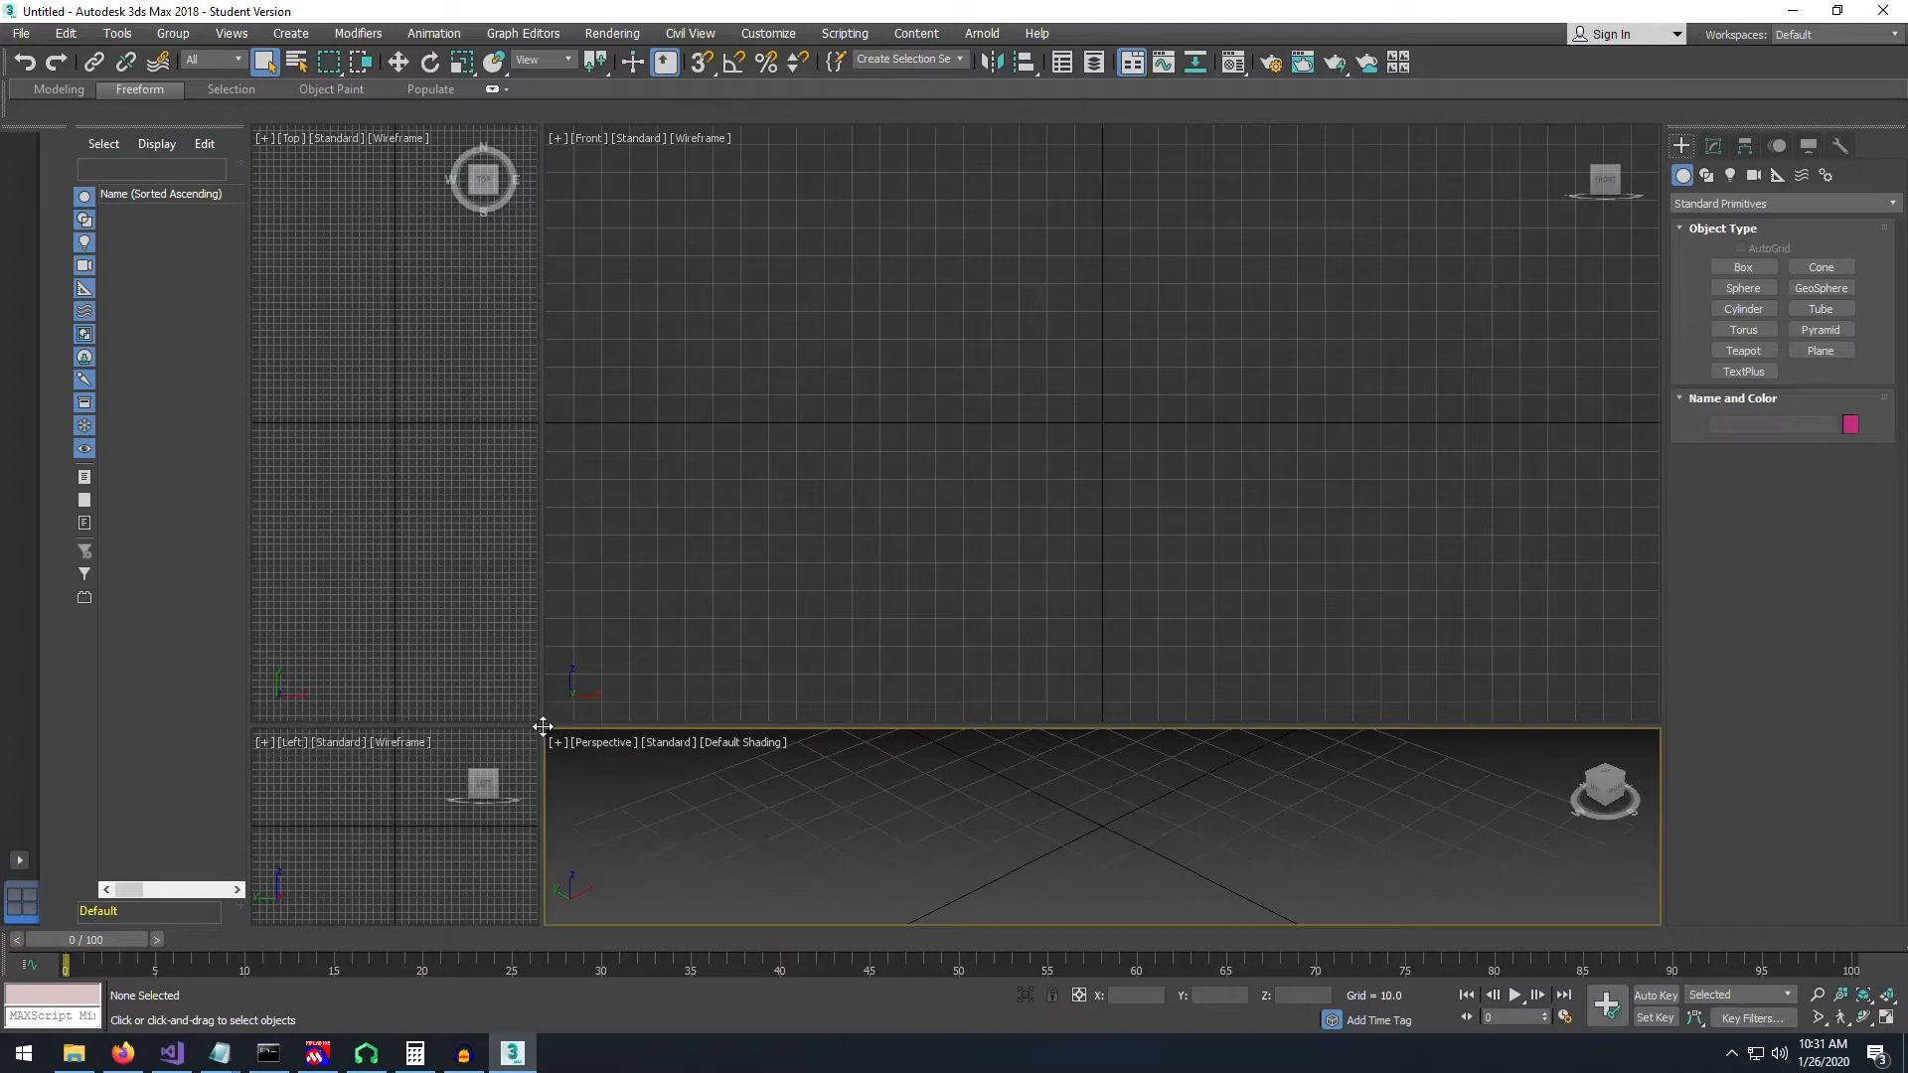
- Resize the four viewports by moving their shared corner so the Front view is the largest
drag(543, 726, 592, 526)
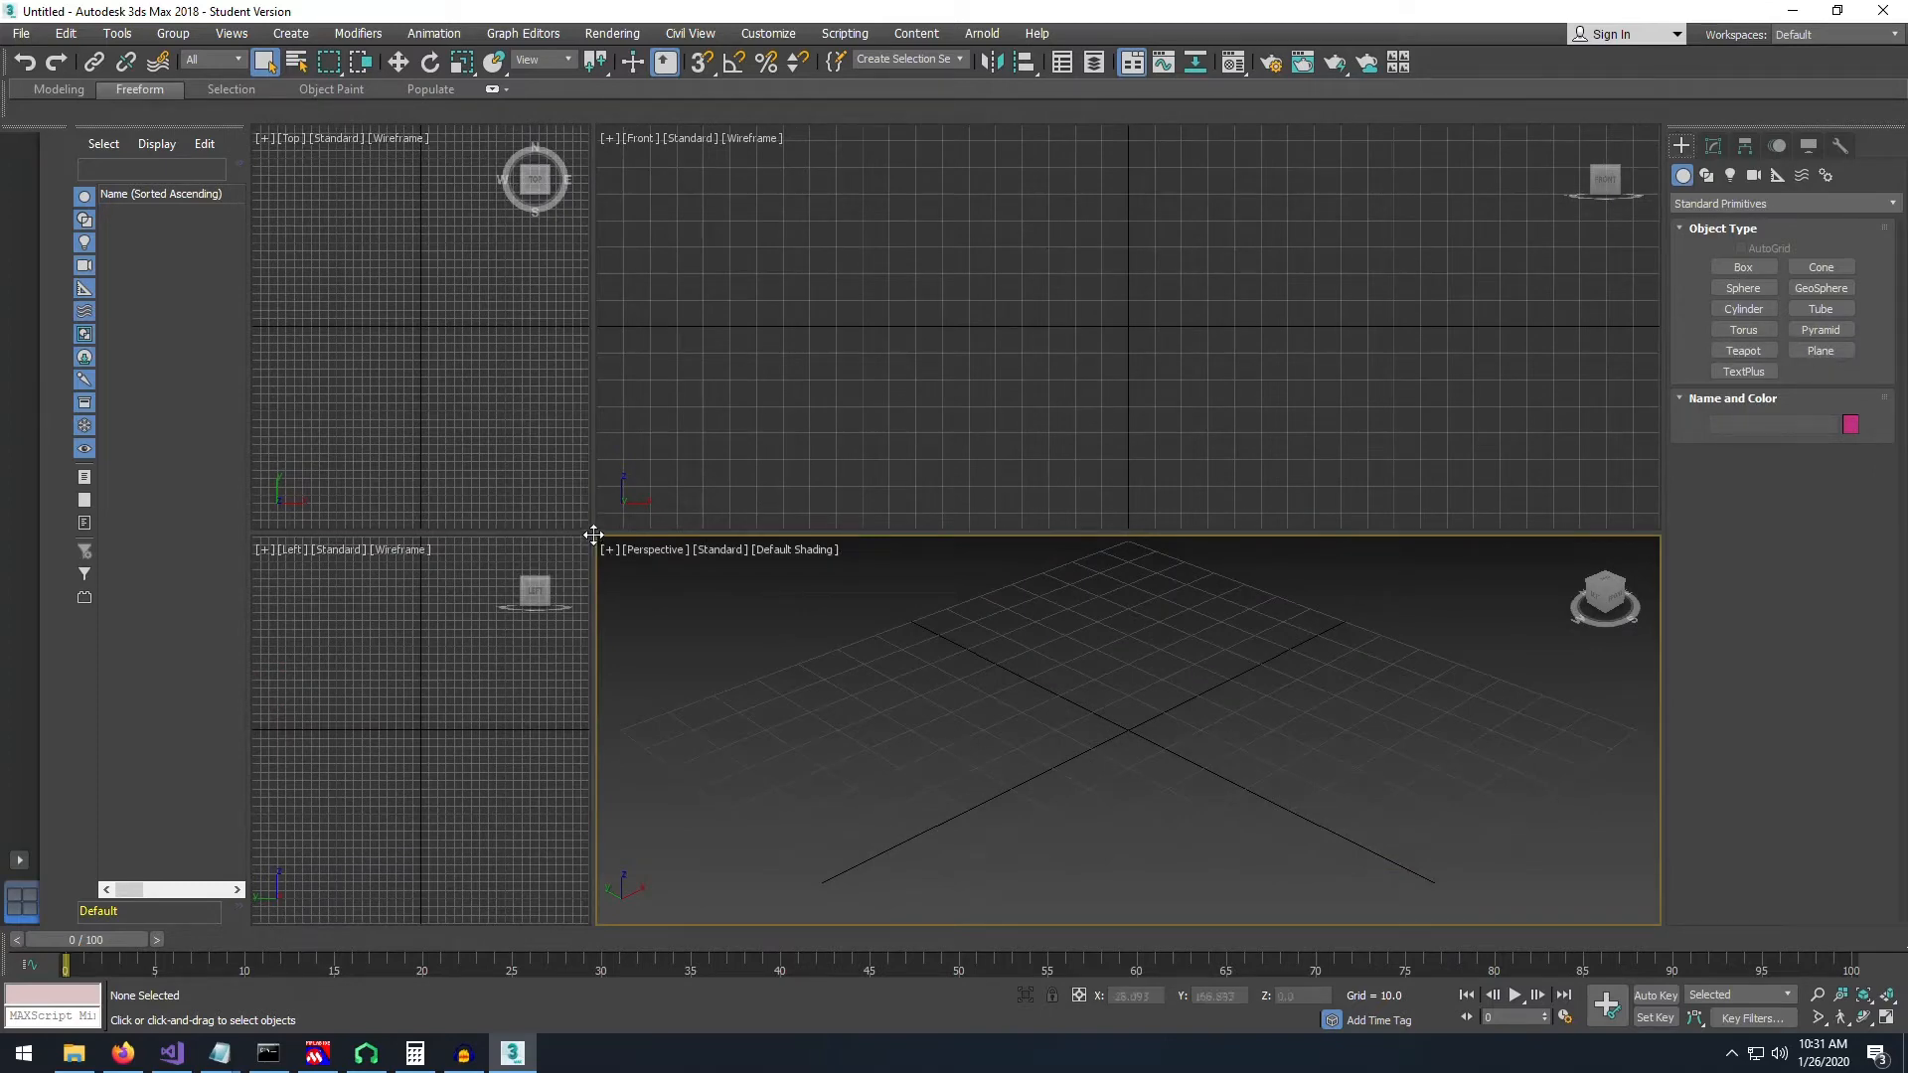
drag(431, 721, 429, 732)
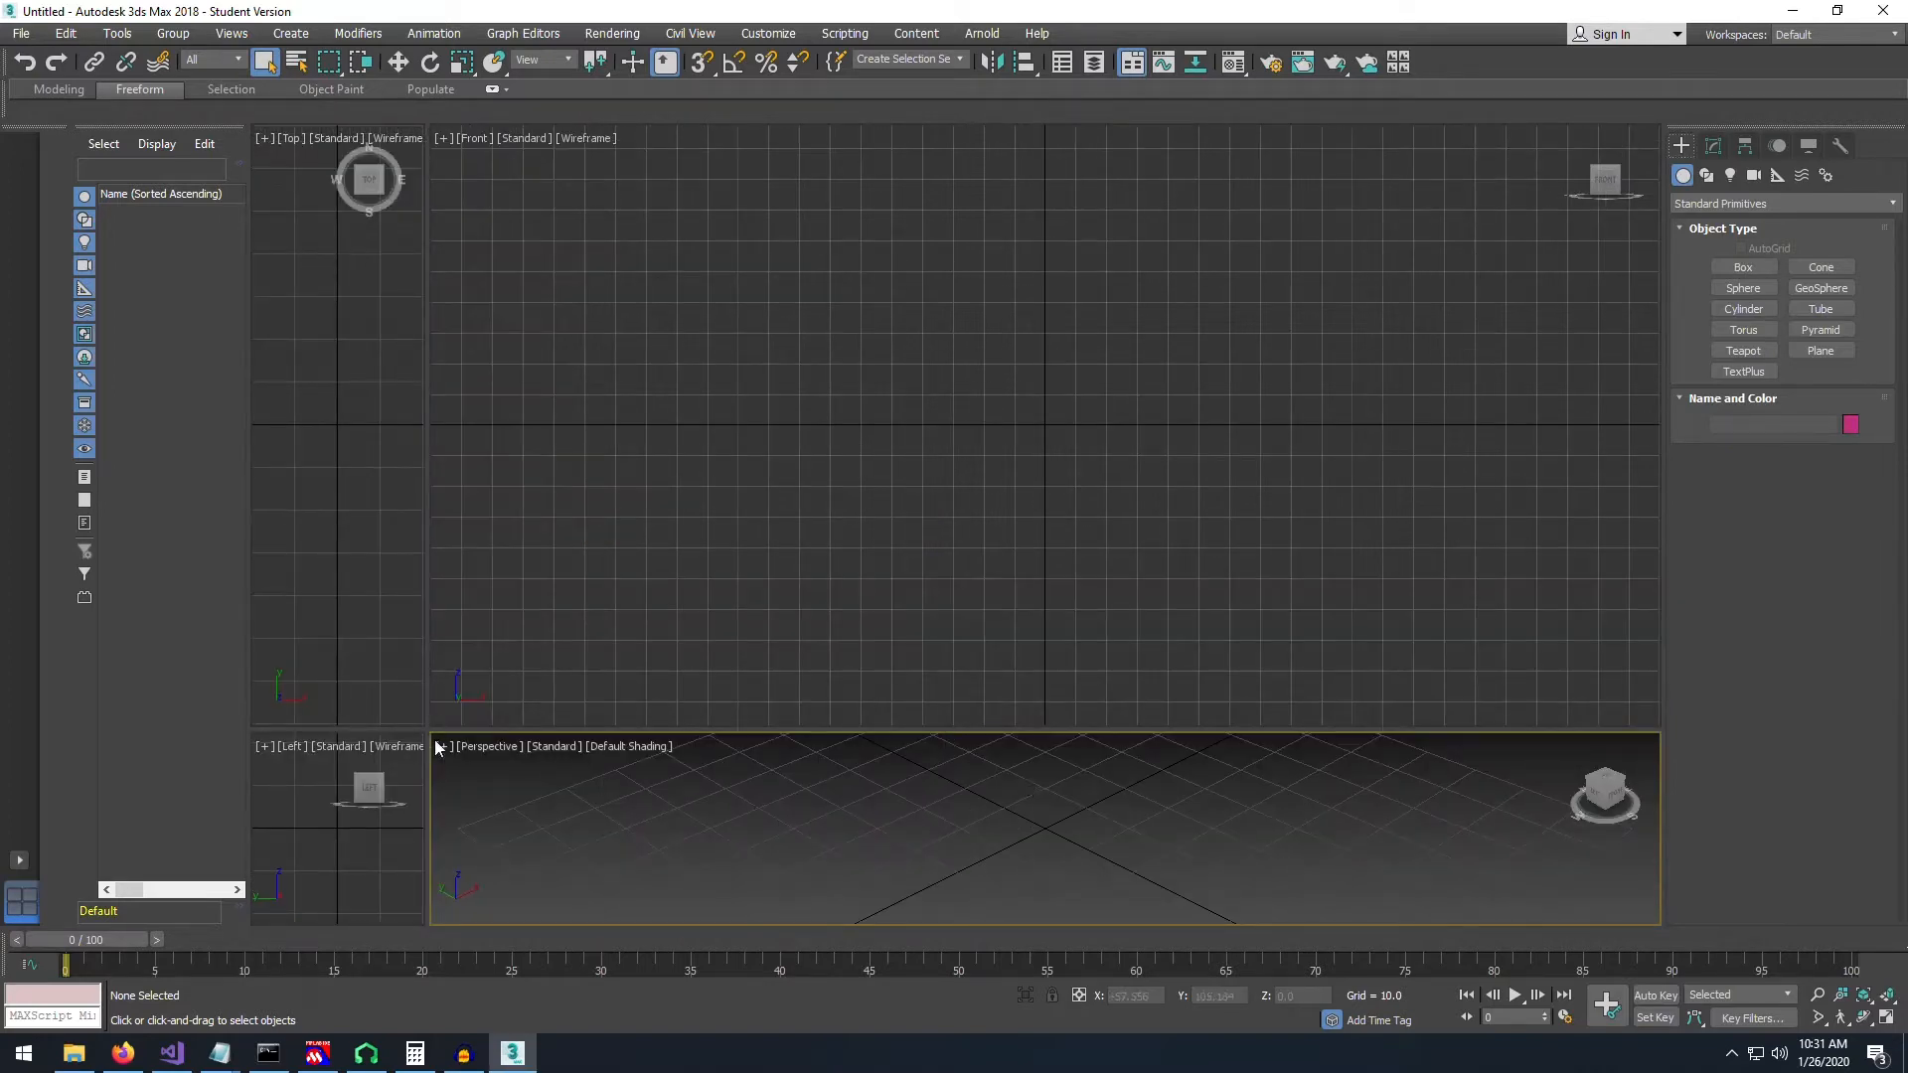
drag(428, 727, 499, 633)
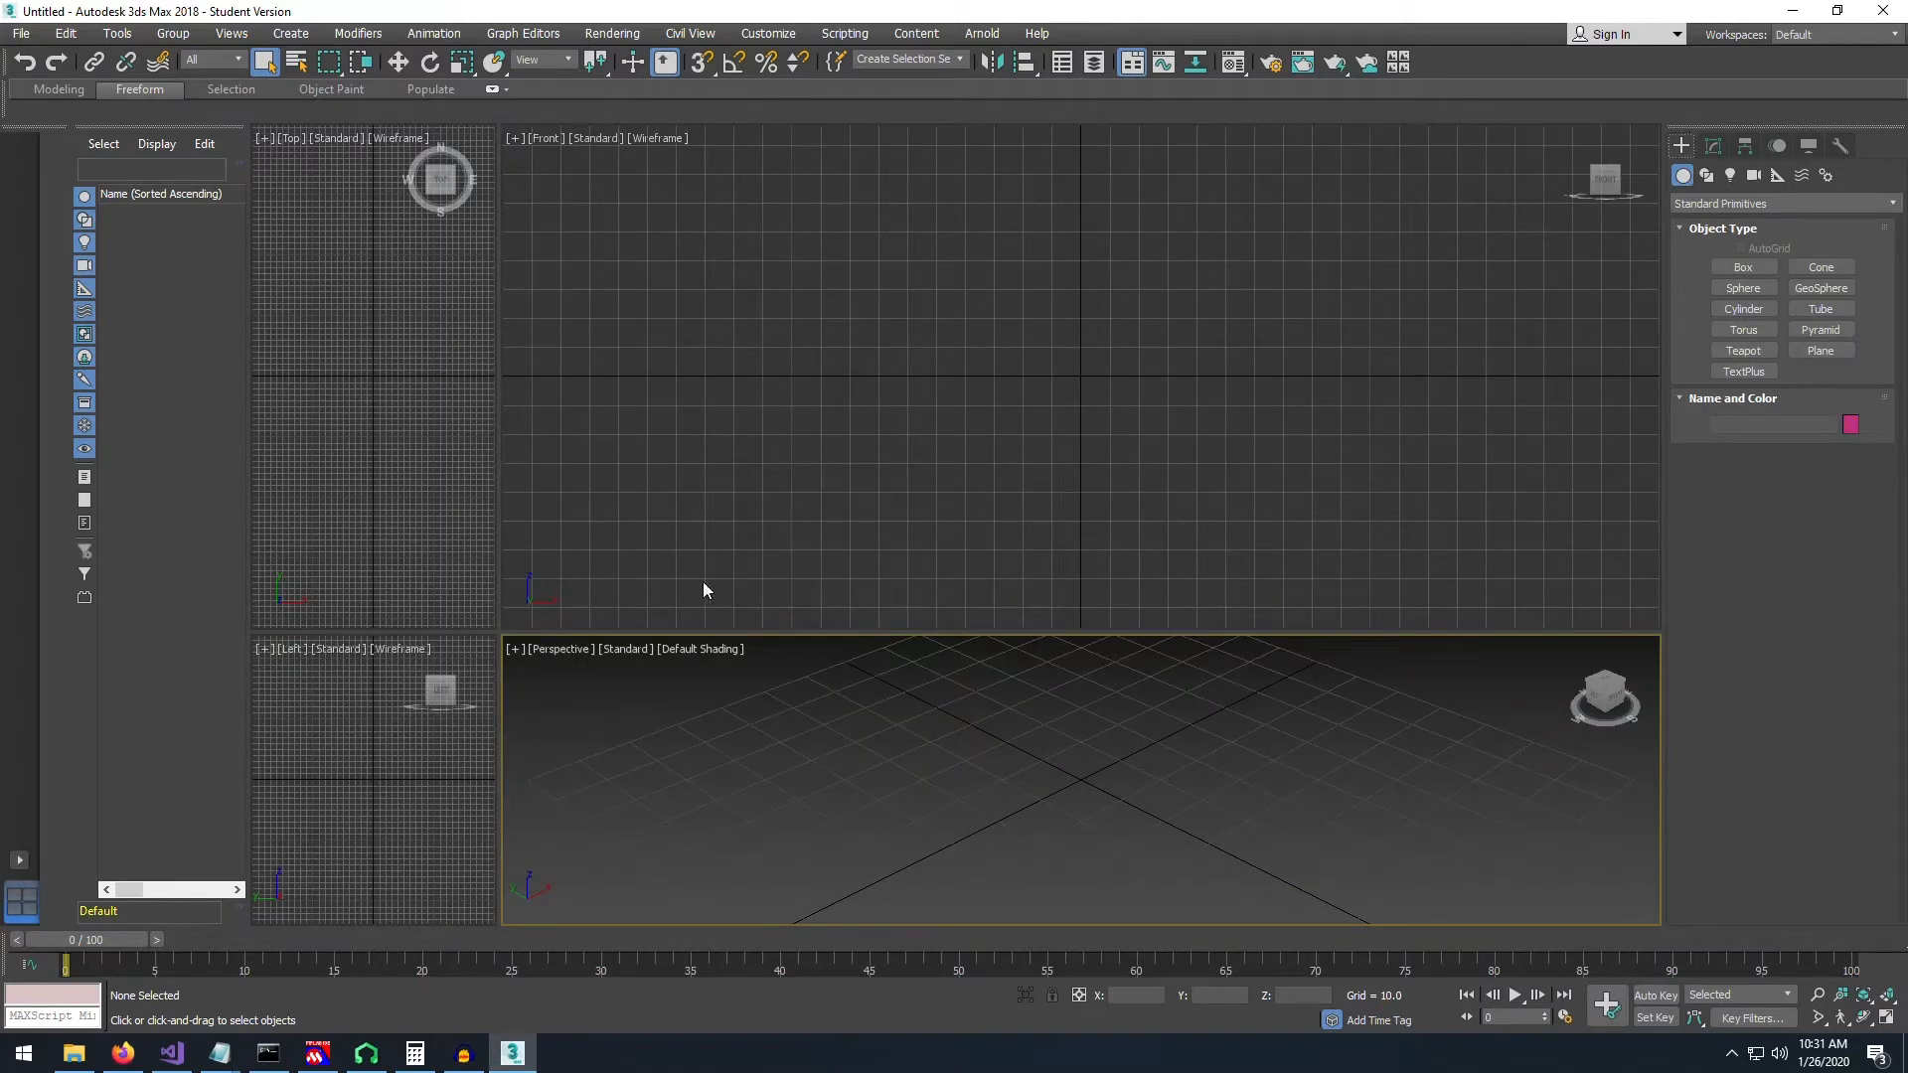
- Add a single-viewport layout and set its view to Front
click(22, 897)
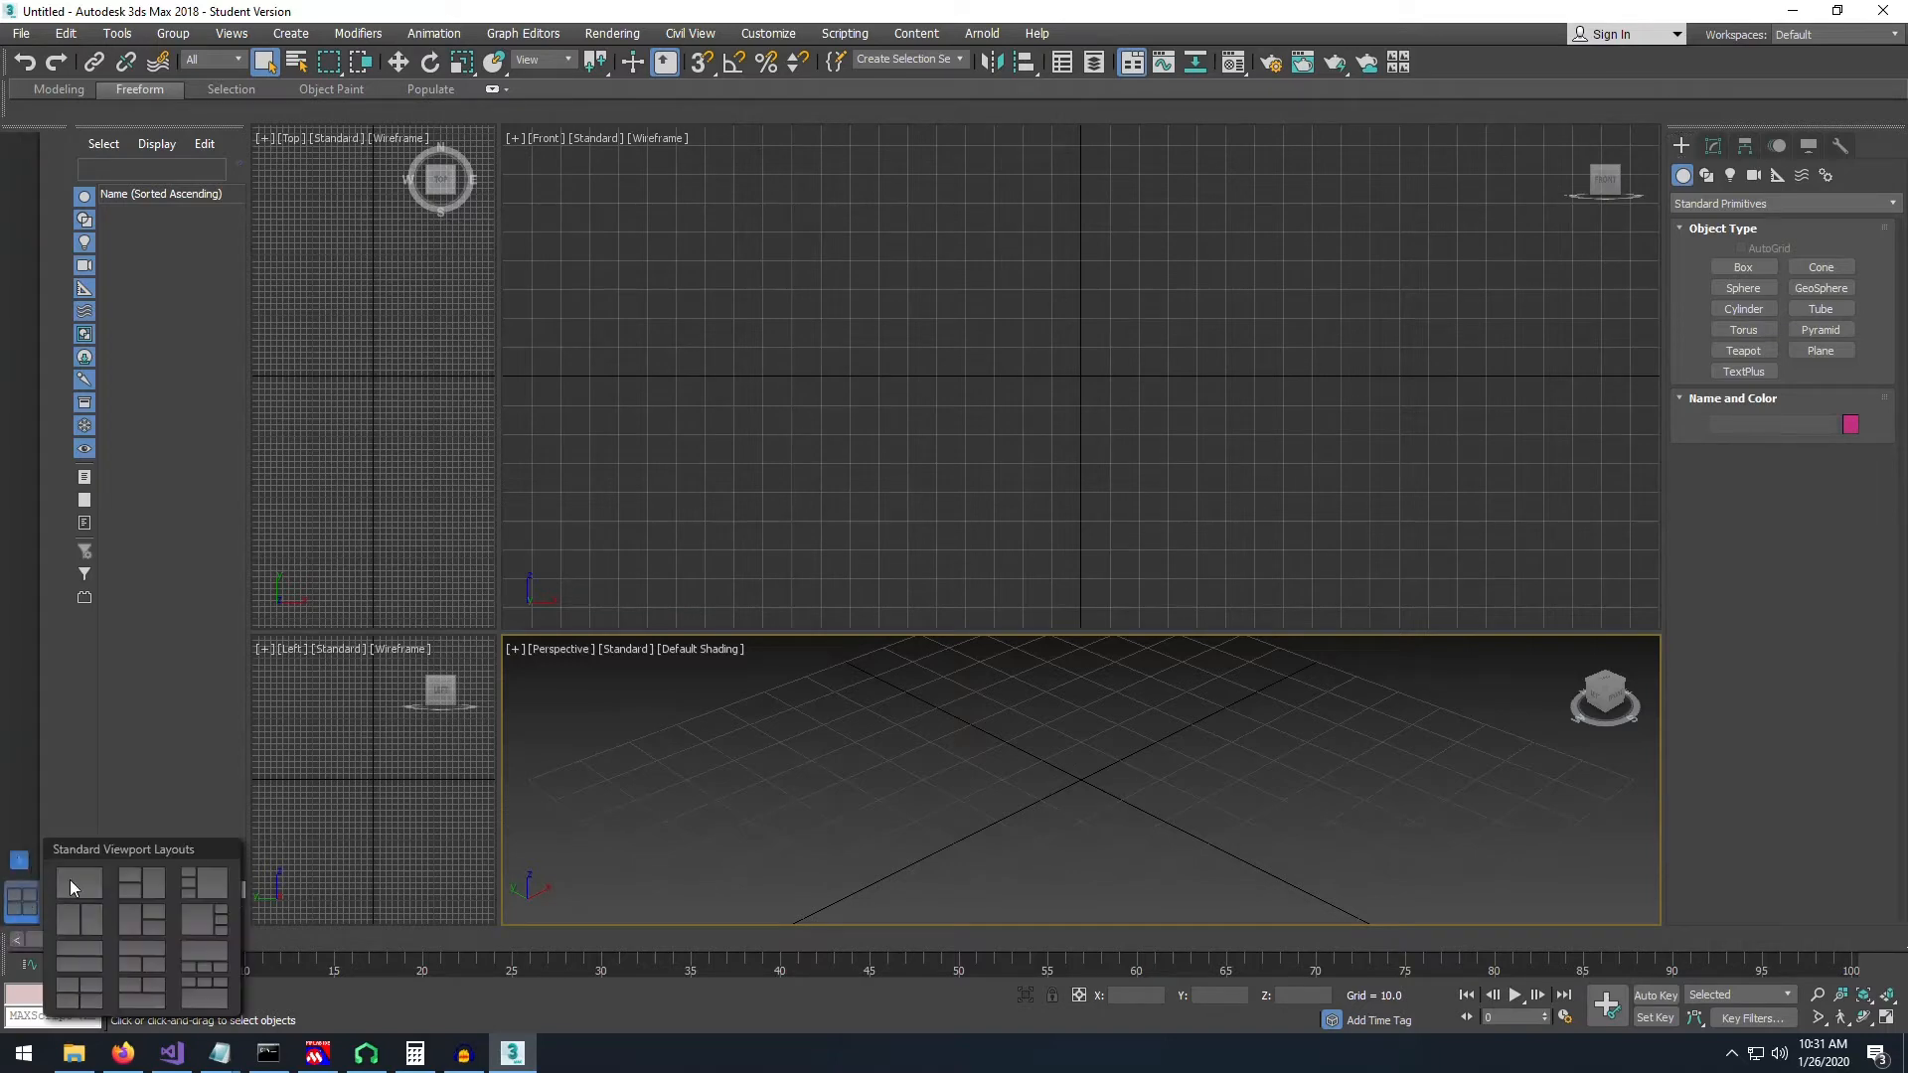
click(74, 879)
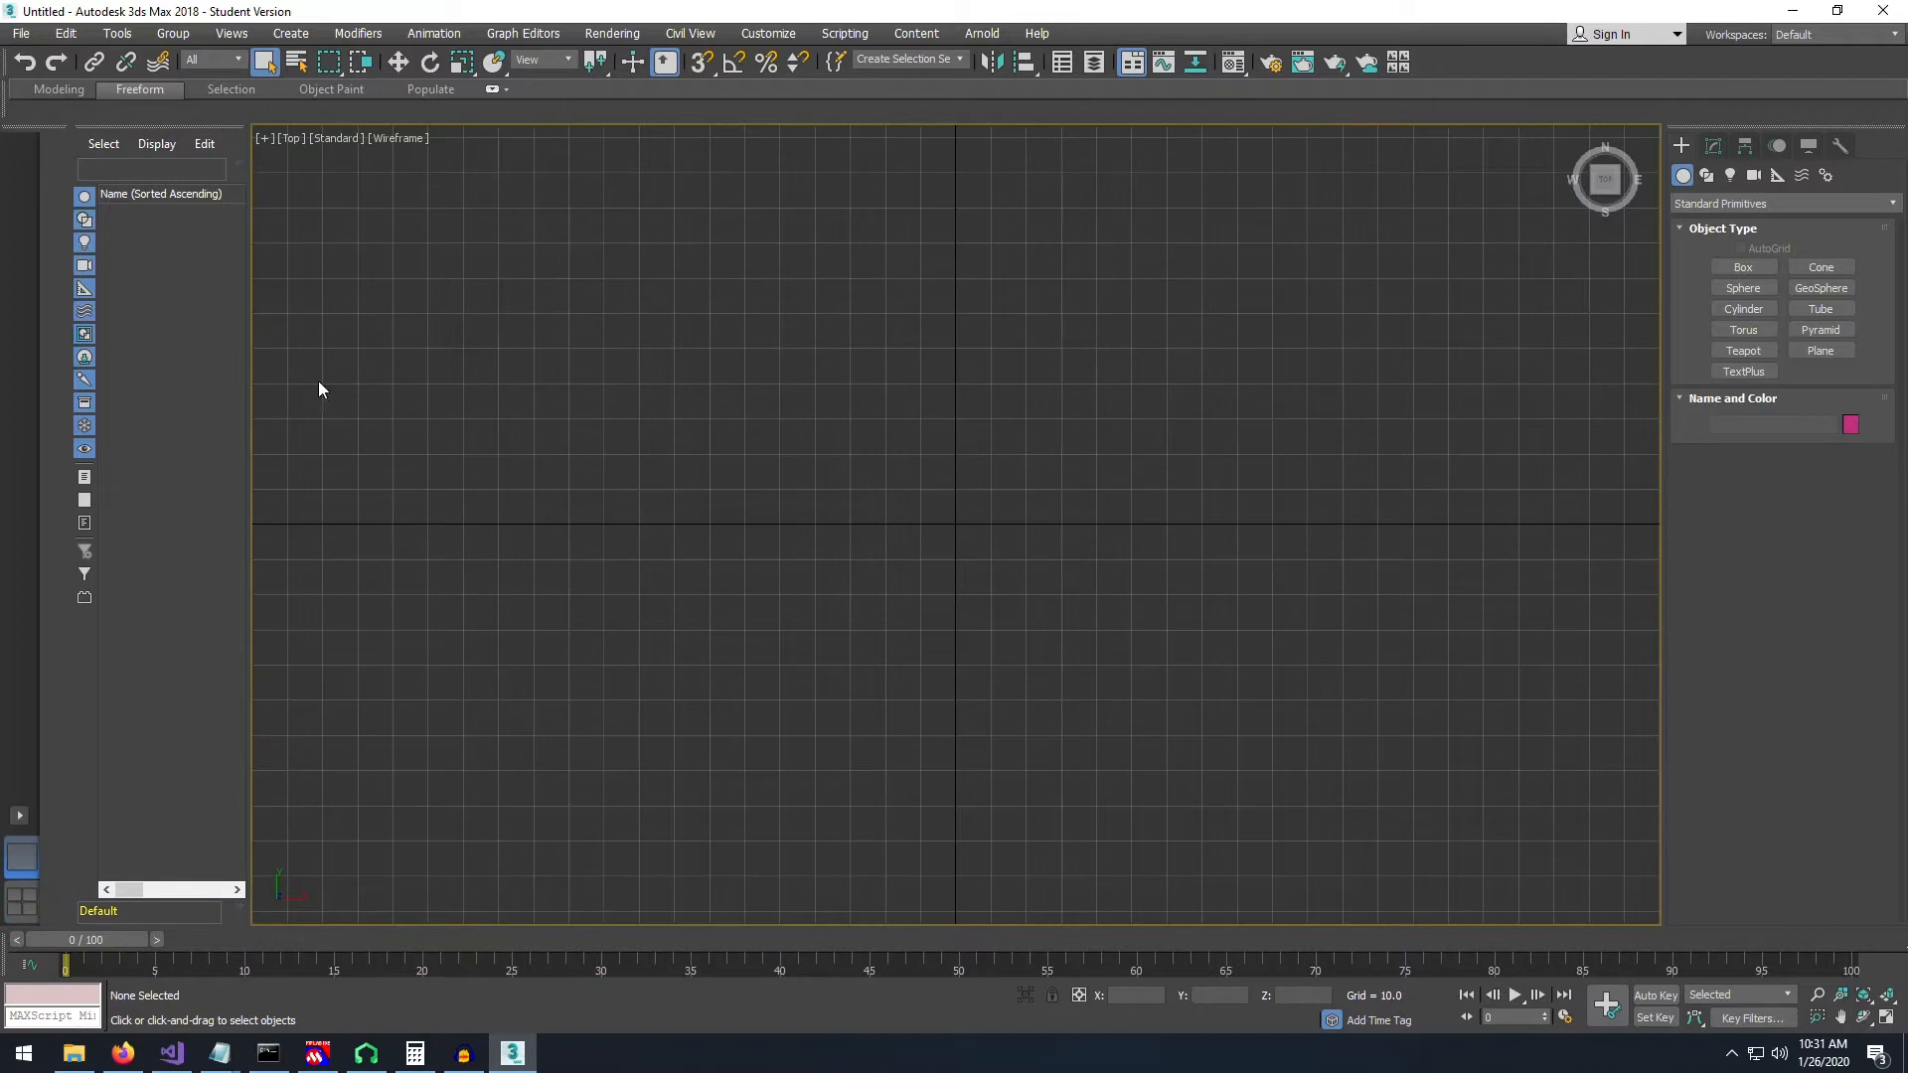
click(293, 139)
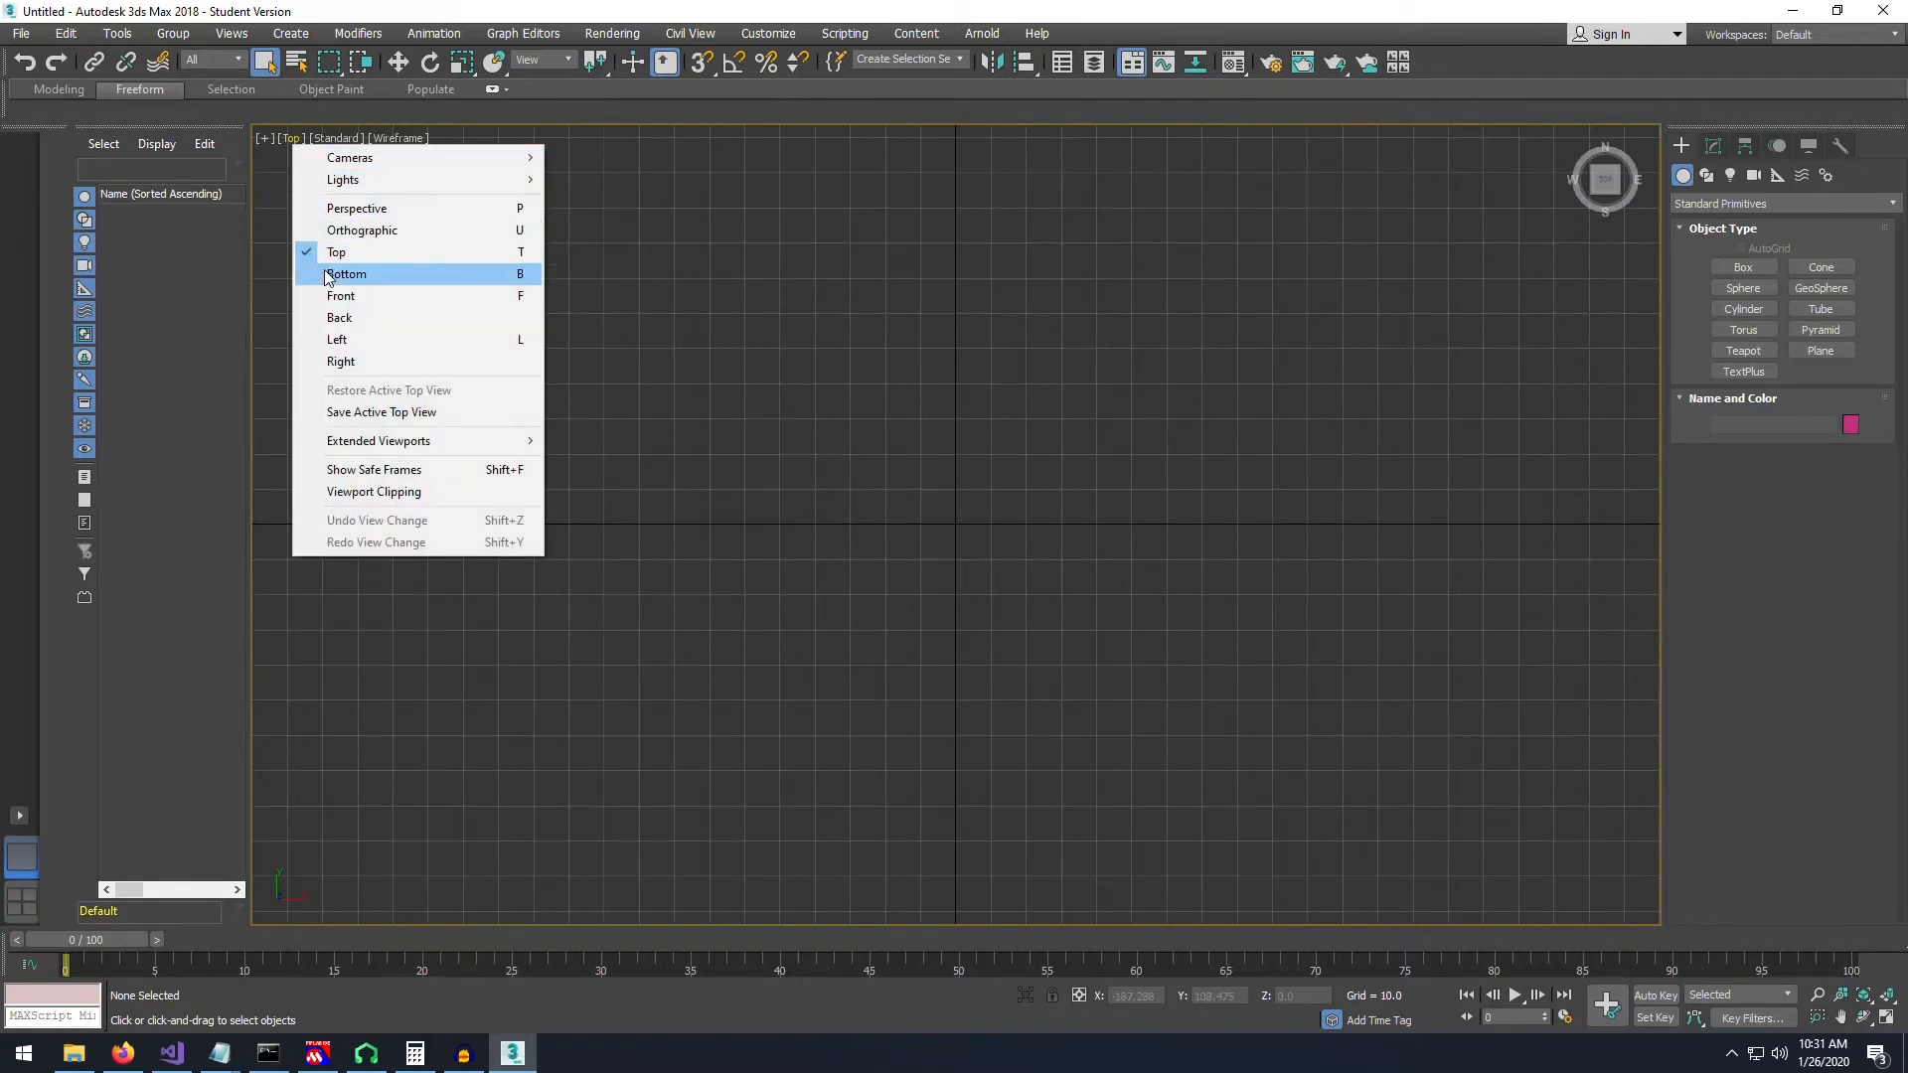
click(349, 297)
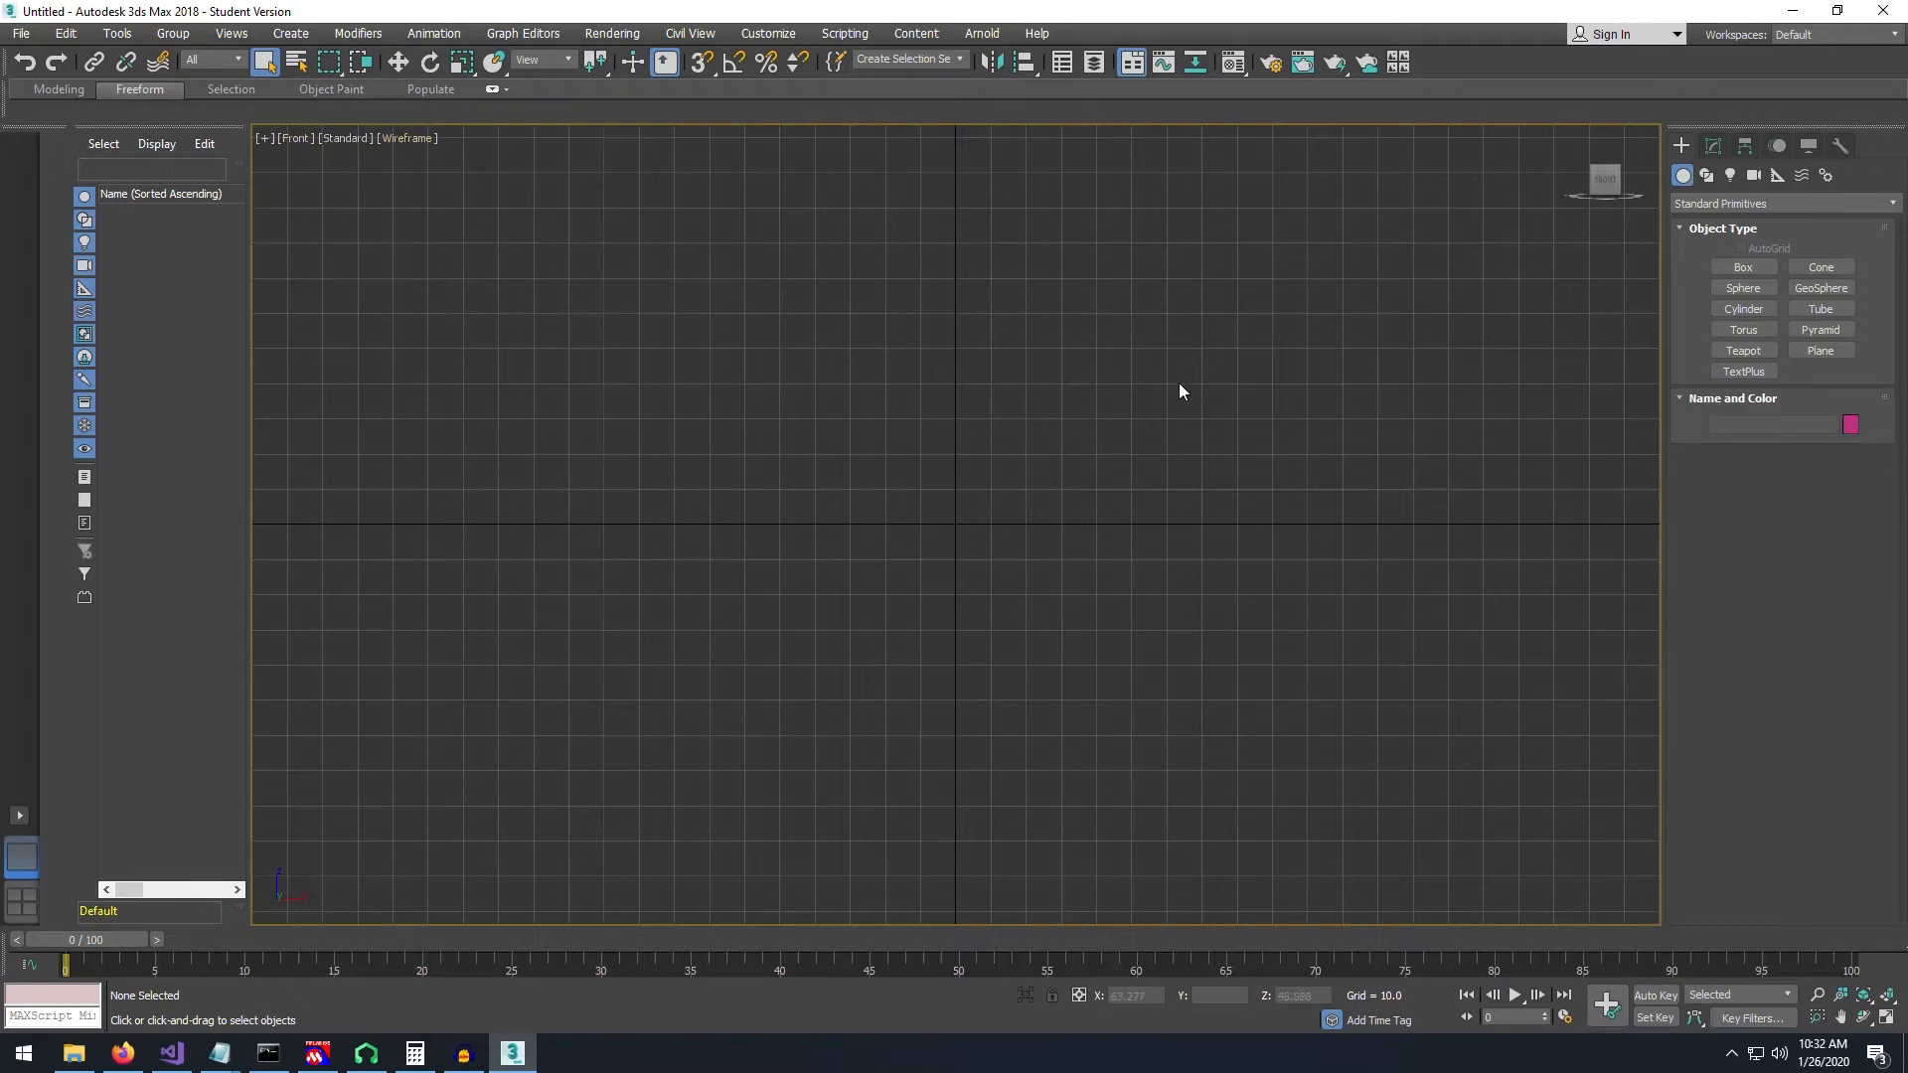
- Switch back and forth between the four-viewport and single-viewport layouts, ending on the single Front viewport
click(20, 900)
click(20, 858)
click(16, 904)
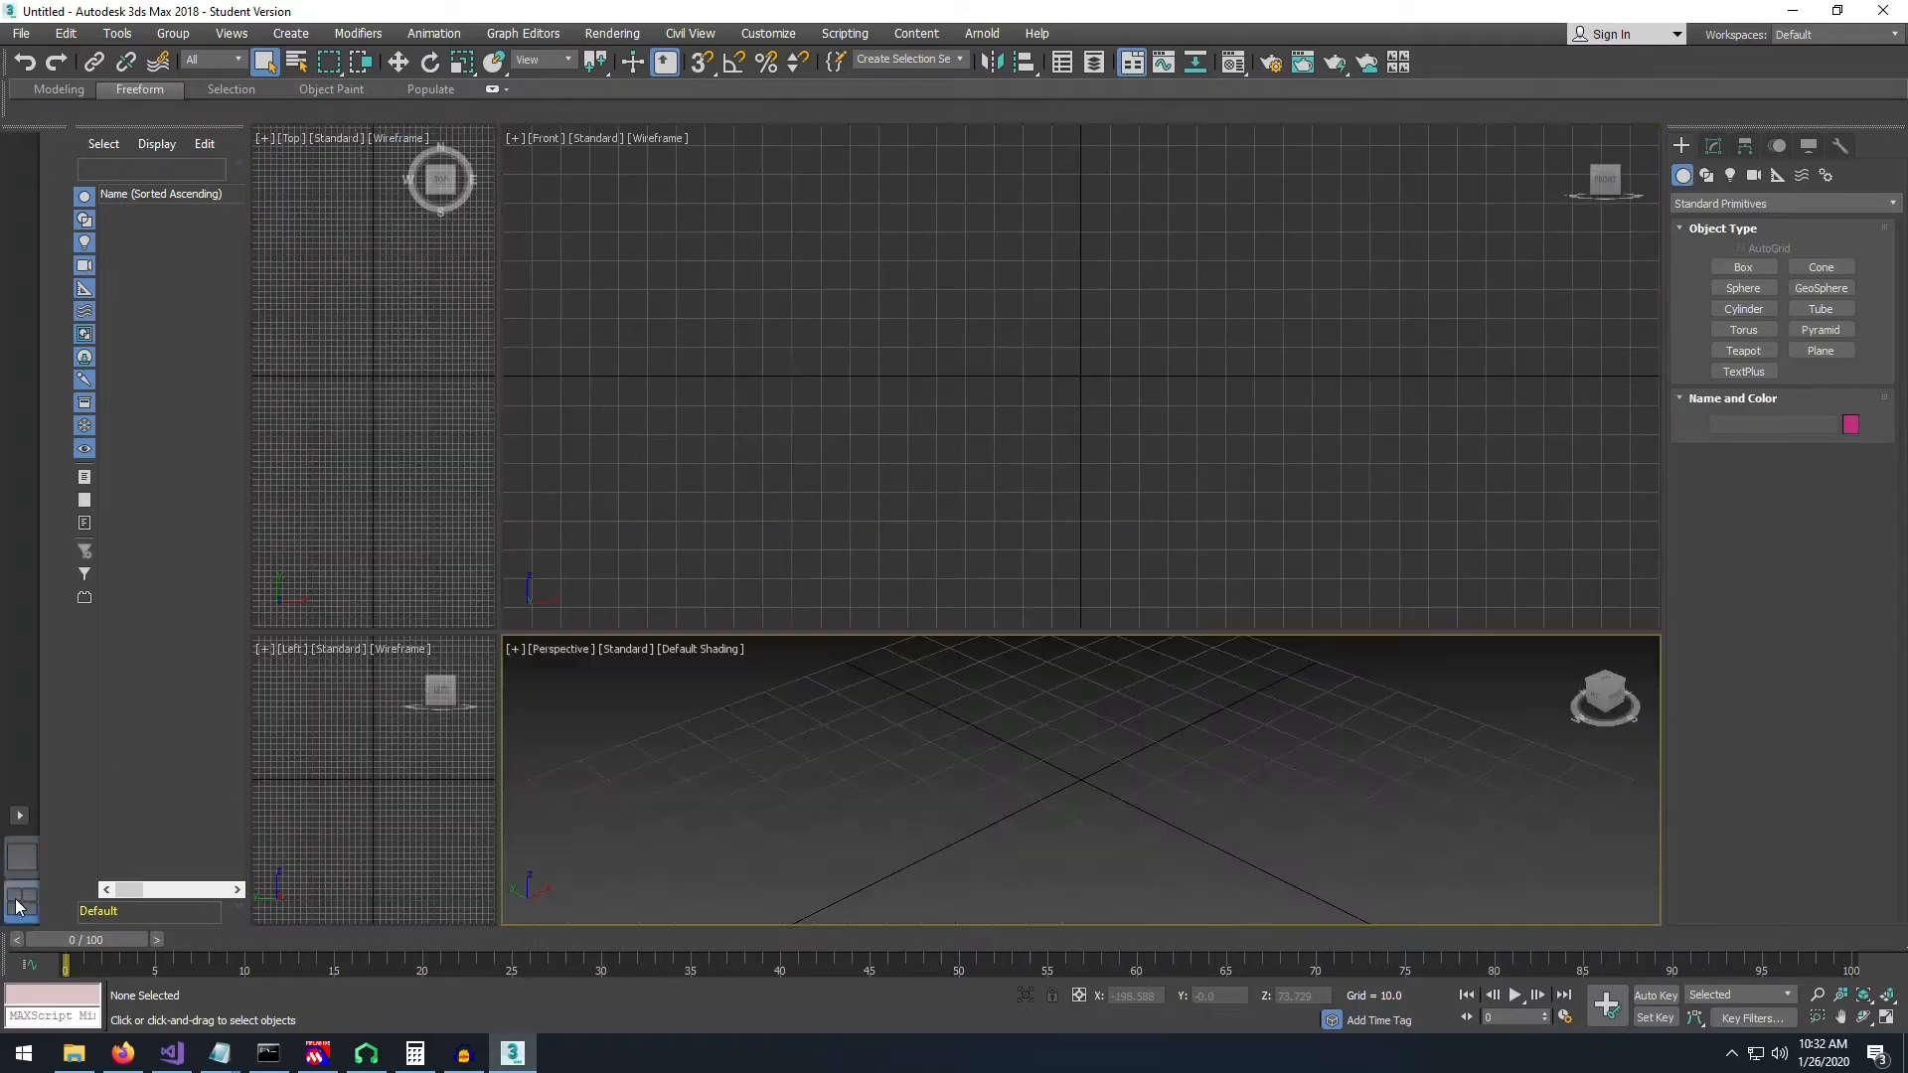
click(32, 856)
click(22, 902)
click(25, 853)
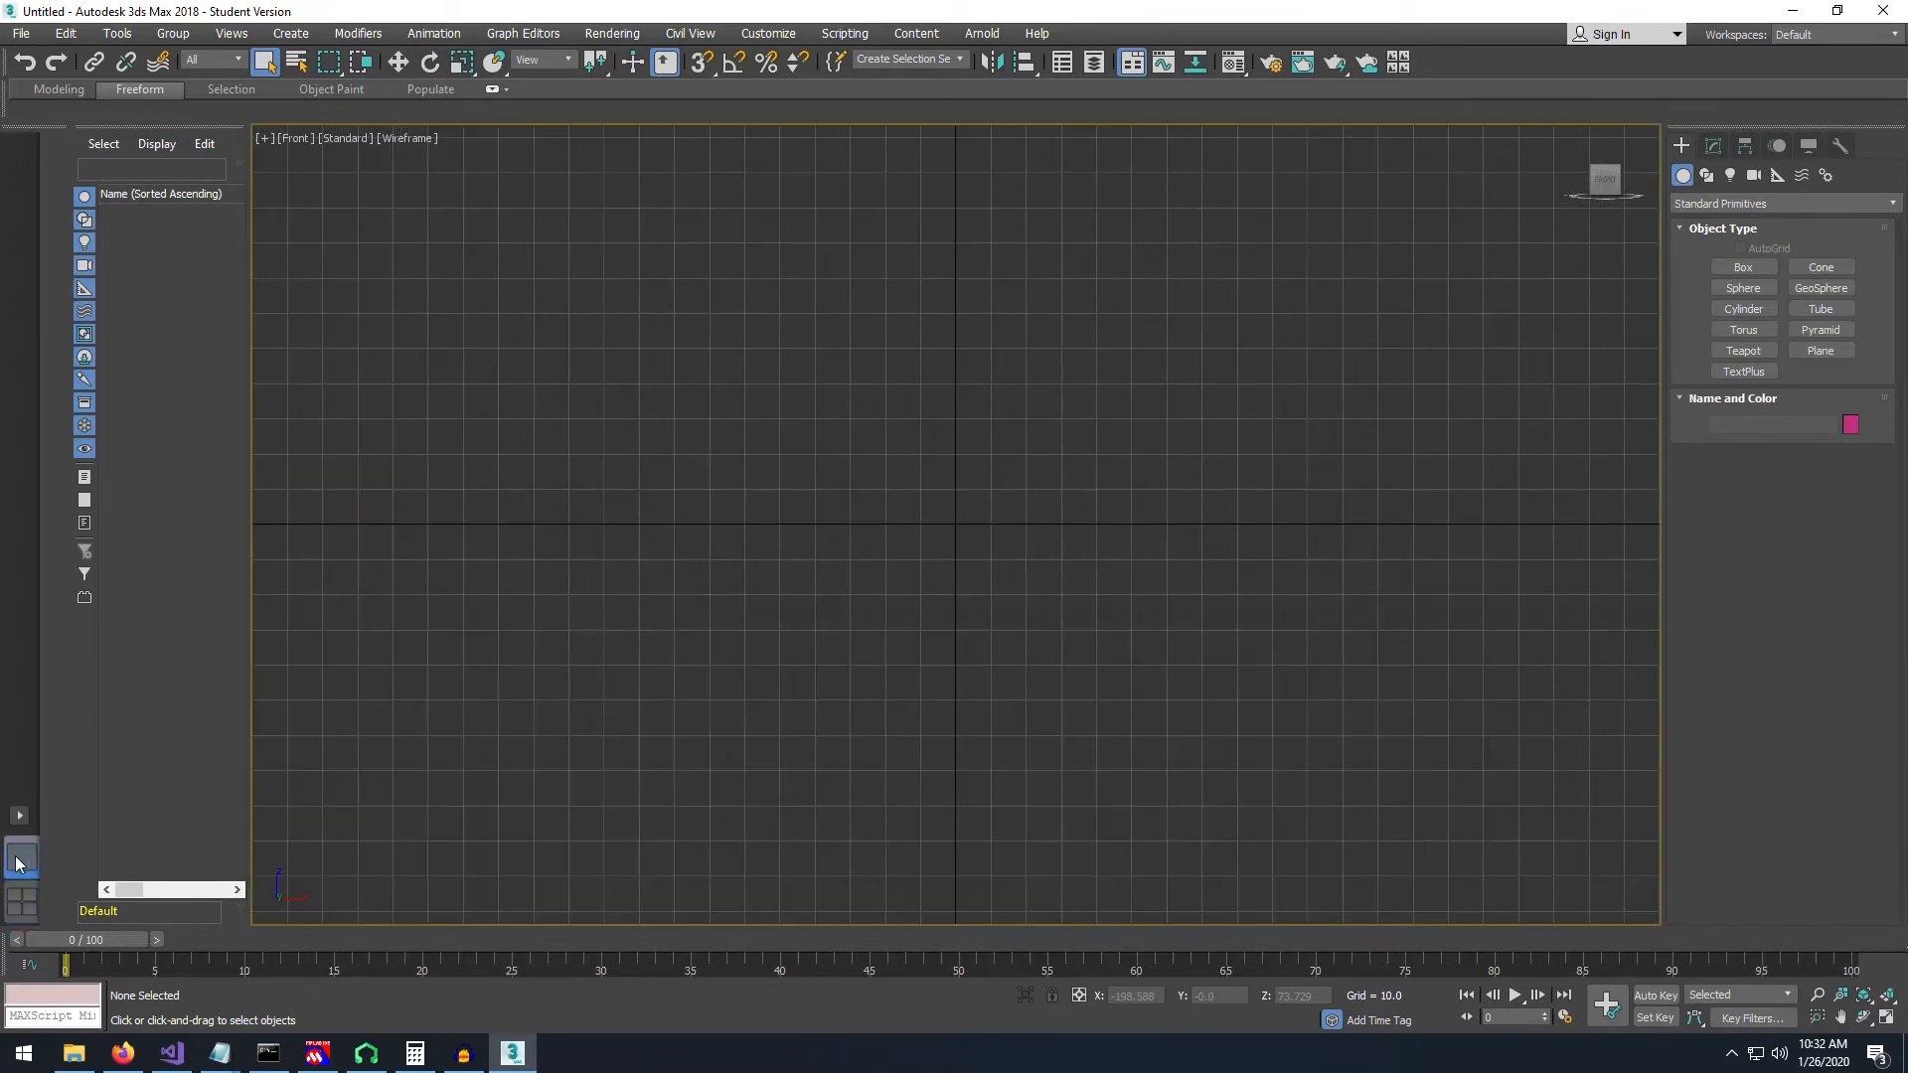
click(20, 902)
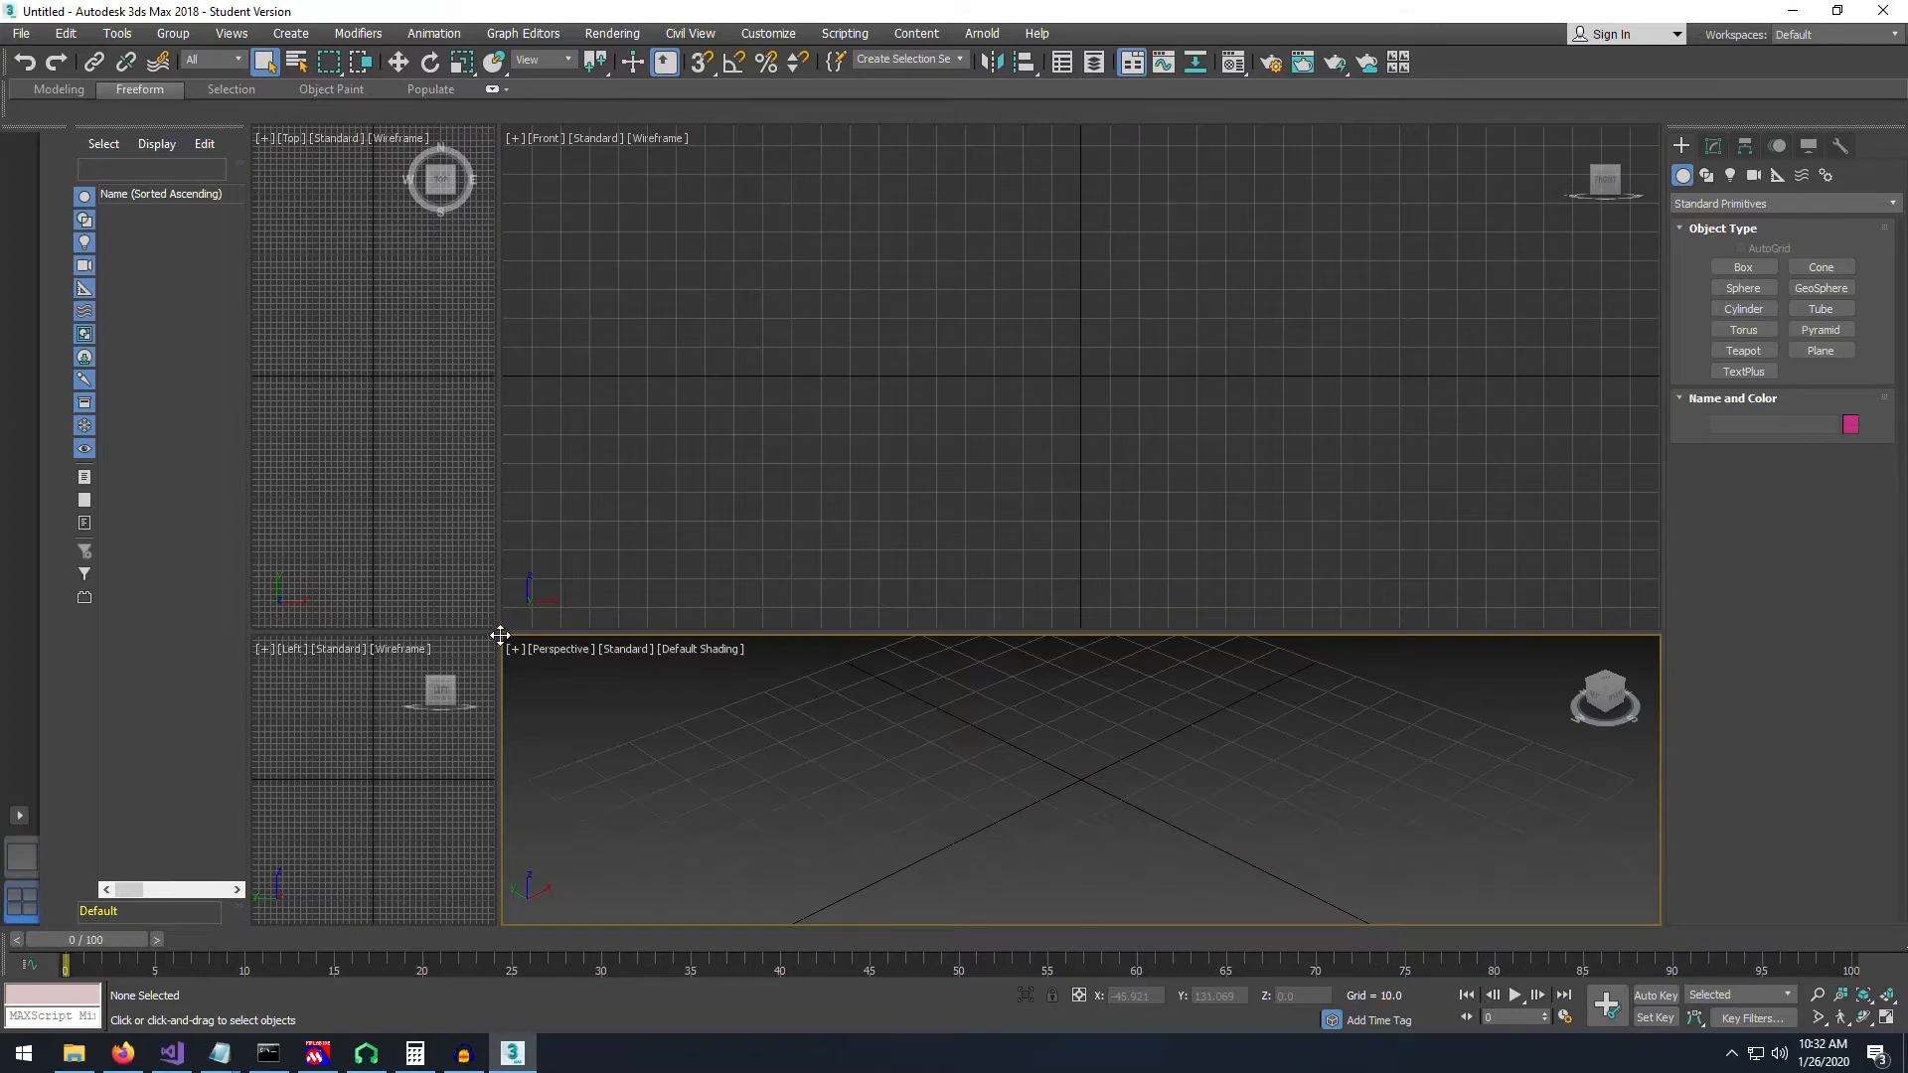
click(18, 856)
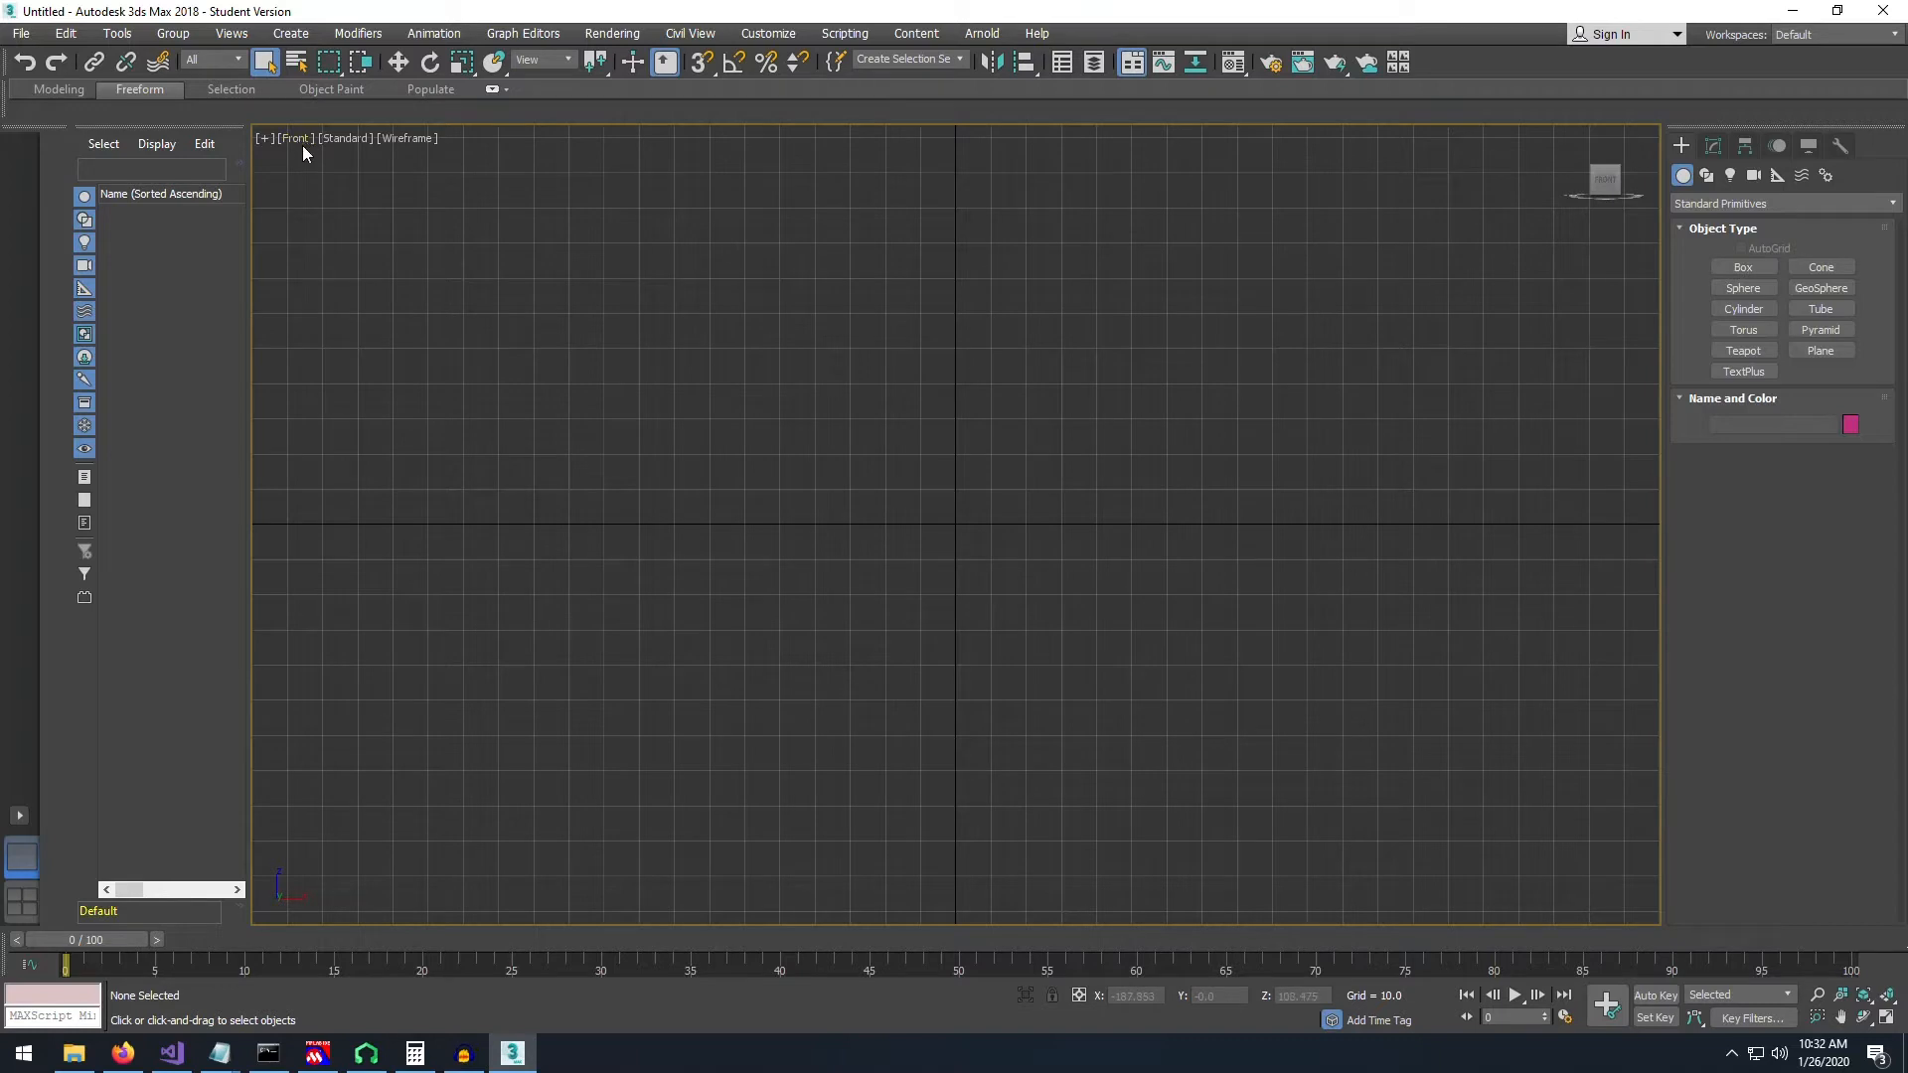
- Set the Front viewport to Default Shading and draw a plane about 120 long and 202 wide around the origin
click(419, 139)
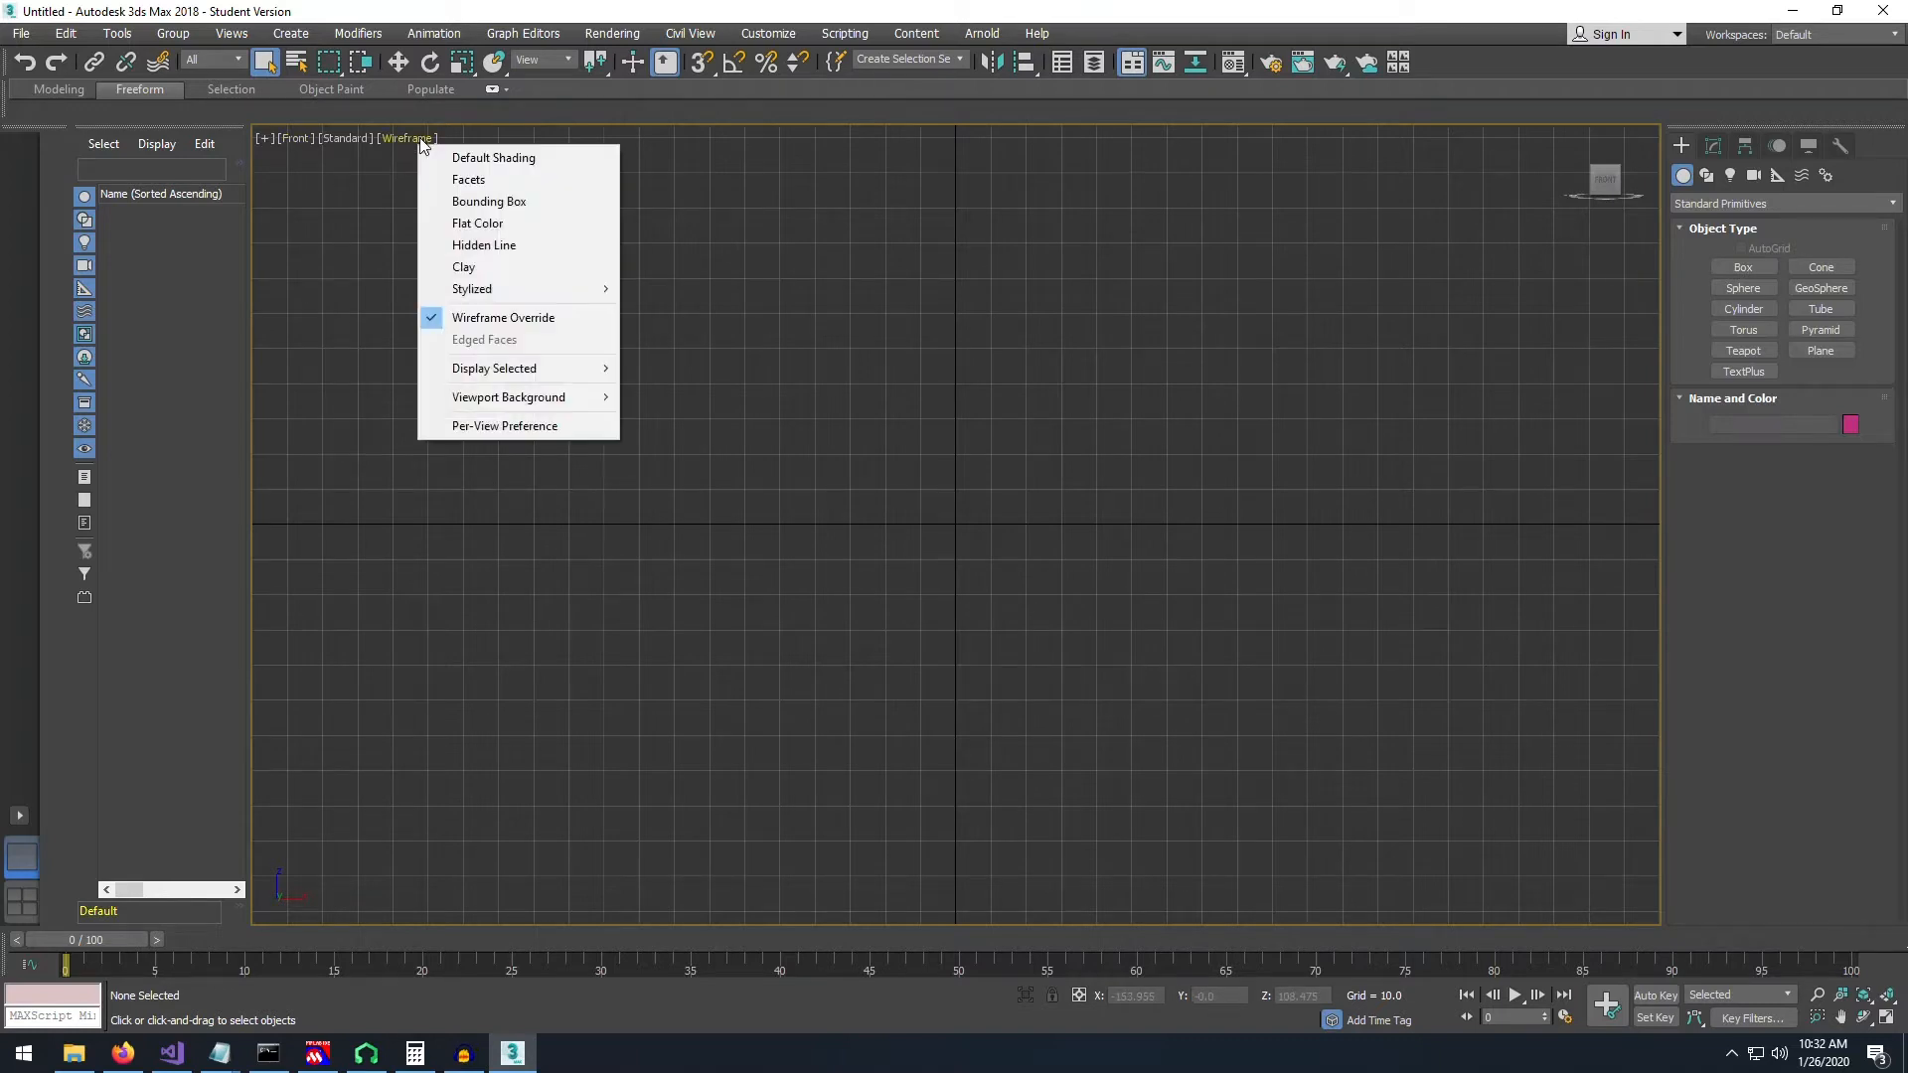
click(483, 157)
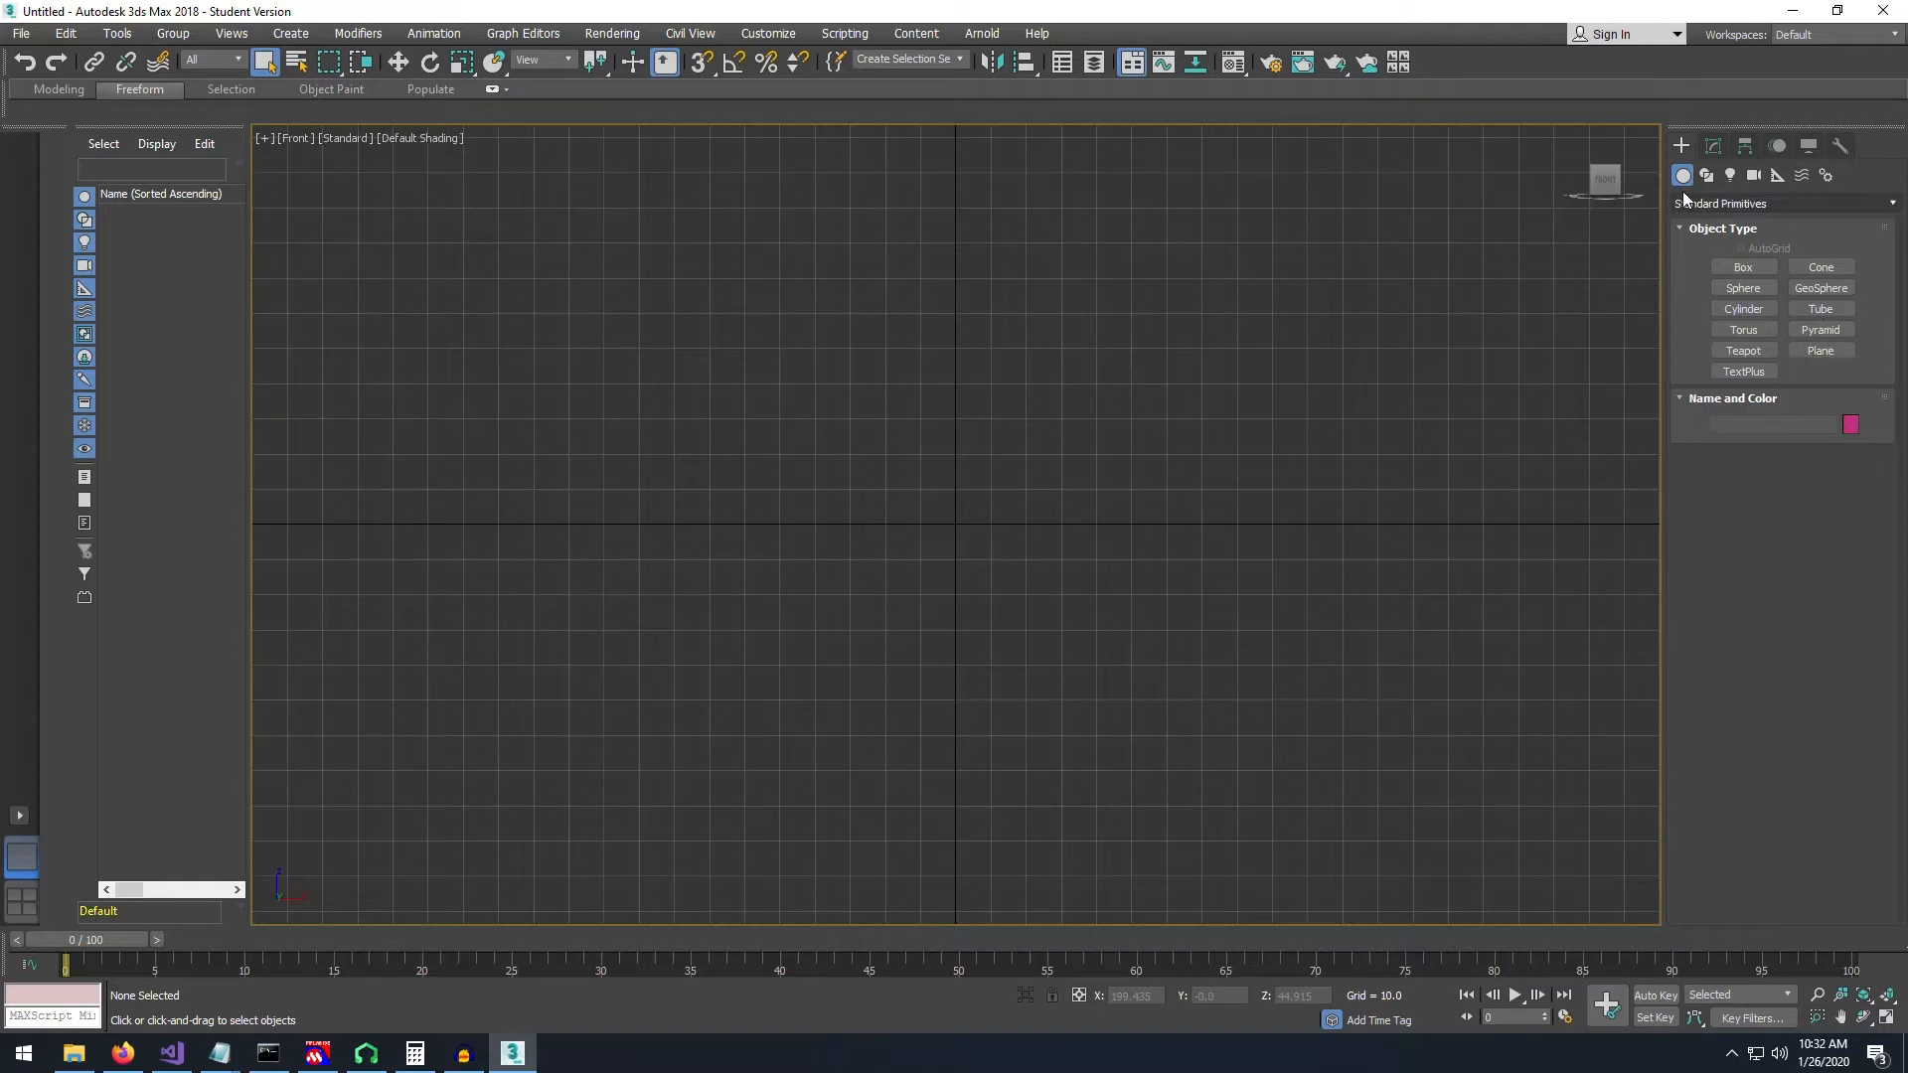
click(1820, 350)
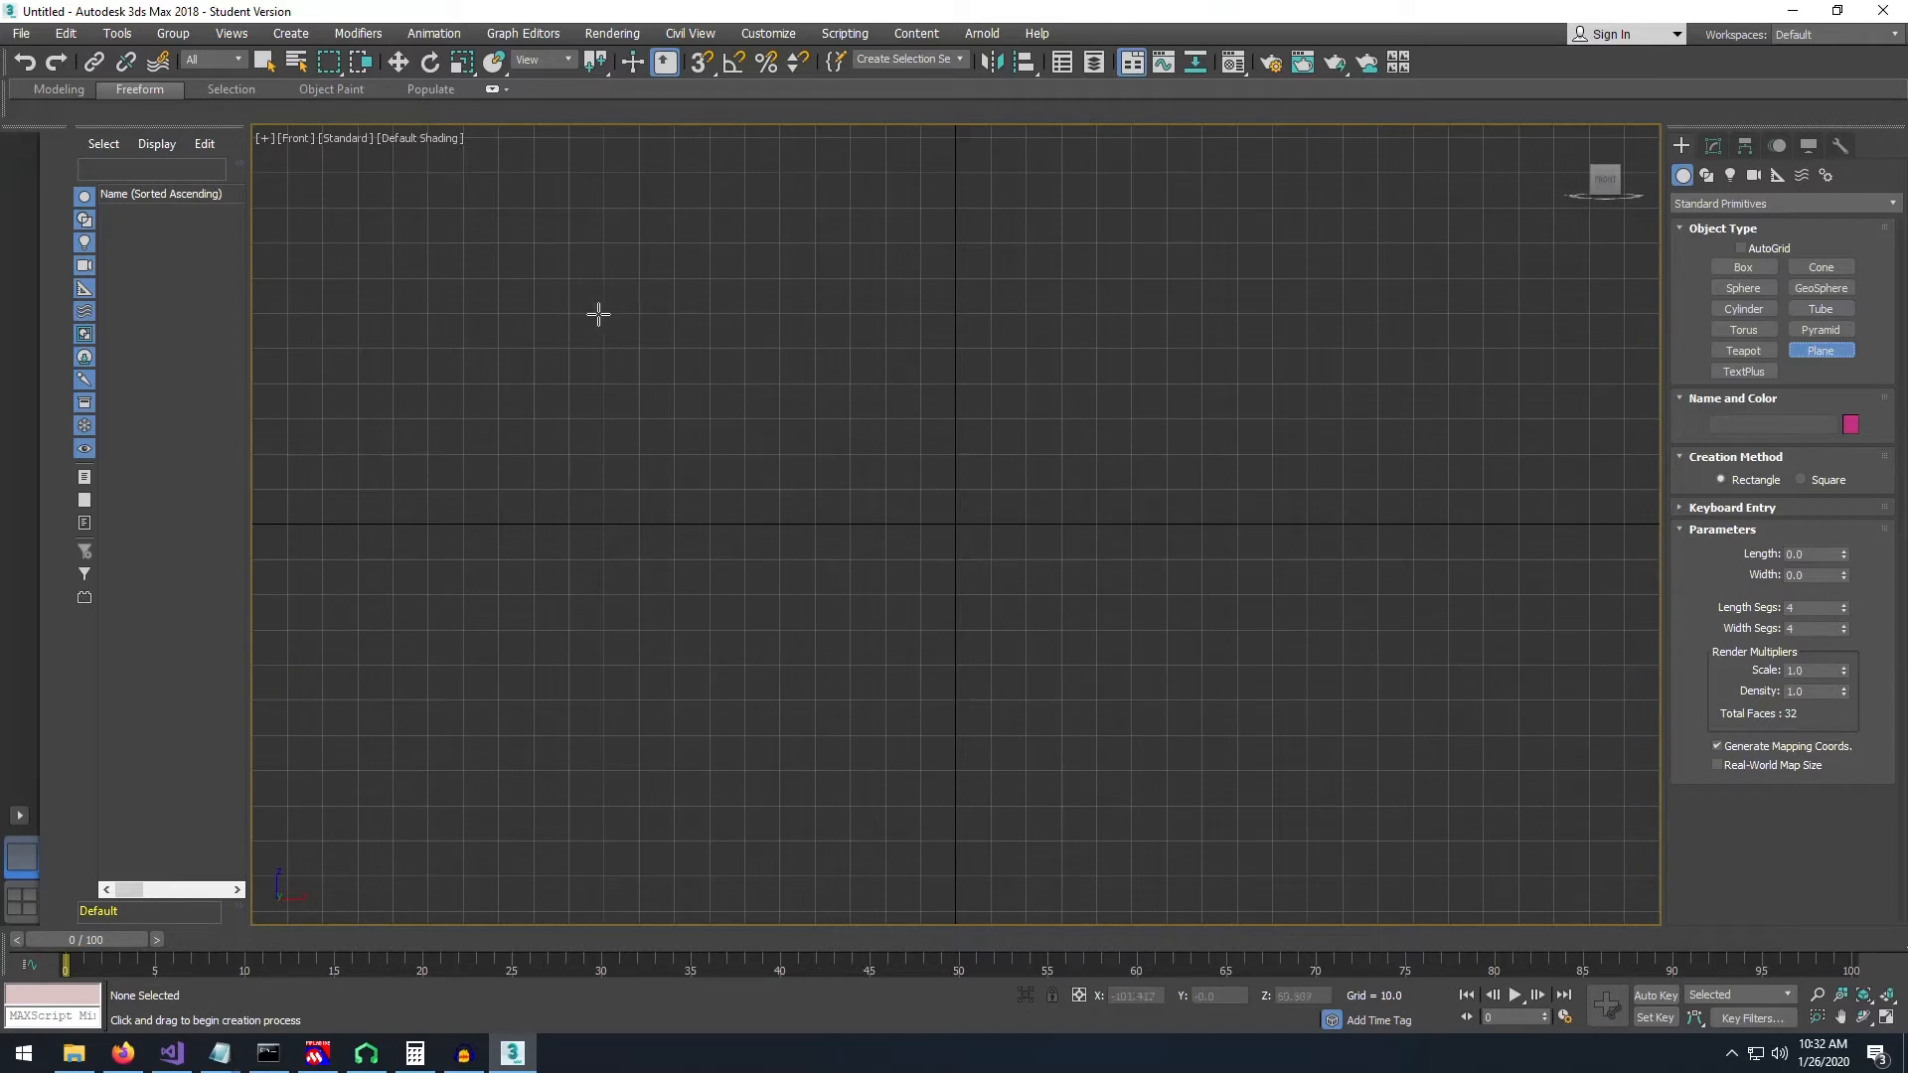
drag(601, 311, 1312, 735)
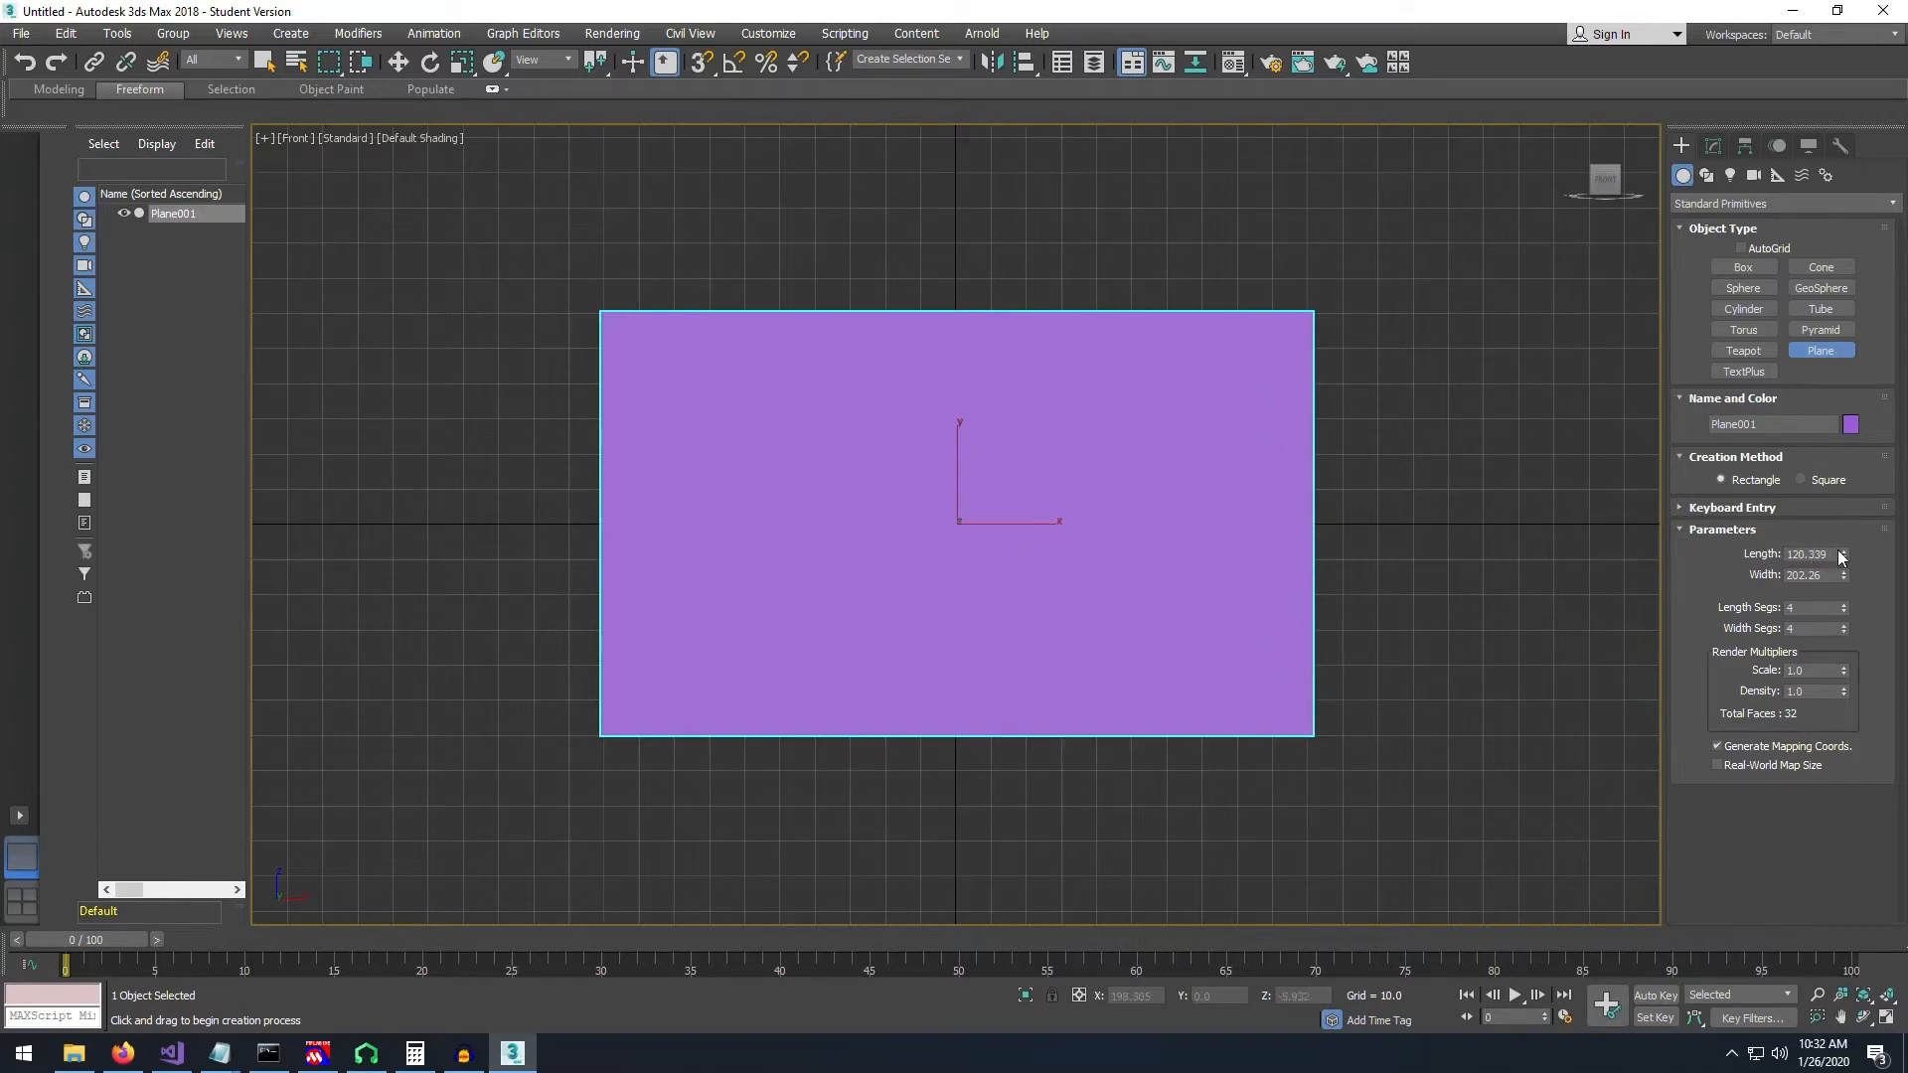
- Set the plane's length to 100
click(1843, 550)
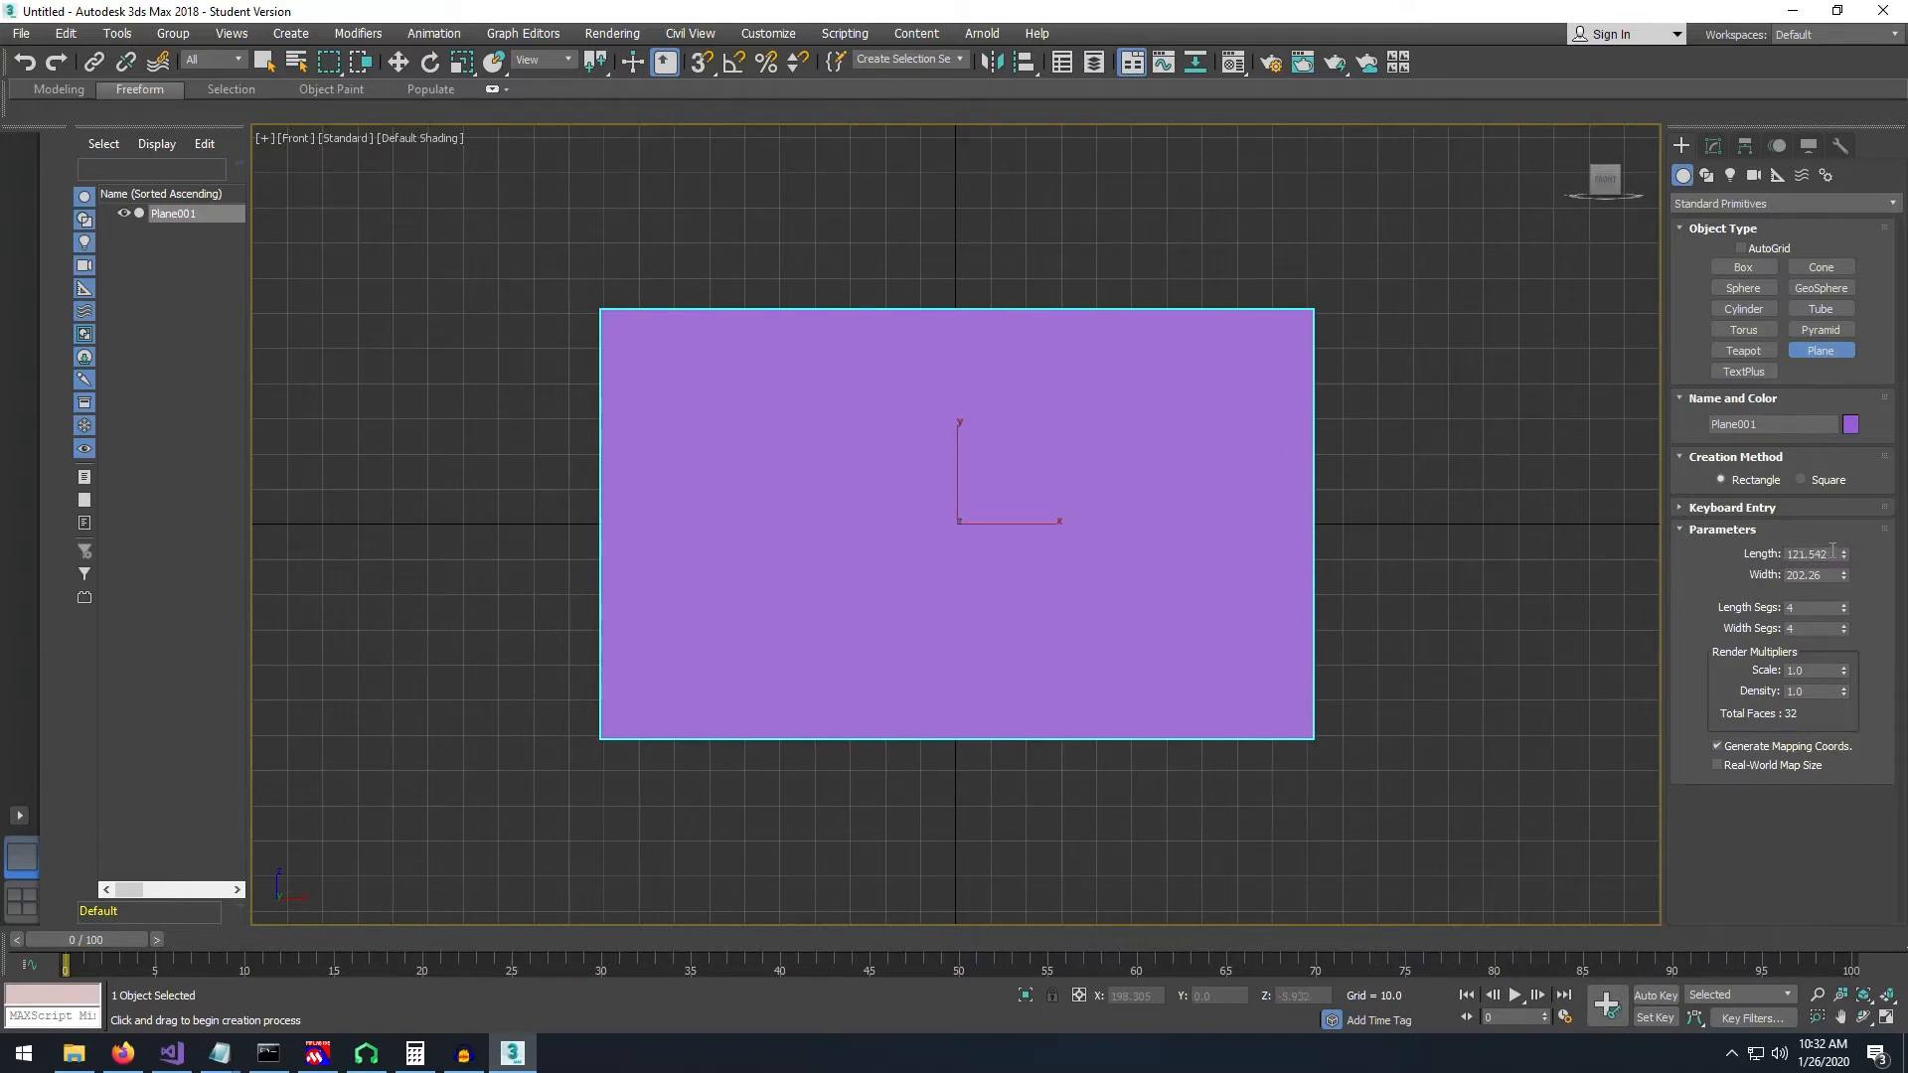
drag(1832, 550, 1733, 549)
text(100)
key(Return)
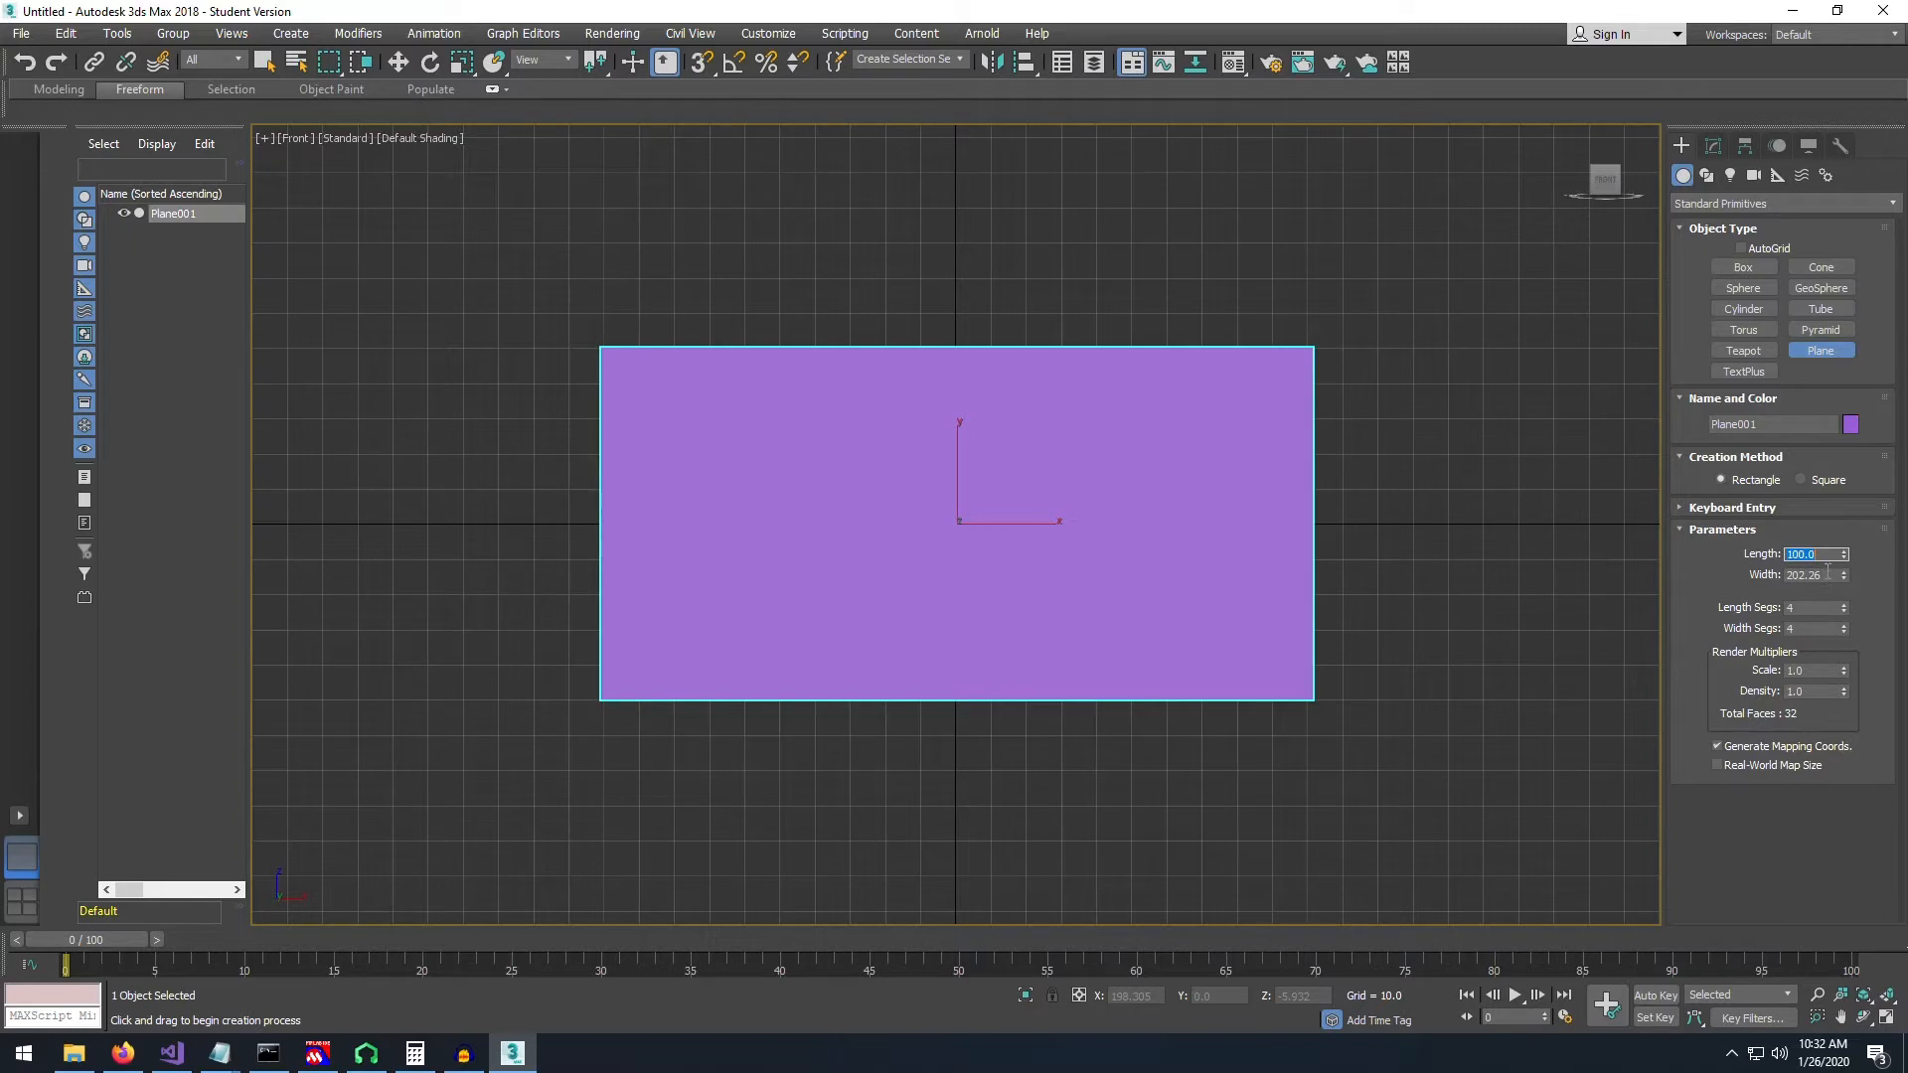
- Try plane widths of 80, 140 and finally 160
drag(1828, 575, 1764, 576)
text(80)
key(Return)
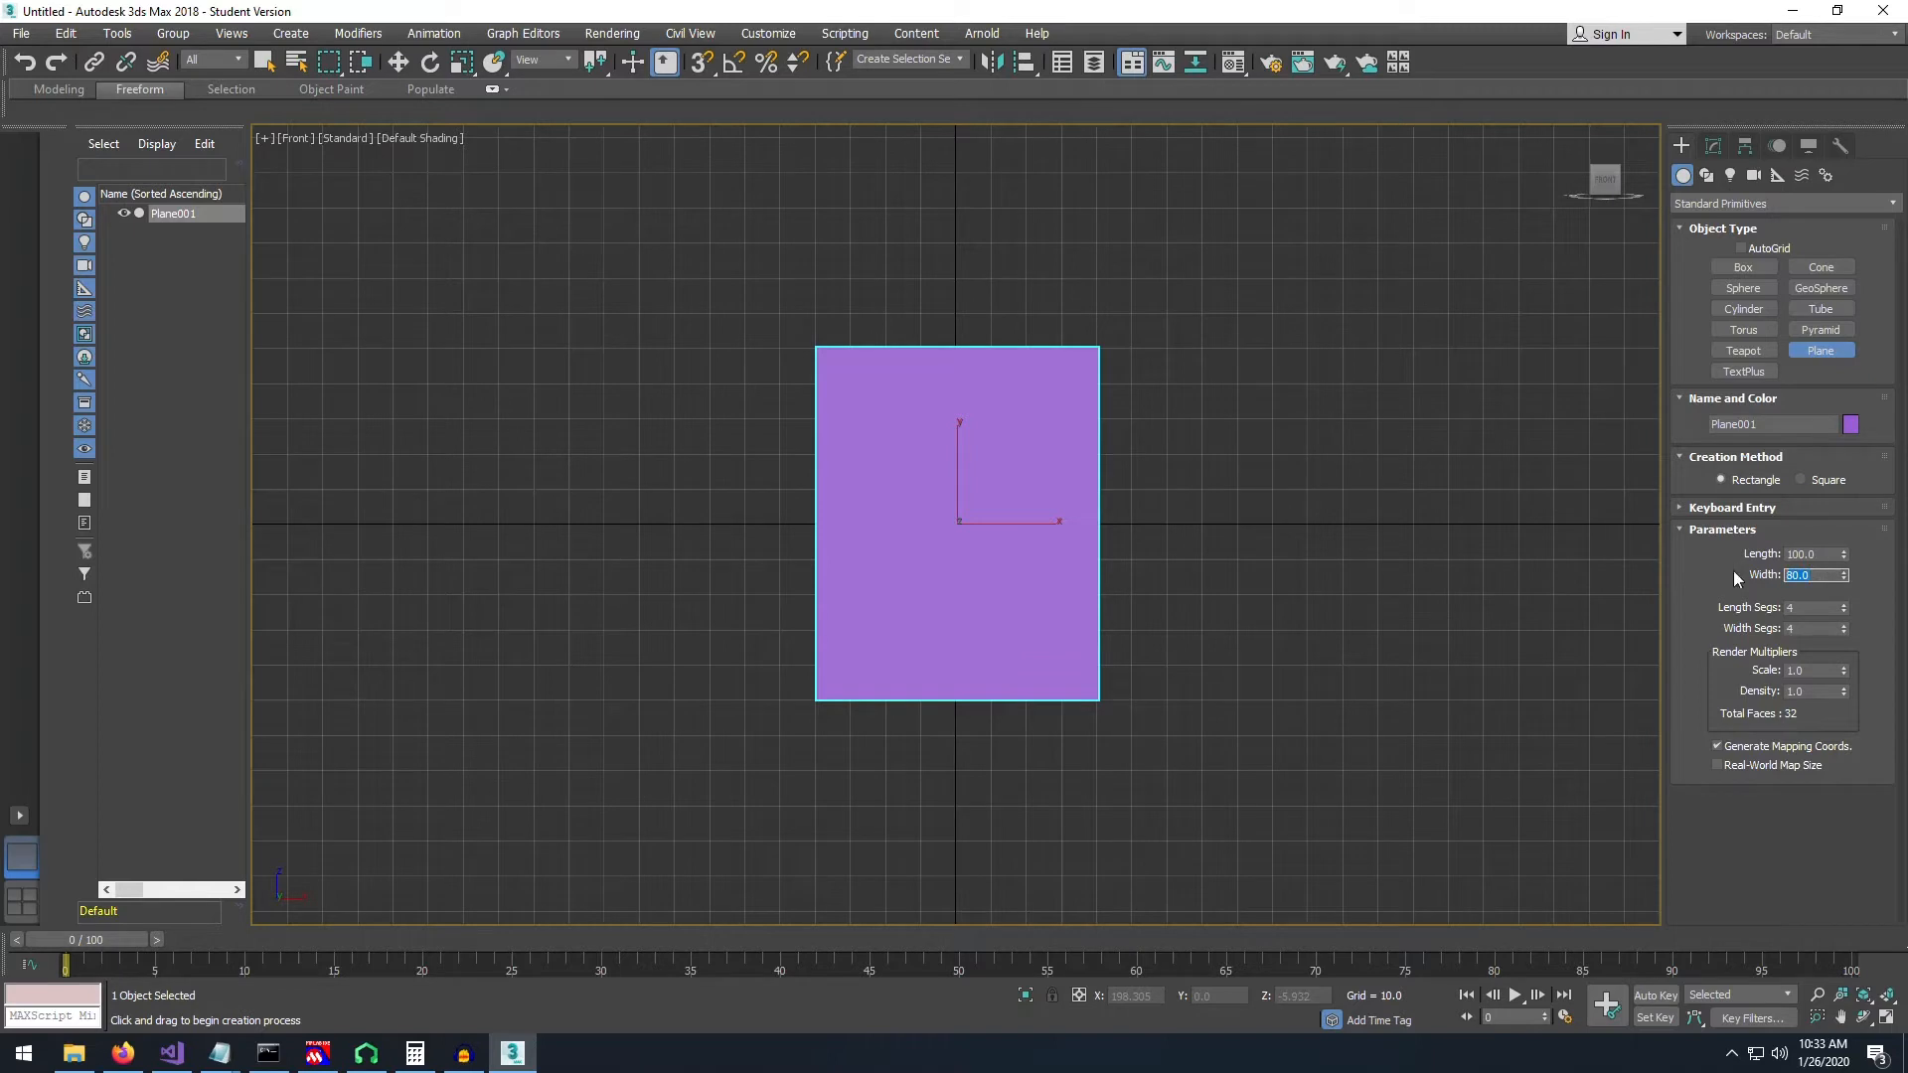
text(140)
key(Return)
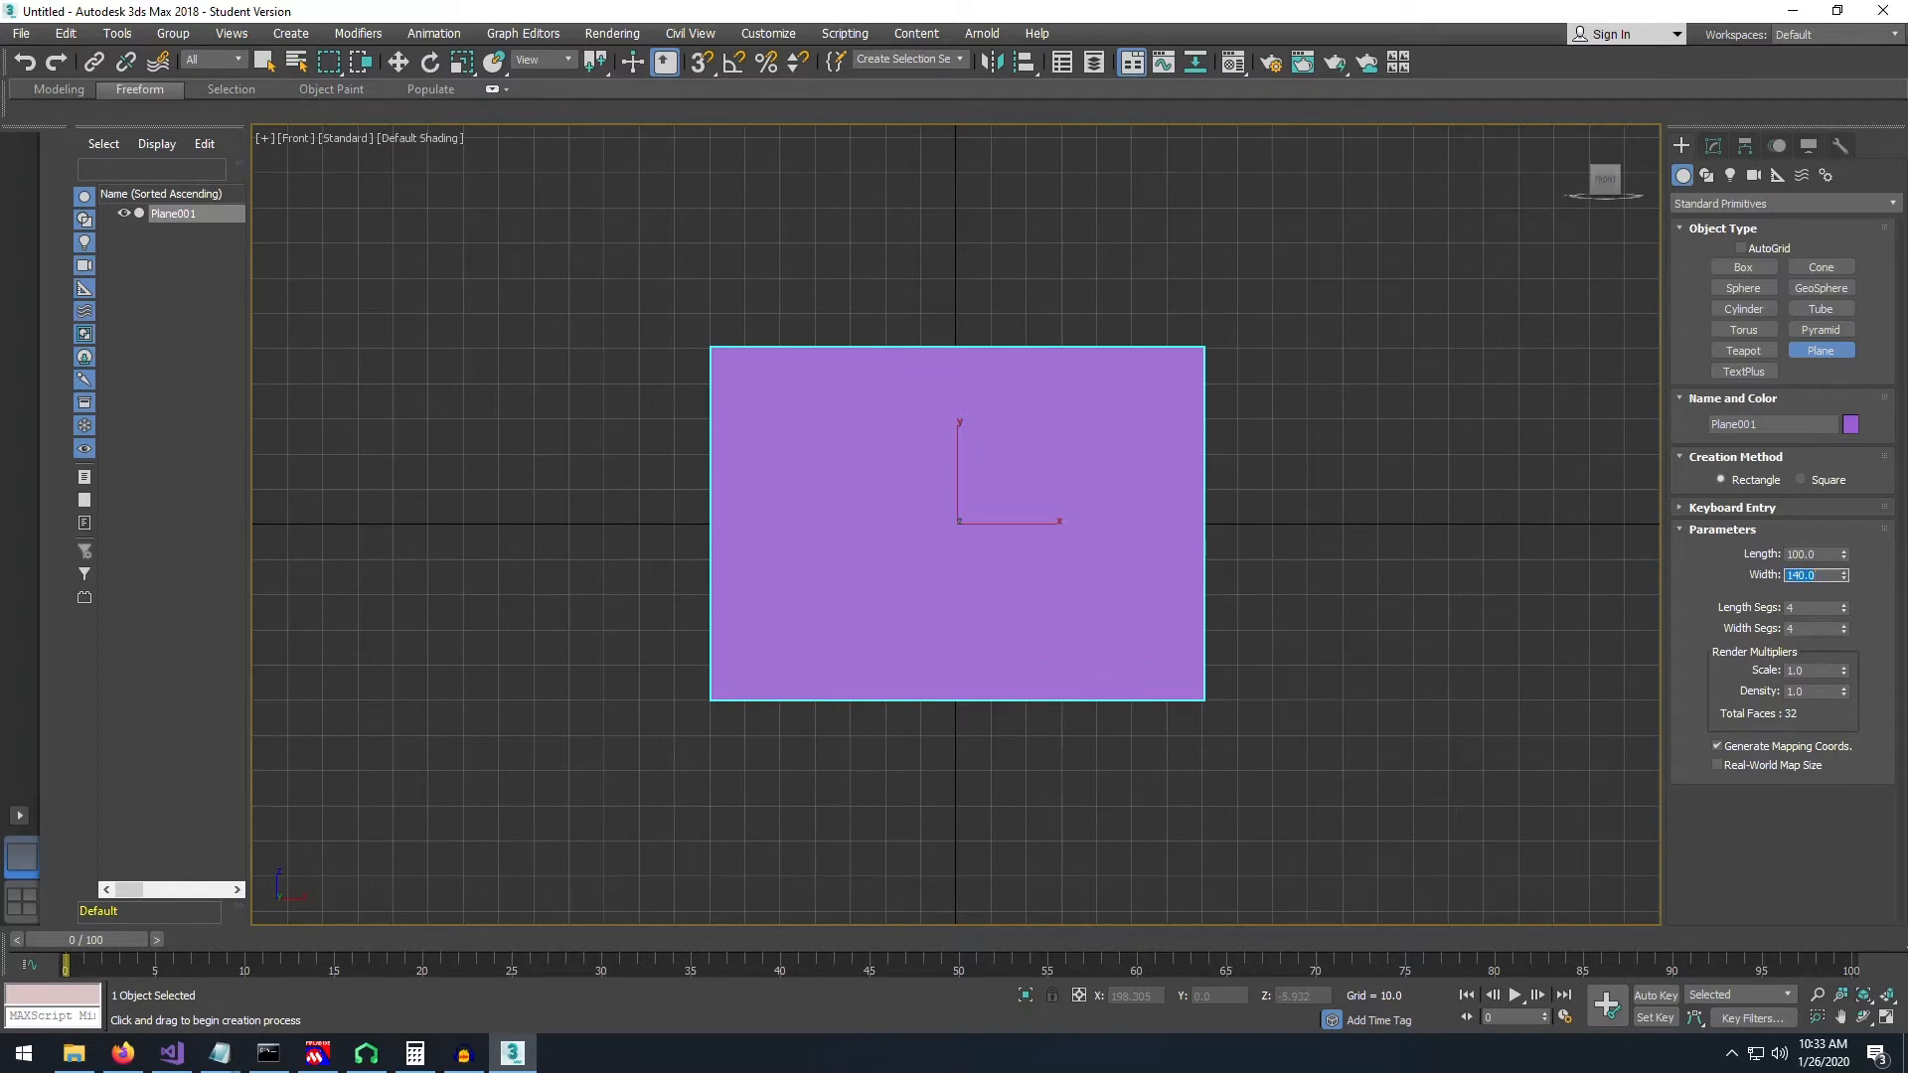
key(BackSpace)
text(160)
key(Return)
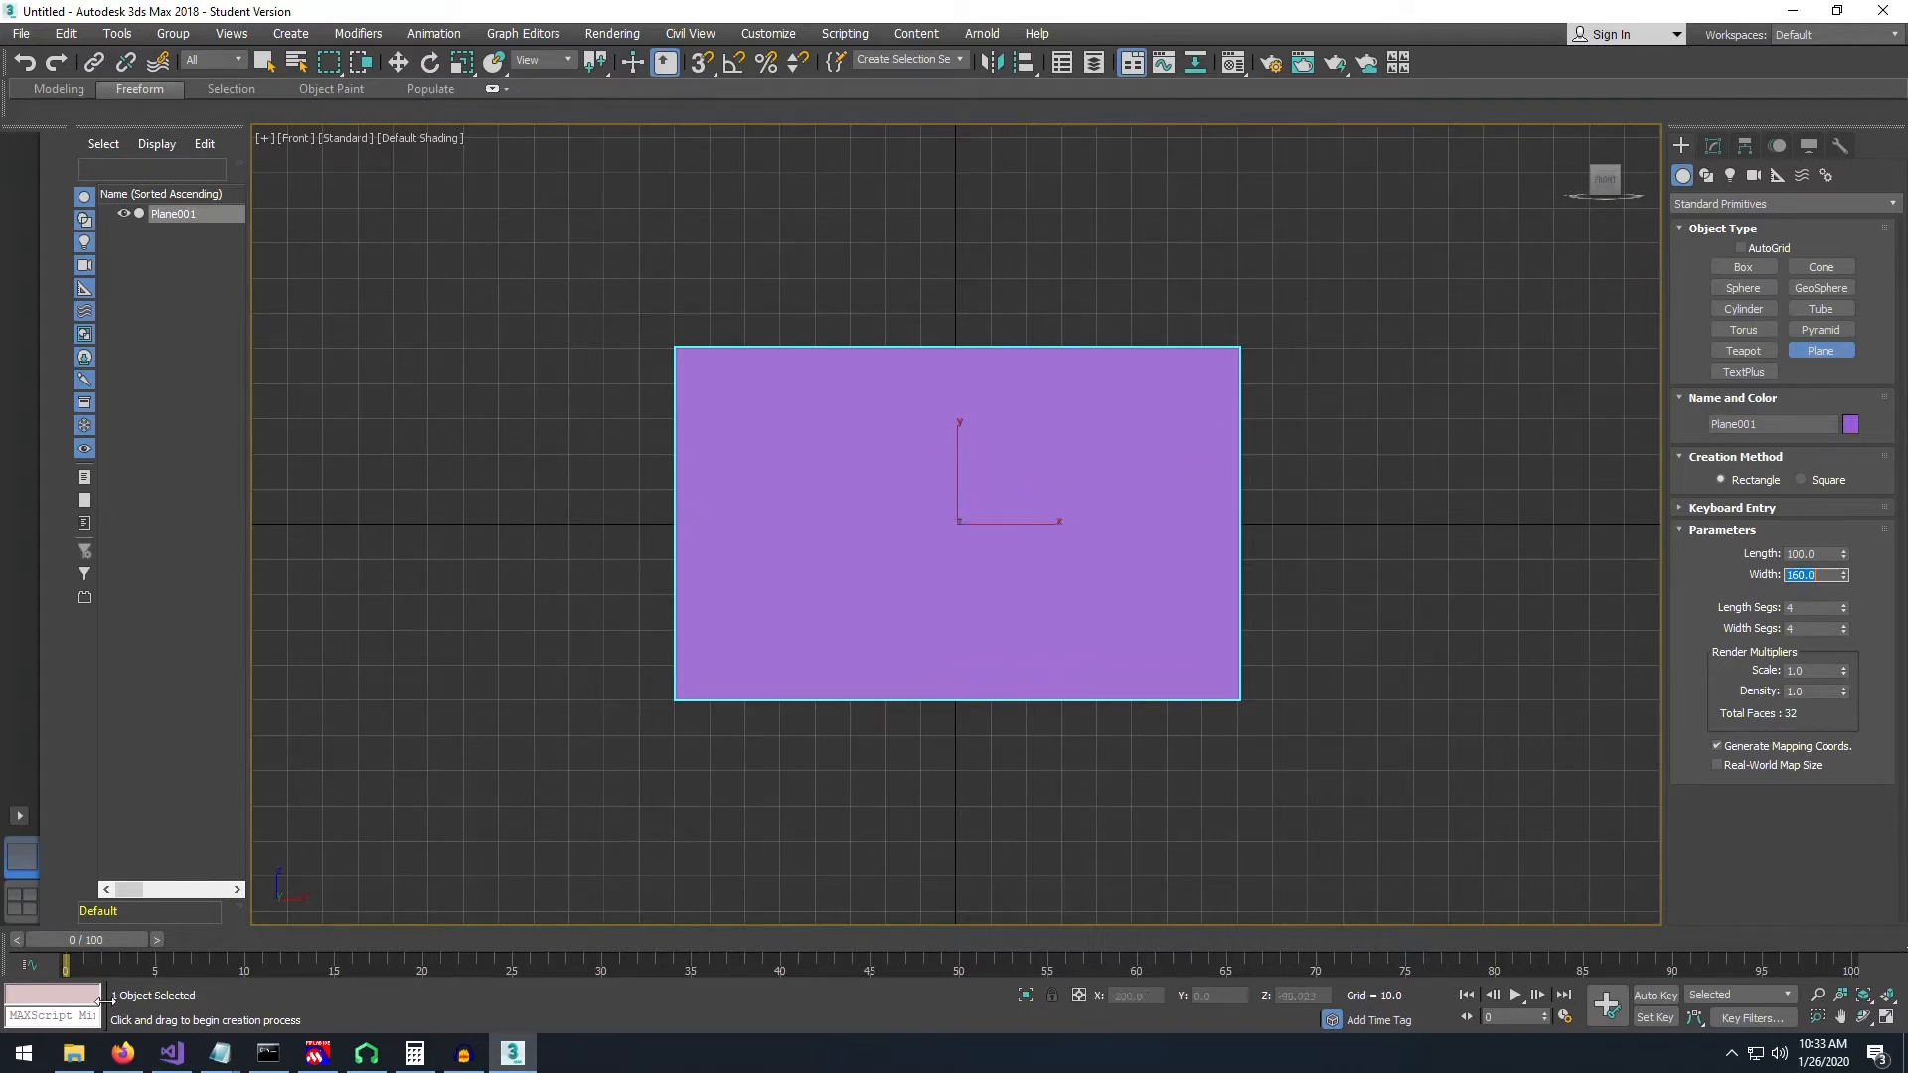
- Apply GunMap.jpg from the Game1336-2020 folder onto the plane as its texture and minimize the folder window
mouse_move(78, 1061)
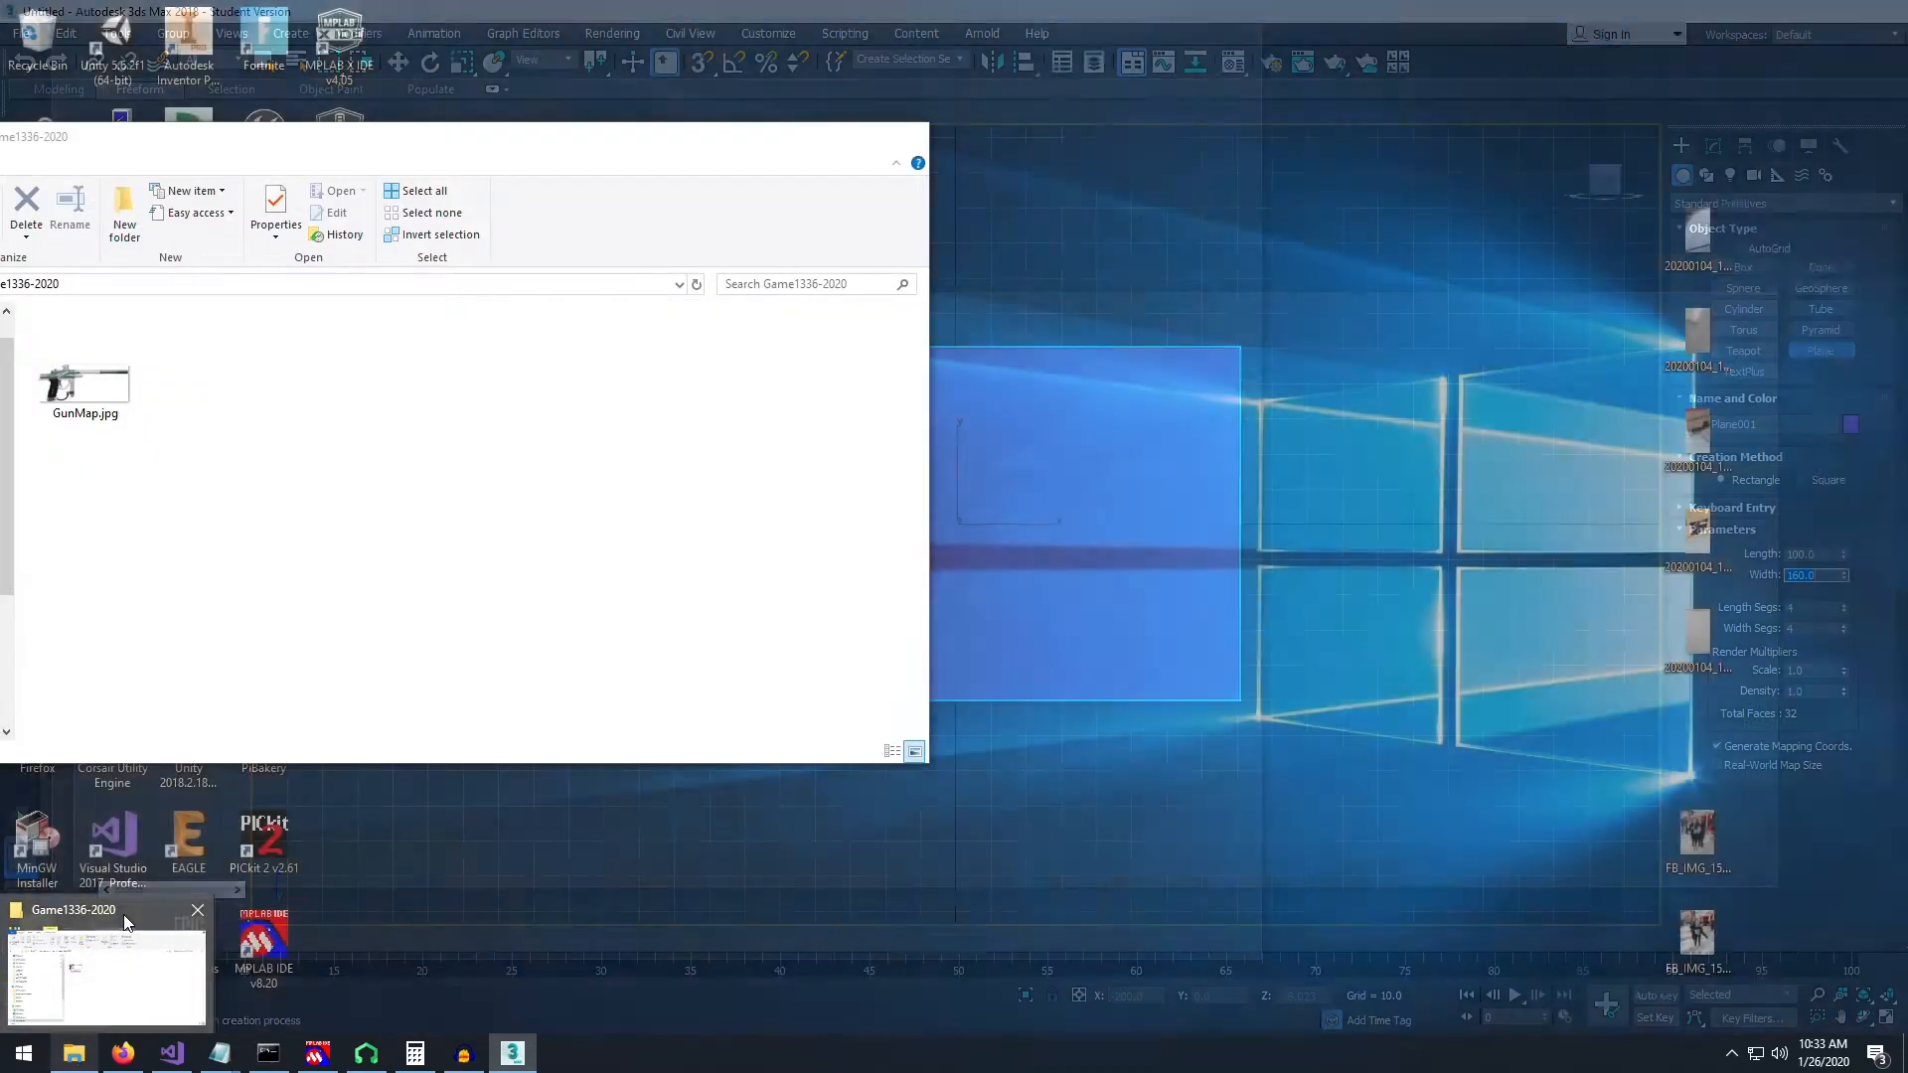
click(115, 1003)
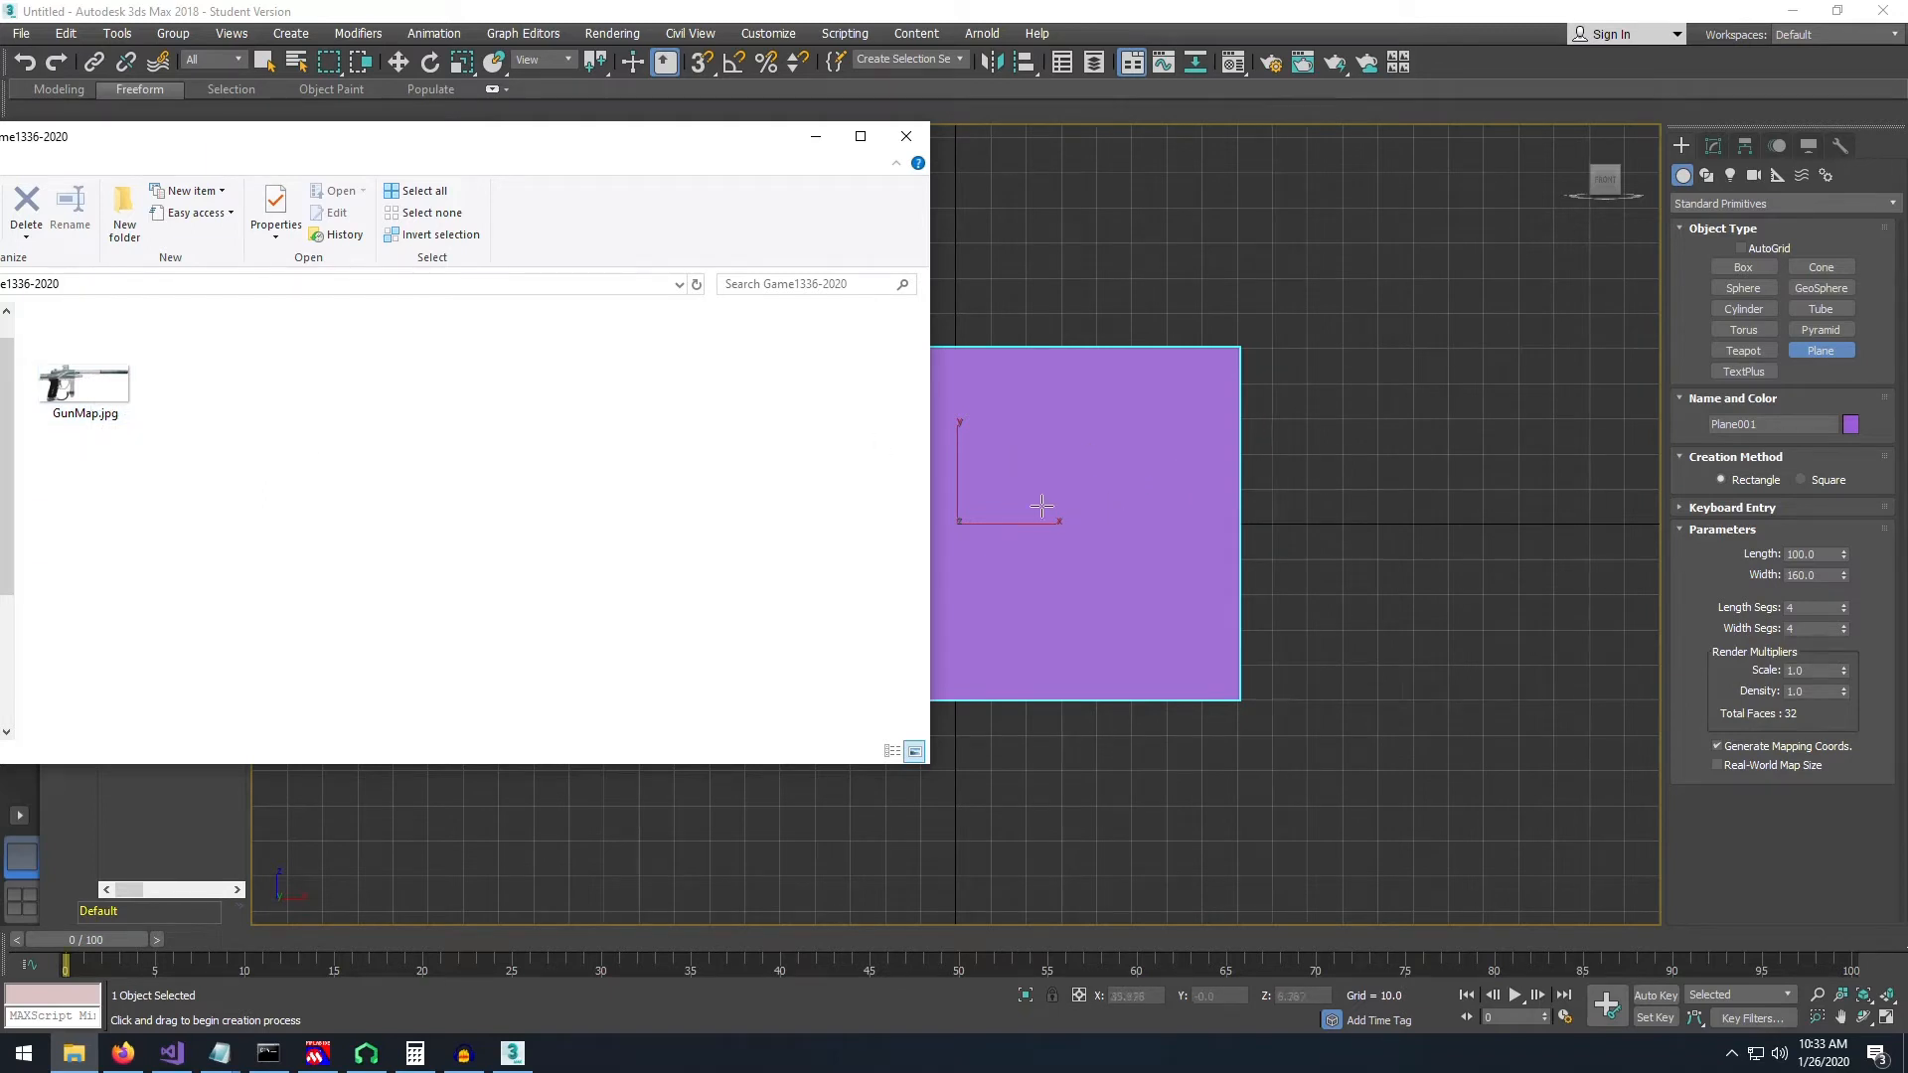
click(78, 391)
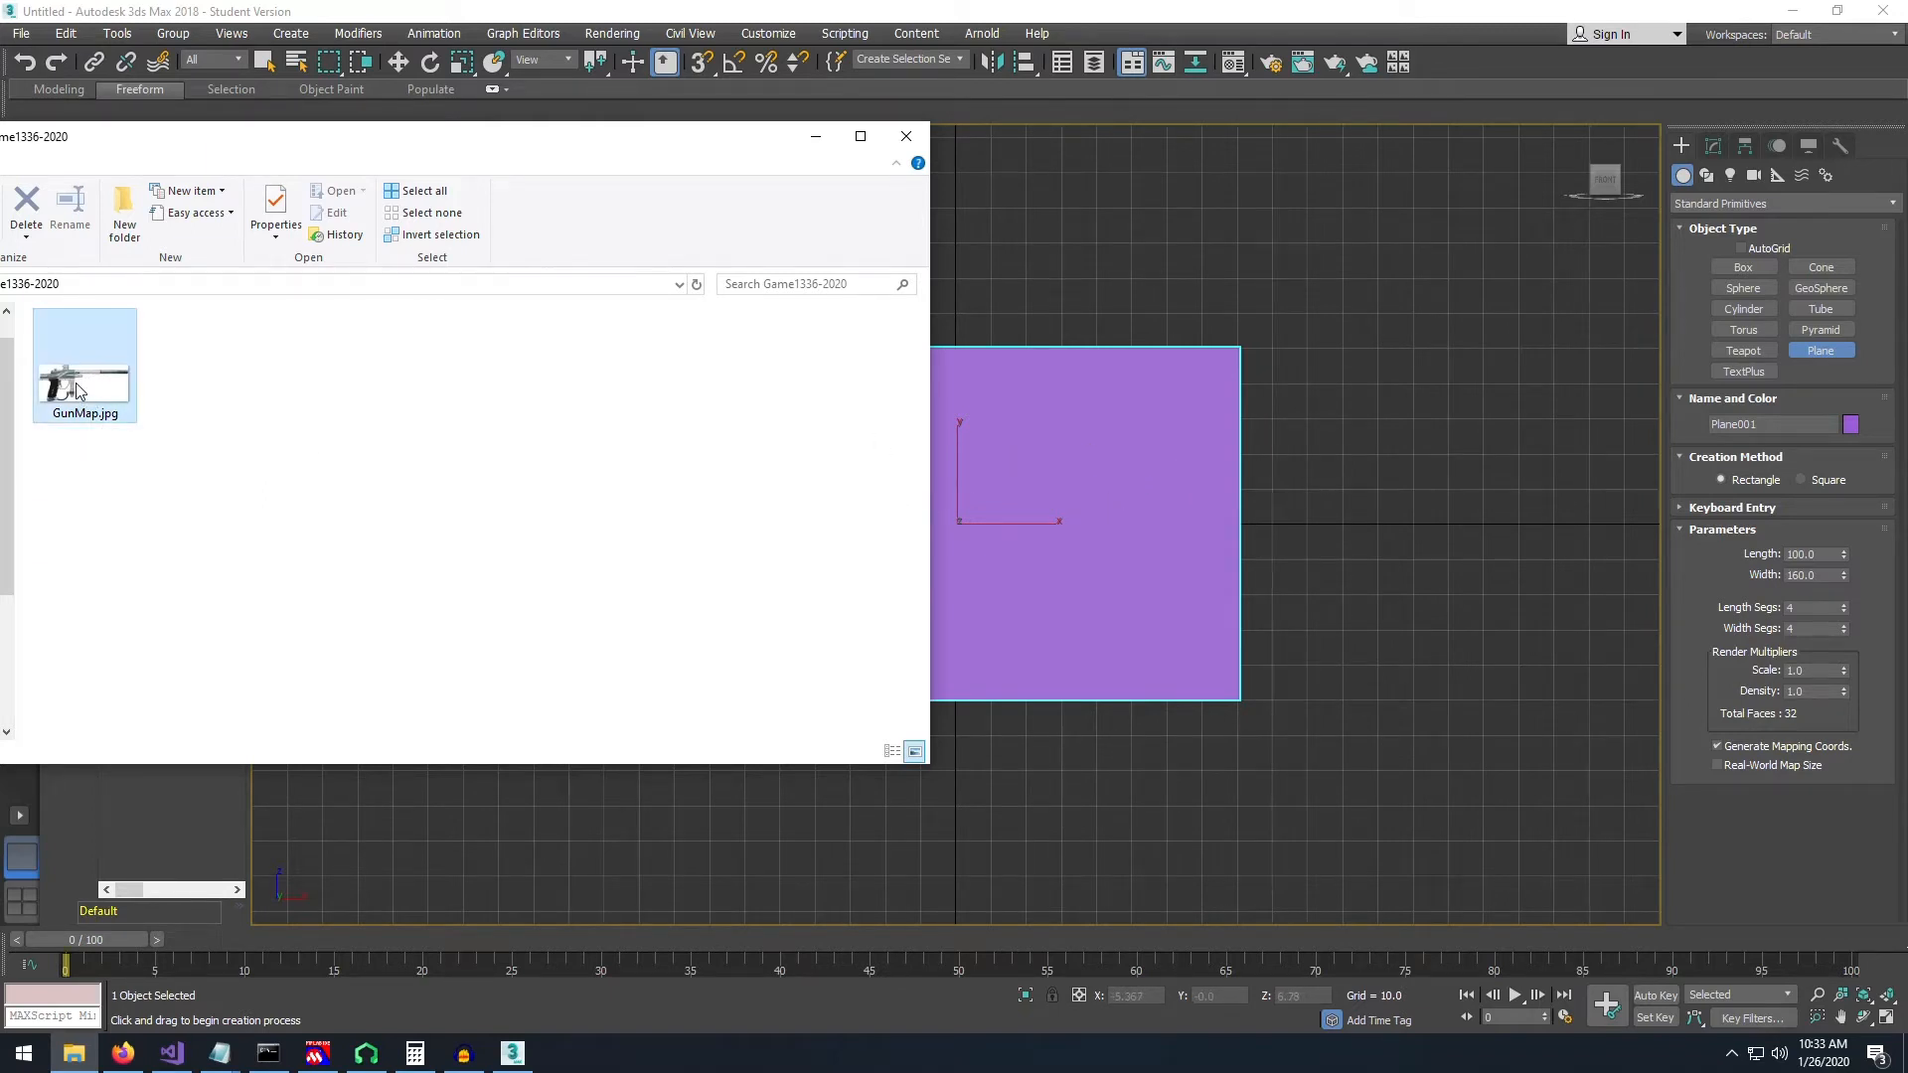
drag(79, 390, 1075, 463)
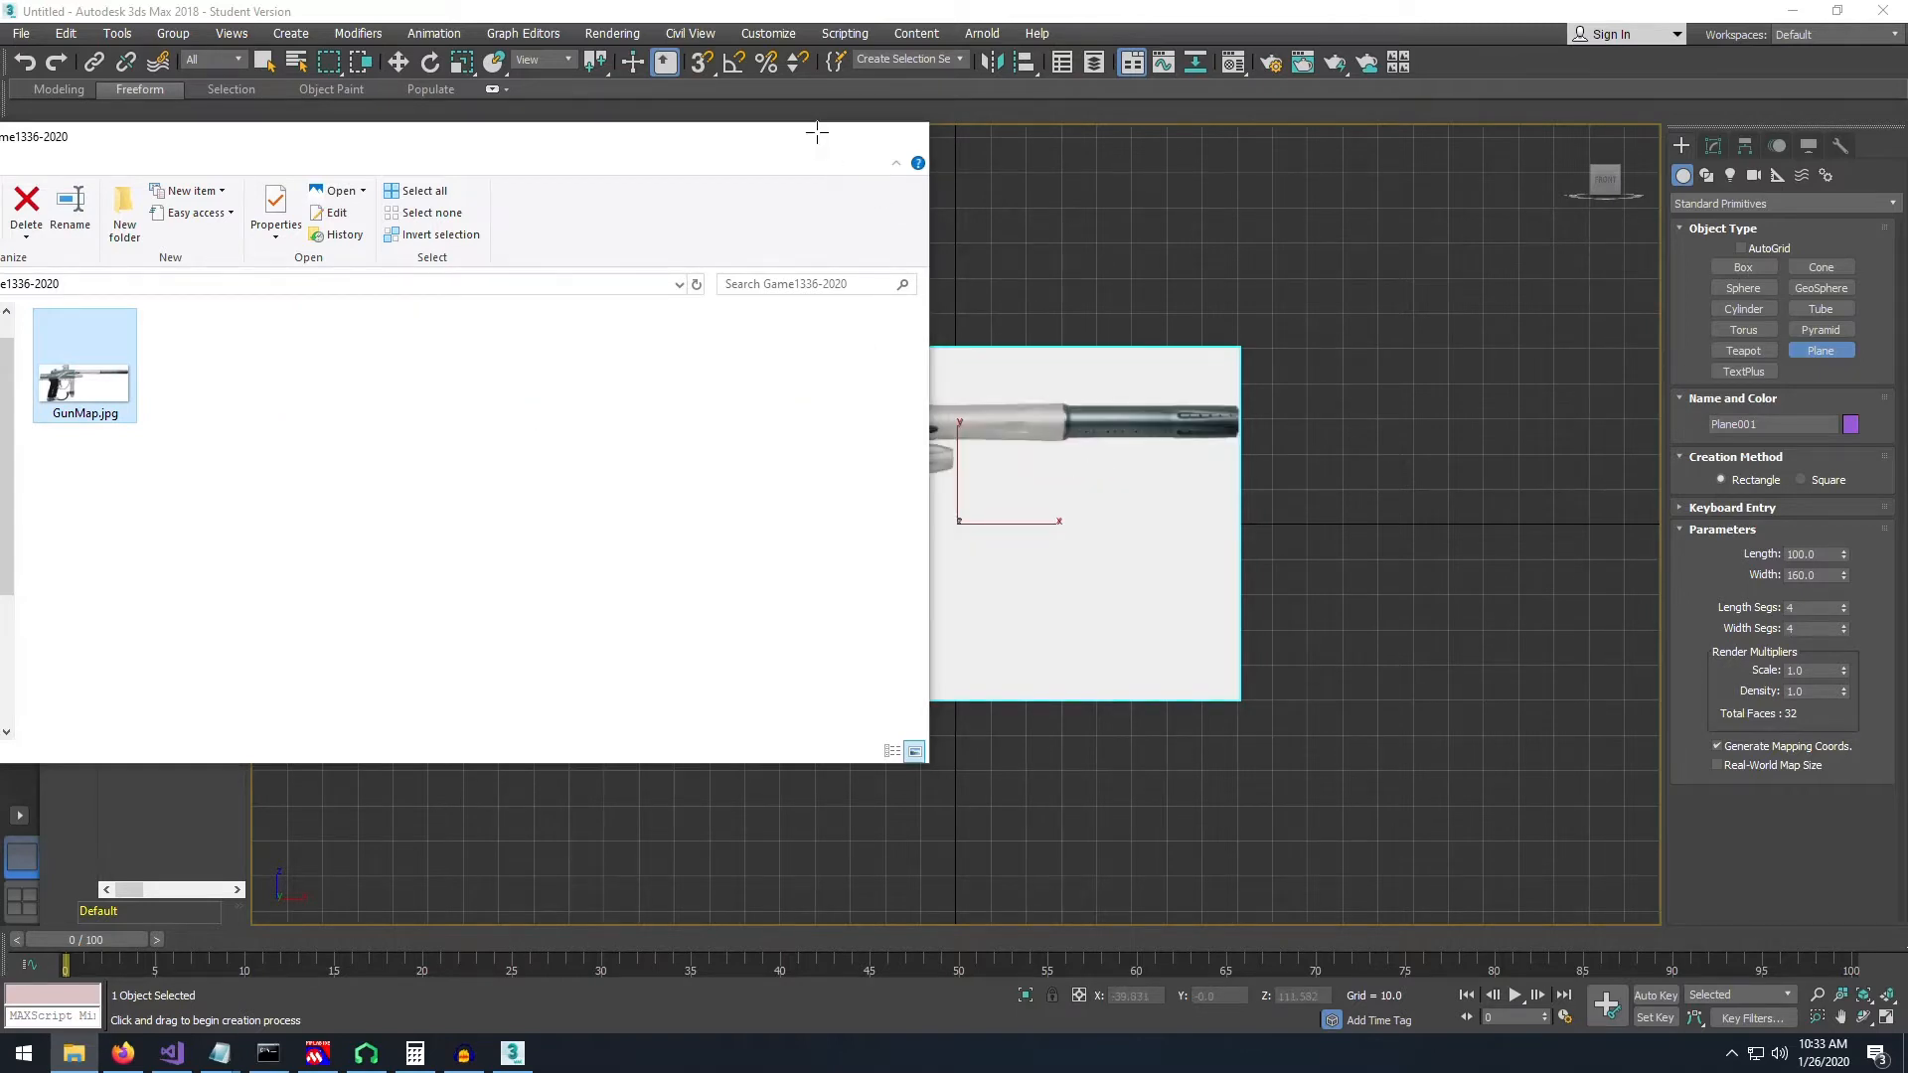
click(817, 132)
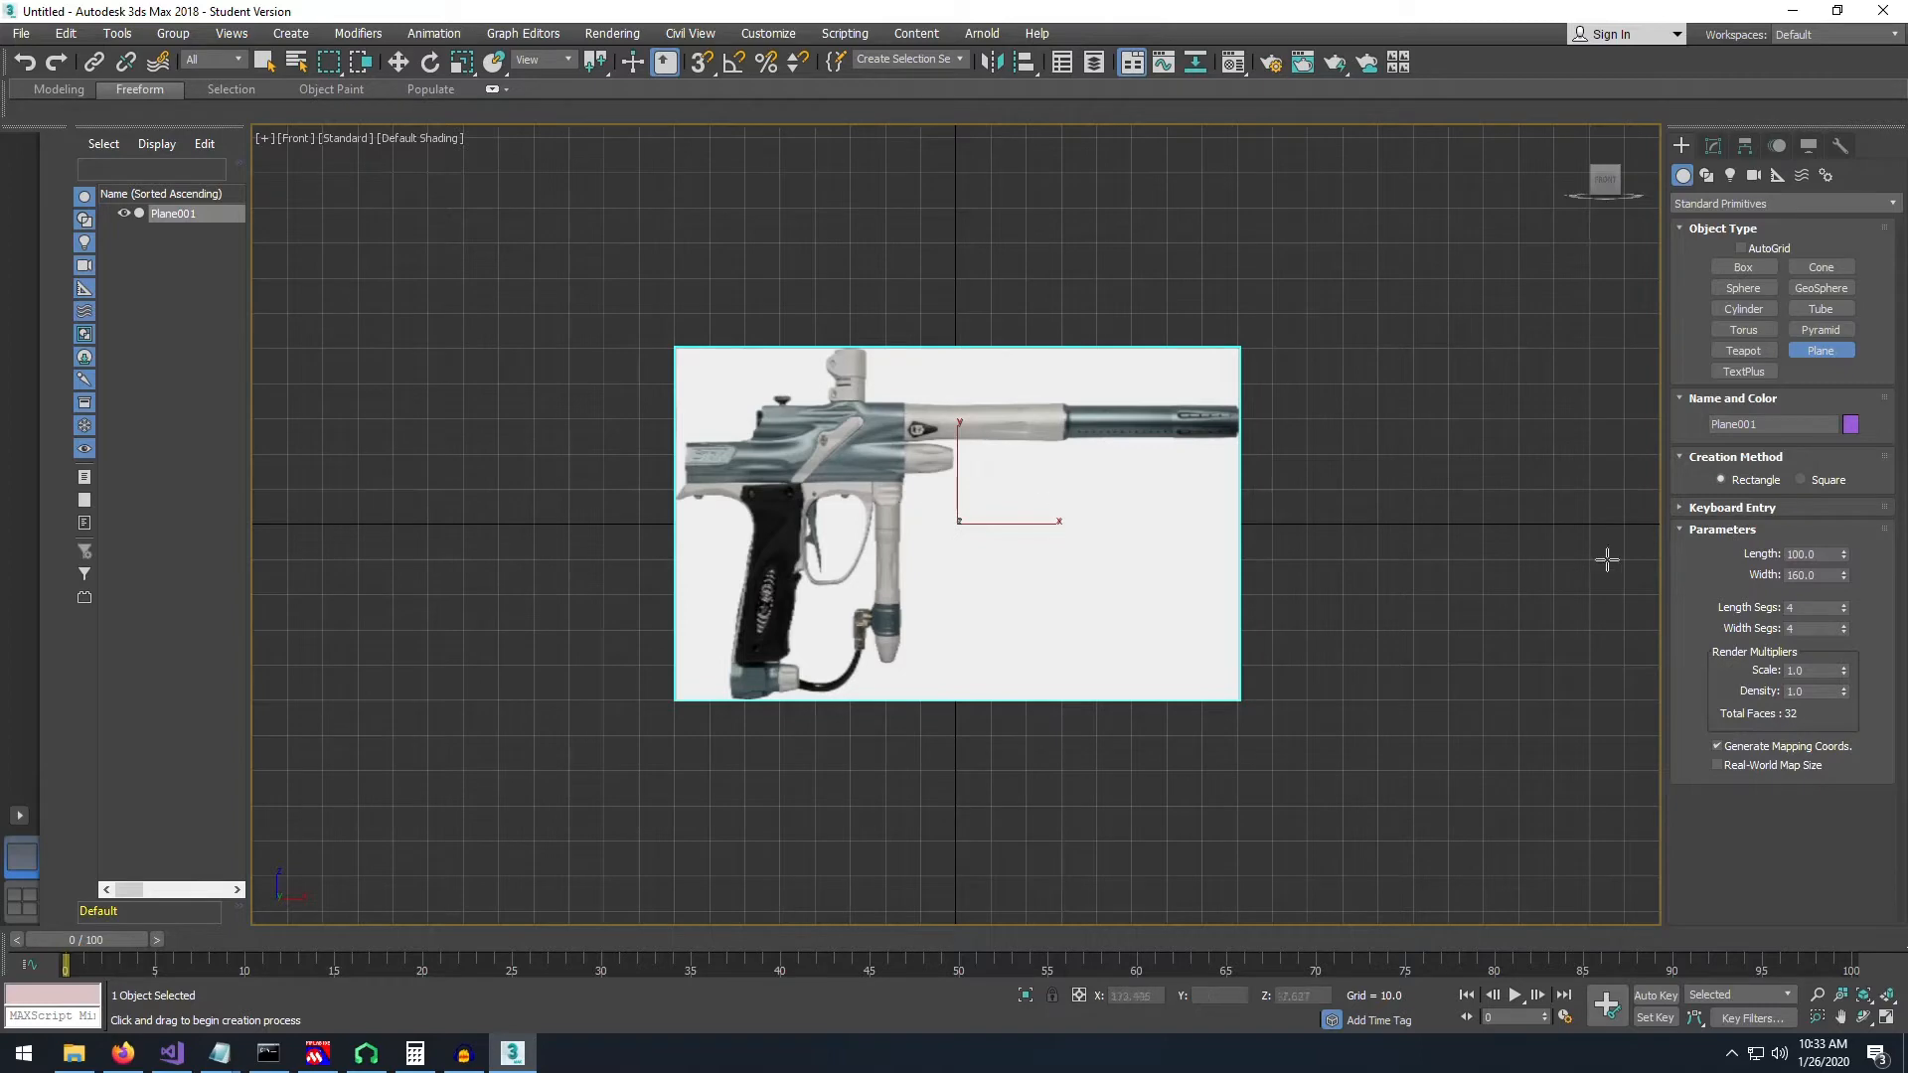
- Set the textured plane's width to 200
double_click(1823, 575)
text(20)
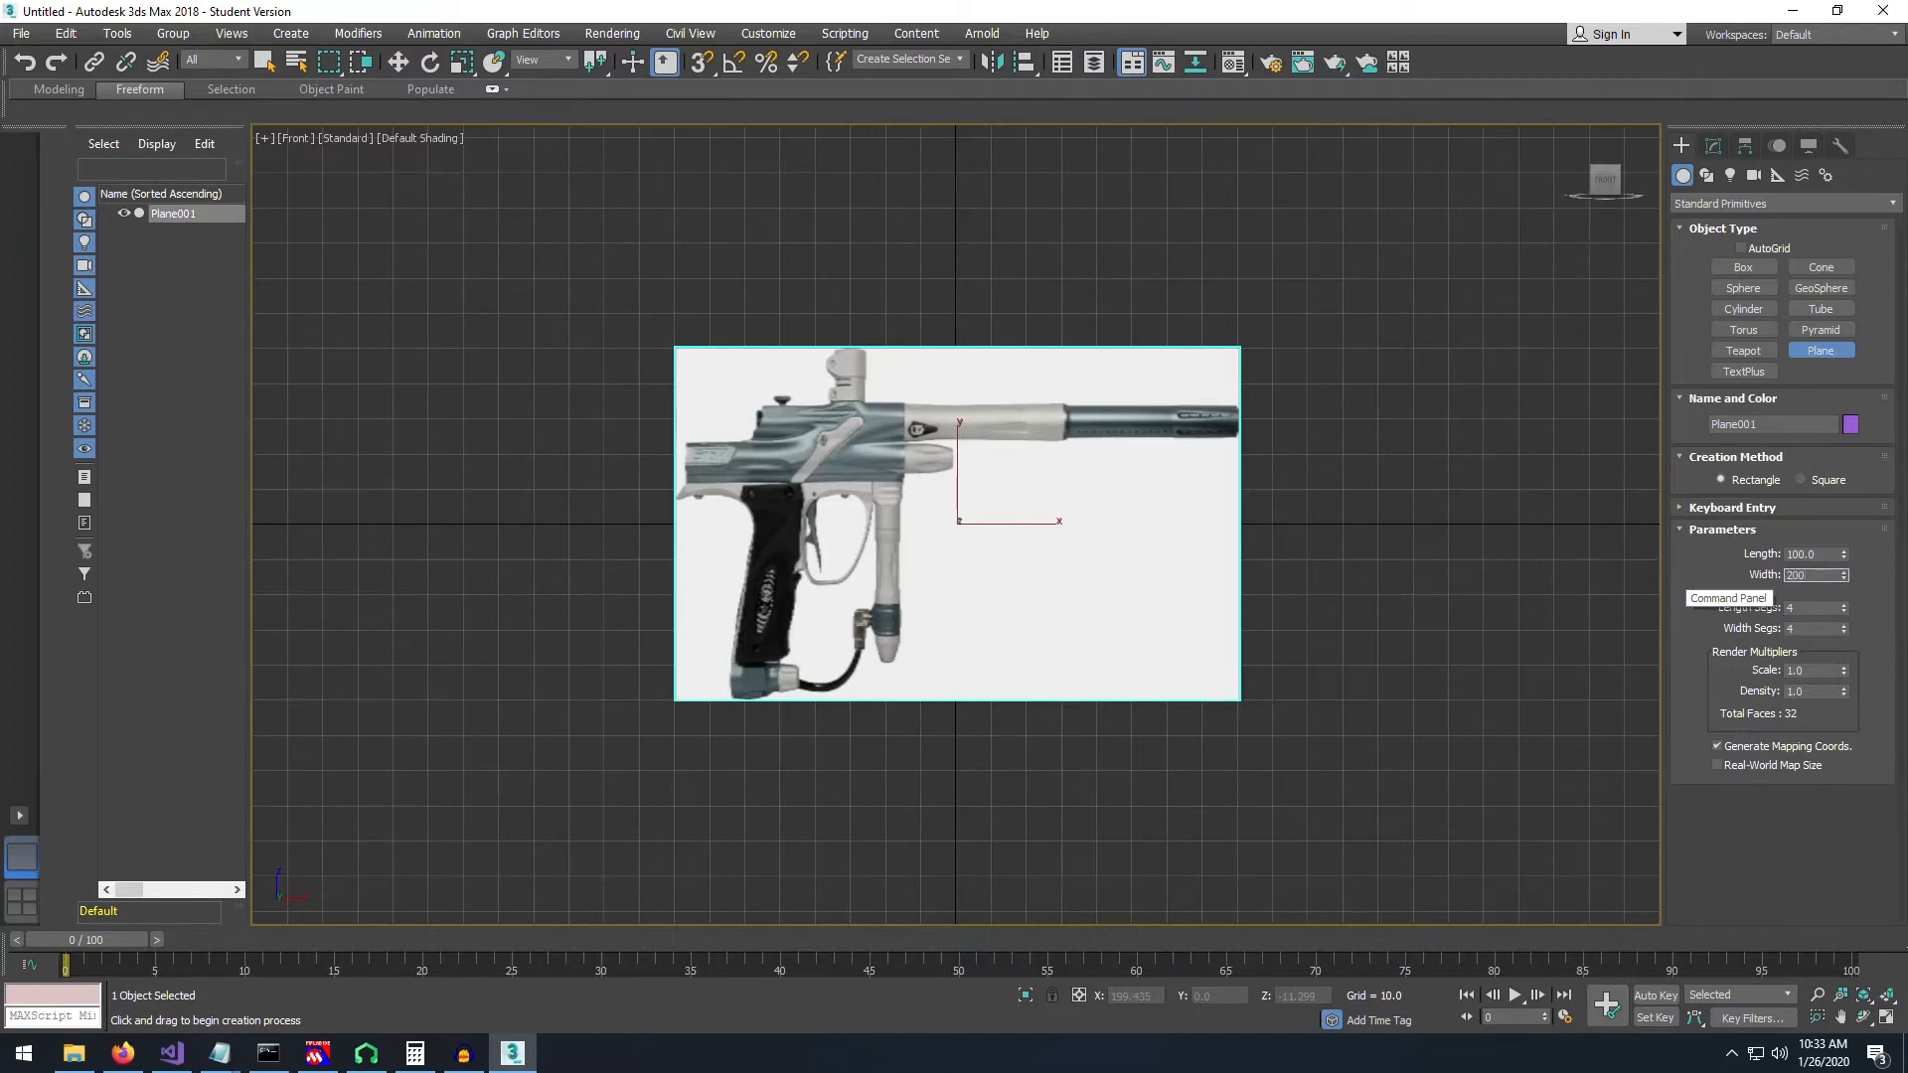
text(0)
key(Return)
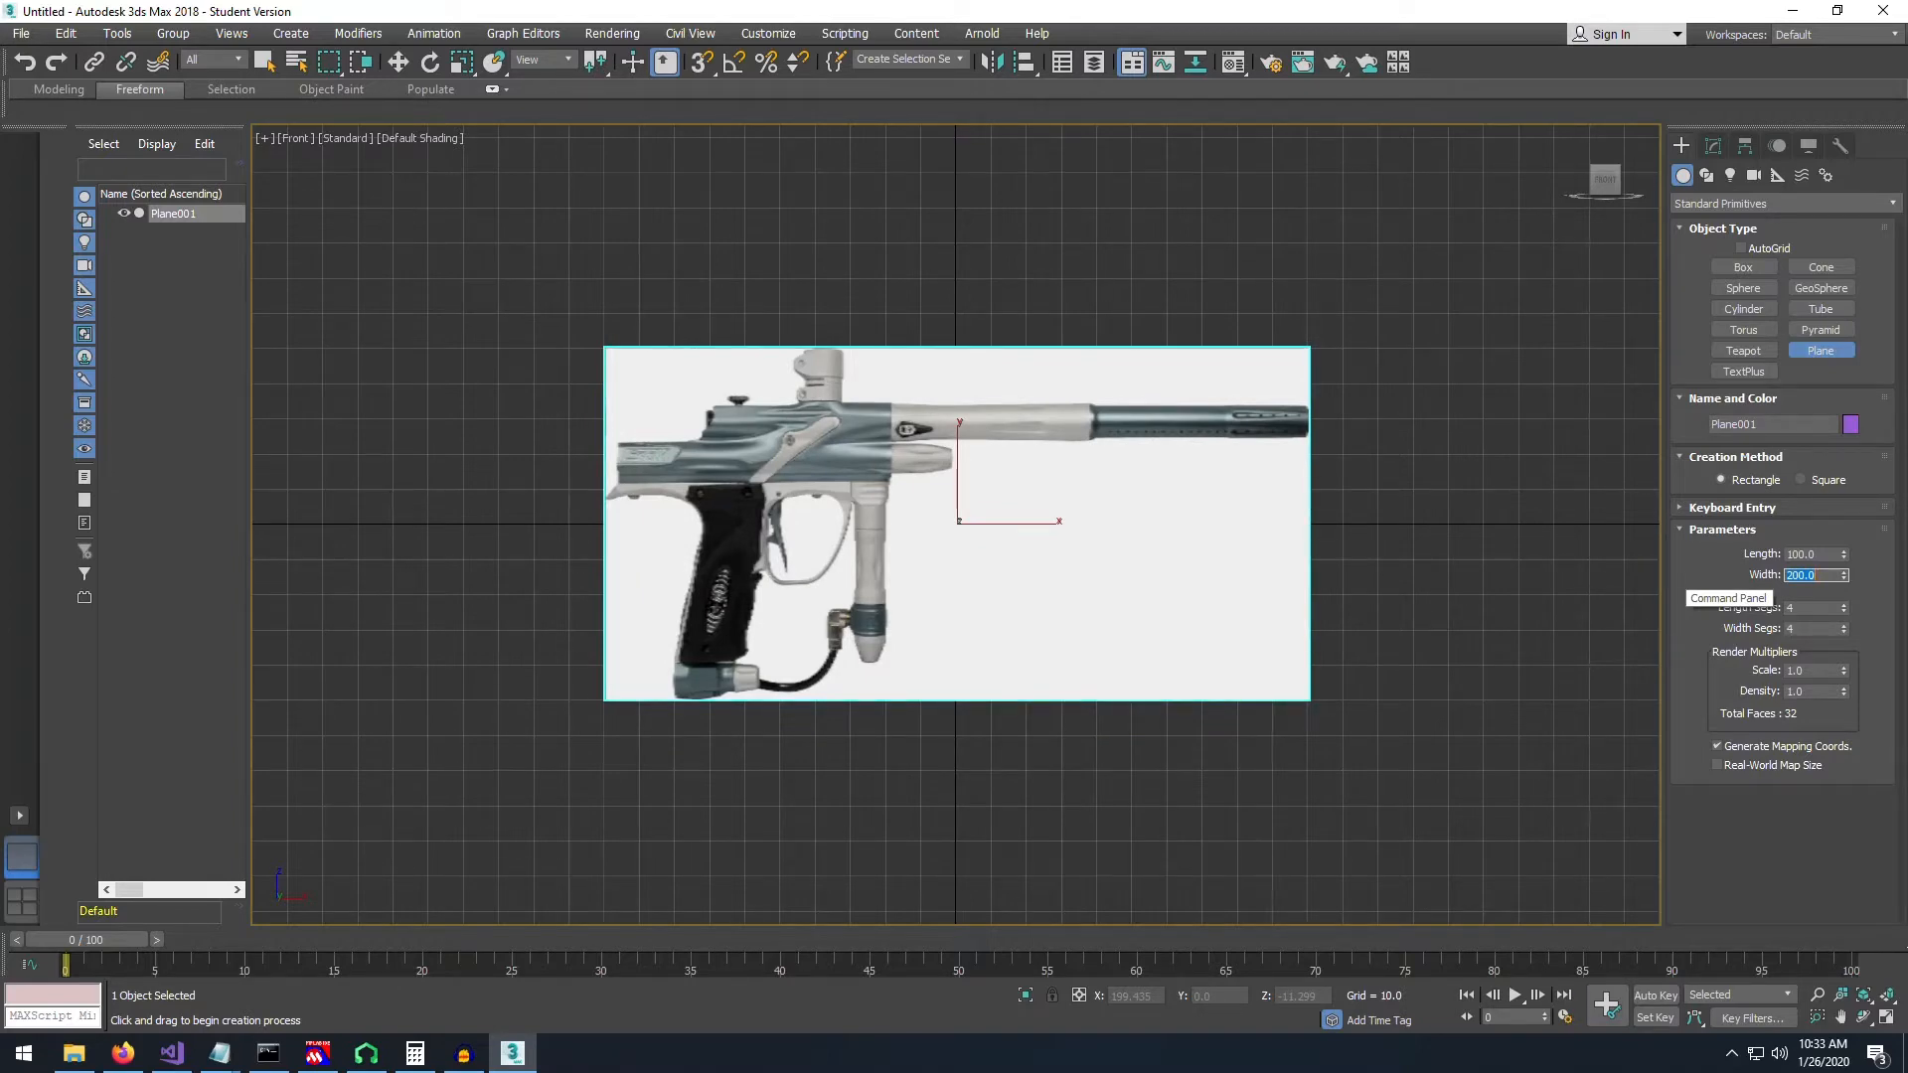
- Set the plane's length segments to 16 and its width segments to 420
middle_drag(1301, 541, 1249, 473)
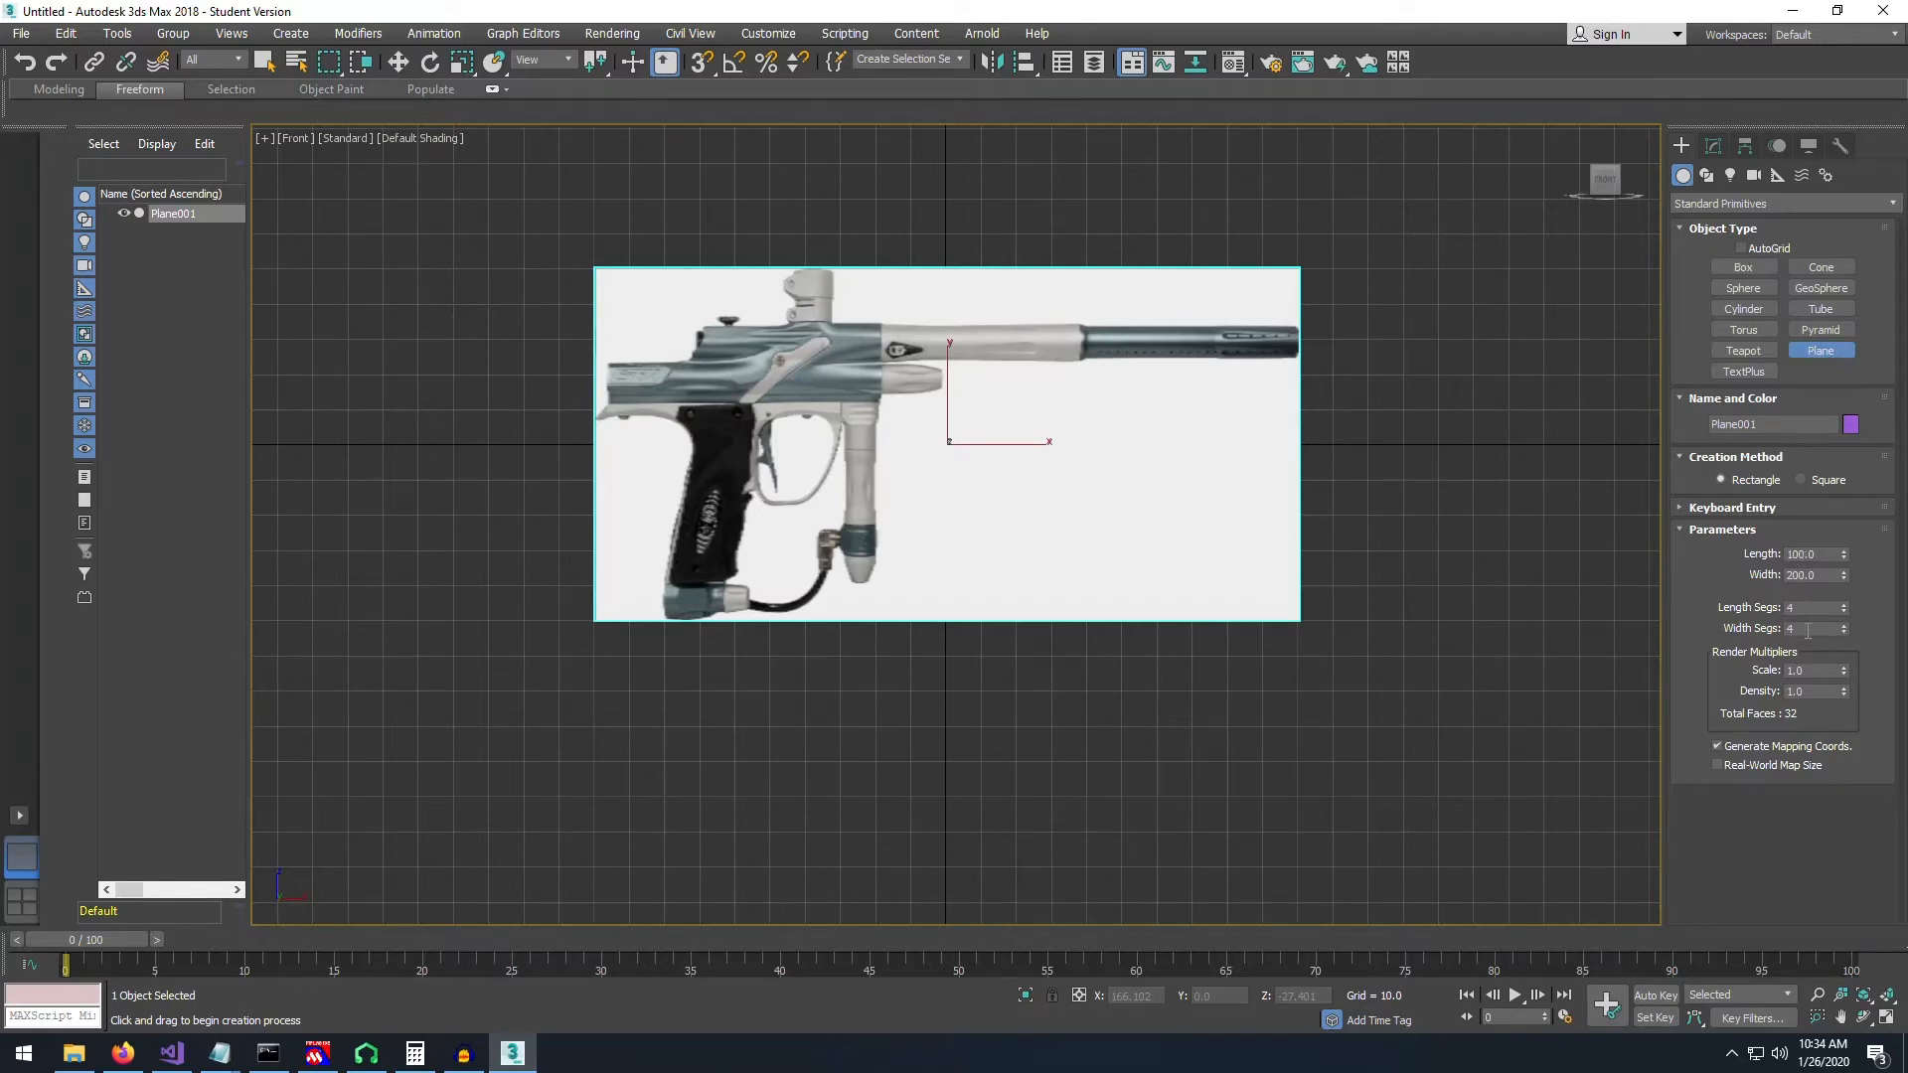
click(1814, 607)
text(20)
text(1)
text(6)
click(1813, 629)
key(Return)
- Switch the Front viewport to Wireframe Override and set the plane's width segments to 1
click(416, 139)
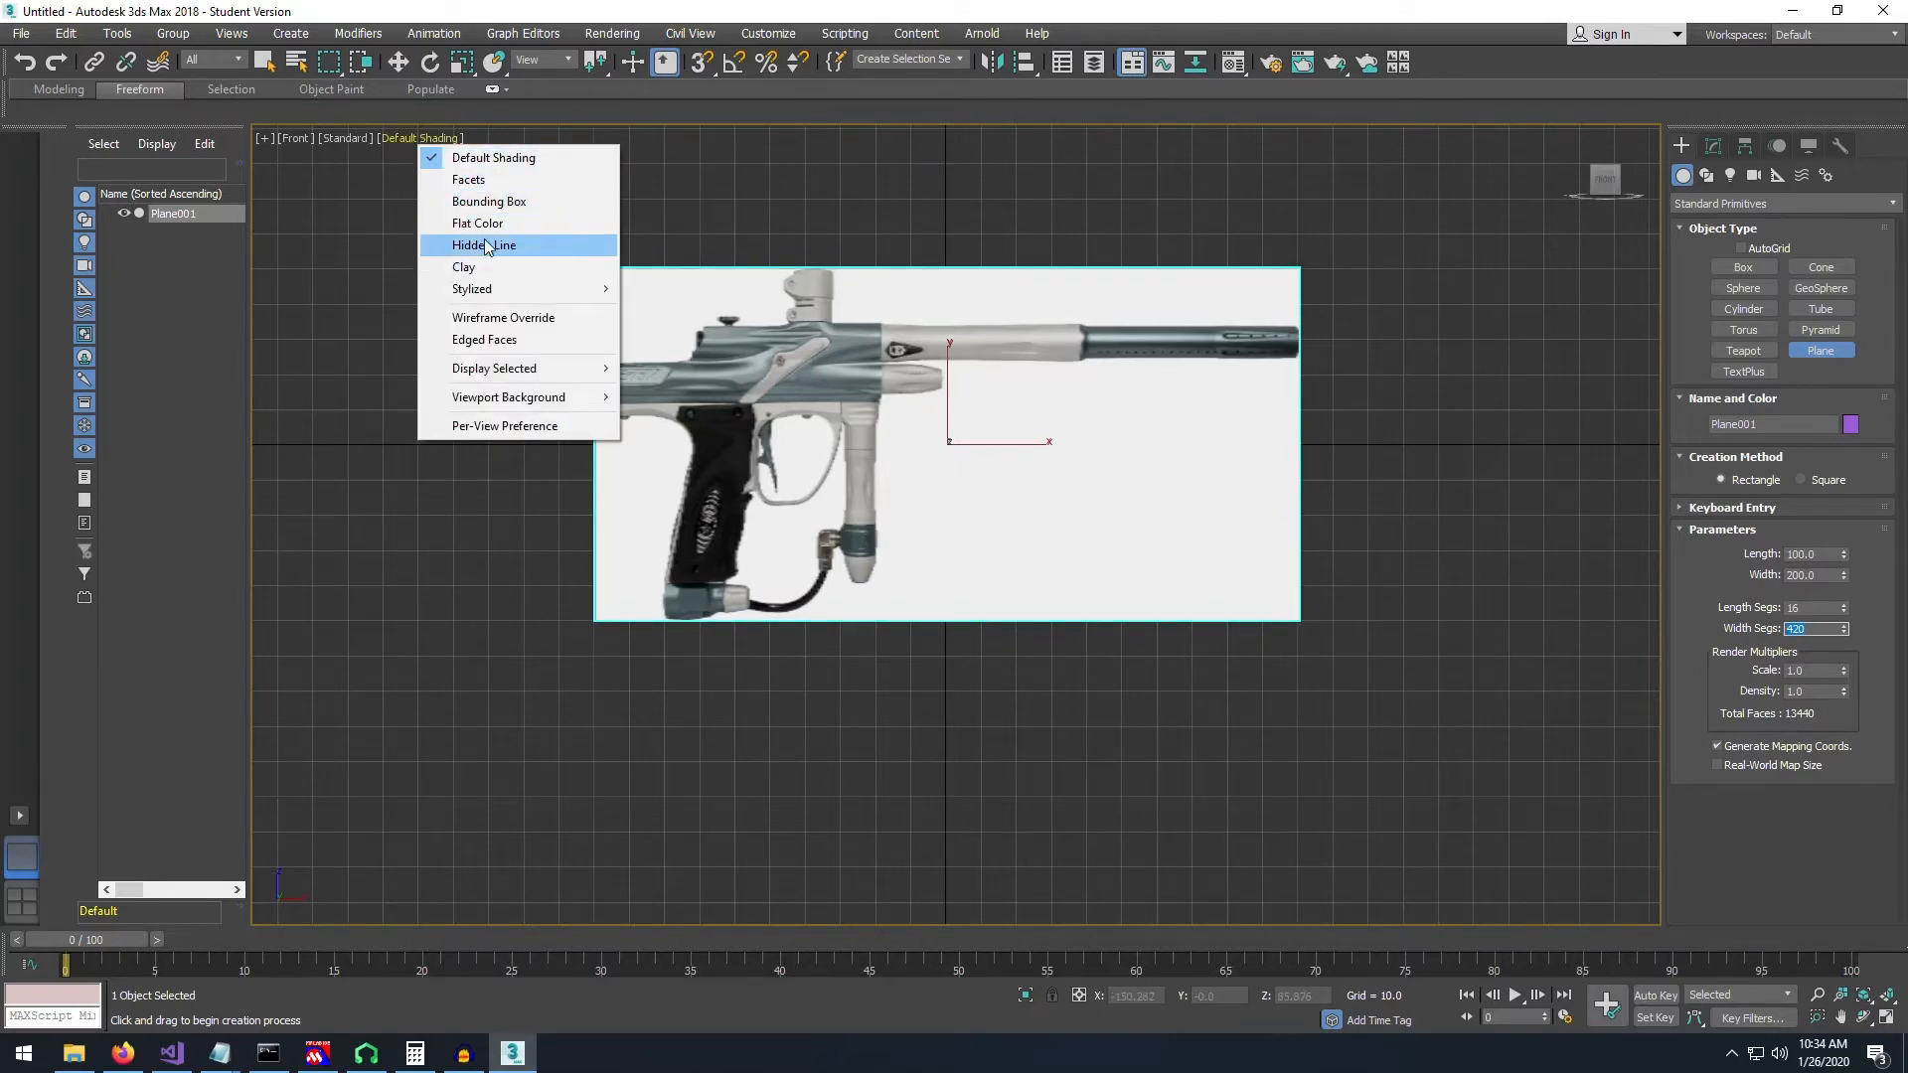
click(487, 320)
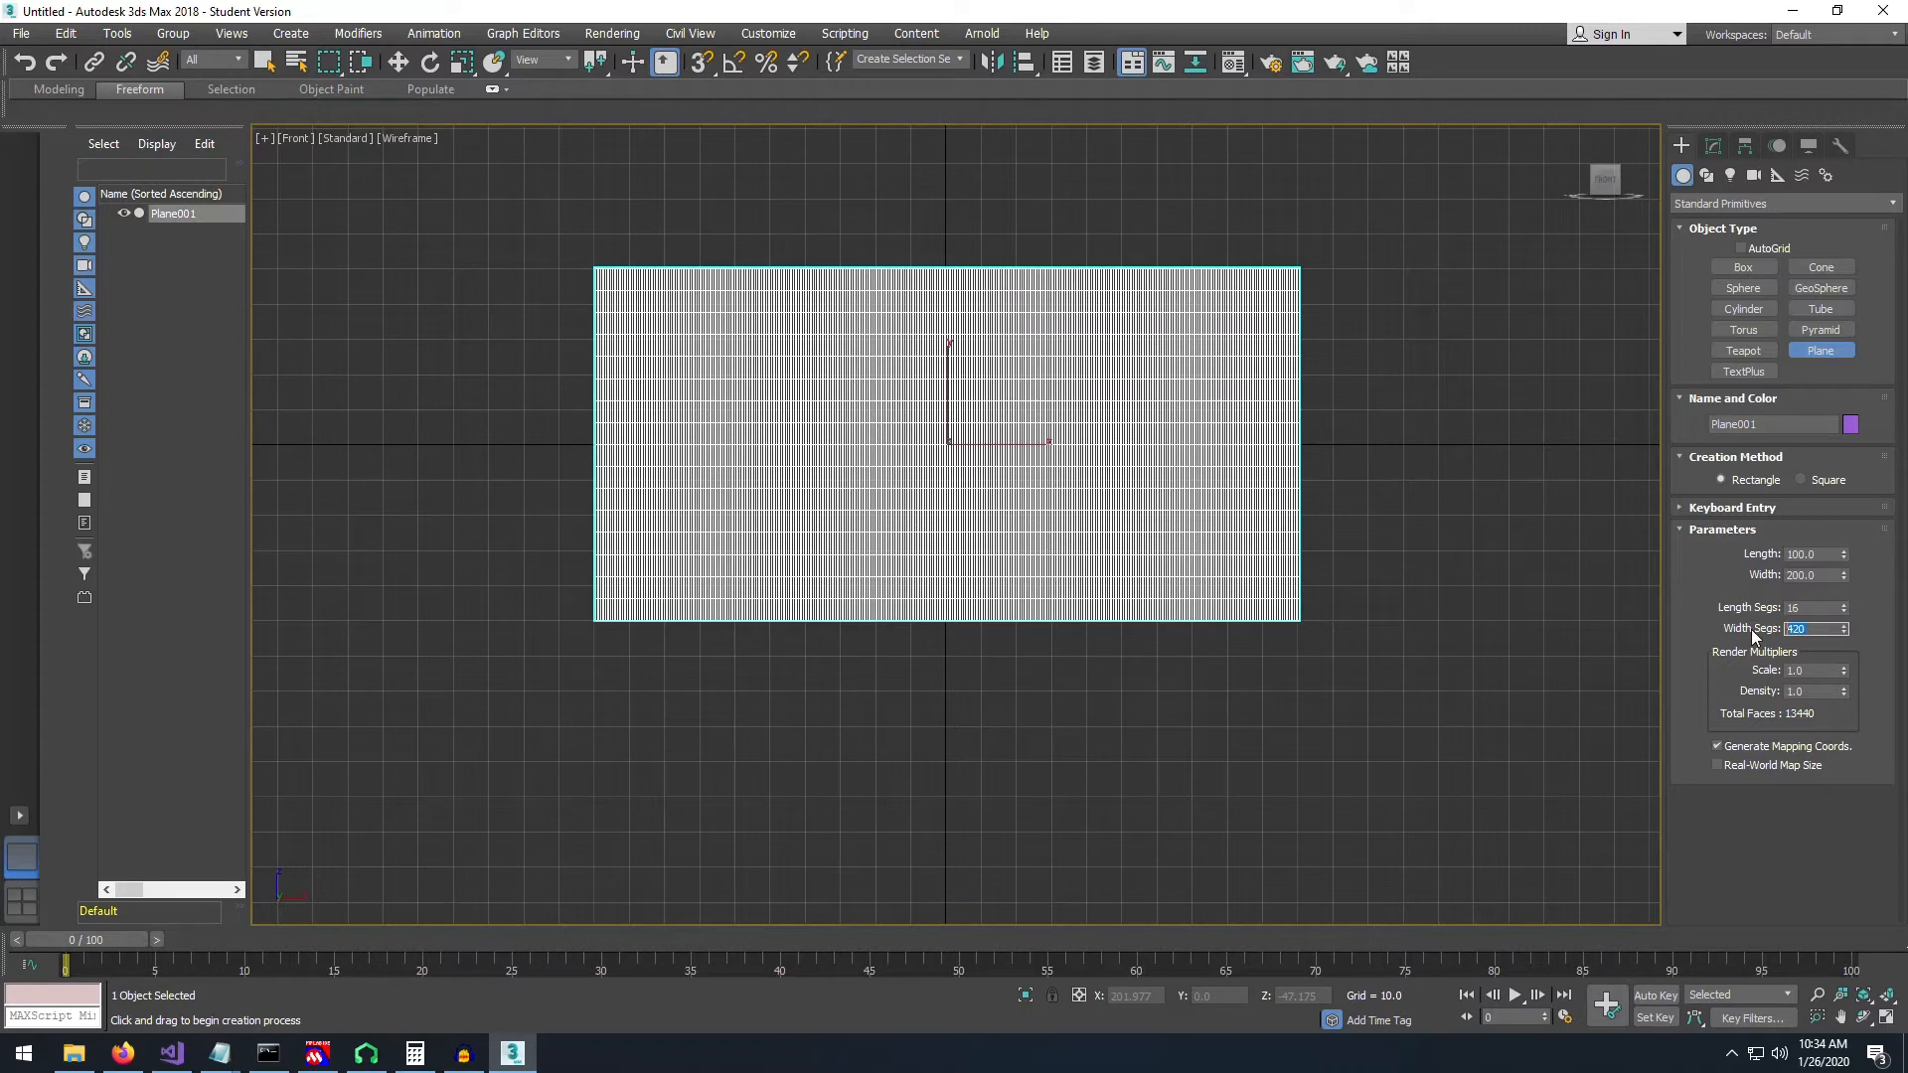
text(1)
key(Return)
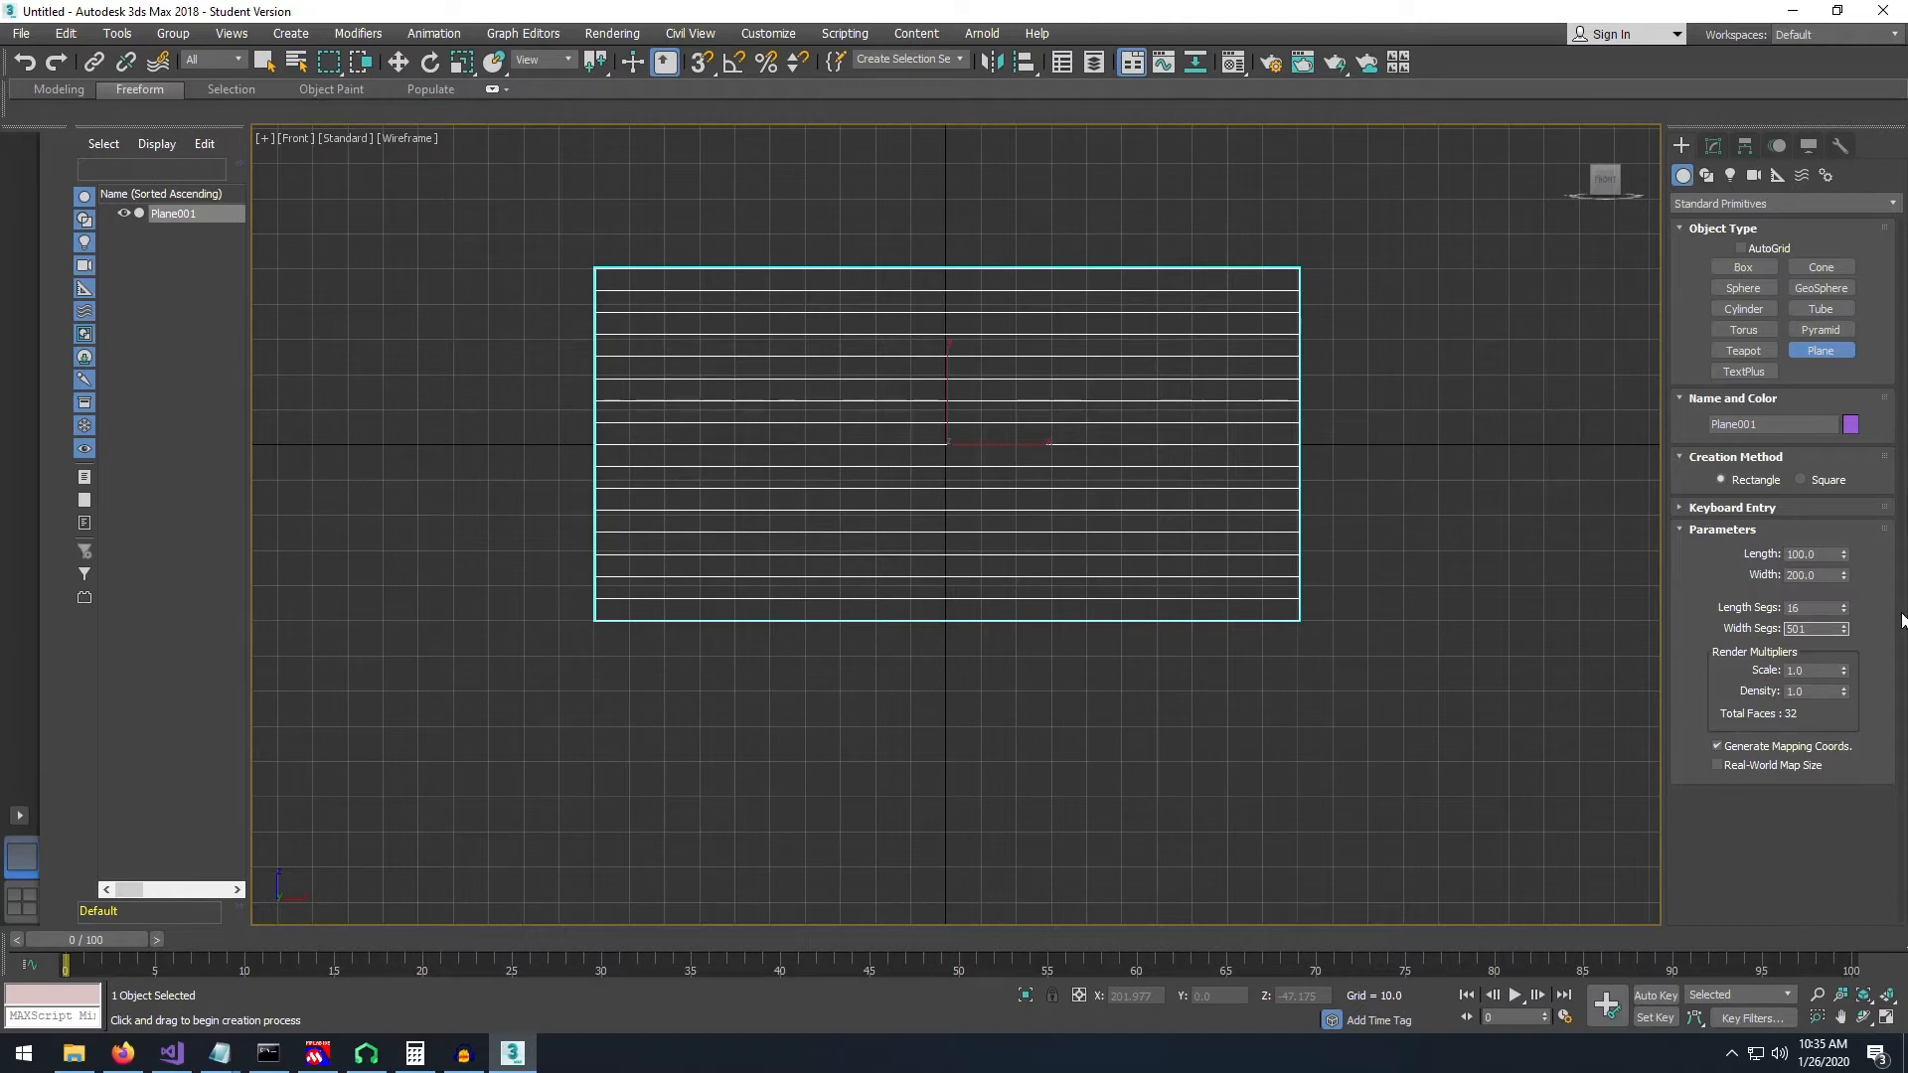
- Undo and redo the plane's last width segments change
drag(1812, 629, 1772, 623)
key(5)
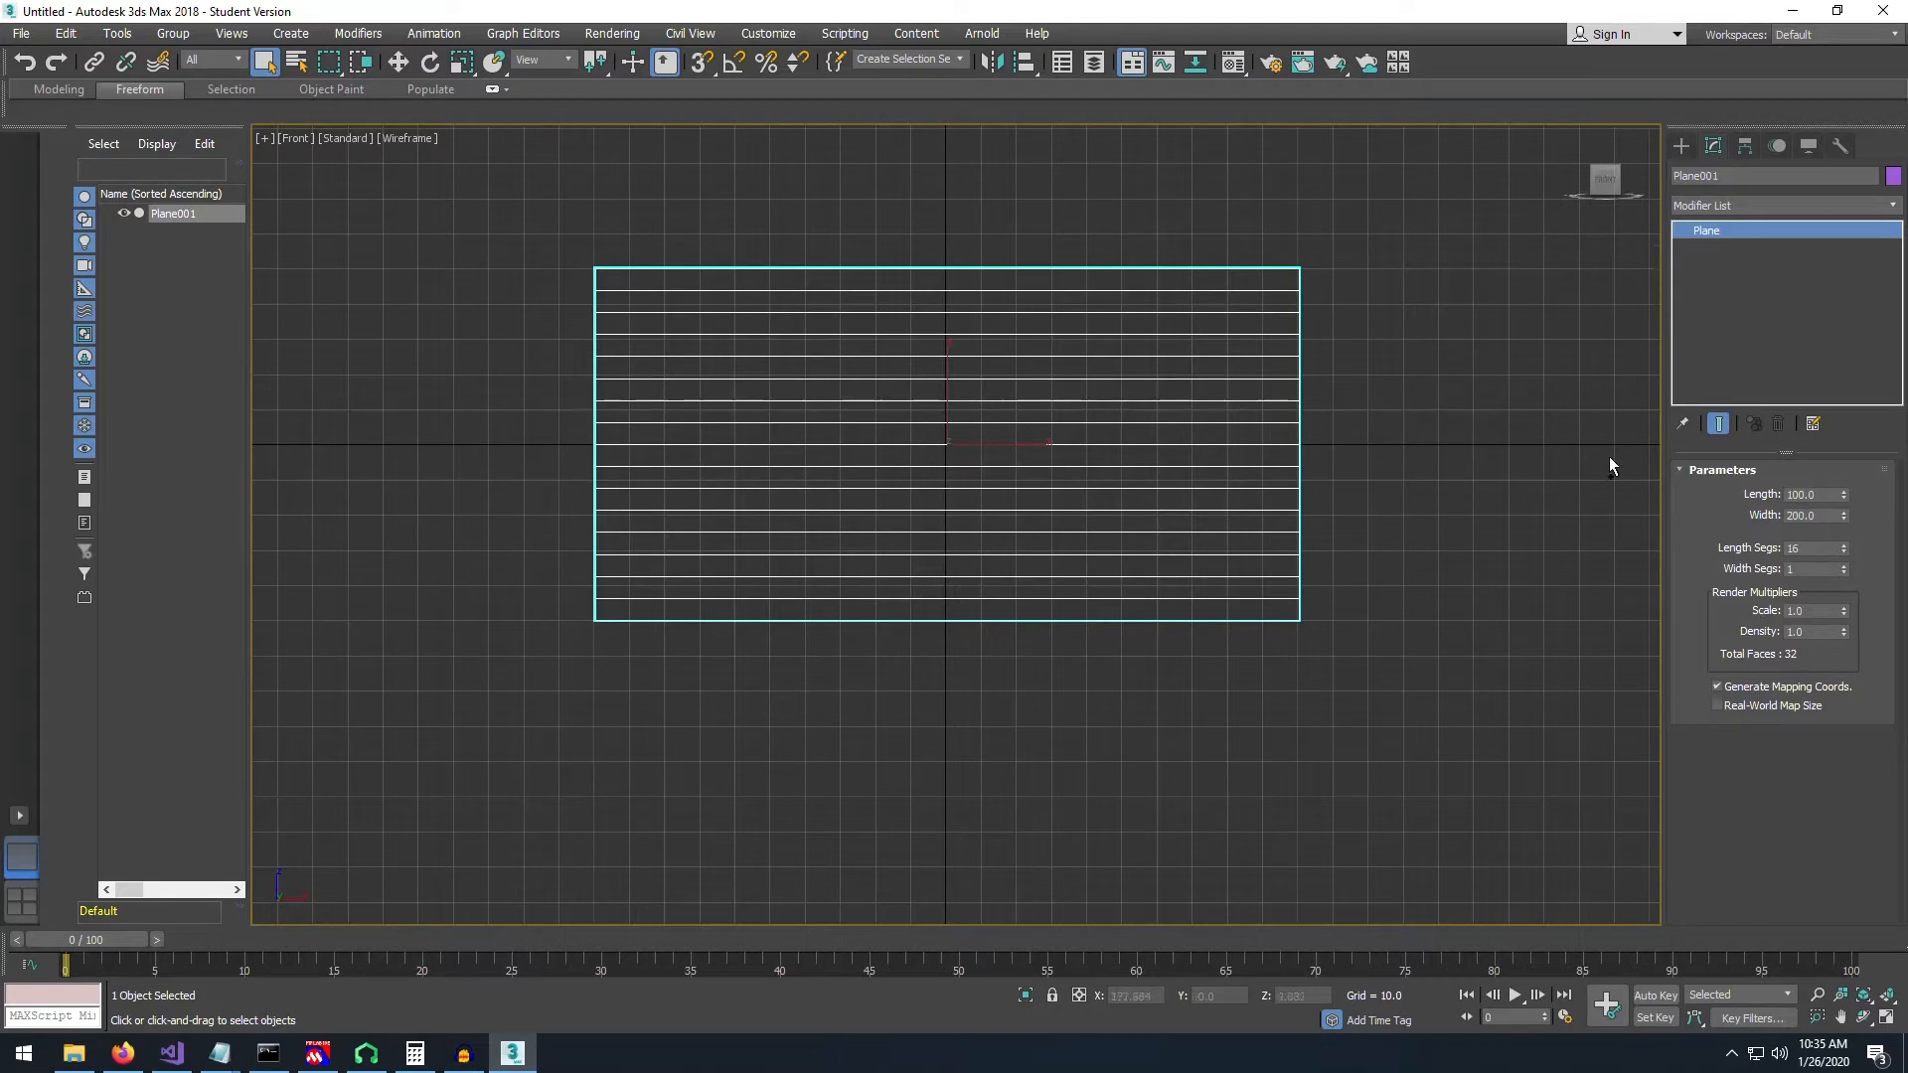
key(ctrl+z)
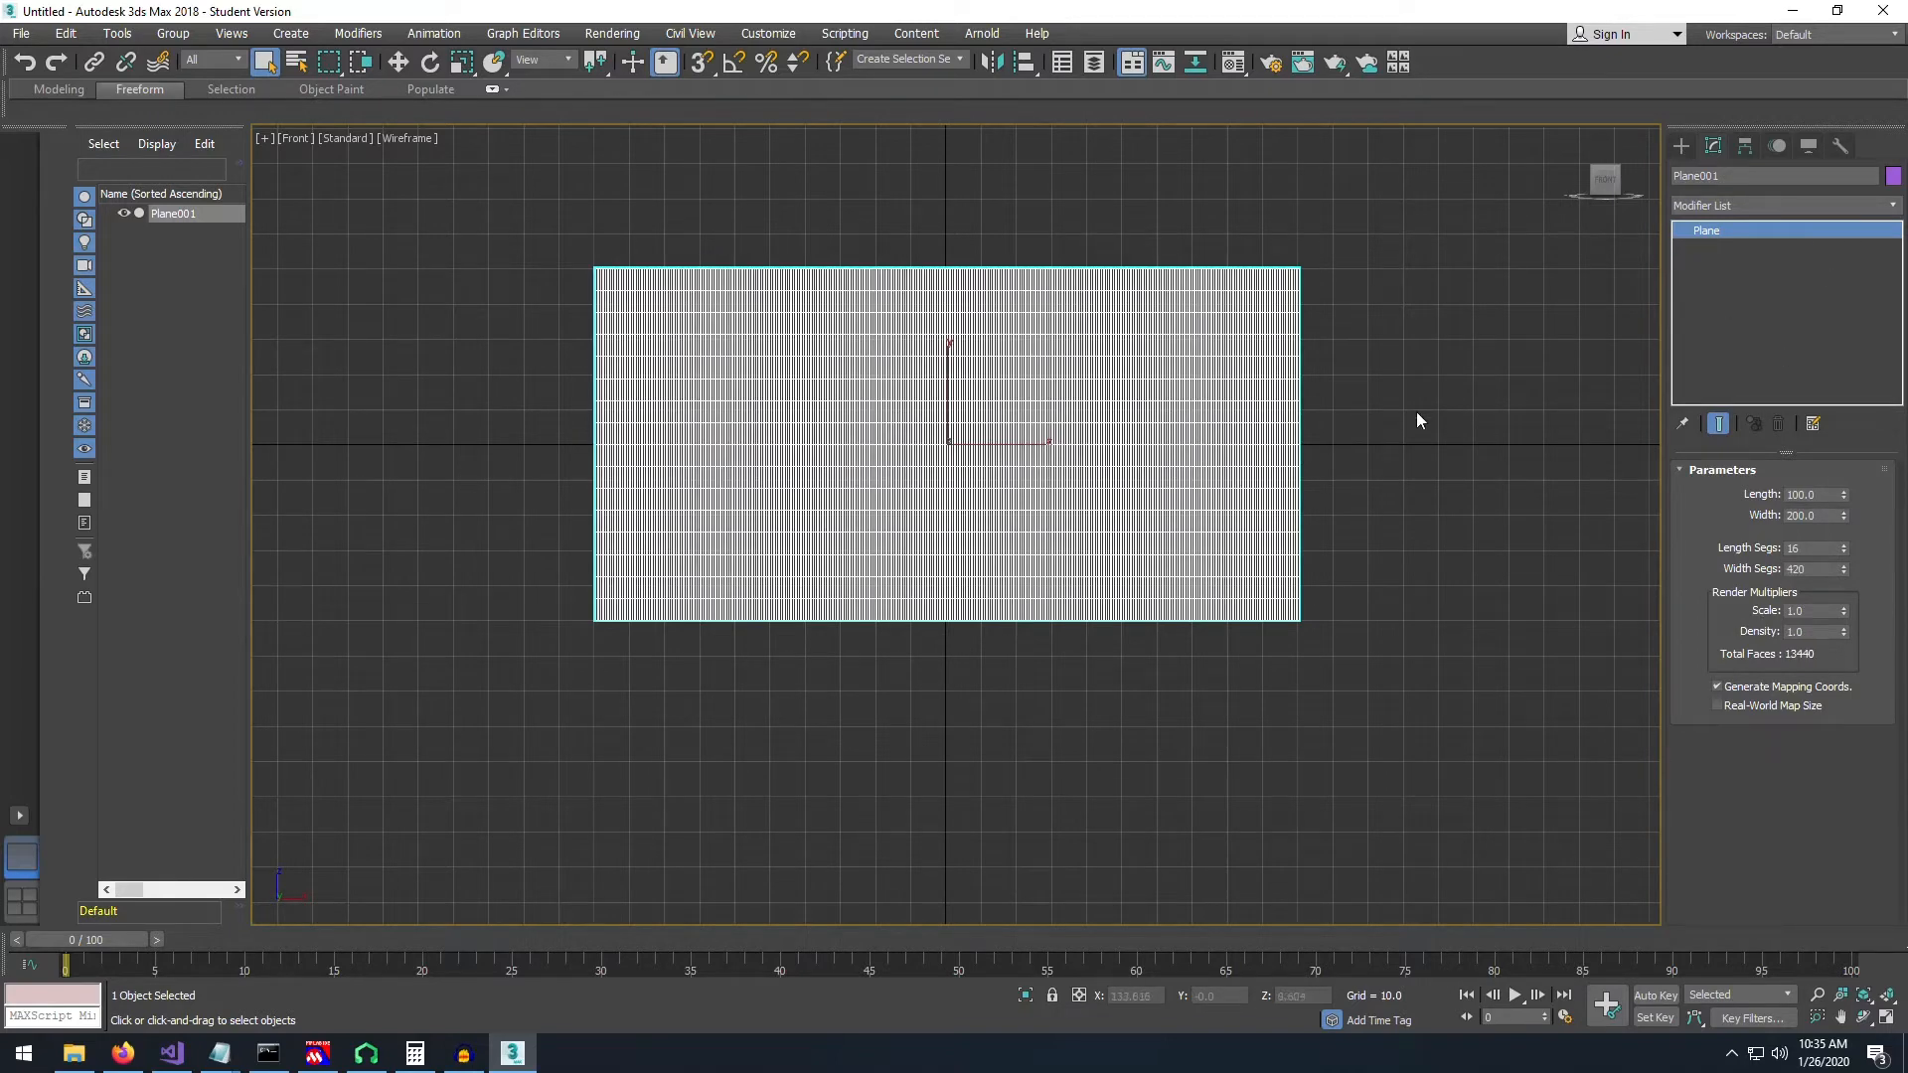
key(ctrl+y)
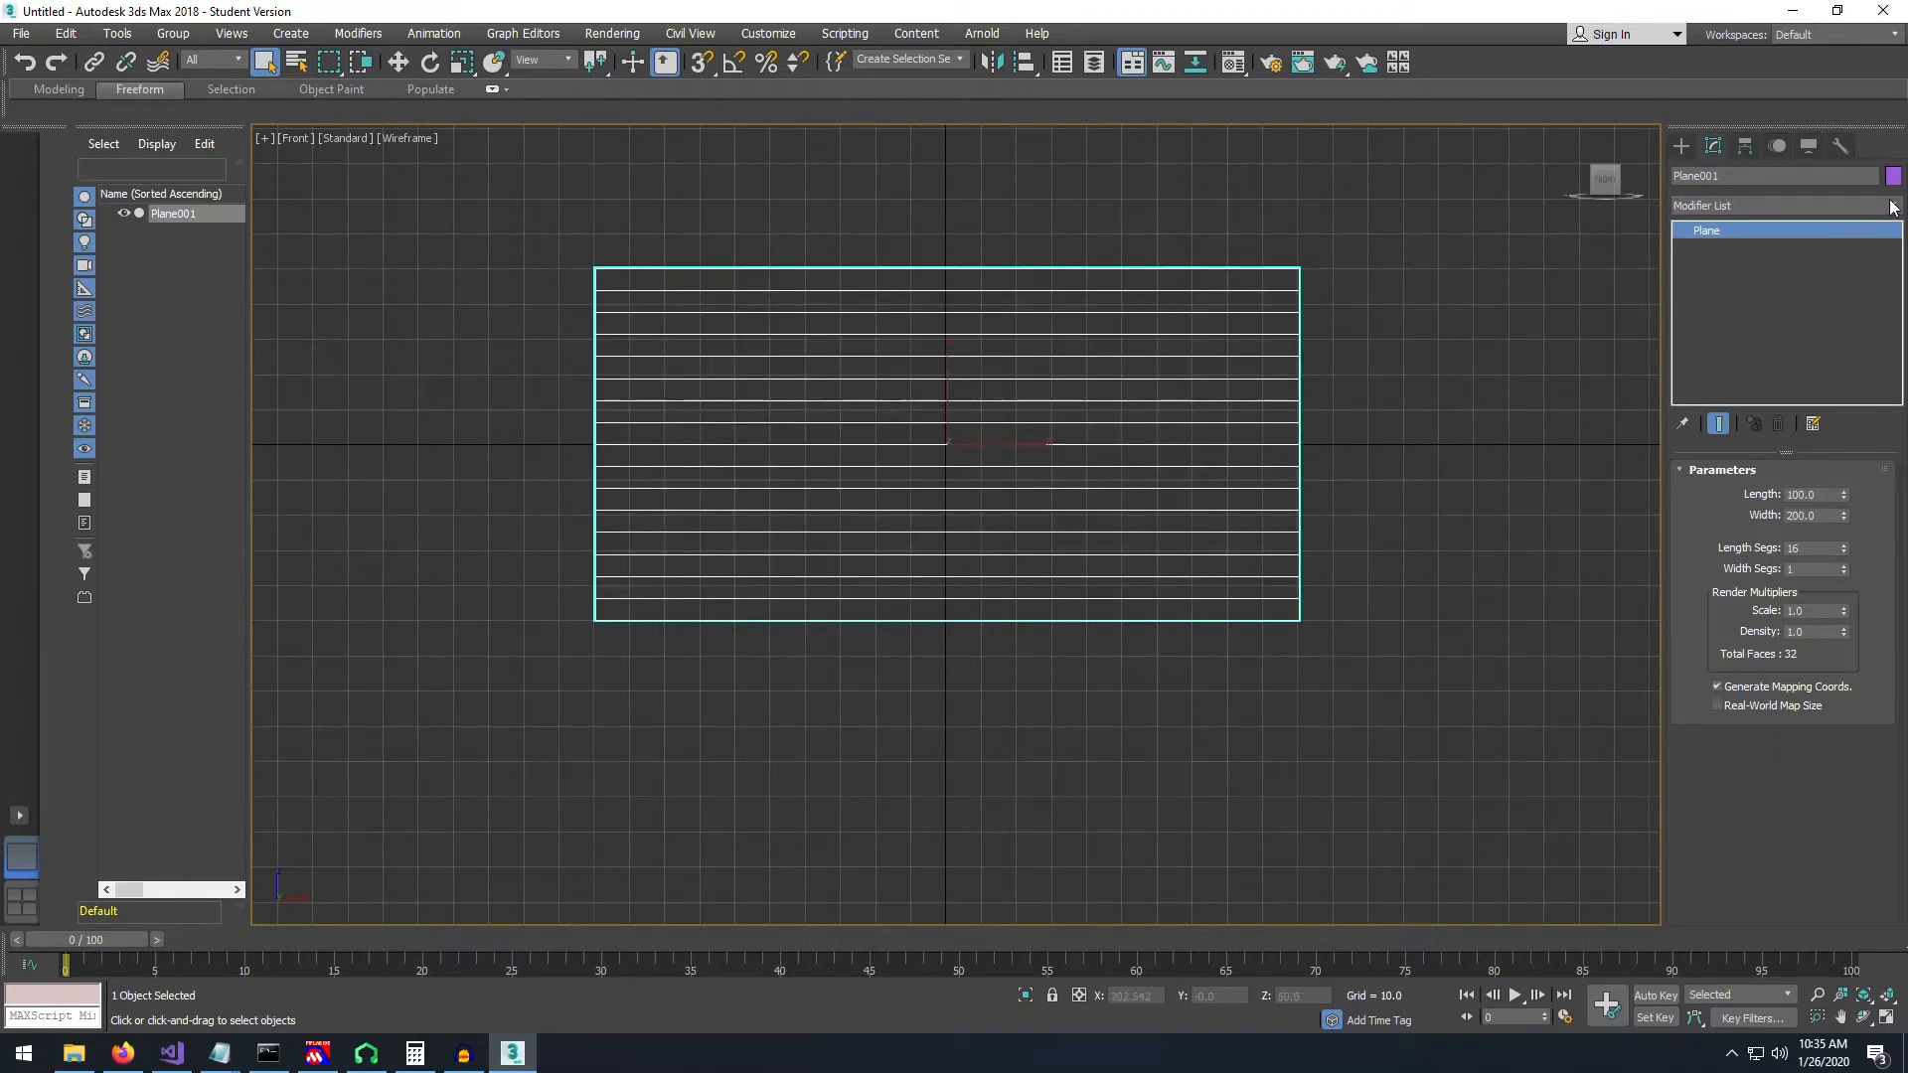
- Start a new Plane primitive and set its width segments to 20
click(1824, 205)
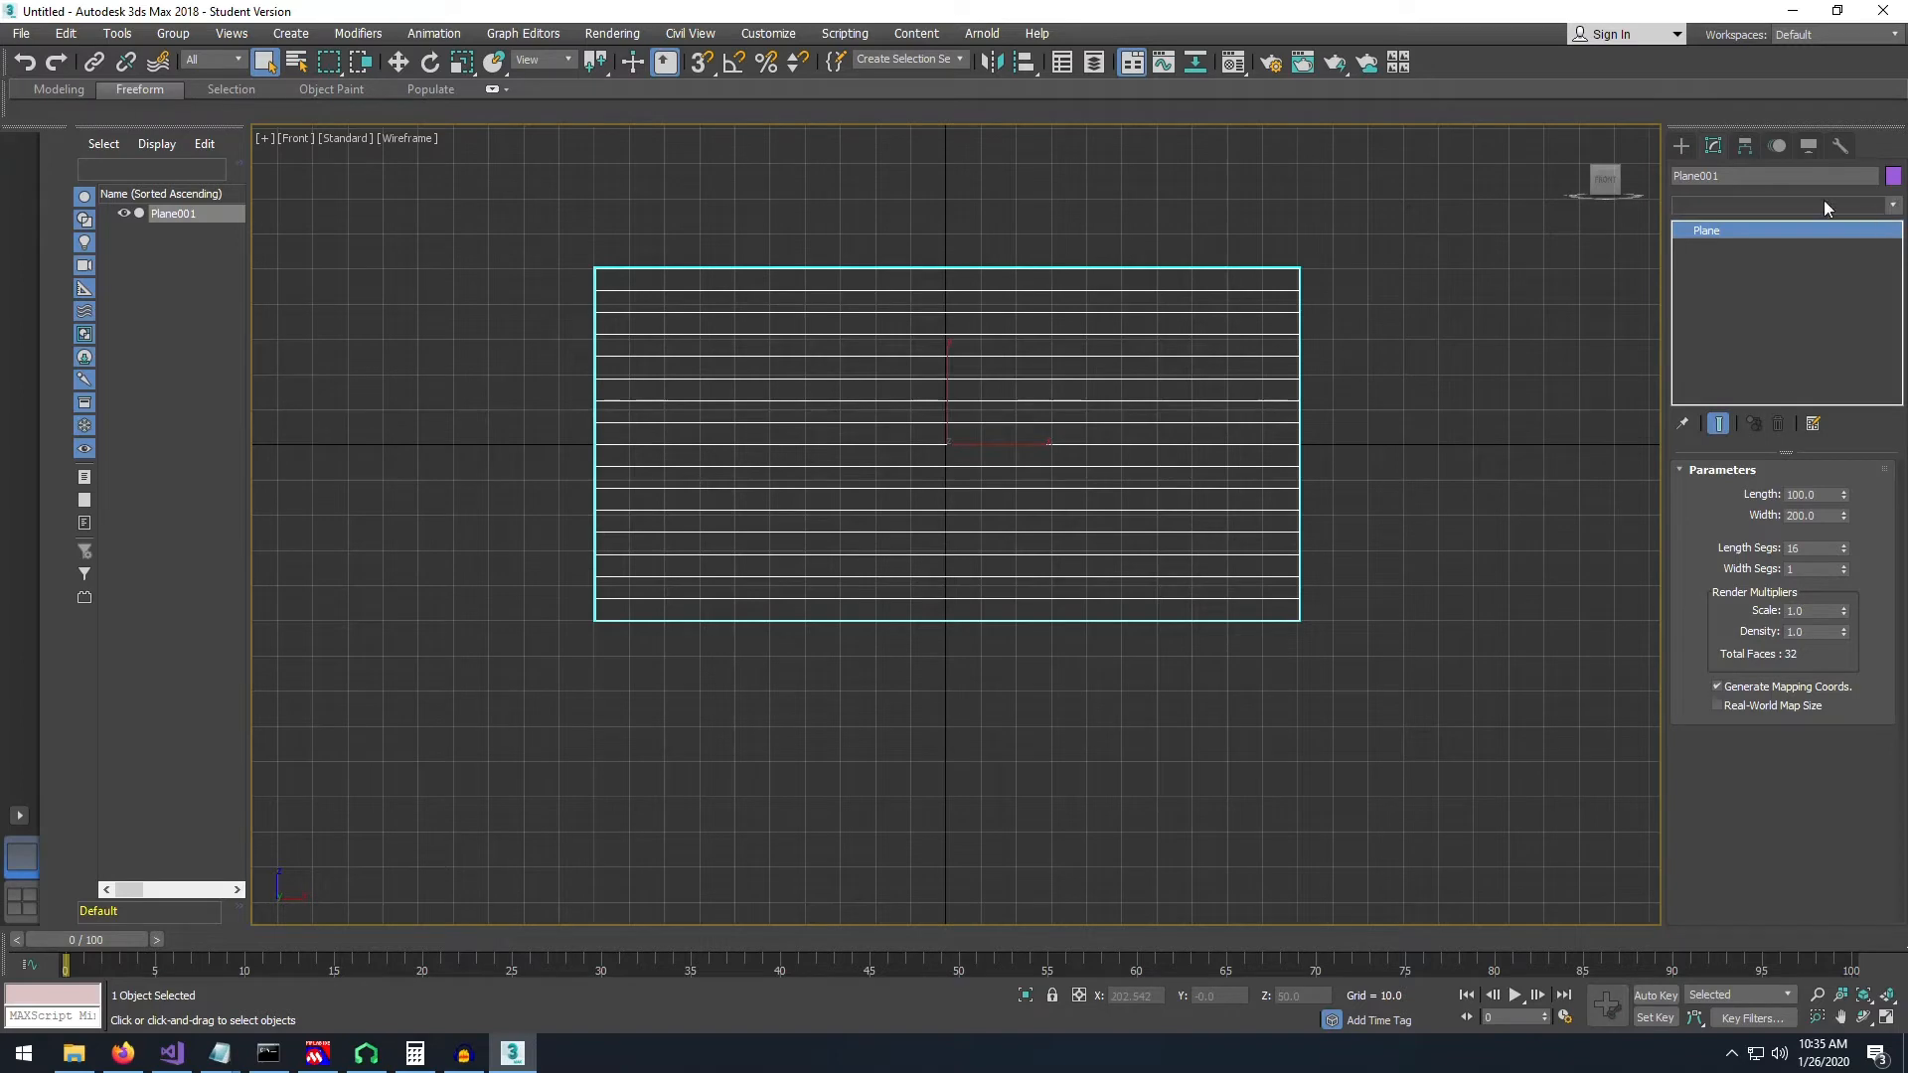
click(1687, 146)
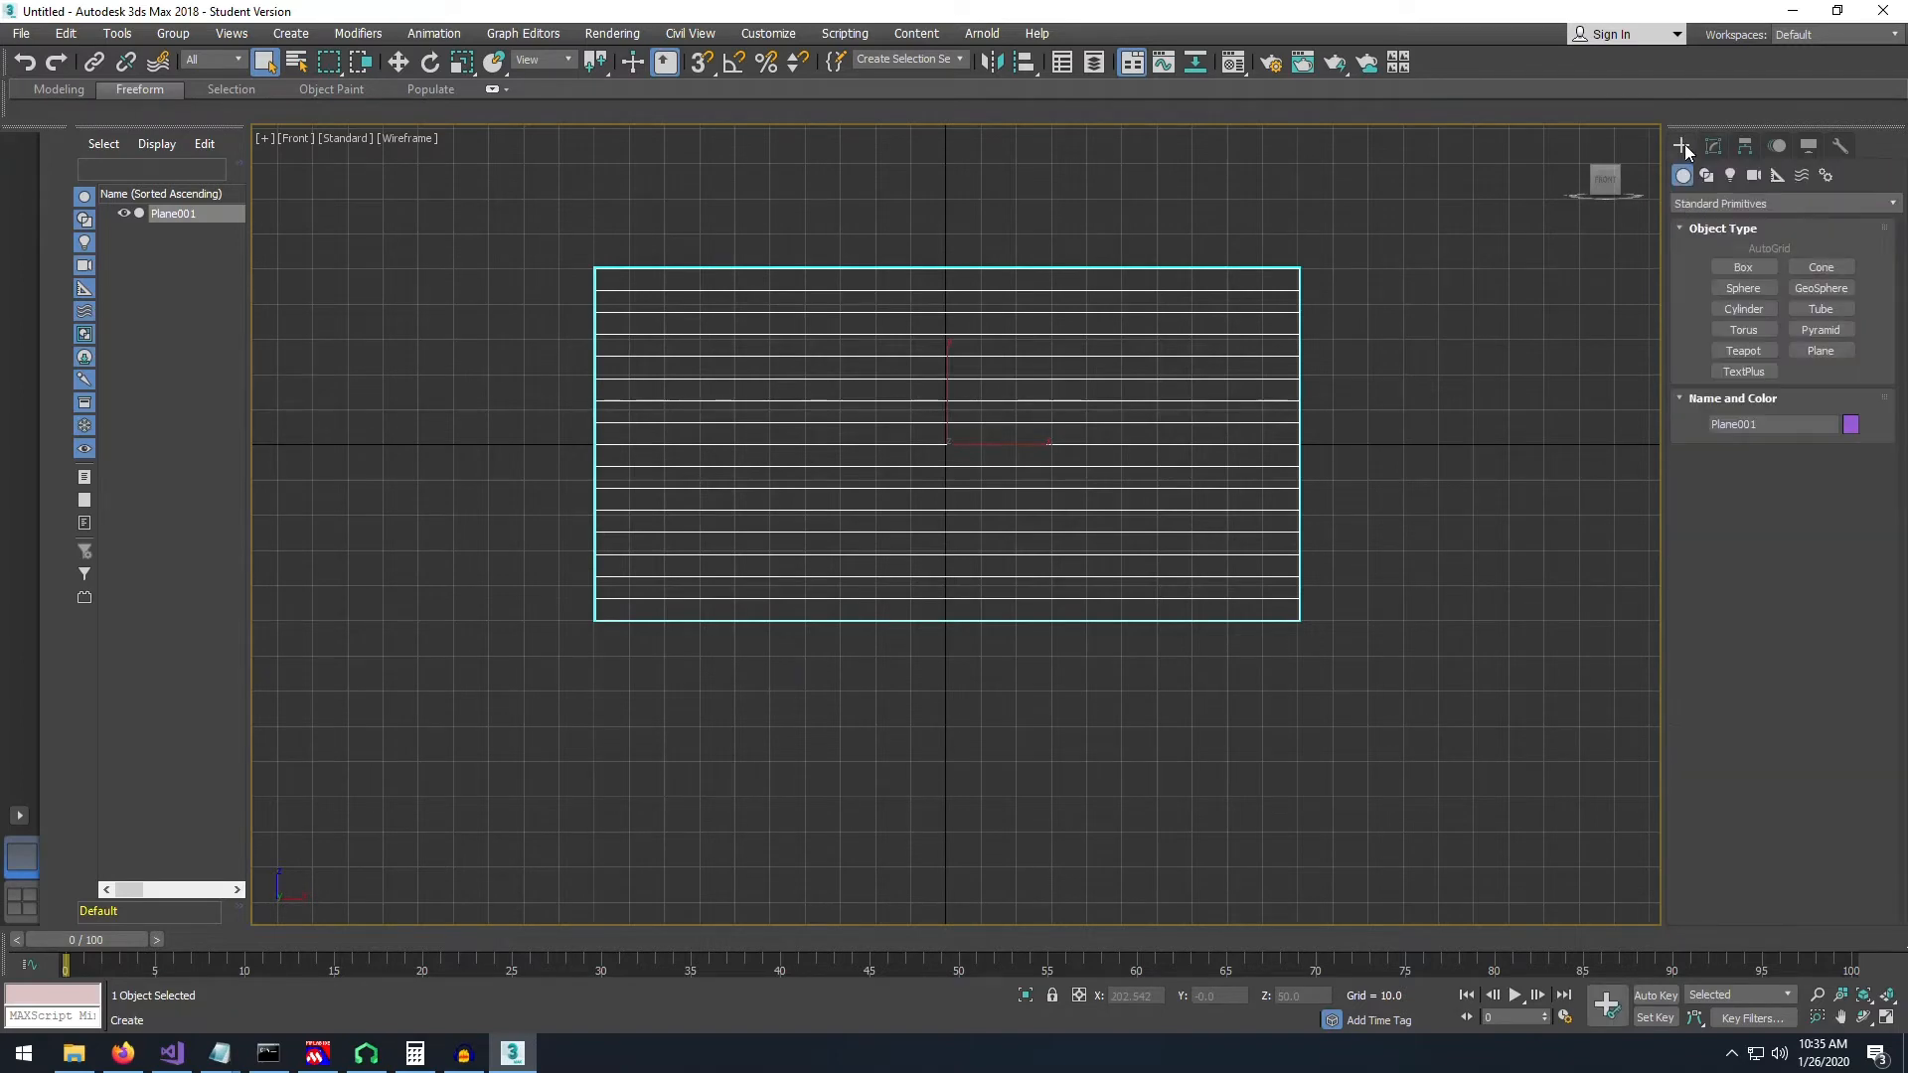
click(1820, 350)
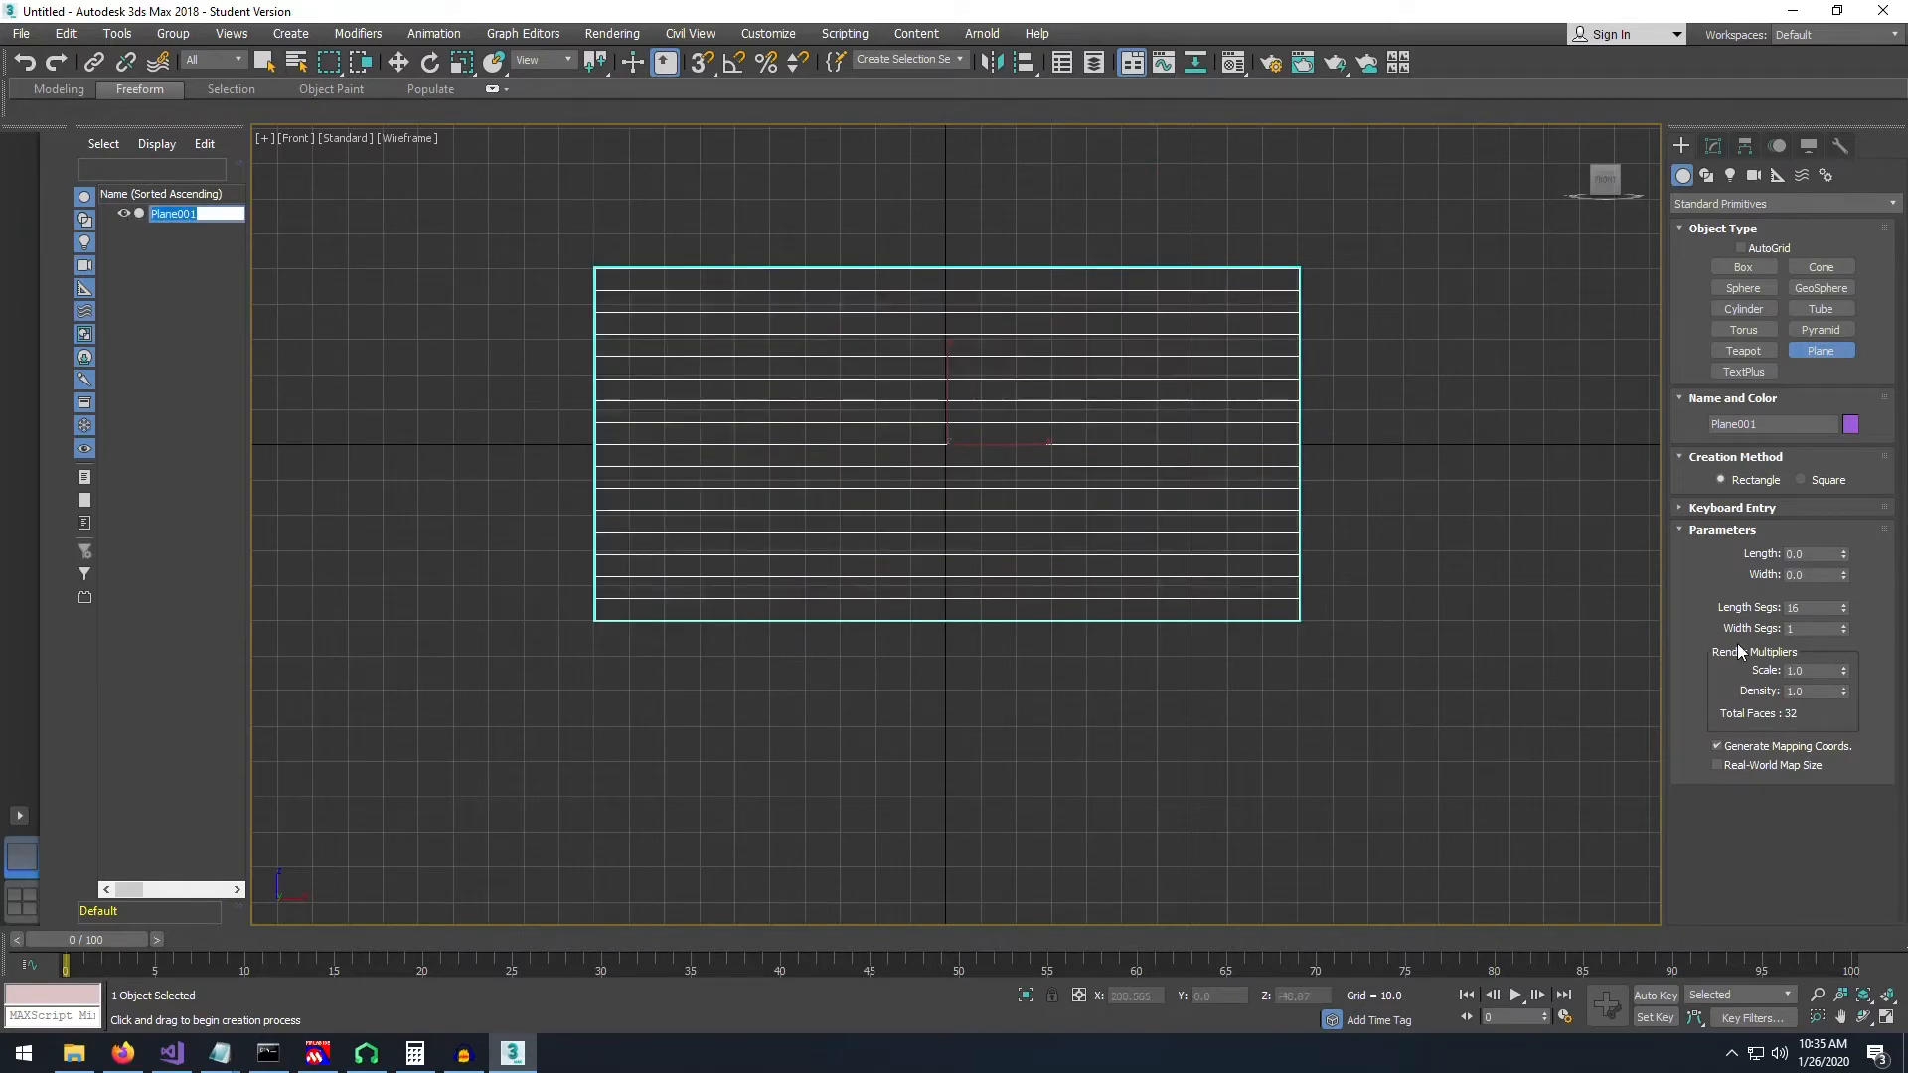
click(1788, 628)
text(20)
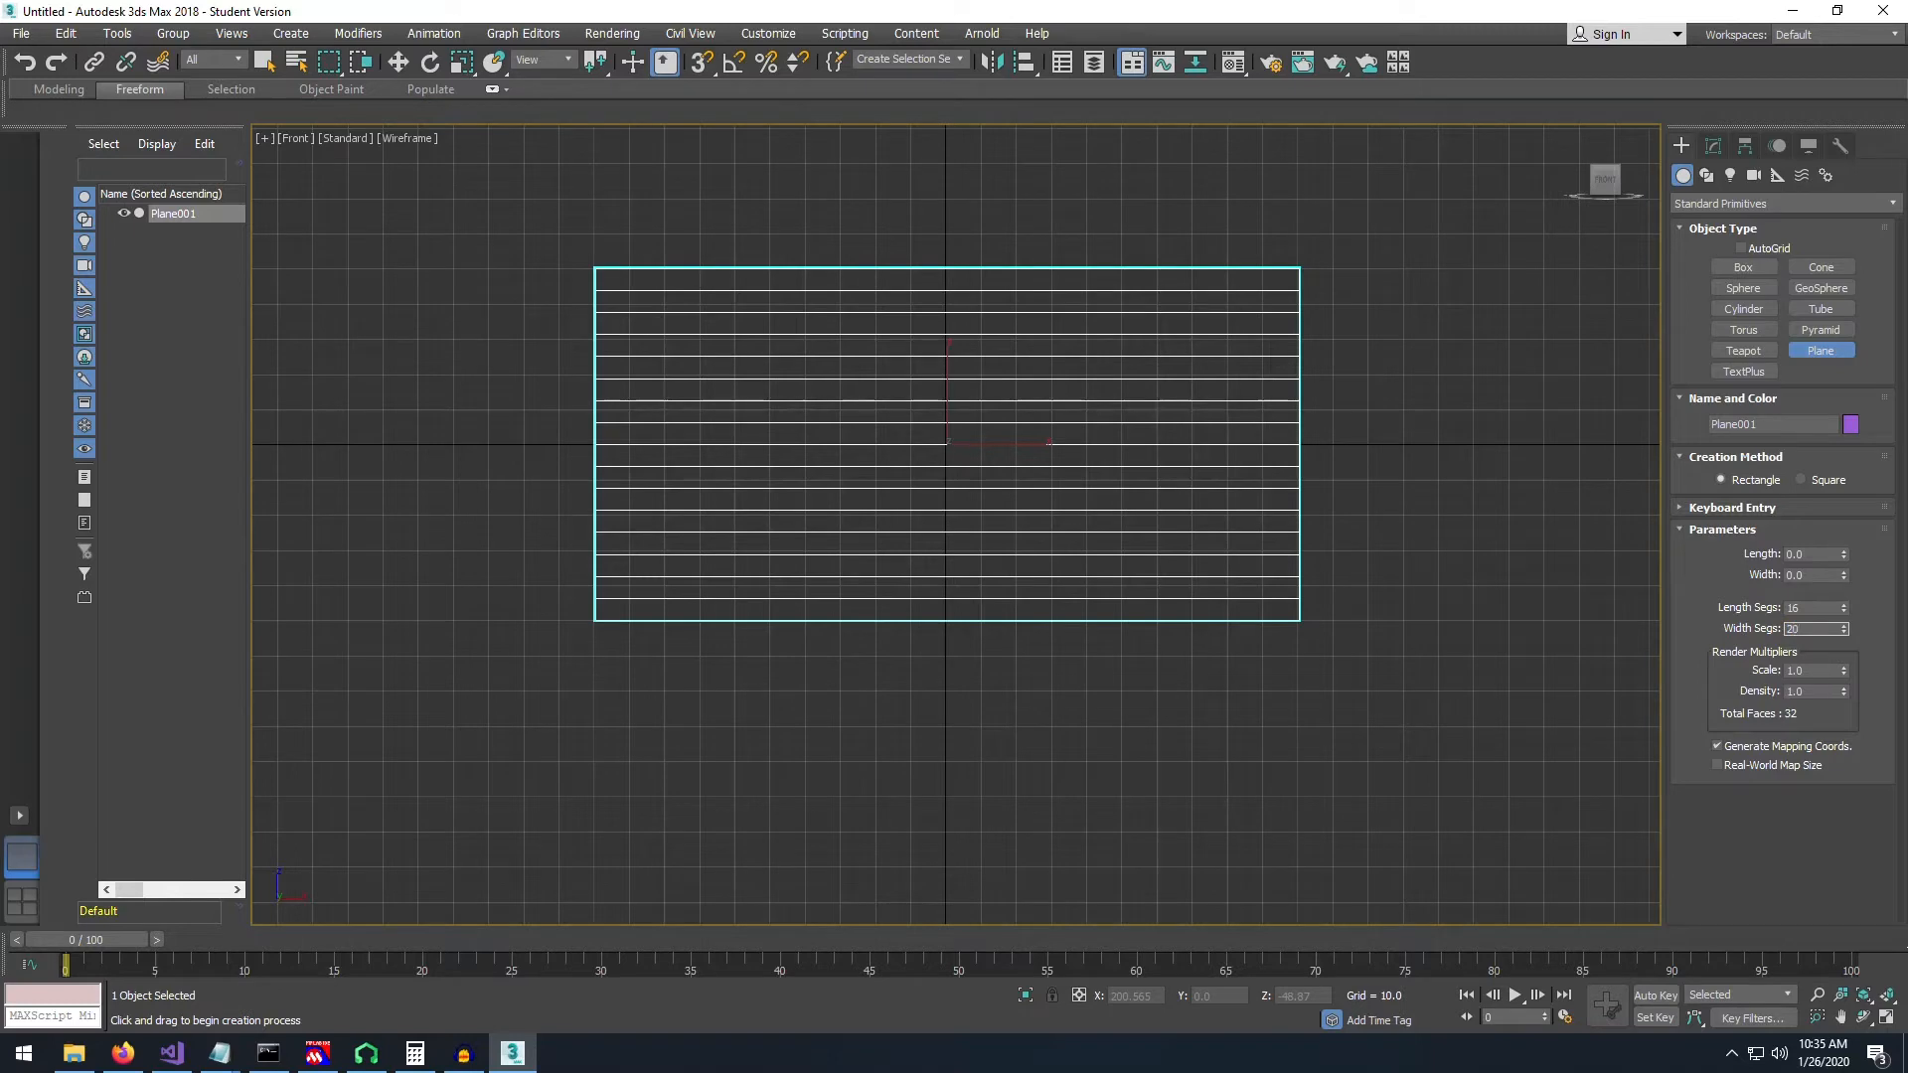
click(1810, 606)
- Delete the existing plane from the scene
click(926, 226)
click(939, 270)
click(183, 211)
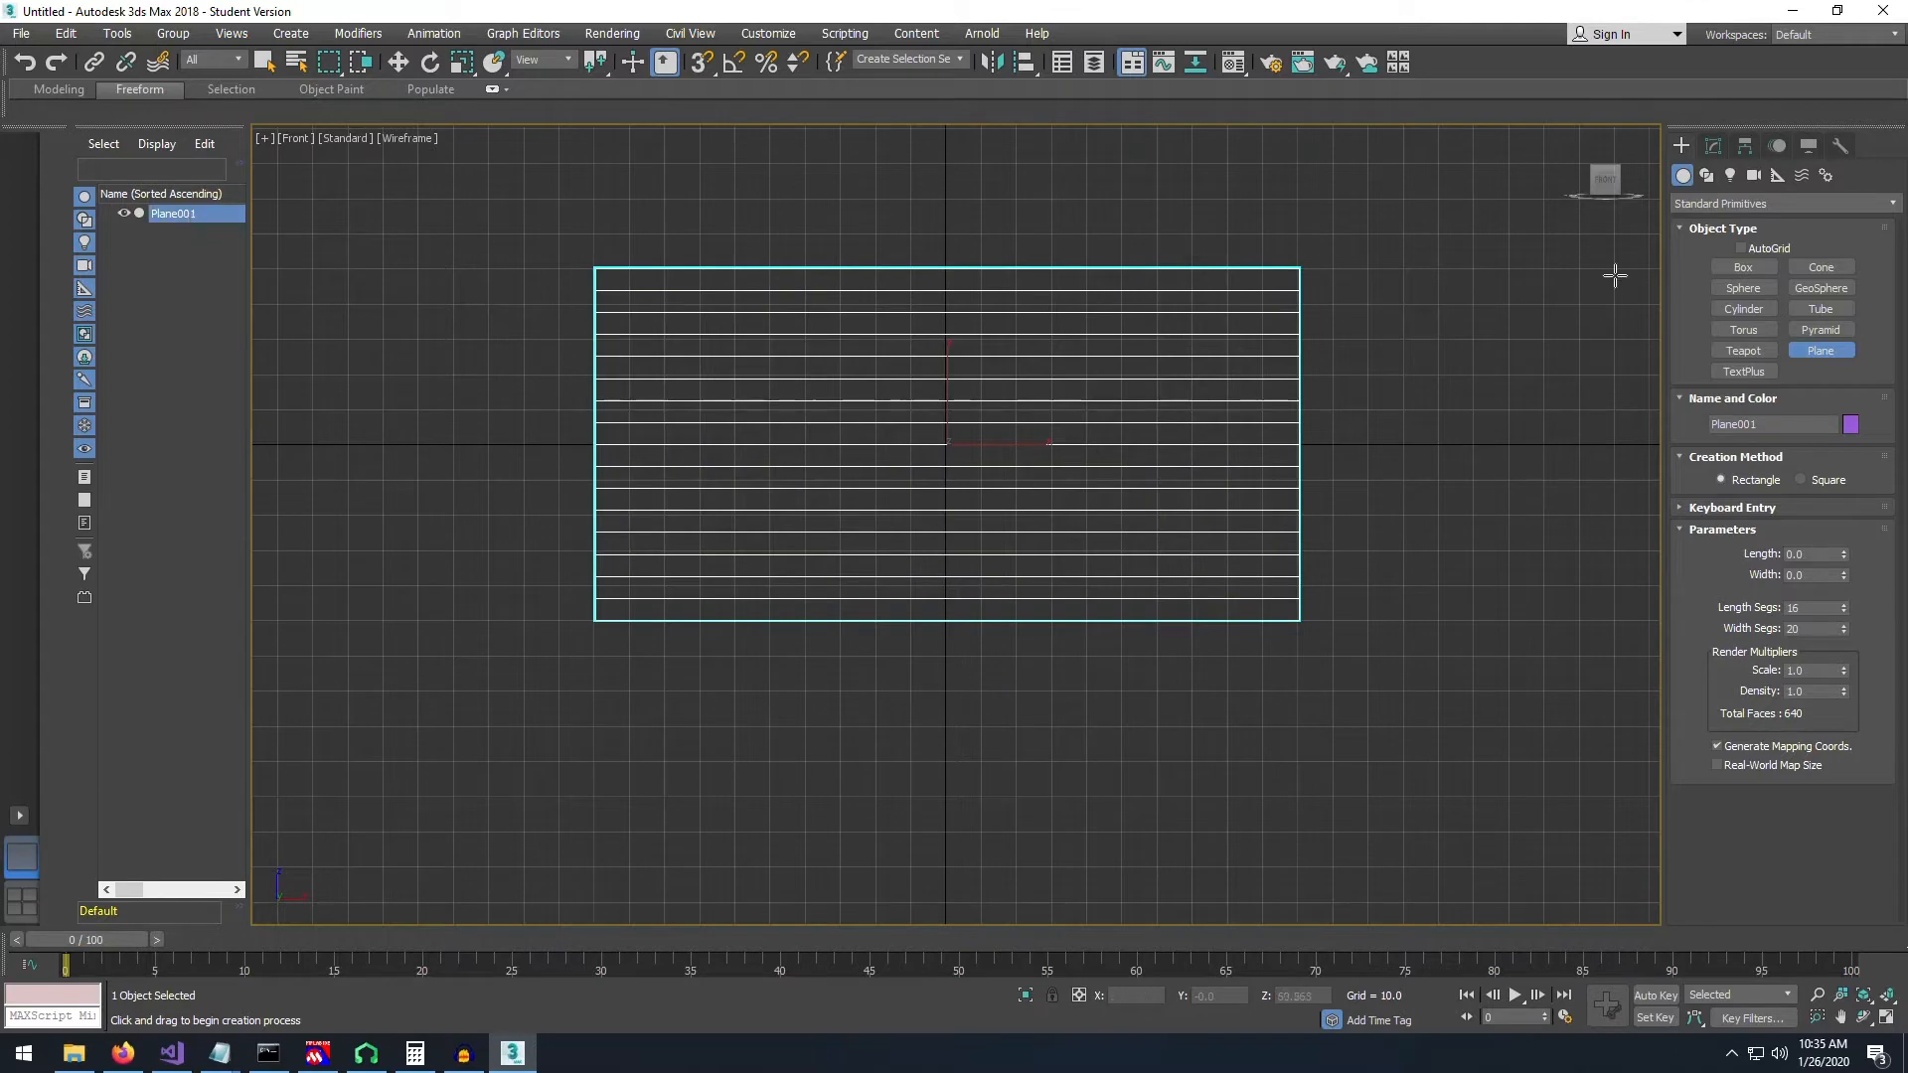
click(1175, 266)
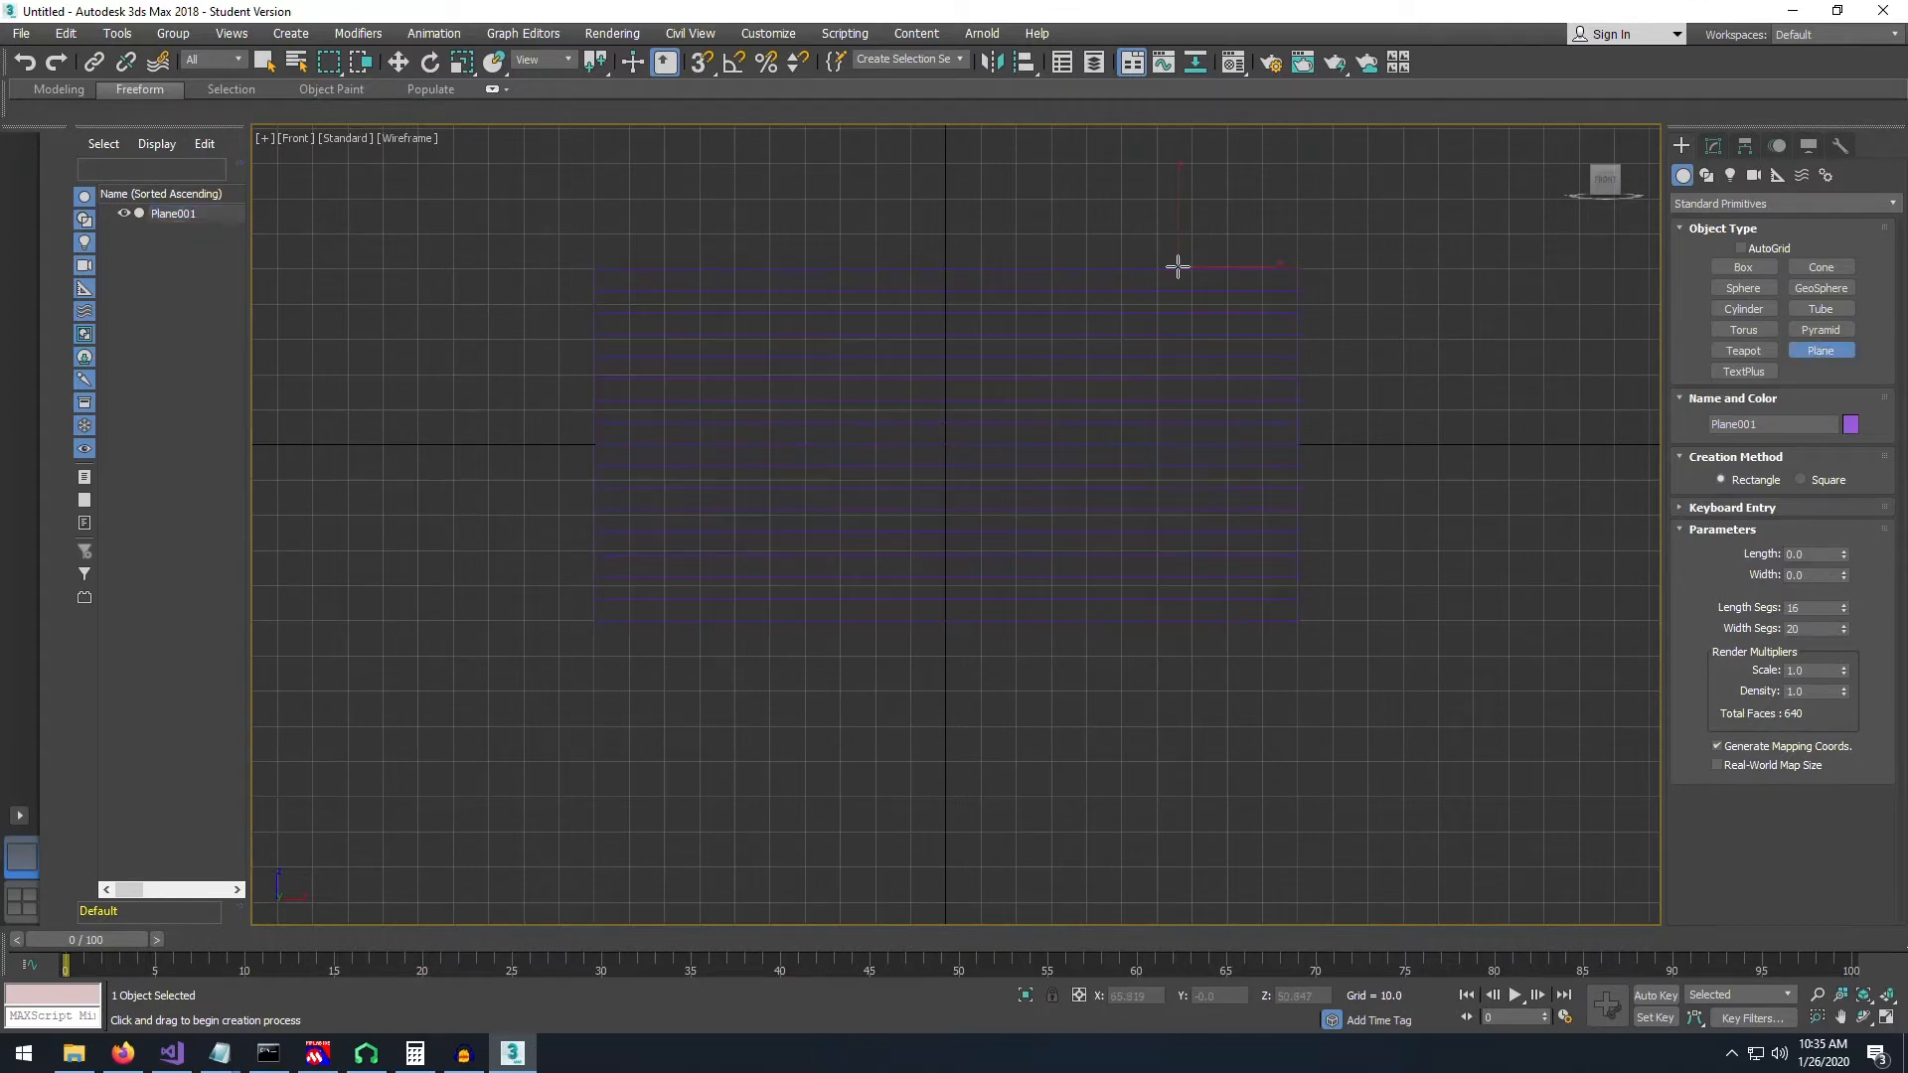
key(Delete)
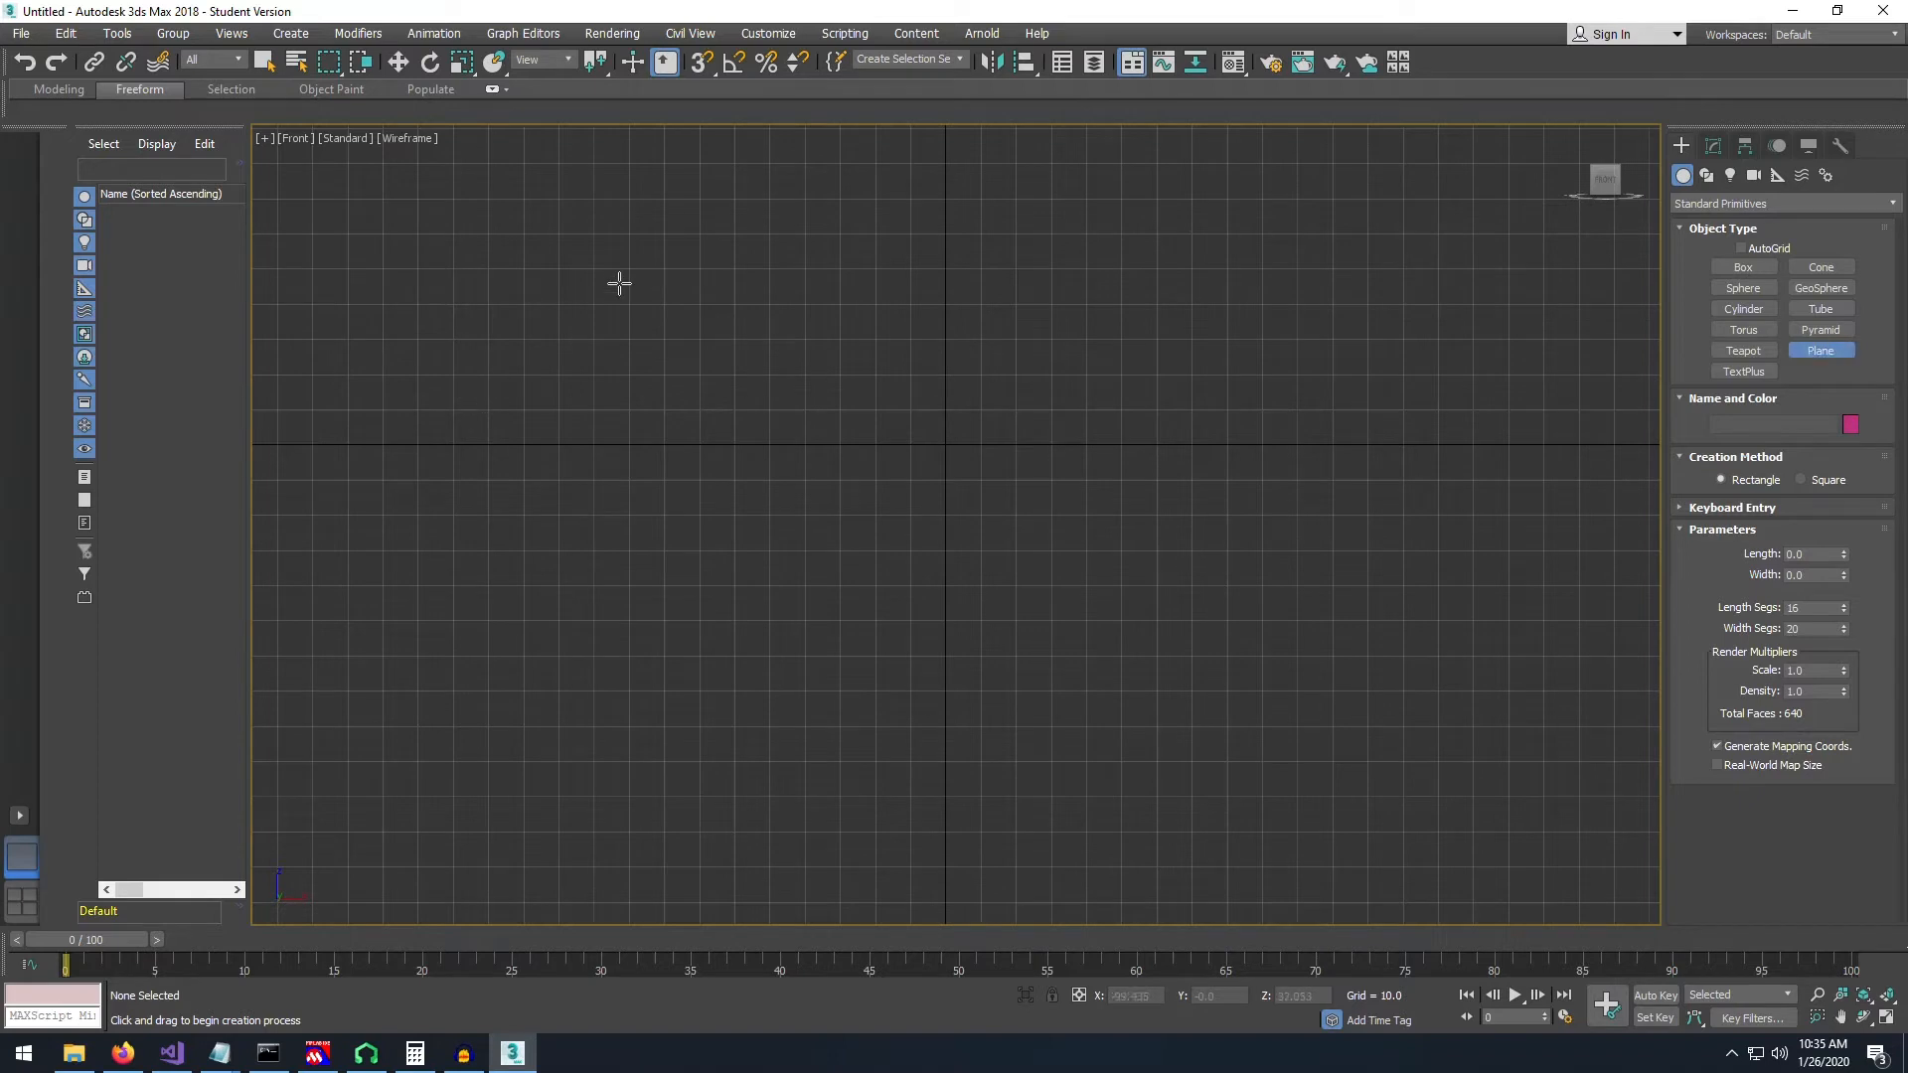
- Draw a new plane in the Front viewport and set its length to 100 and width to 200
drag(628, 303, 1262, 626)
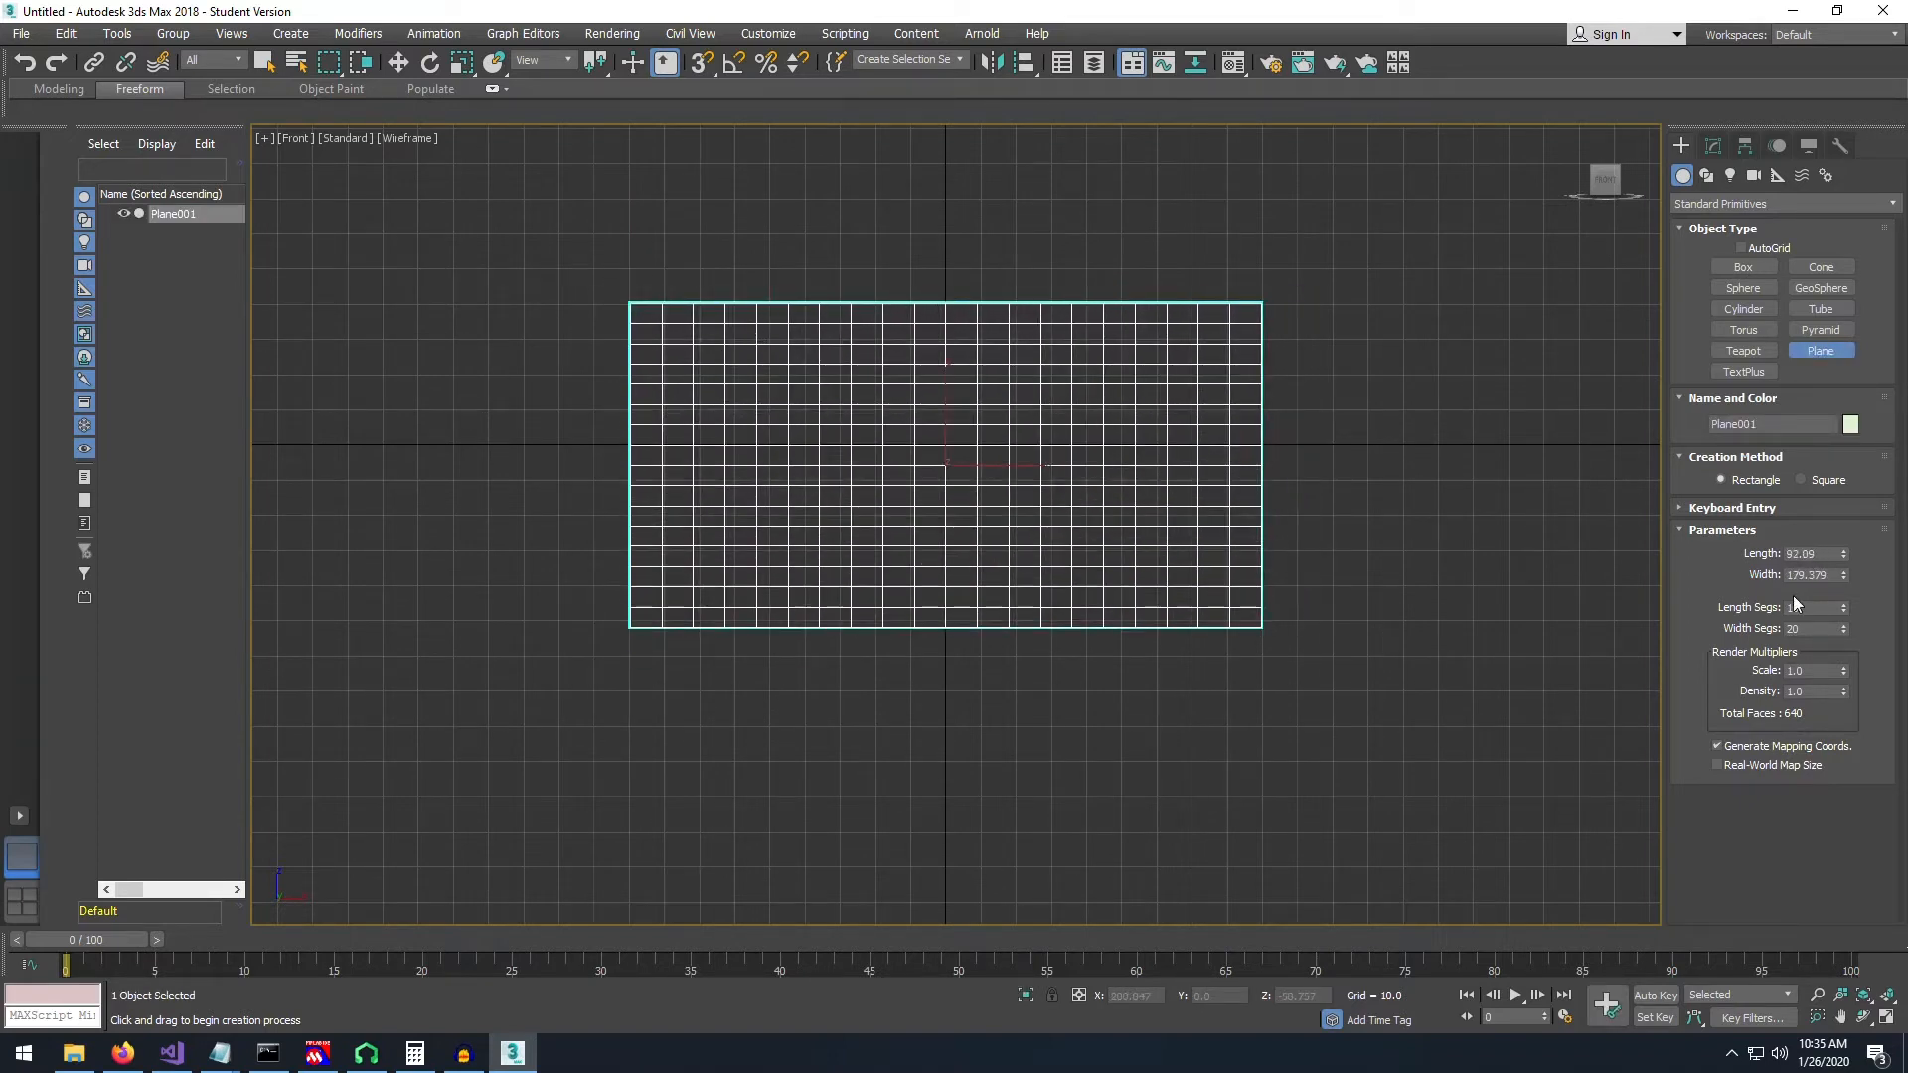
double_click(1828, 554)
text(100)
key(Return)
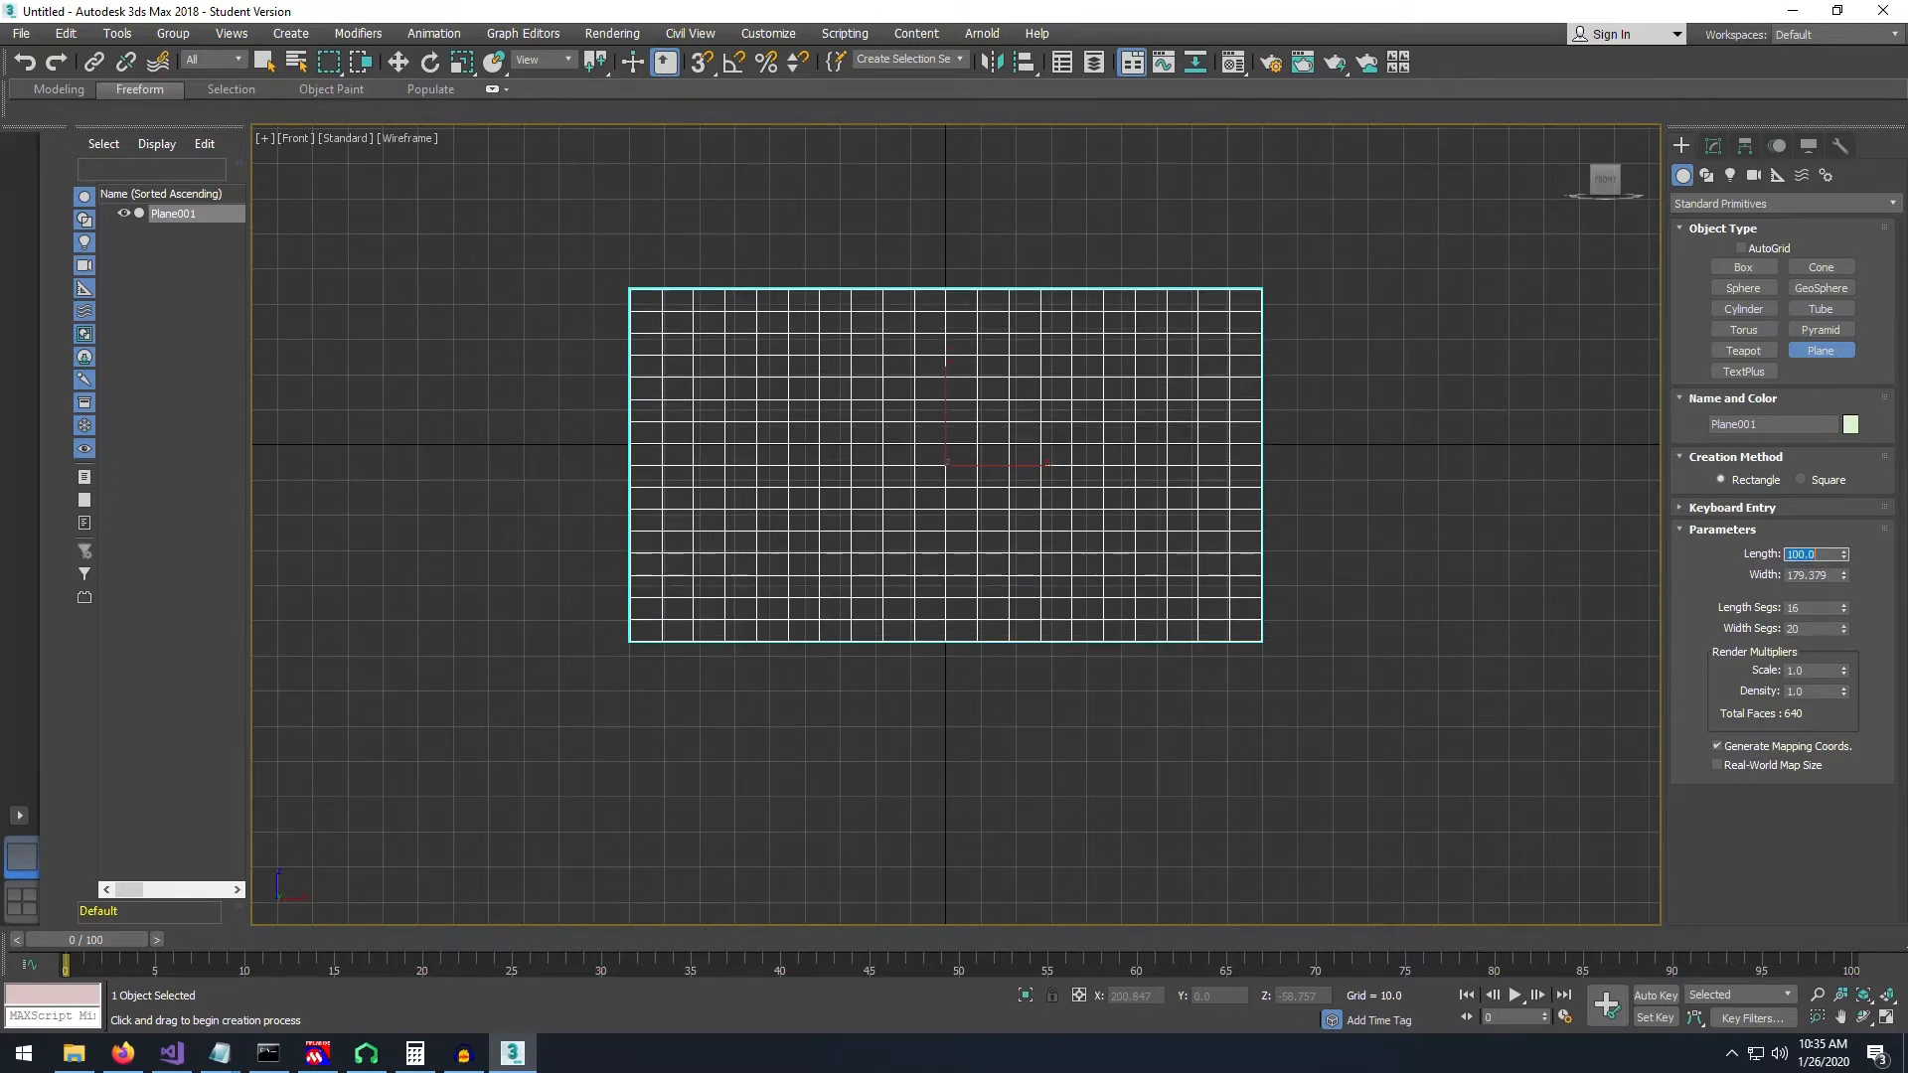
double_click(1813, 575)
text(200)
key(Return)
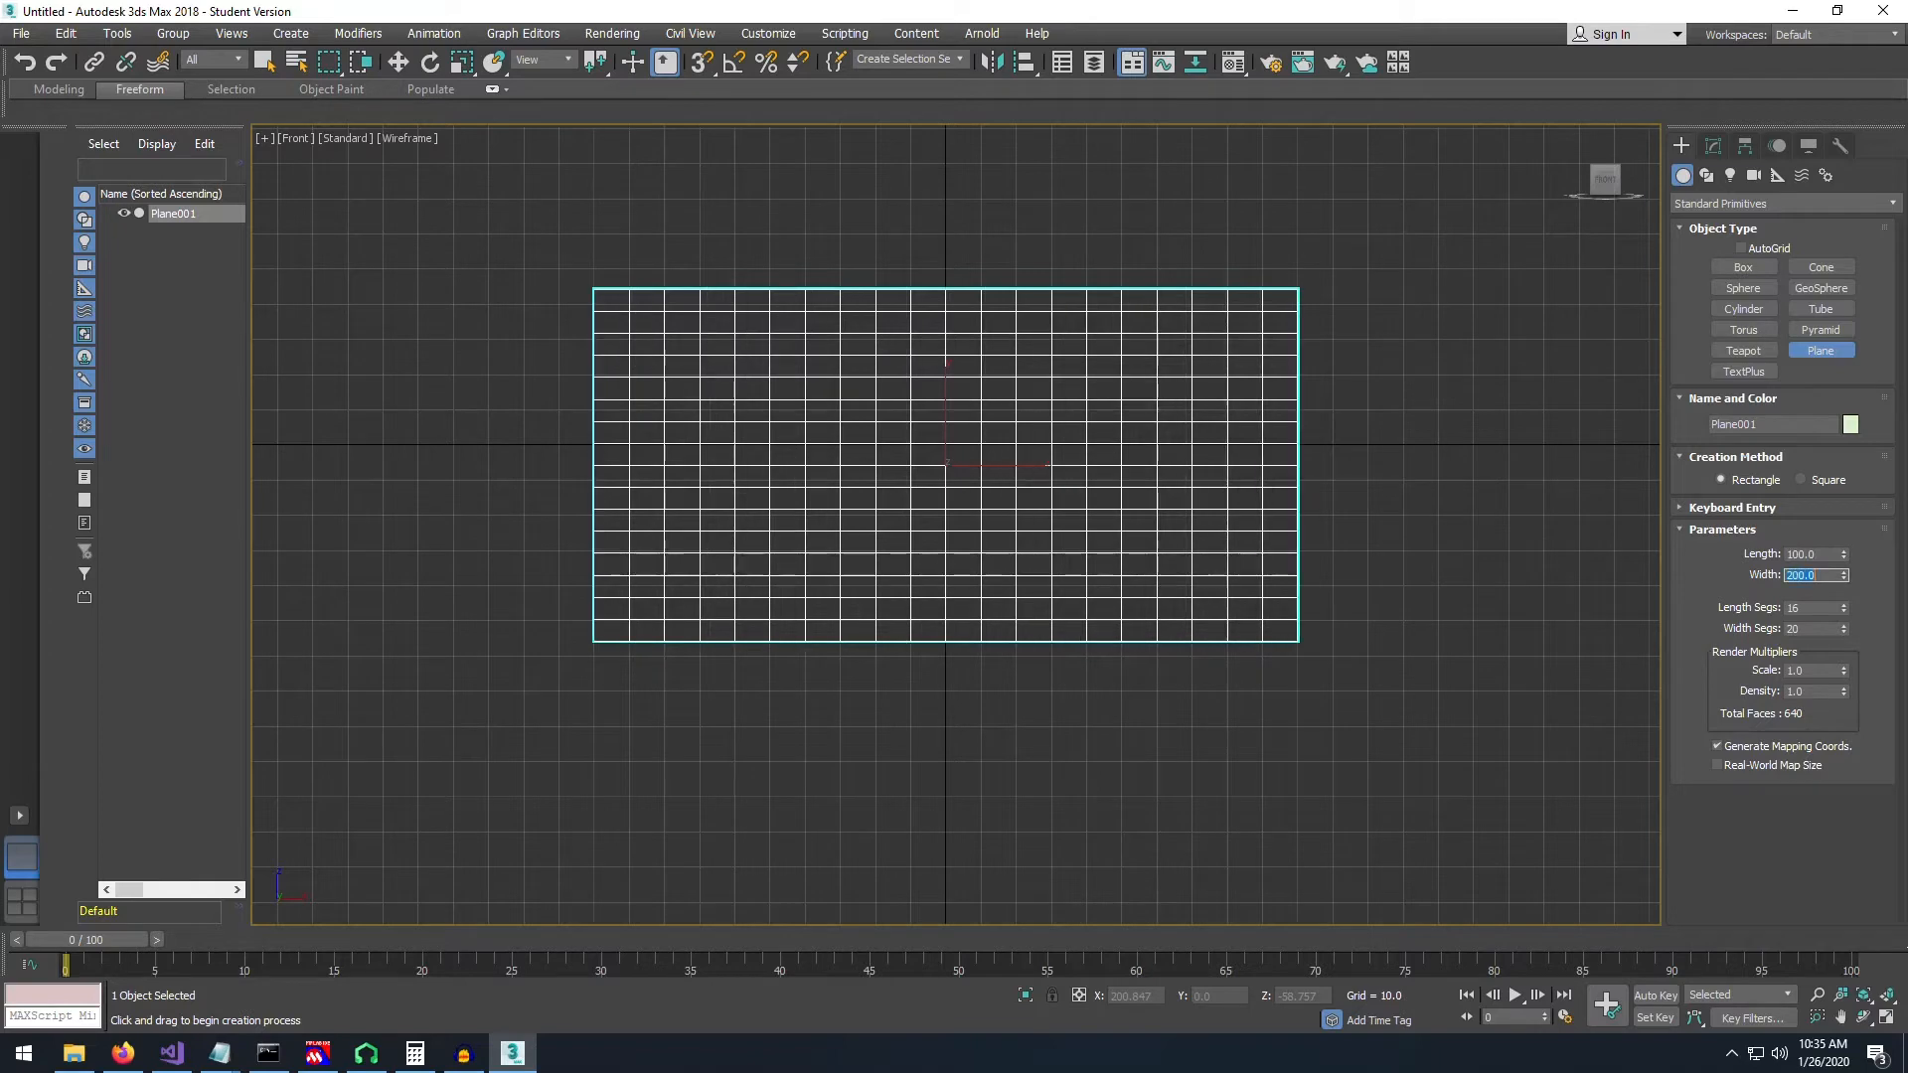
- Switch the Front viewport to Default Shading and apply GunMap.jpg from File Explorer to the new plane
click(415, 140)
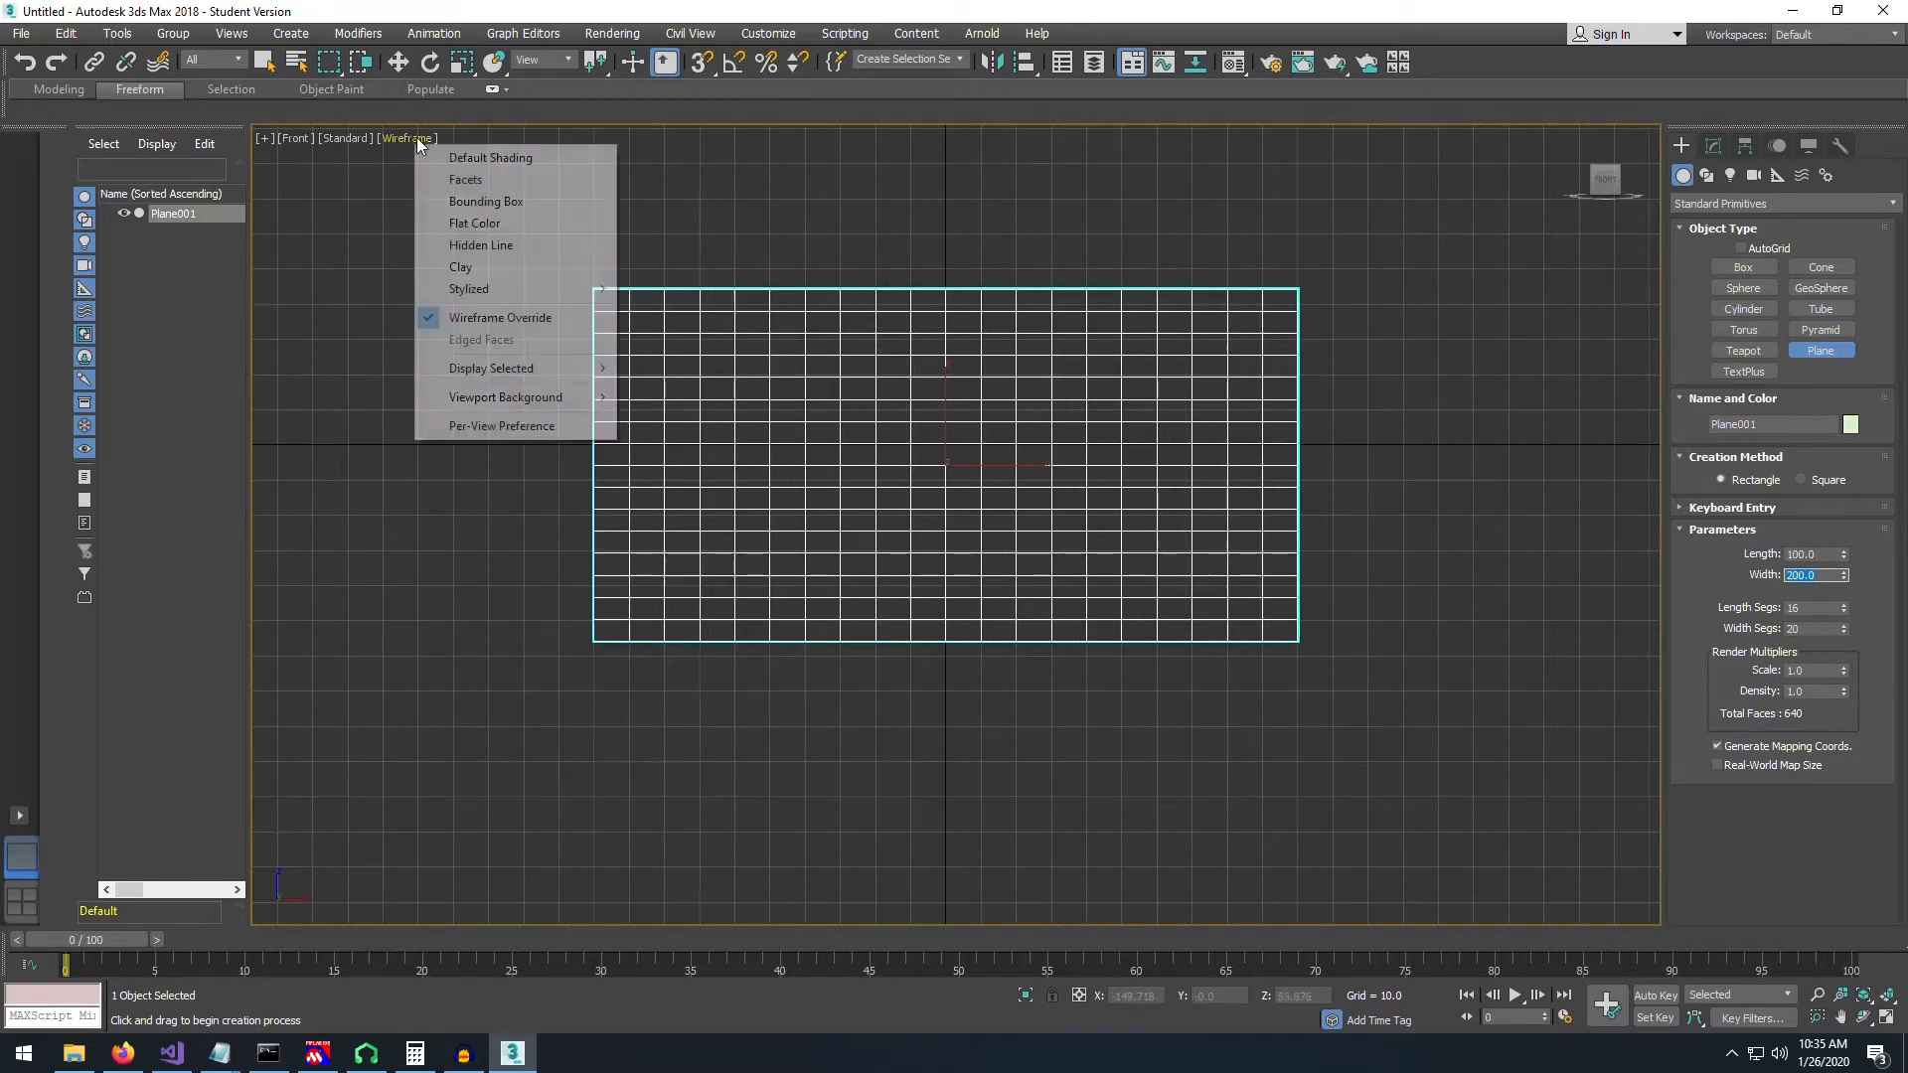
click(491, 156)
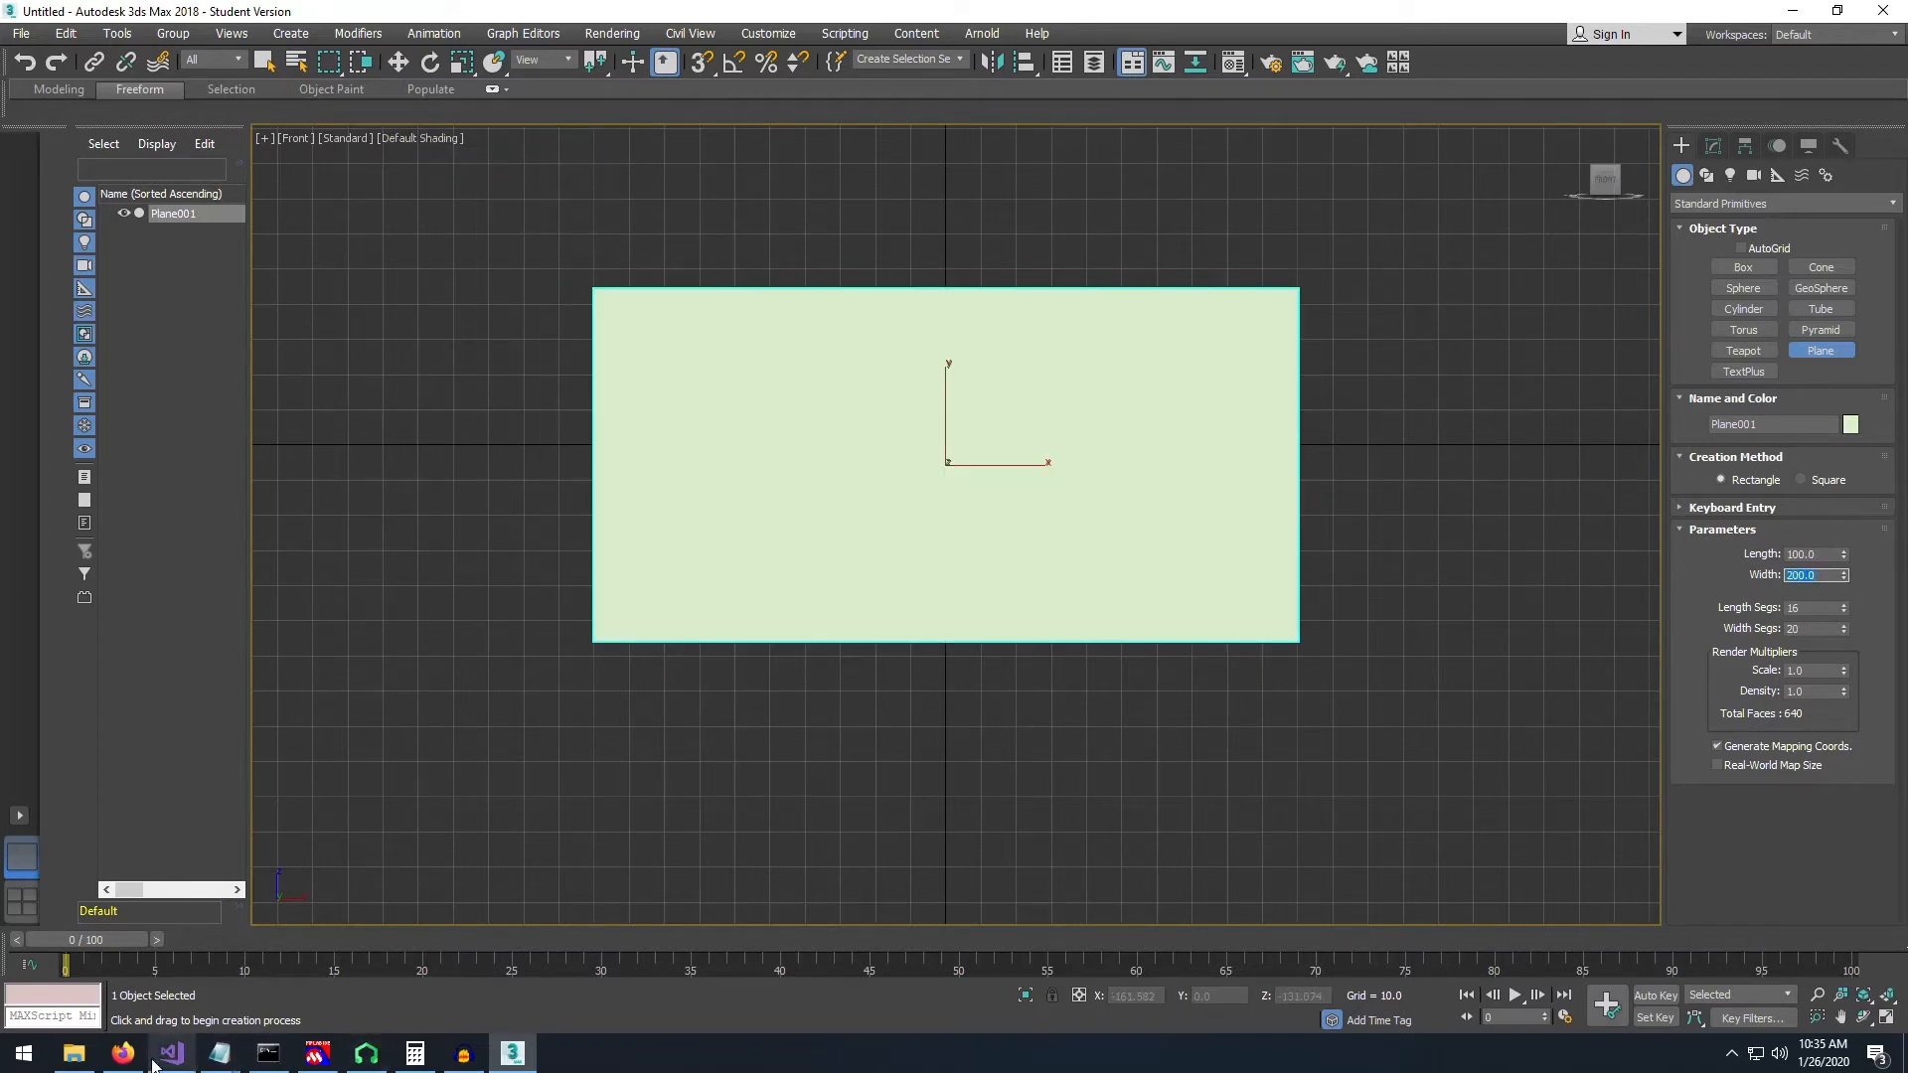
click(74, 1054)
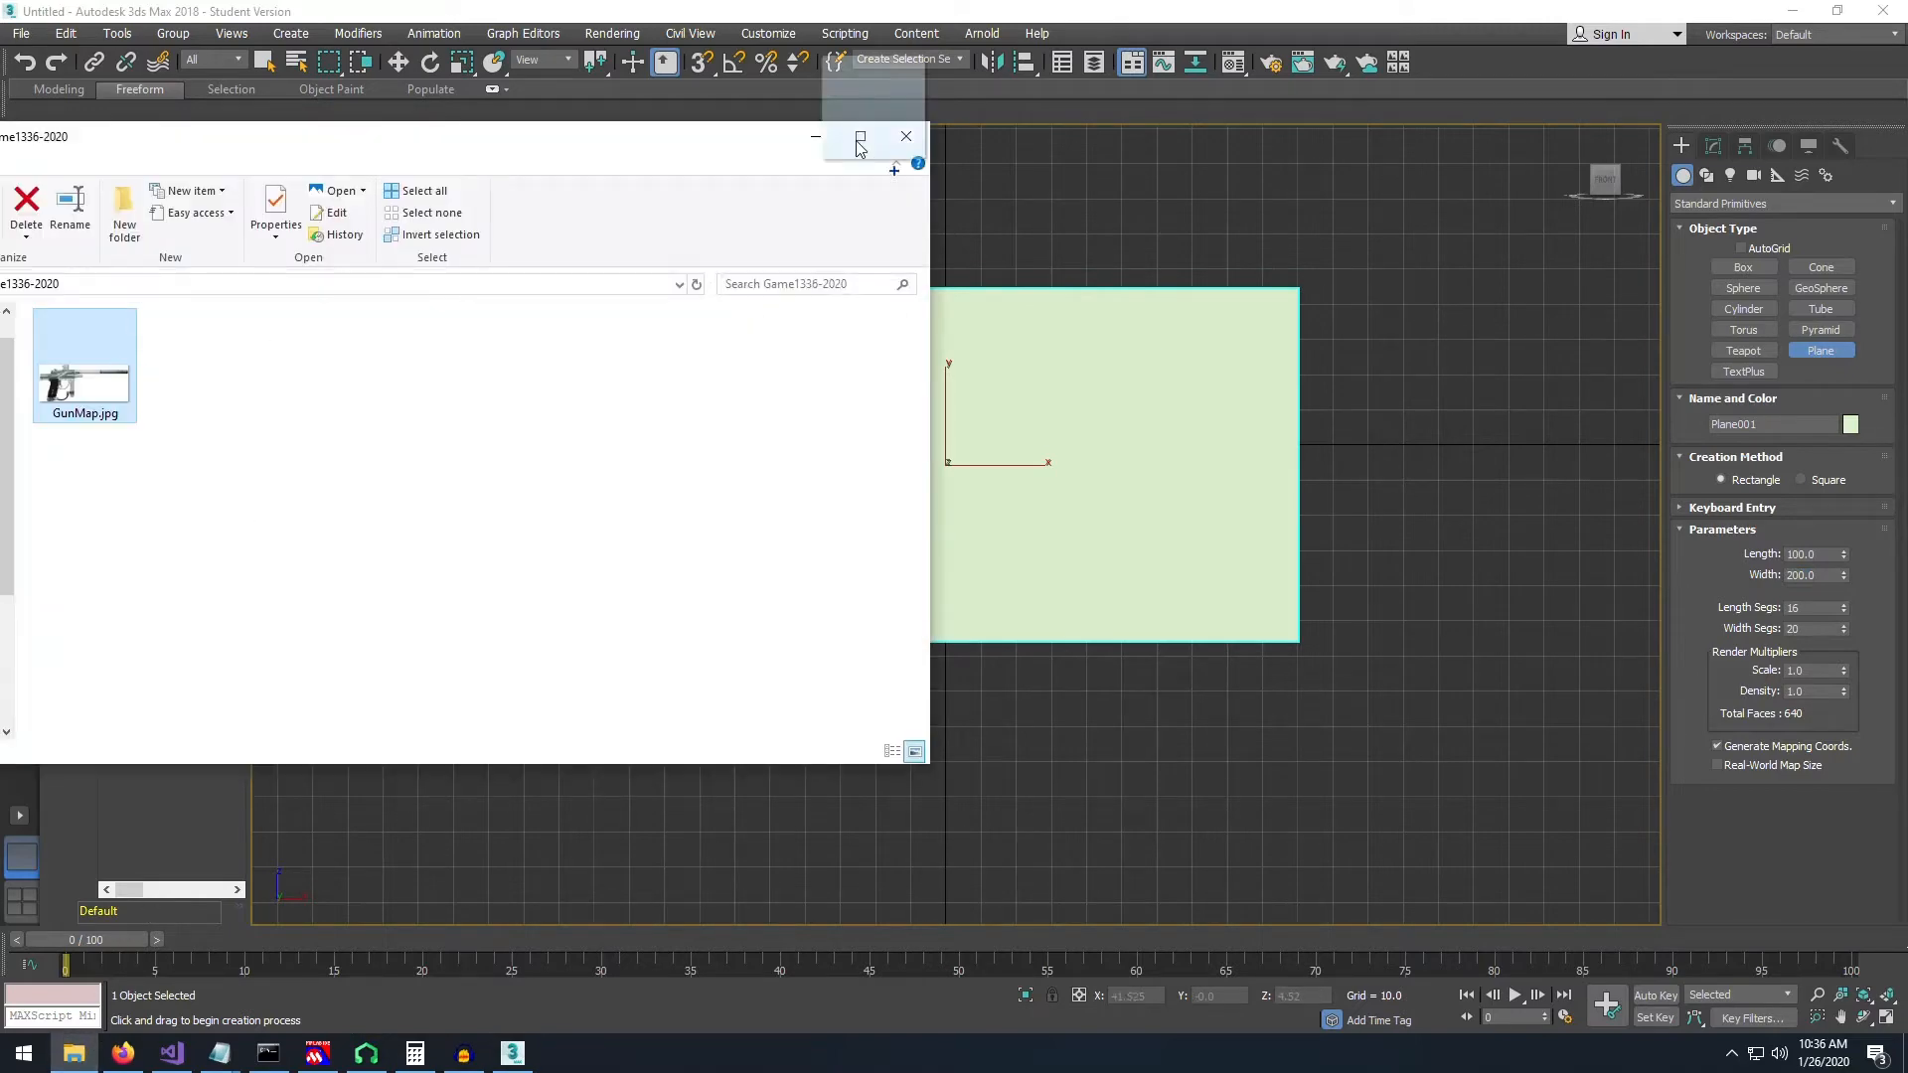
drag(85, 366, 966, 431)
click(815, 136)
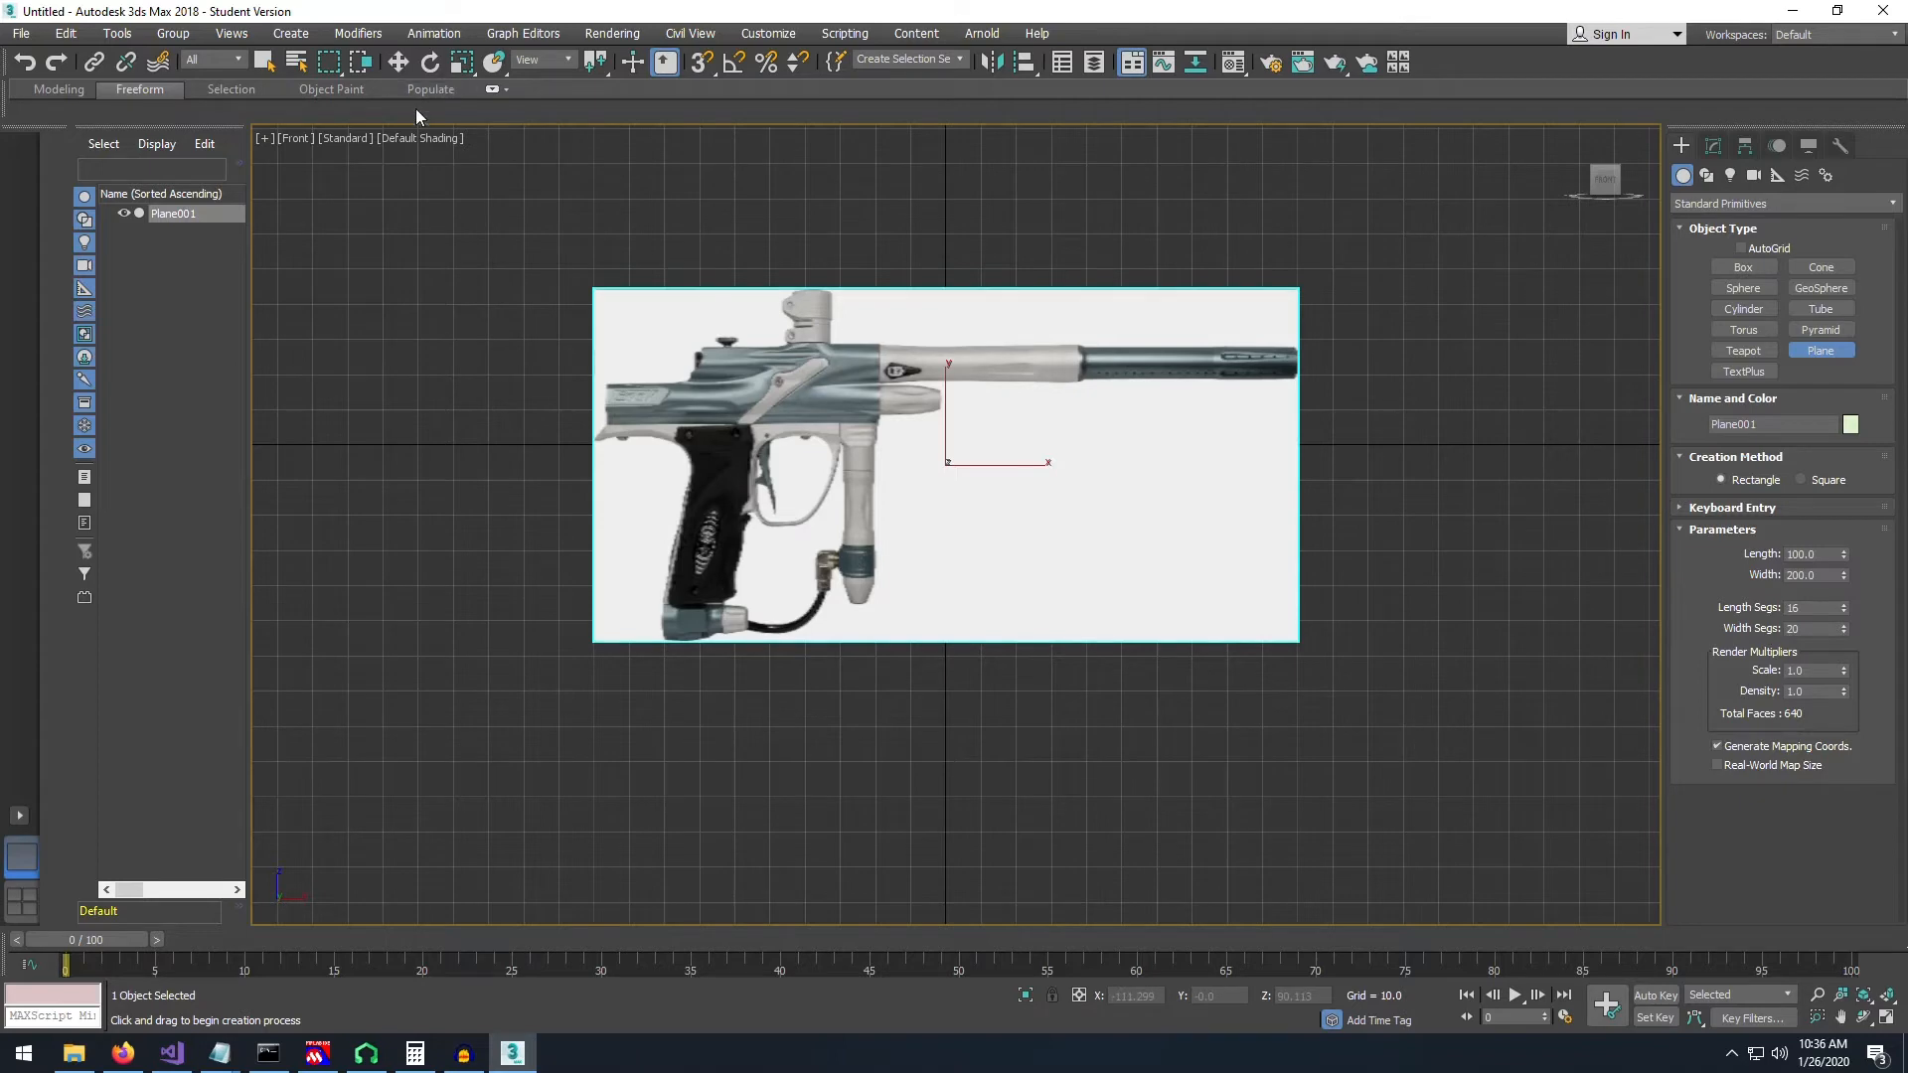
- Inspect the plane's segment grid in Wireframe Override and return the Front viewport to Default Shading
click(443, 139)
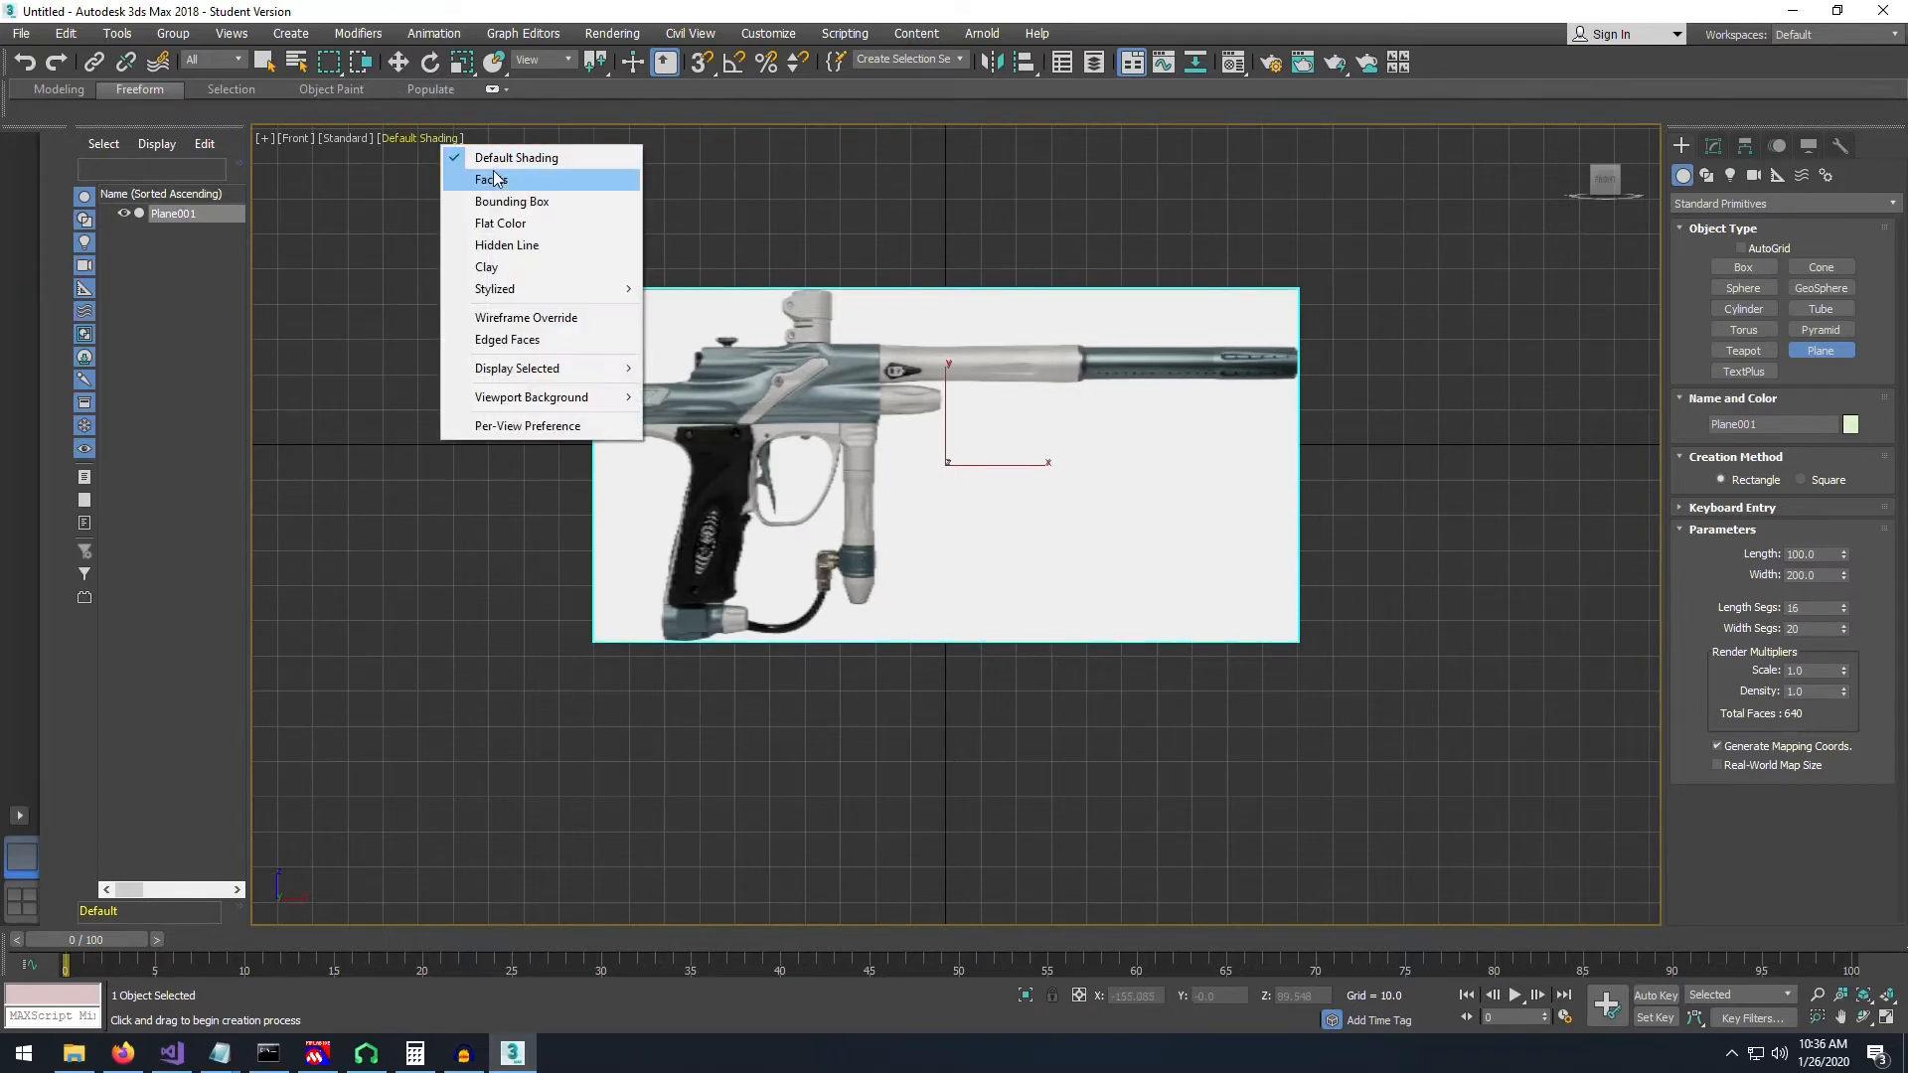
click(524, 317)
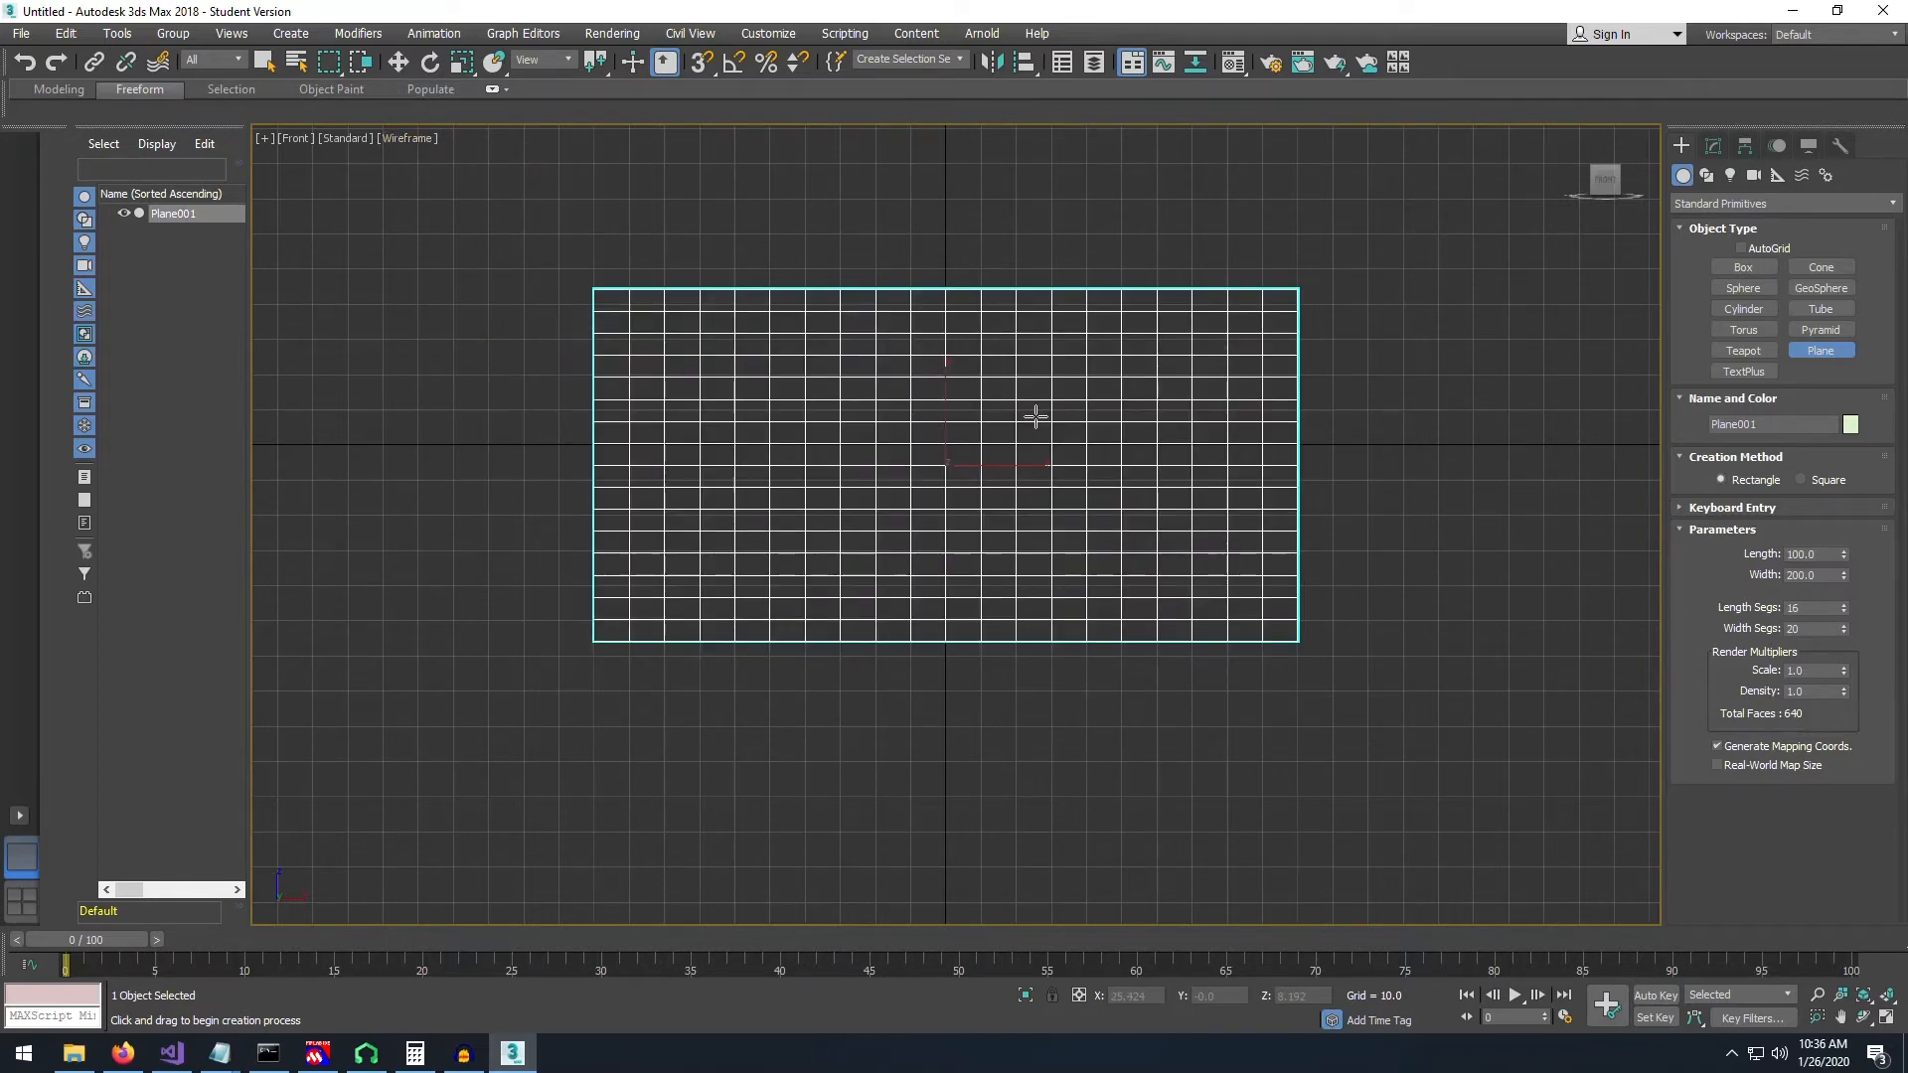
scroll(1053, 447, up, 2)
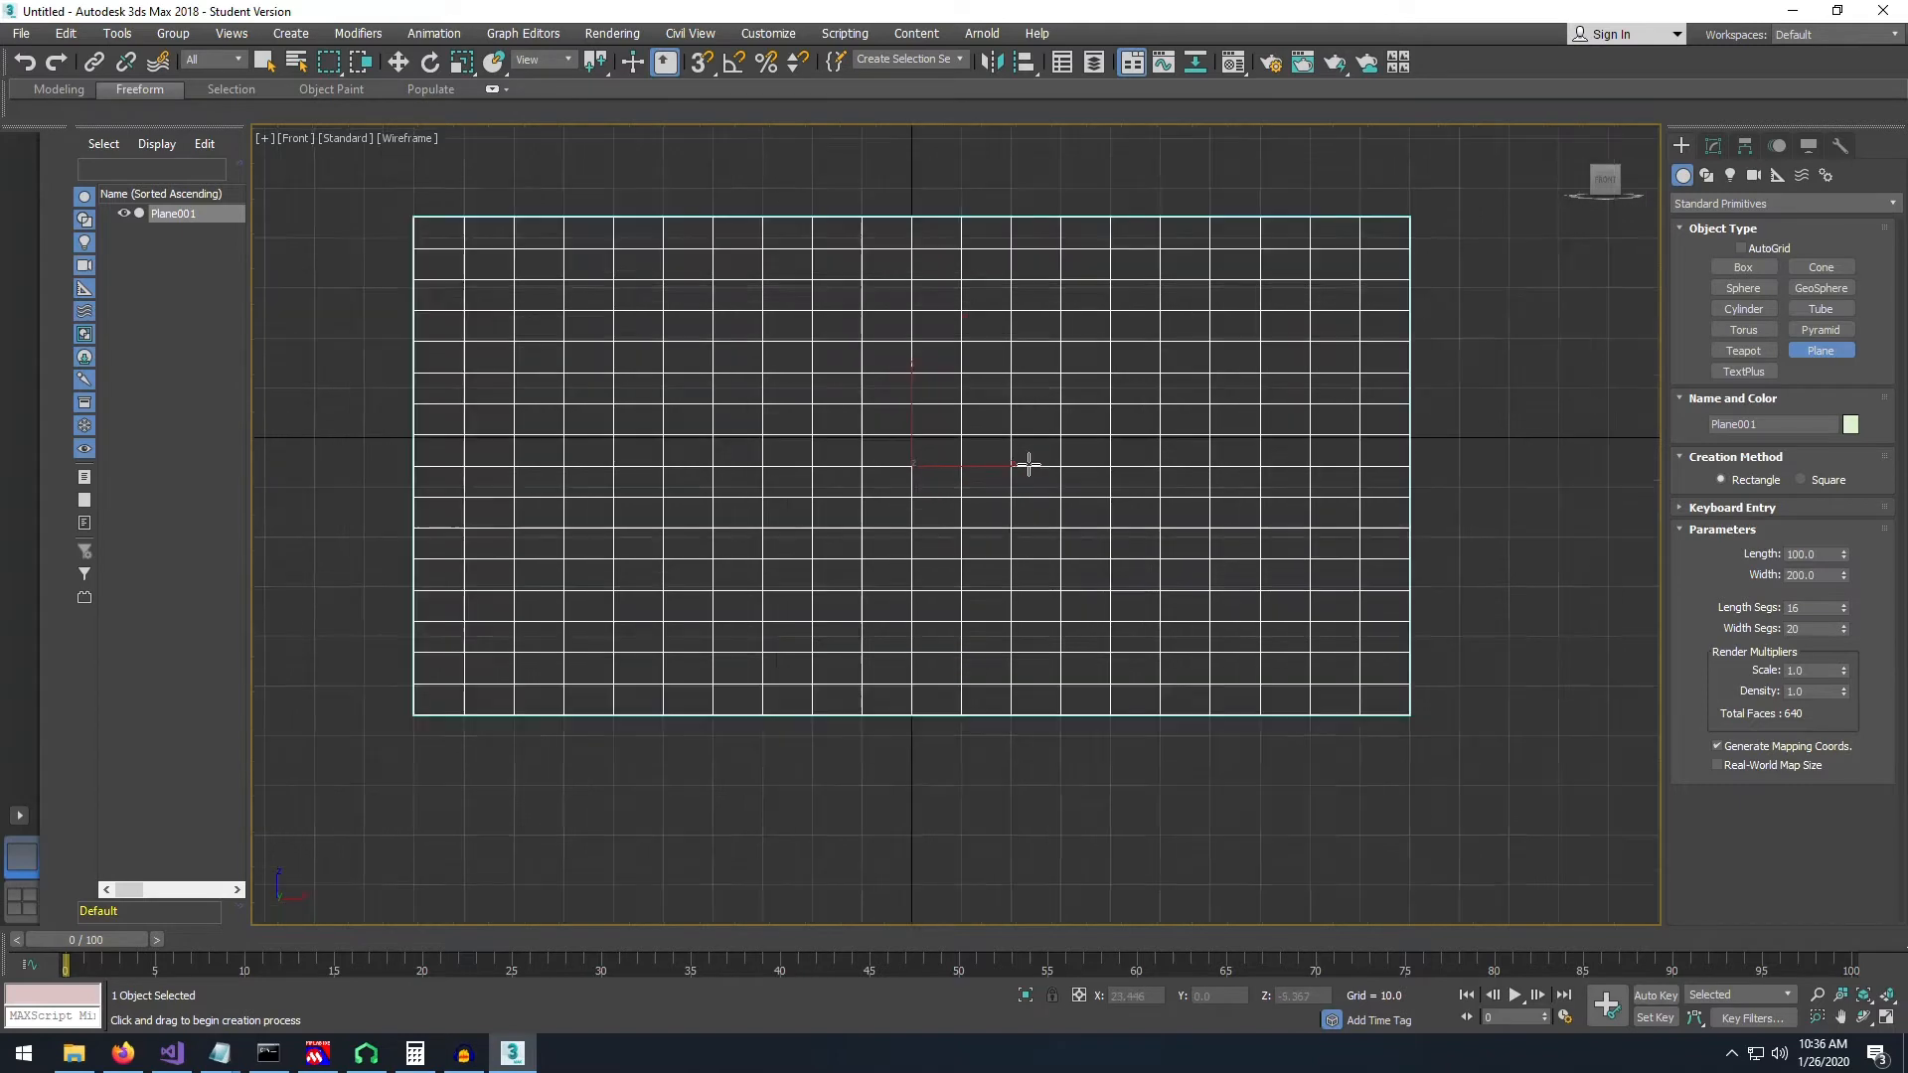
click(402, 142)
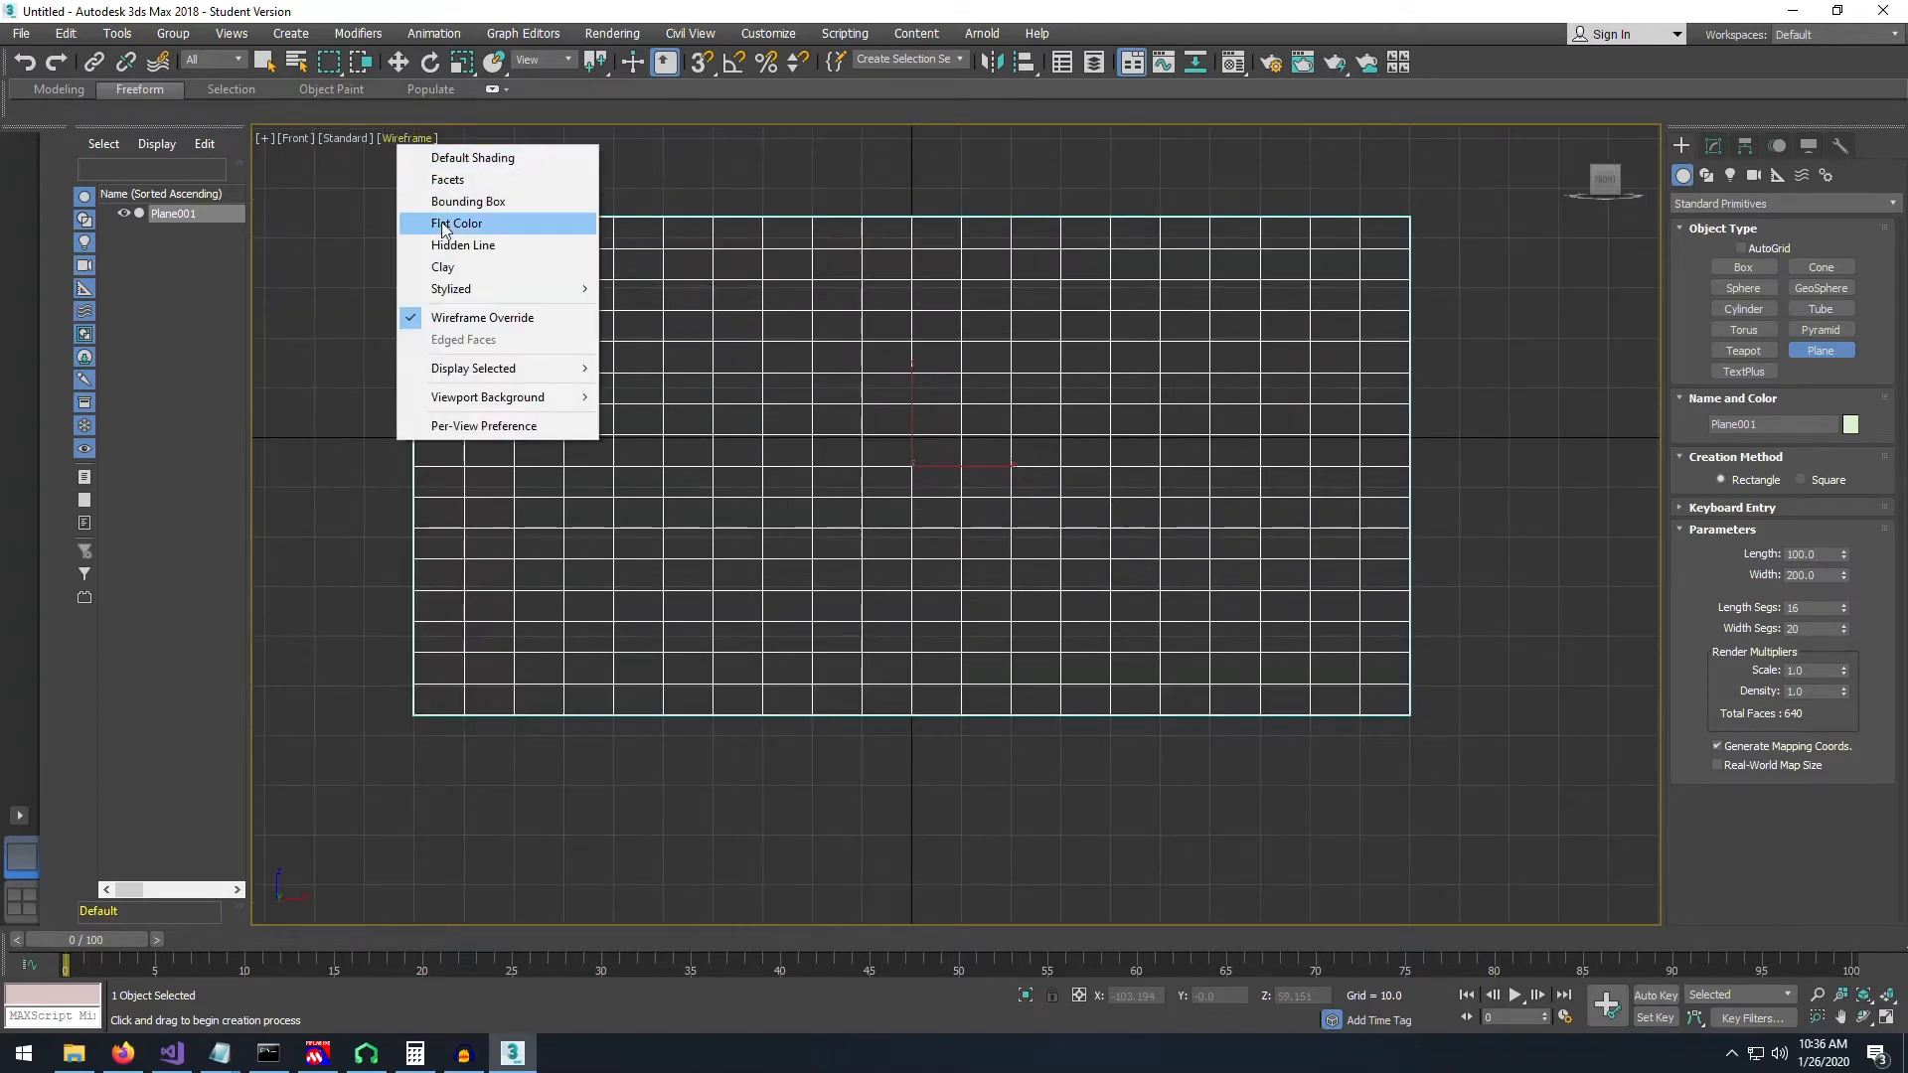
click(463, 157)
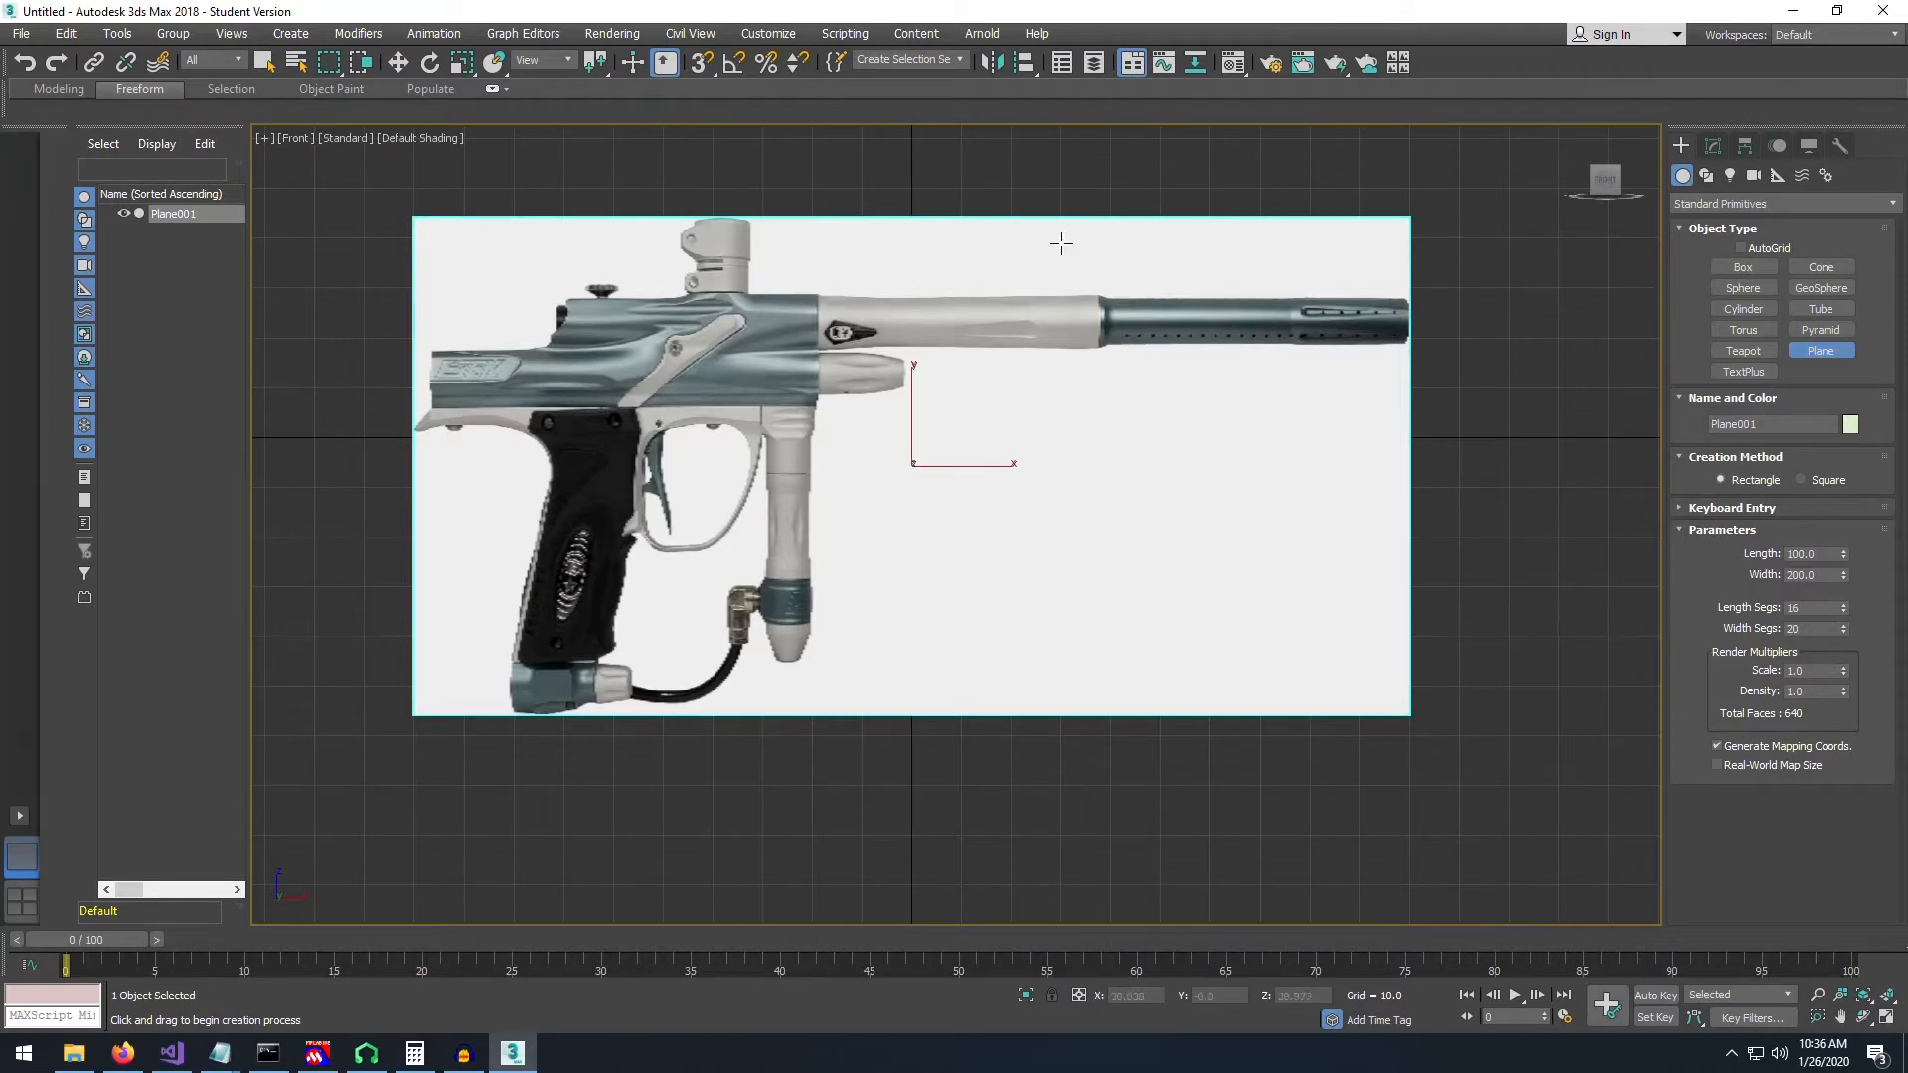
- Add an Edit Poly modifier to the textured plane
click(1714, 146)
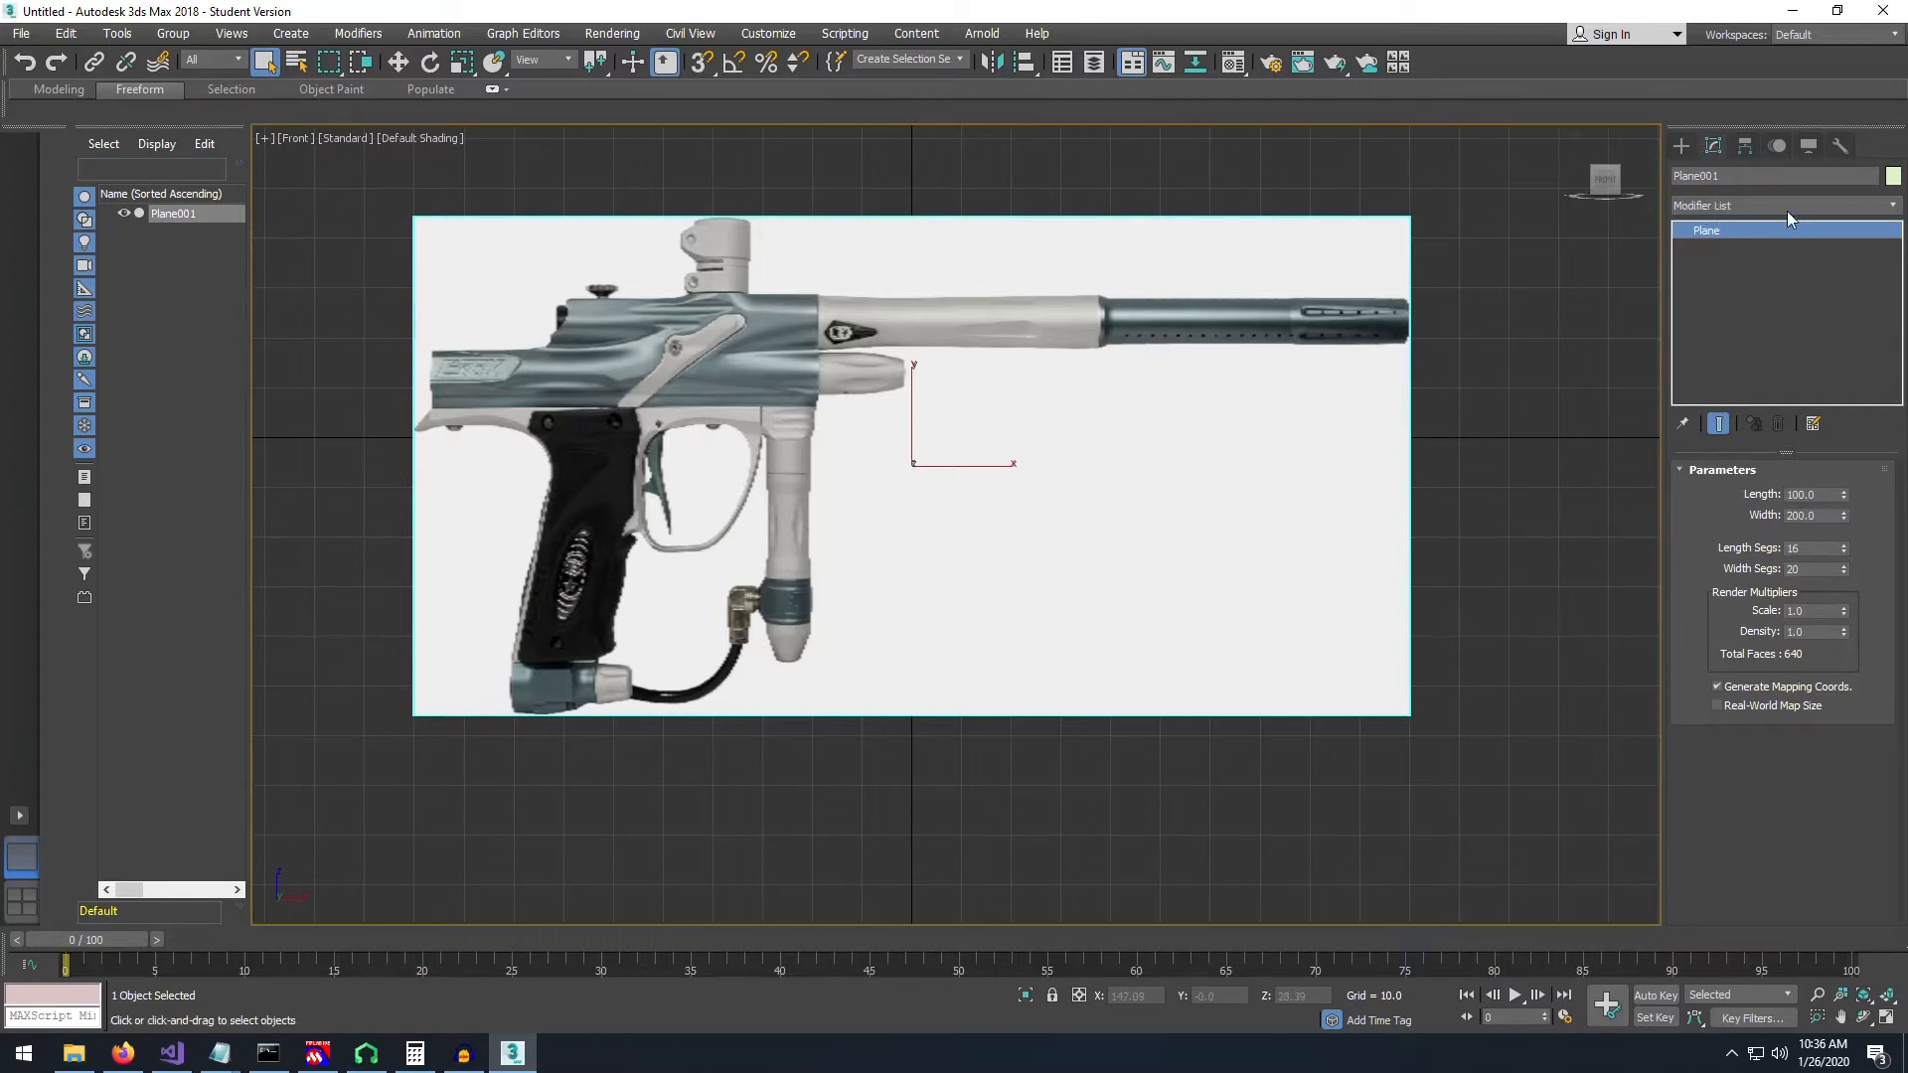
click(1866, 206)
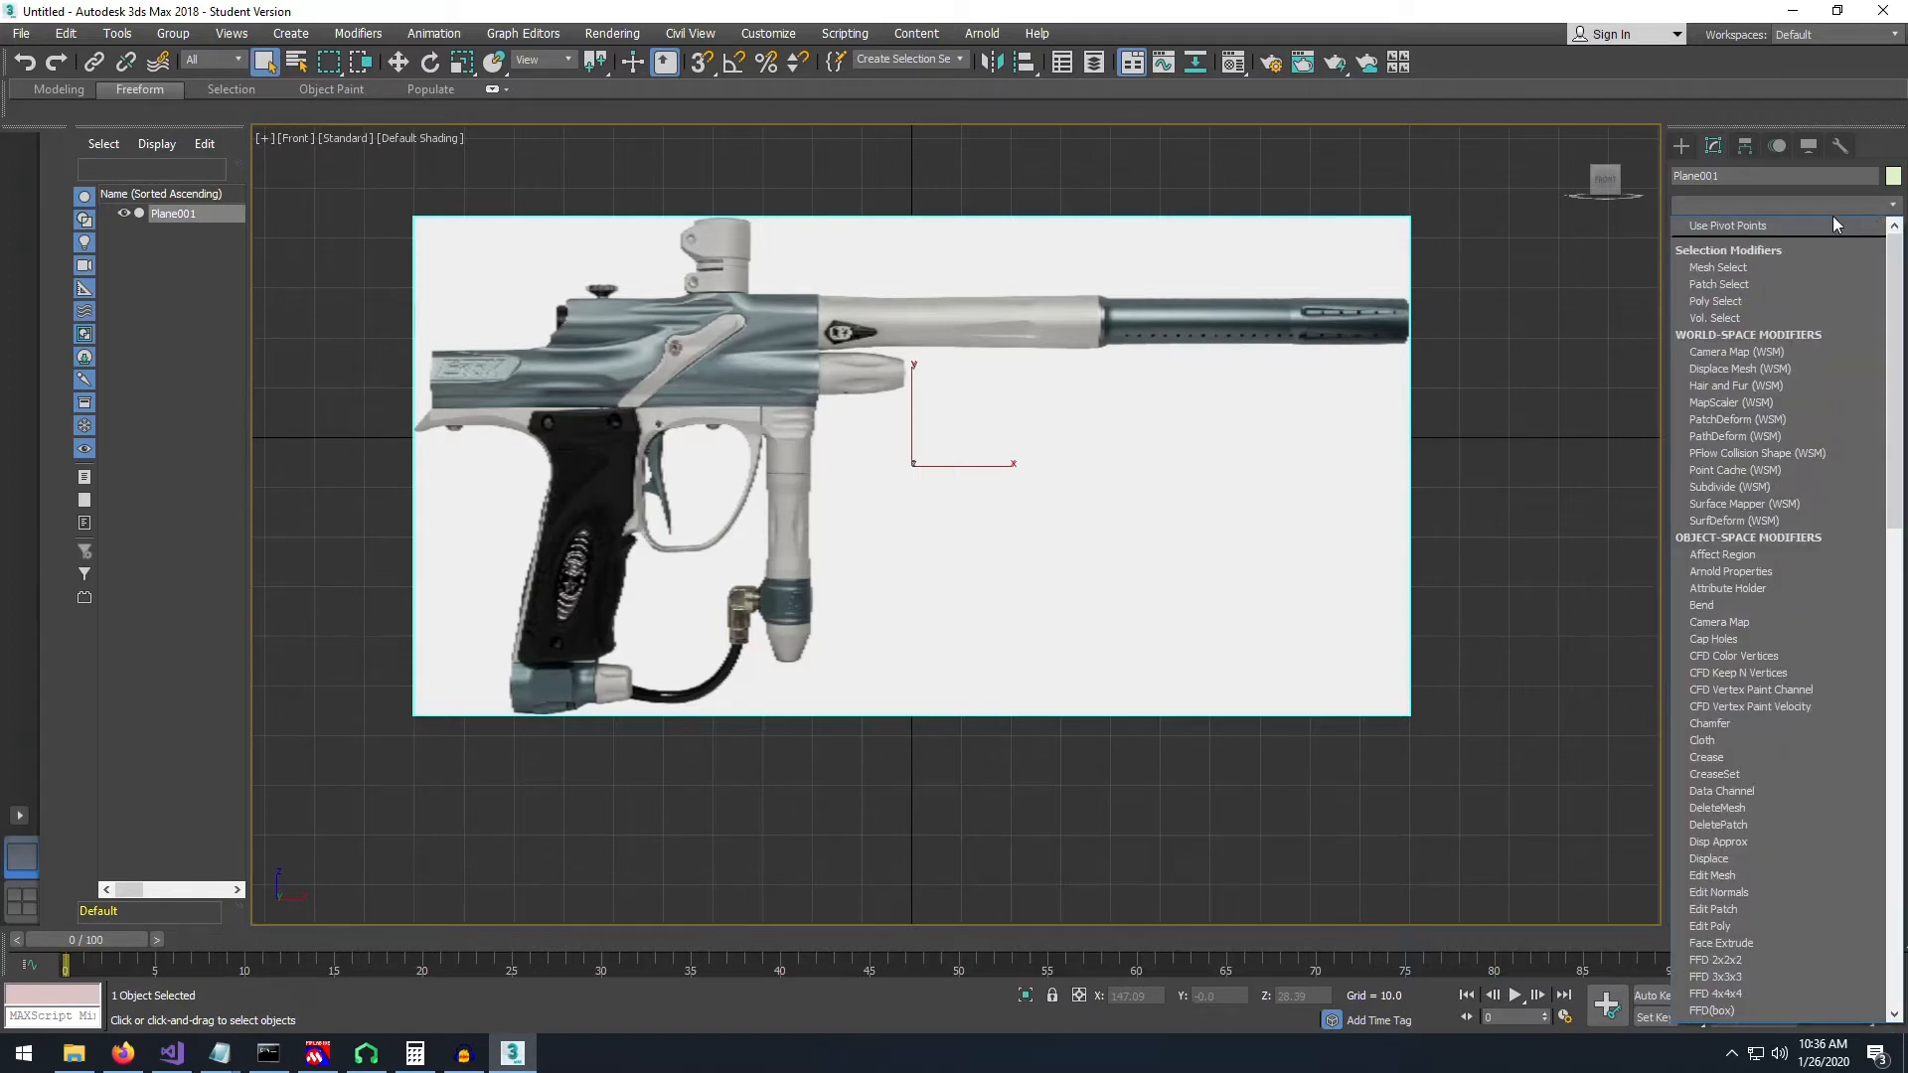
click(1880, 209)
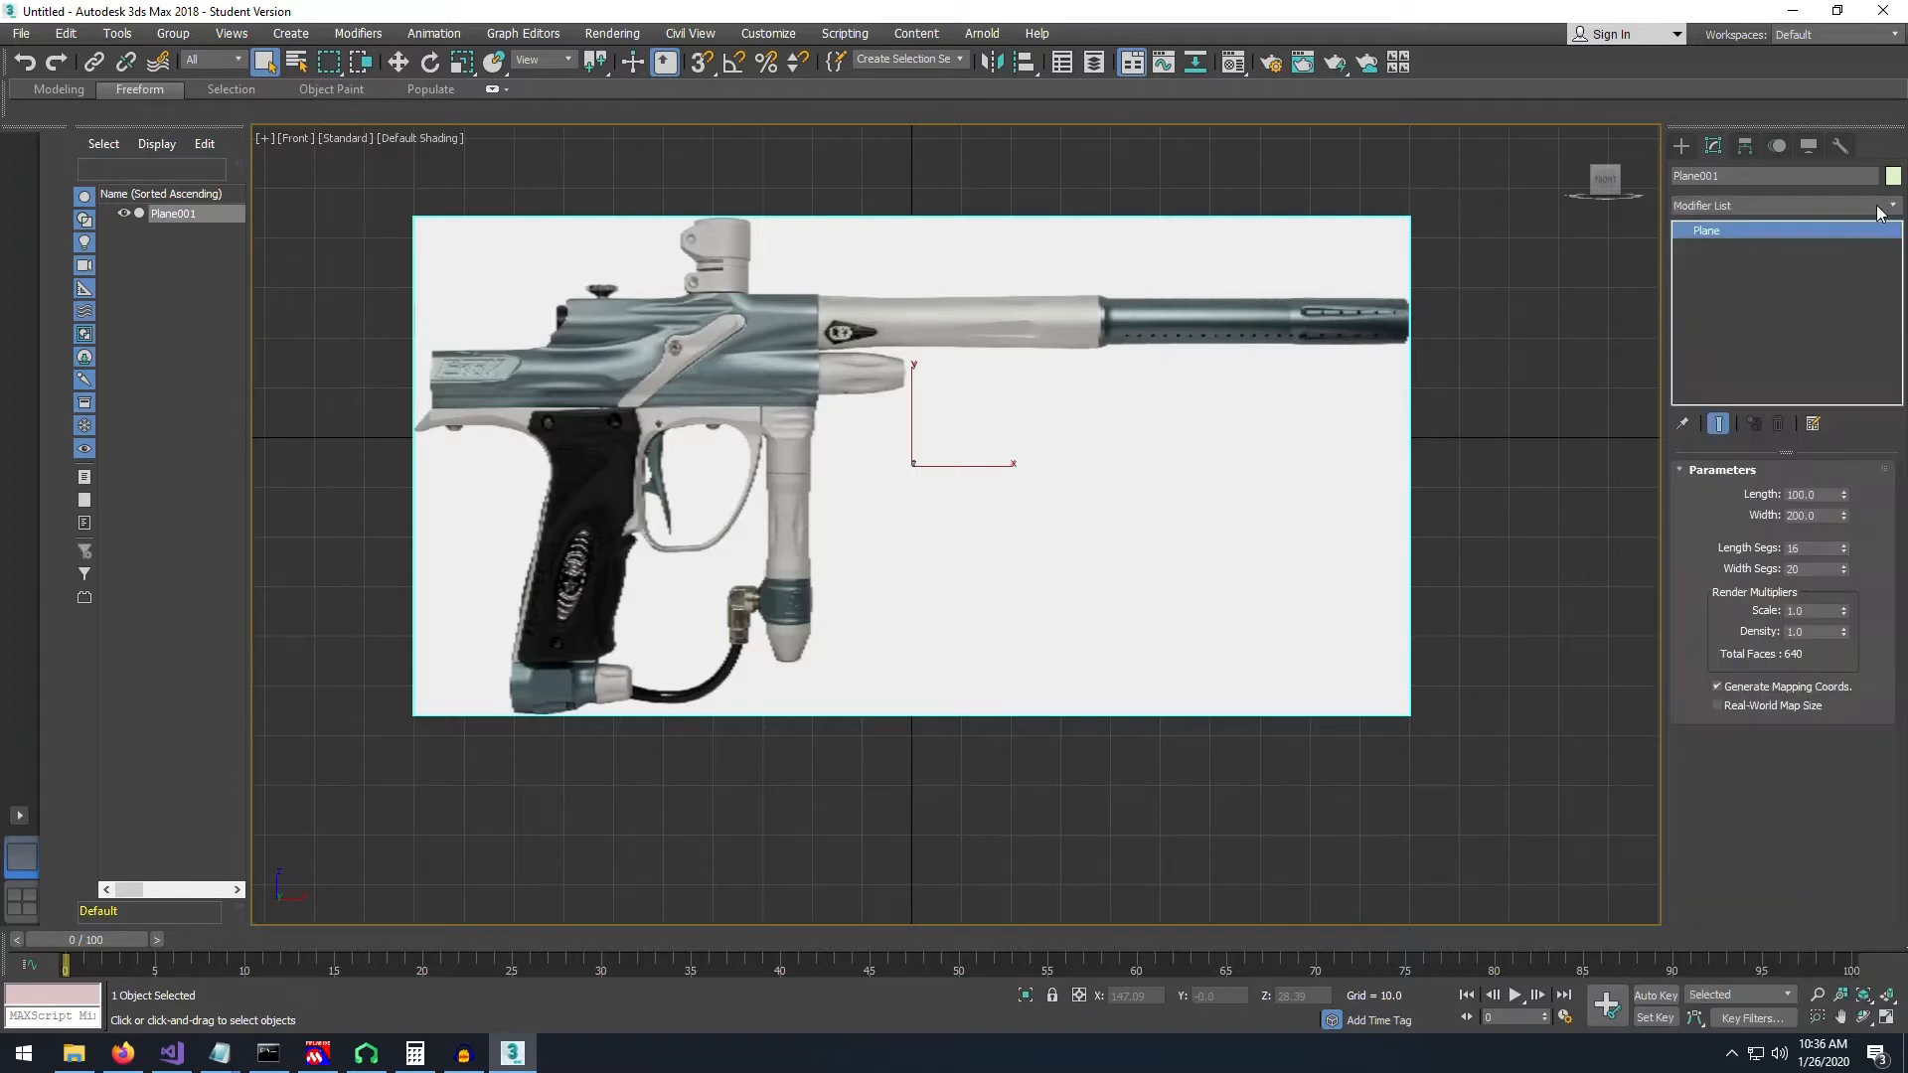
click(1711, 205)
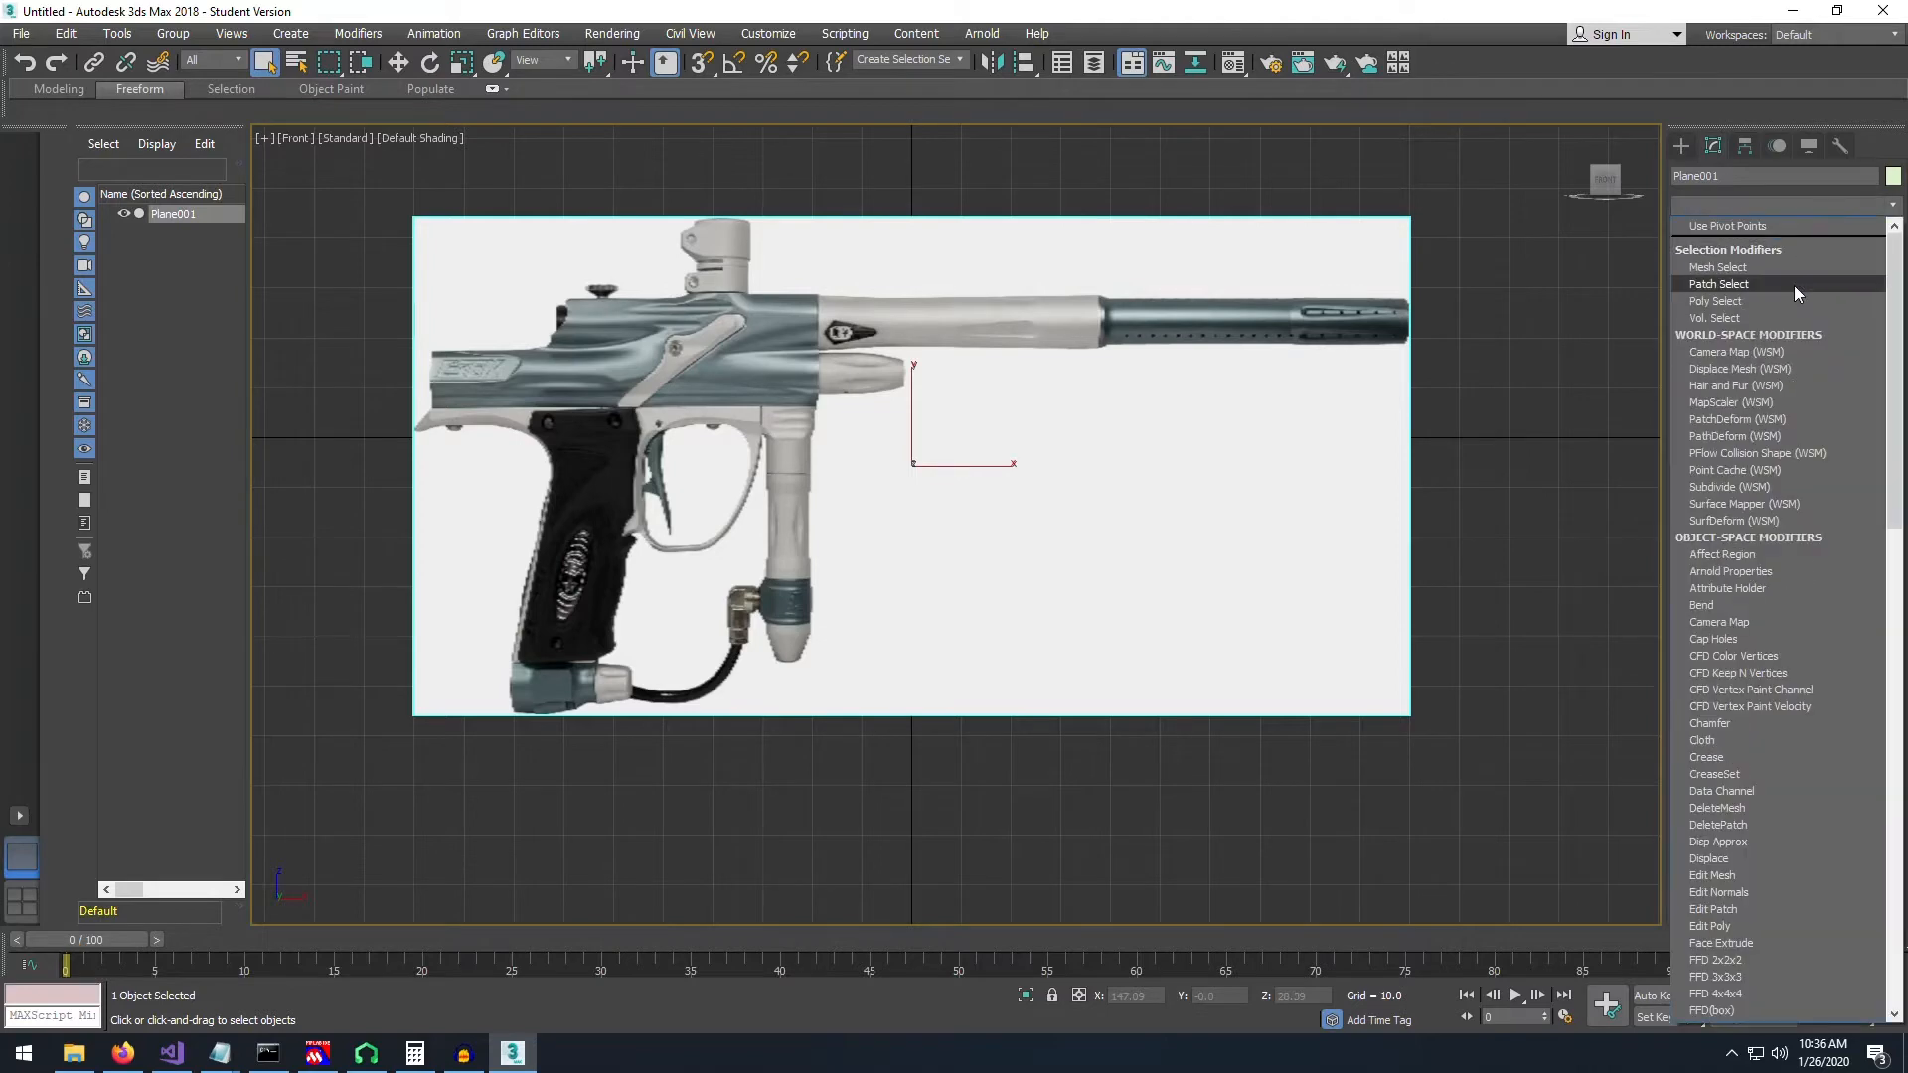
scroll(1743, 437, down, 3)
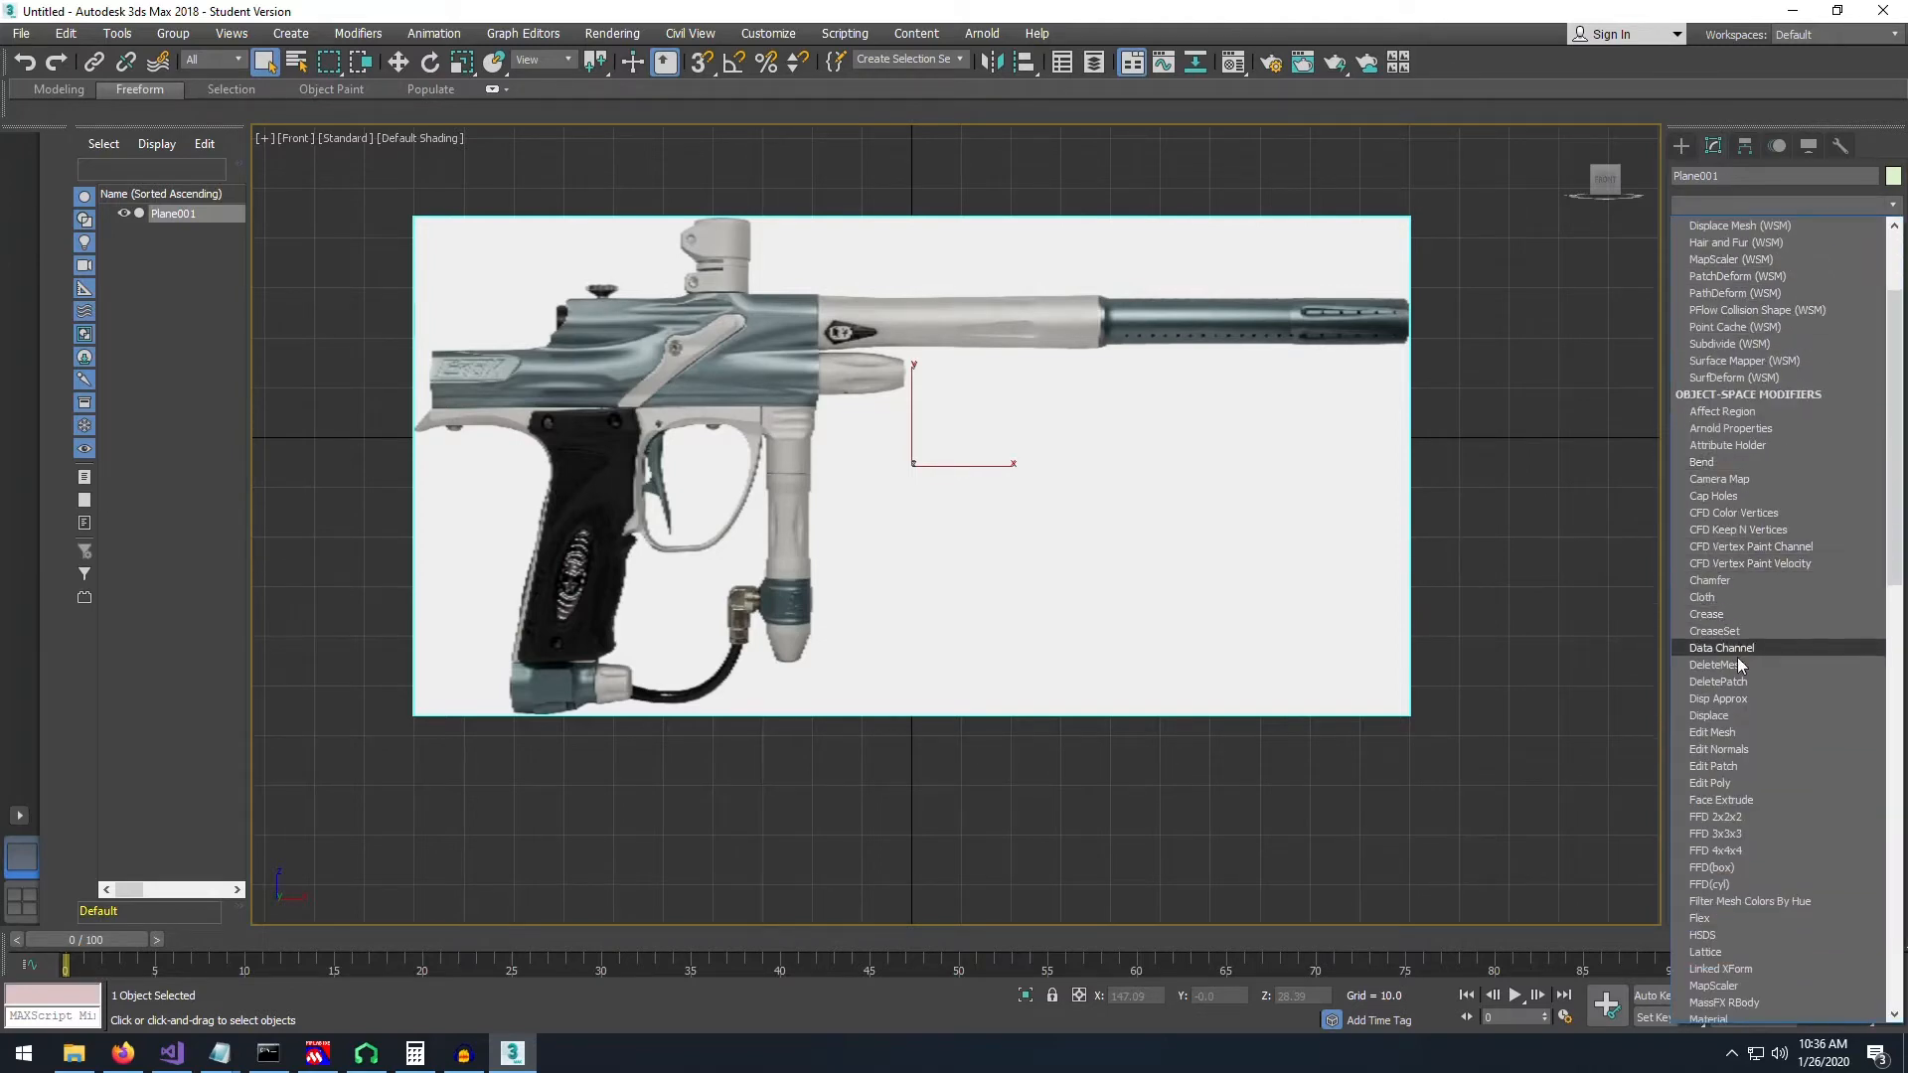
click(1710, 783)
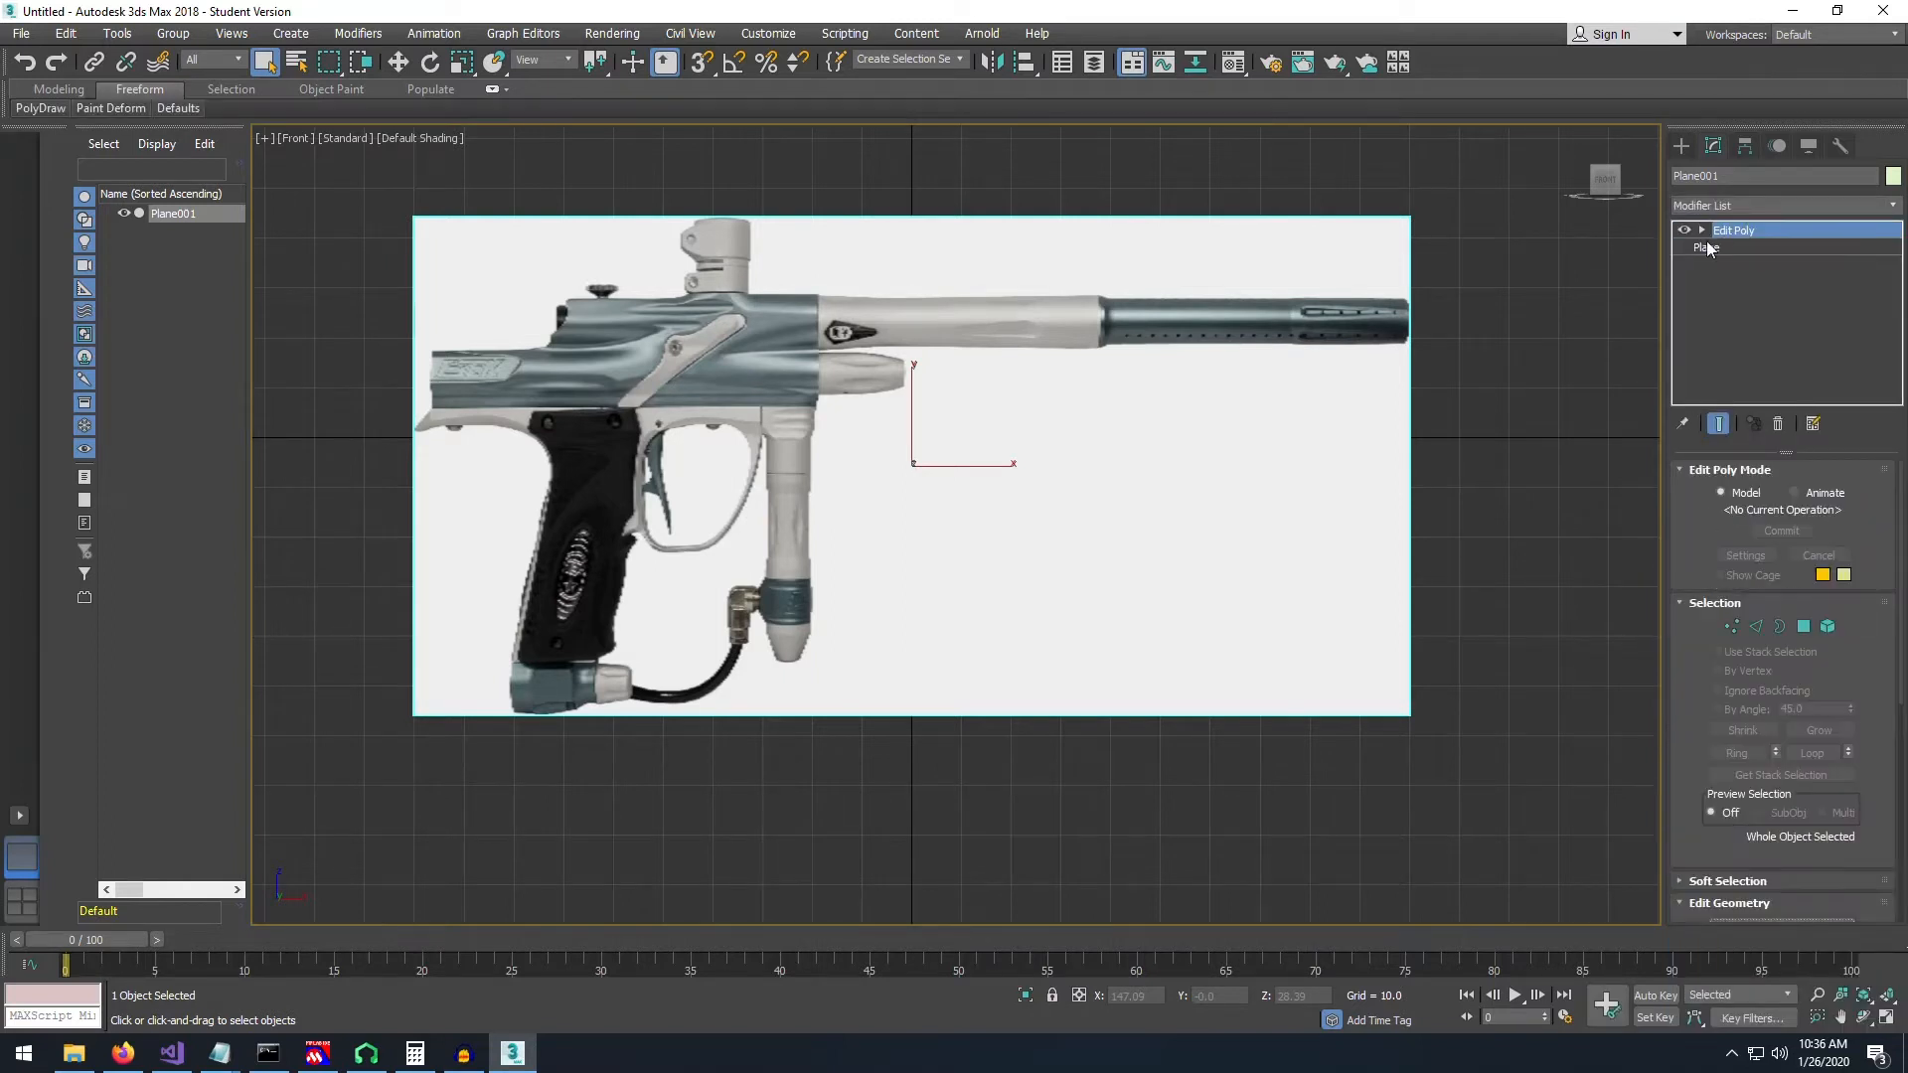
- Expand the Edit Poly sub-object levels, go through Vertex, Edge and Border, and activate Polygon level
click(1701, 229)
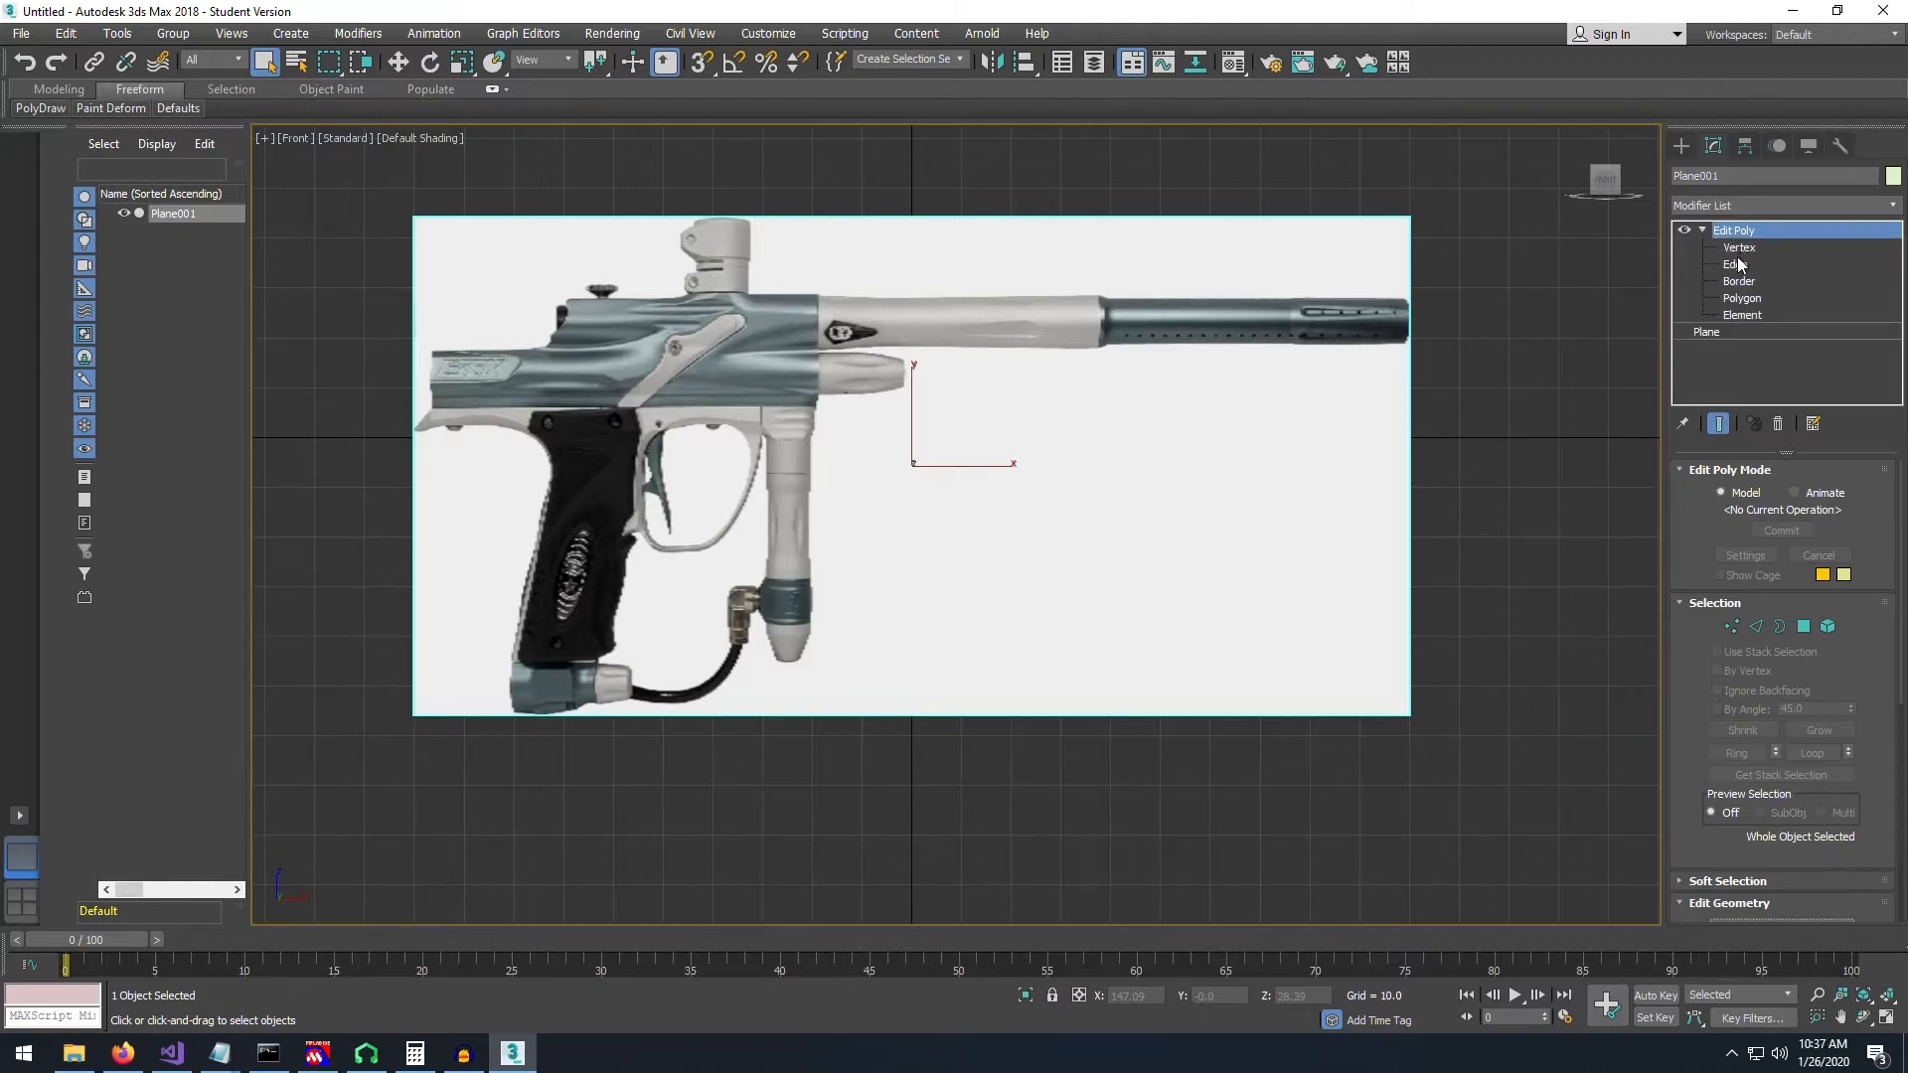
click(1738, 248)
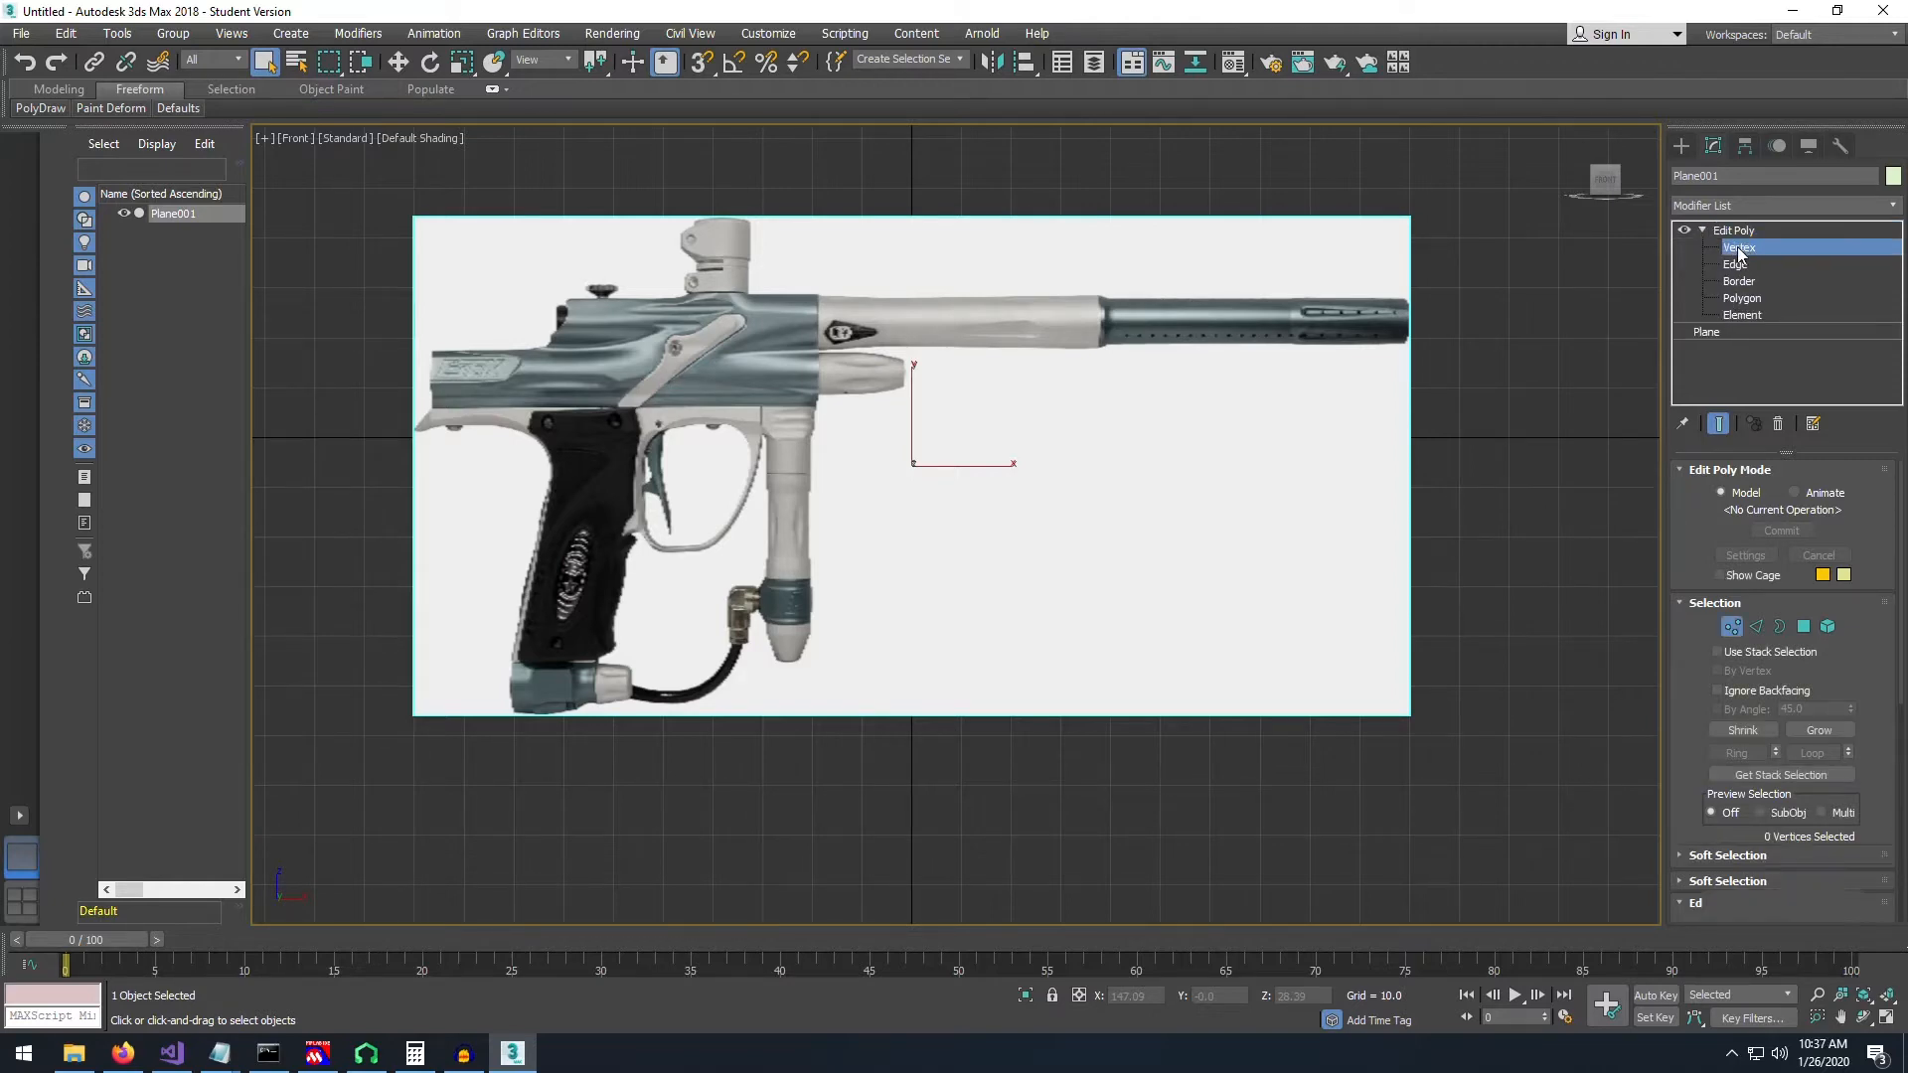
click(1738, 266)
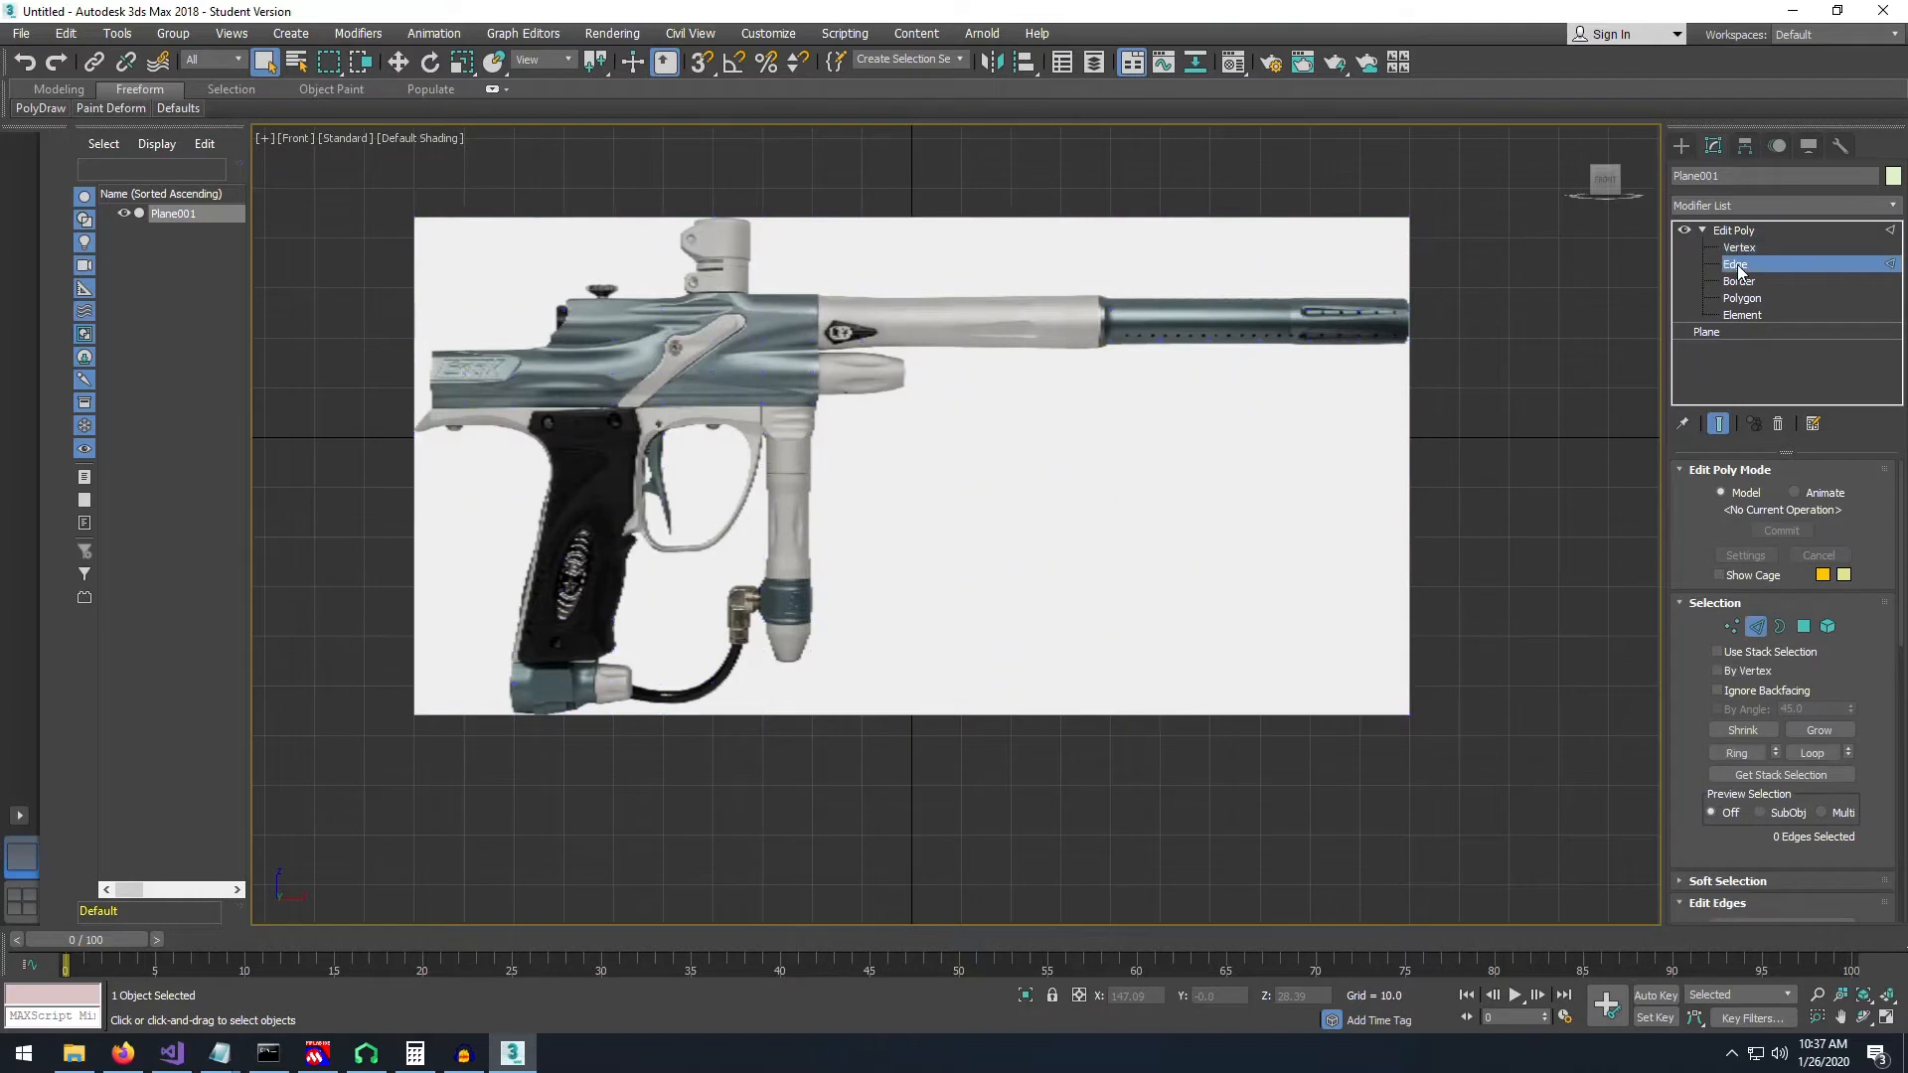
click(1740, 282)
click(1745, 300)
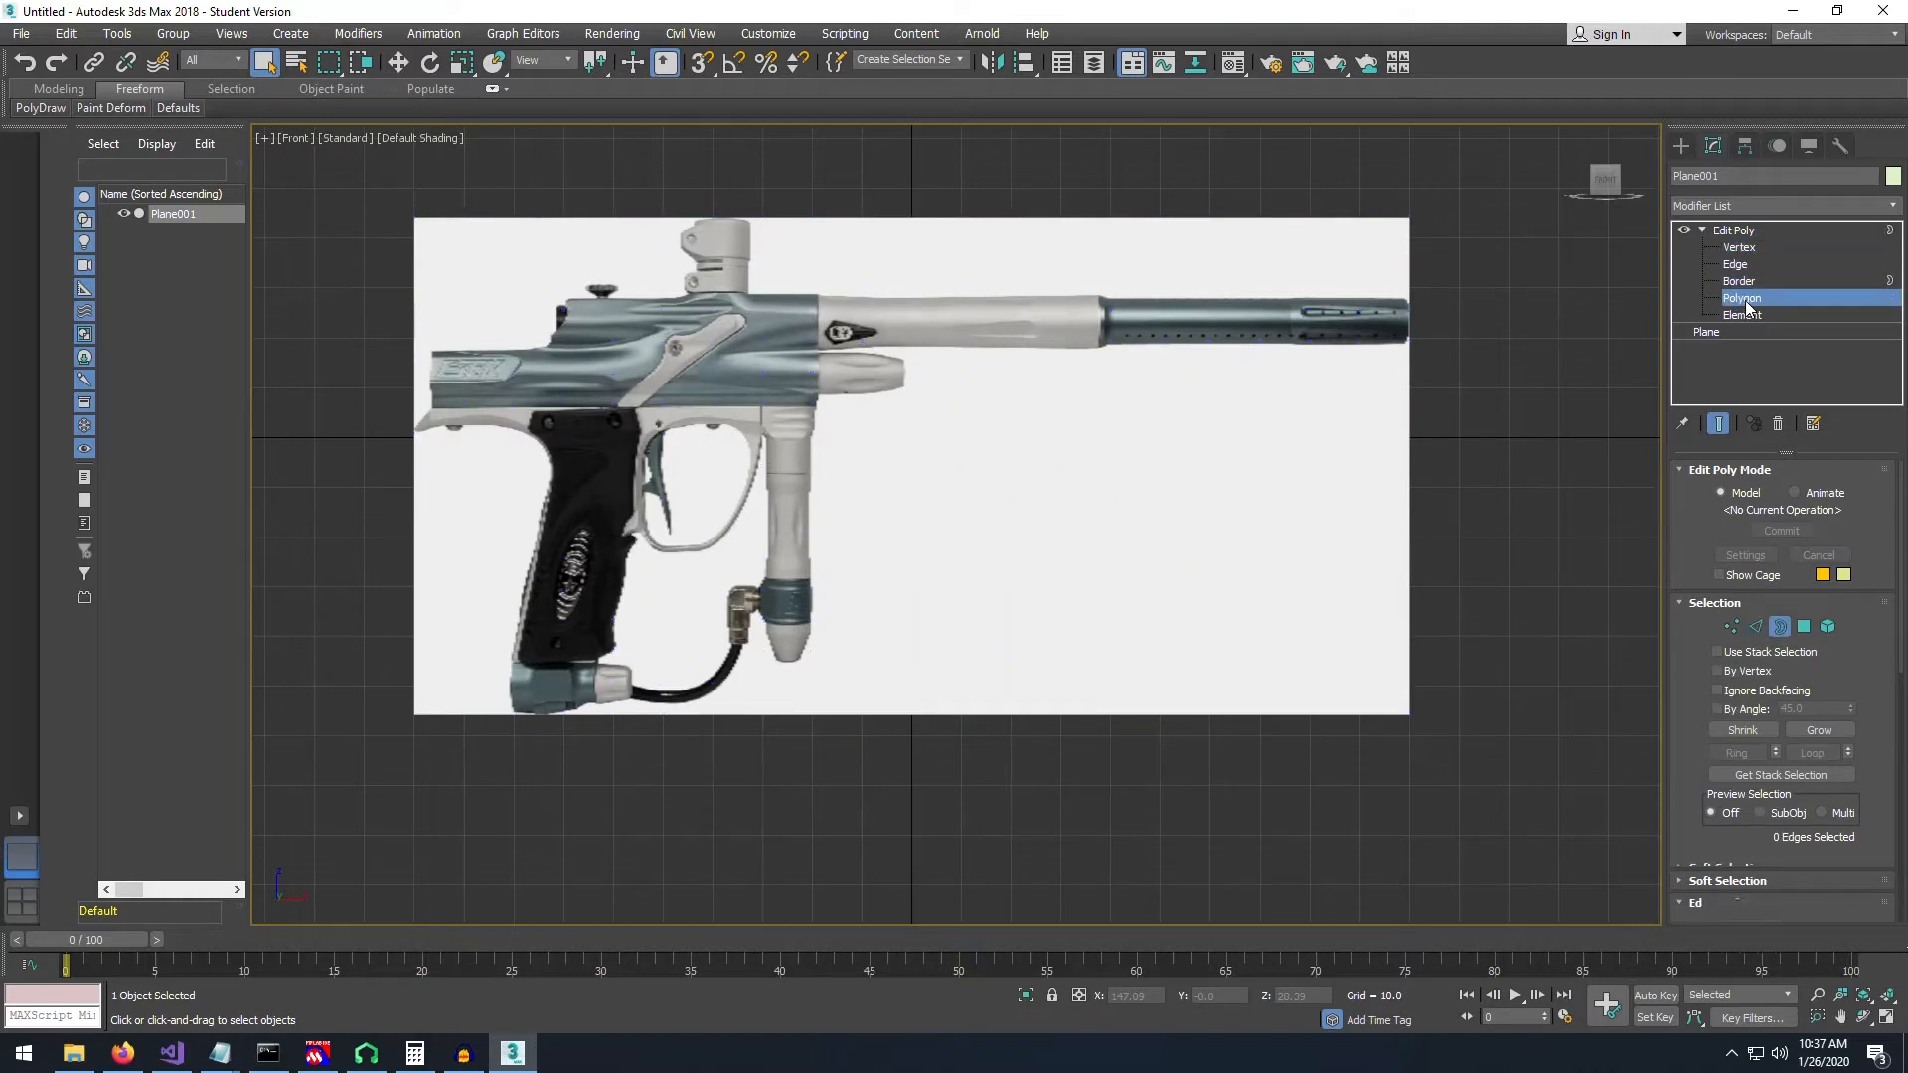
- Switch the Front viewport's shading to Facets and turn on Edged Faces to show the plane's segments over the texture
click(348, 139)
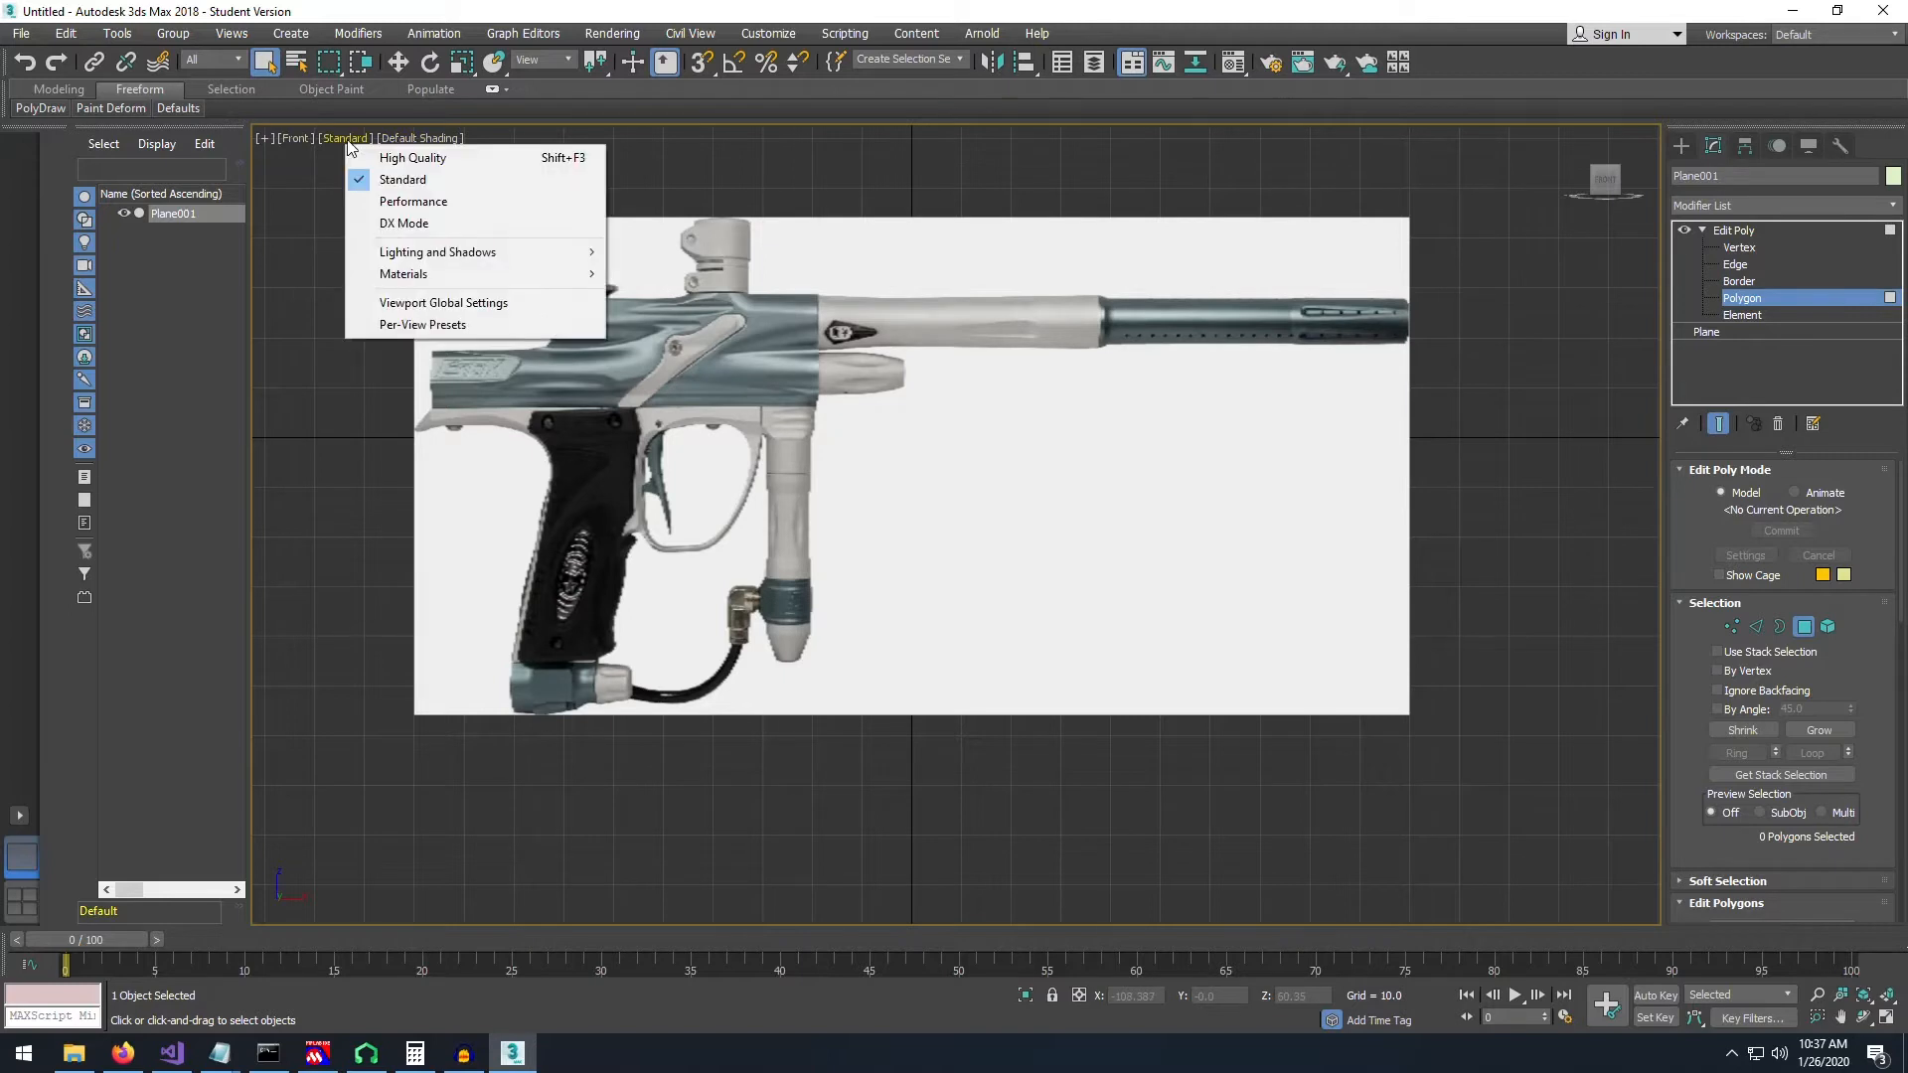
click(415, 139)
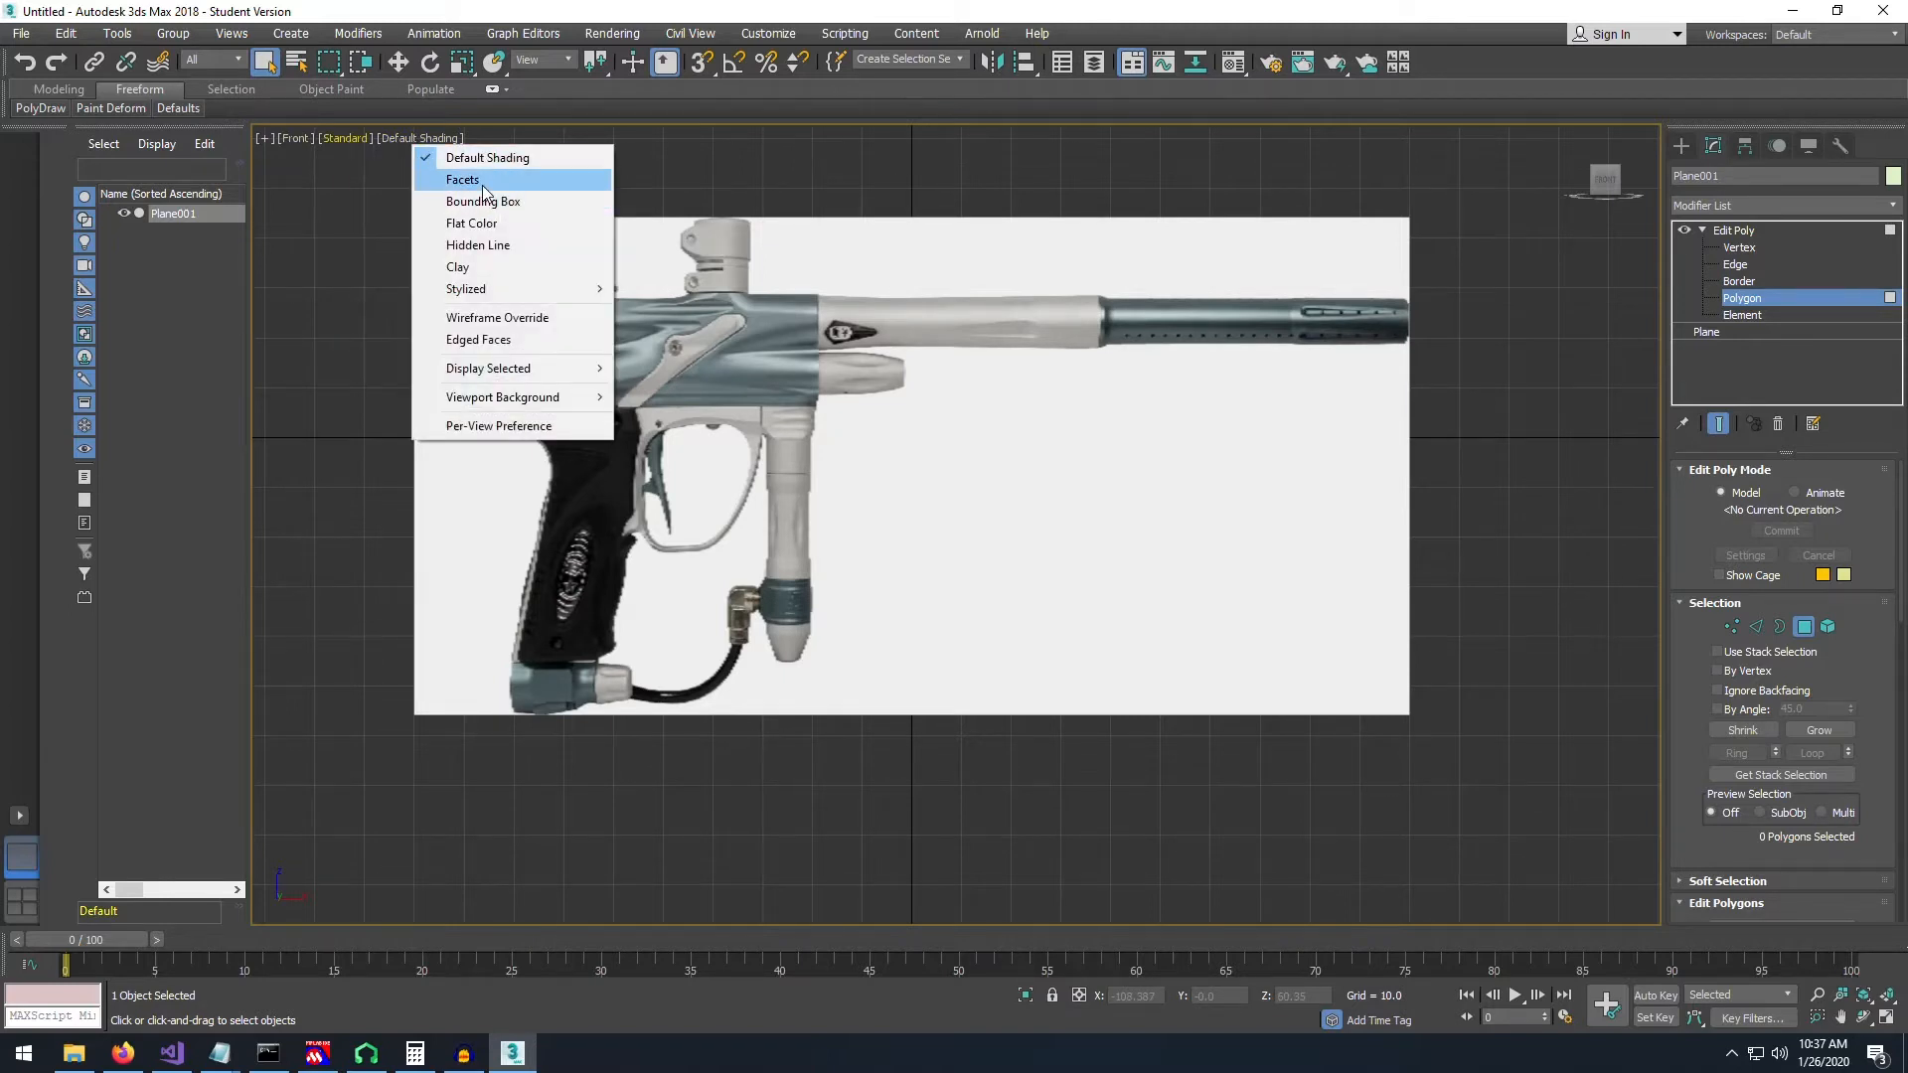
click(482, 180)
click(401, 139)
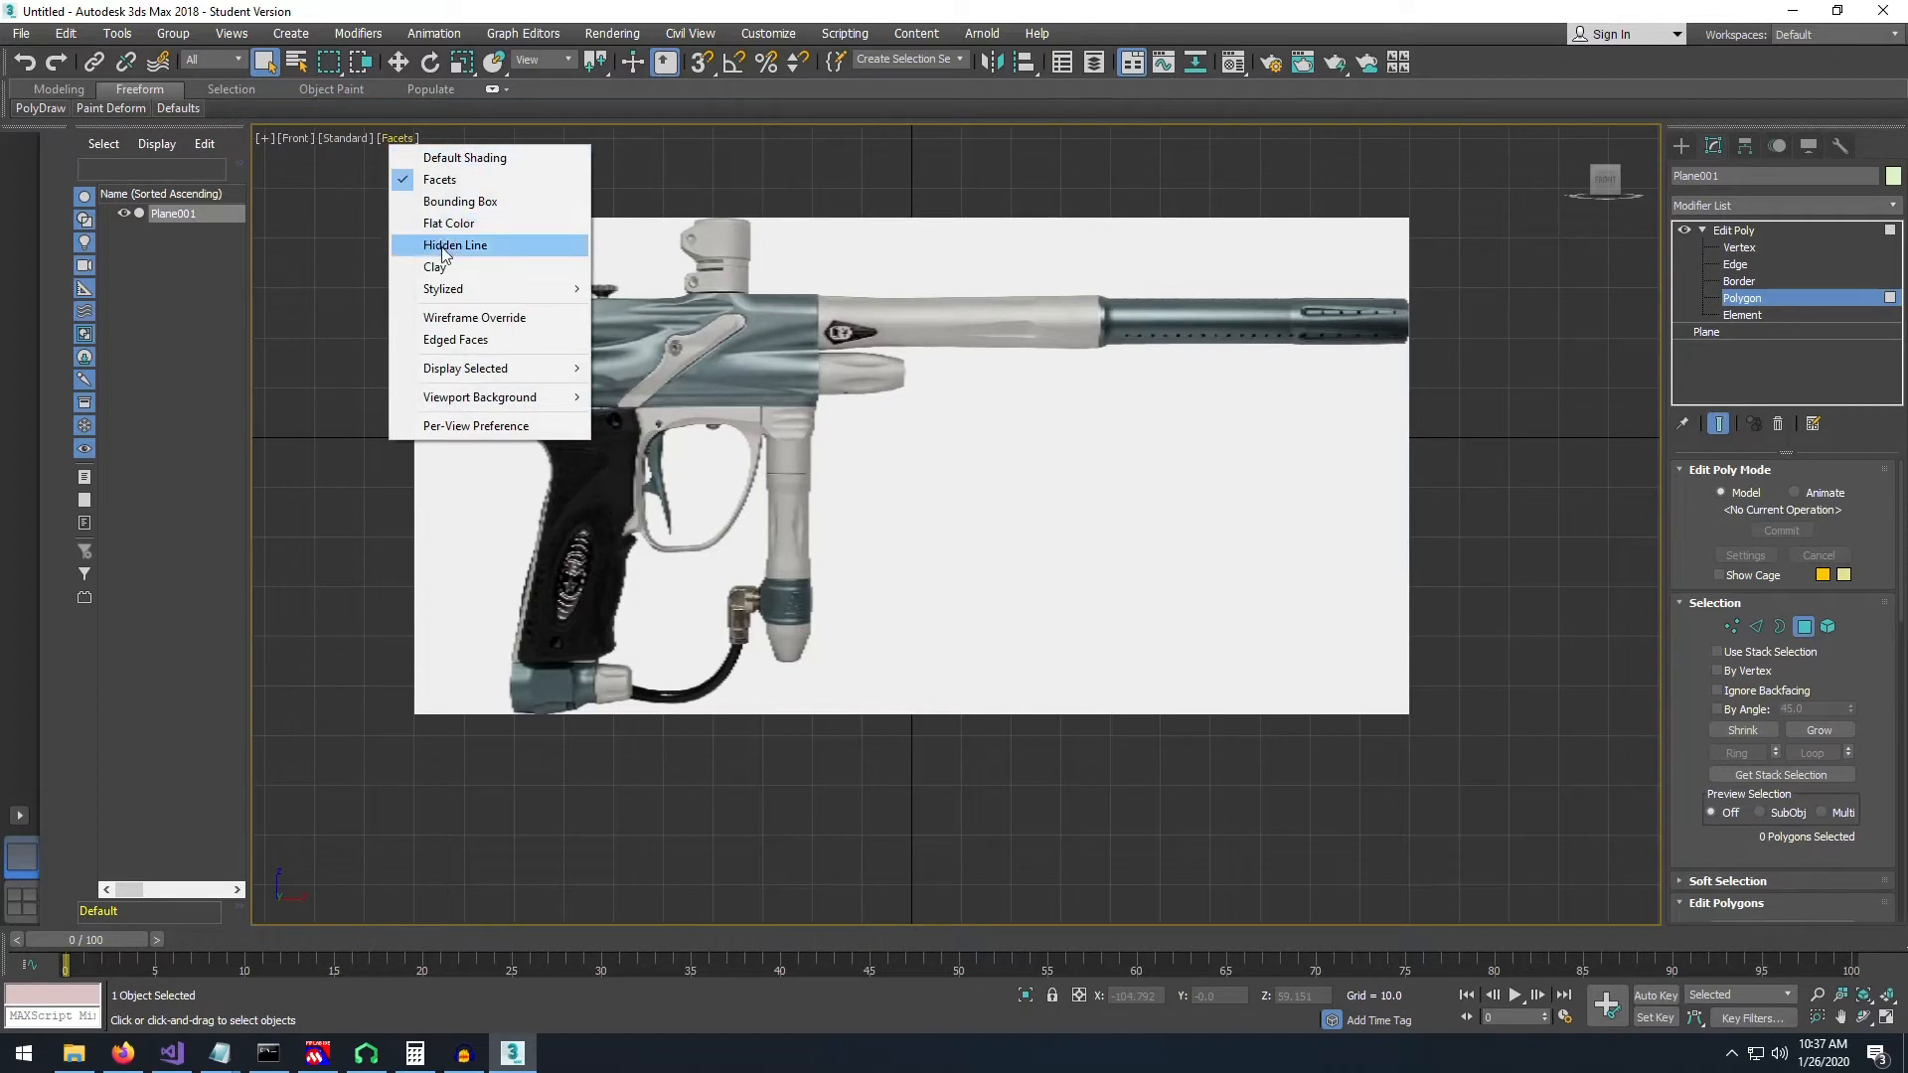
mouse_move(444, 289)
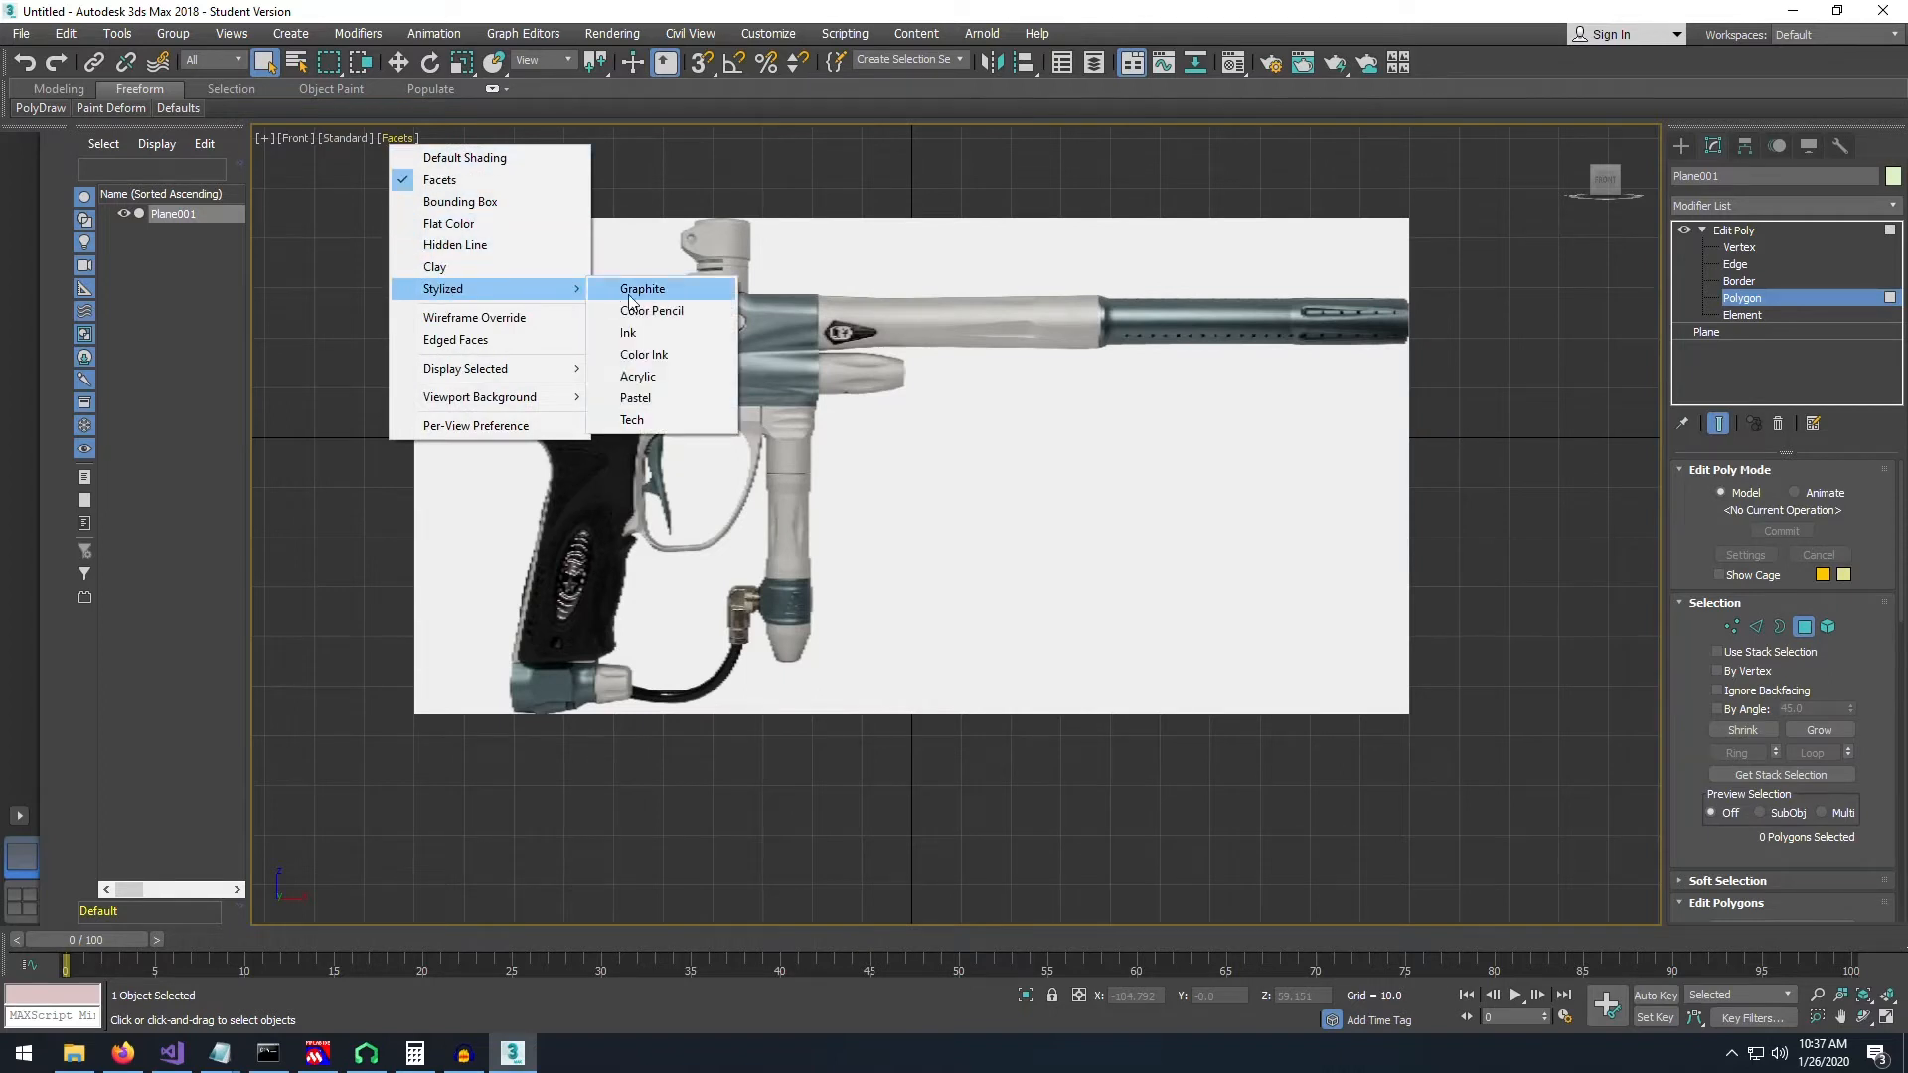
click(471, 339)
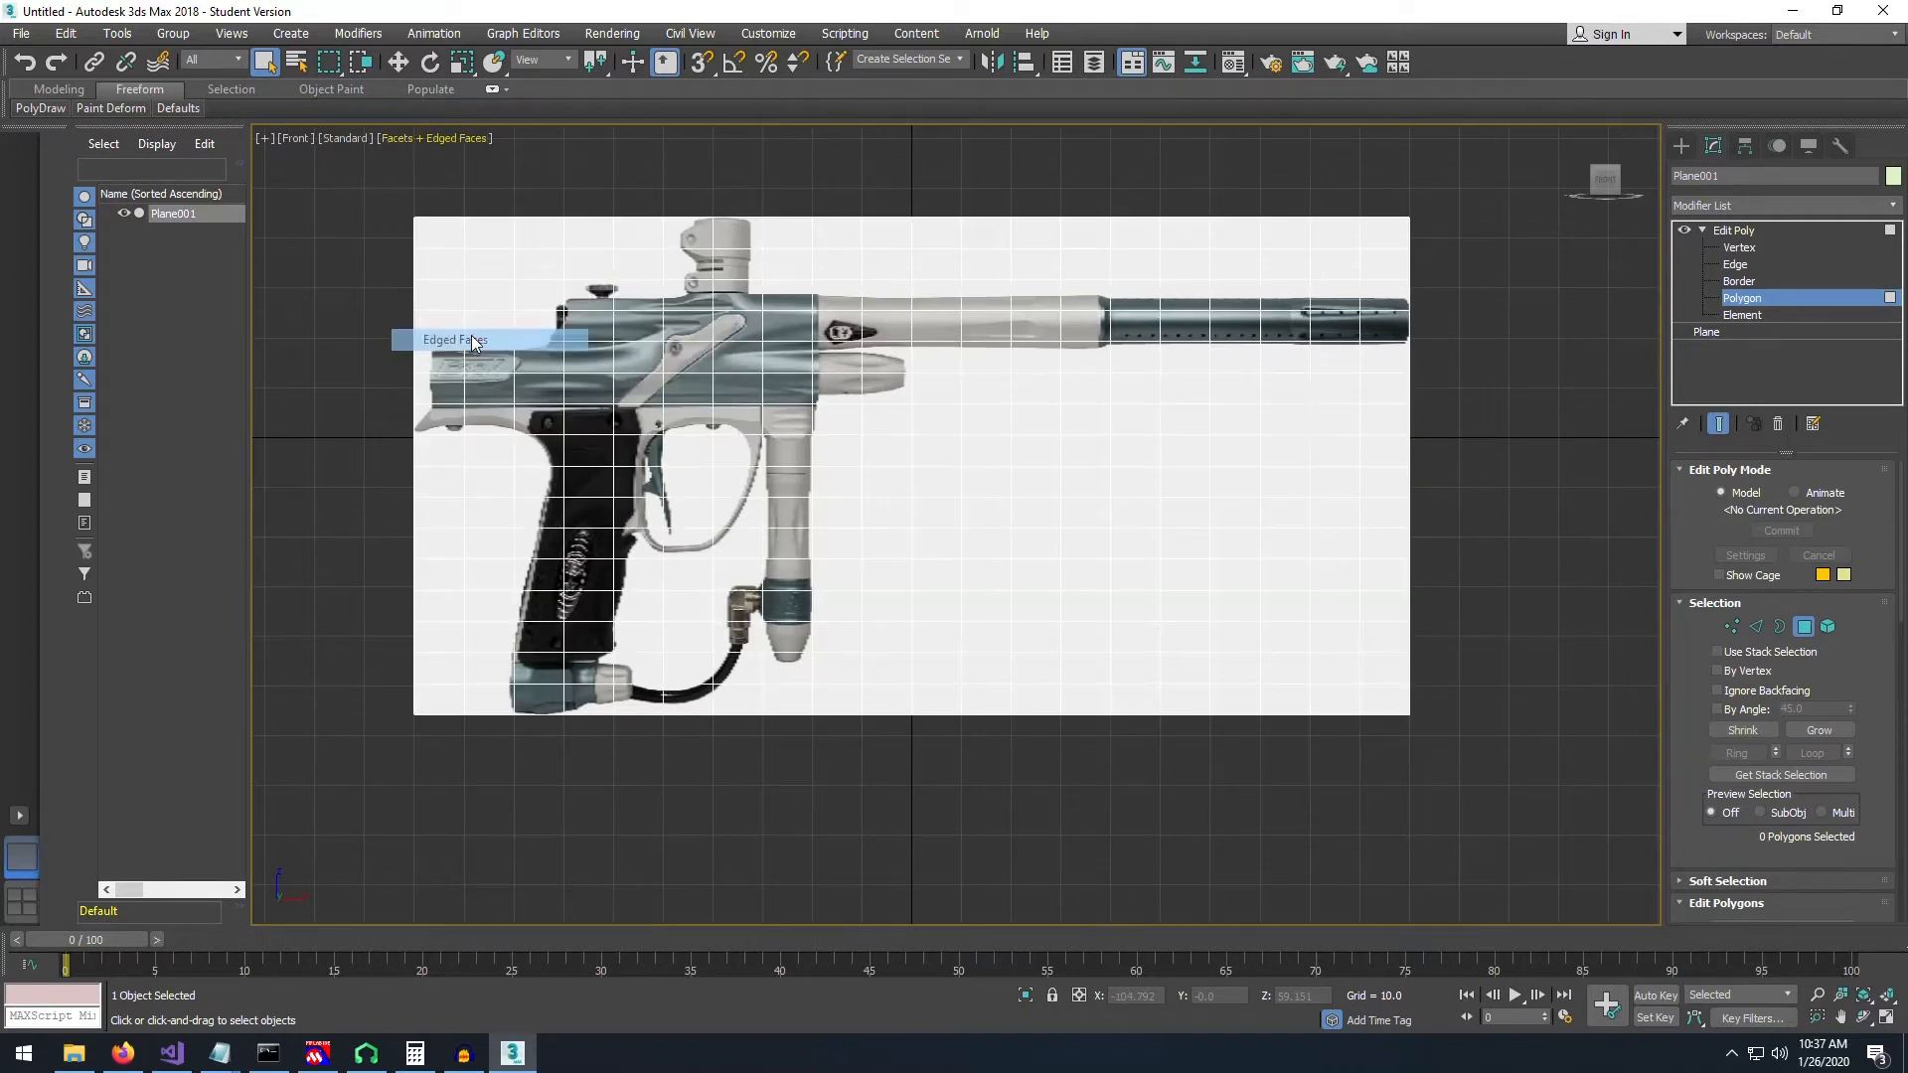
- Set the Front viewport back to Default Shading, keeping Edged Faces on
click(444, 139)
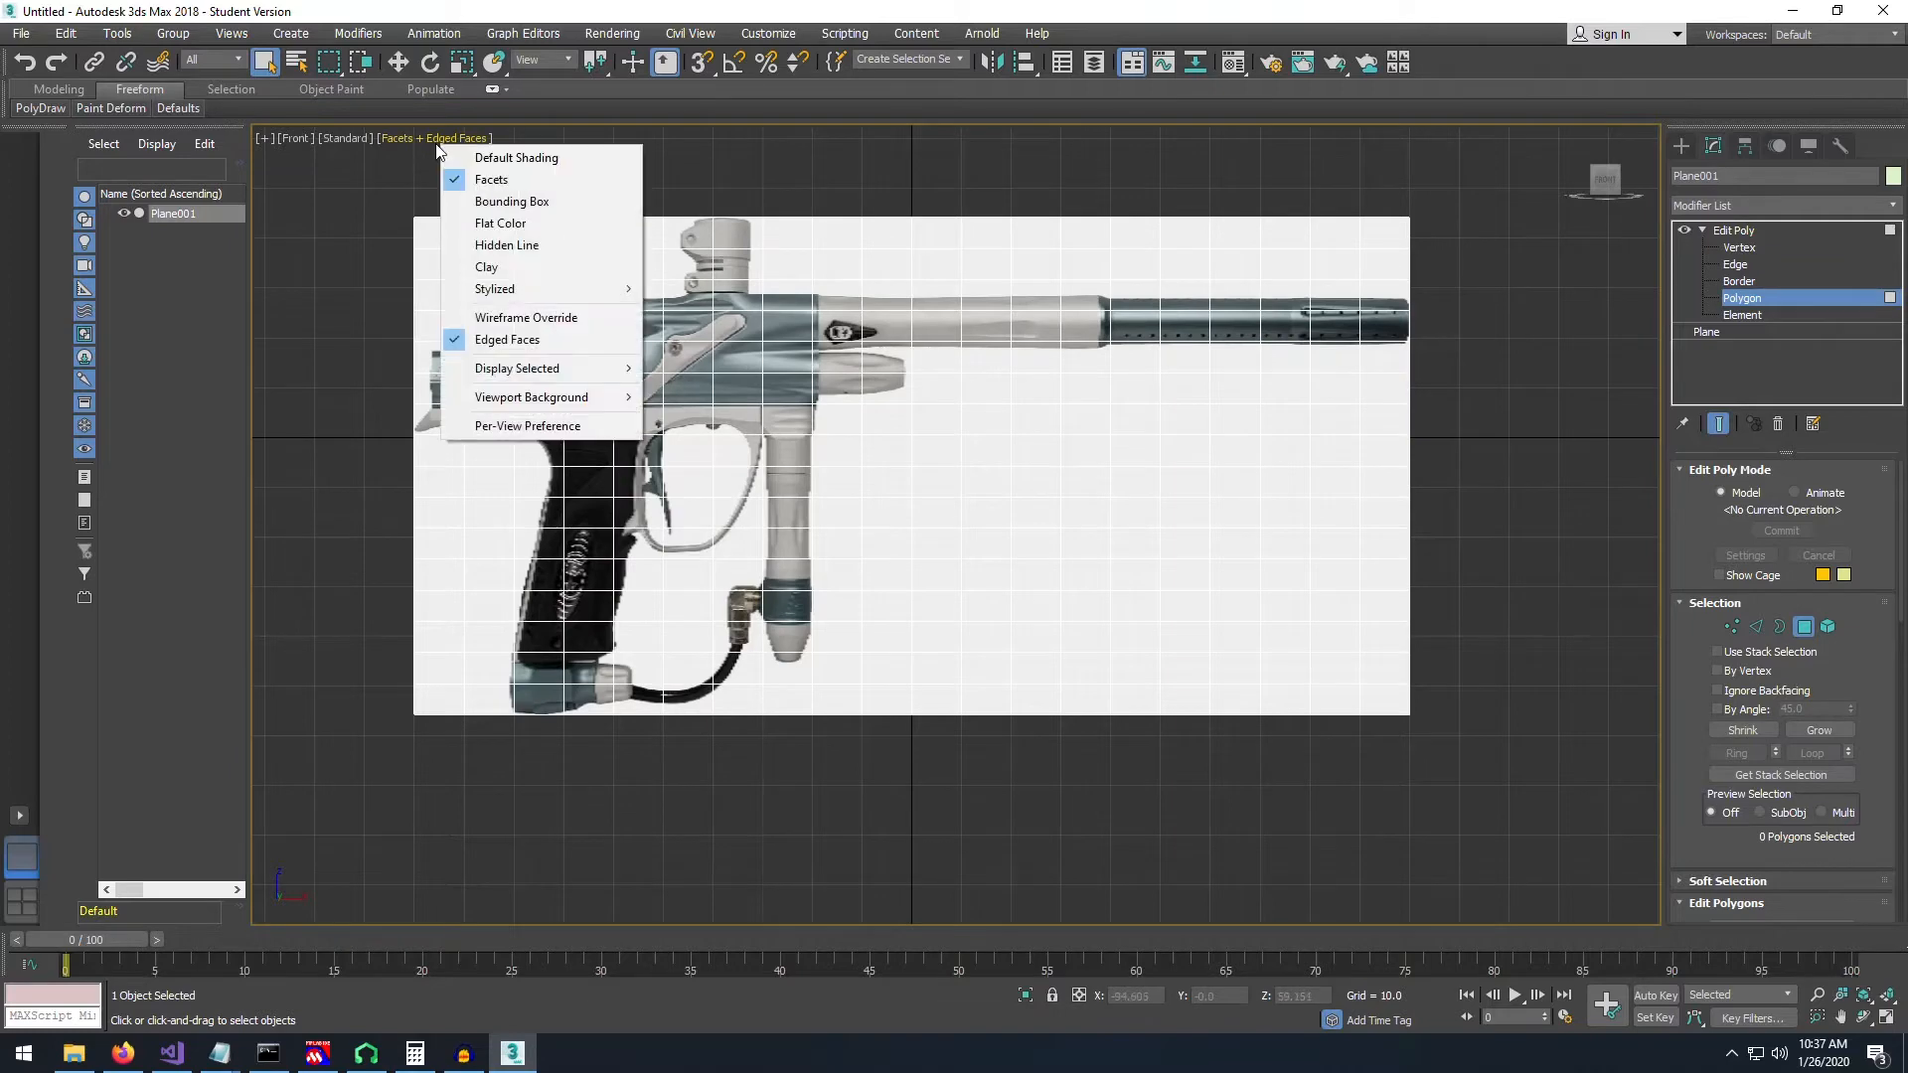
click(503, 182)
click(445, 136)
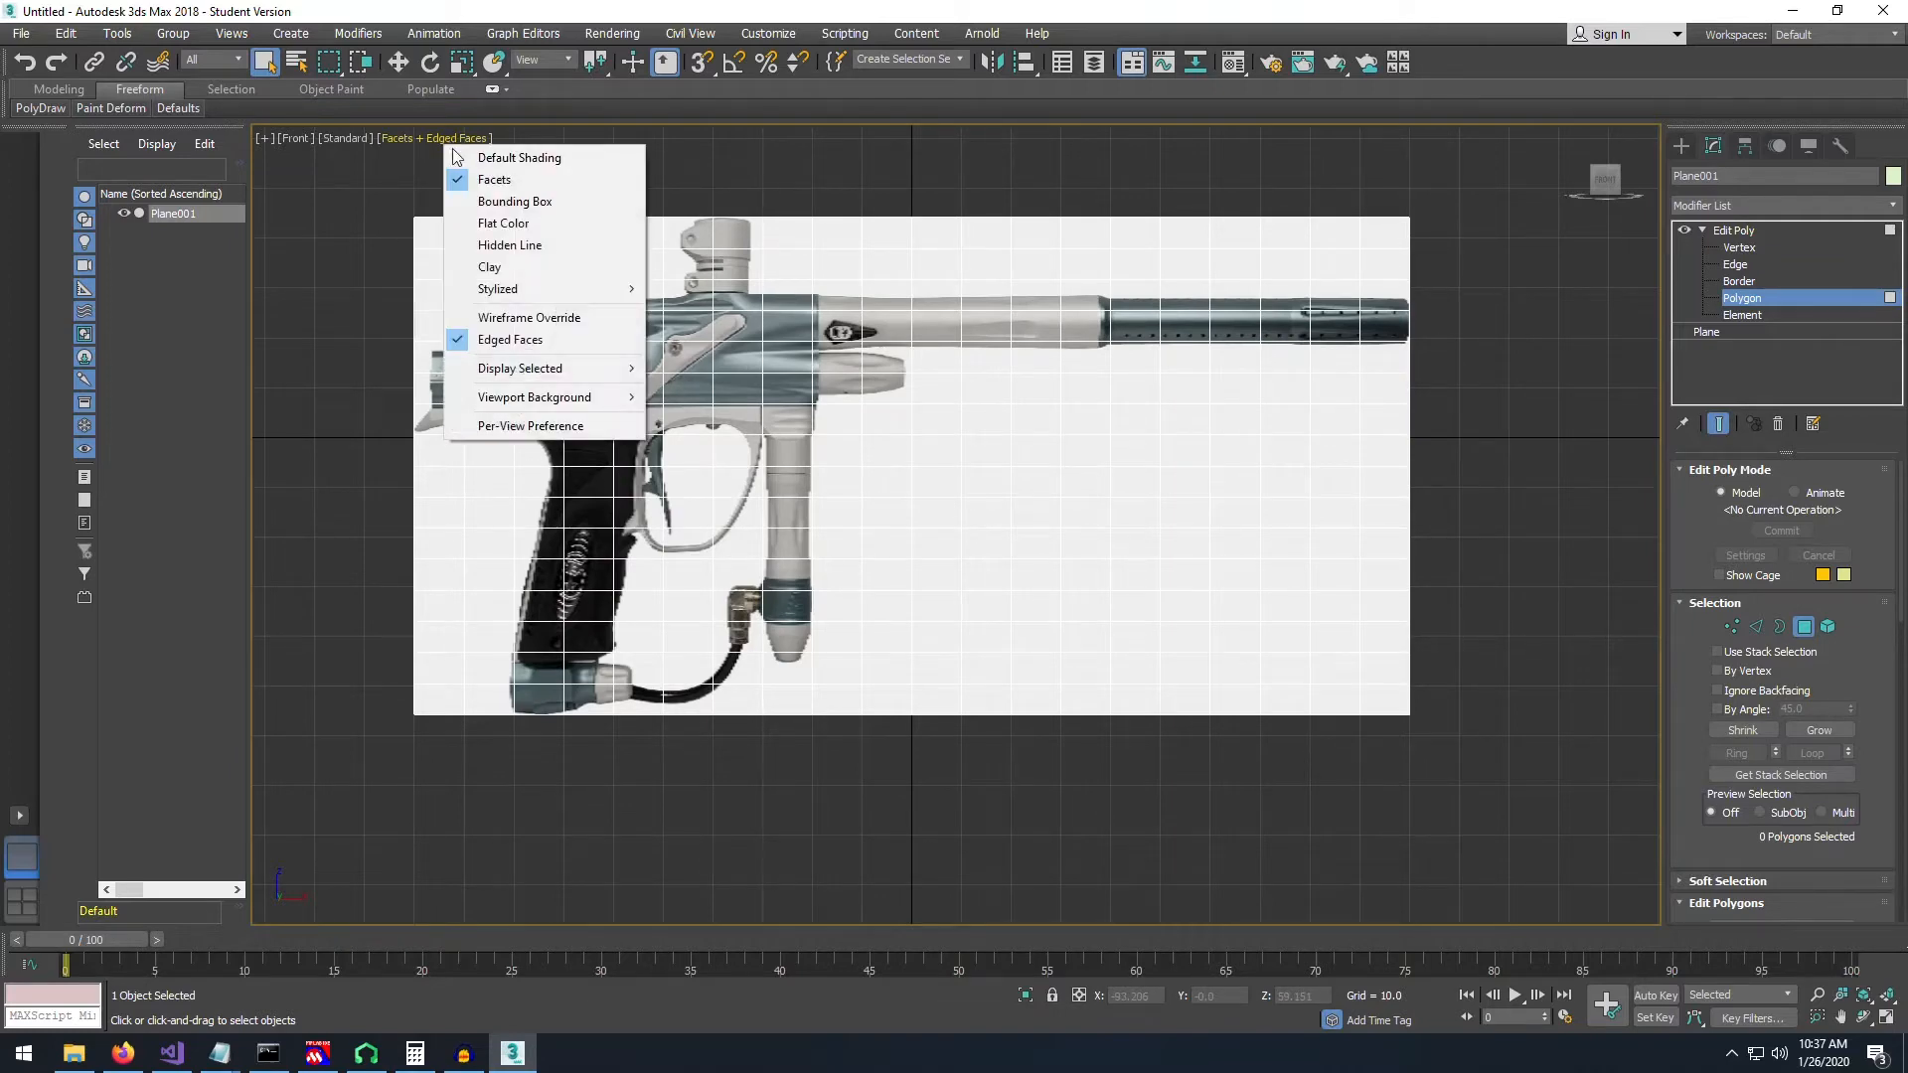
click(475, 178)
click(443, 138)
click(462, 147)
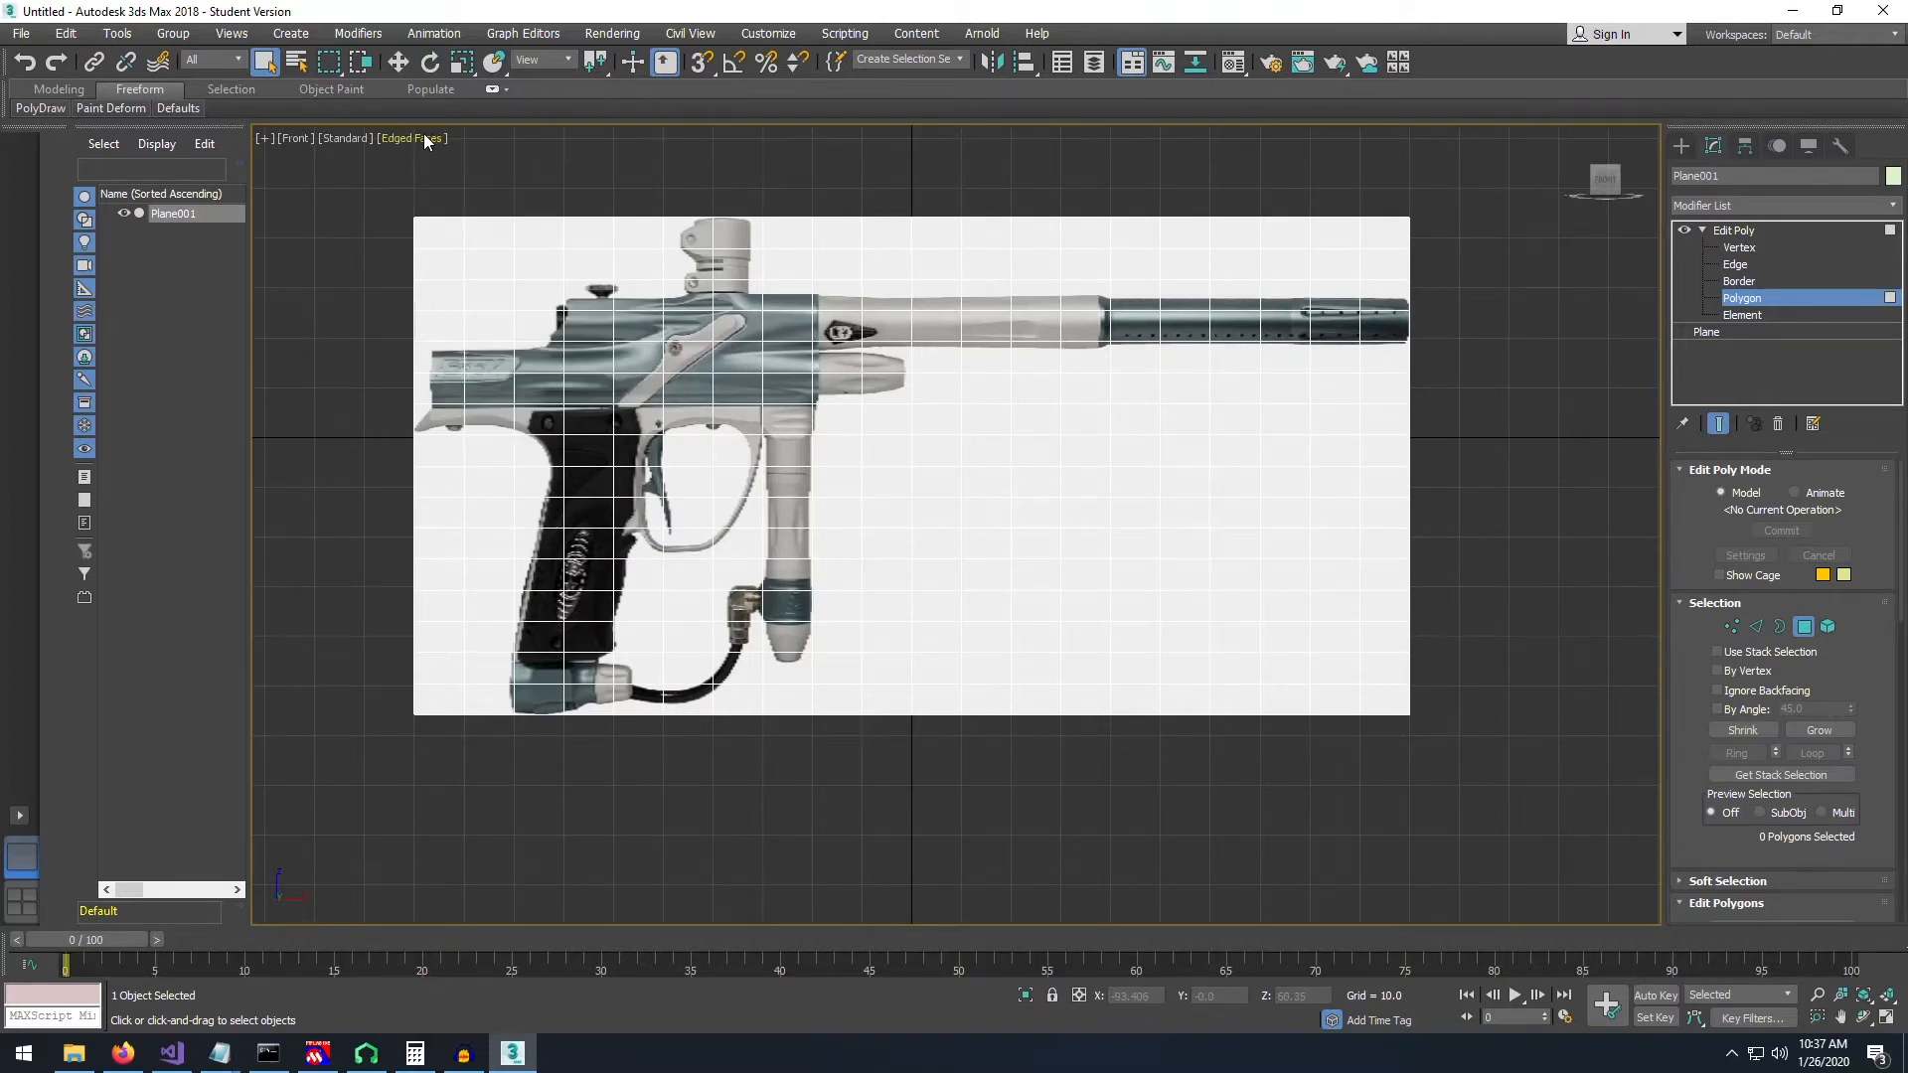
click(420, 139)
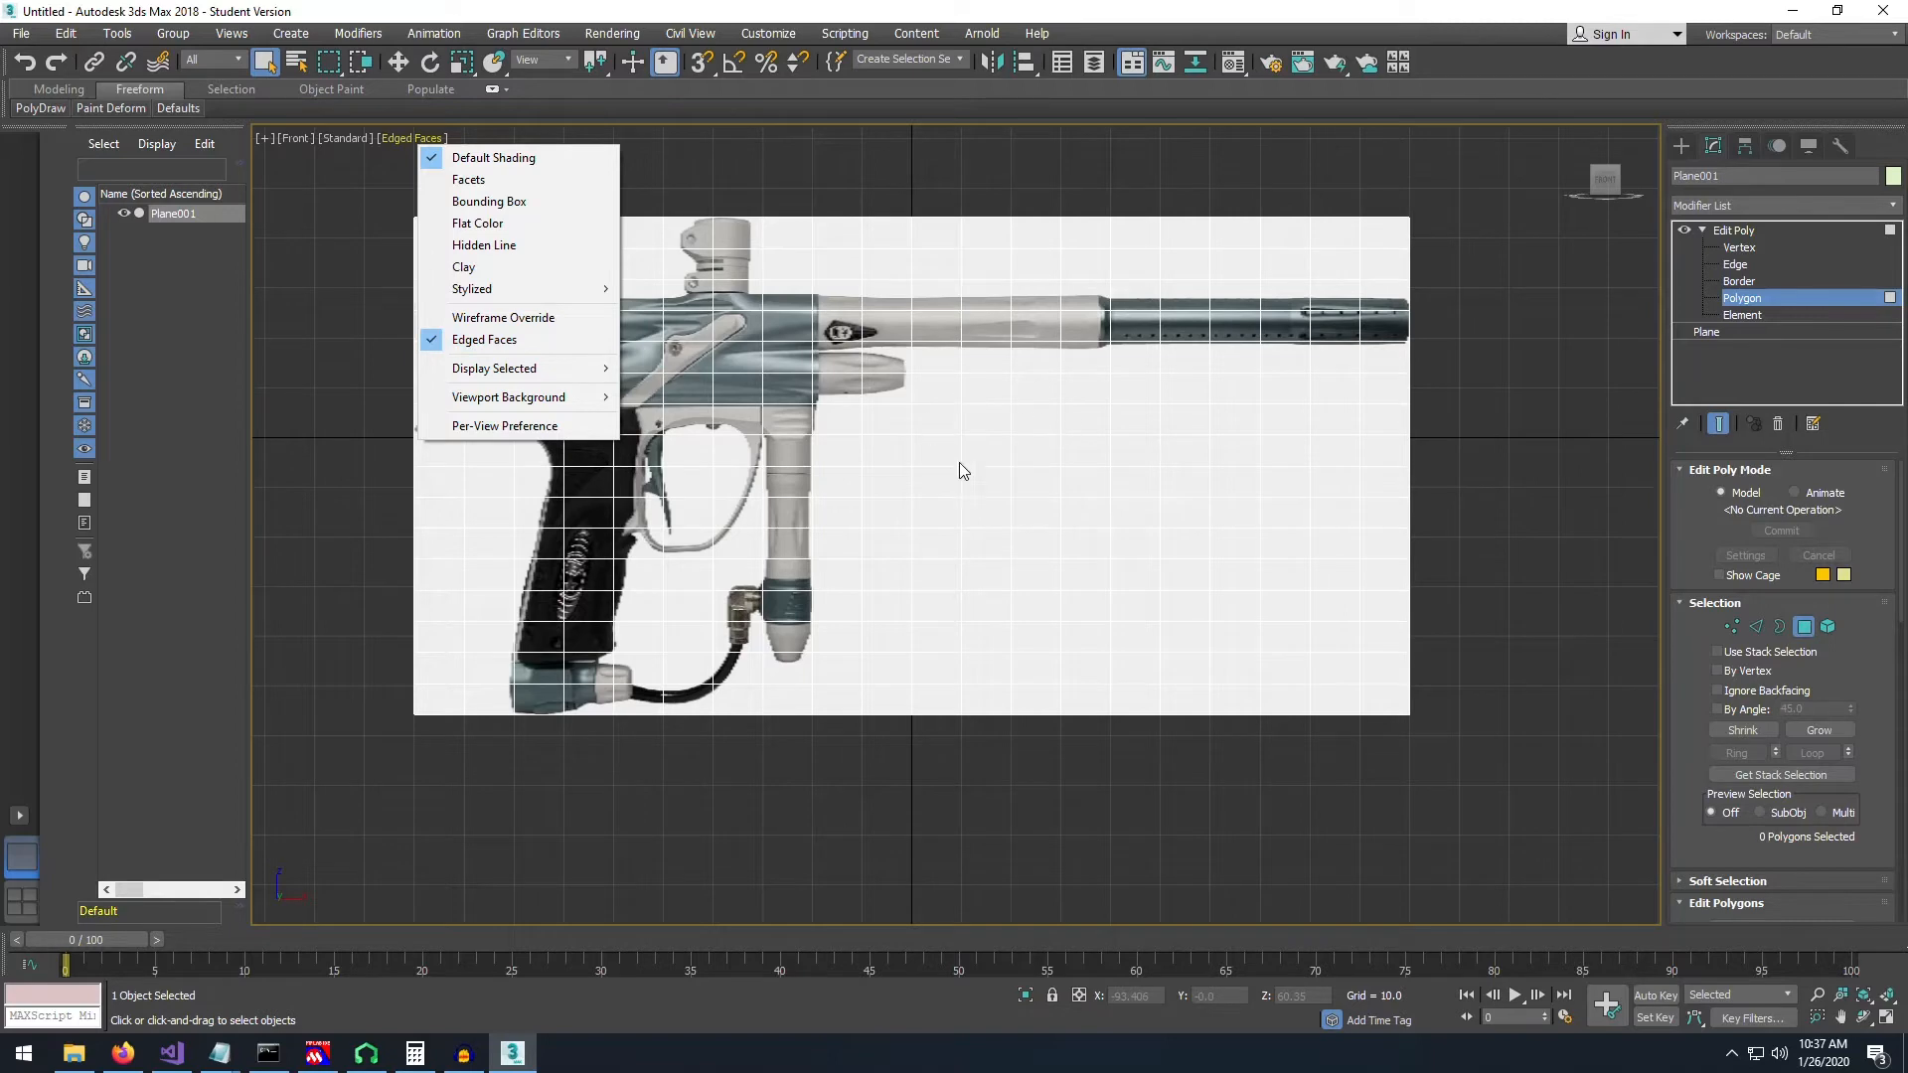
click(400, 138)
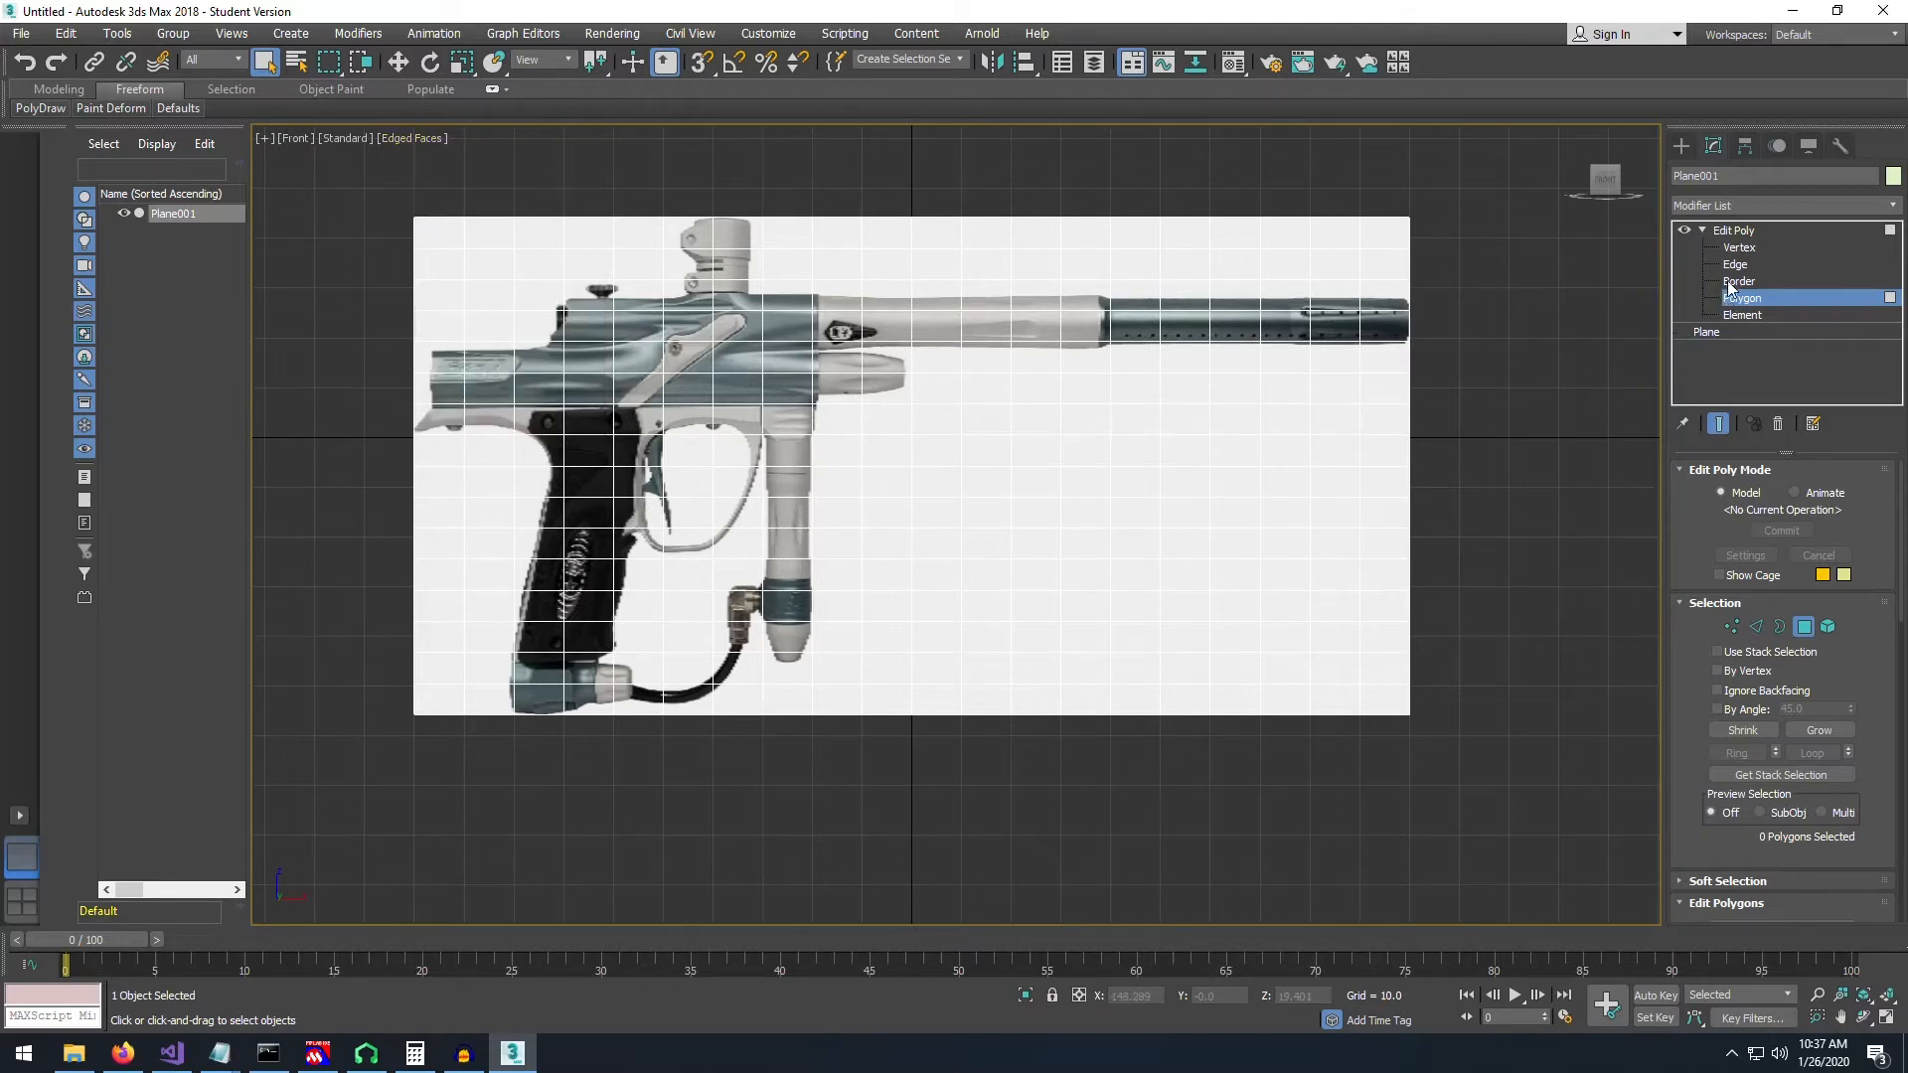
- Select single polygons one after another in the blank area below the barrel
click(1186, 480)
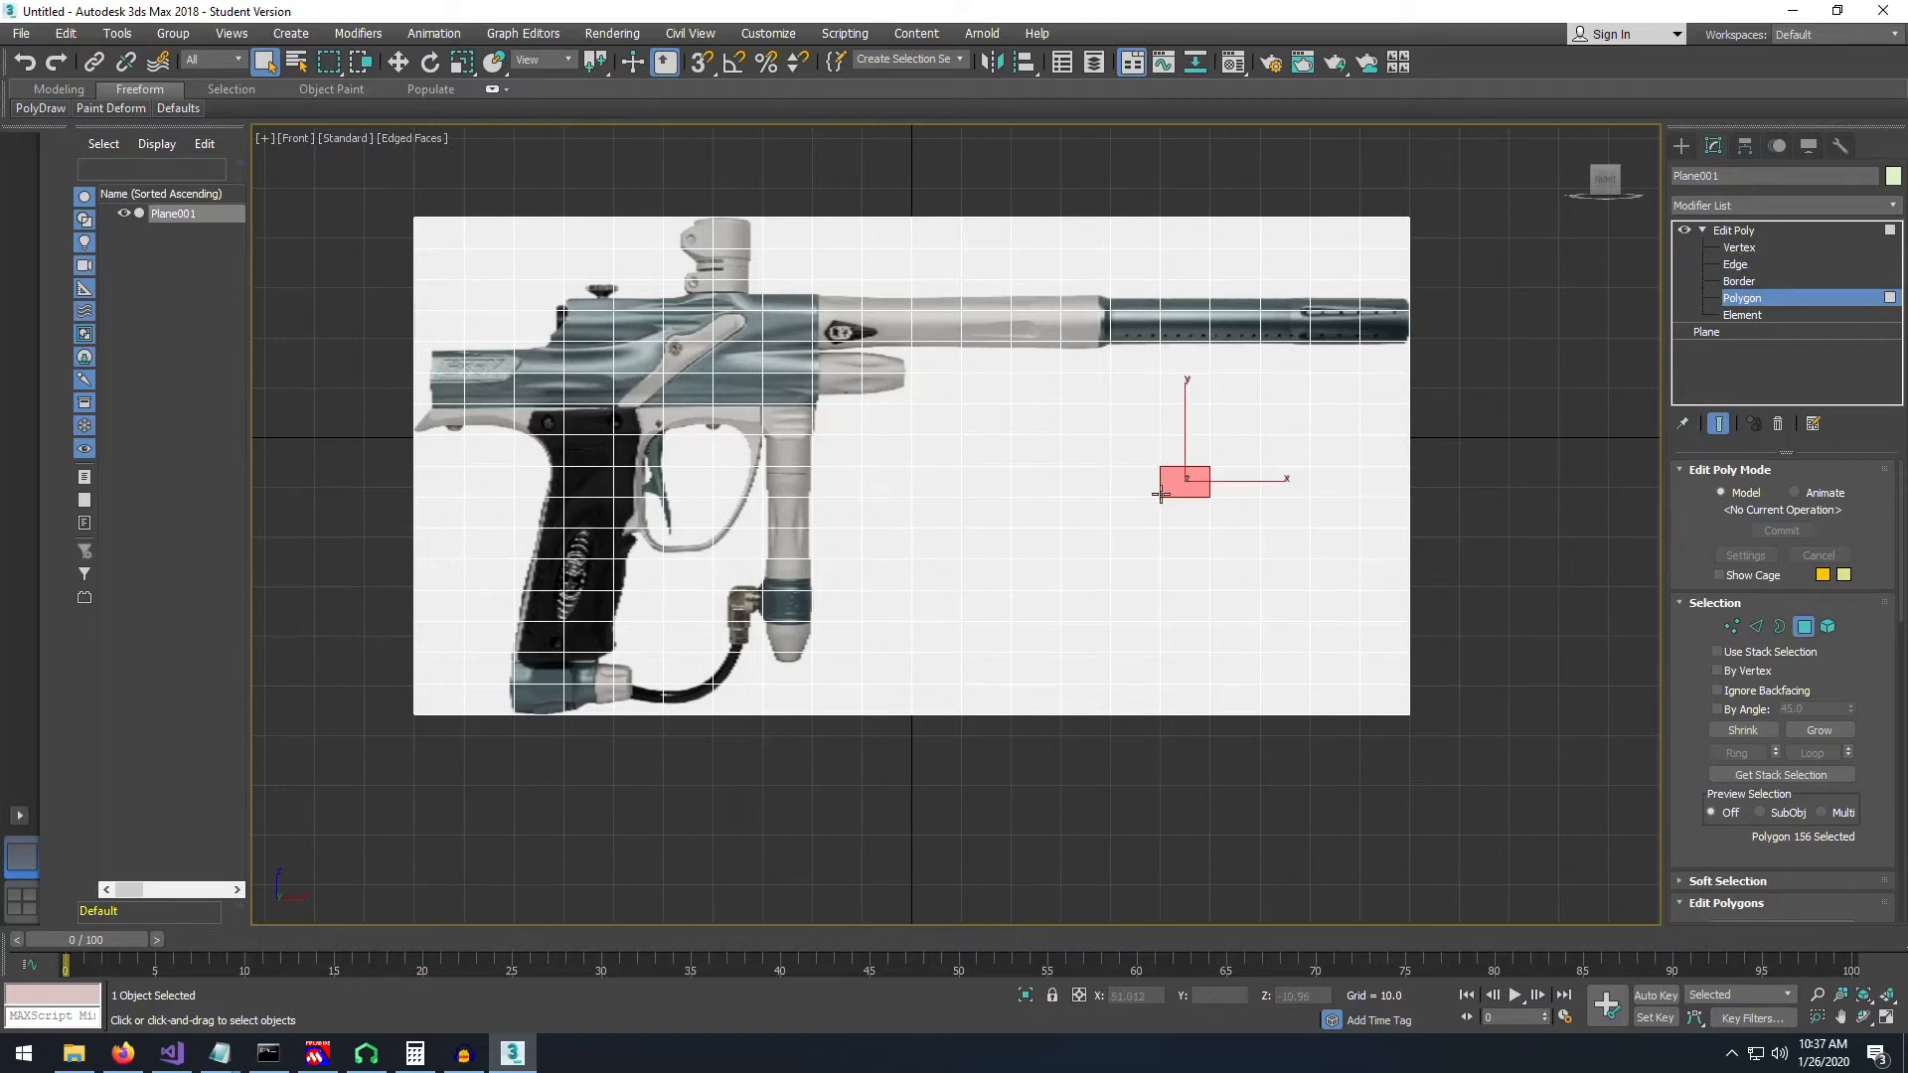
click(1119, 492)
click(1071, 492)
click(1038, 520)
click(1033, 485)
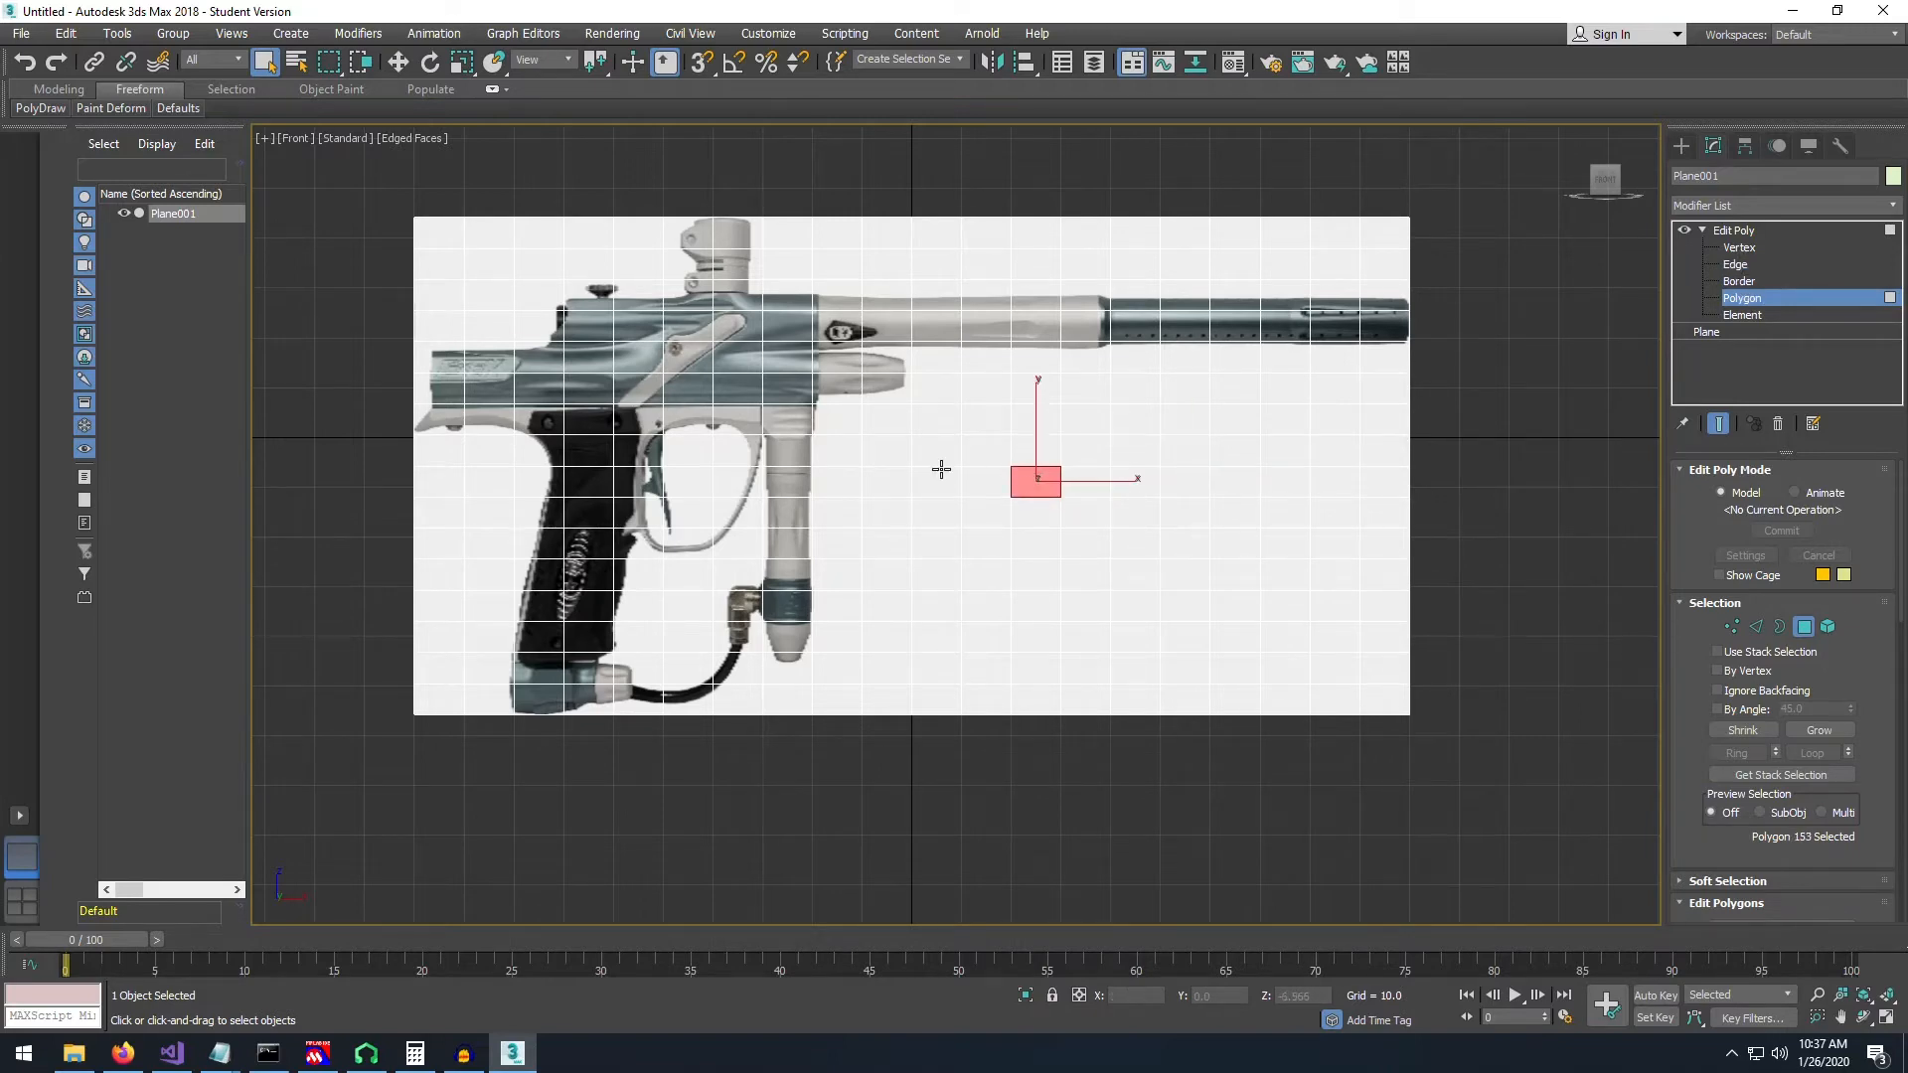
click(940, 475)
click(928, 532)
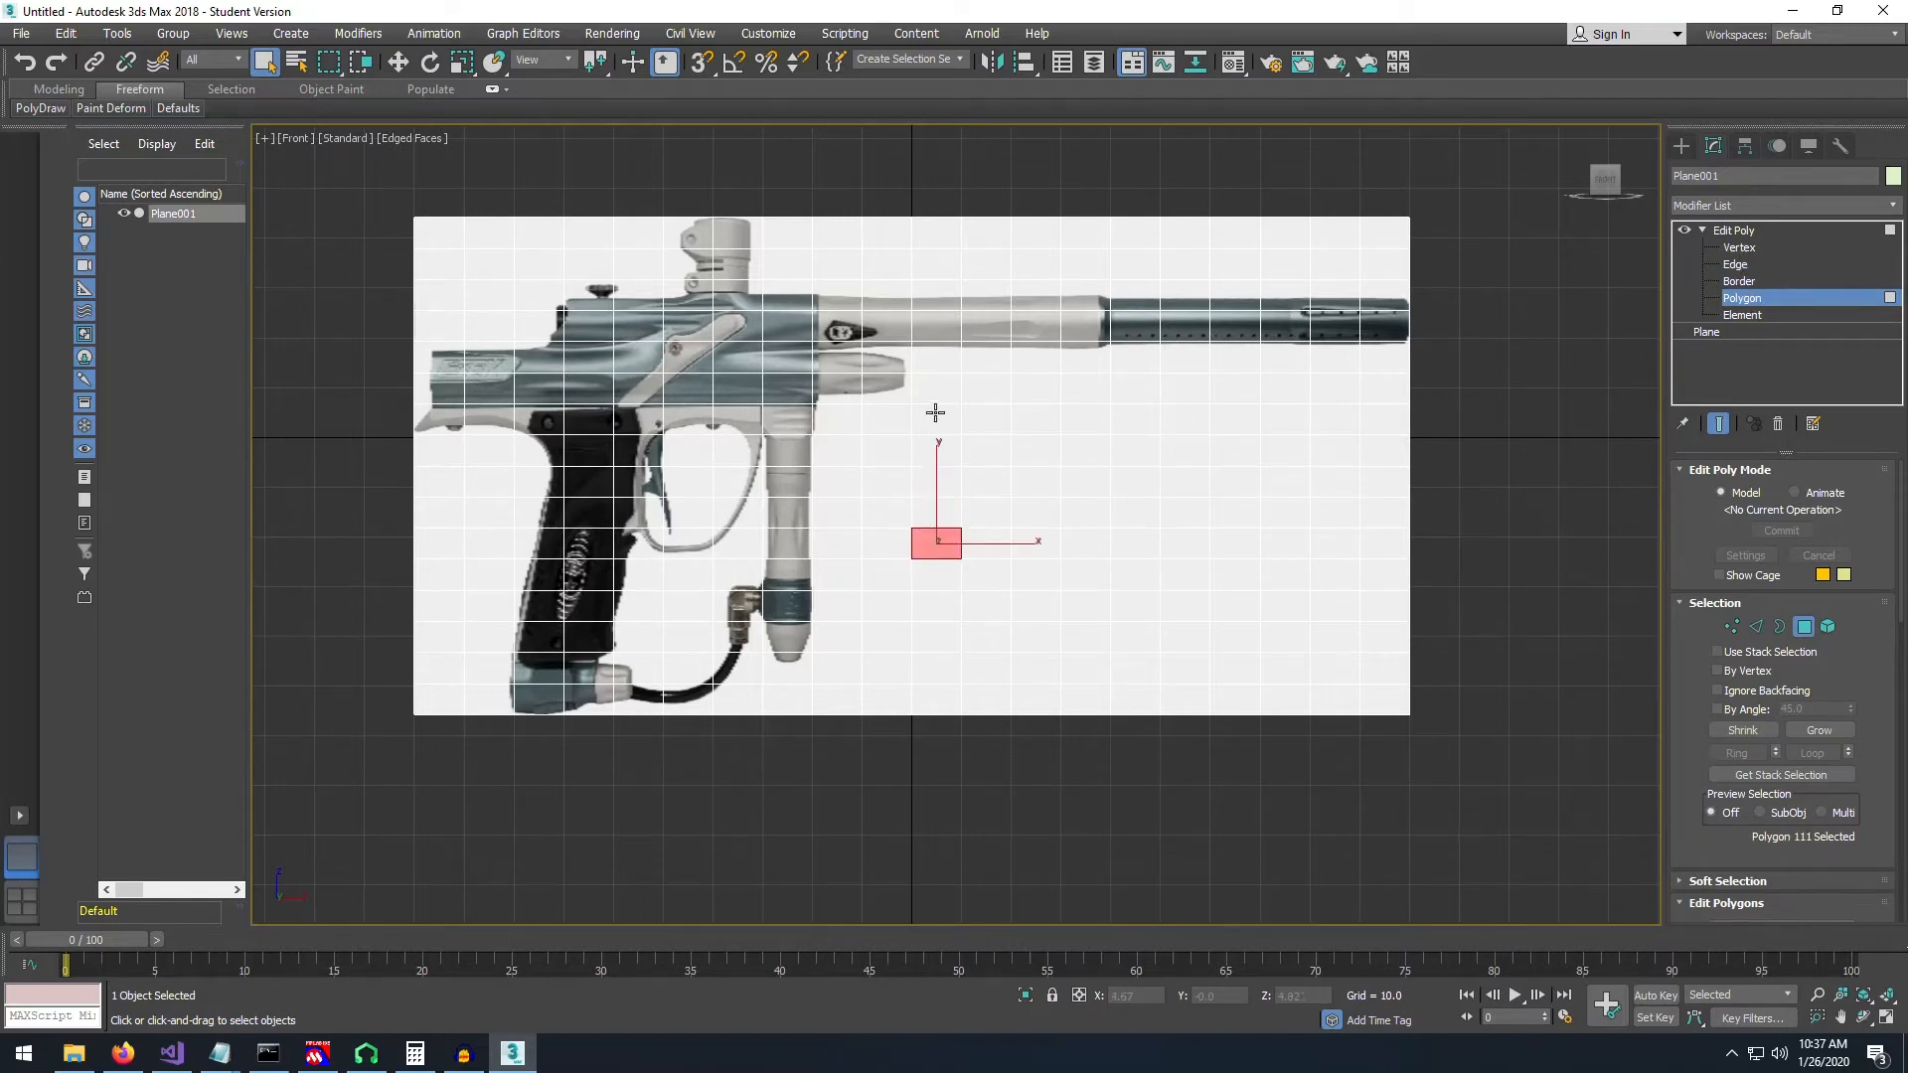
- Select the block of blank polygons below the barrel, from the plane's midline to its outer edge, and delete it
drag(1460, 757, 1302, 656)
click(1462, 749)
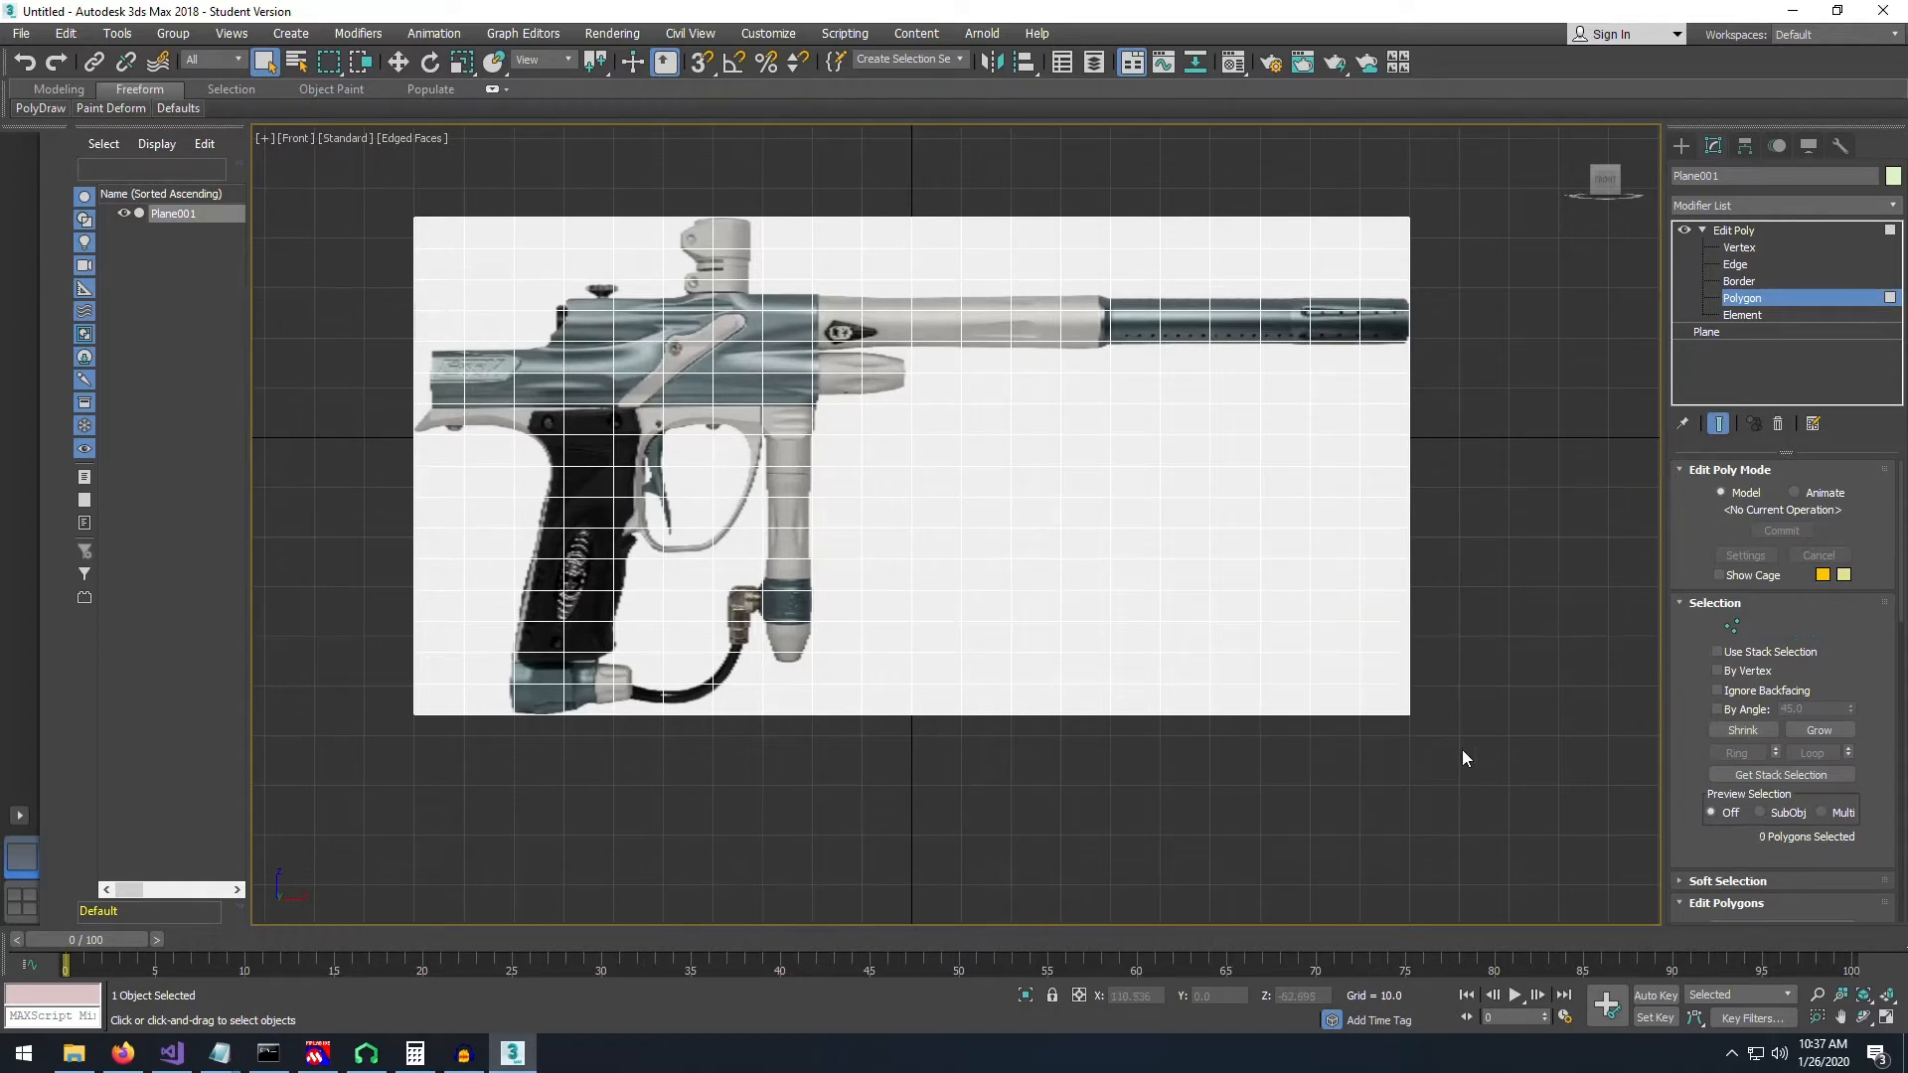
drag(1446, 744, 918, 398)
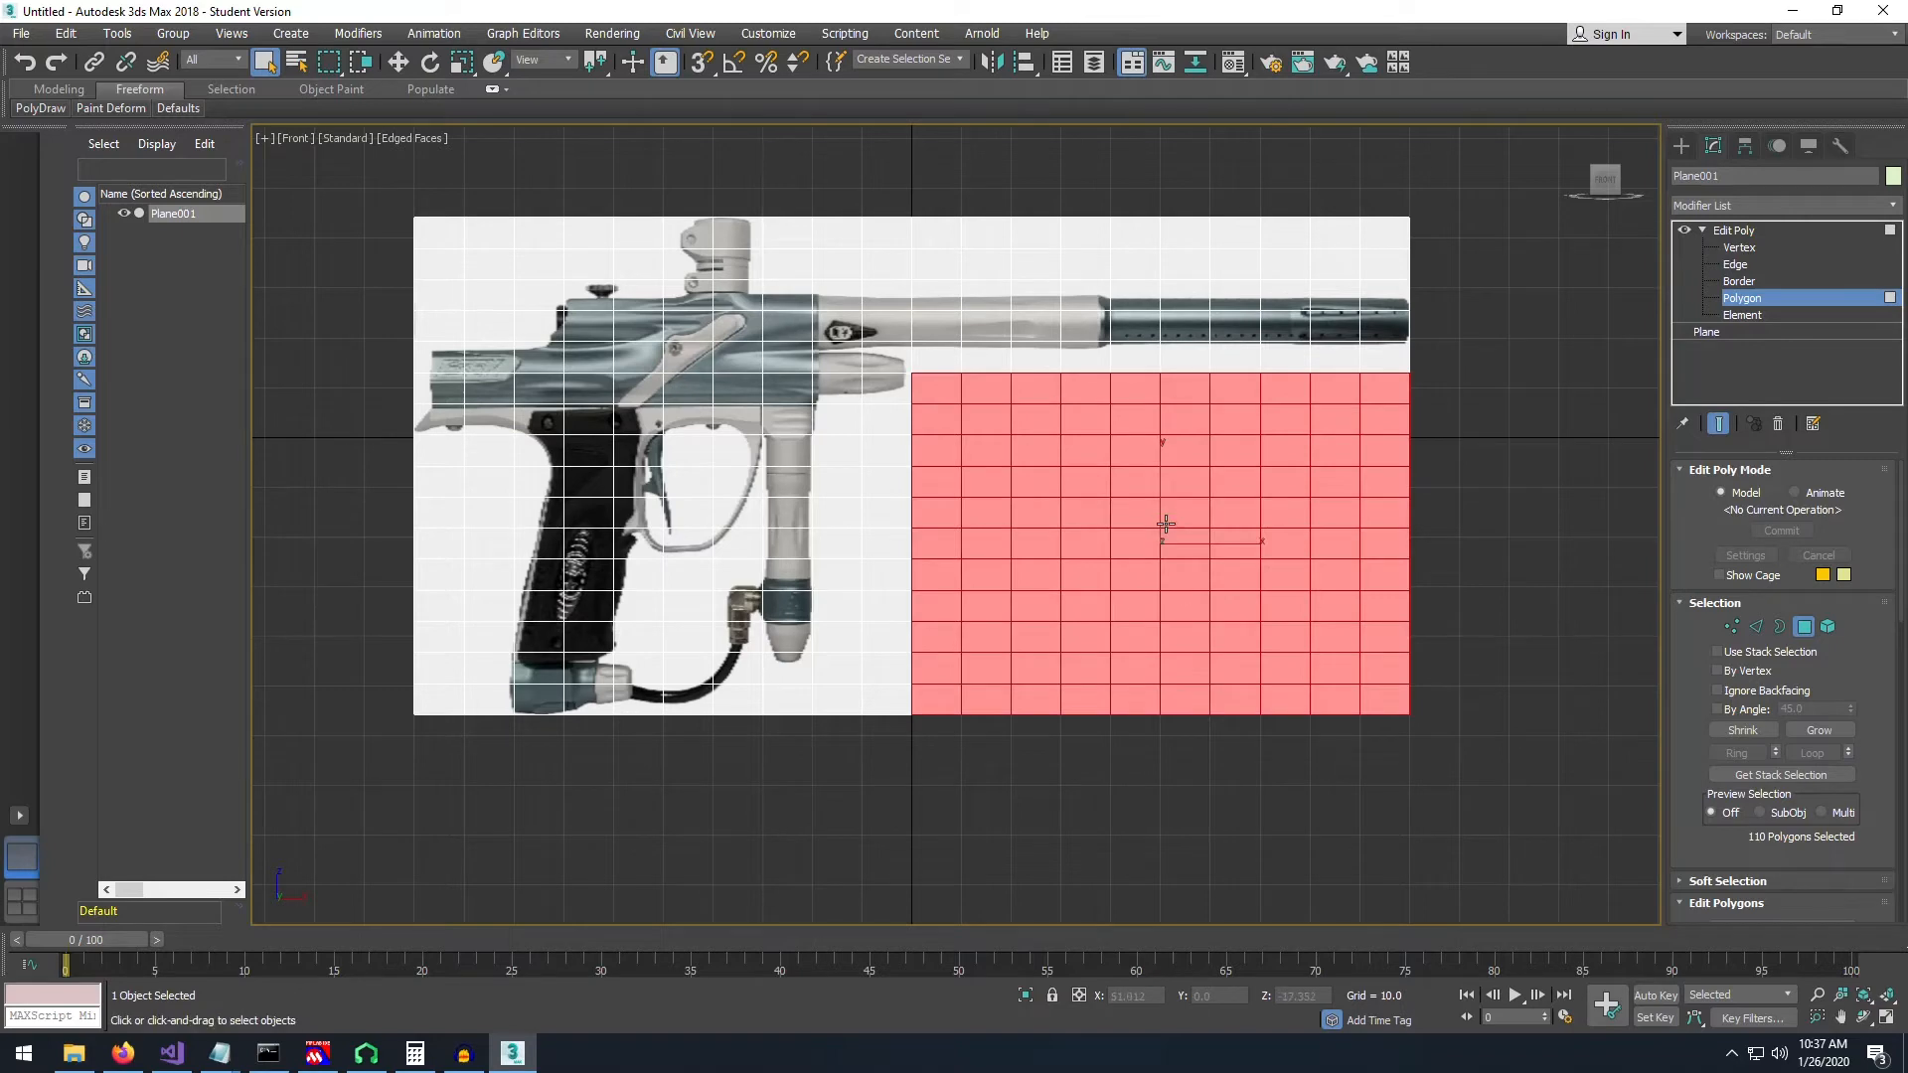
key(Delete)
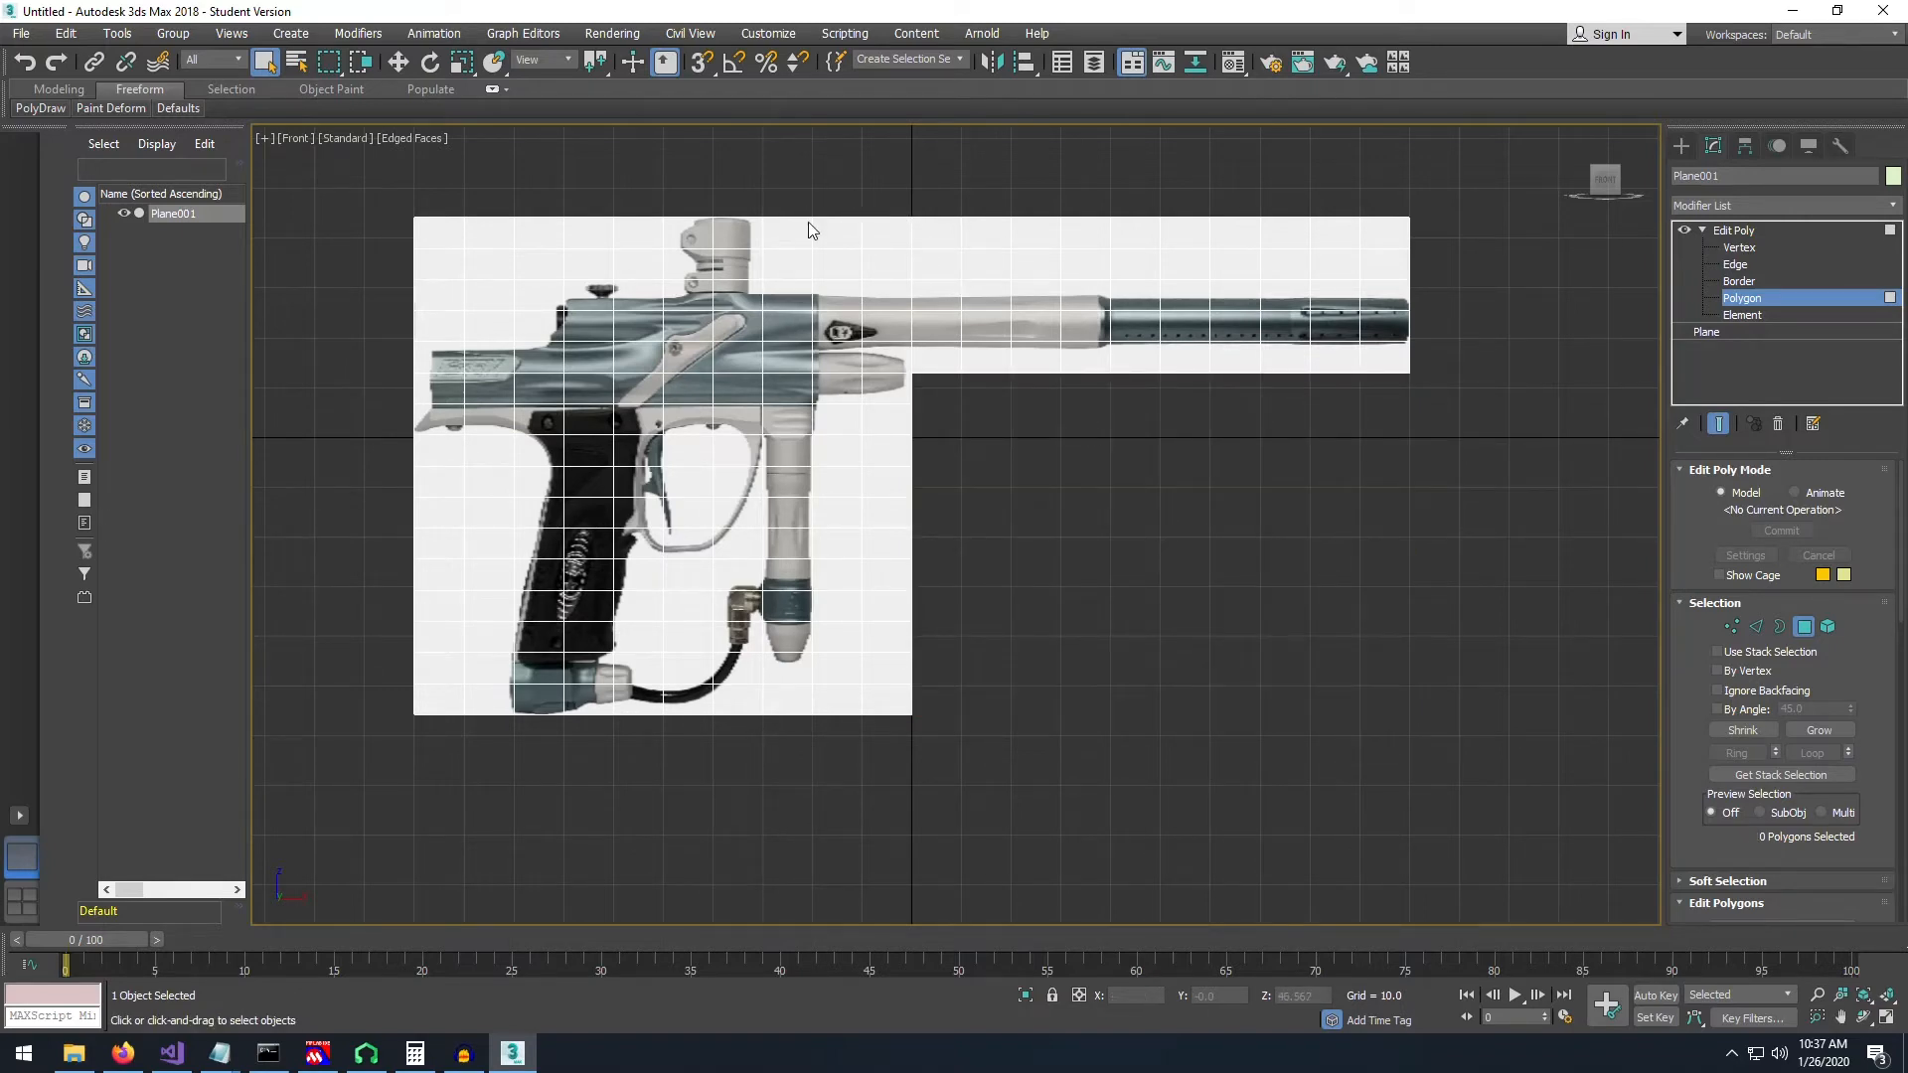
- Delete the blank polygons in the top two rows on both sides of the feed neck
drag(809, 222, 1431, 255)
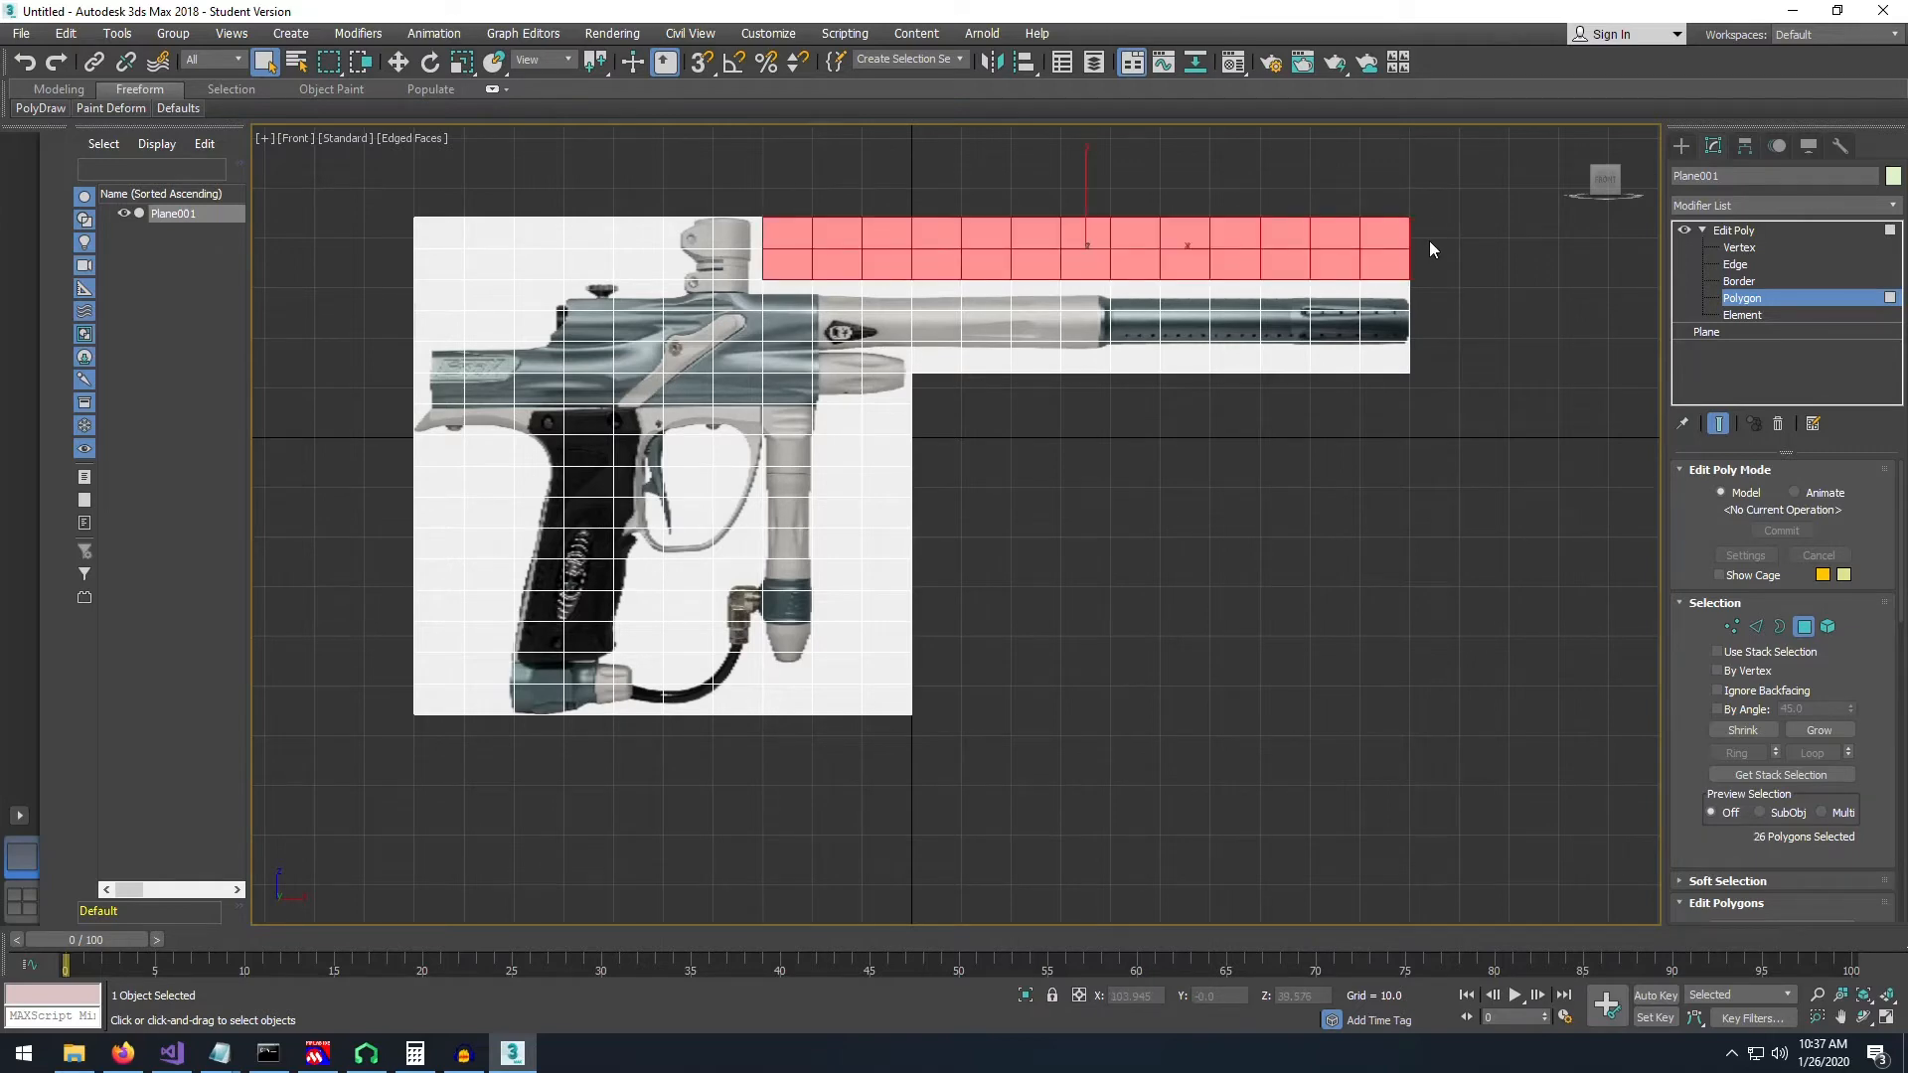
key(Delete)
drag(661, 277, 397, 208)
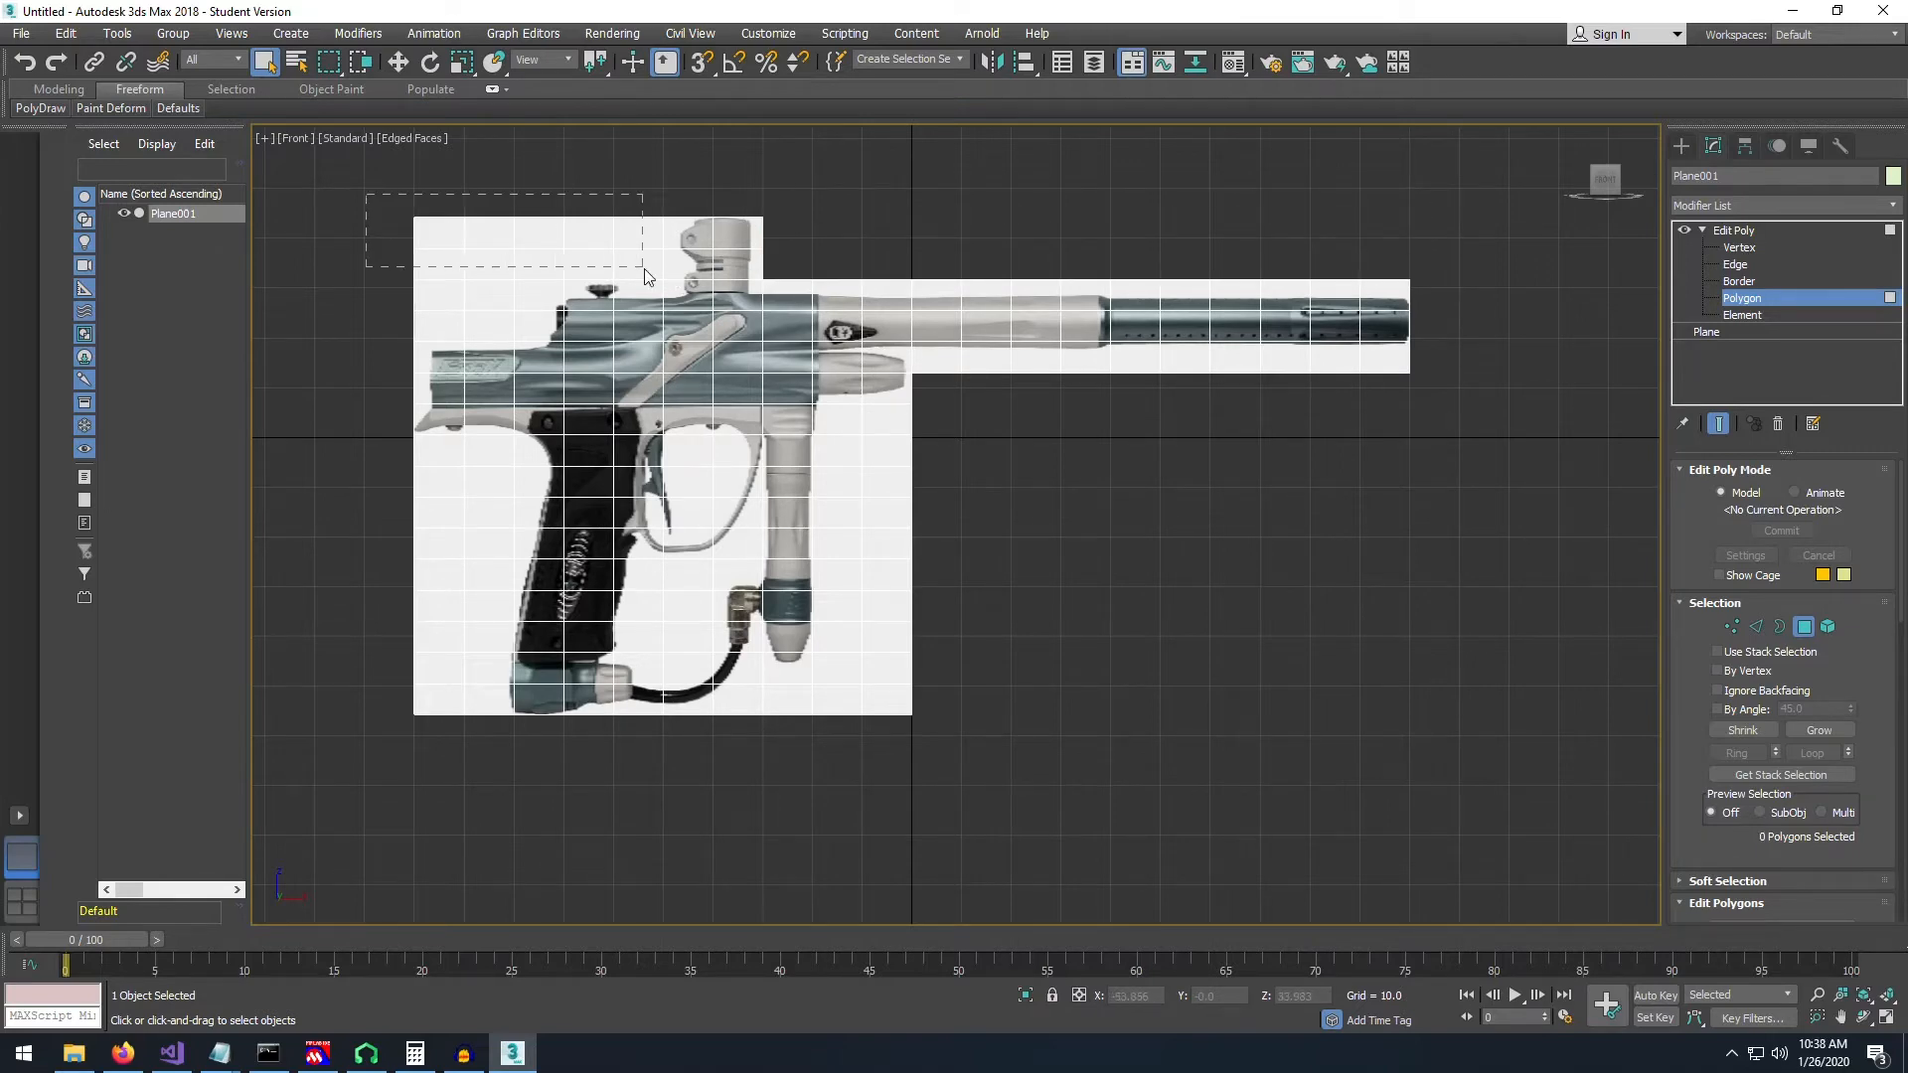
key(Delete)
- Delete the blank polygons in front of the vertical foregrip, below the body's front end
click(838, 423)
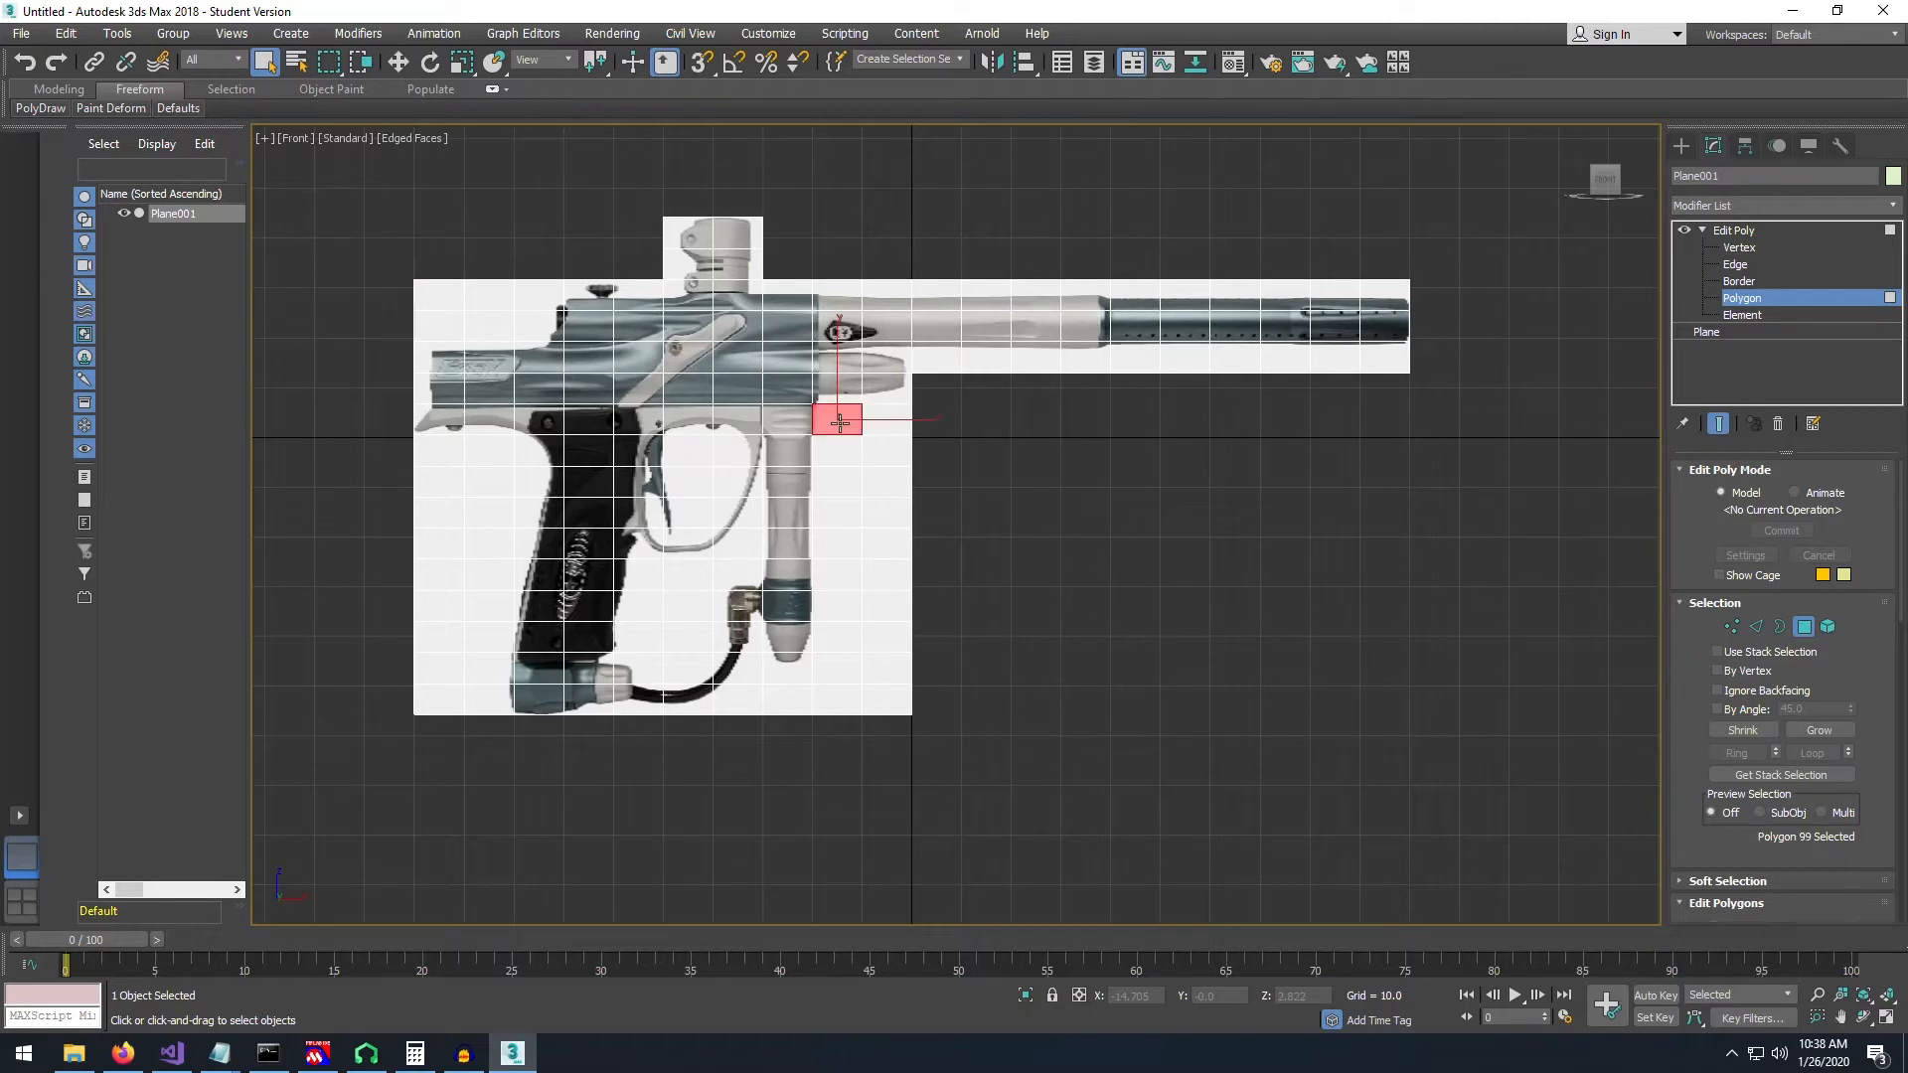
drag(839, 424, 939, 724)
key(Delete)
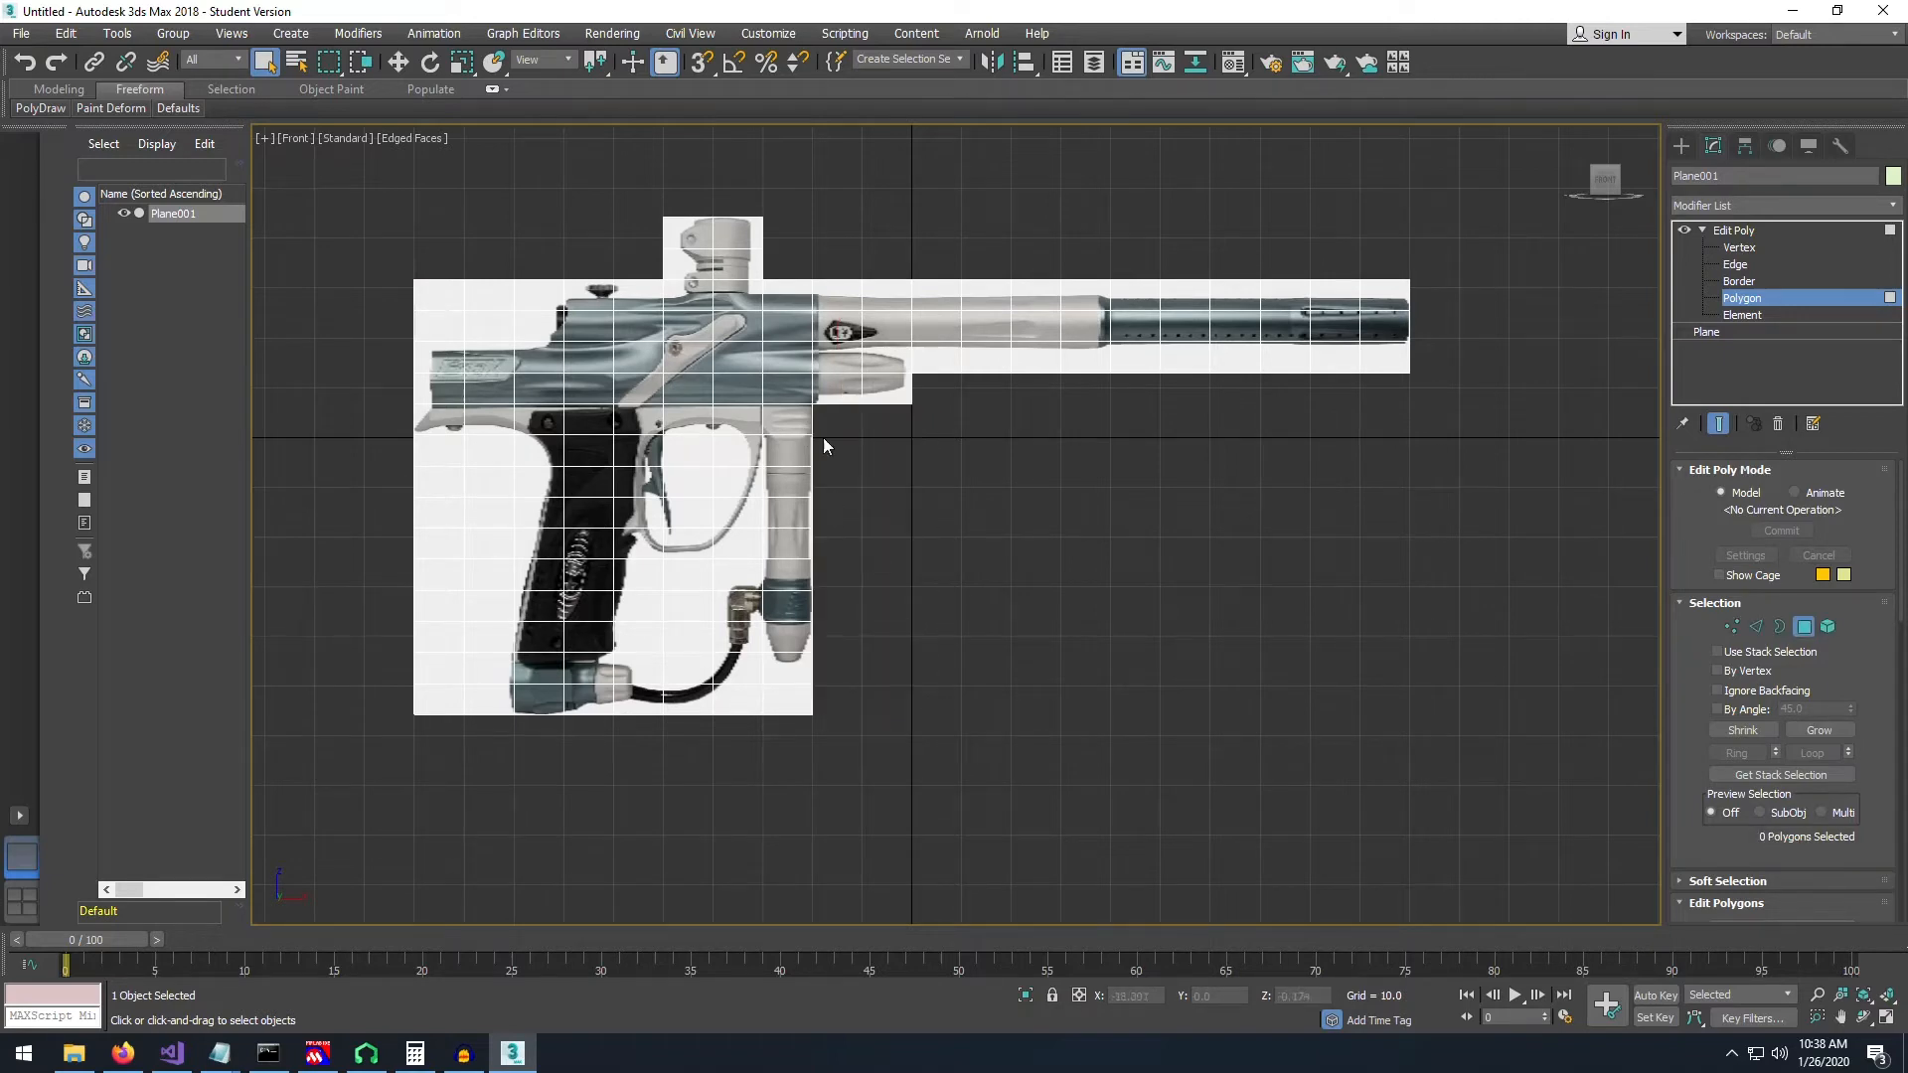
- Delete the two columns of blank polygons behind the grip and the six blank ones above the lower rear body
drag(475, 738, 480, 737)
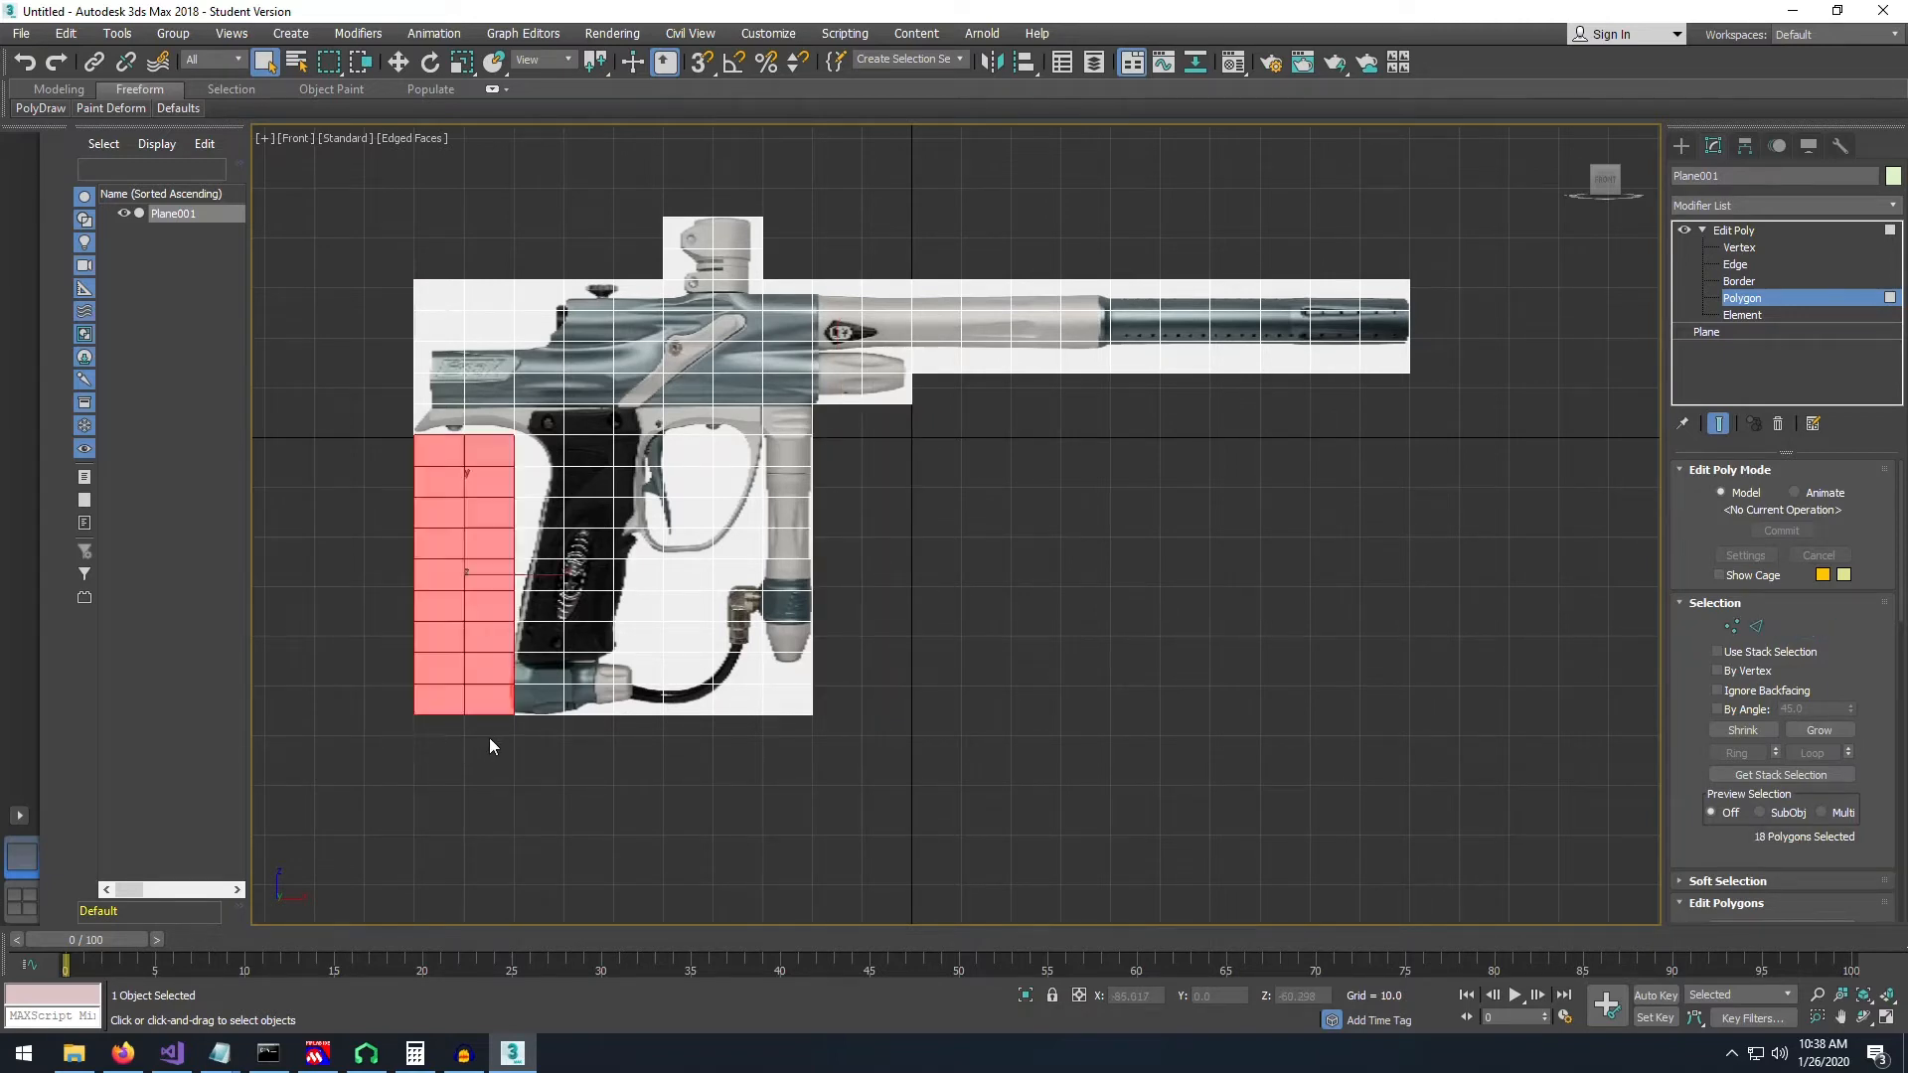
key(Delete)
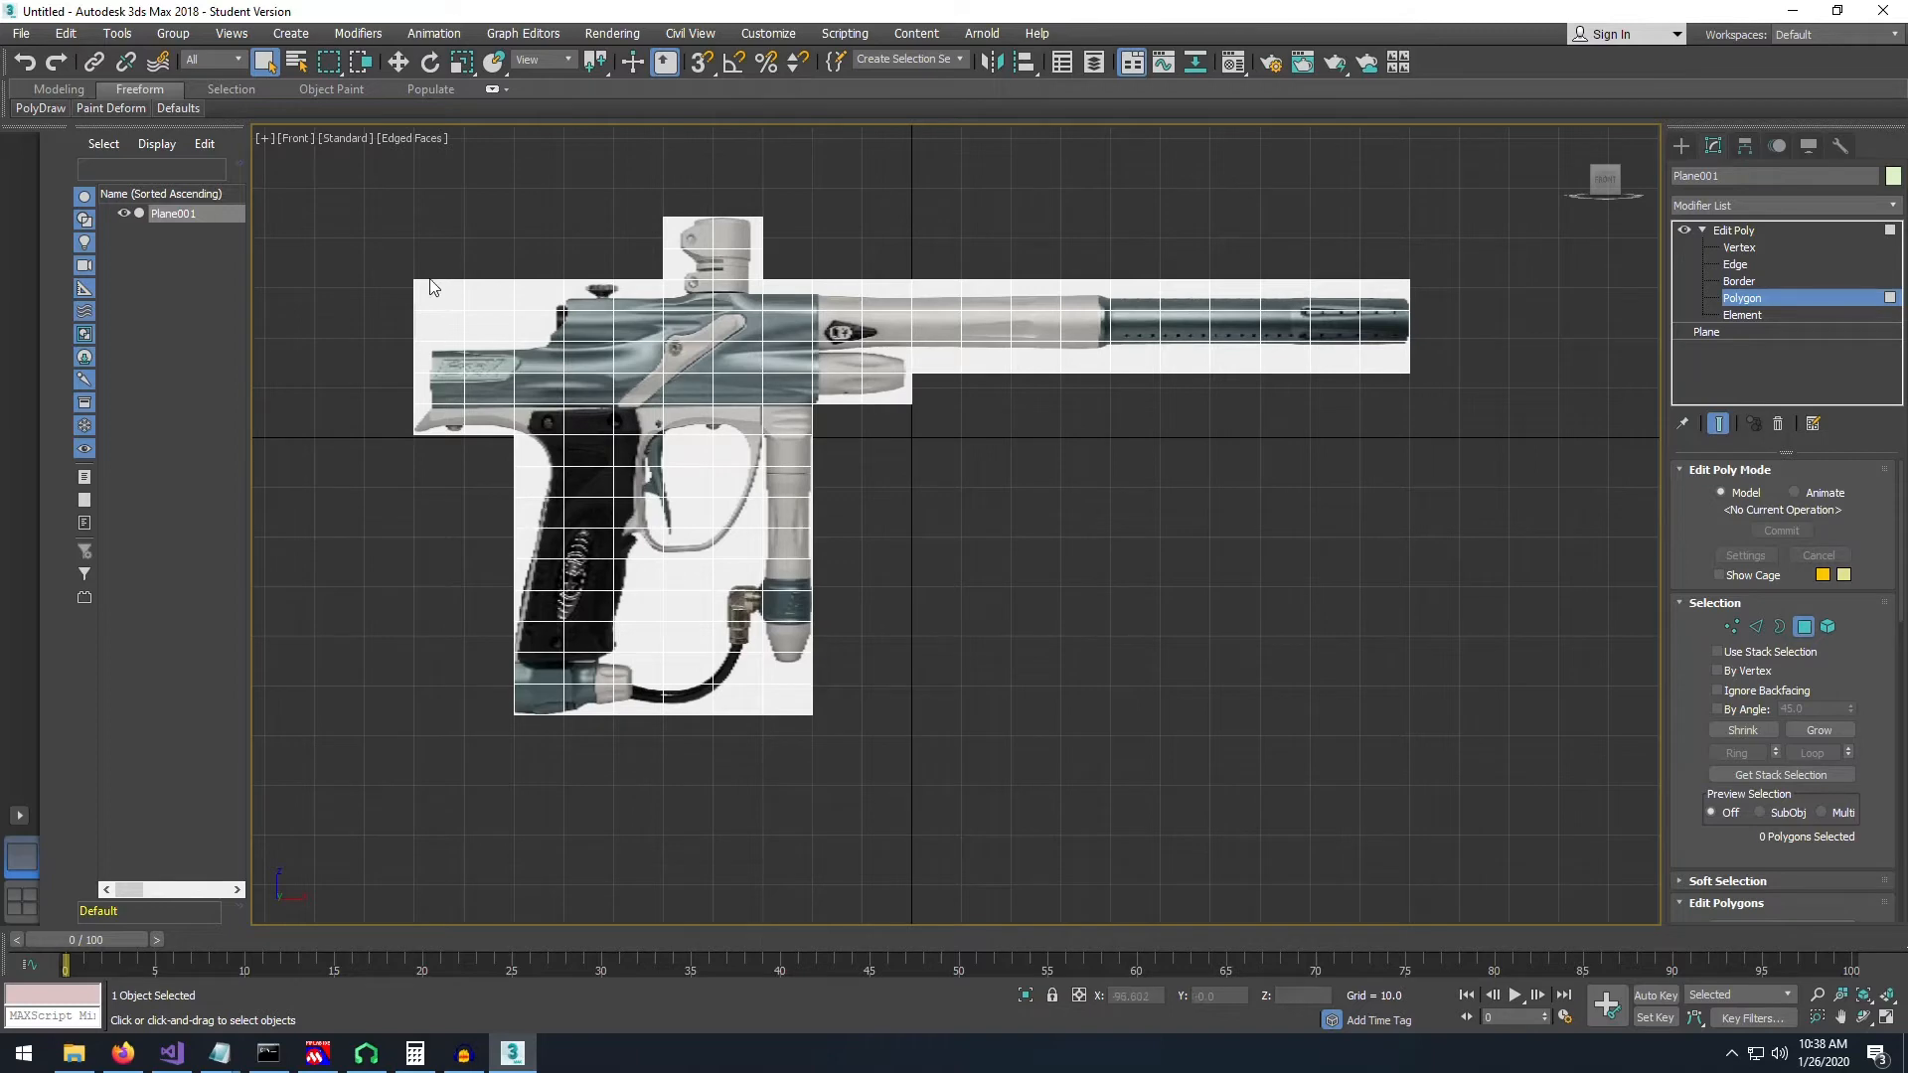
drag(534, 331, 535, 330)
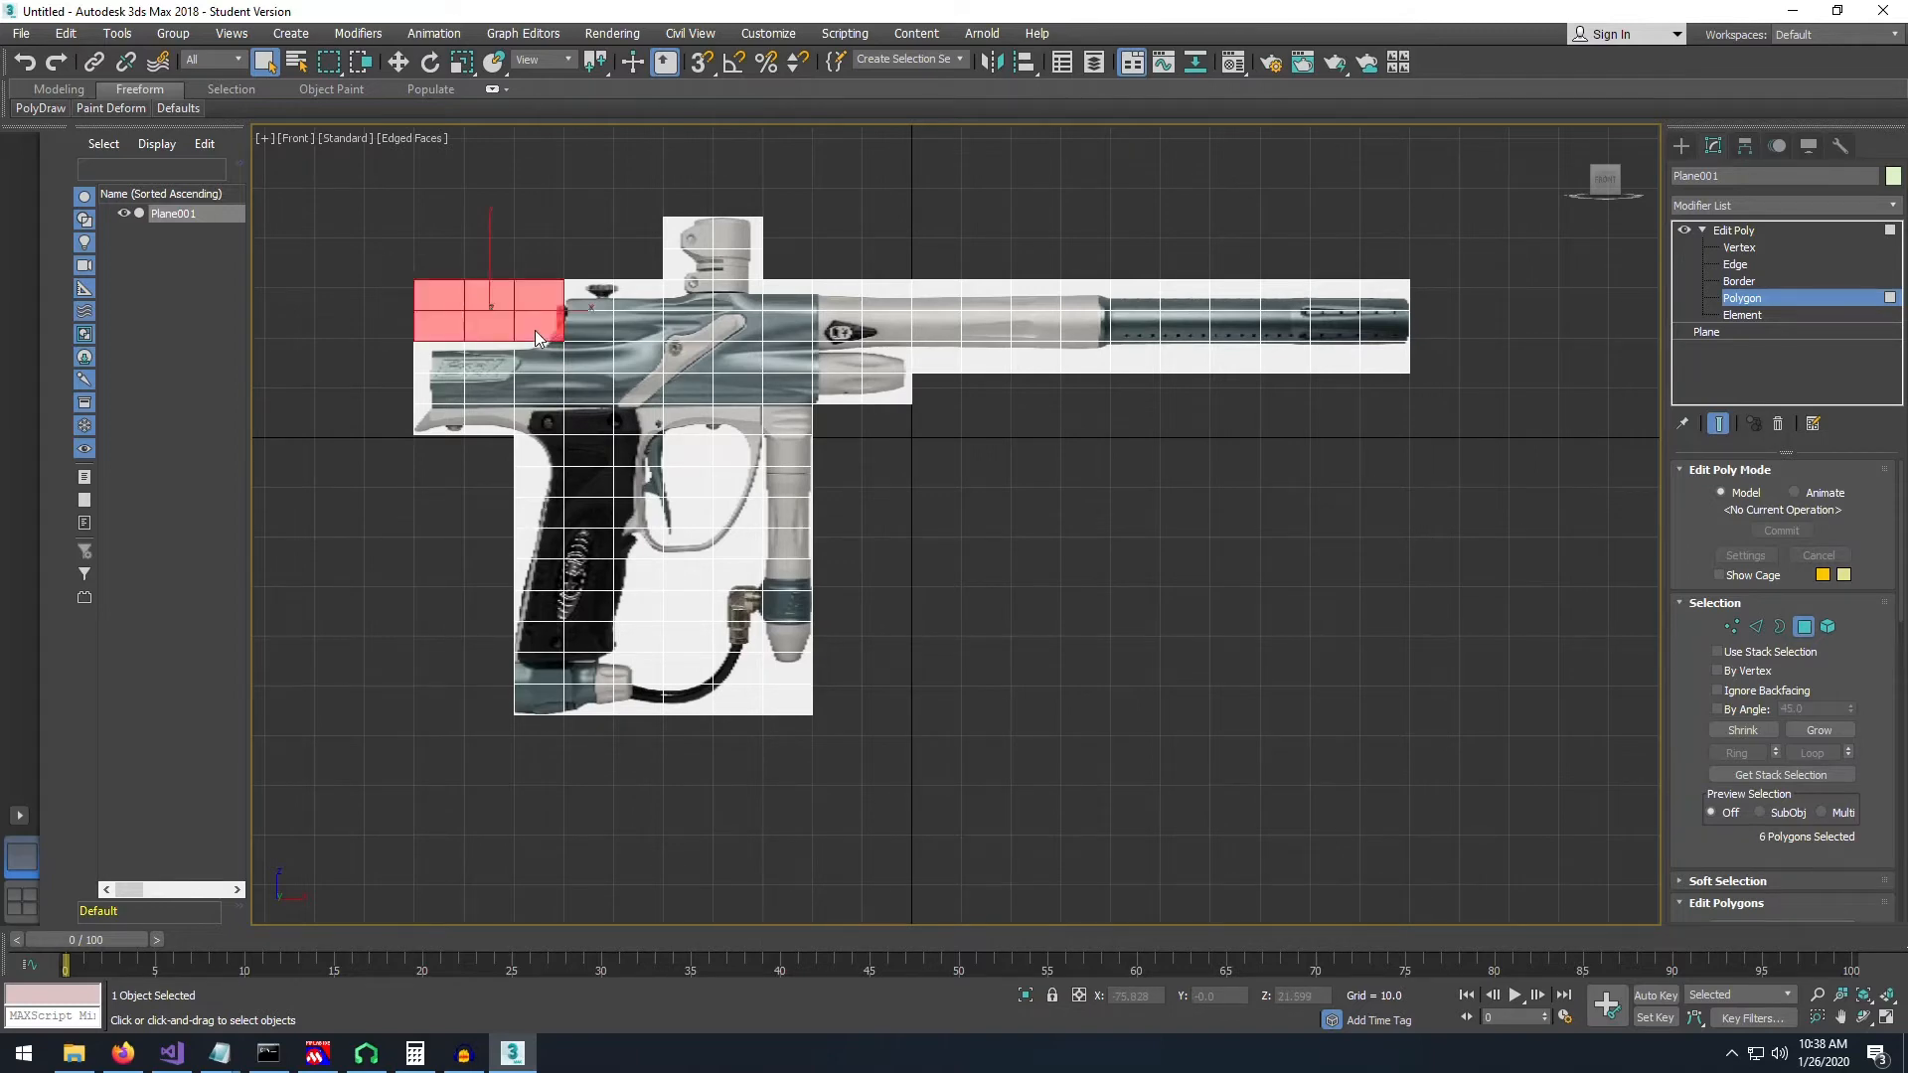
key(Delete)
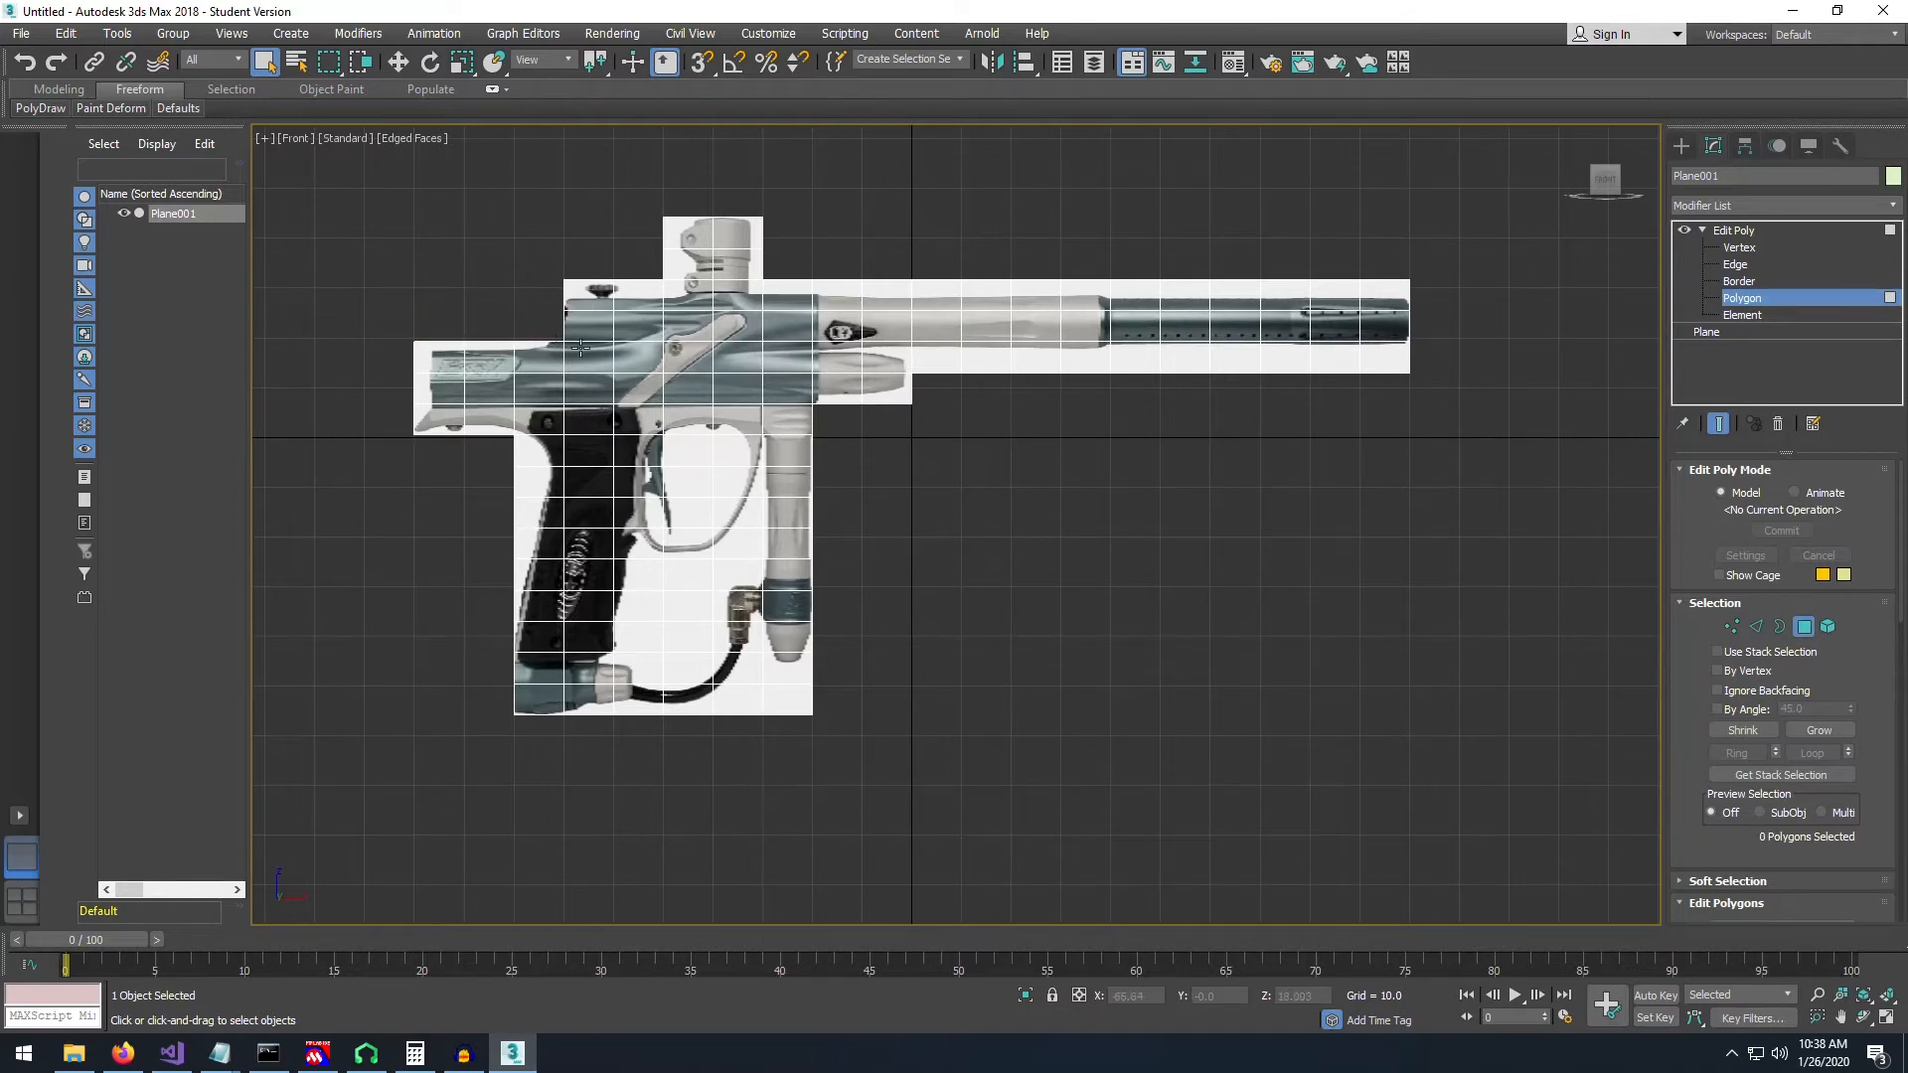
- Enable Preserve UVs in the Edit Poly geometry settings
scroll(581, 347, up, 5)
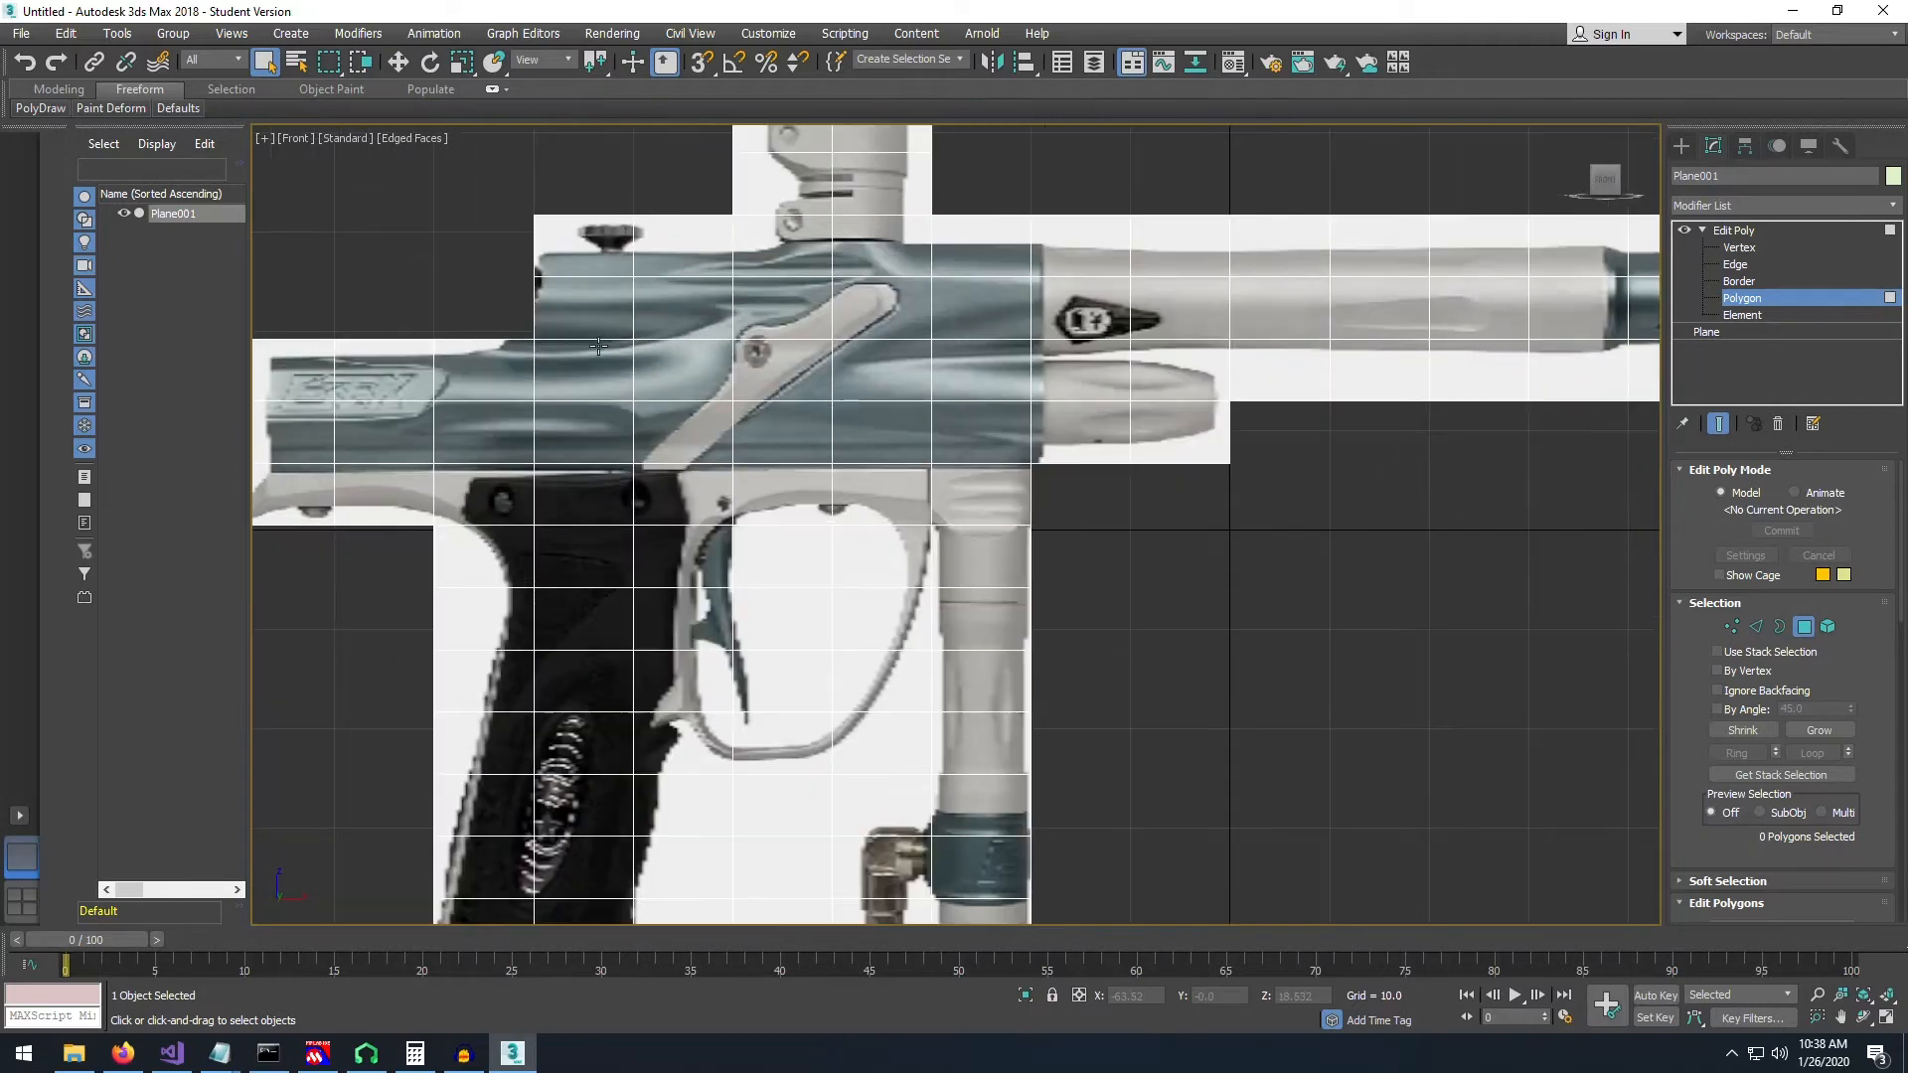
middle_drag(589, 358, 762, 350)
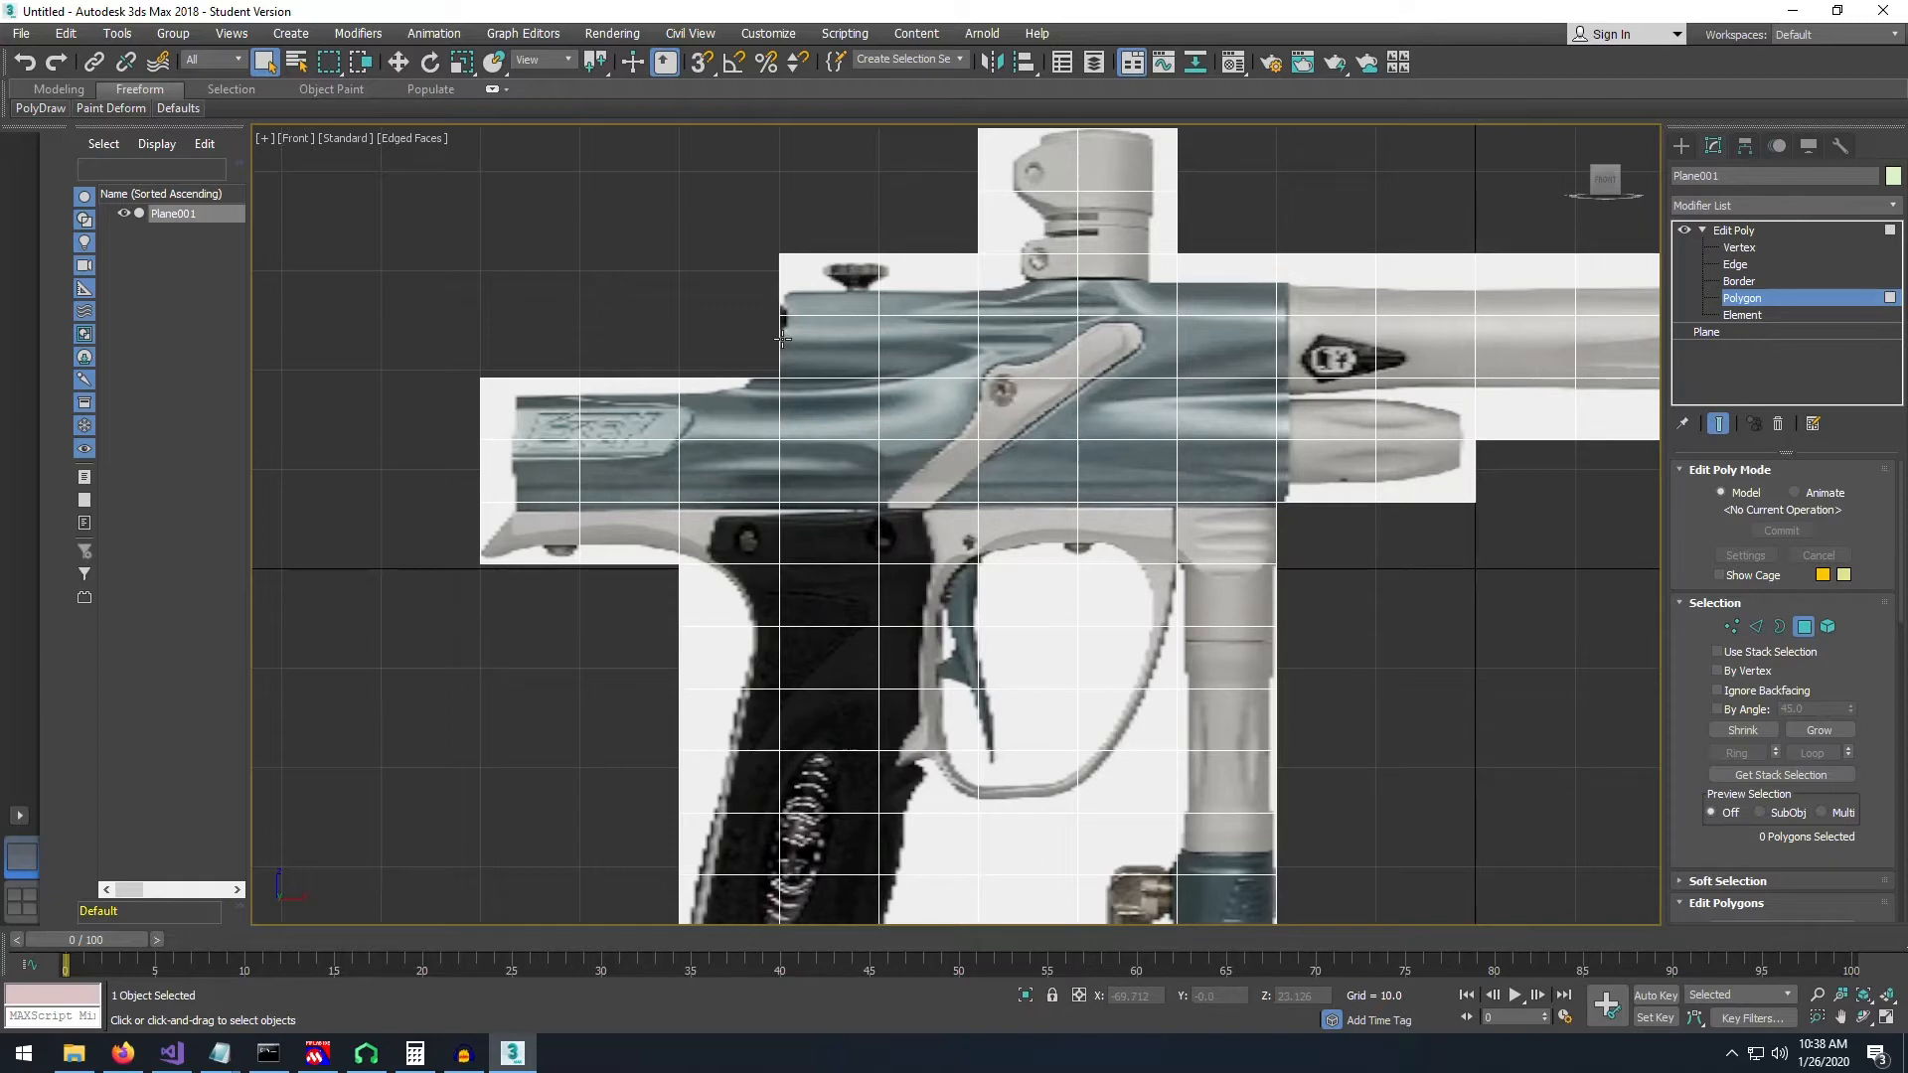
scroll(913, 382, down, 5)
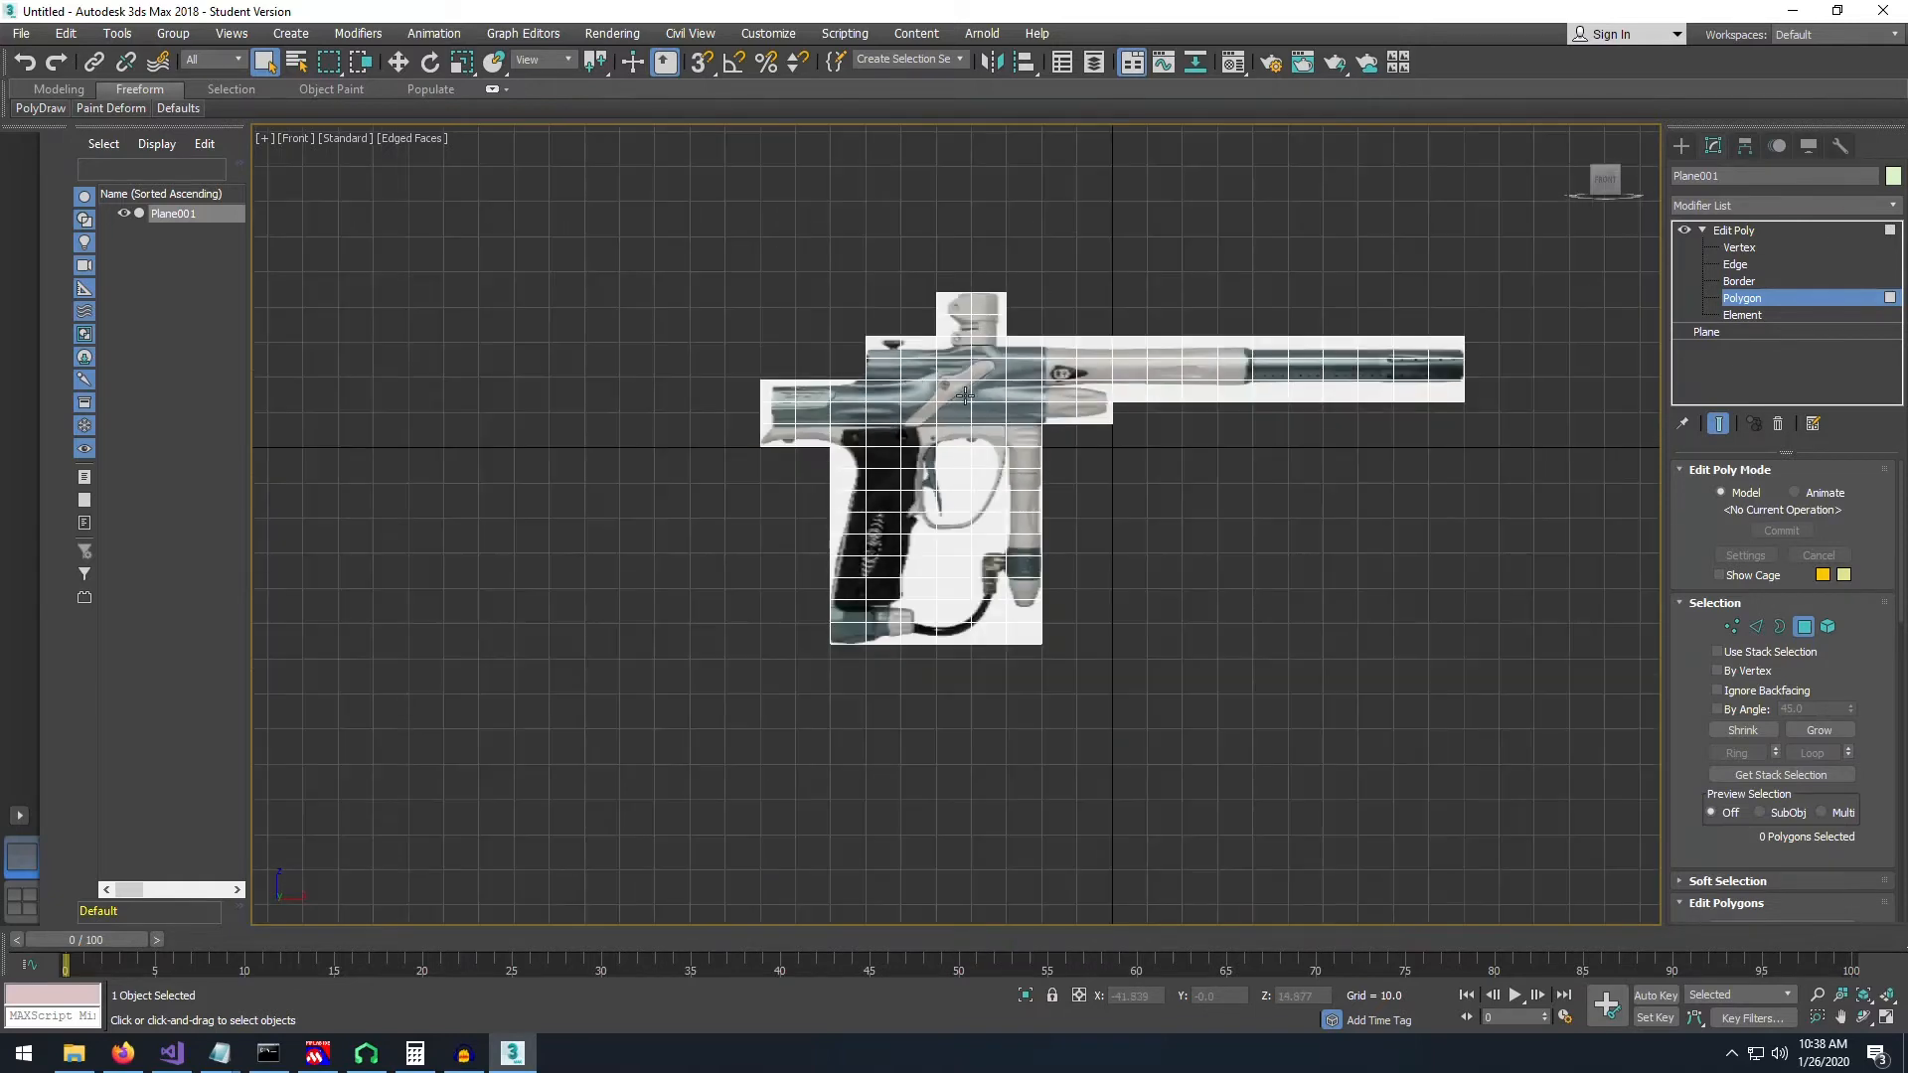
scroll(965, 395, up, 2)
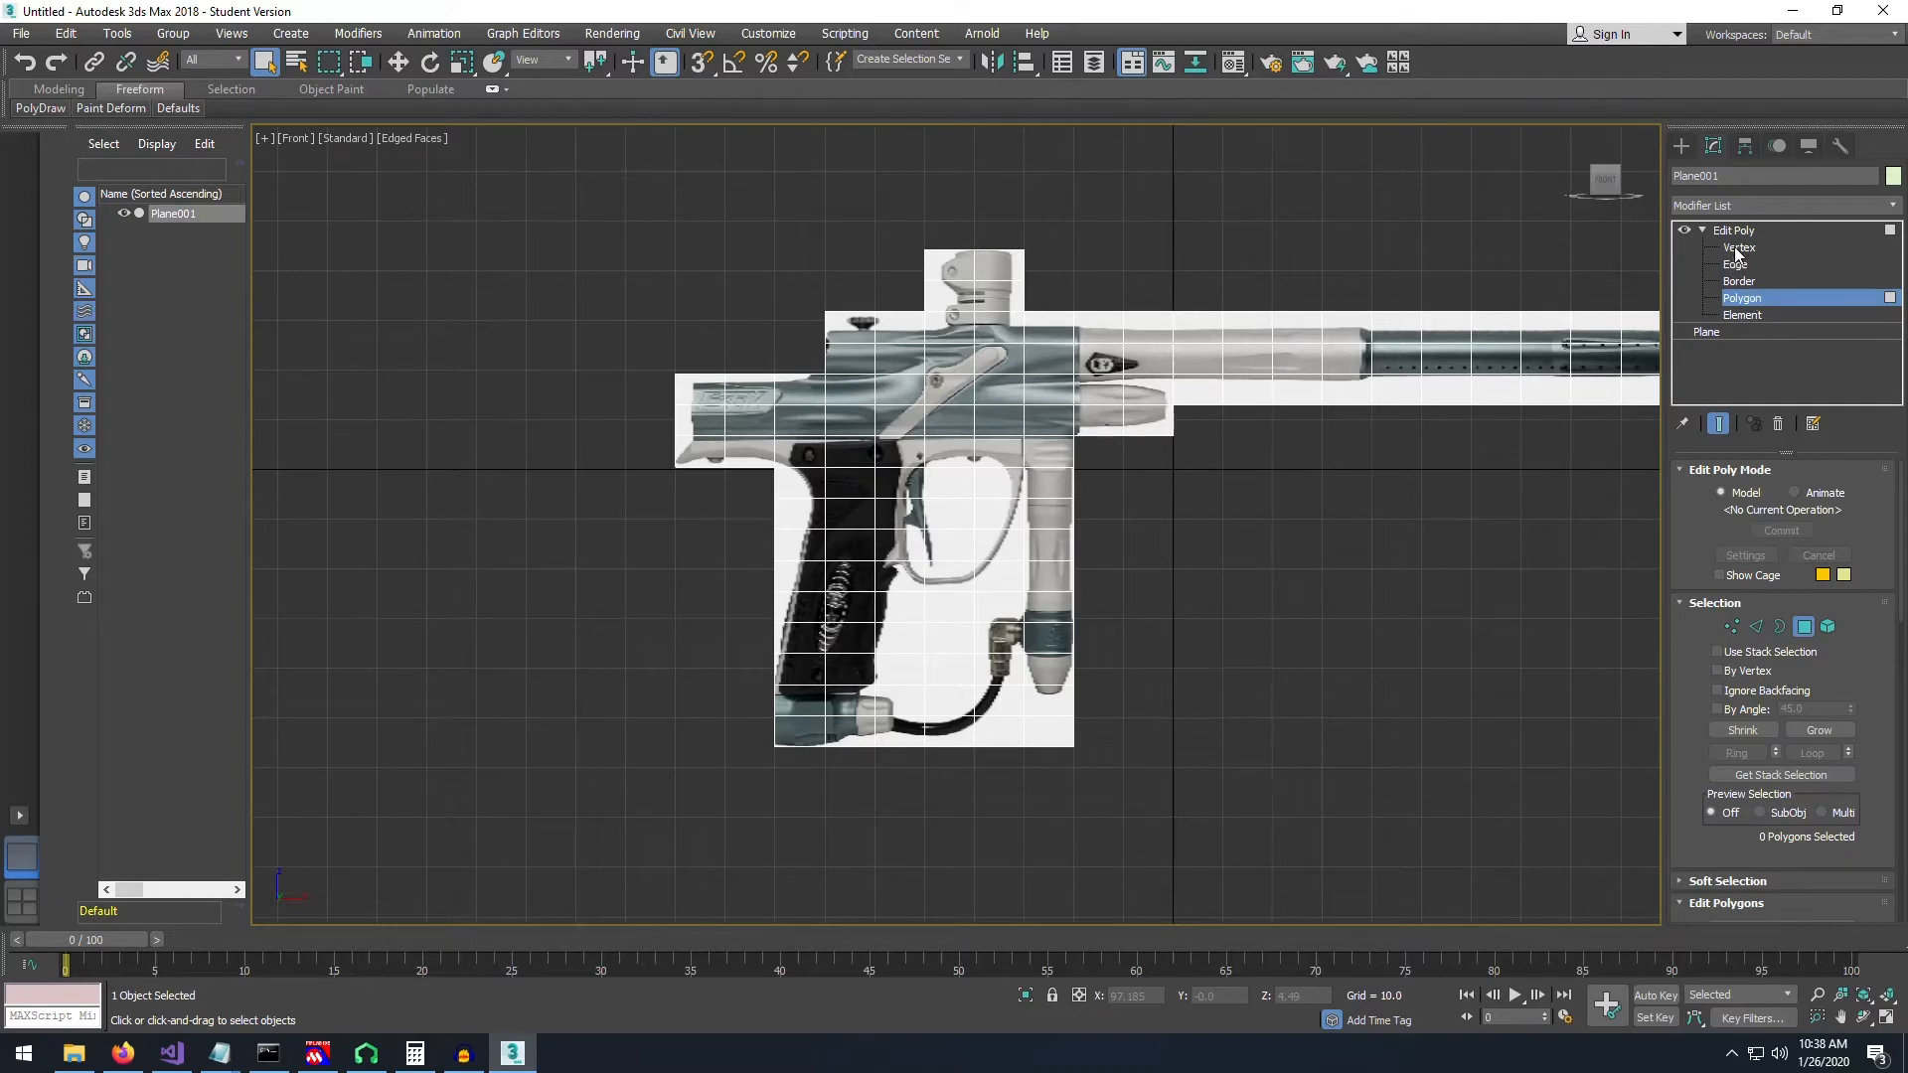
scroll(1744, 543, down, 3)
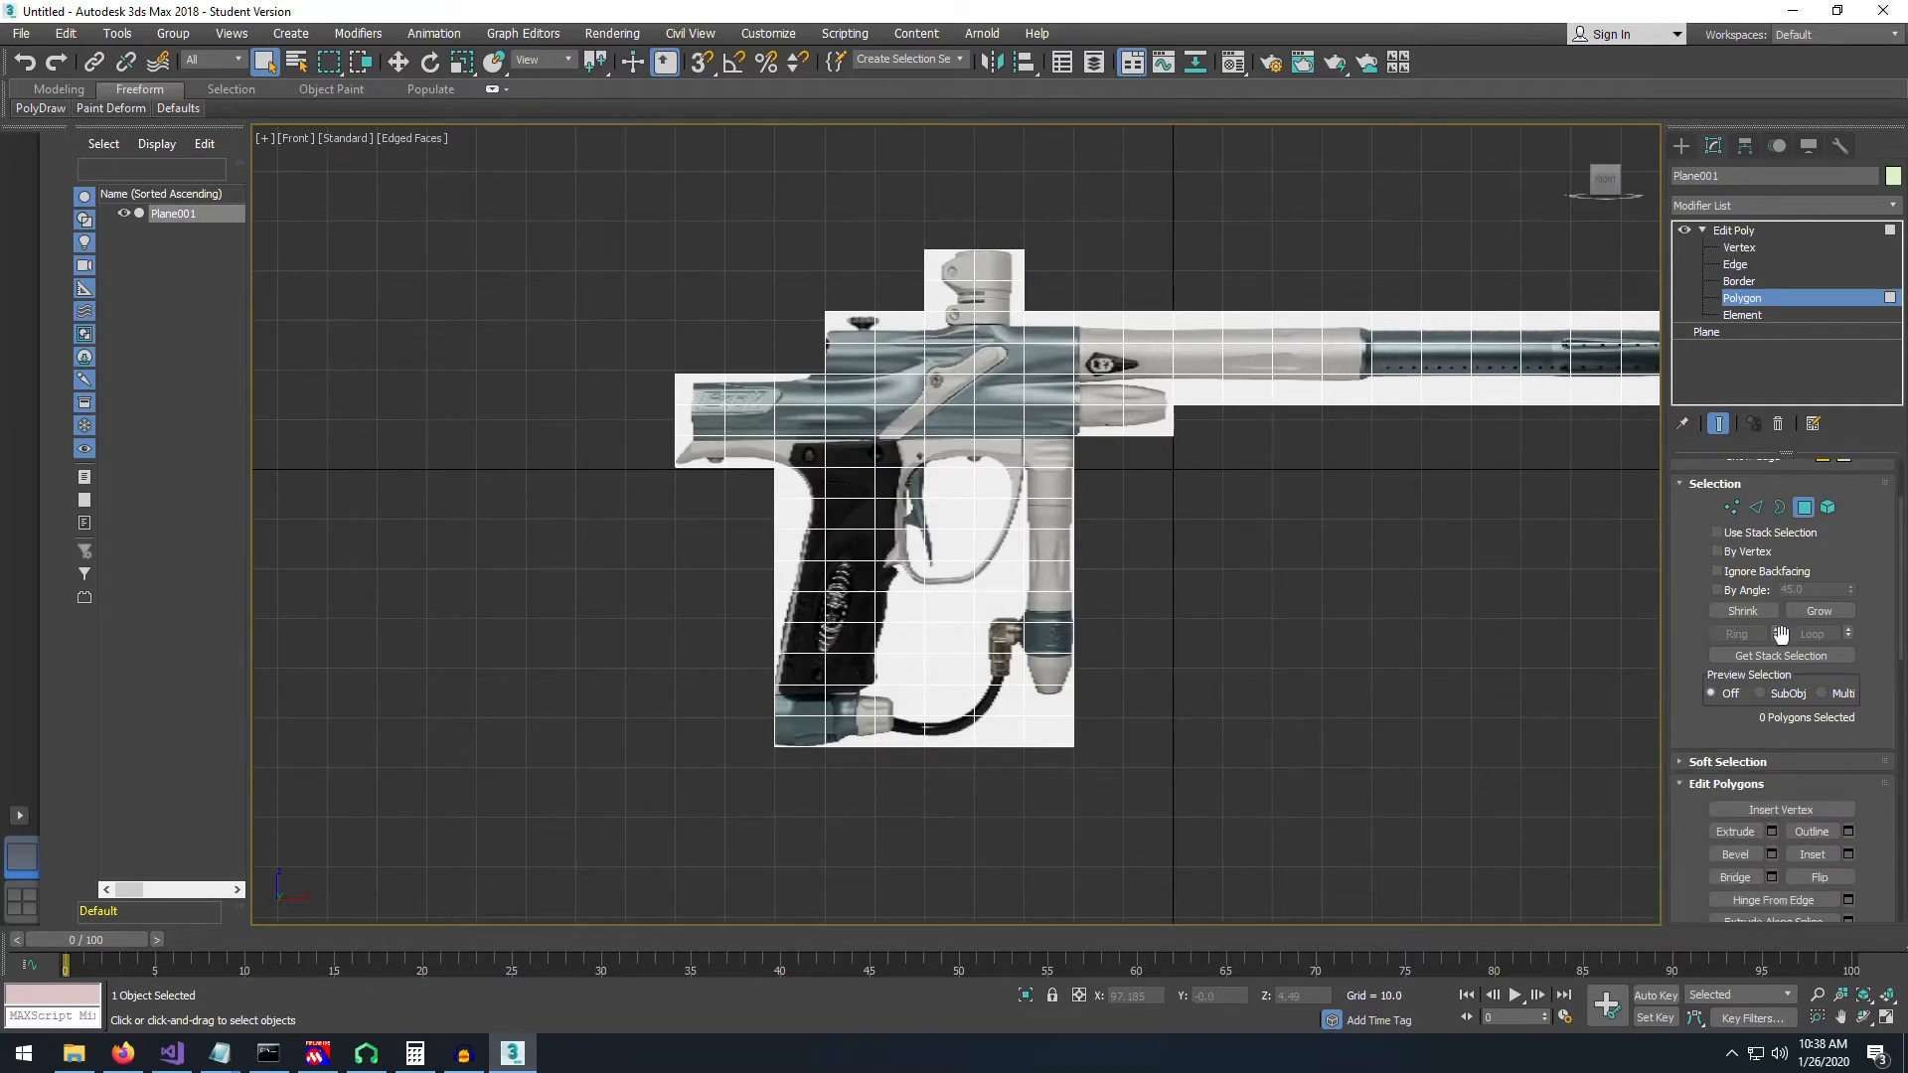
scroll(1780, 636, down, 4)
scroll(1782, 637, down, 7)
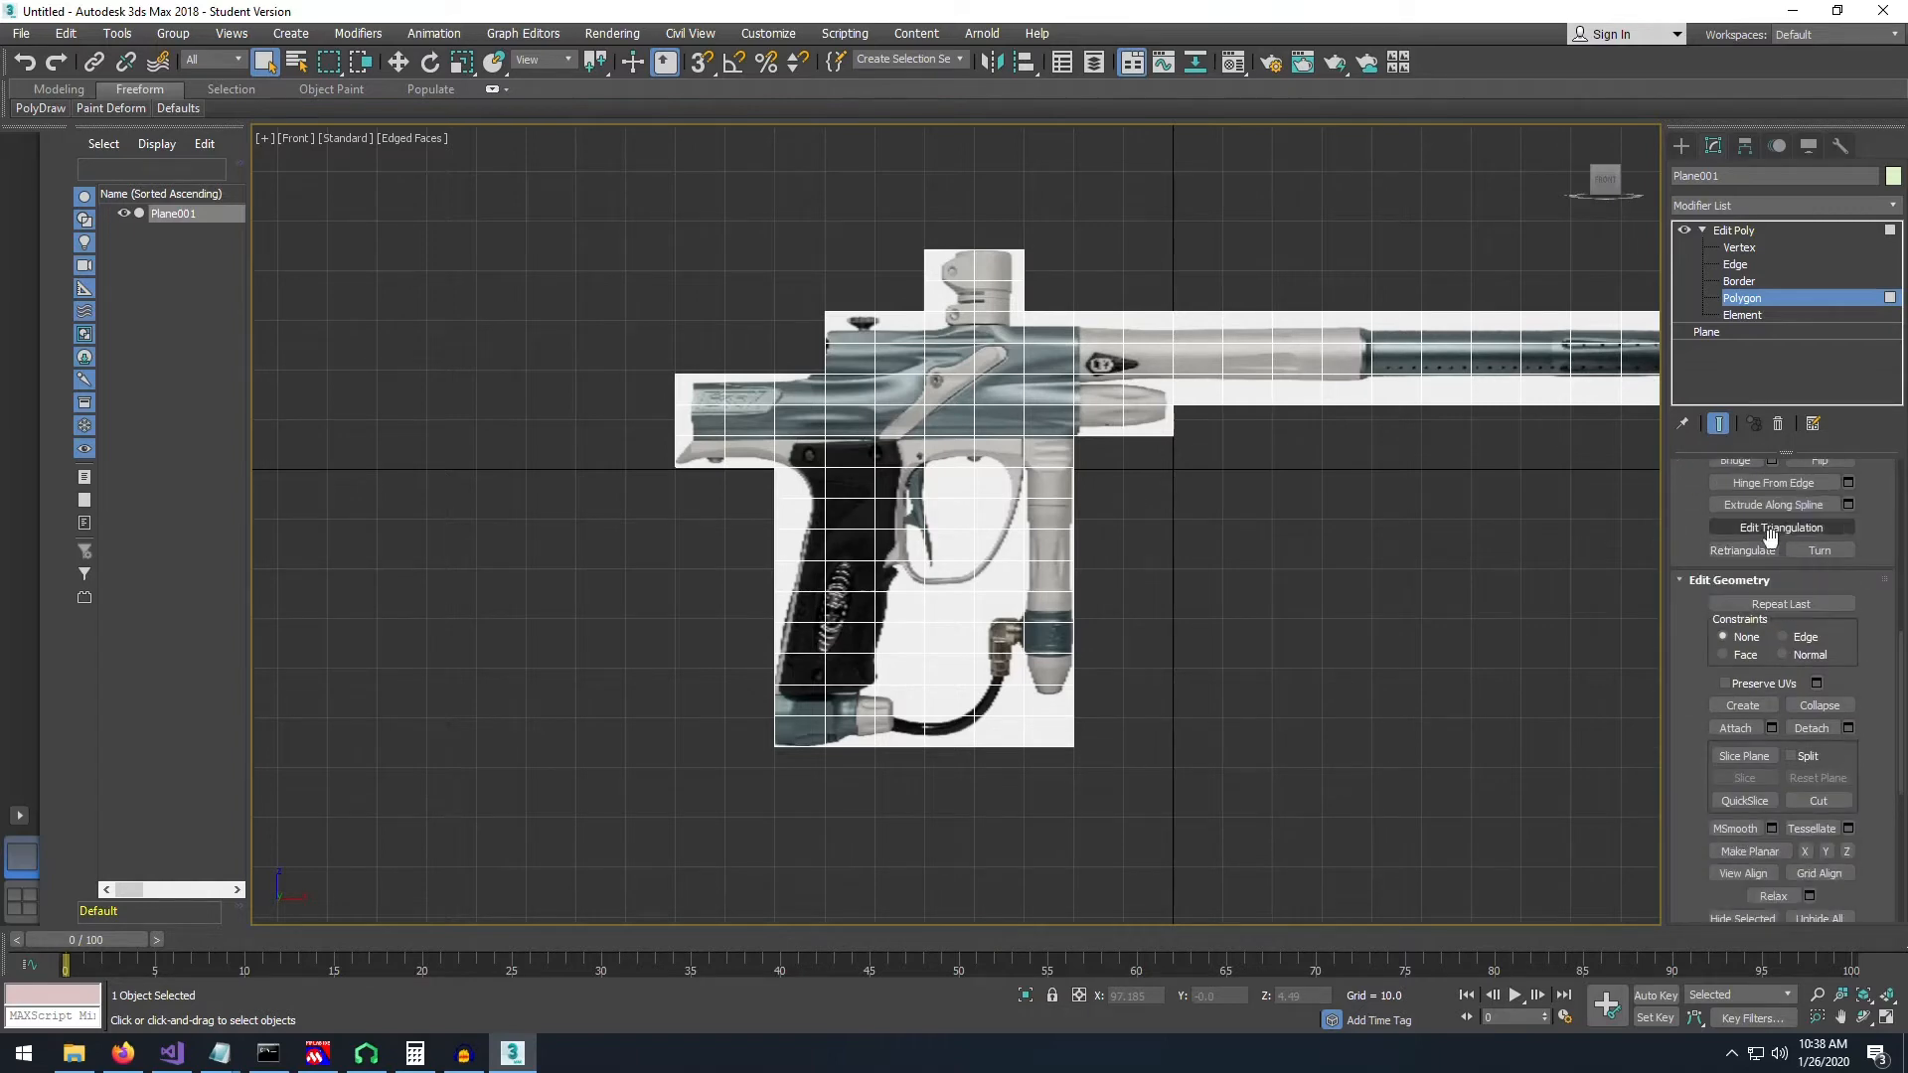
scroll(1790, 696, down, 2)
scroll(1787, 686, down, 1)
scroll(1786, 681, up, 1)
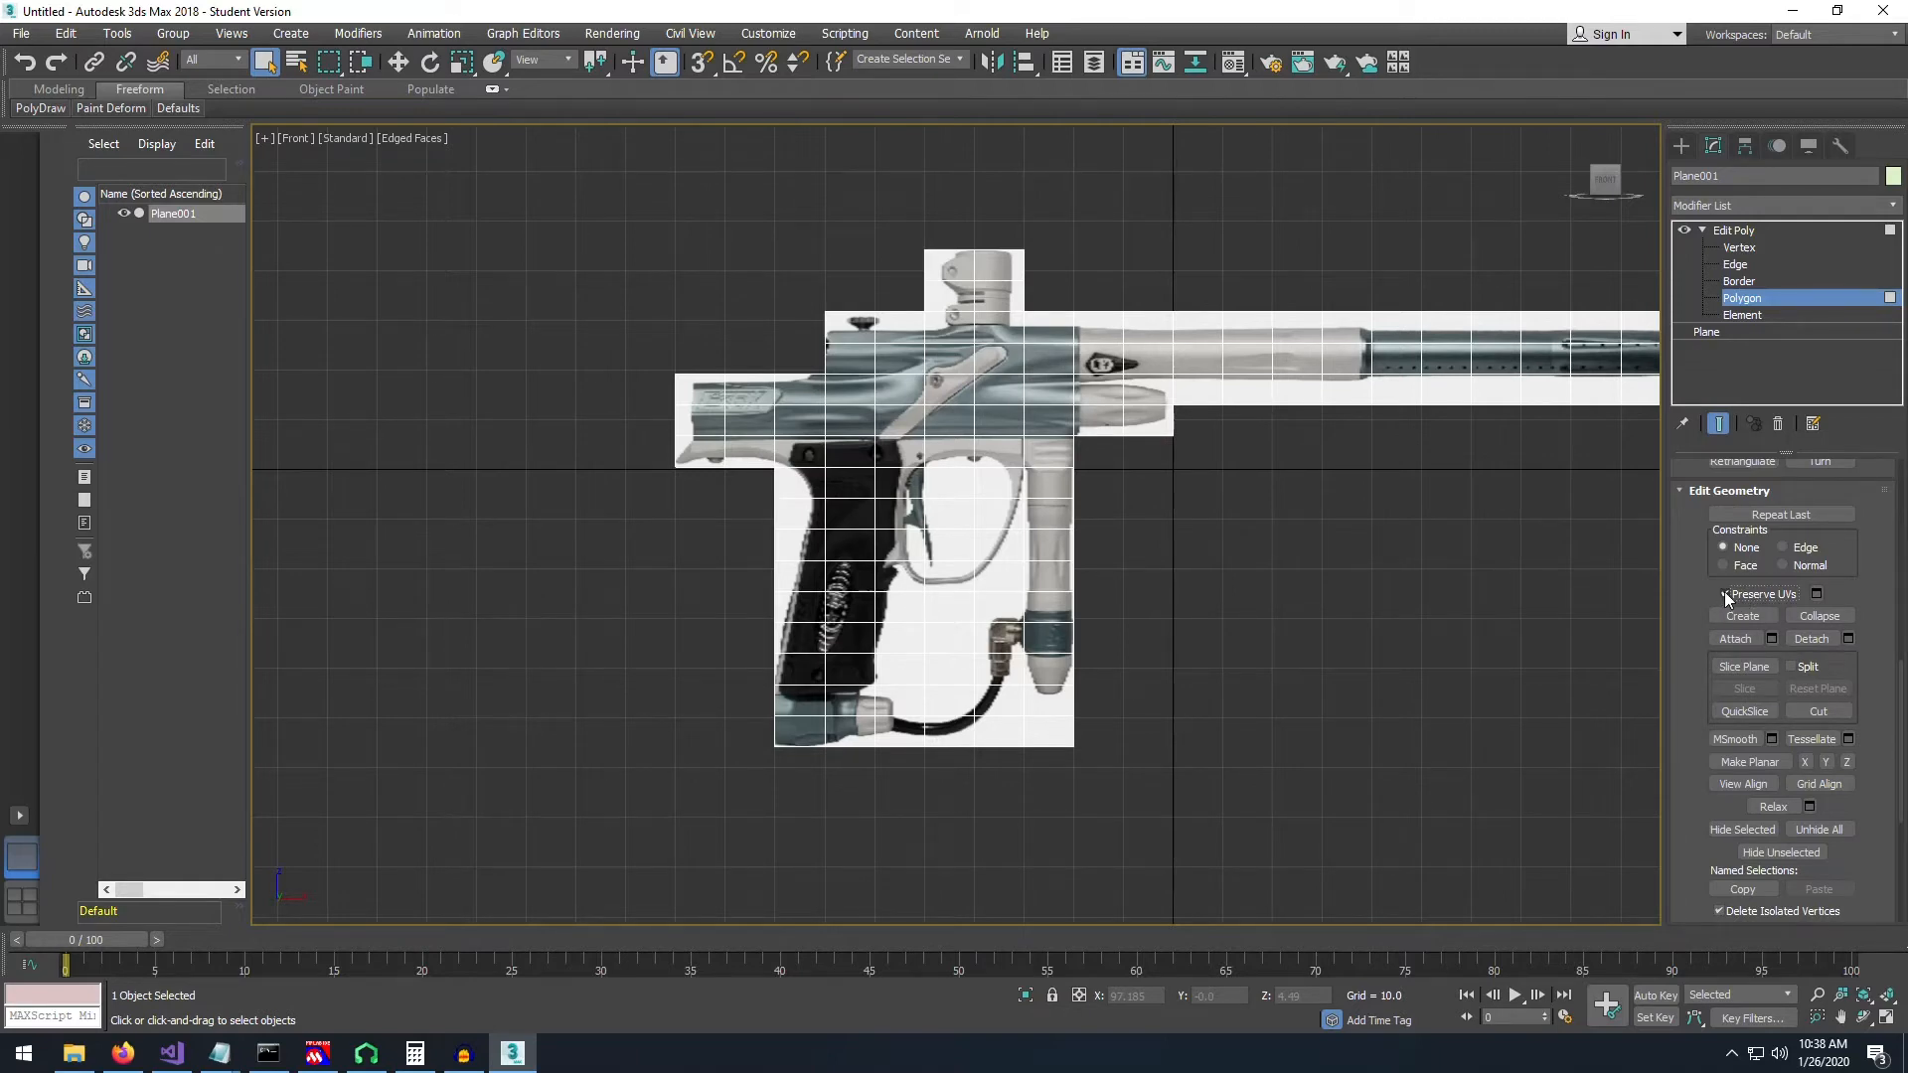
- At Vertex level, move the middle vertex on the upper body's rear edge outward to about X -71.7, Z 25.5
scroll(805, 355, up, 4)
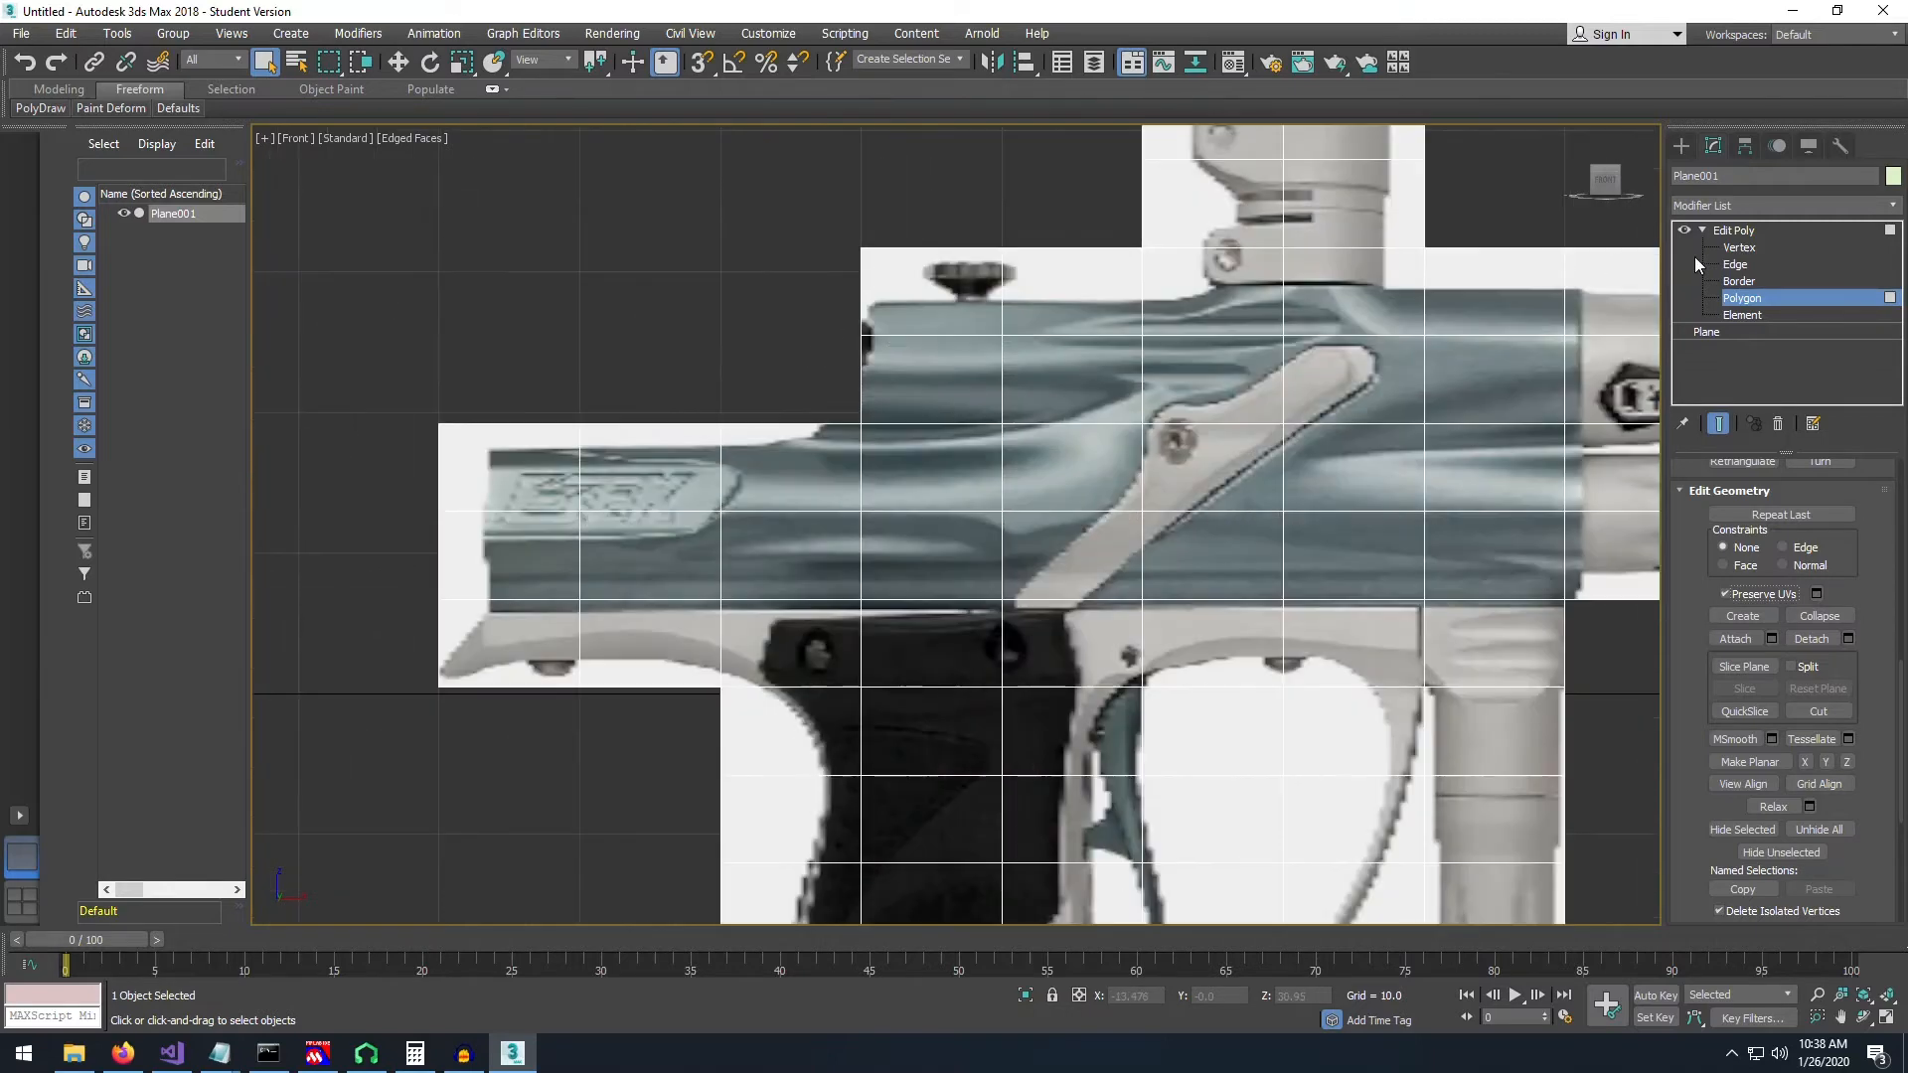
click(1740, 249)
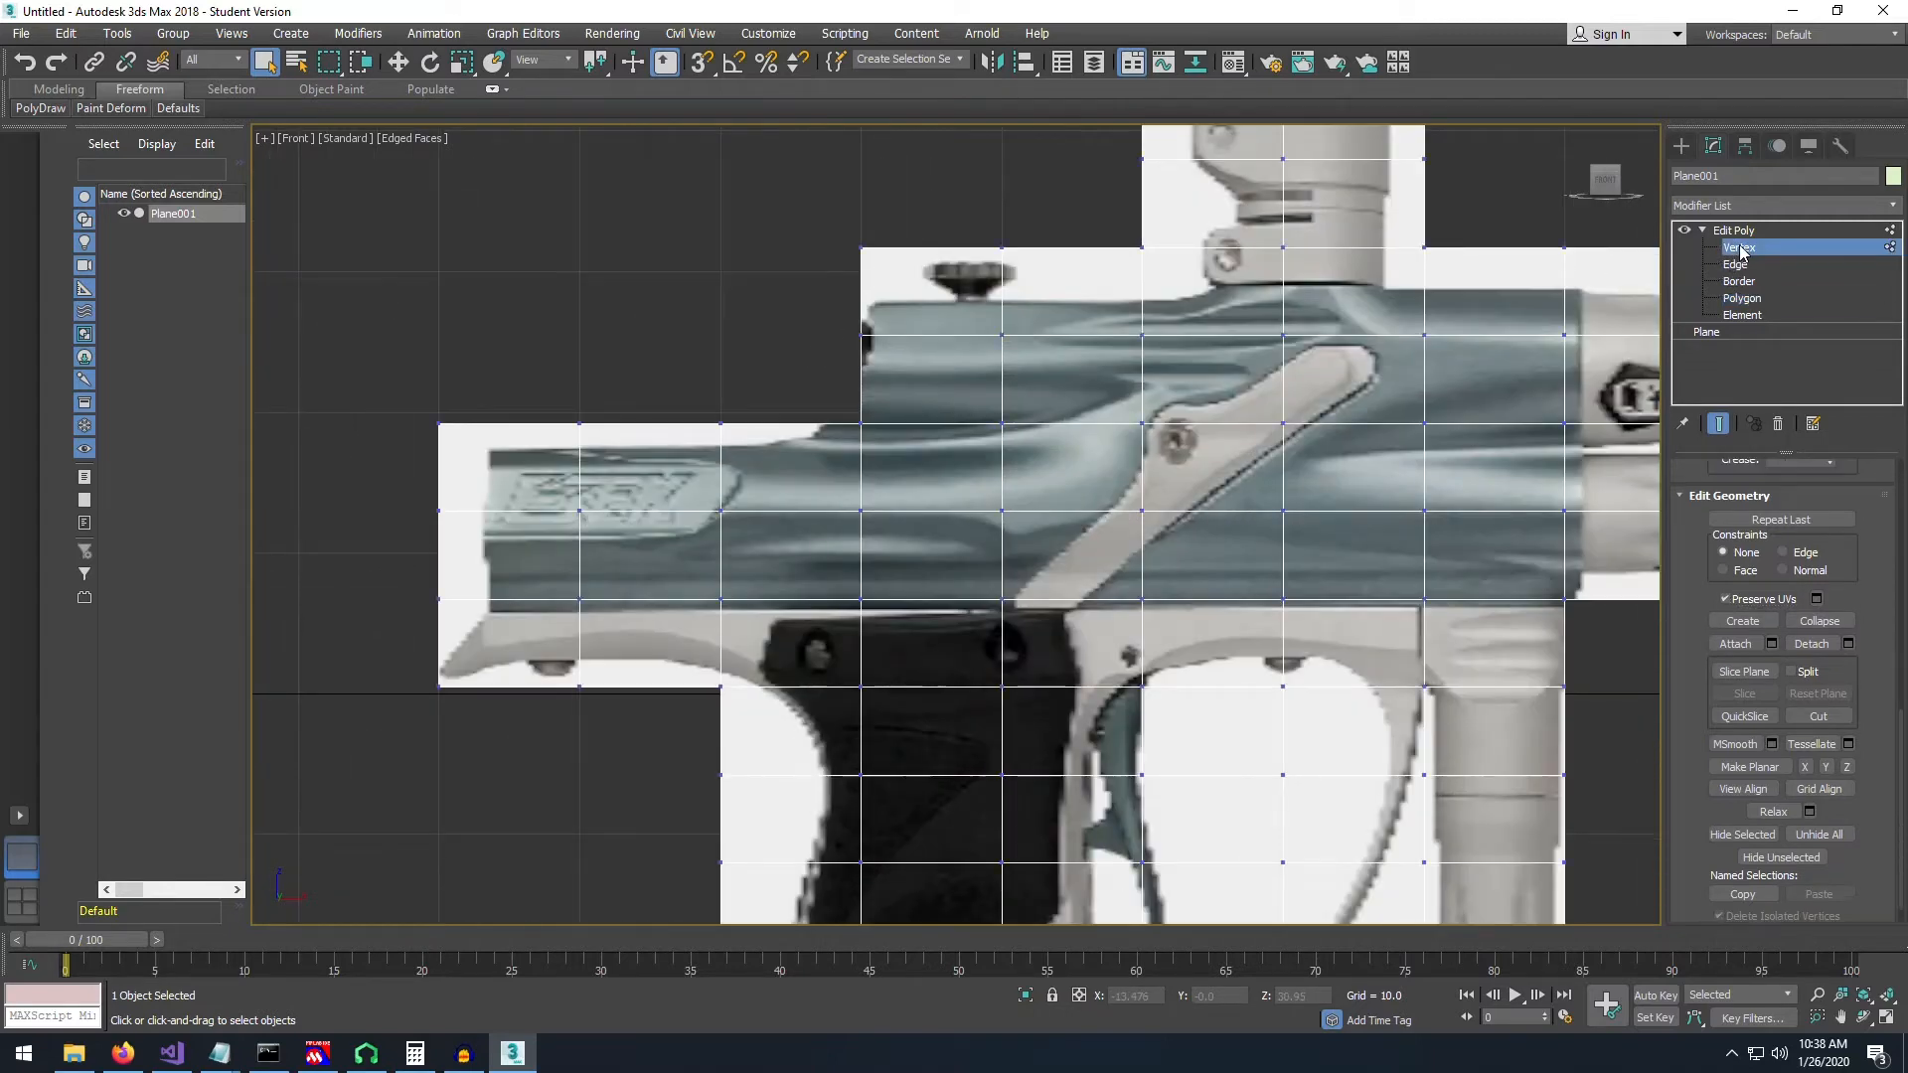
click(861, 335)
click(399, 62)
drag(944, 337, 894, 325)
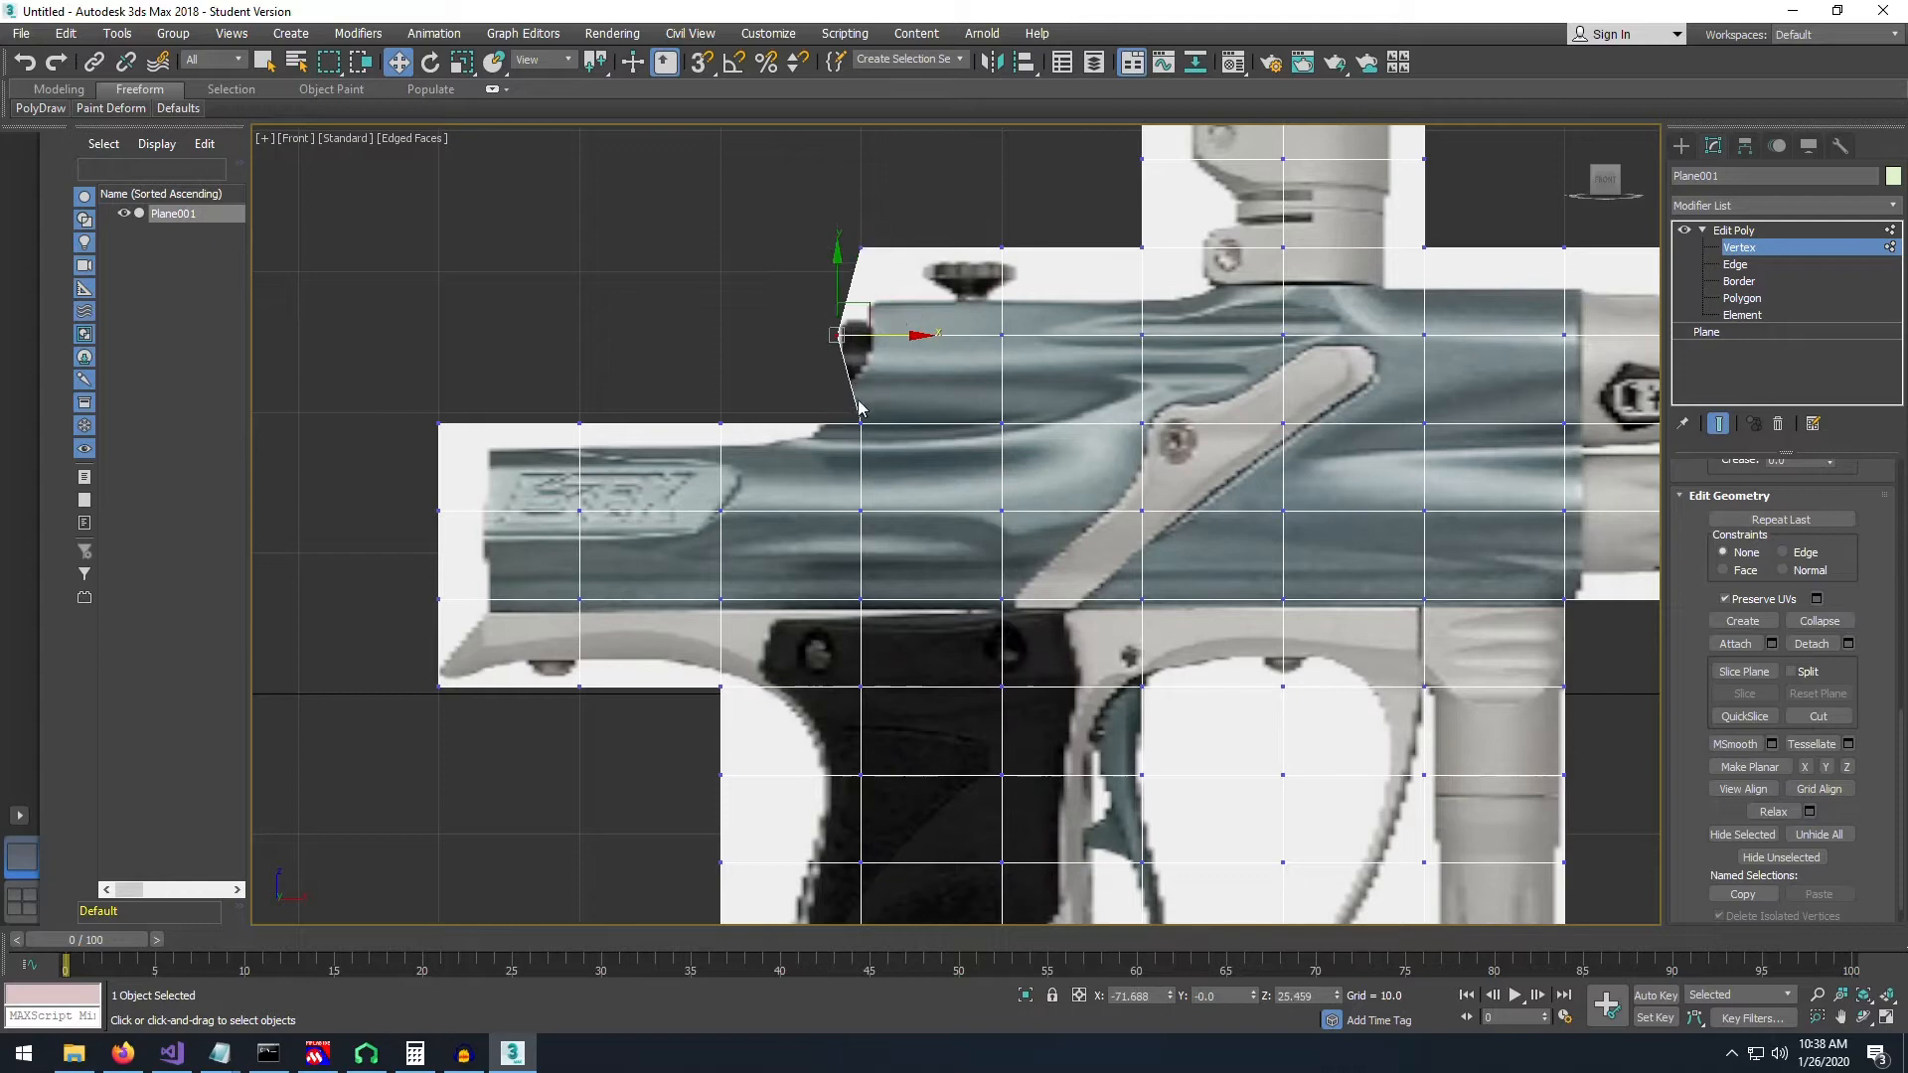
- Move the corner vertex where the upper body's rear edge meets the lower body to about X -71.8, Z 19.1
click(860, 423)
mouse_move(881, 405)
mouse_down()
mouse_move(859, 384)
mouse_move(868, 400)
mouse_up()
scroll(964, 461, down, 3)
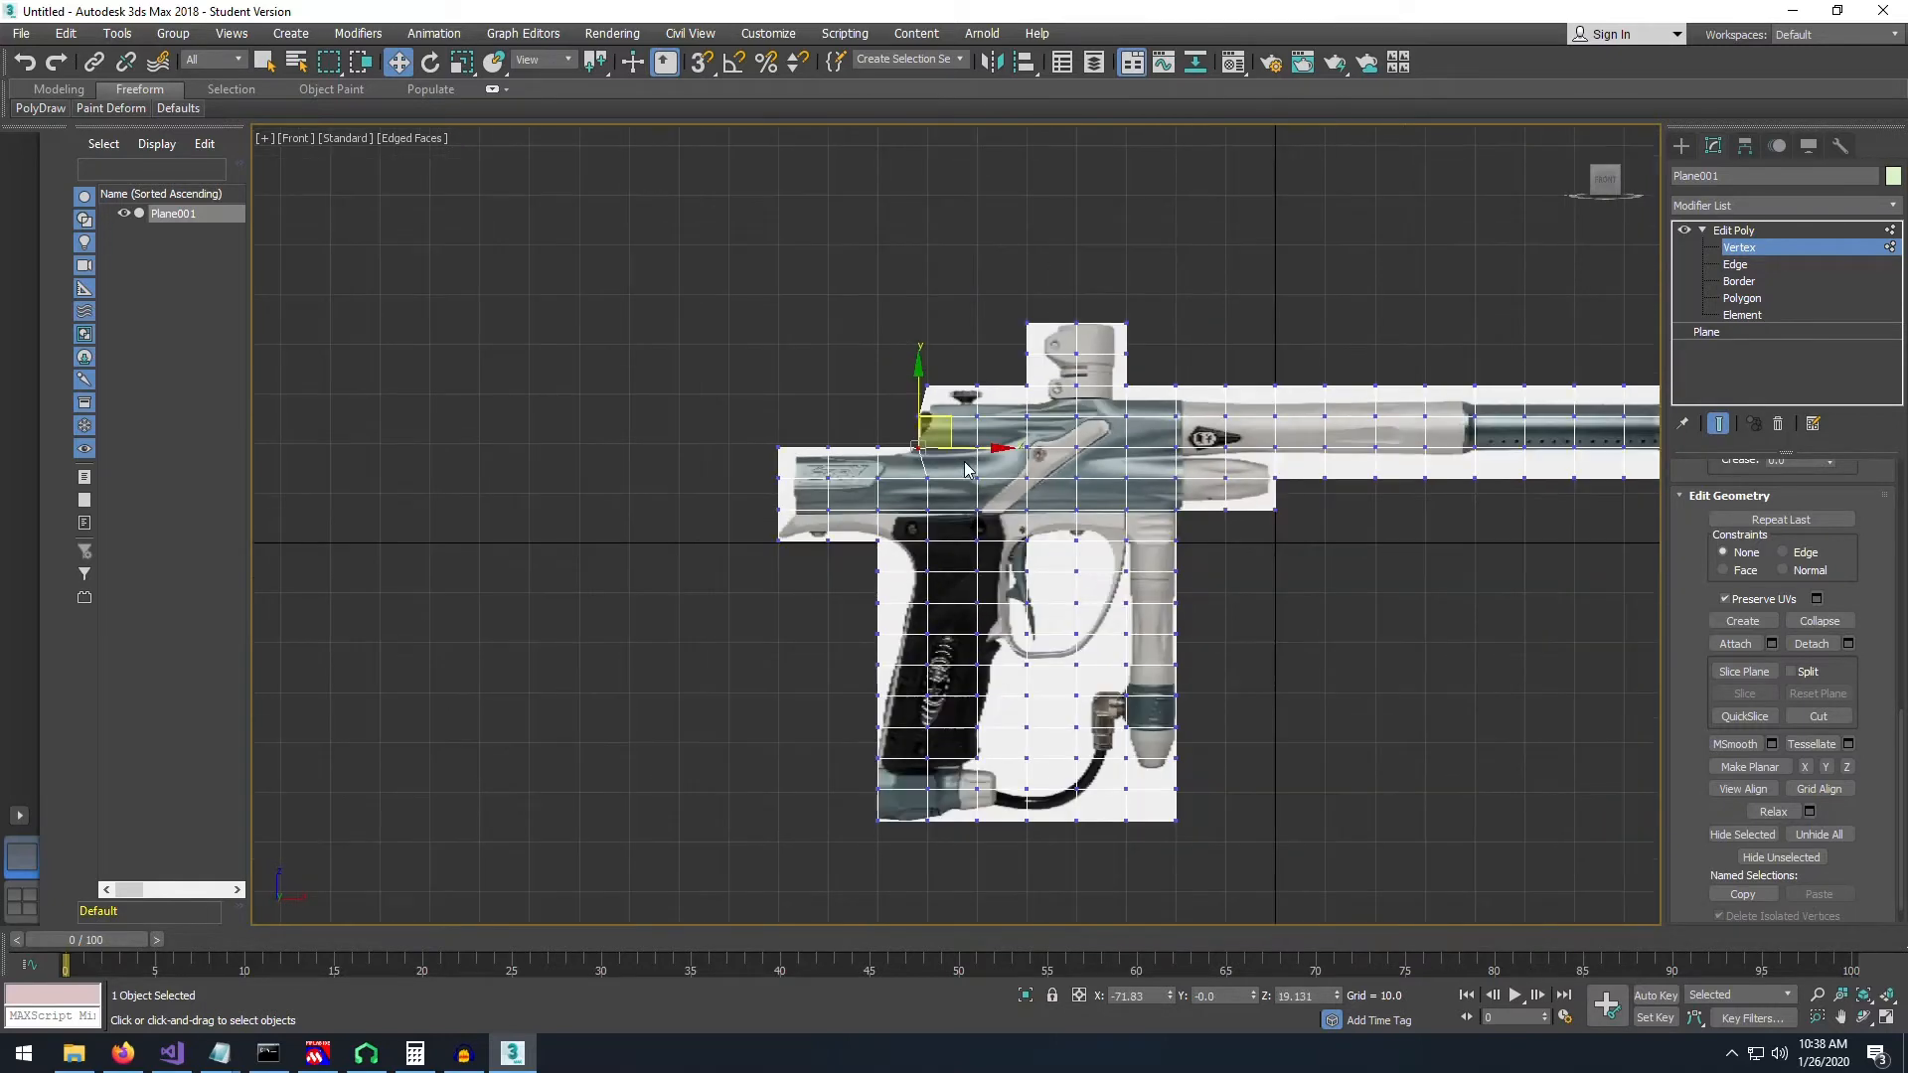
- Switch the Edit Poly modifier to Polygon level, with the grip and trigger guard area in view
middle_drag(1061, 534, 741, 462)
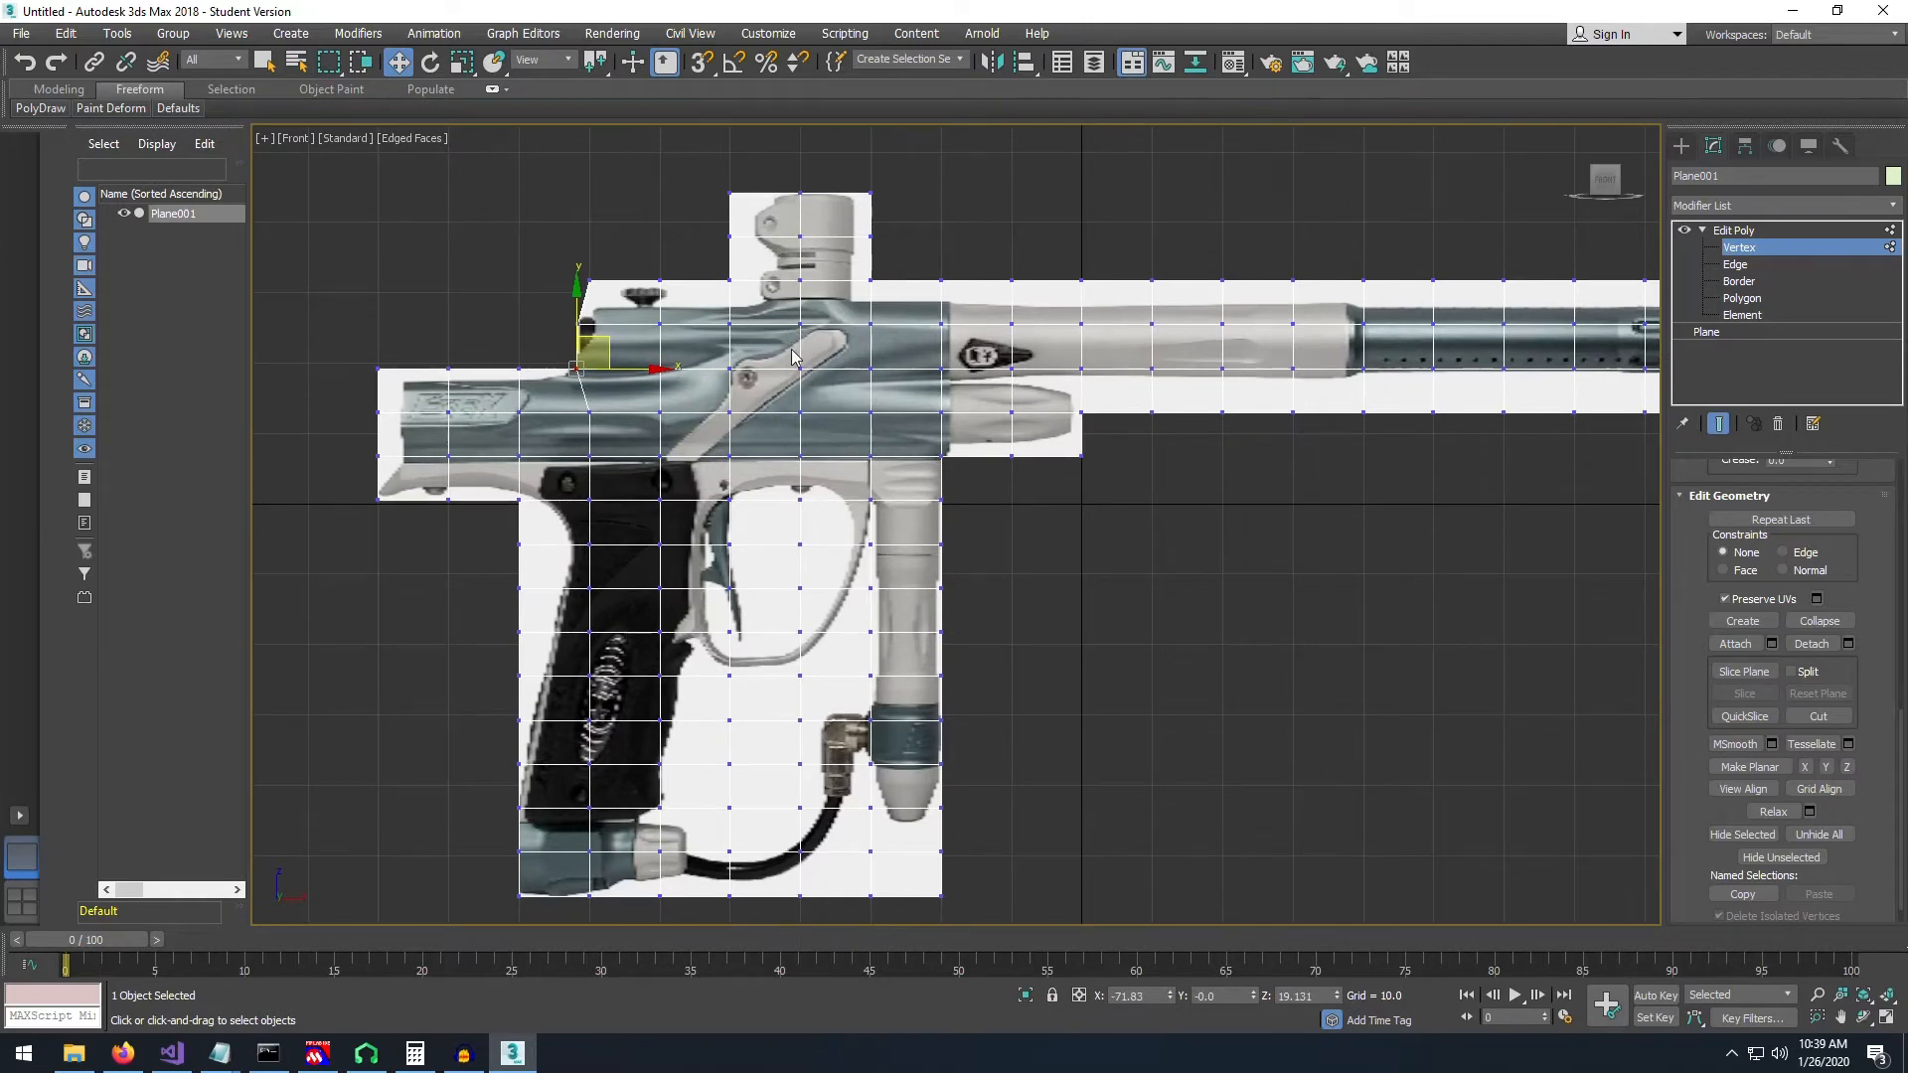
scroll(792, 356, up, 2)
middle_drag(793, 356, 817, 449)
scroll(820, 404, down, 3)
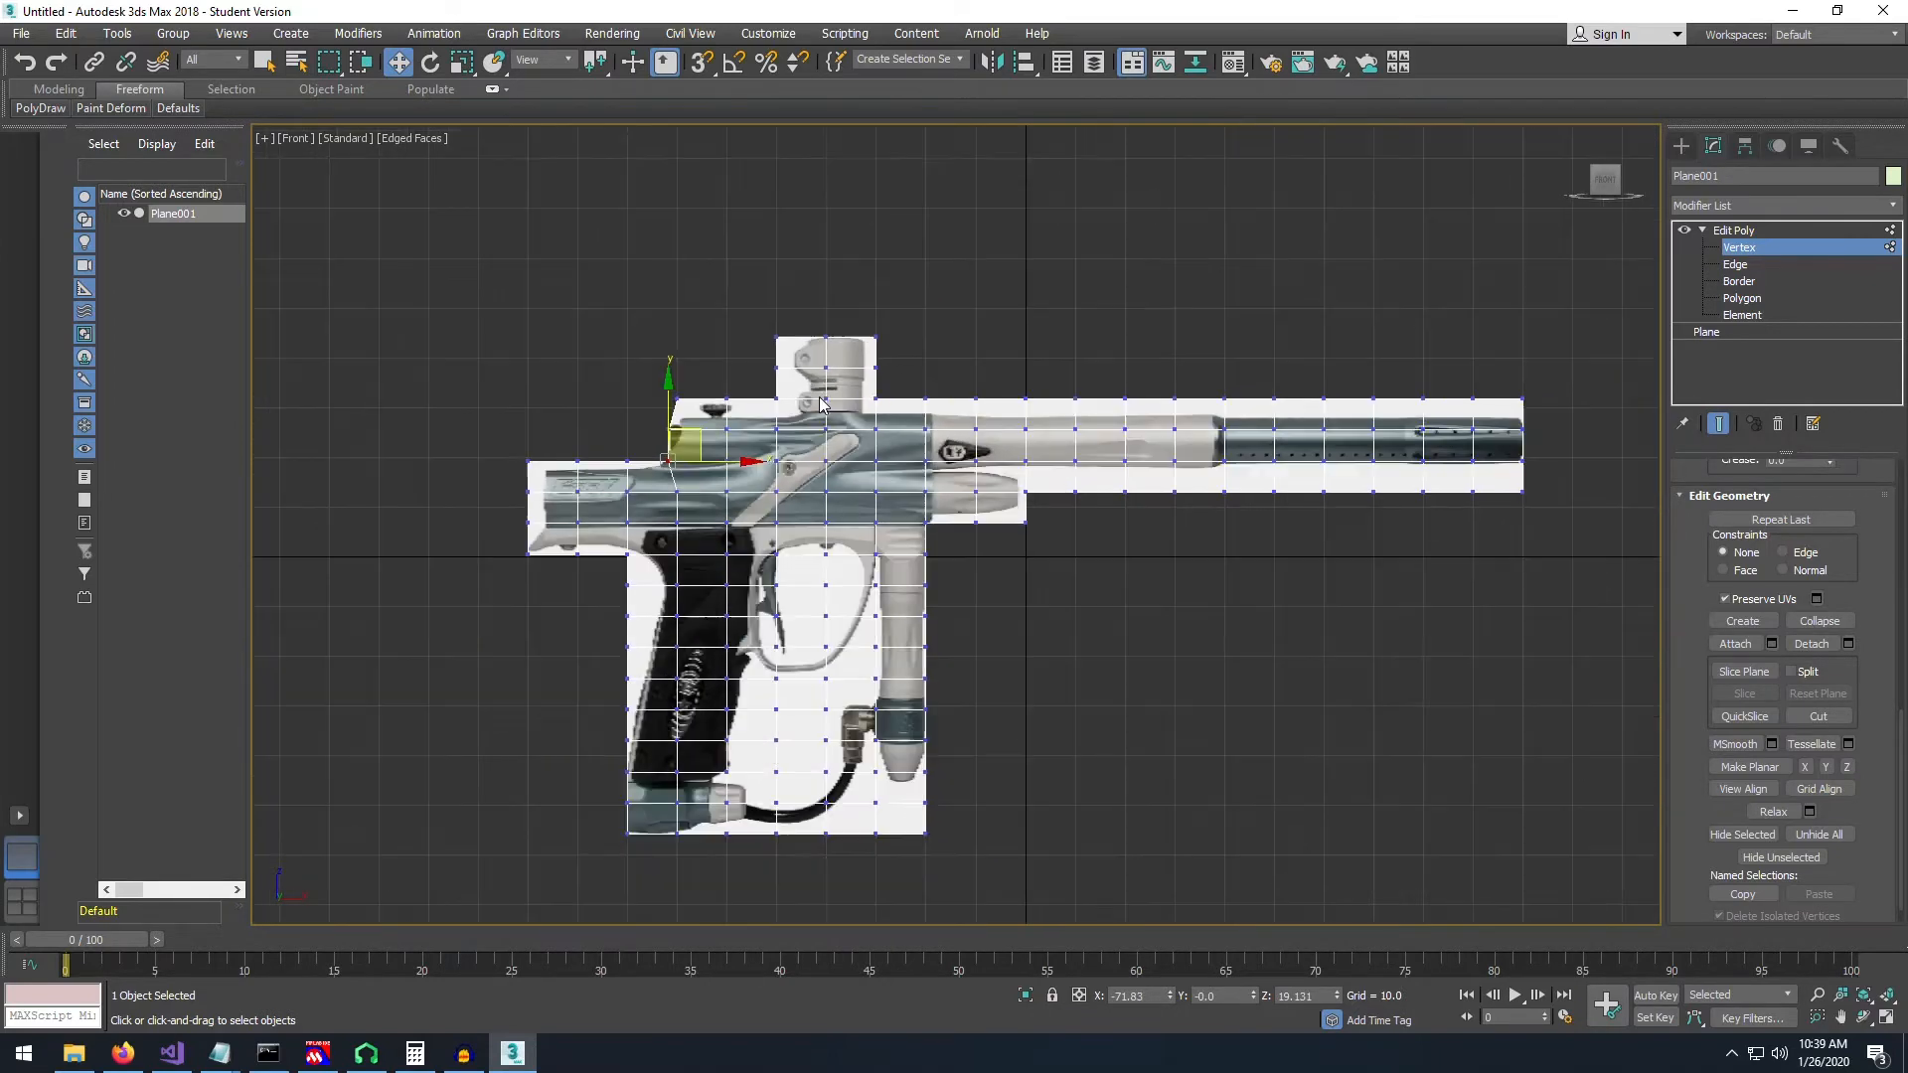
scroll(820, 403, up, 2)
middle_drag(862, 537, 916, 383)
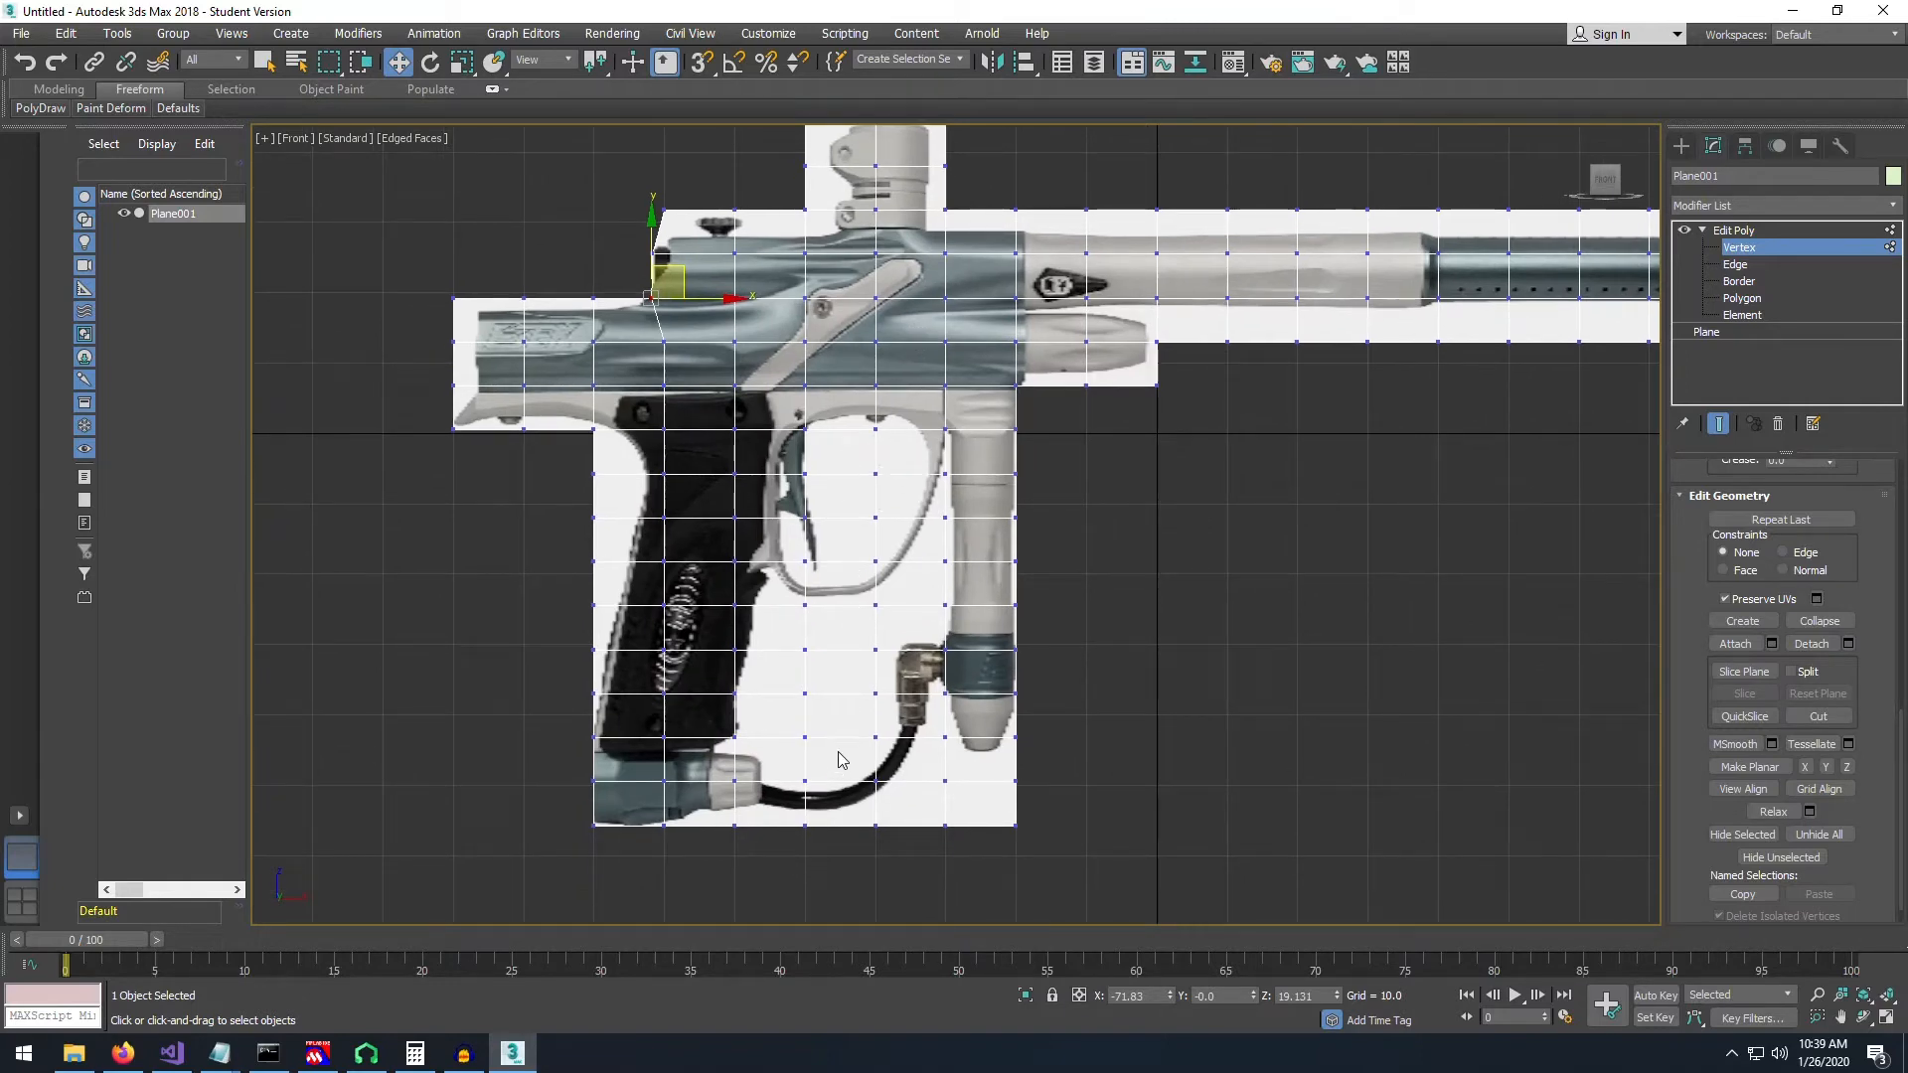
click(1742, 298)
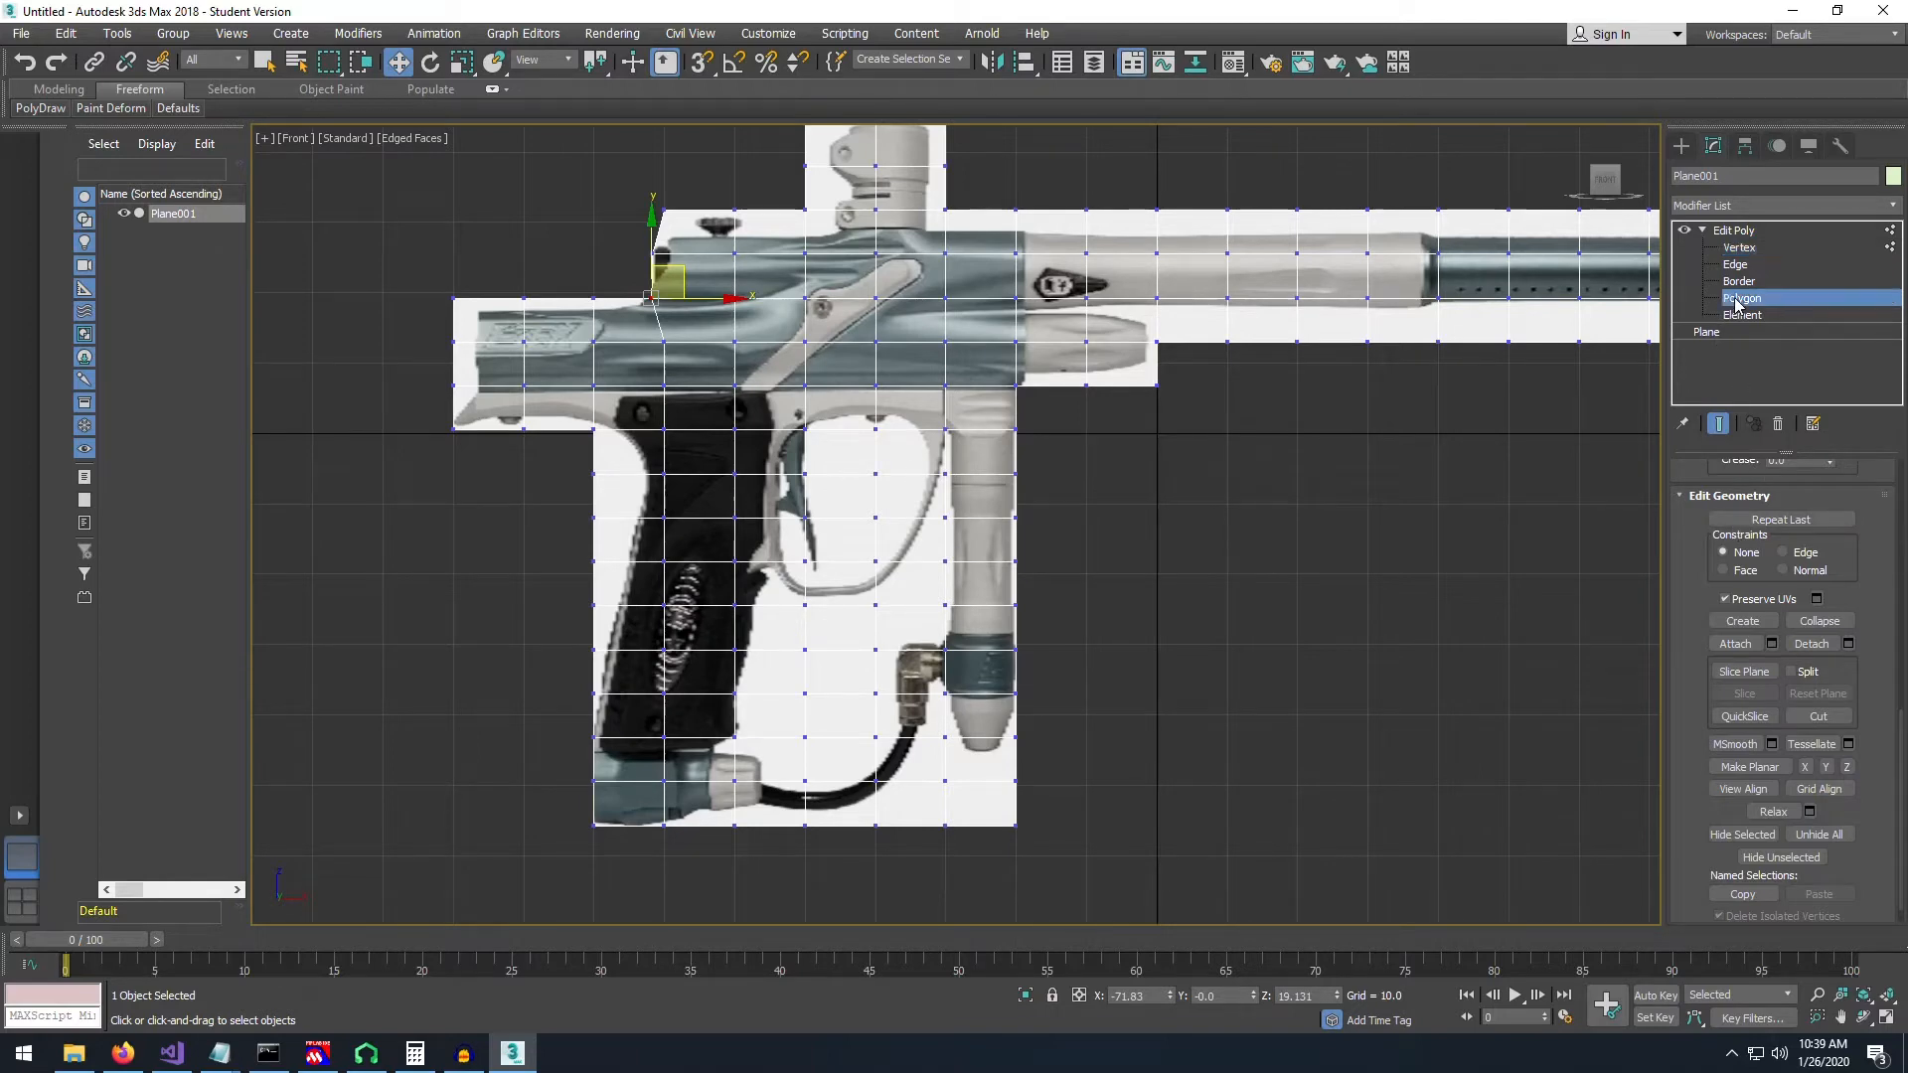
click(844, 452)
ctrl+click(850, 495)
ctrl+click(844, 537)
ctrl+click(842, 594)
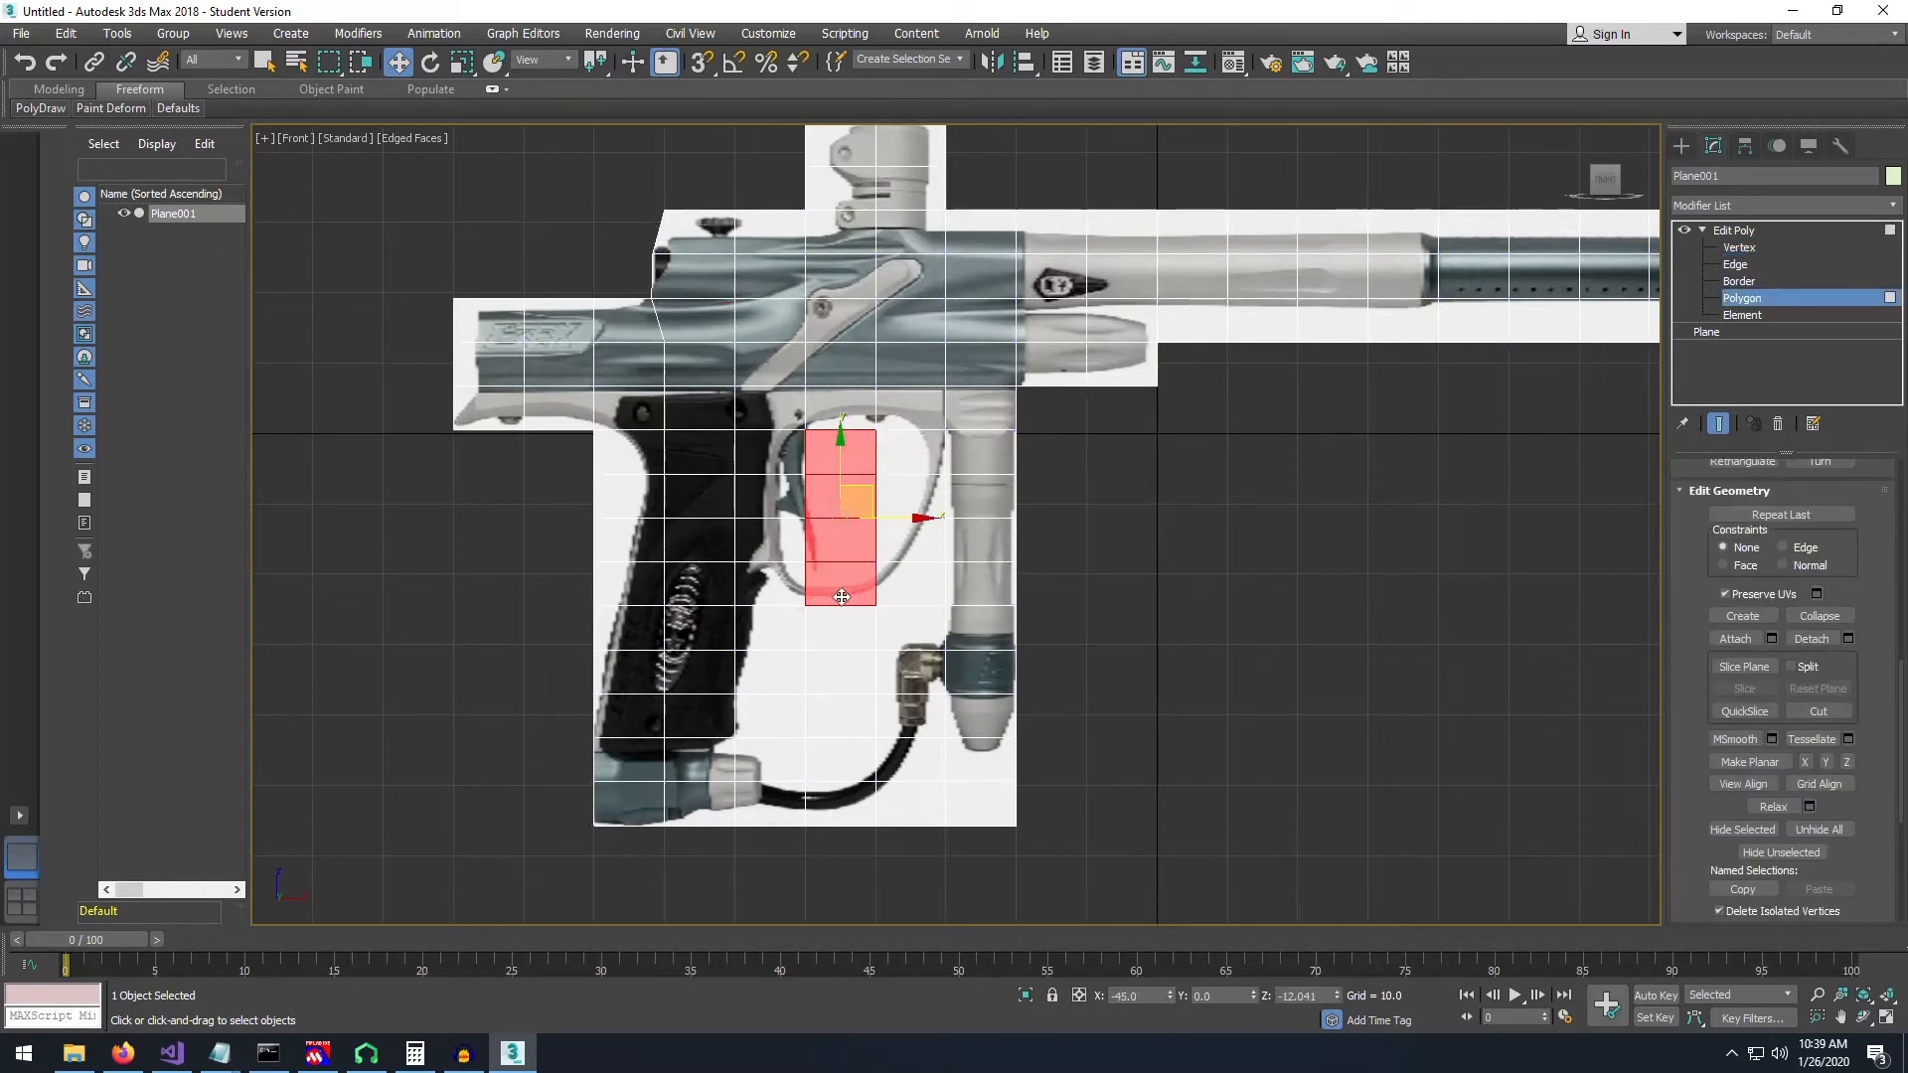
ctrl+click(841, 636)
ctrl+click(841, 675)
ctrl+click(841, 717)
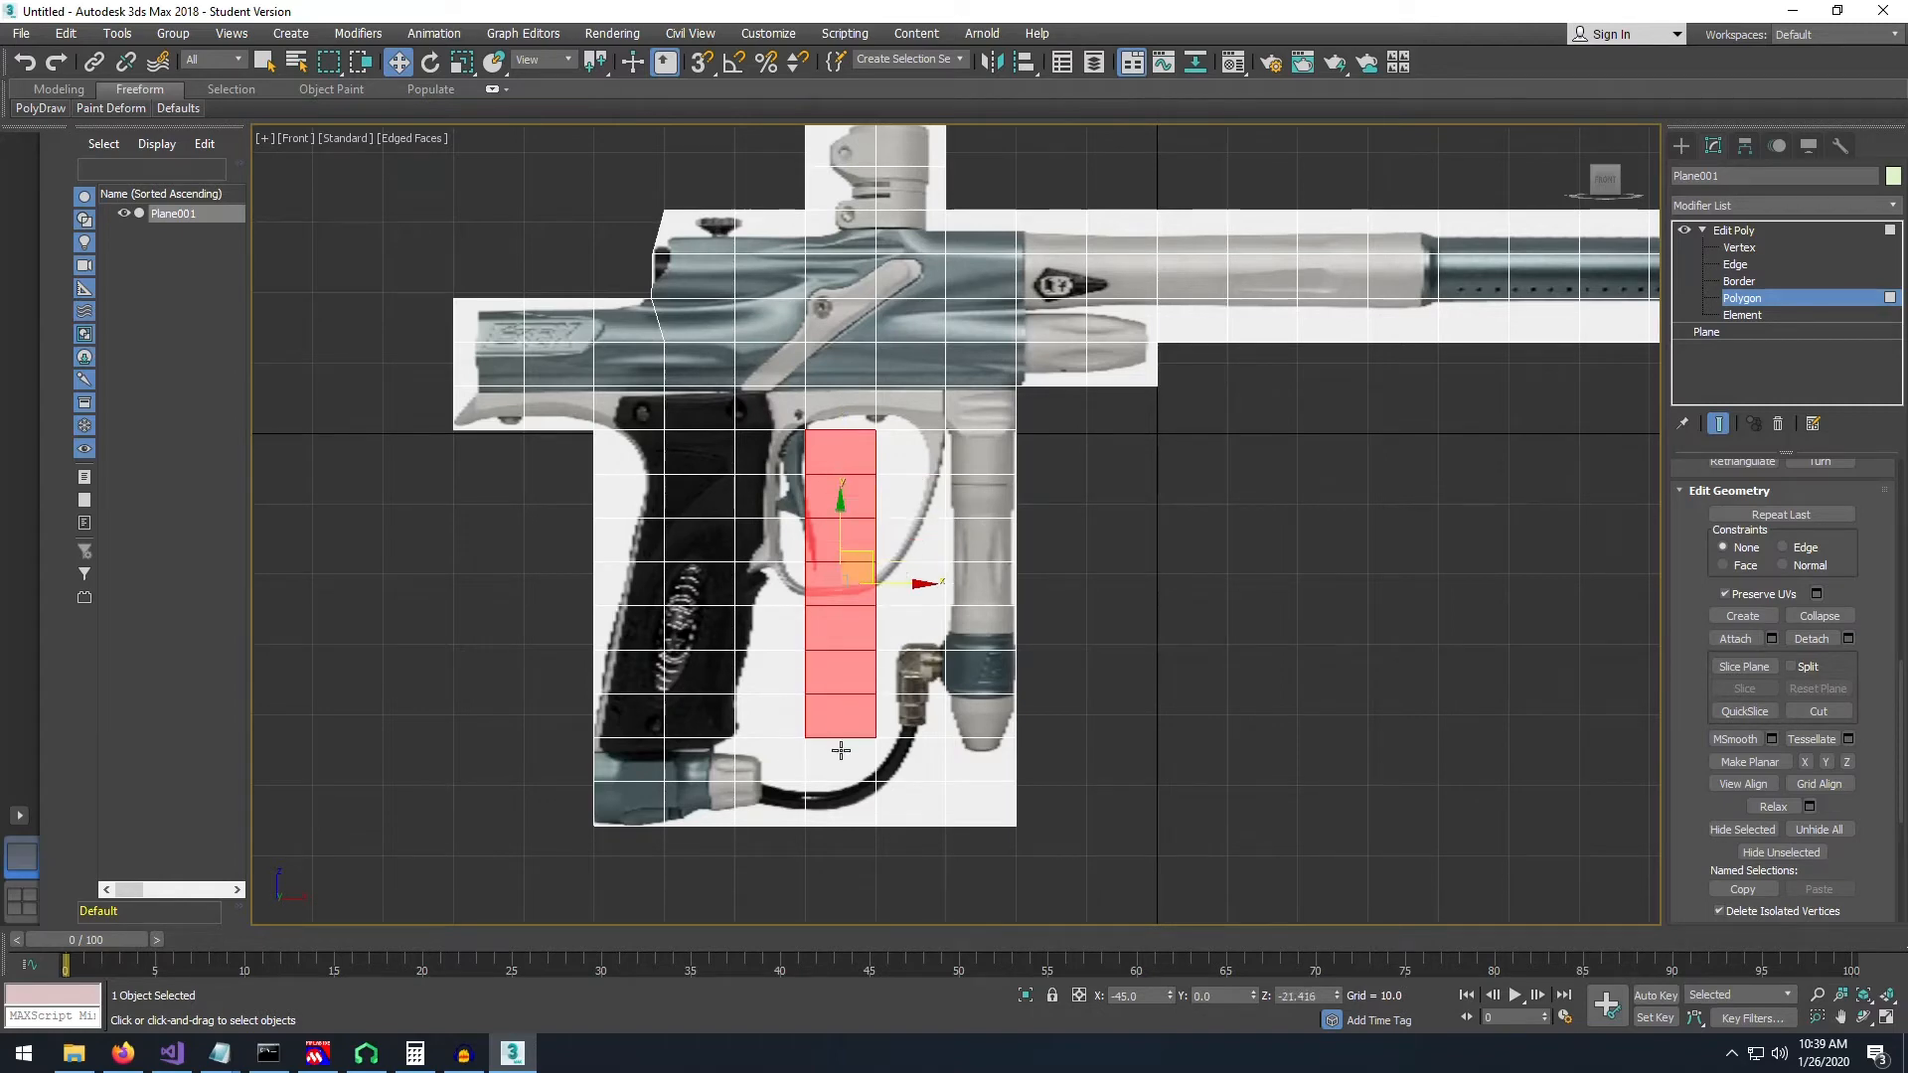
ctrl+click(844, 760)
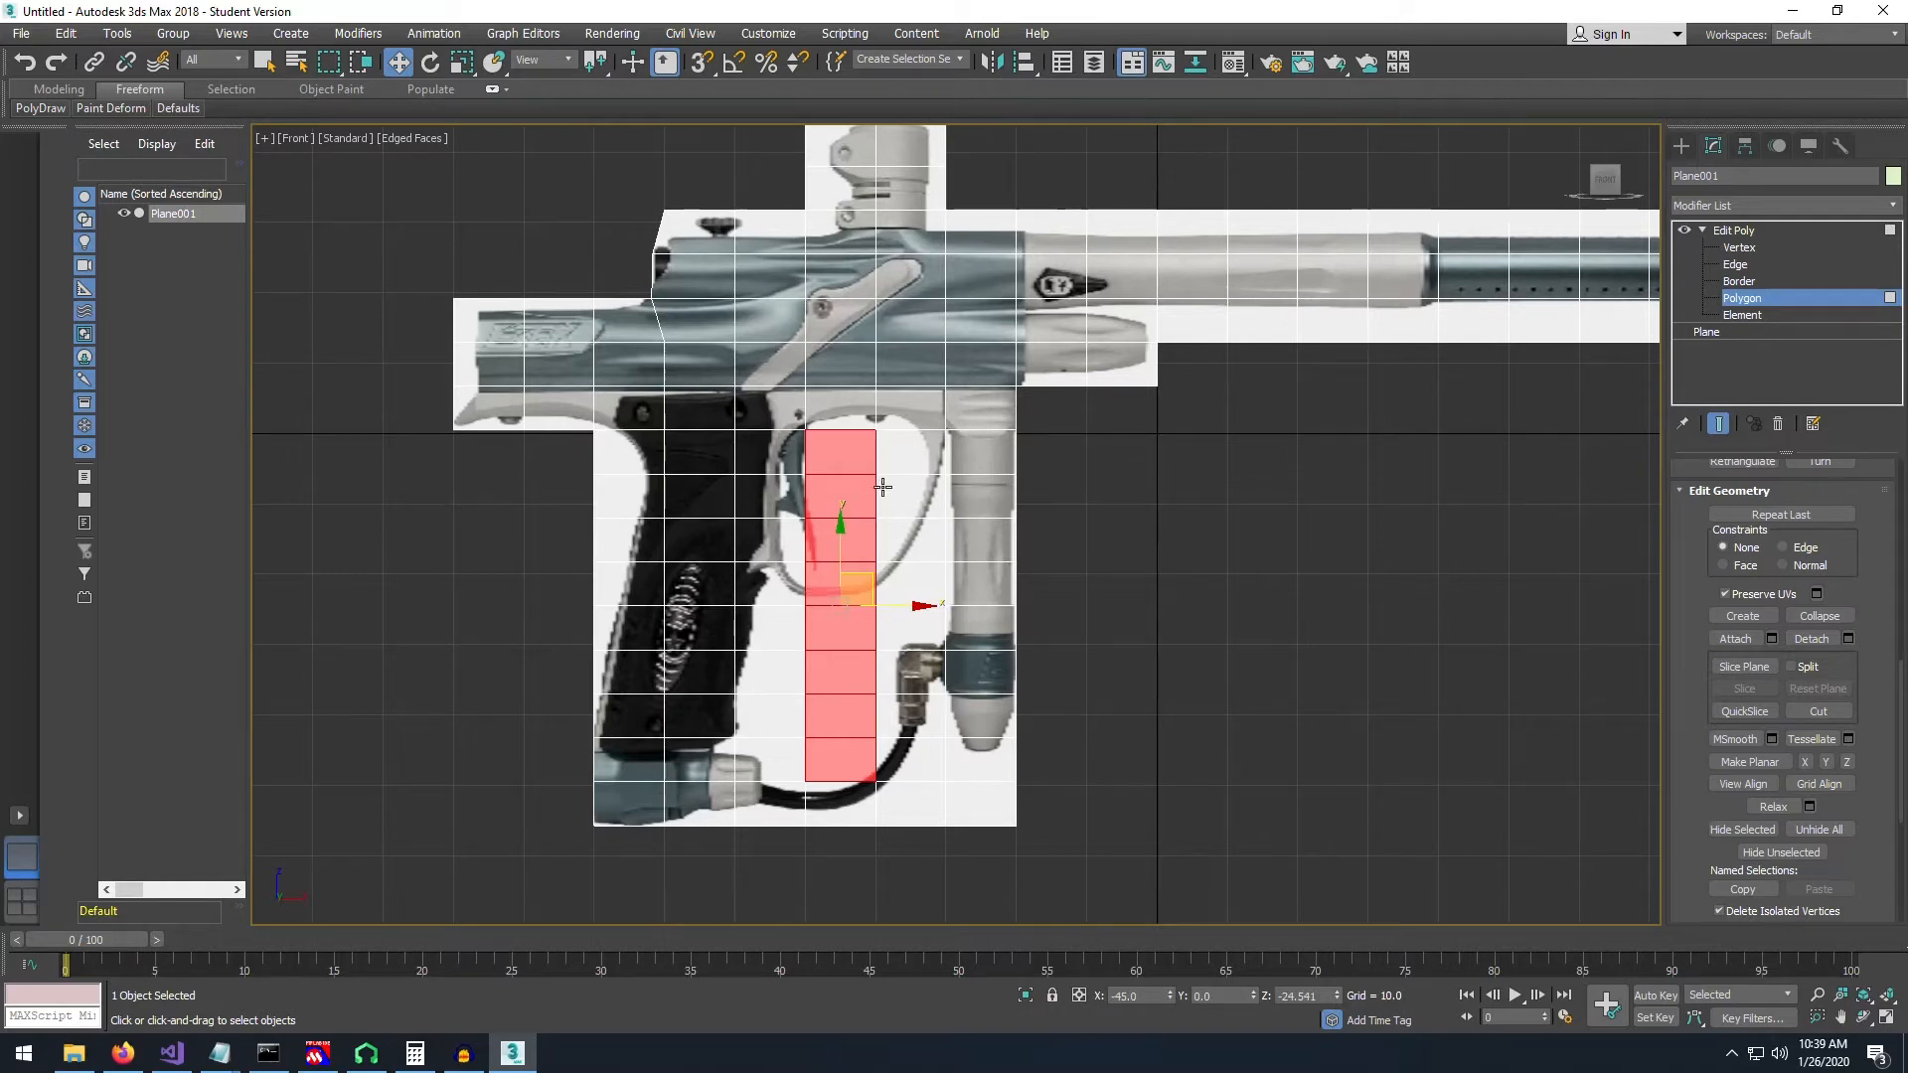
click(847, 459)
click(851, 493)
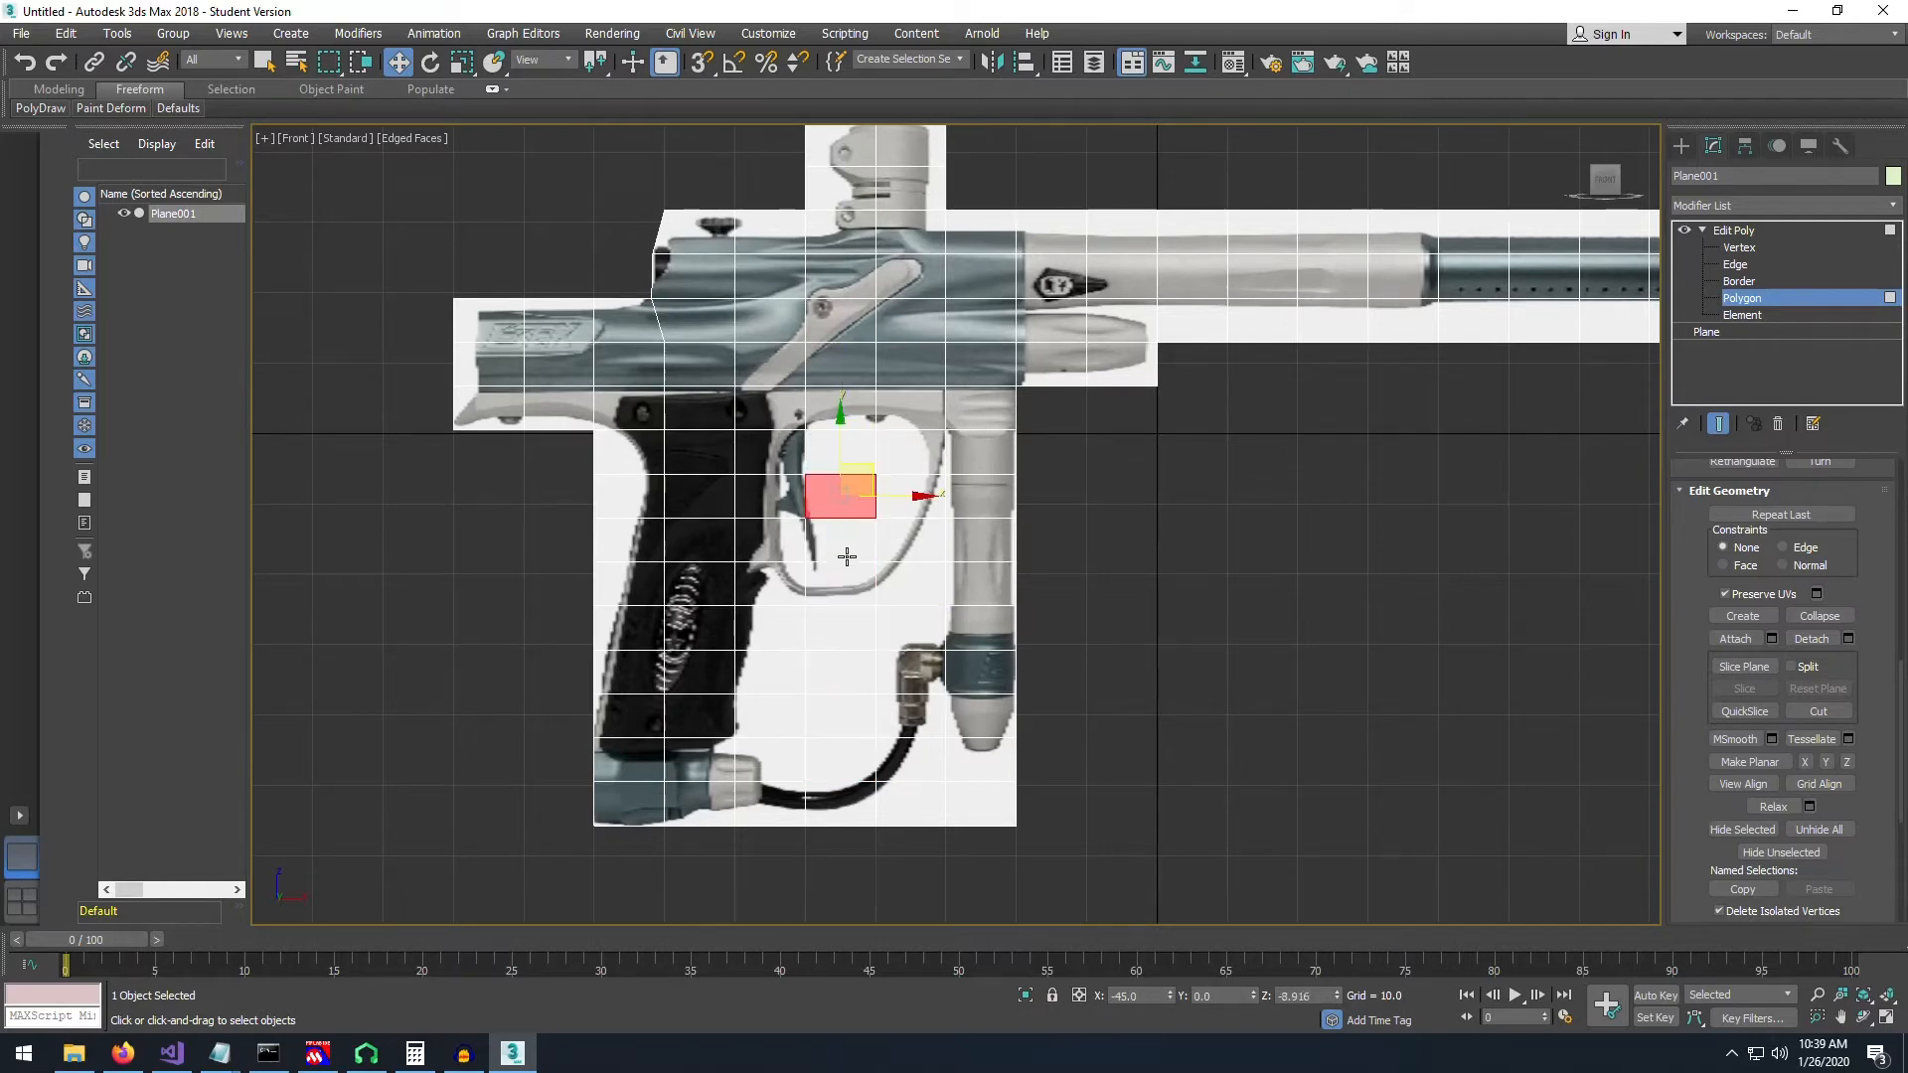
- Delete three blank polygons inside the trigger guard and four below the guard in the same column, keeping the polygon crossed by the guard
click(827, 457)
ctrl+click(842, 500)
ctrl+click(842, 541)
ctrl+click(839, 630)
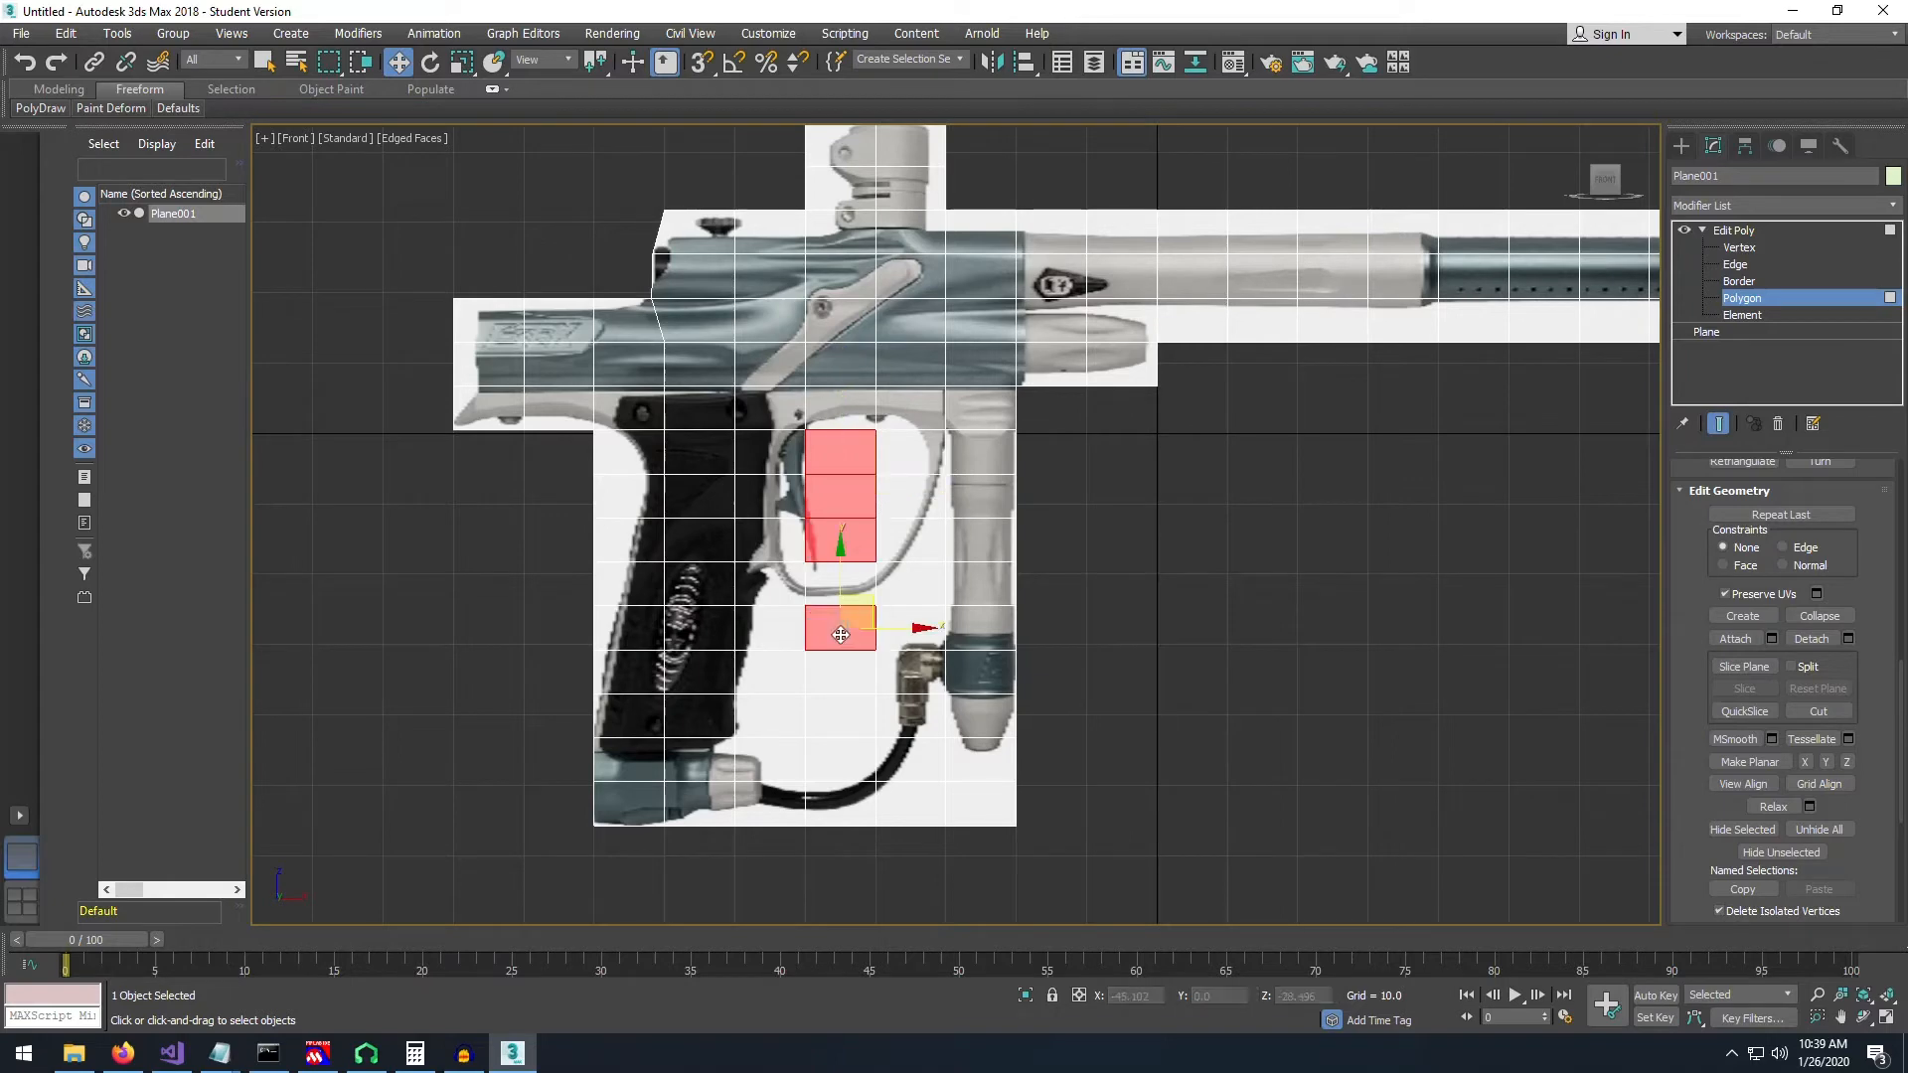
ctrl+click(842, 678)
ctrl+click(840, 724)
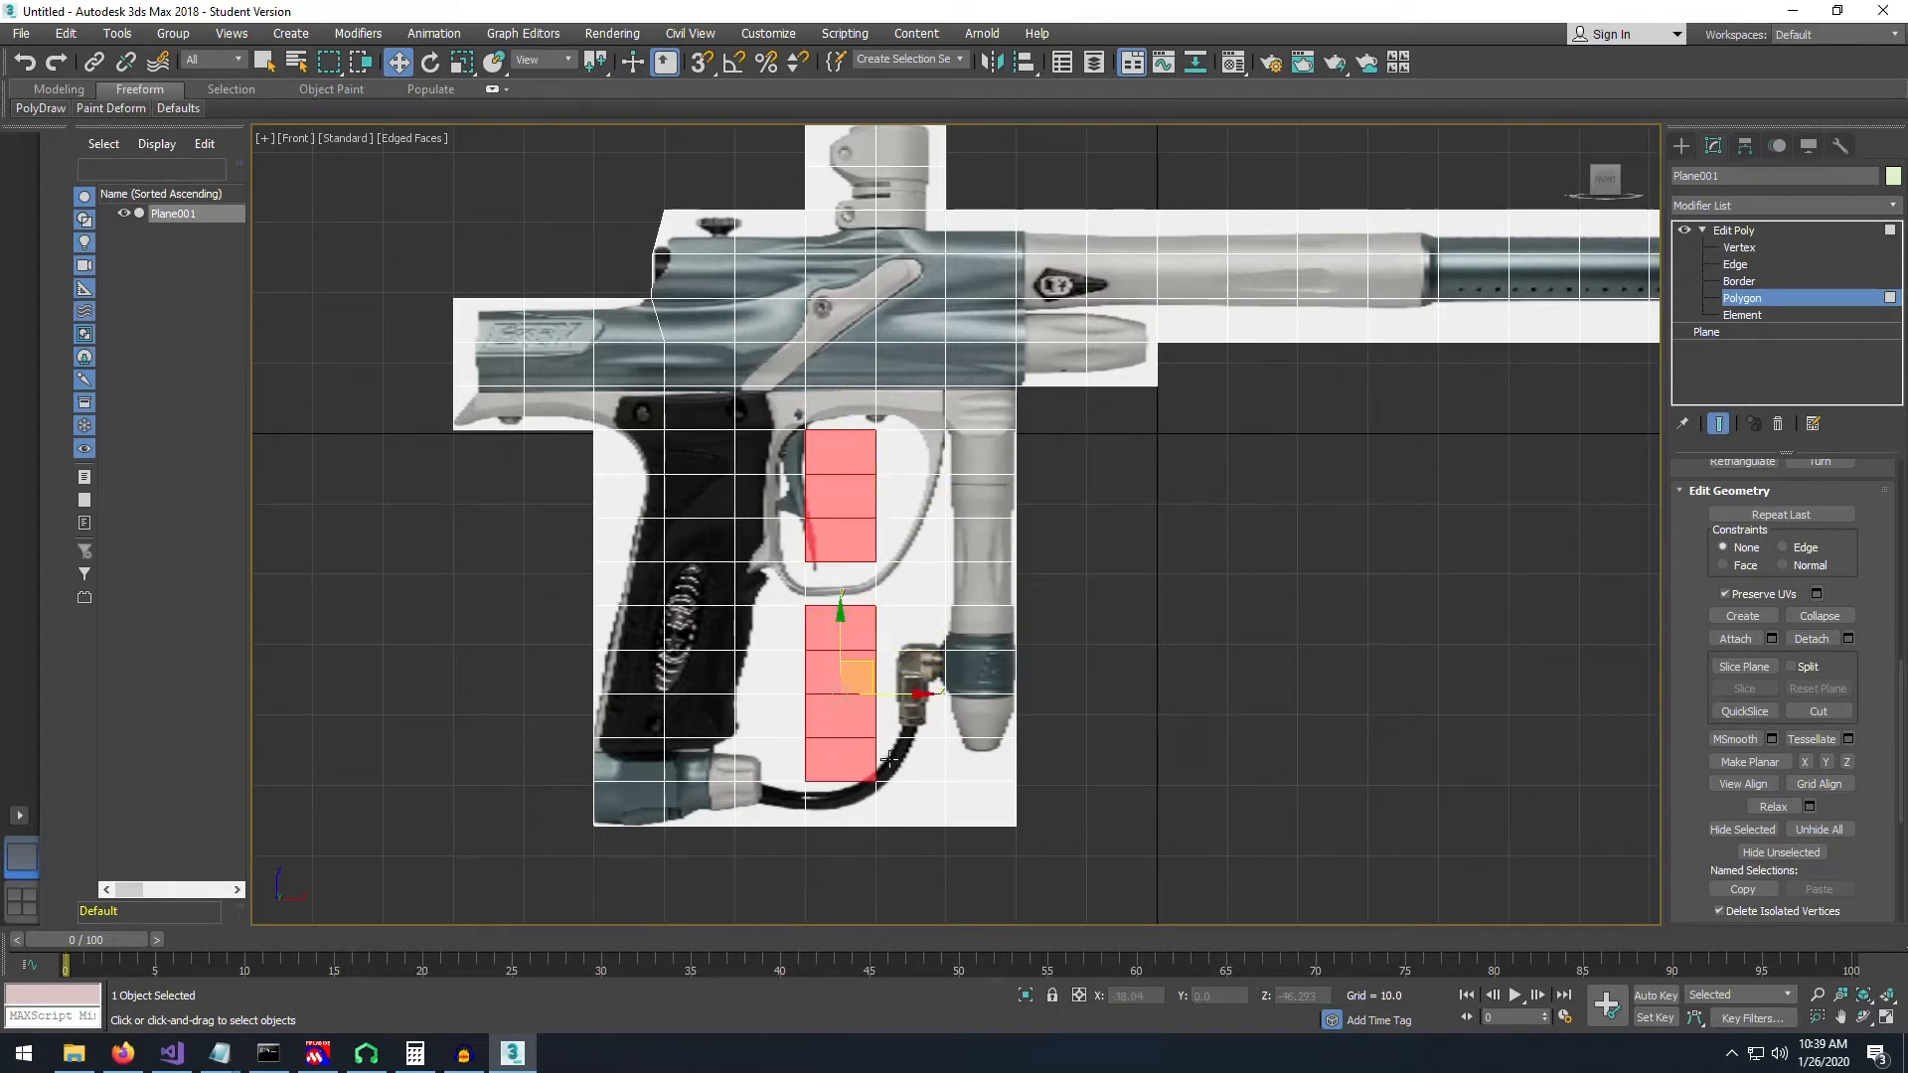
key(Delete)
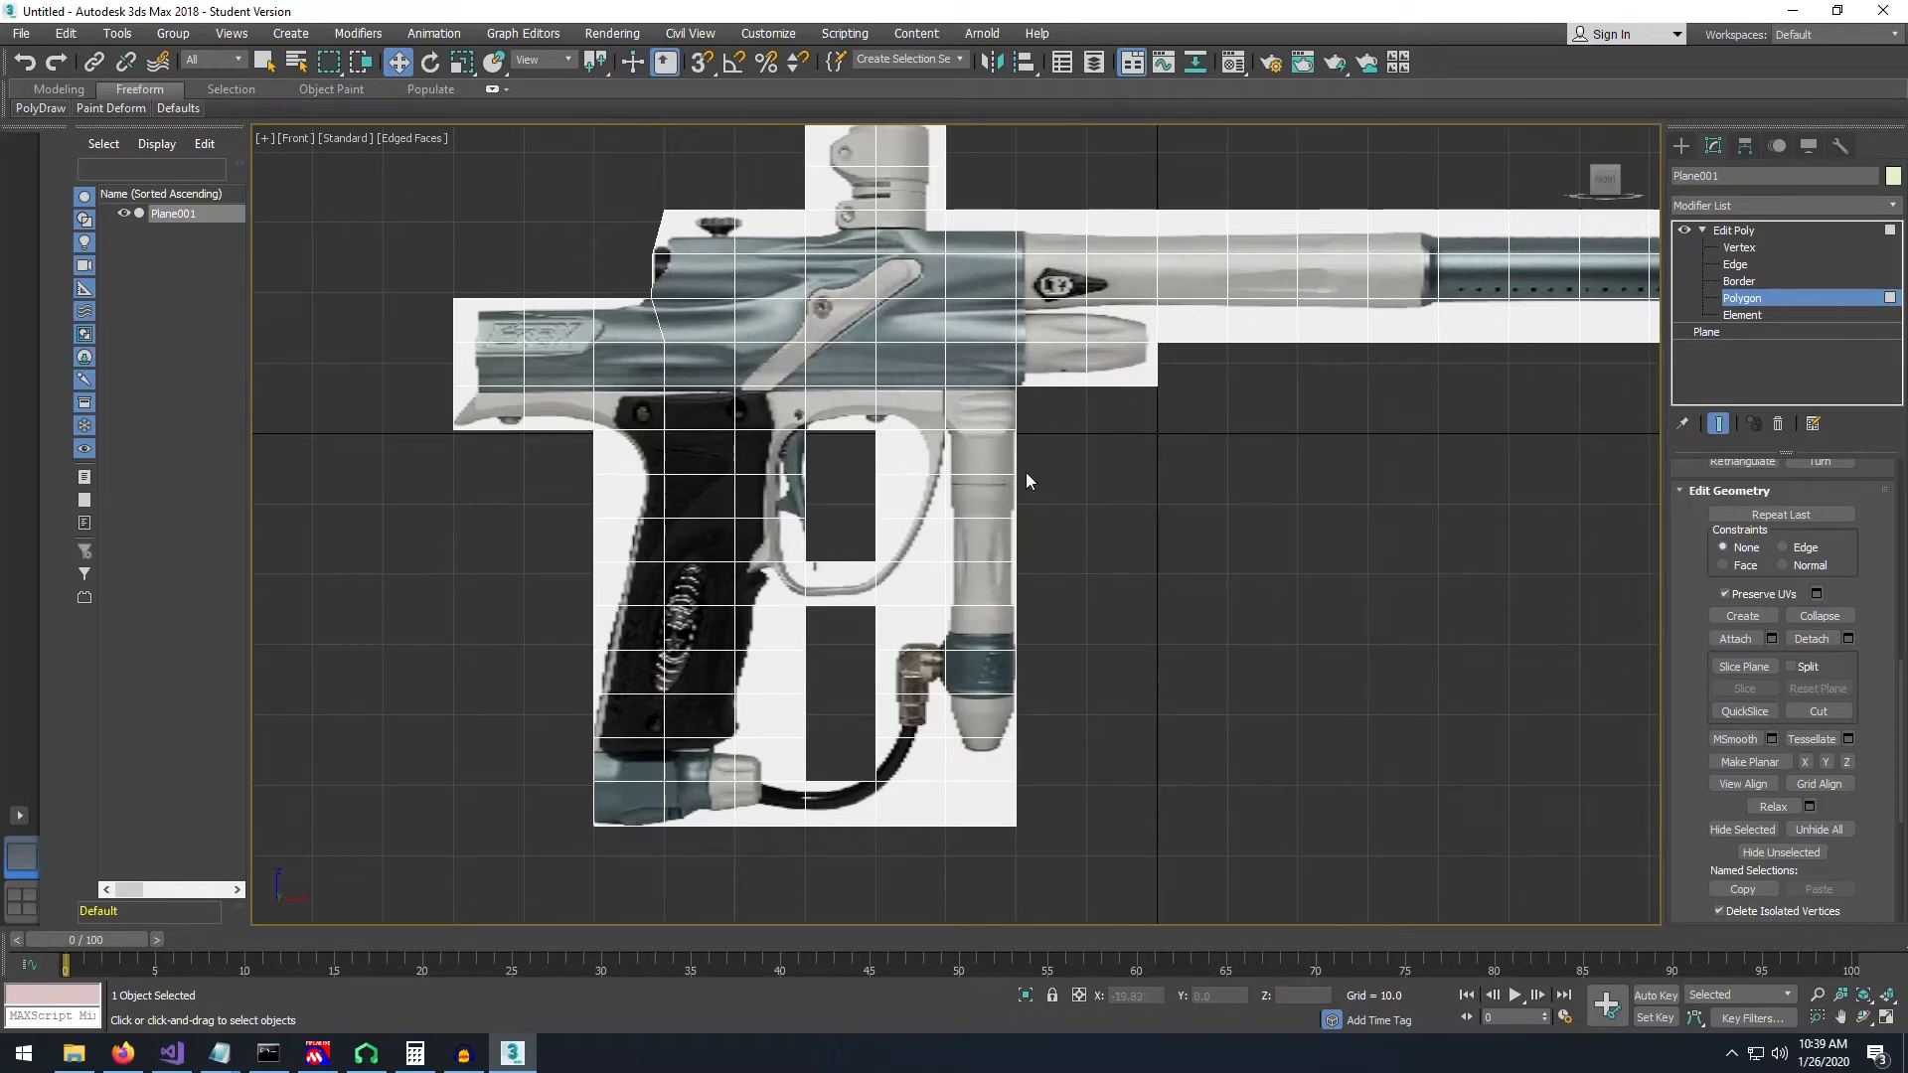
- Delete the blank corner polygon beneath the front tube and the blank polygon in front of the grip's lower end
click(999, 821)
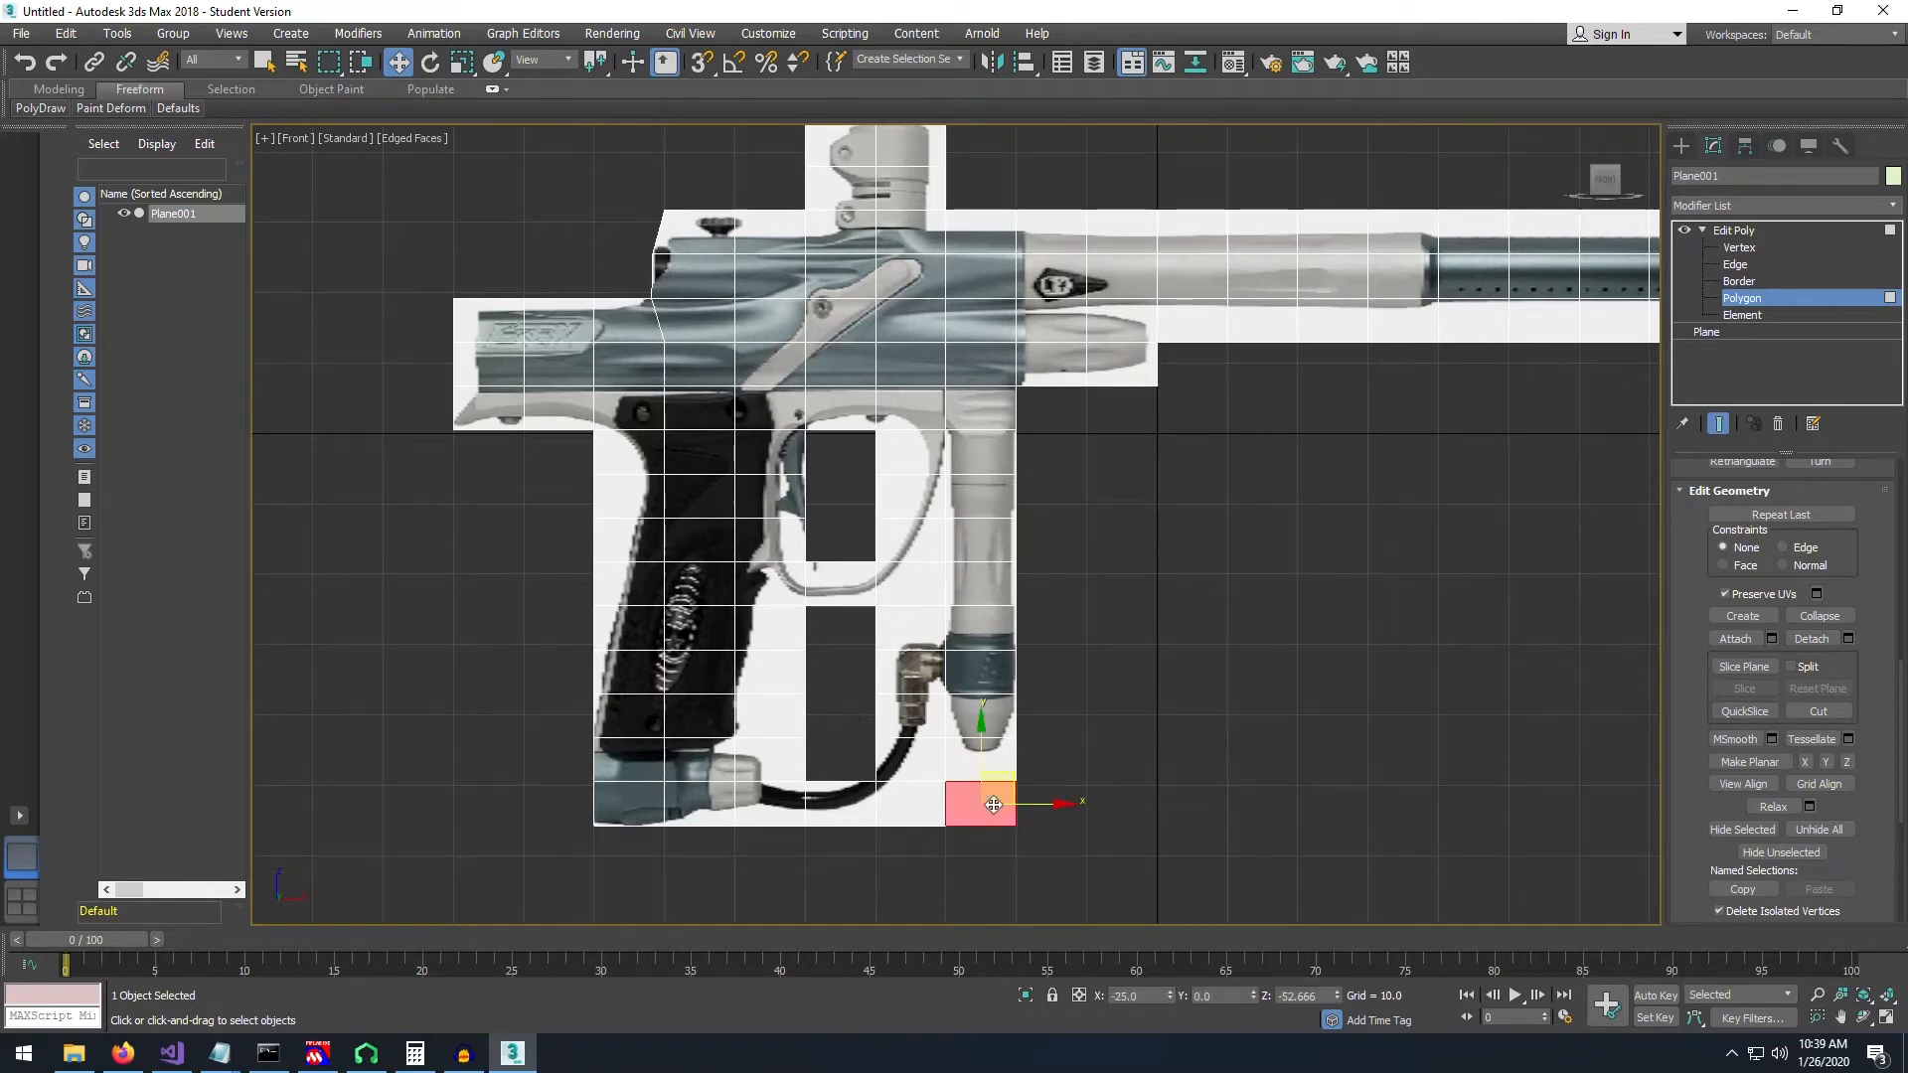
key(Delete)
click(776, 707)
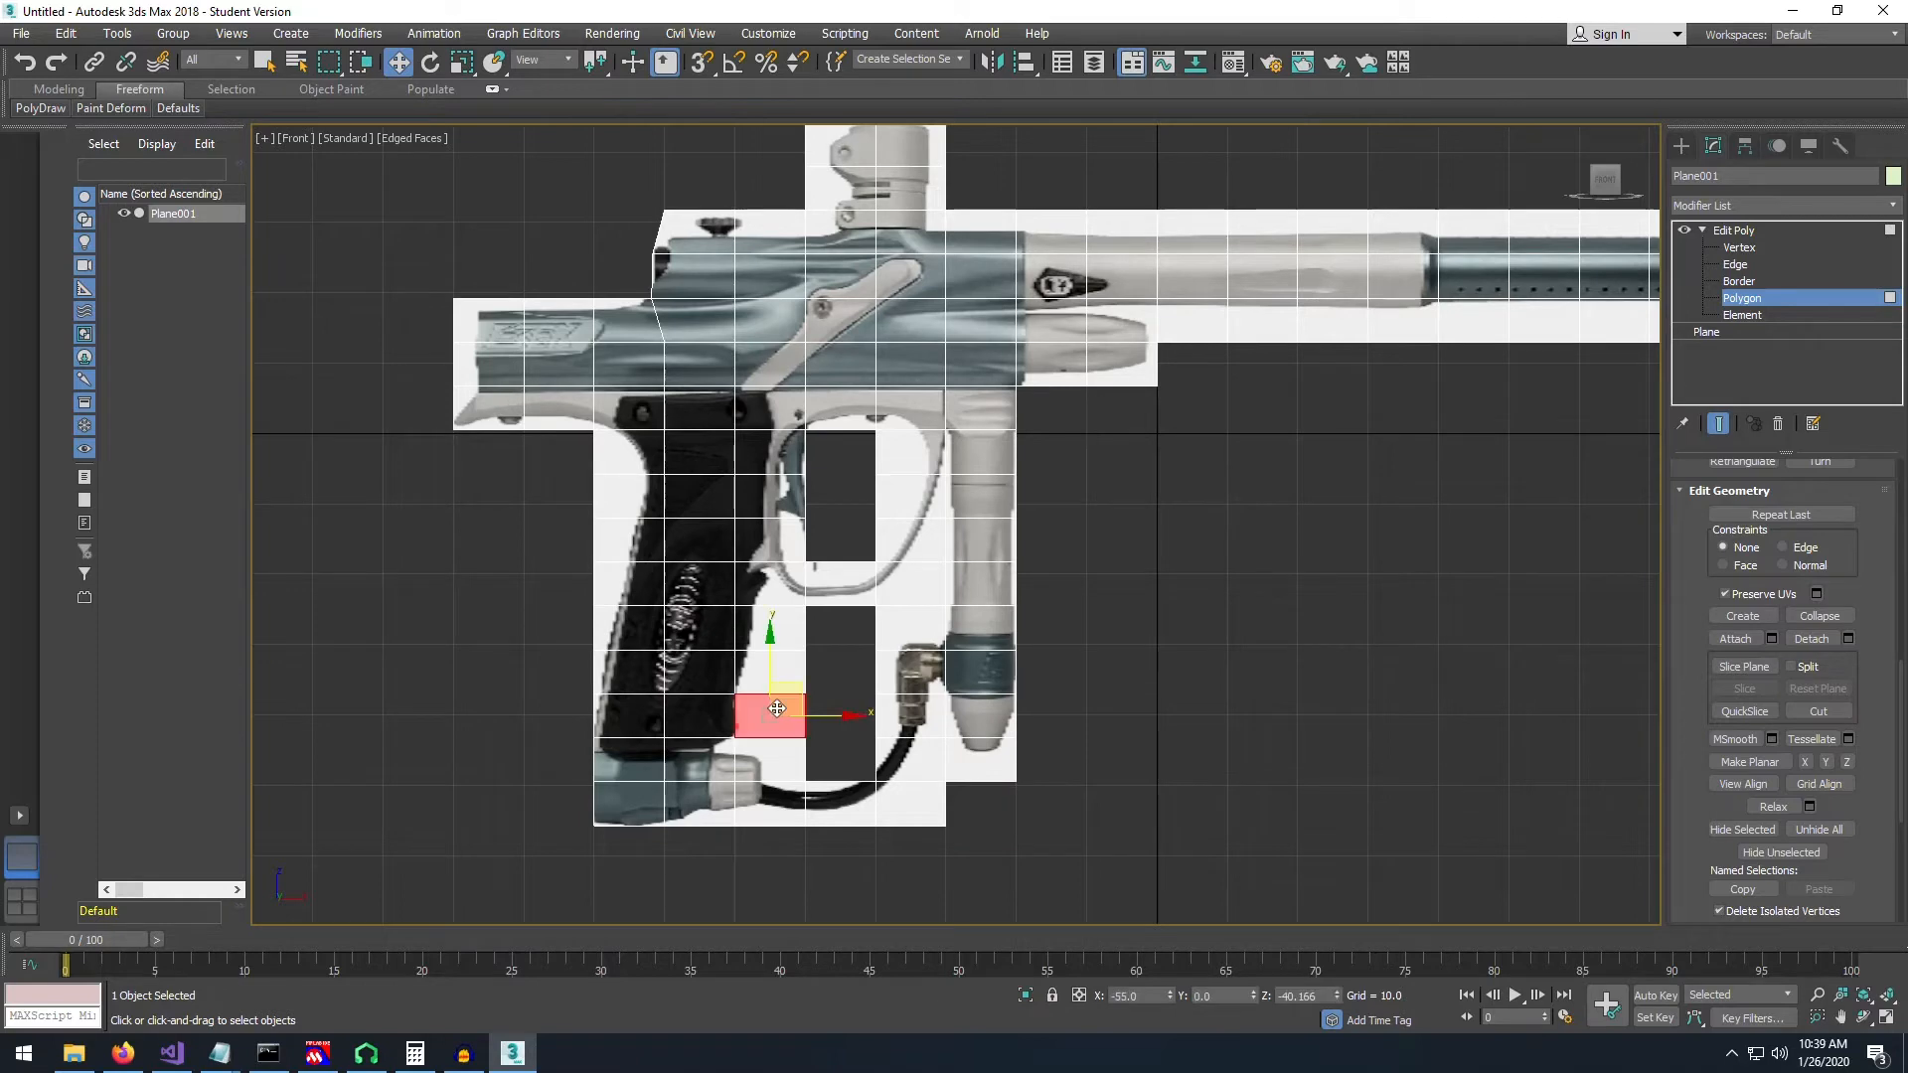
key(Delete)
- Try deleting the lower front corner polygon beneath the hose, undo that deletion and clear the selection
click(910, 803)
key(Delete)
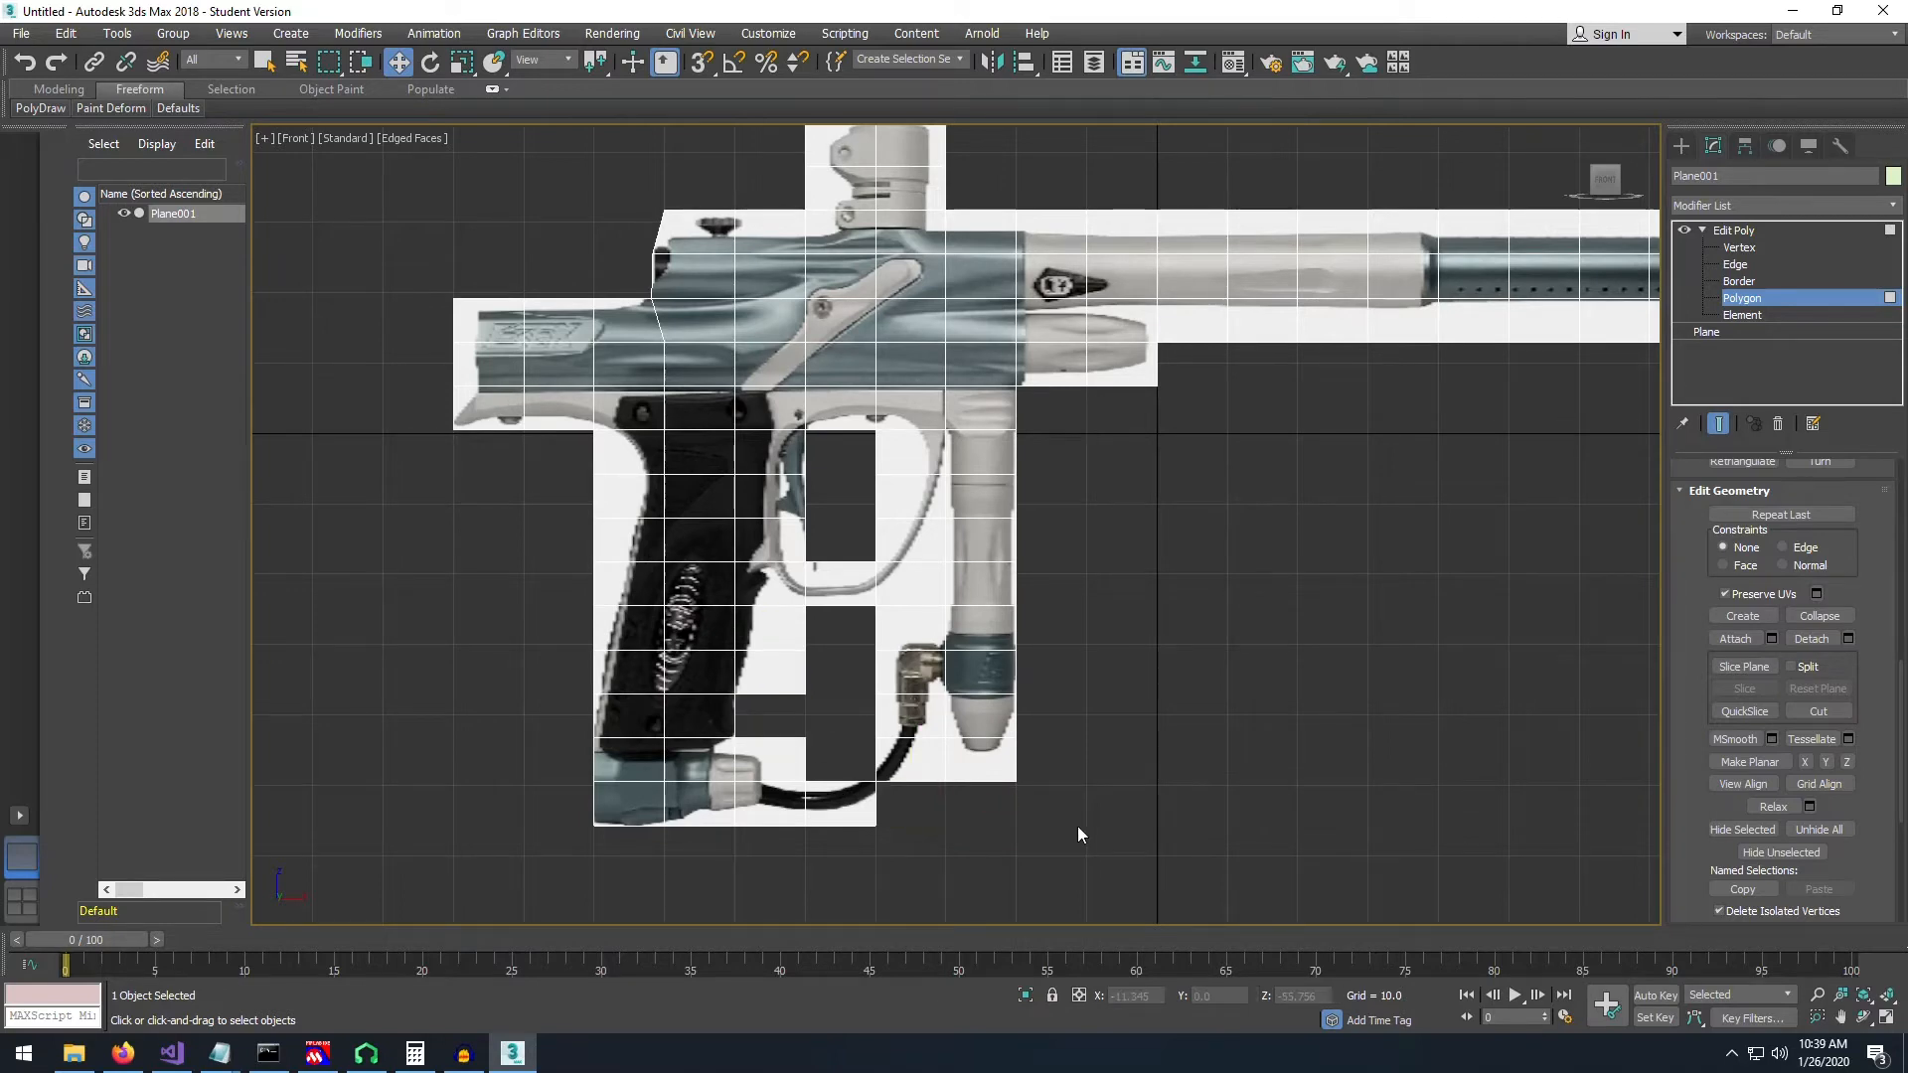
key(ctrl+z)
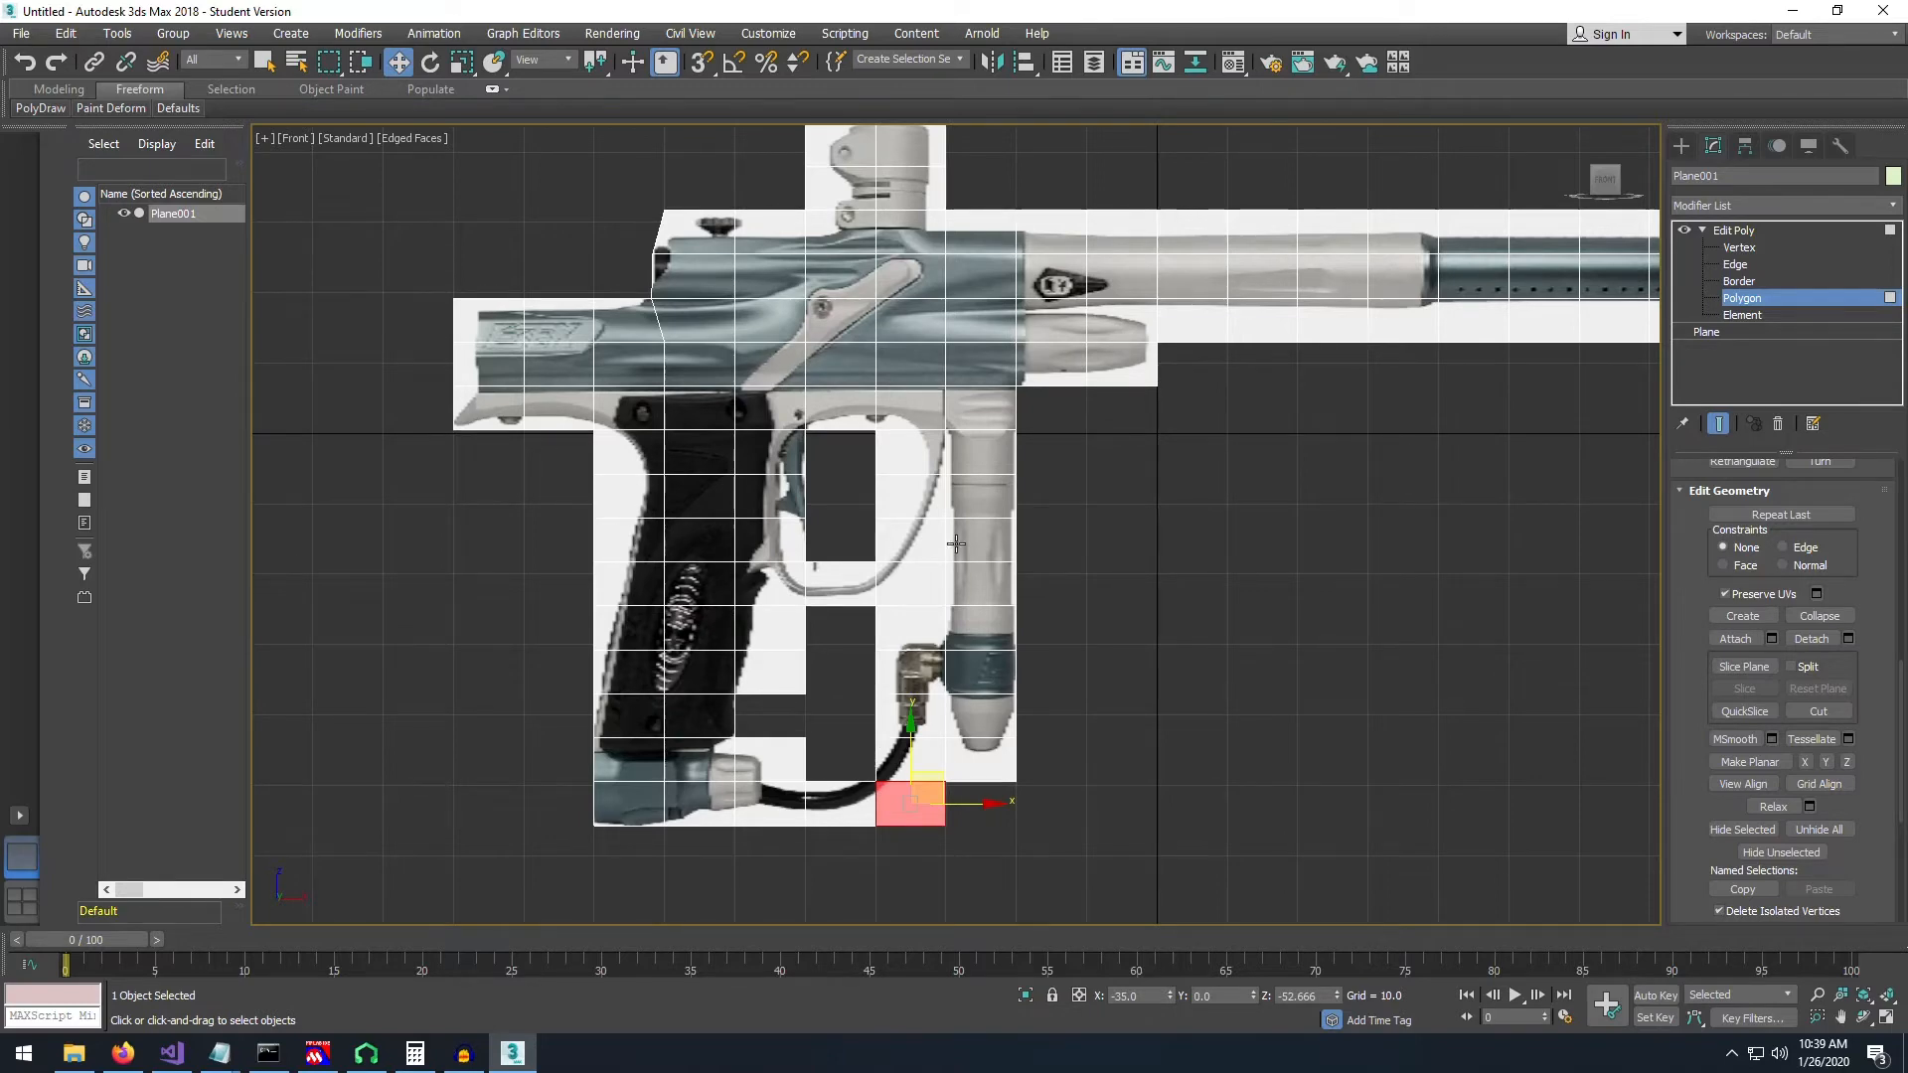
click(1226, 541)
middle_drag(1362, 490, 1031, 544)
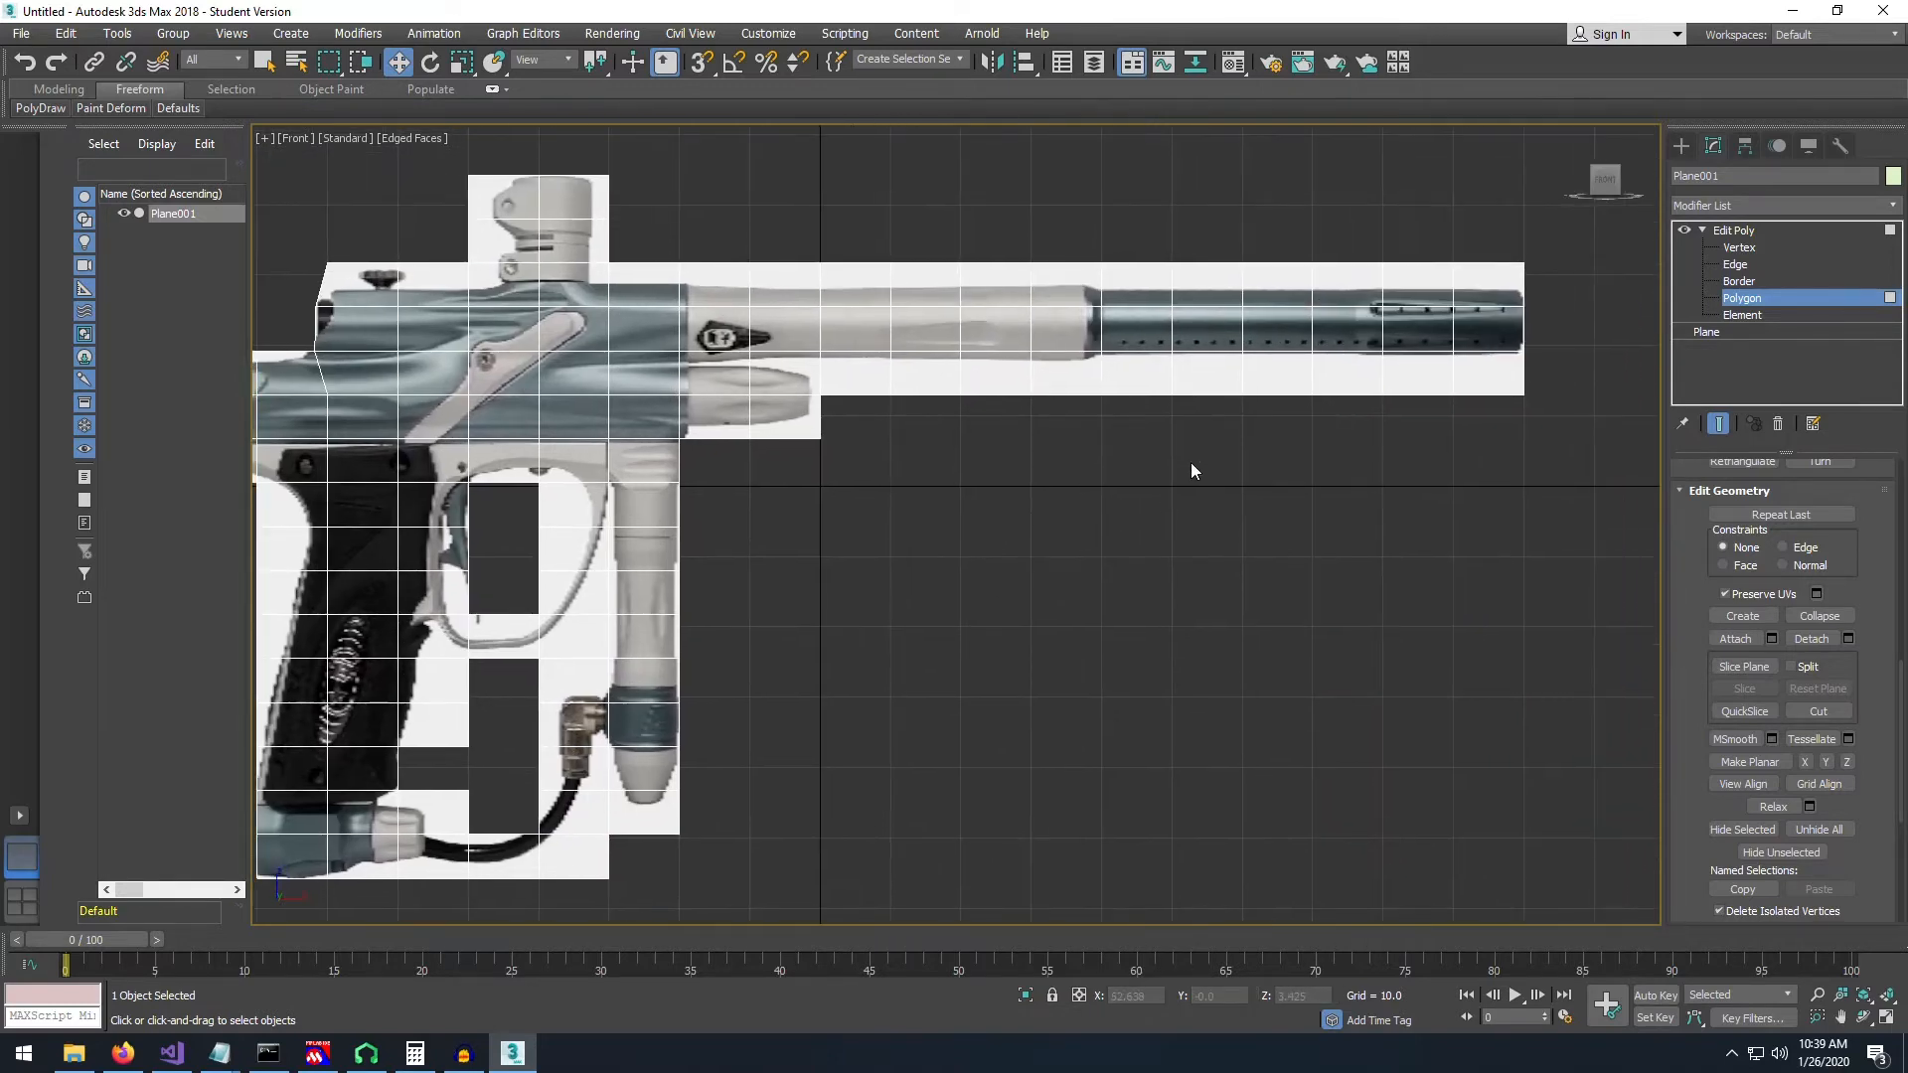
middle_drag(818, 401, 948, 367)
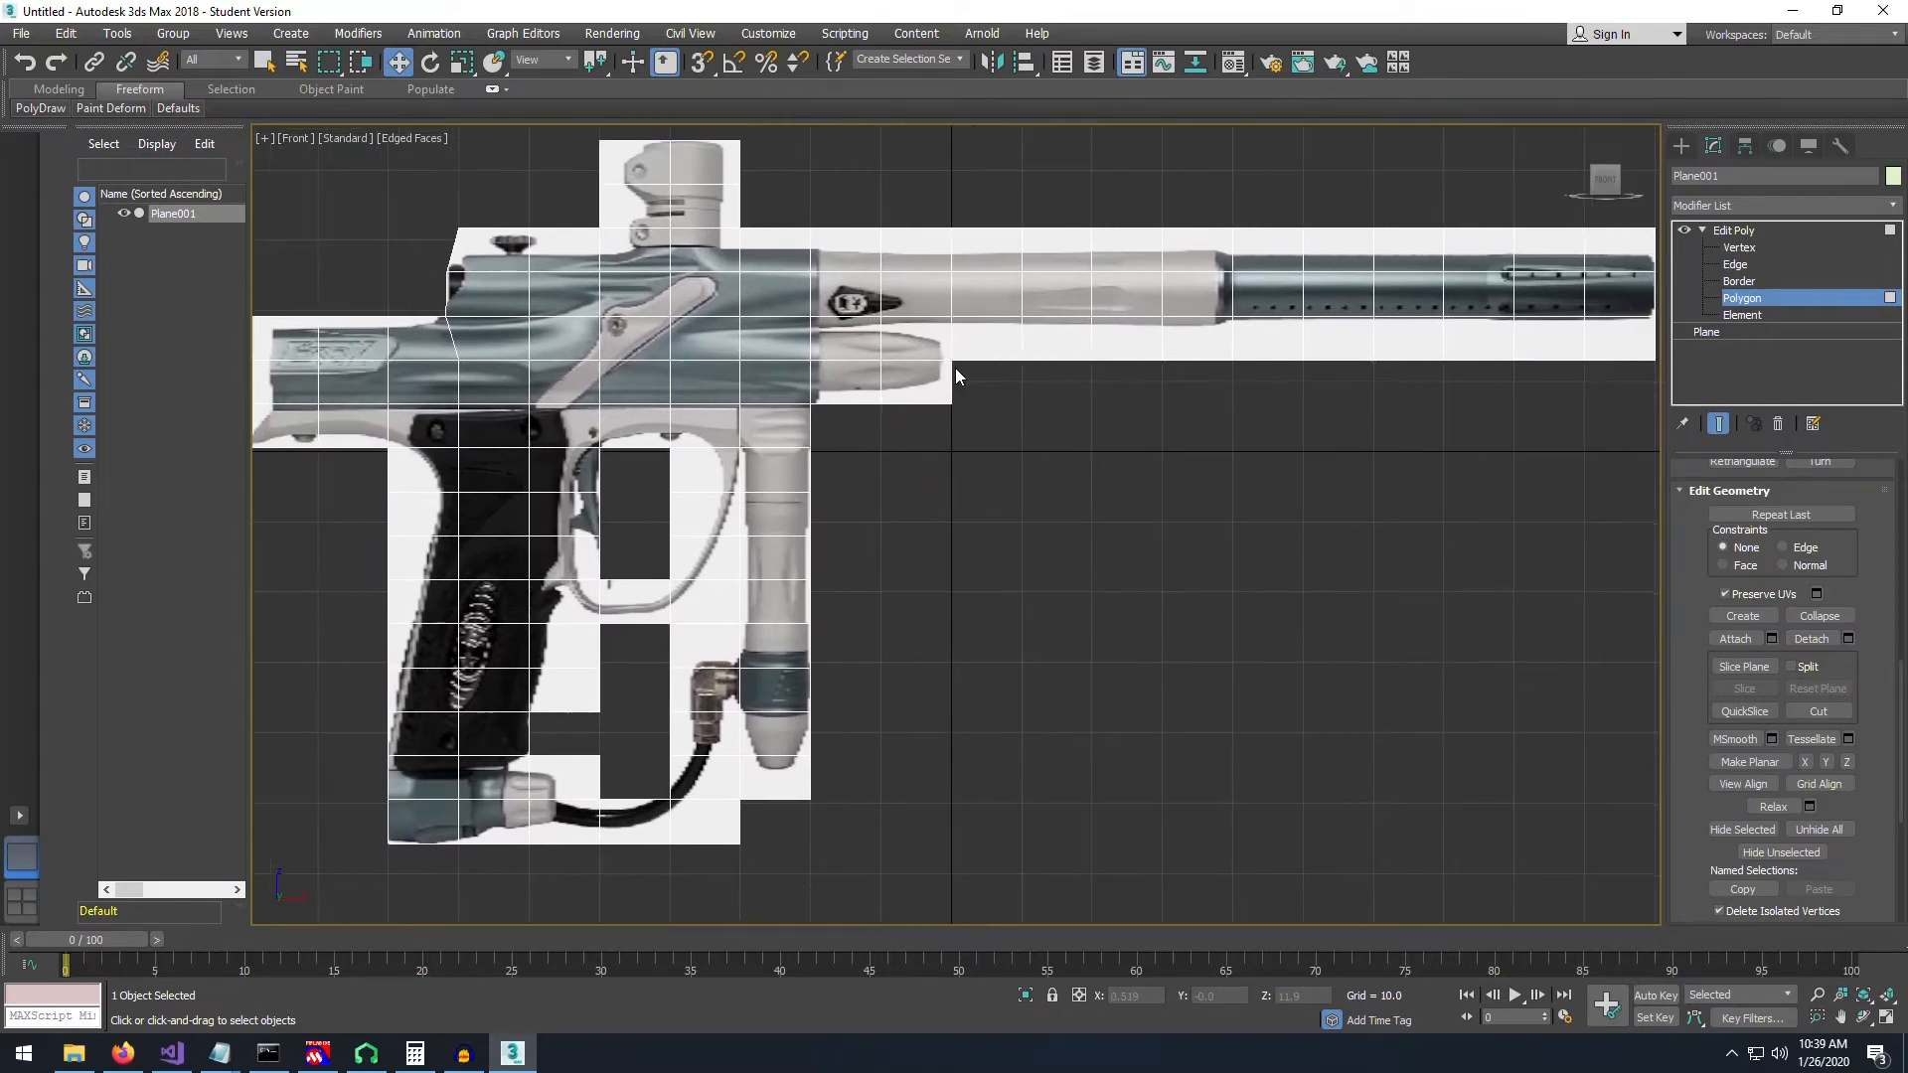
middle_drag(1152, 397, 1067, 403)
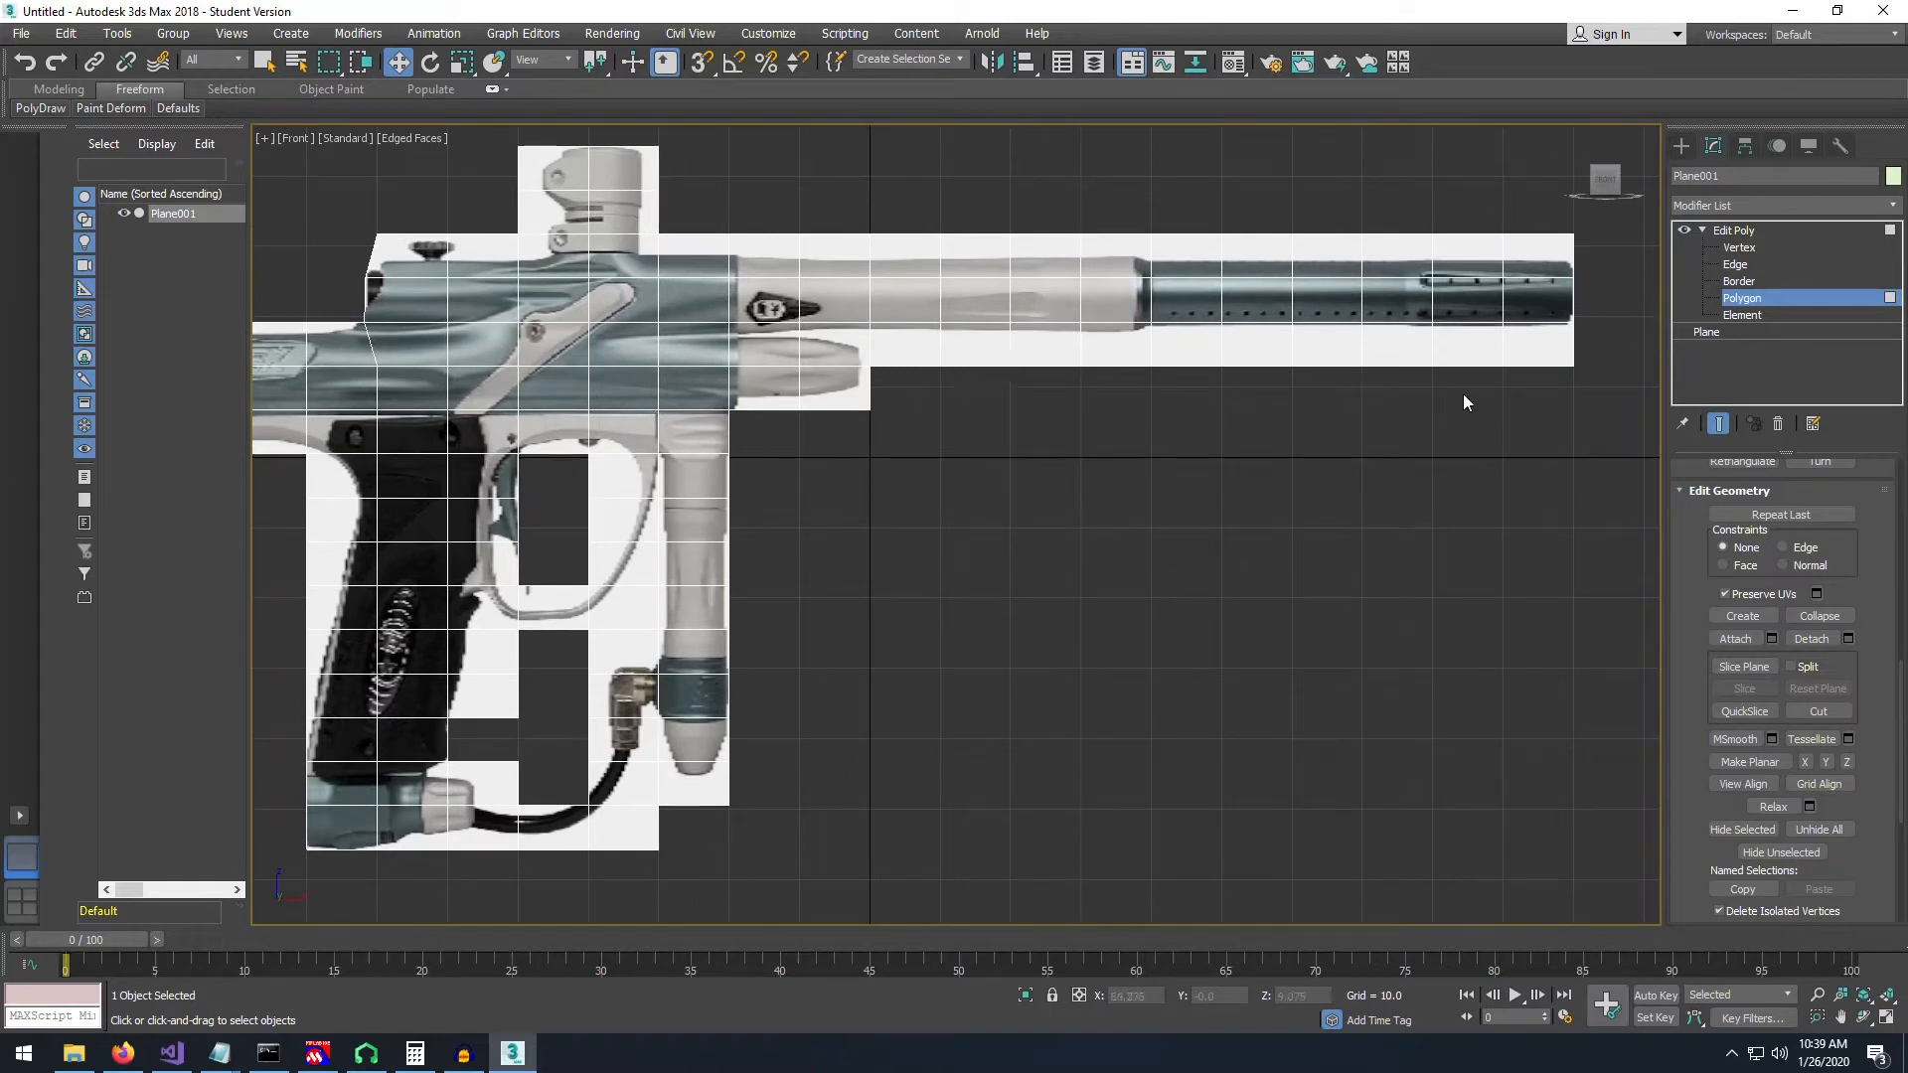
mouse_move(1462, 398)
middle_down()
mouse_move(1414, 408)
mouse_move(1445, 419)
middle_up()
middle_drag(524, 166, 725, 213)
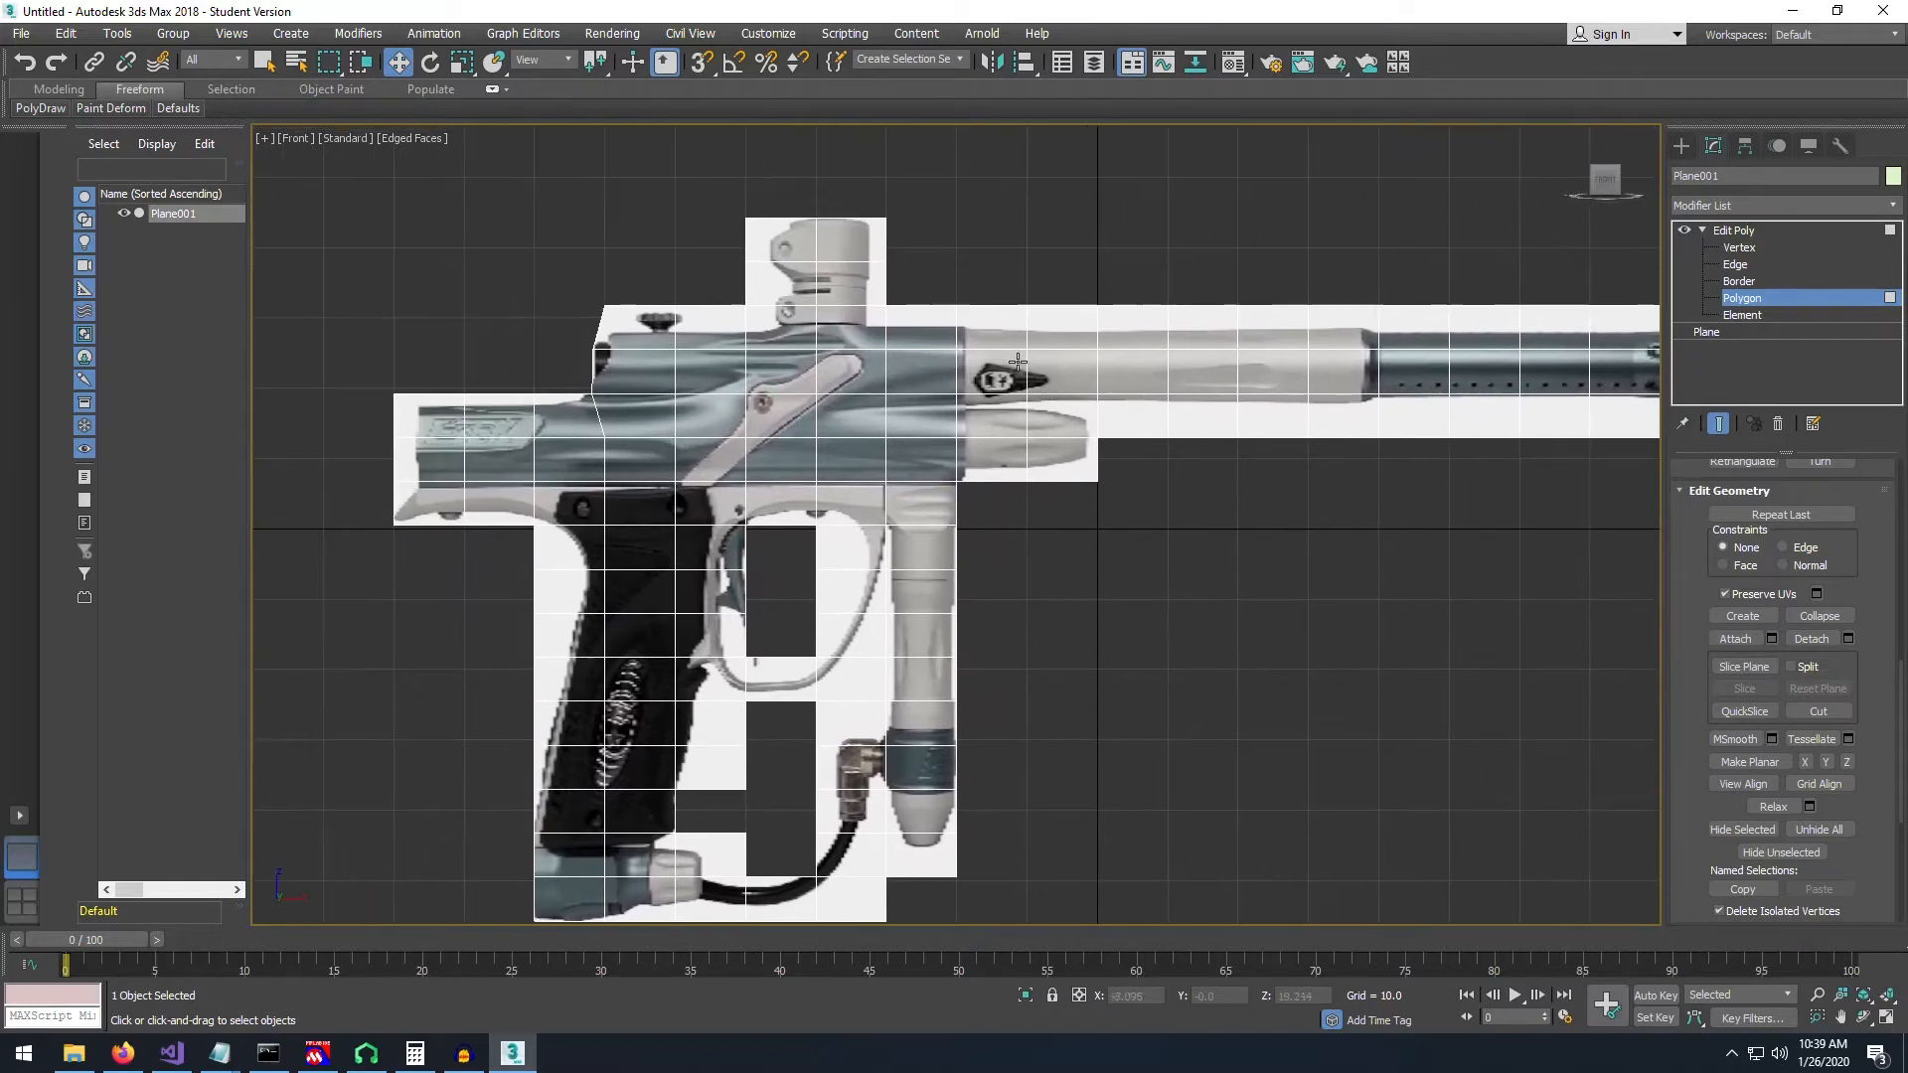
middle_drag(864, 428, 904, 291)
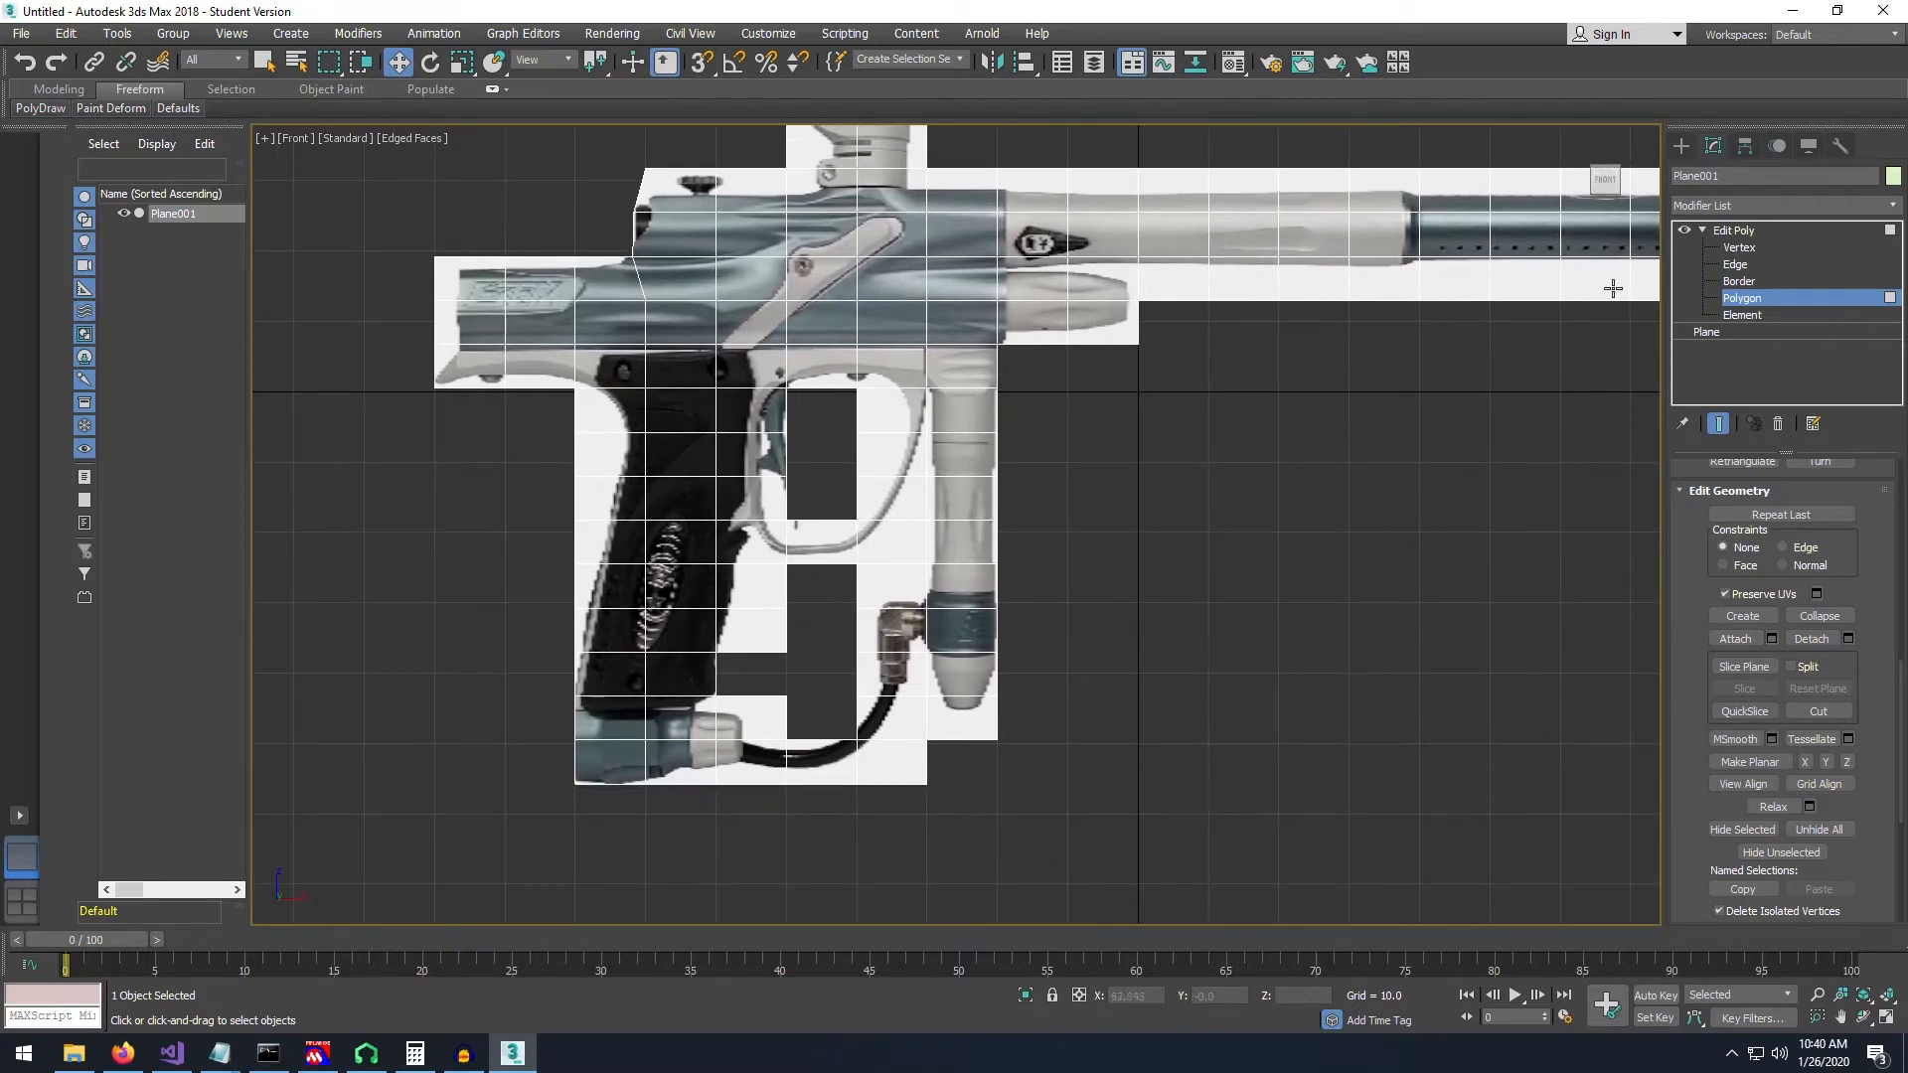
- At Vertex level, move the two uppermost free vertices behind the grip inward to its back contour, the higher one to about X -72.6, Z -5.8
click(1739, 248)
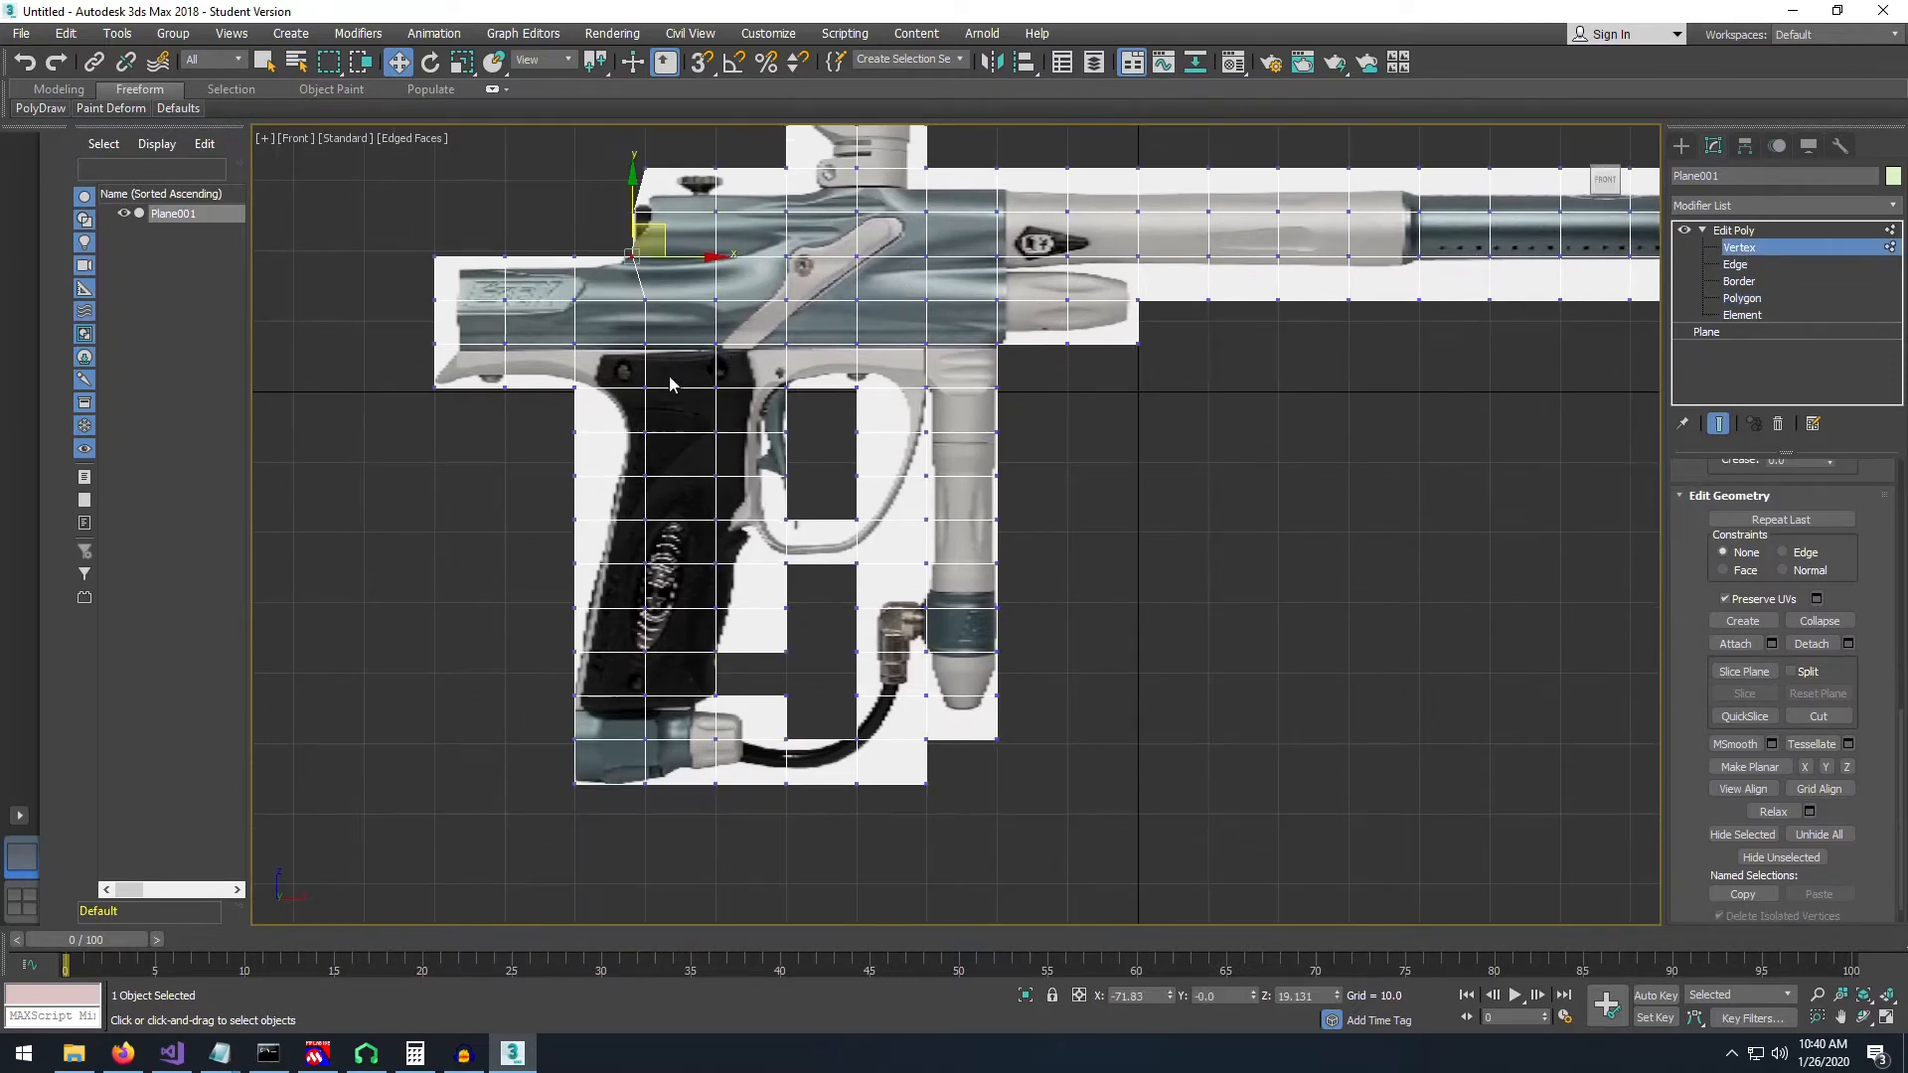
scroll(670, 384, up, 7)
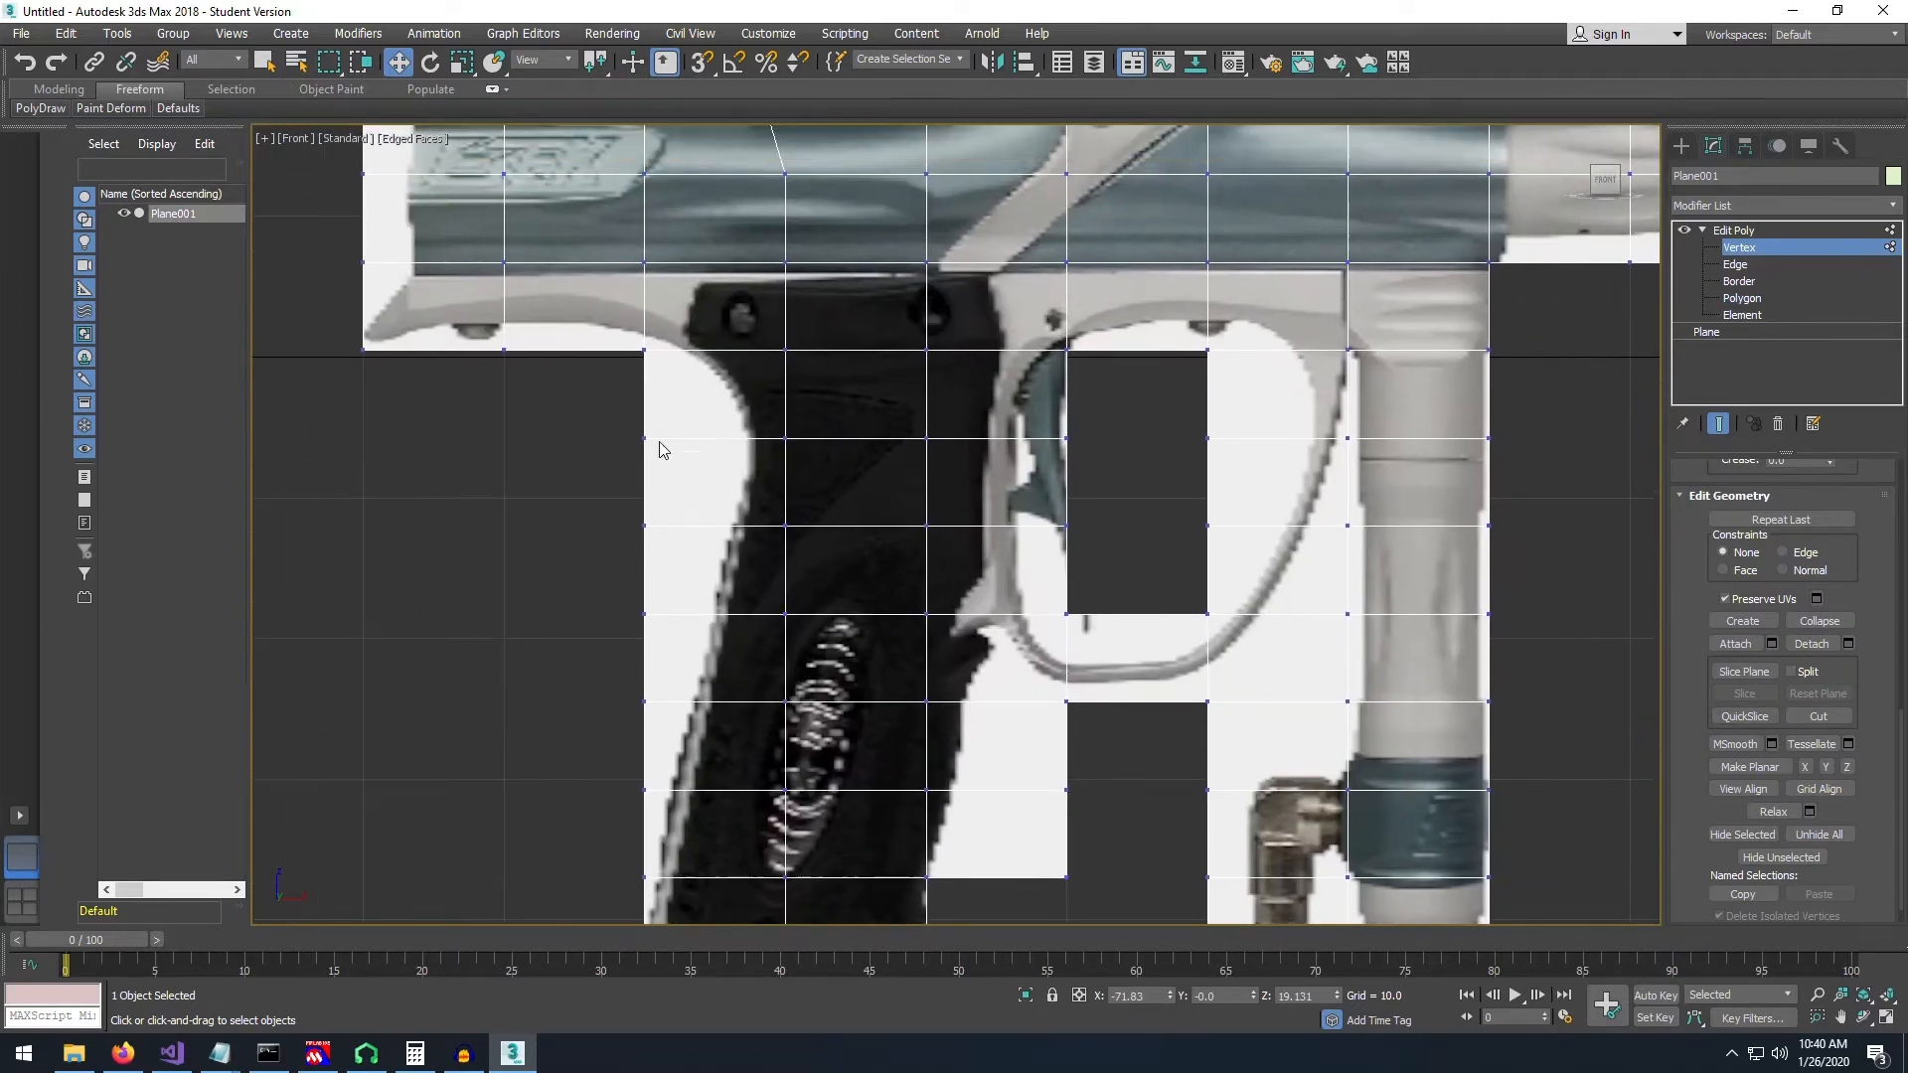
drag(701, 475, 827, 433)
scroll(901, 419, up, 2)
middle_drag(901, 413, 906, 308)
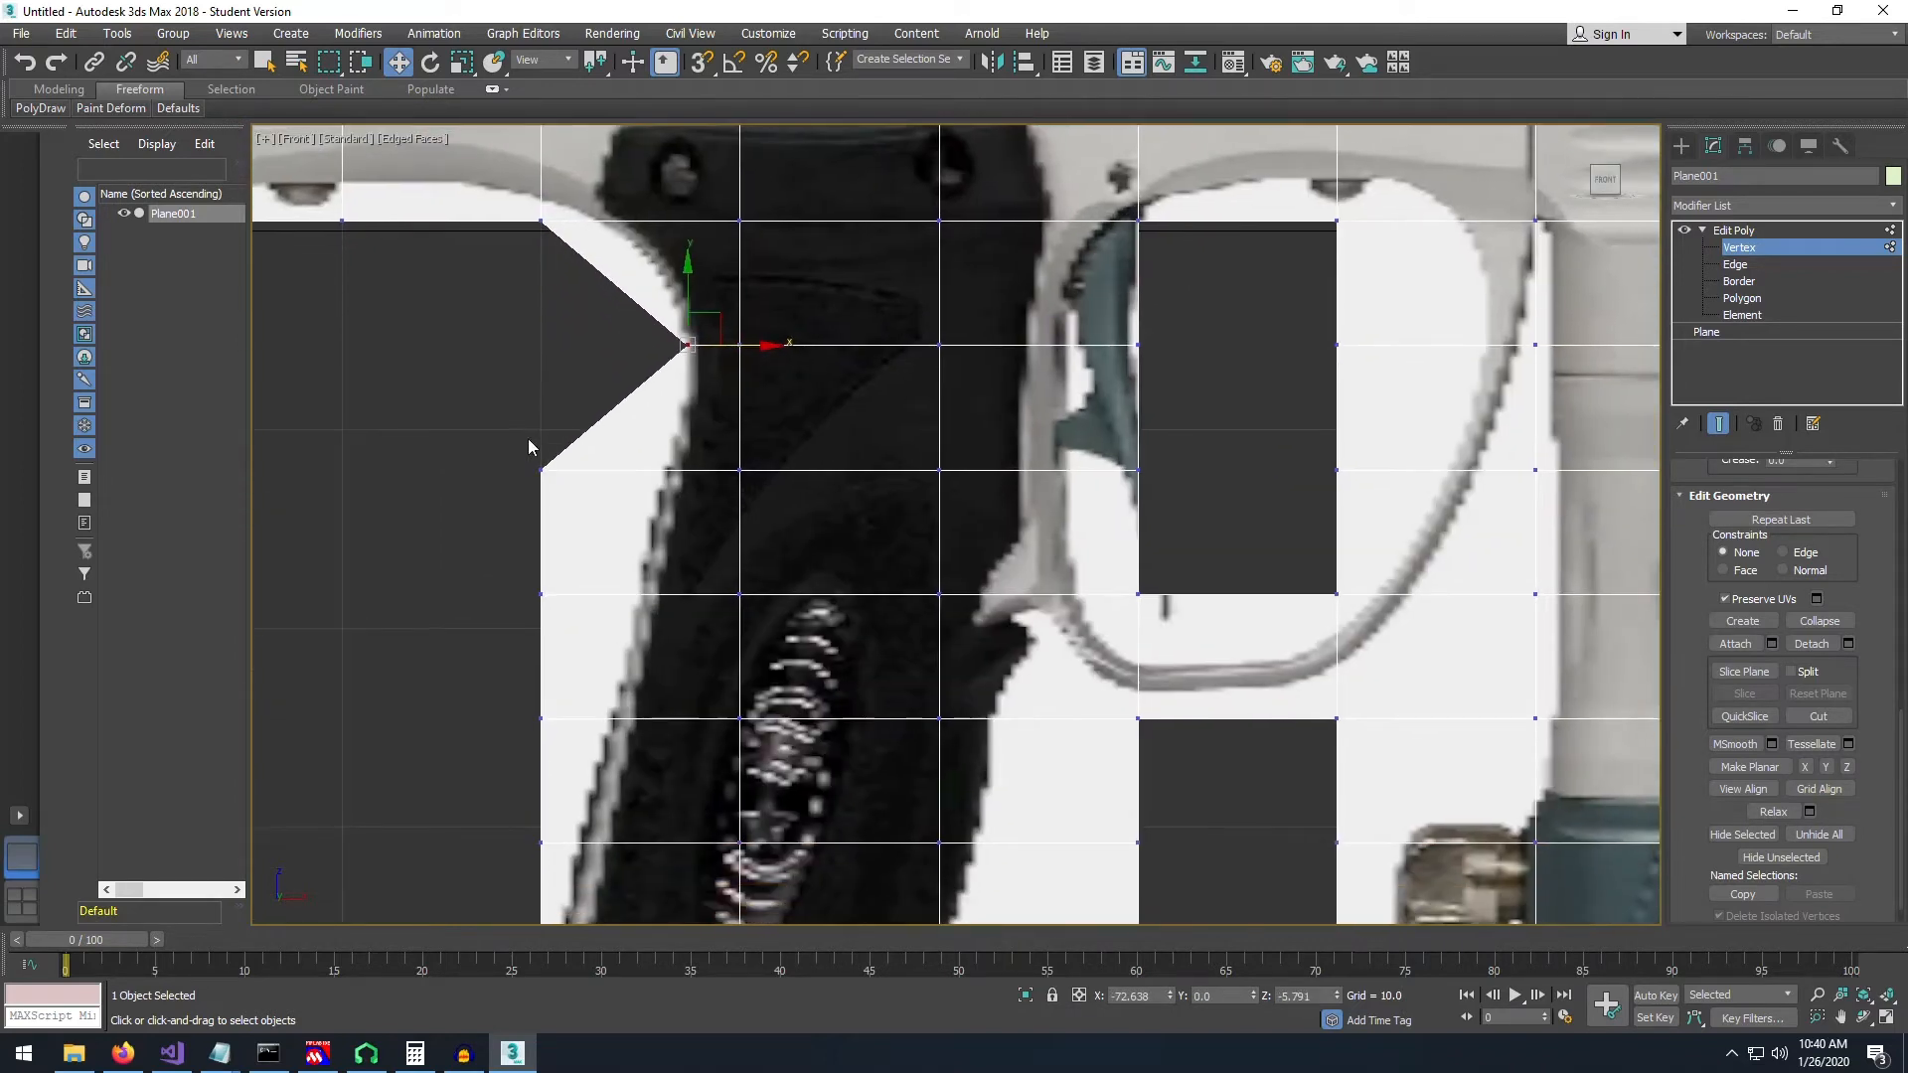
drag(527, 438, 743, 473)
- Move the next three vertices along the grip's rear edge inward together to about X -78.3
middle_drag(742, 473, 782, 163)
drag(591, 242, 653, 462)
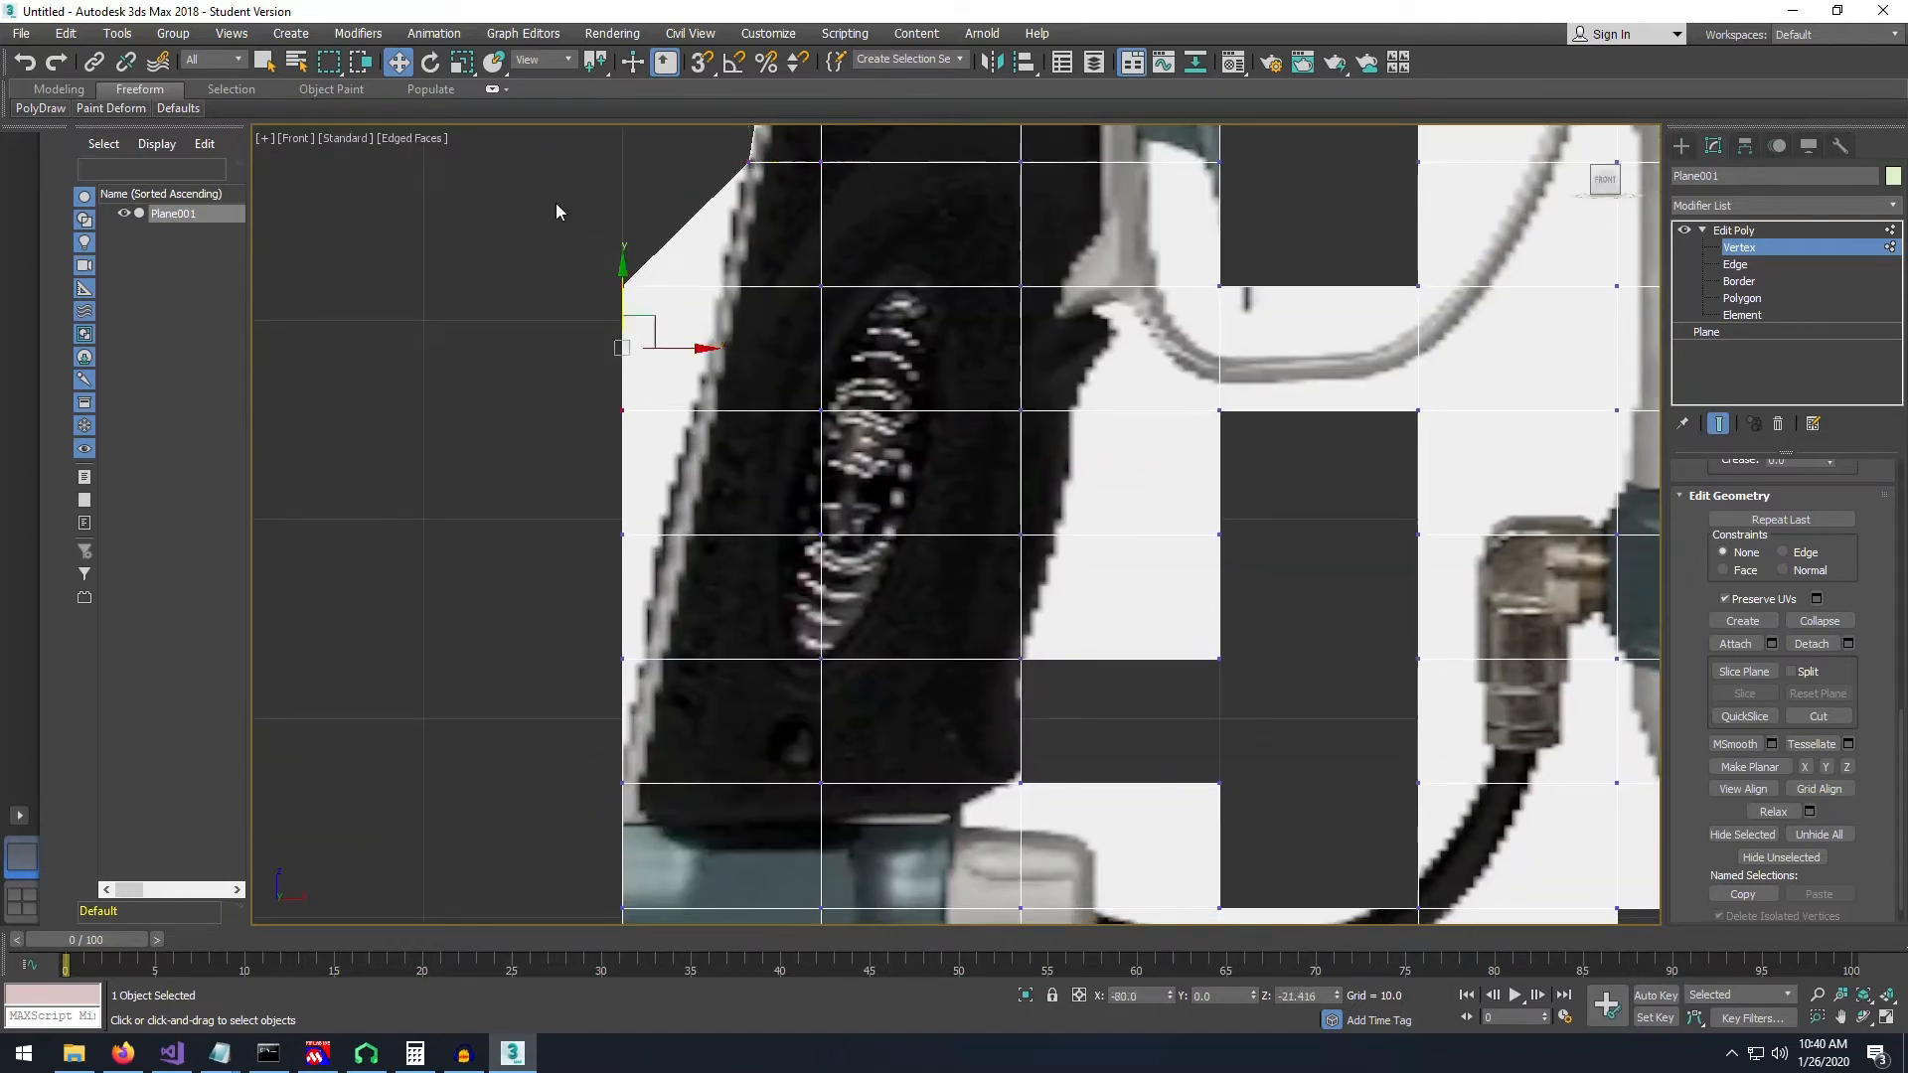
click(461, 63)
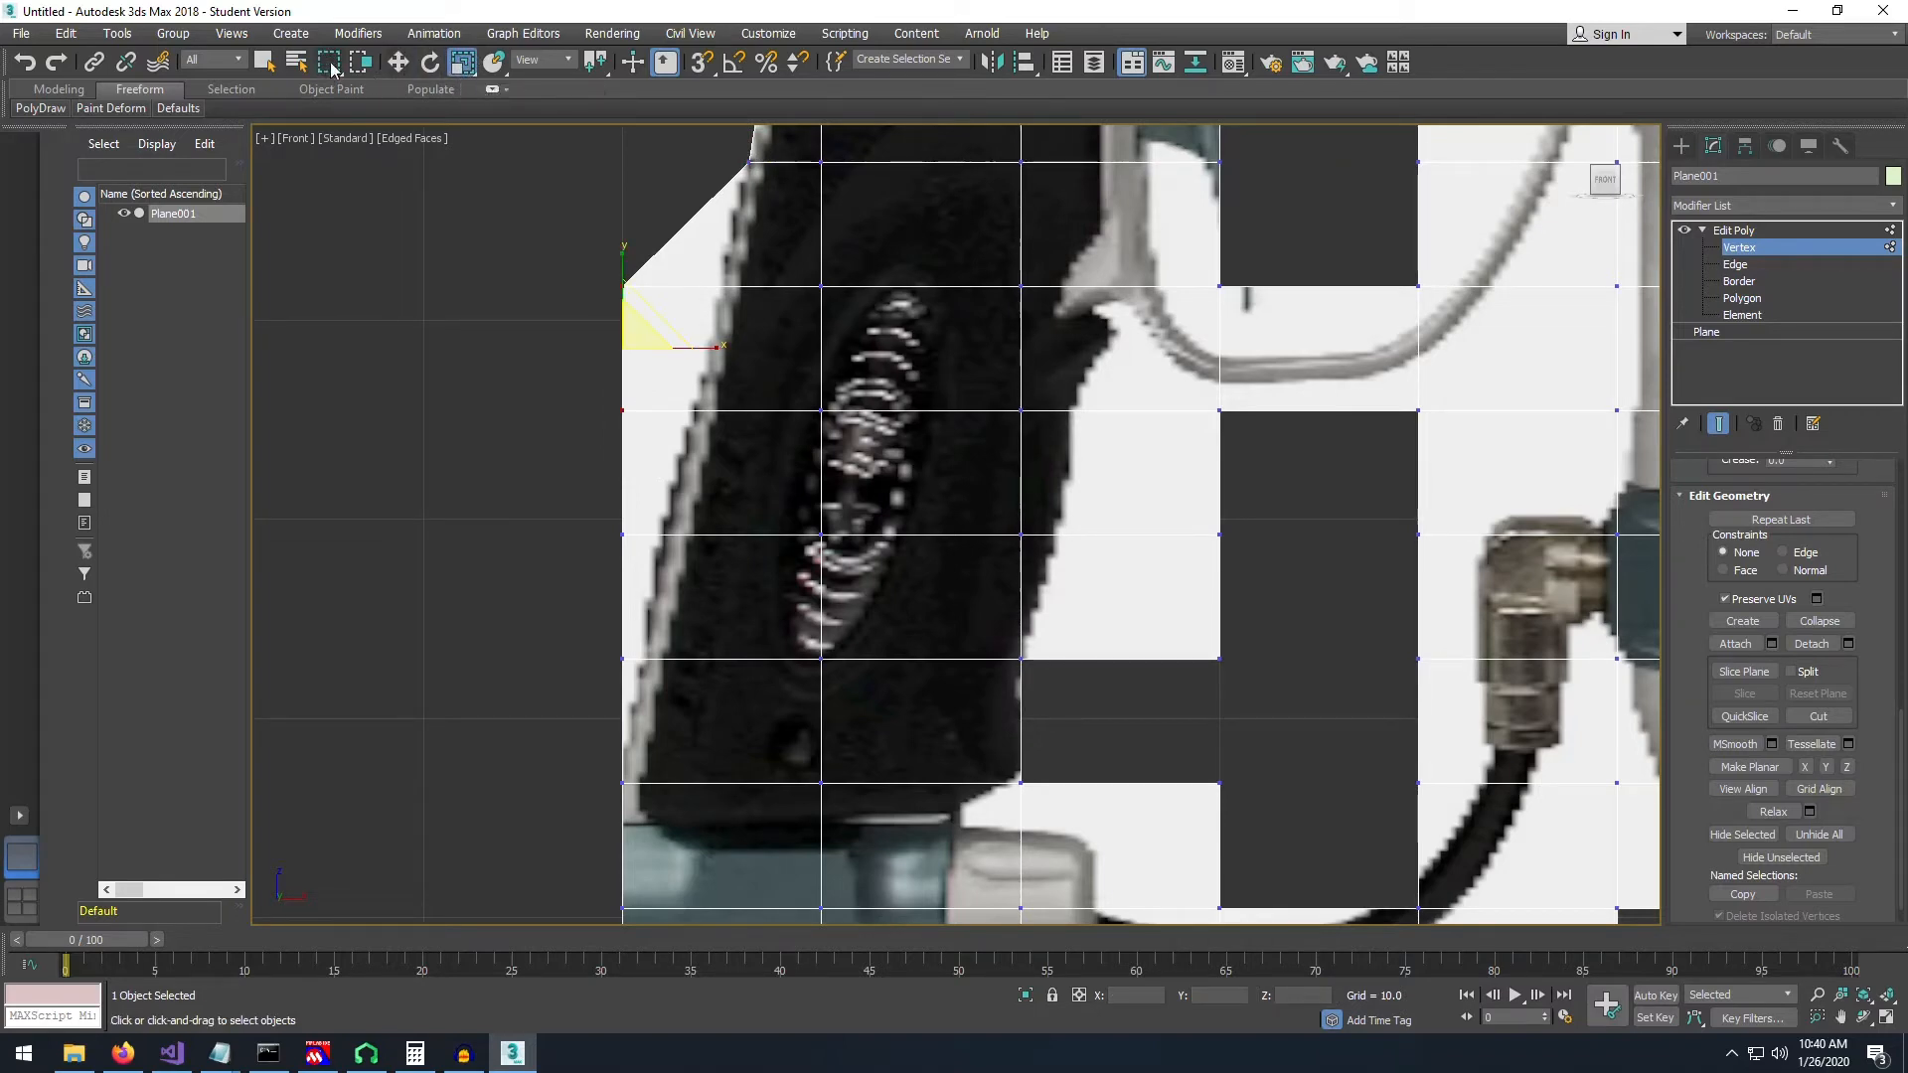
key(w)
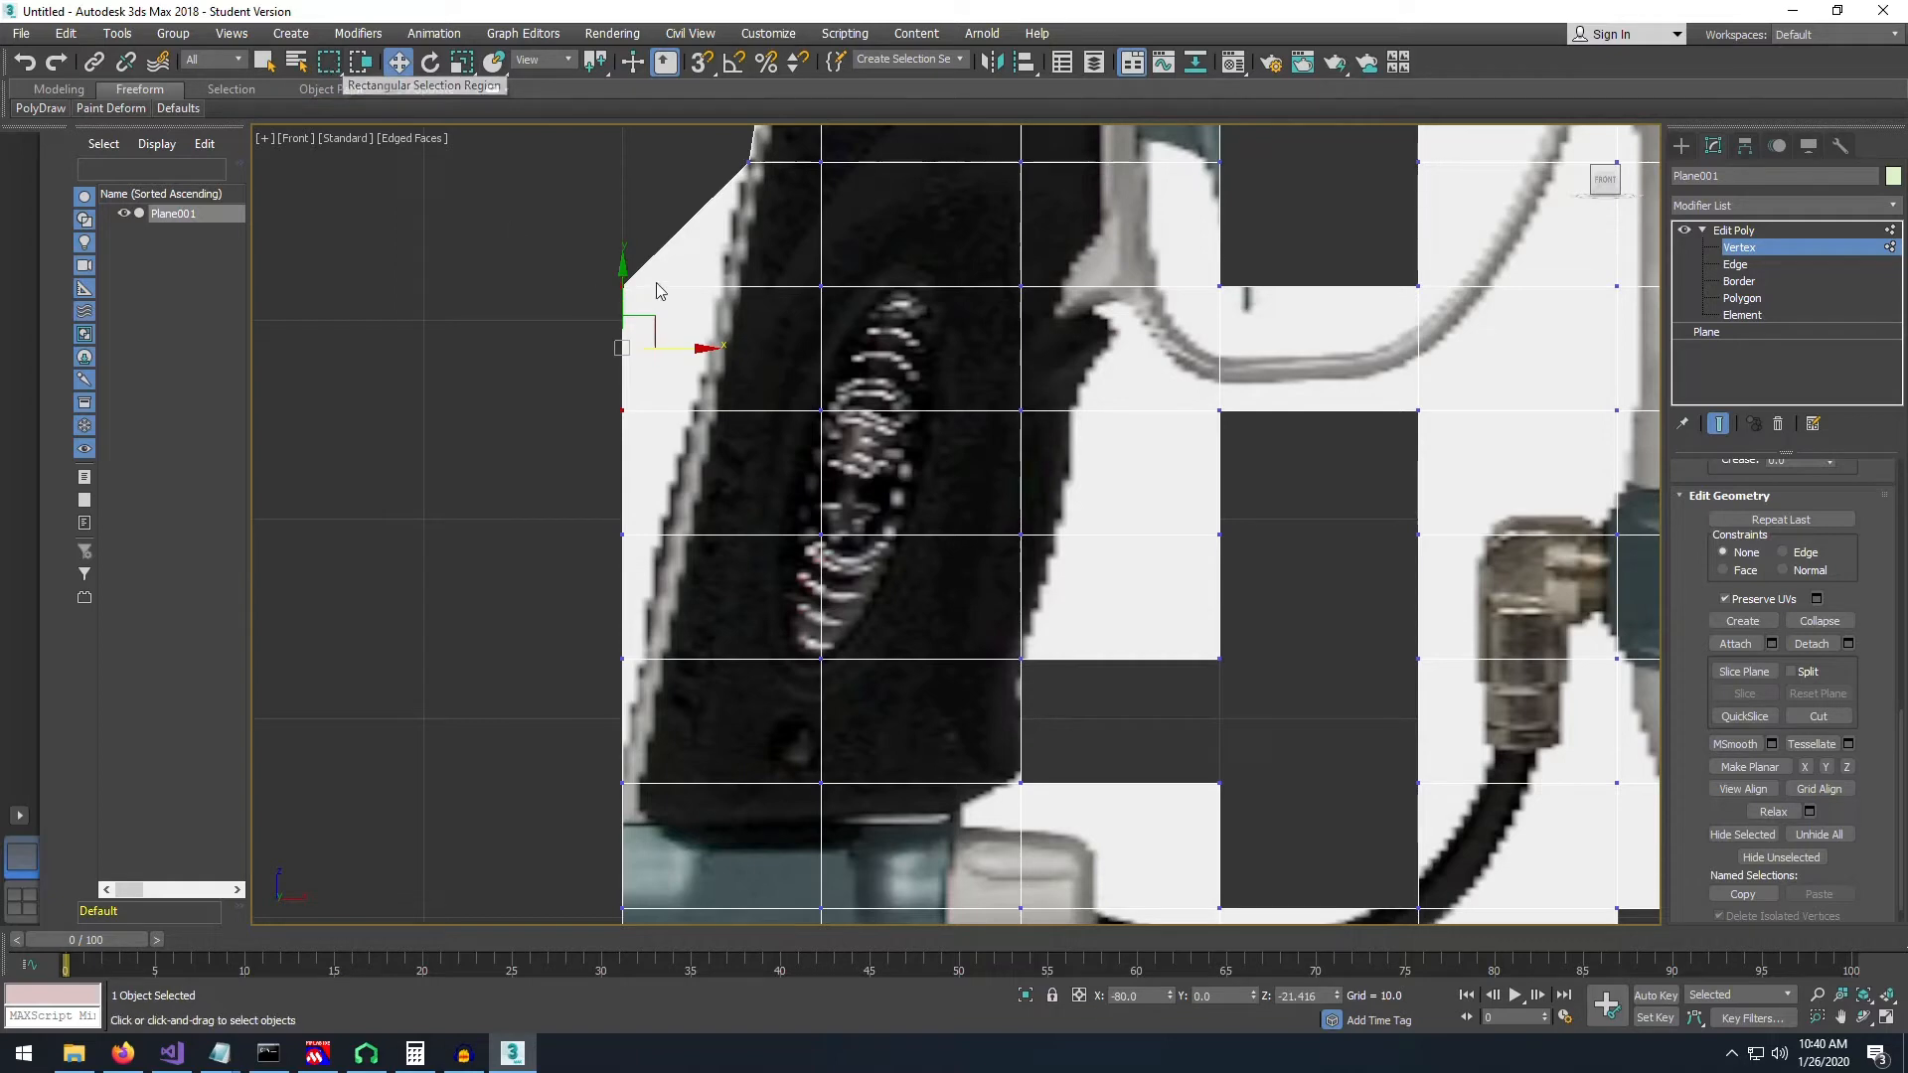
drag(581, 231, 638, 564)
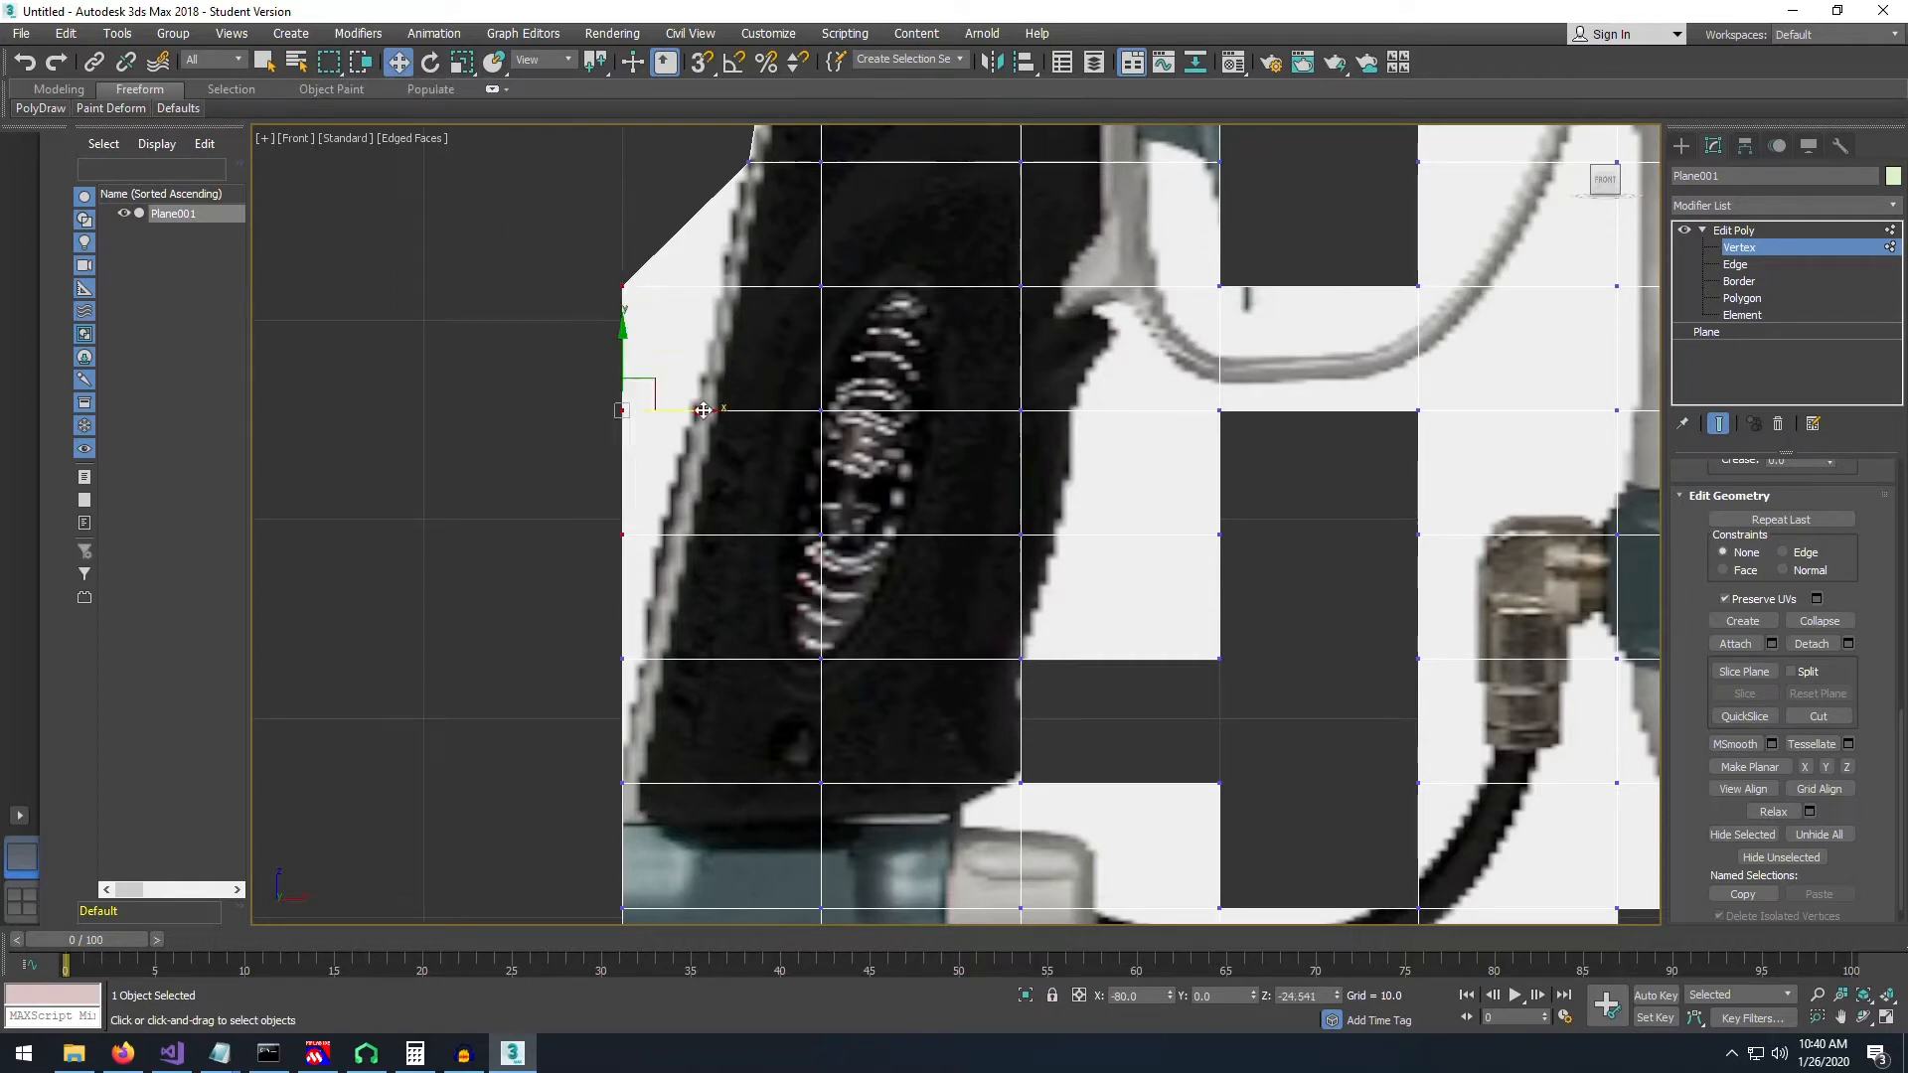
drag(707, 408, 740, 404)
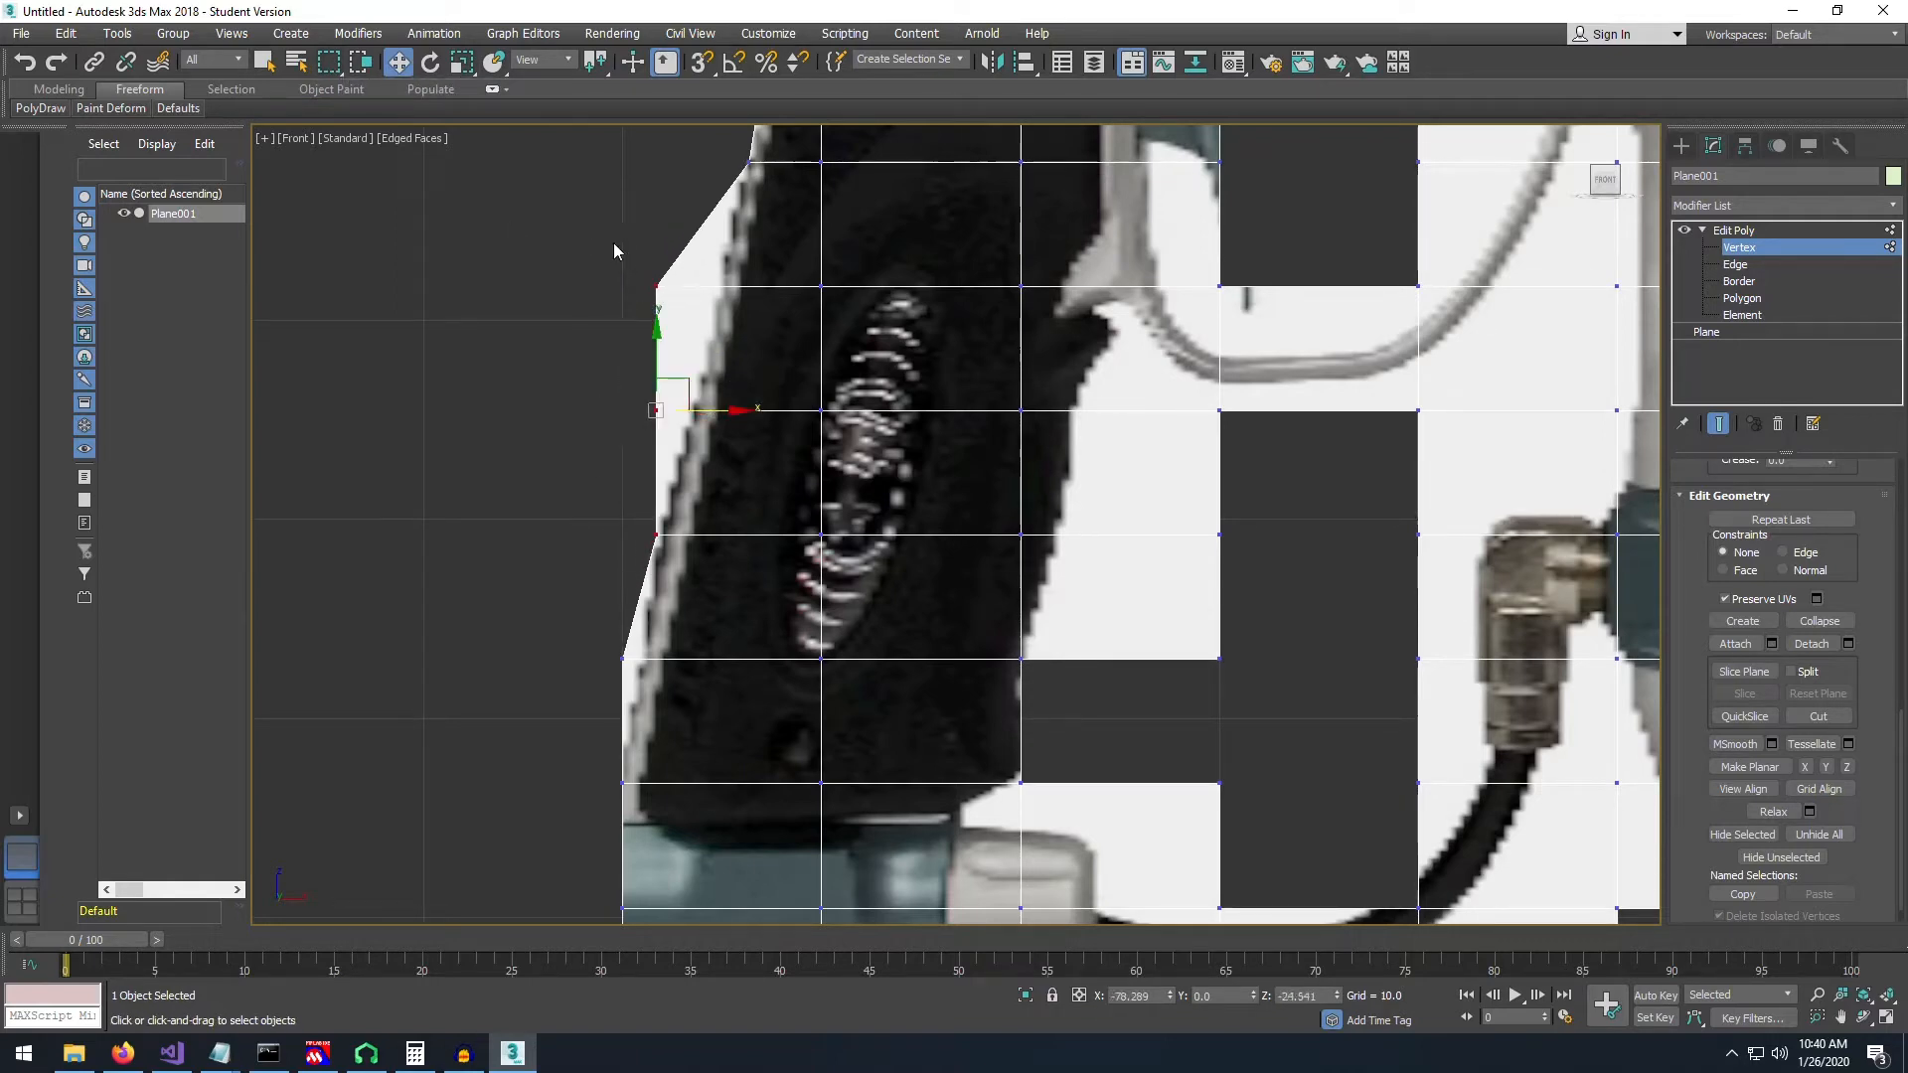
- Move the upper two of those three rear-edge vertices about 2 units further inward along X to the grip's back contour
drag(613, 241, 688, 427)
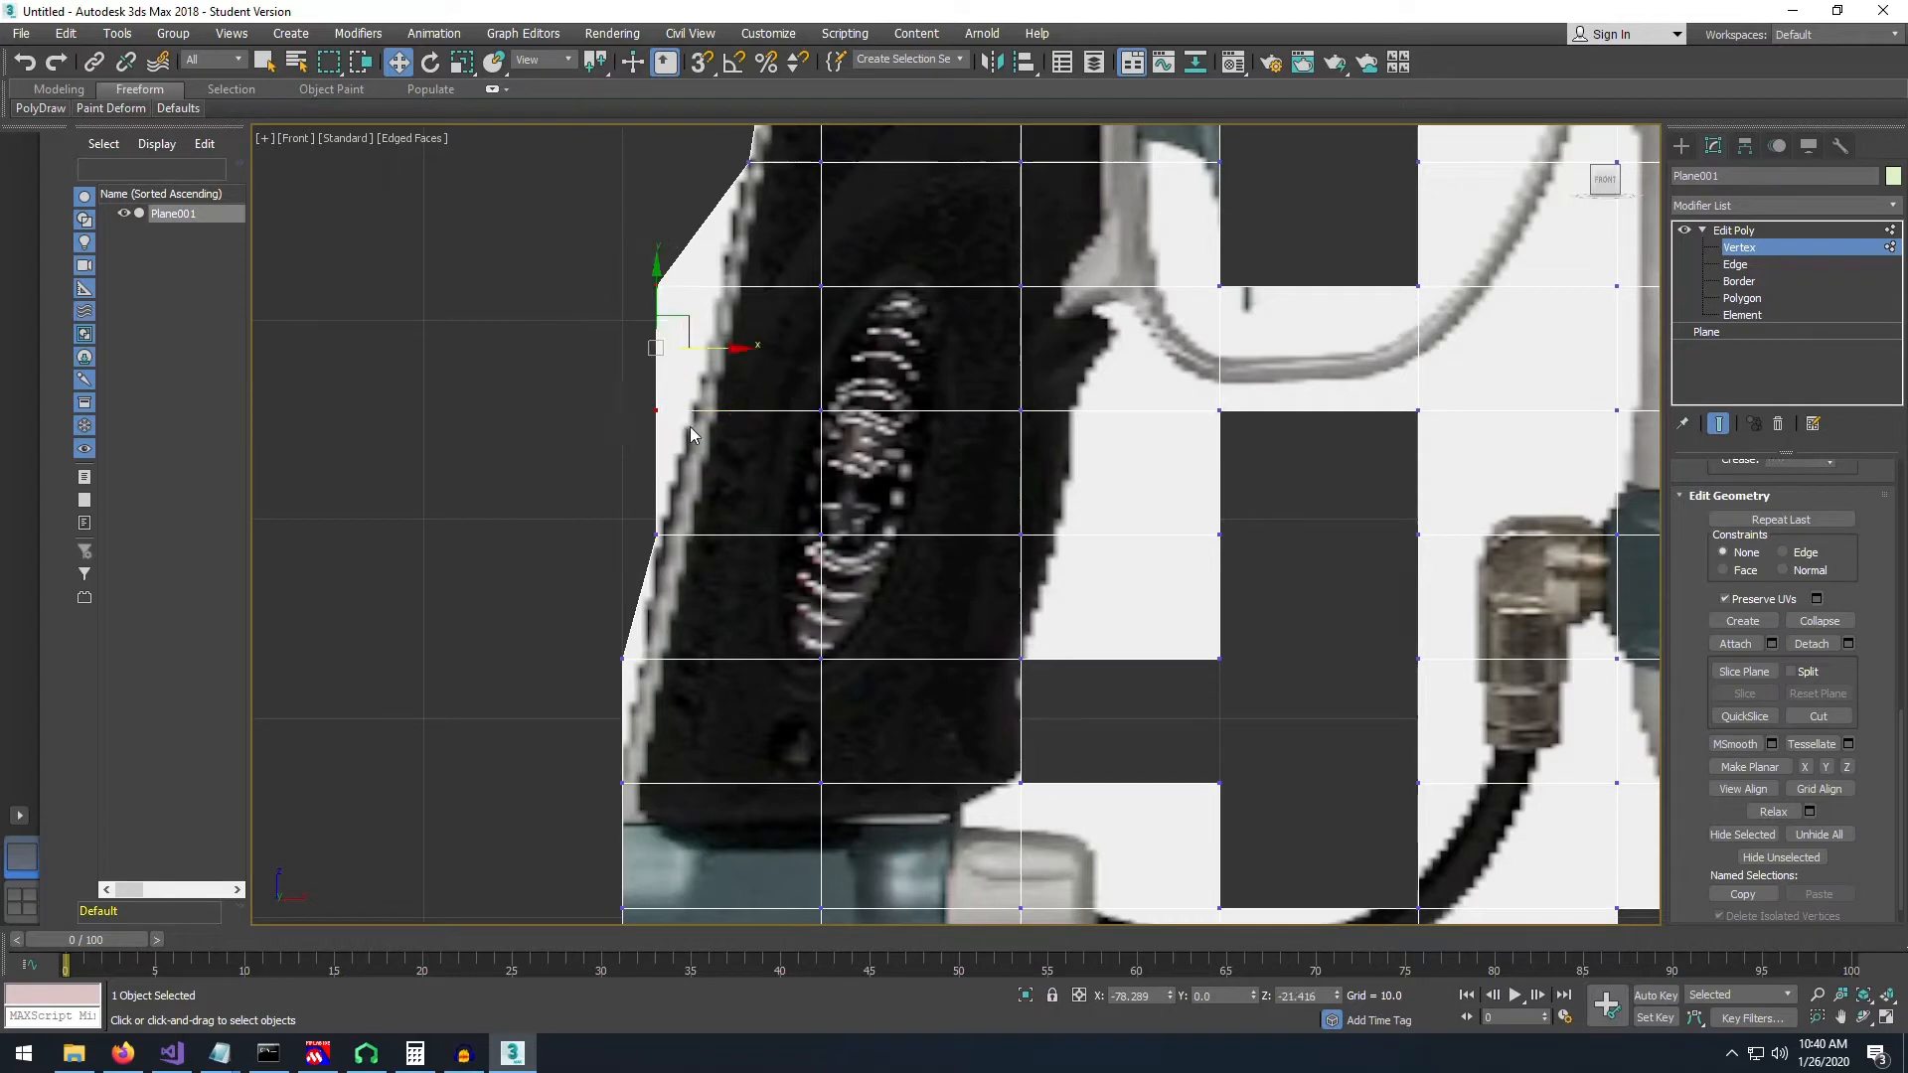
click(757, 349)
drag(632, 247, 693, 433)
drag(776, 351, 773, 350)
drag(636, 244, 674, 438)
drag(725, 347, 764, 348)
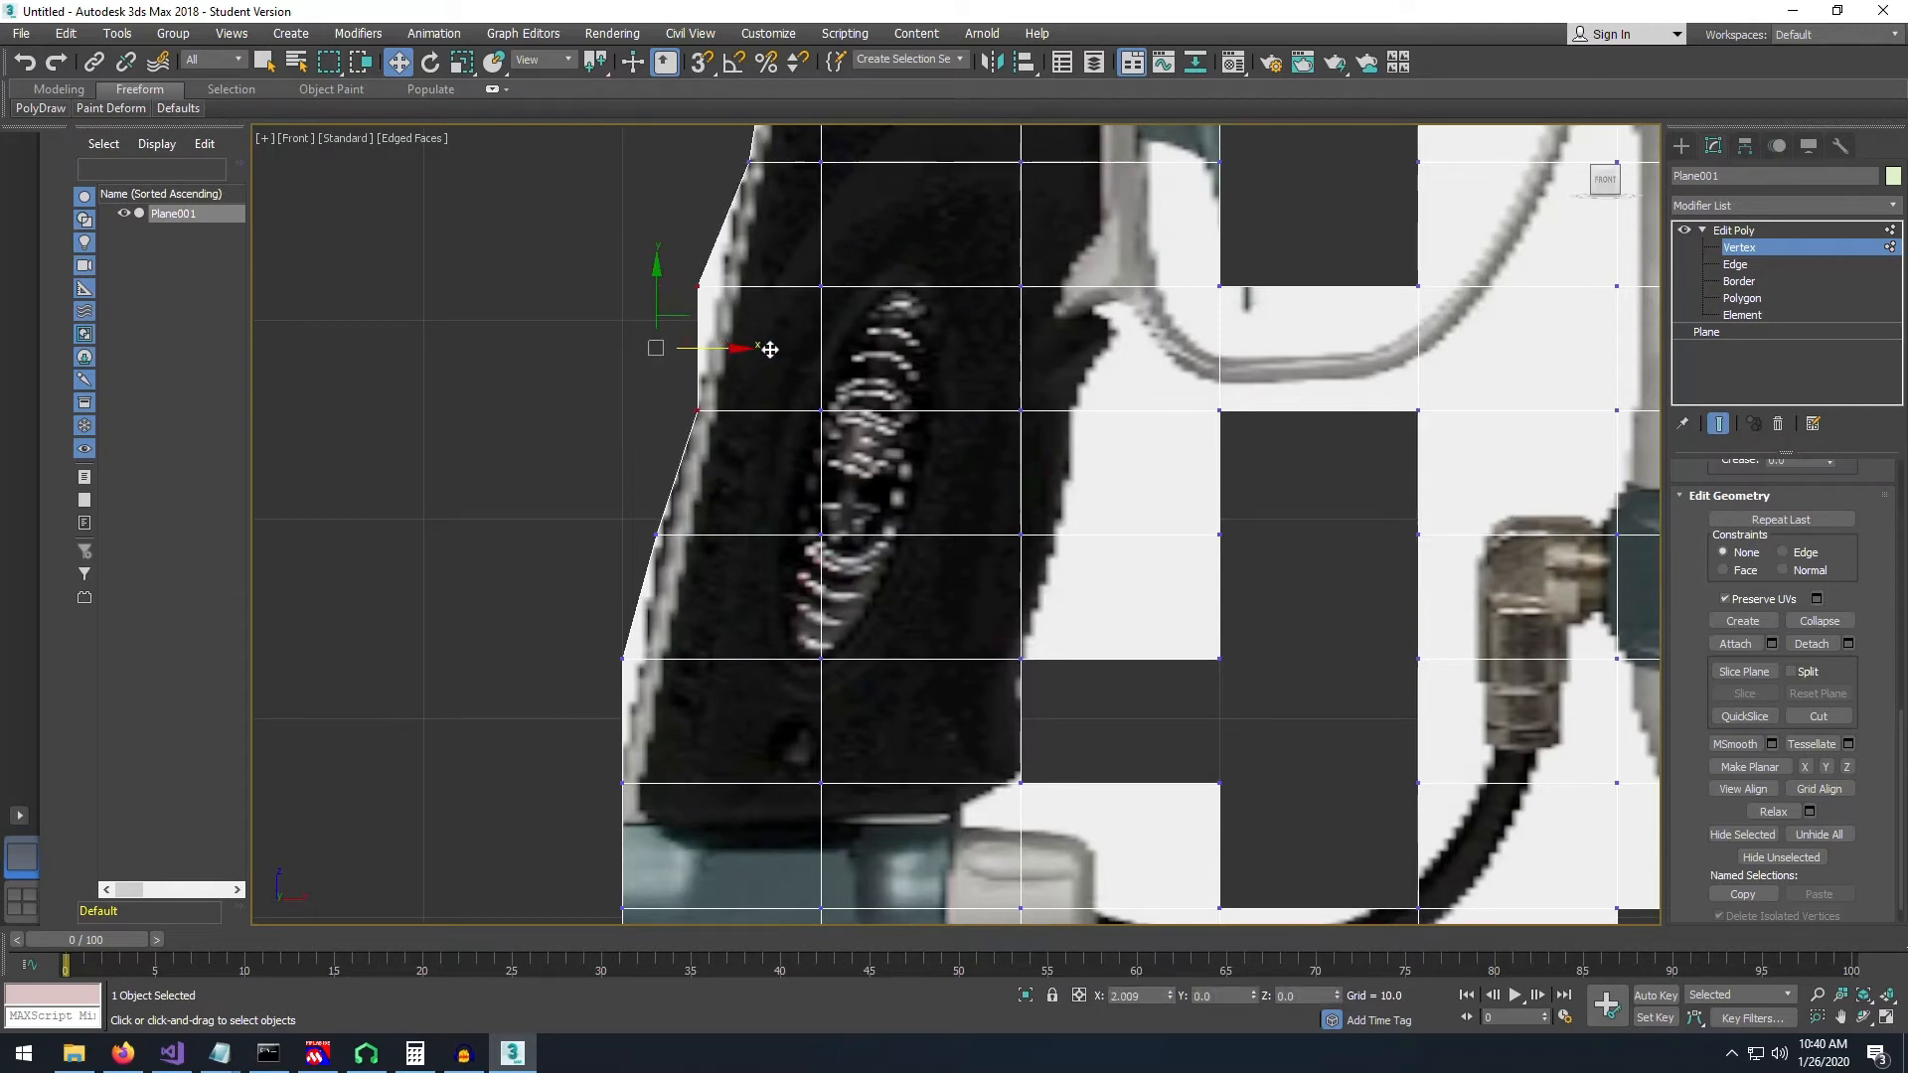
- Fit the upper of those vertices to the grip at about X -75.2, Z -18.3, and the rear vertex near its lower end at about X -79.0
drag(663, 241, 796, 290)
middle_drag(907, 540, 901, 291)
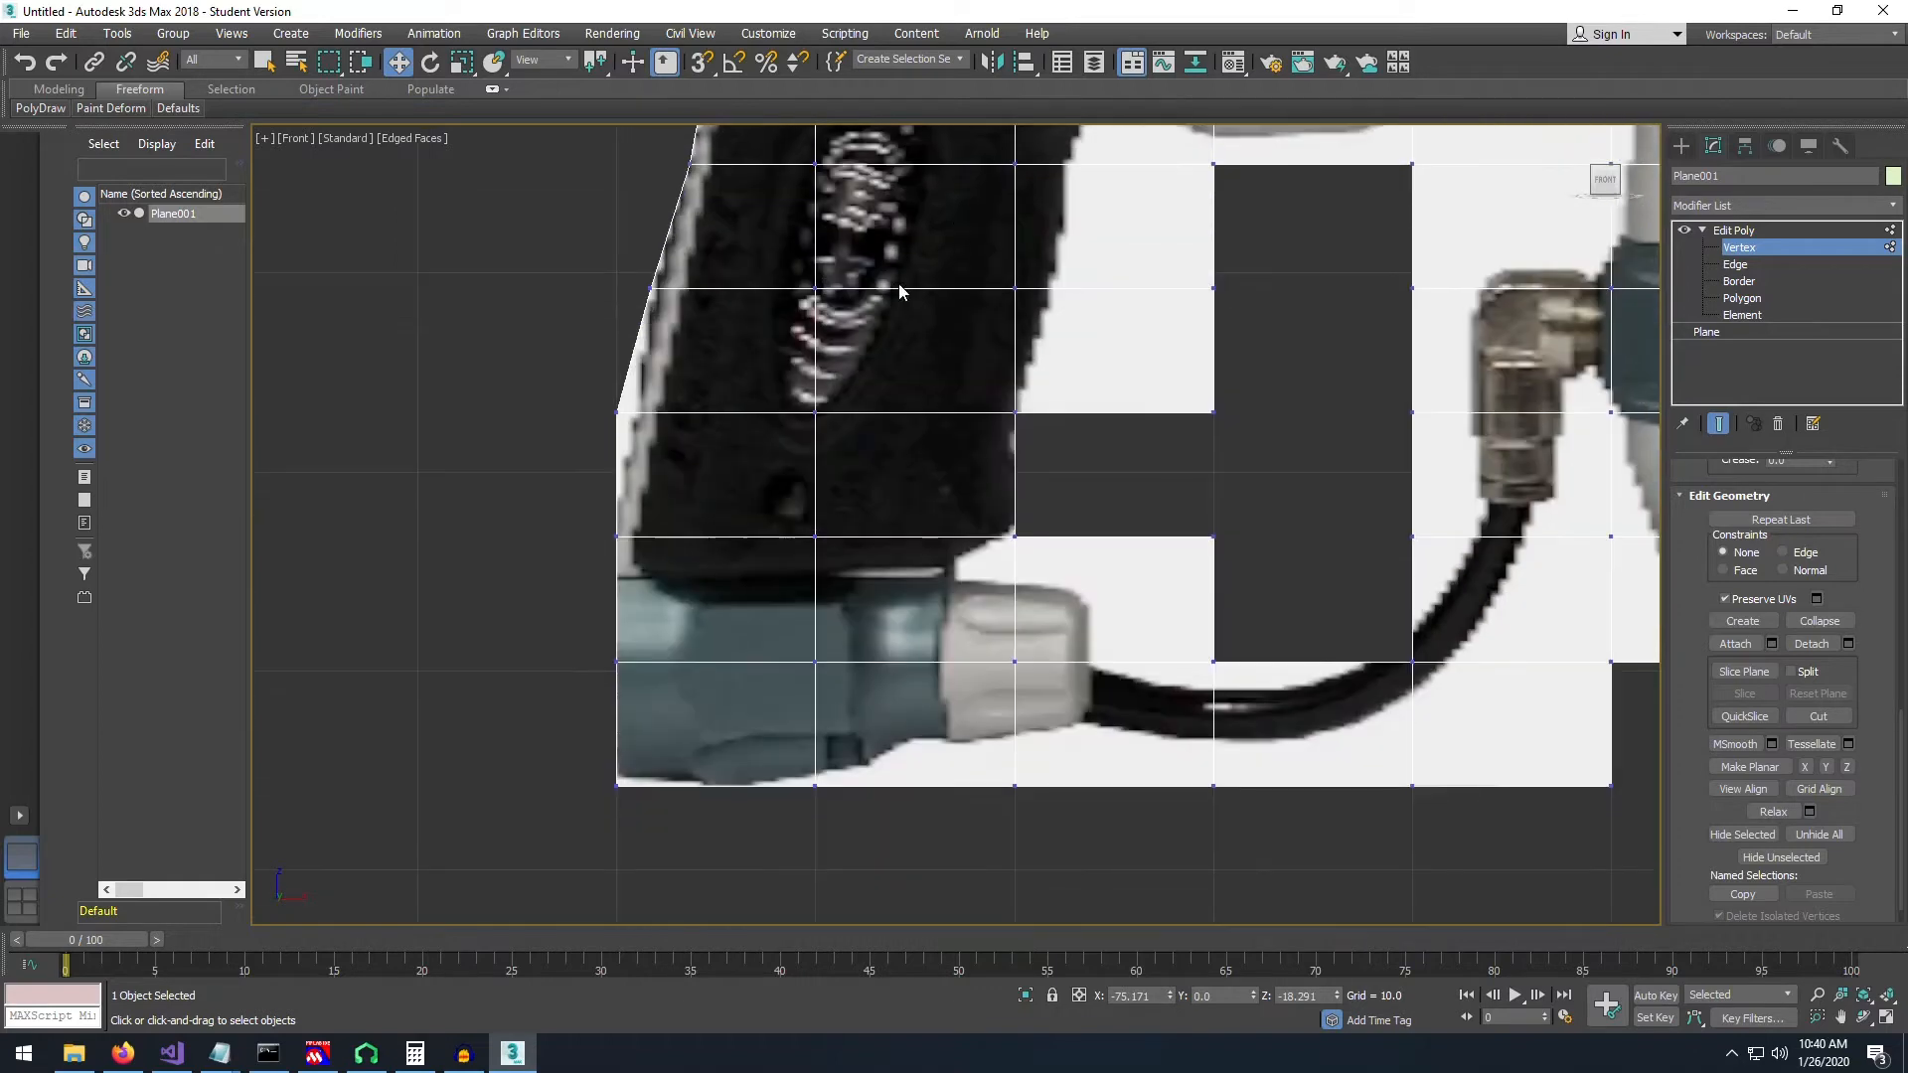
drag(566, 399, 648, 439)
drag(695, 414, 715, 413)
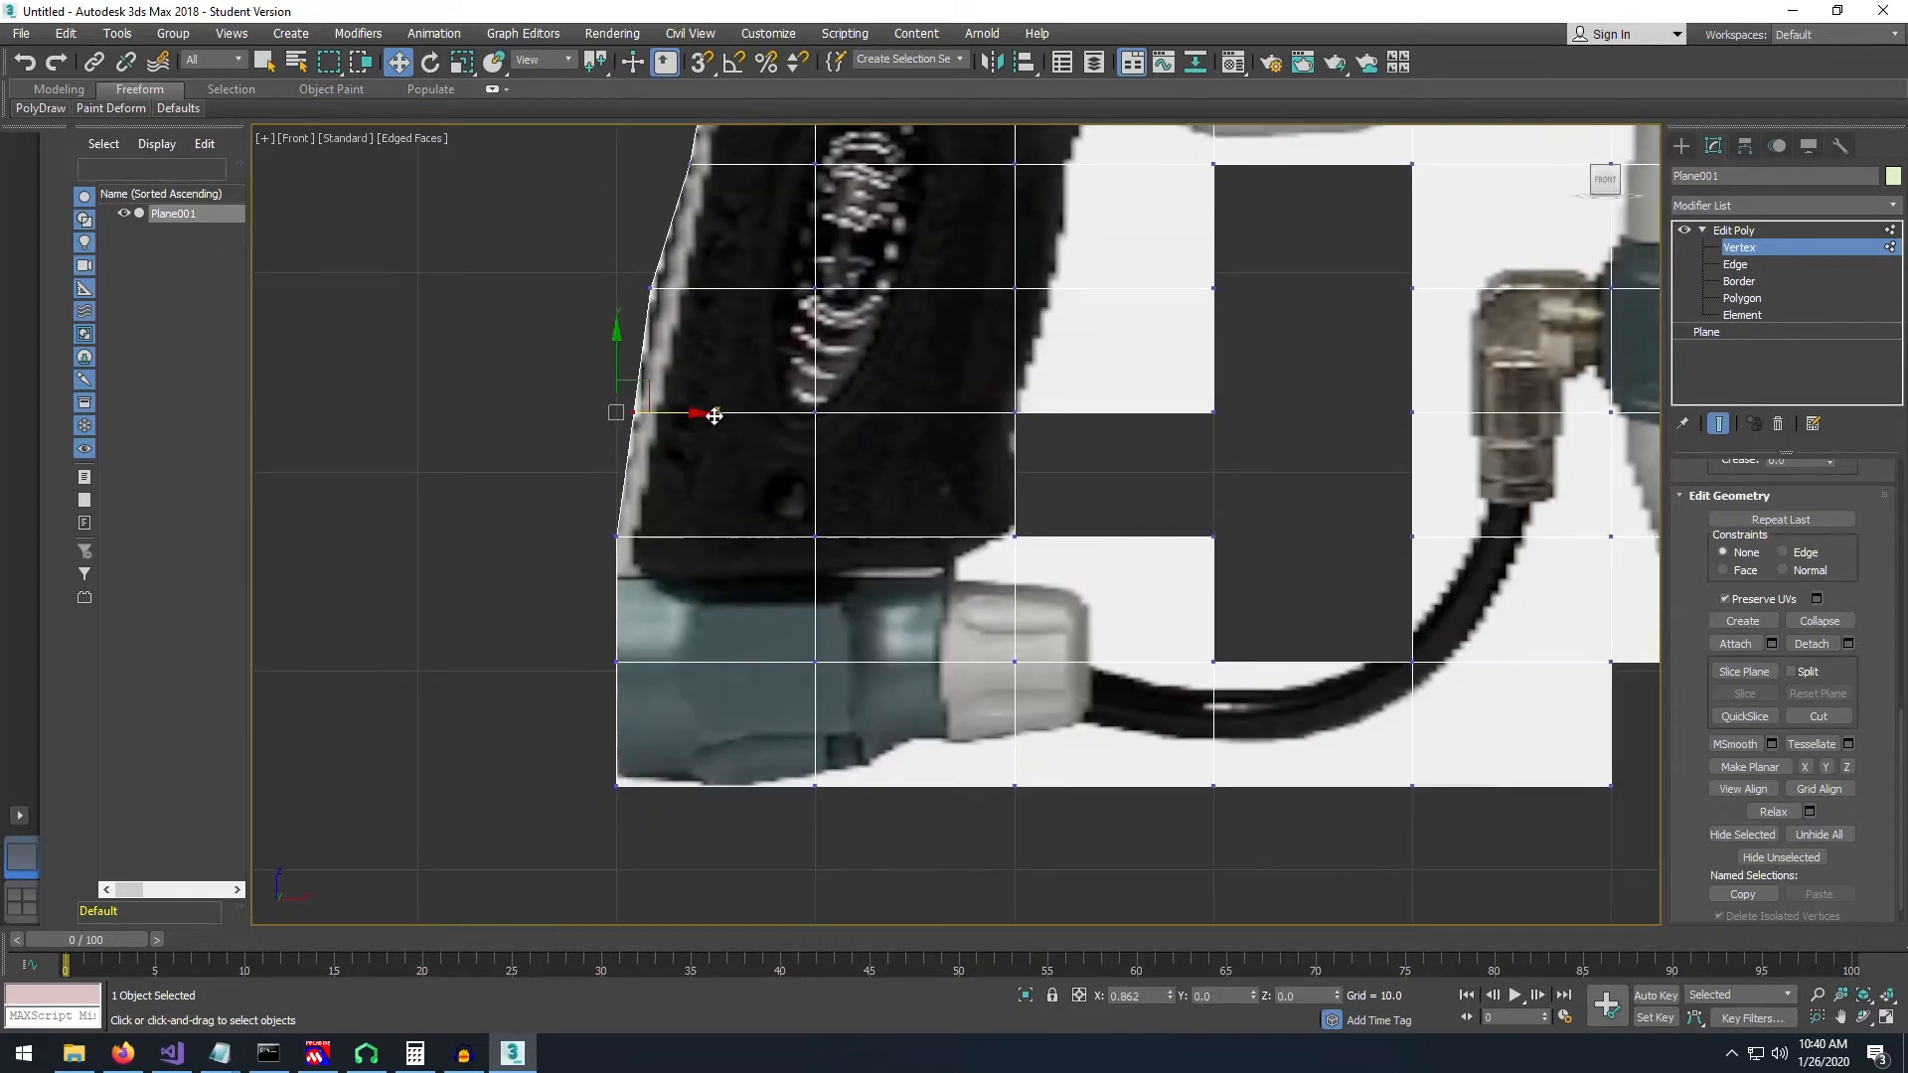
- Select the plane's lower rear corner vertex beneath the grip base
middle_drag(1293, 515, 1258, 413)
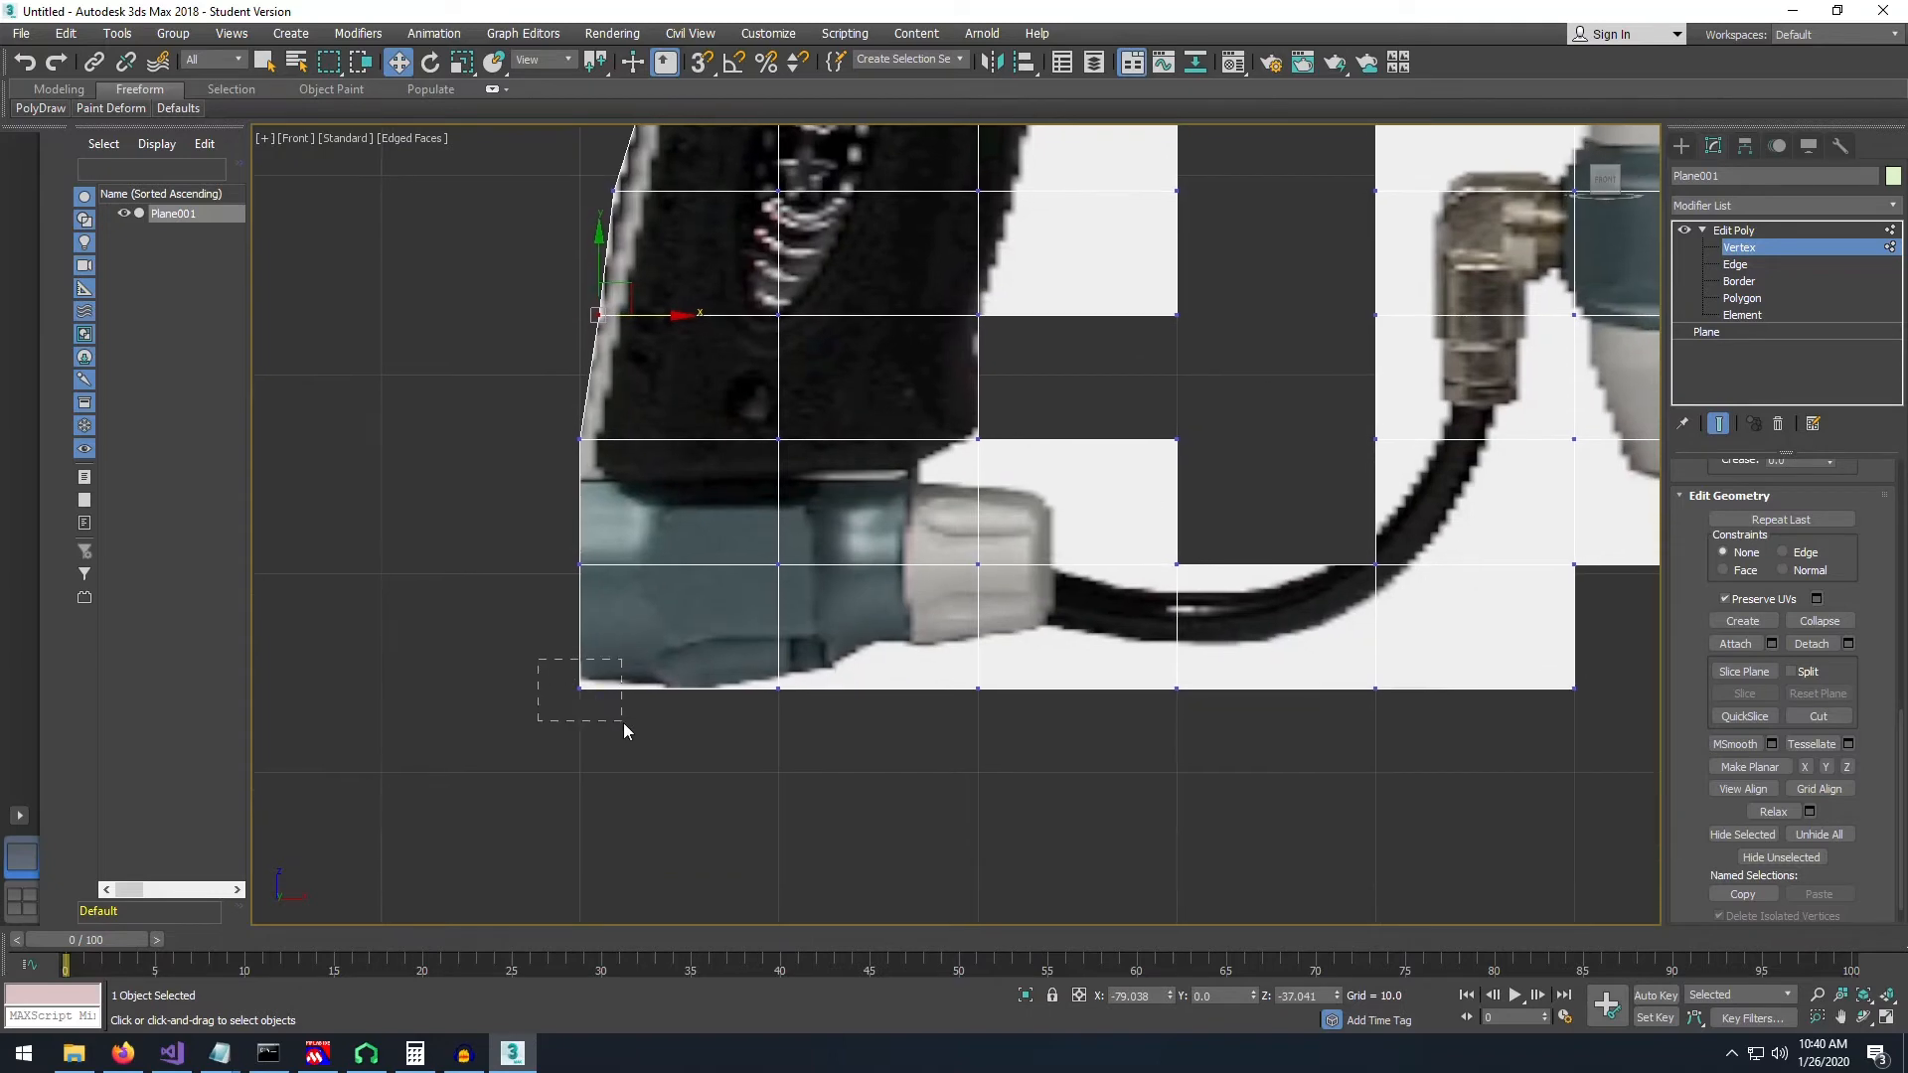
drag(624, 724, 624, 725)
scroll(896, 612, down, 5)
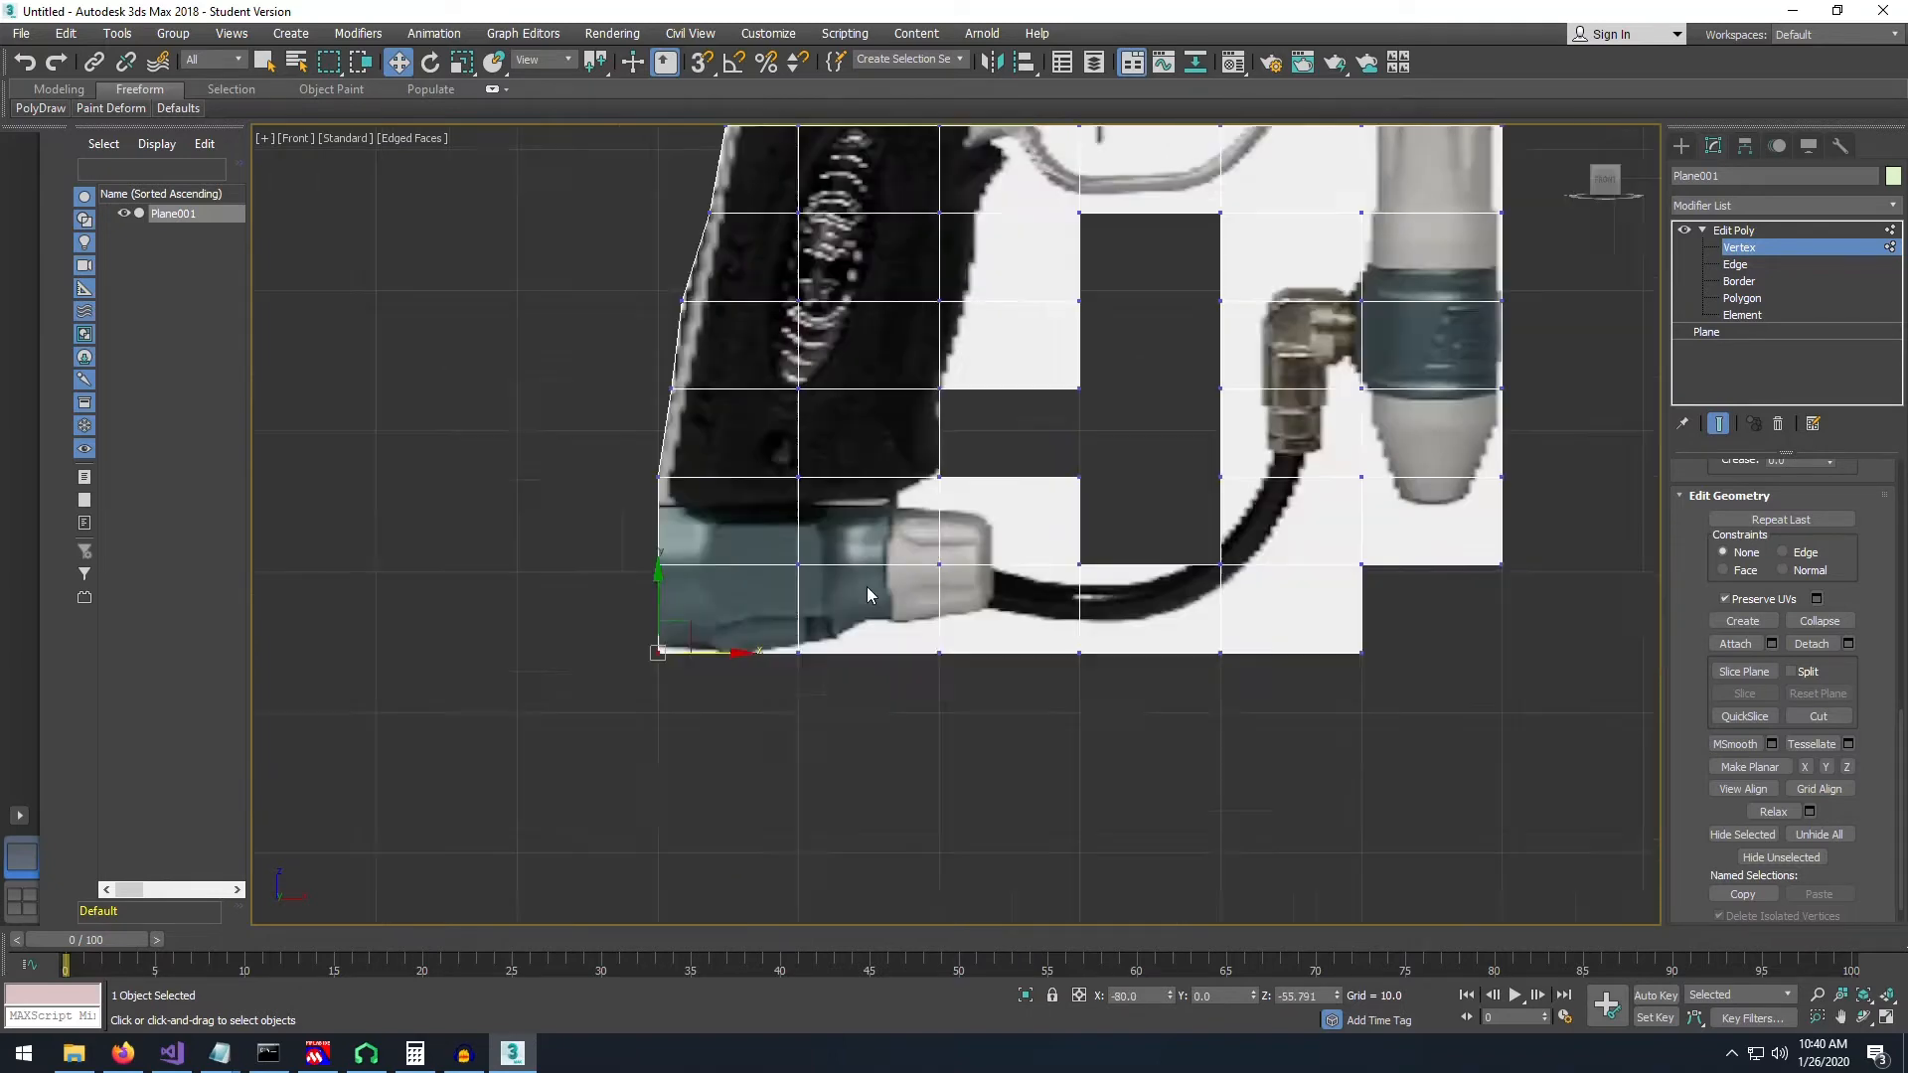
middle_drag(851, 422, 872, 547)
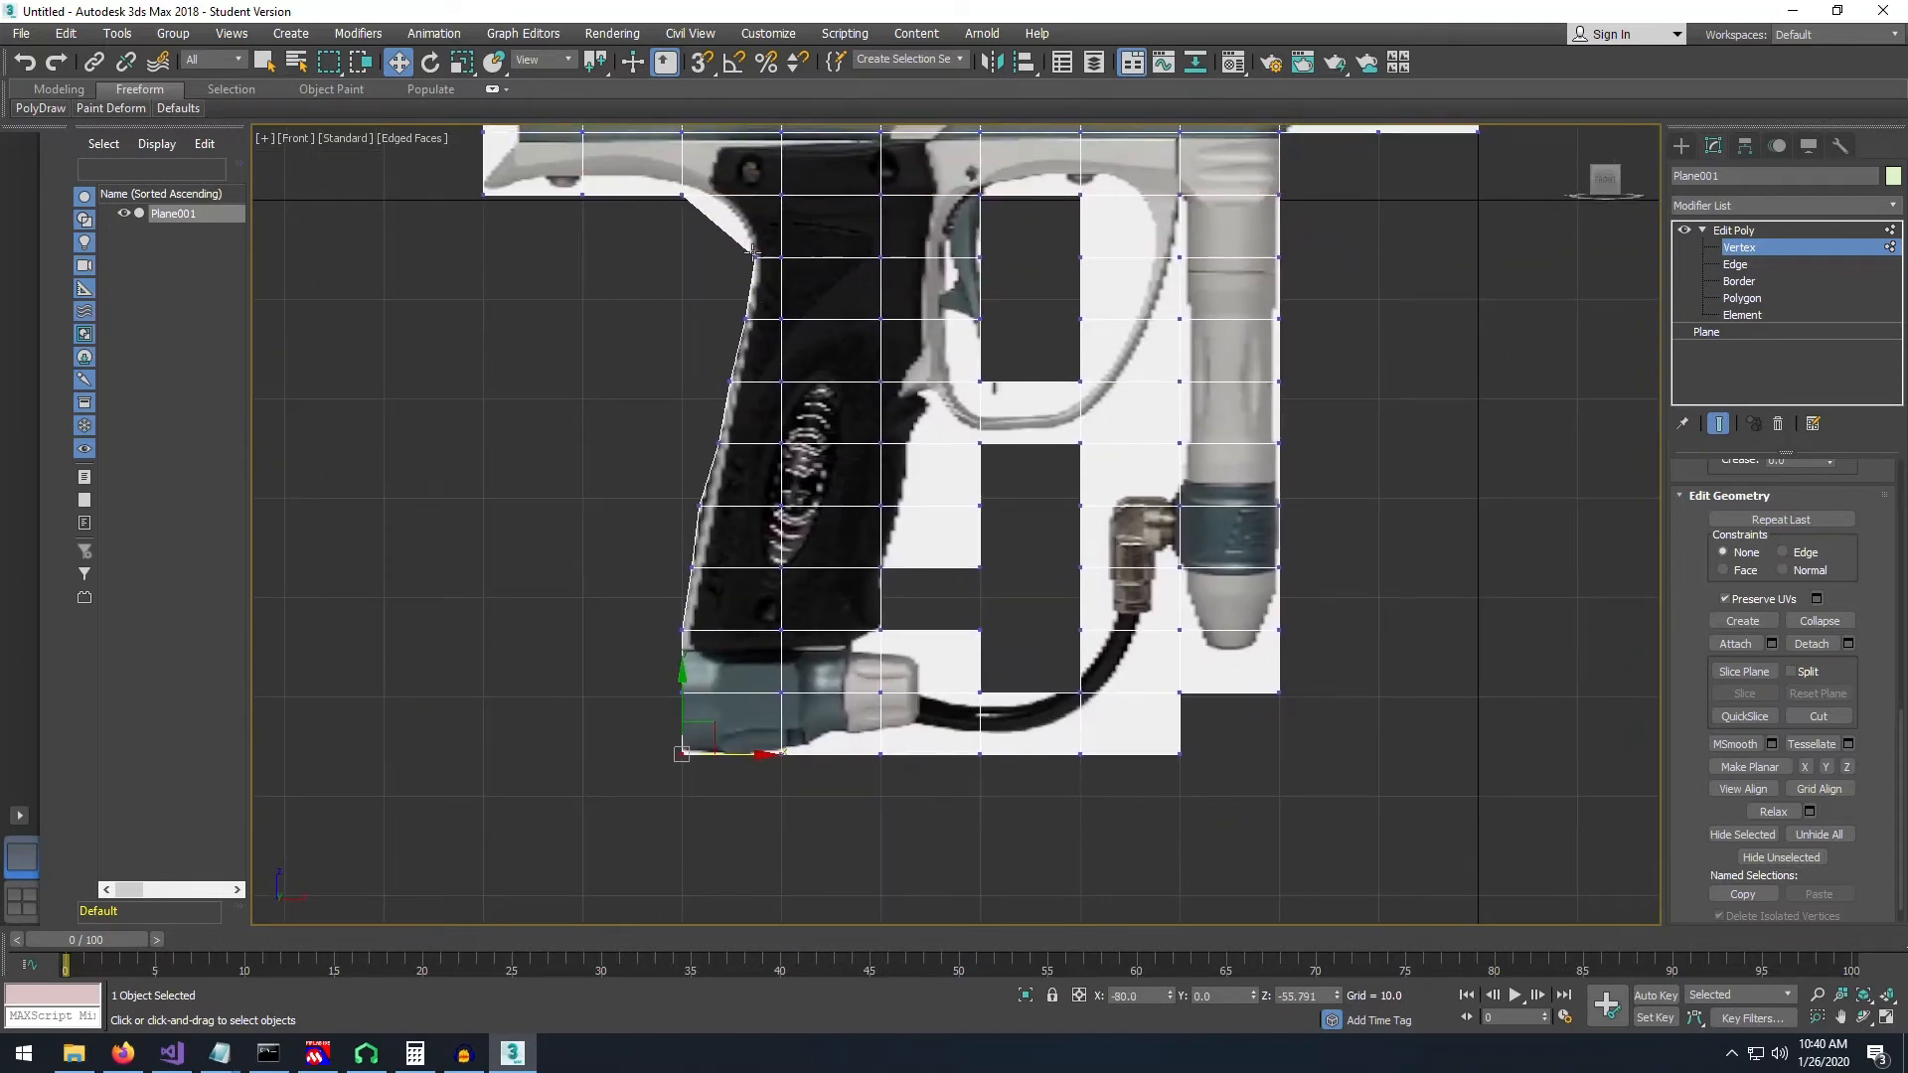
- Move the two vertices behind the grip's upper neck outward to about X -76.2, Z -5.8 and X -75.7, Z -12.0
click(737, 298)
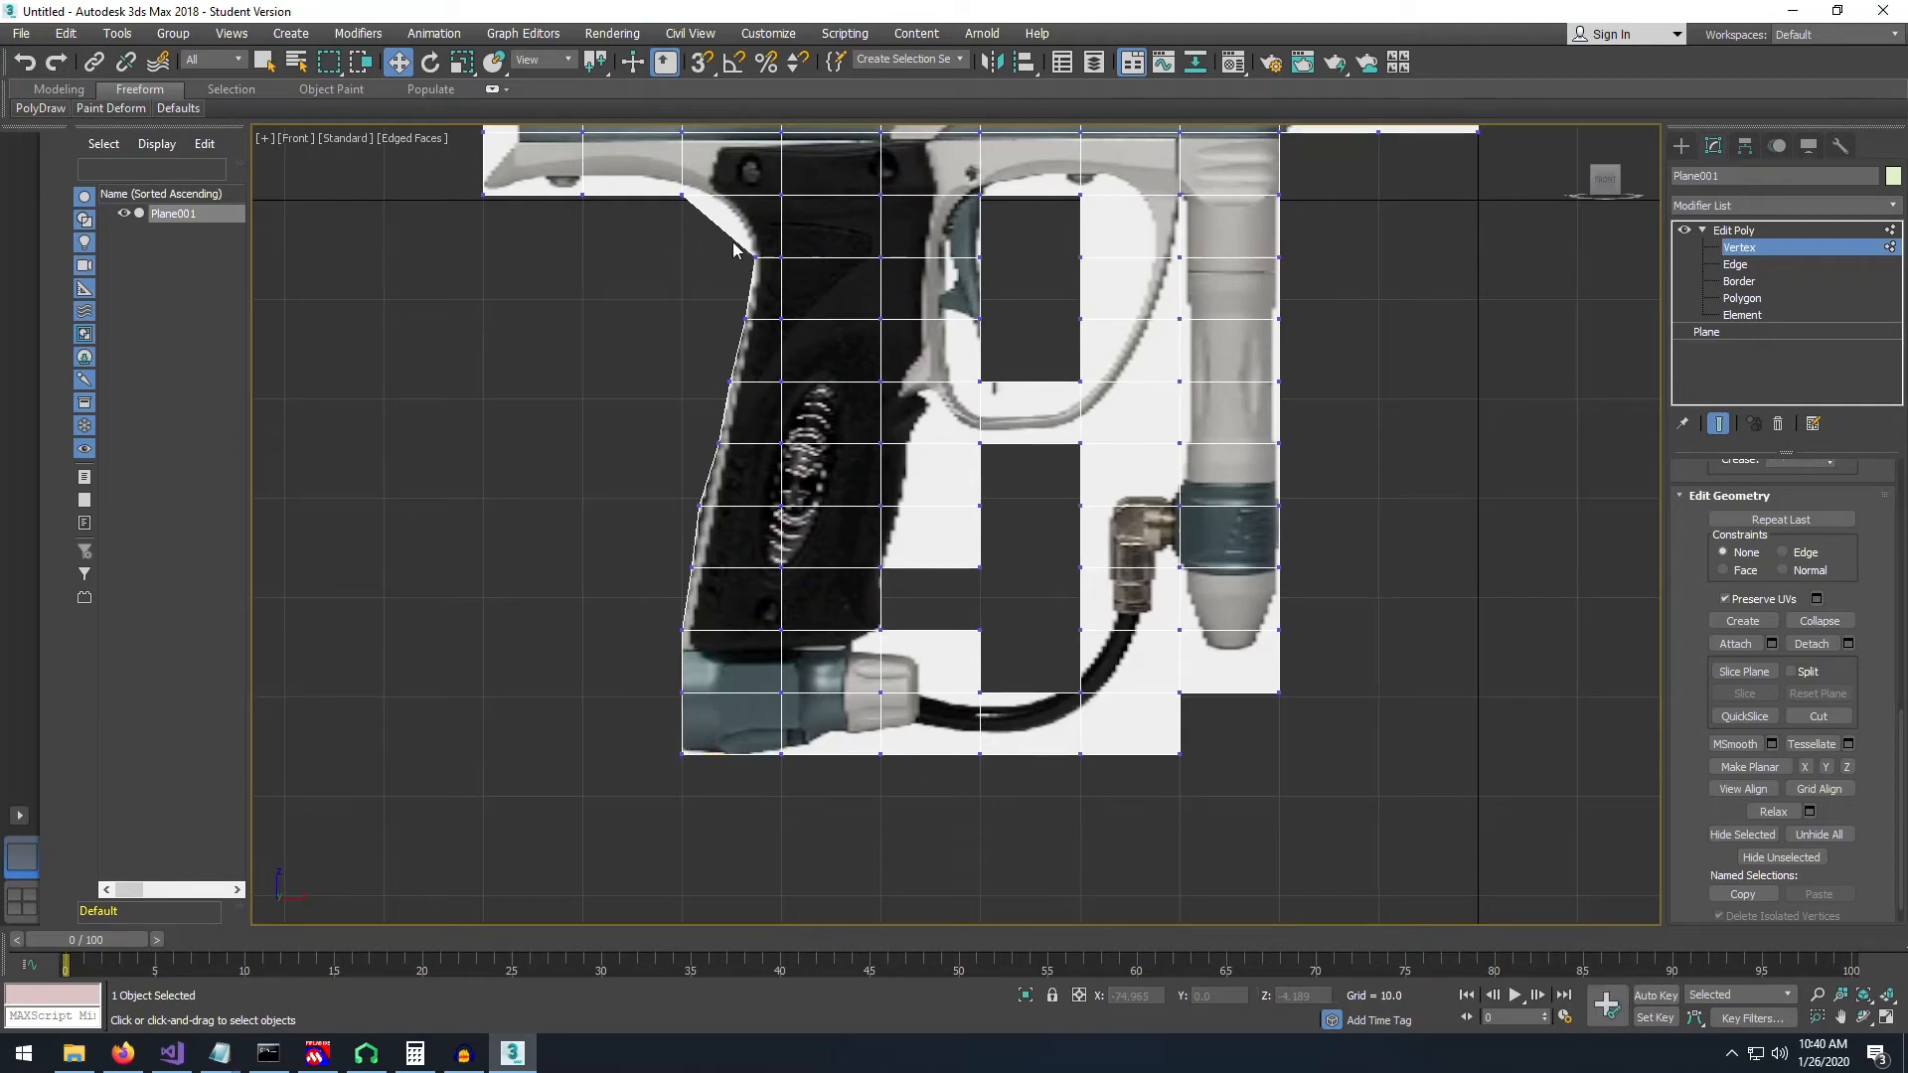
mouse_move(777, 283)
mouse_down()
mouse_move(835, 265)
mouse_move(802, 261)
mouse_up()
scroll(739, 763, up, 3)
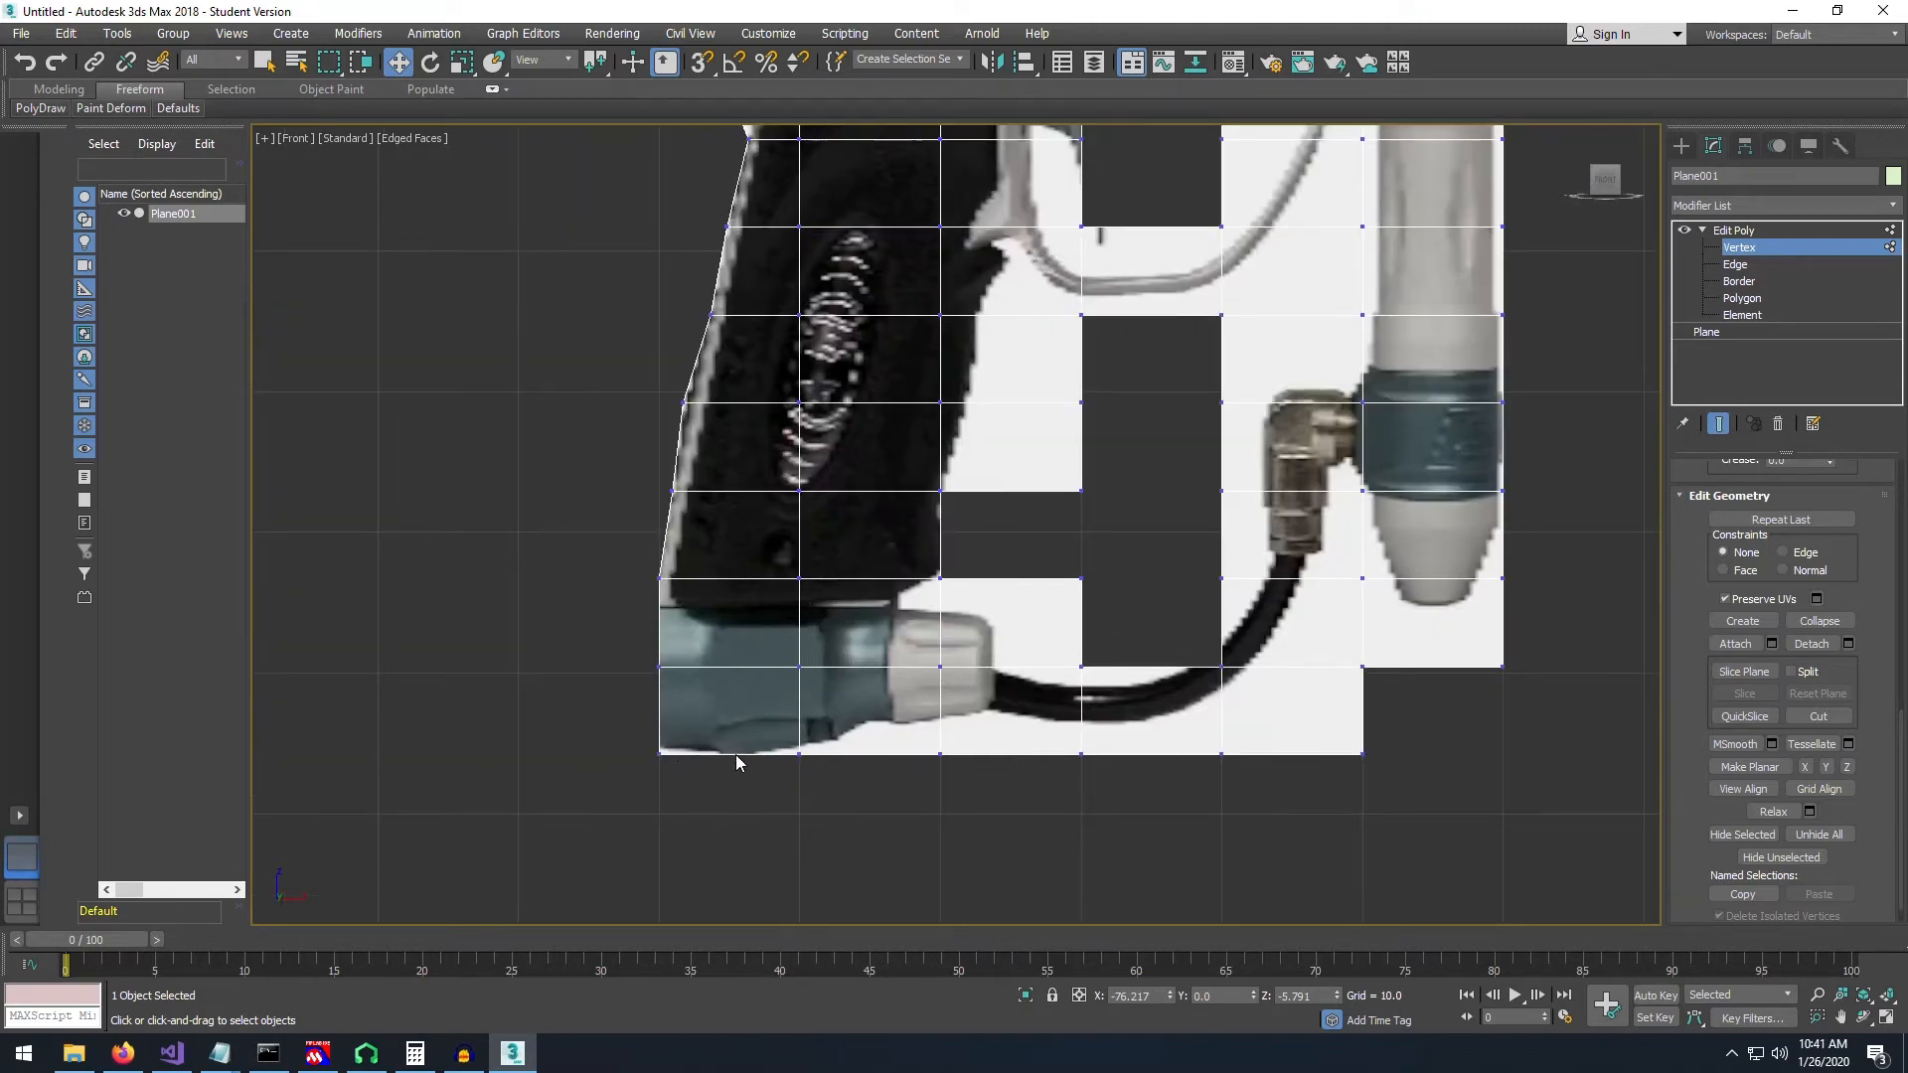
scroll(739, 620, down, 6)
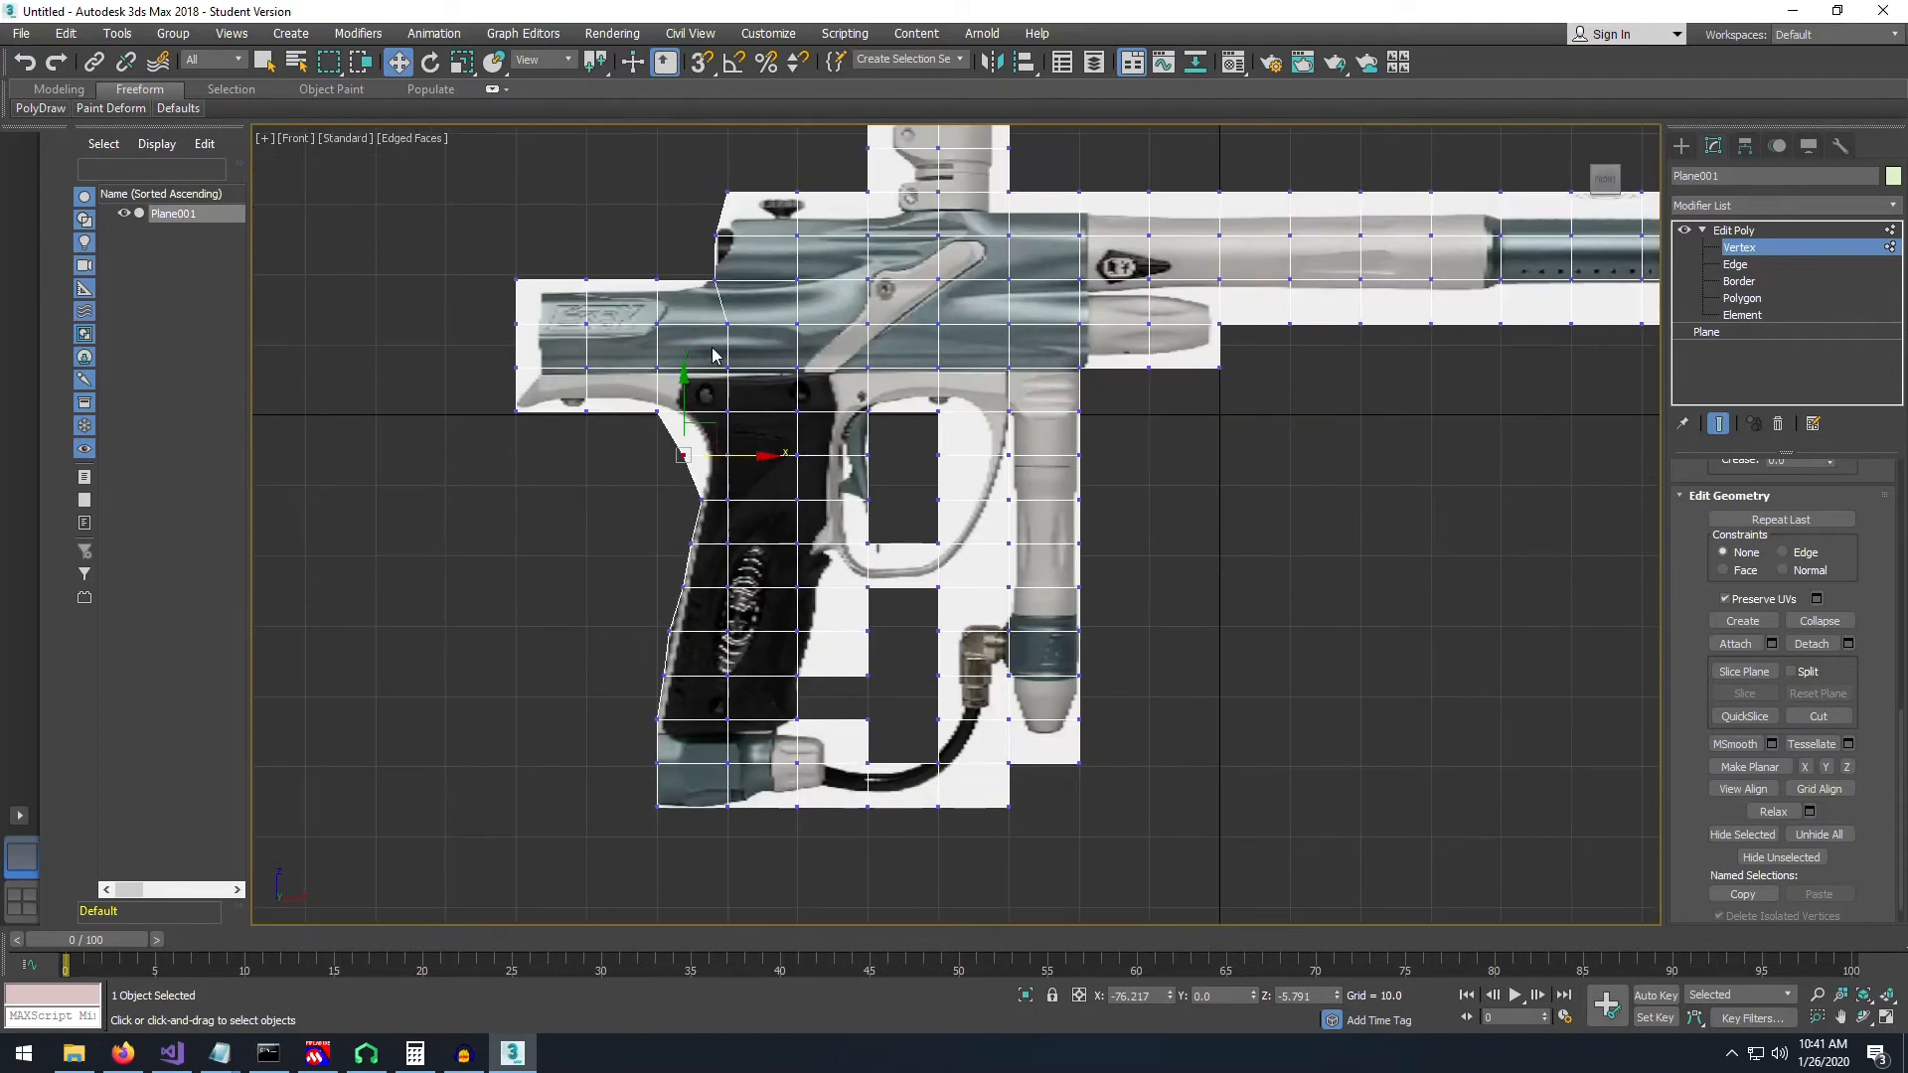
click(703, 500)
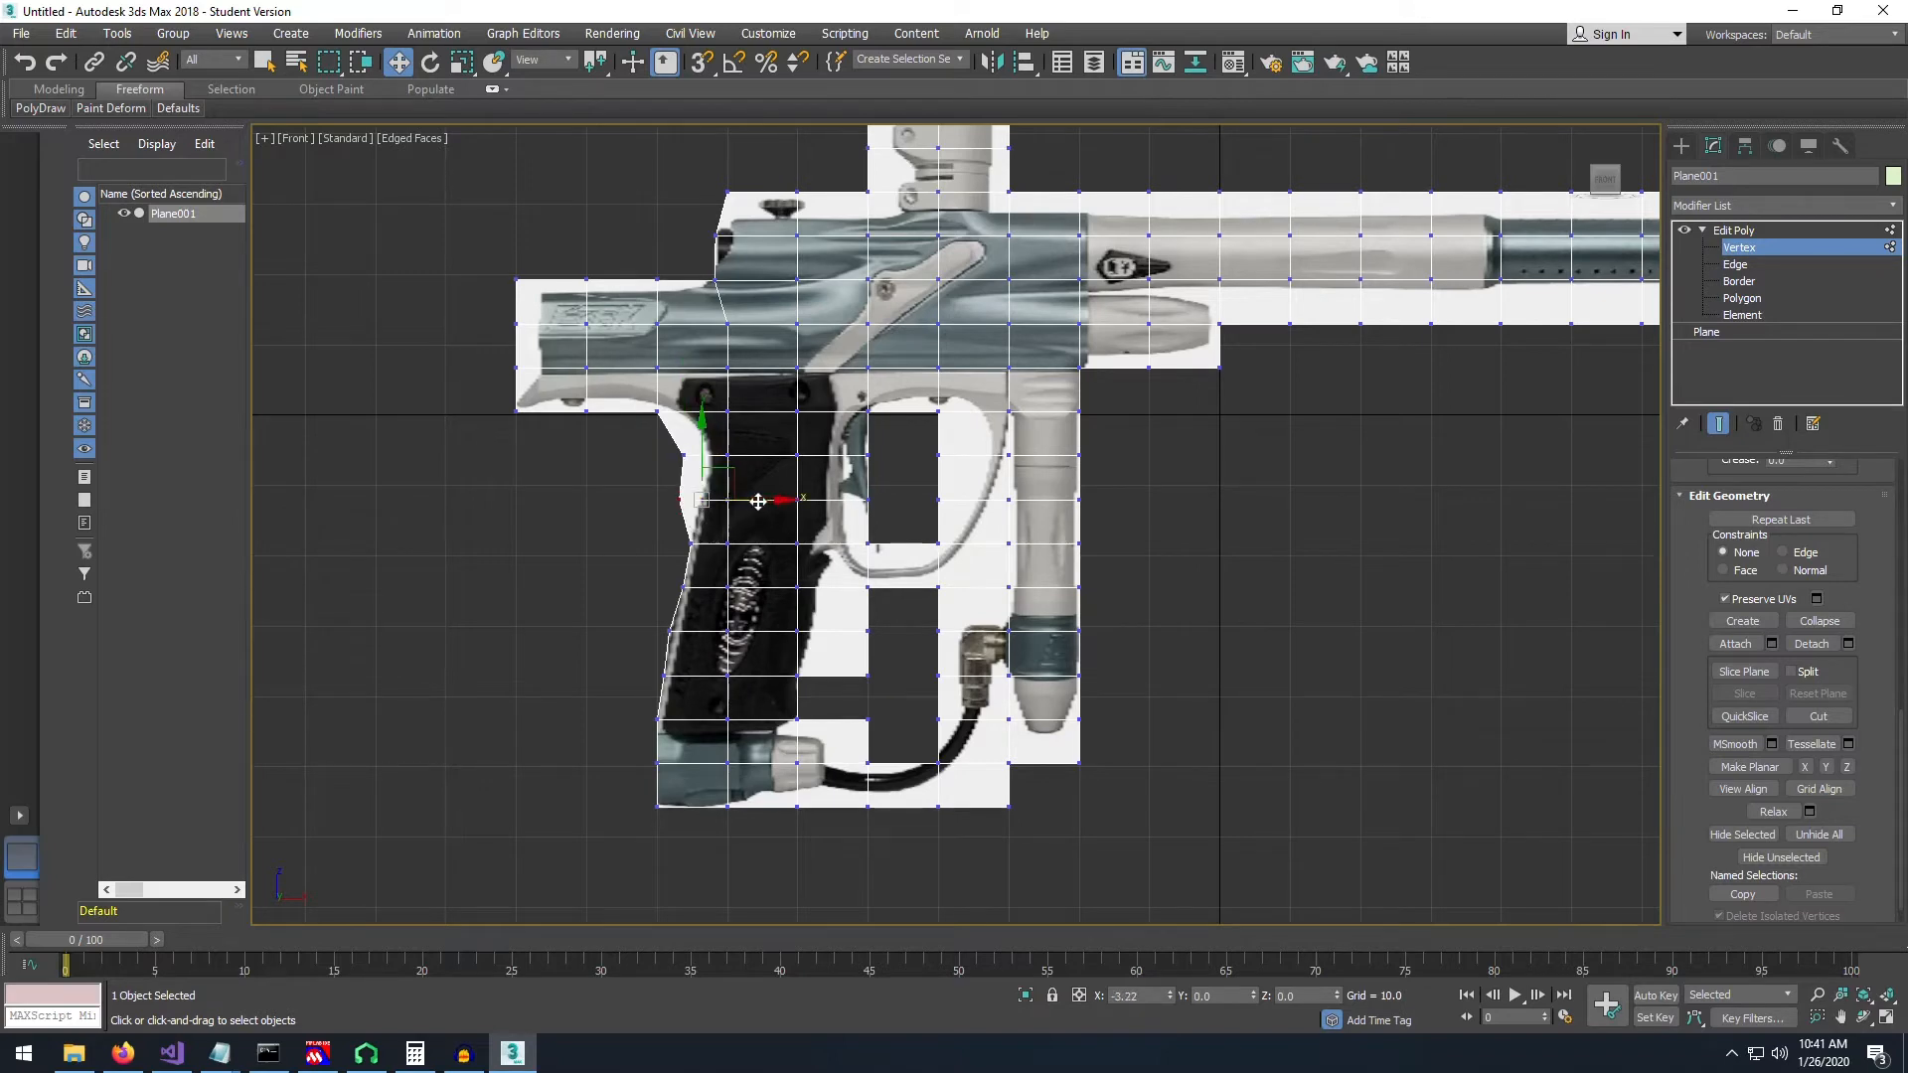
drag(758, 502, 741, 502)
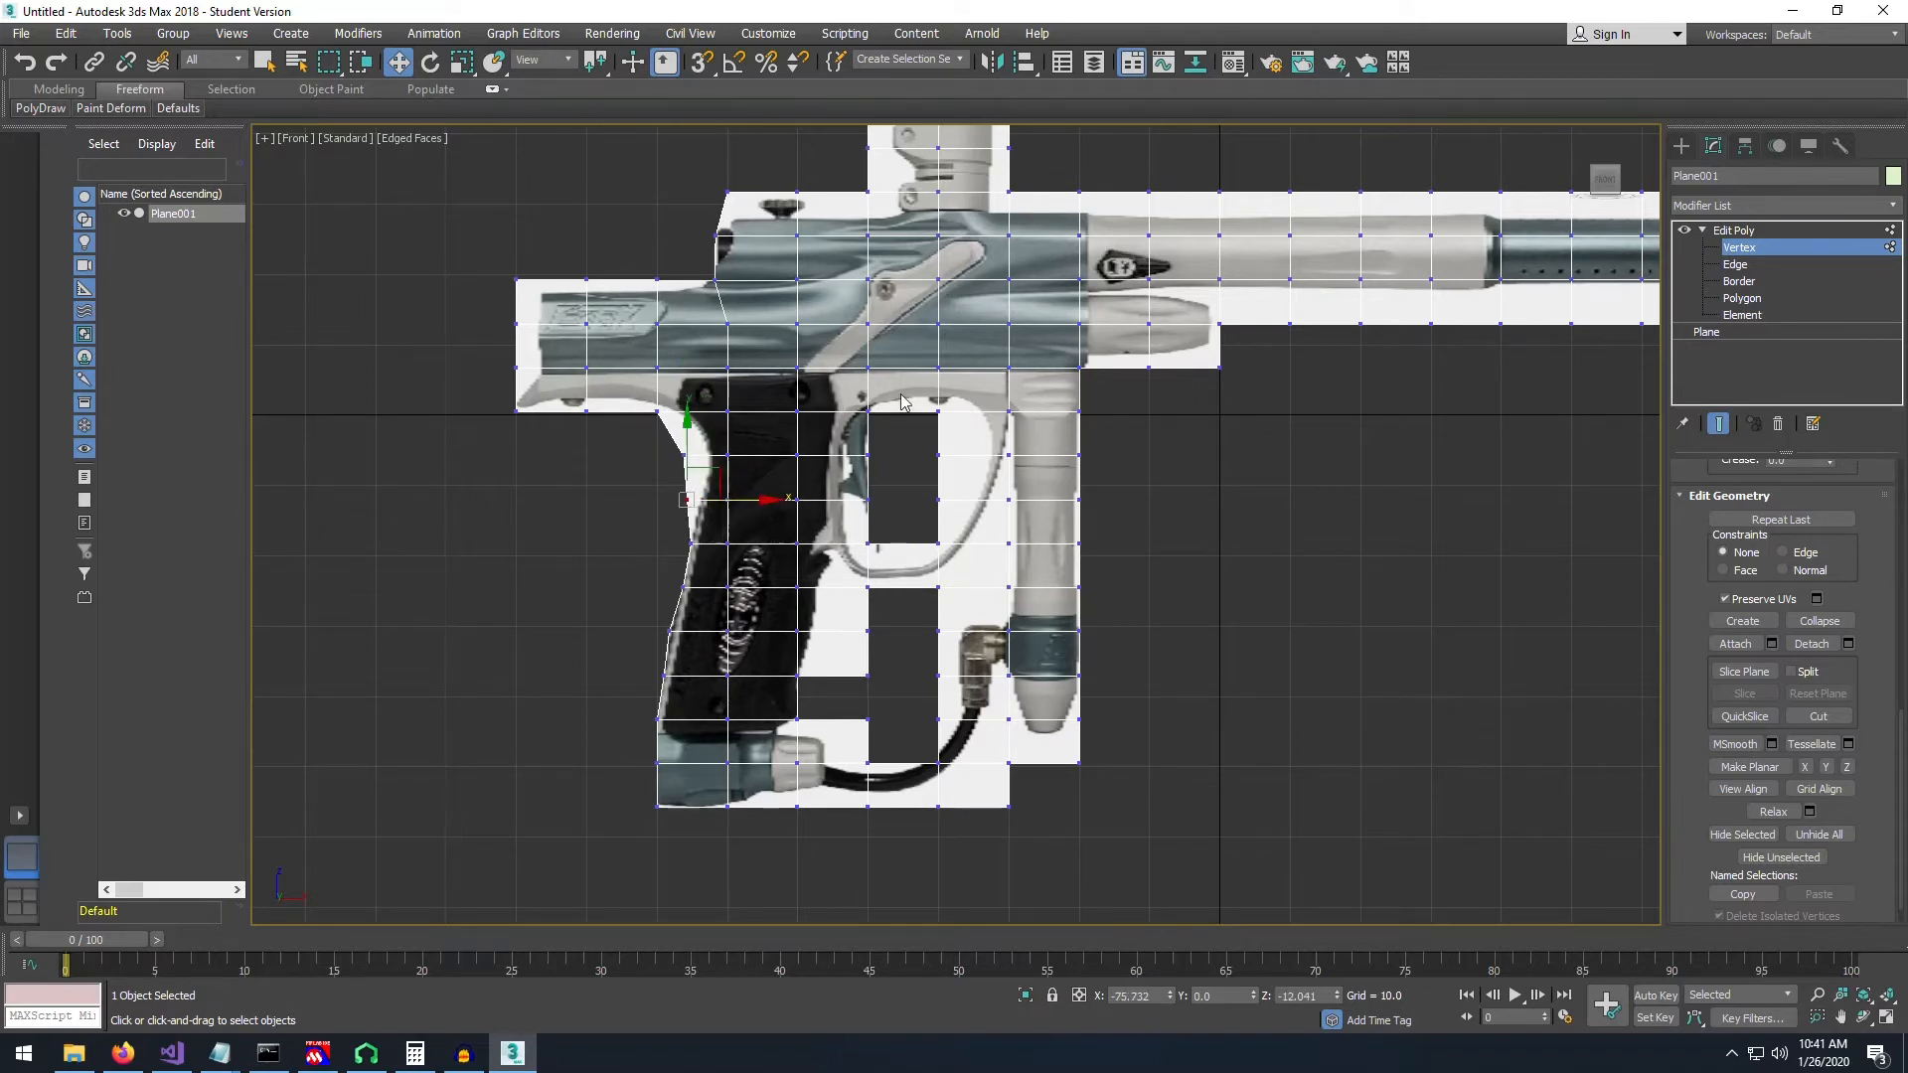
- Connect the horizontal edges along the grip's rear column with one vertical edge line, and shift it about 1 unit forward along X
middle_drag(904, 401, 990, 360)
click(1737, 265)
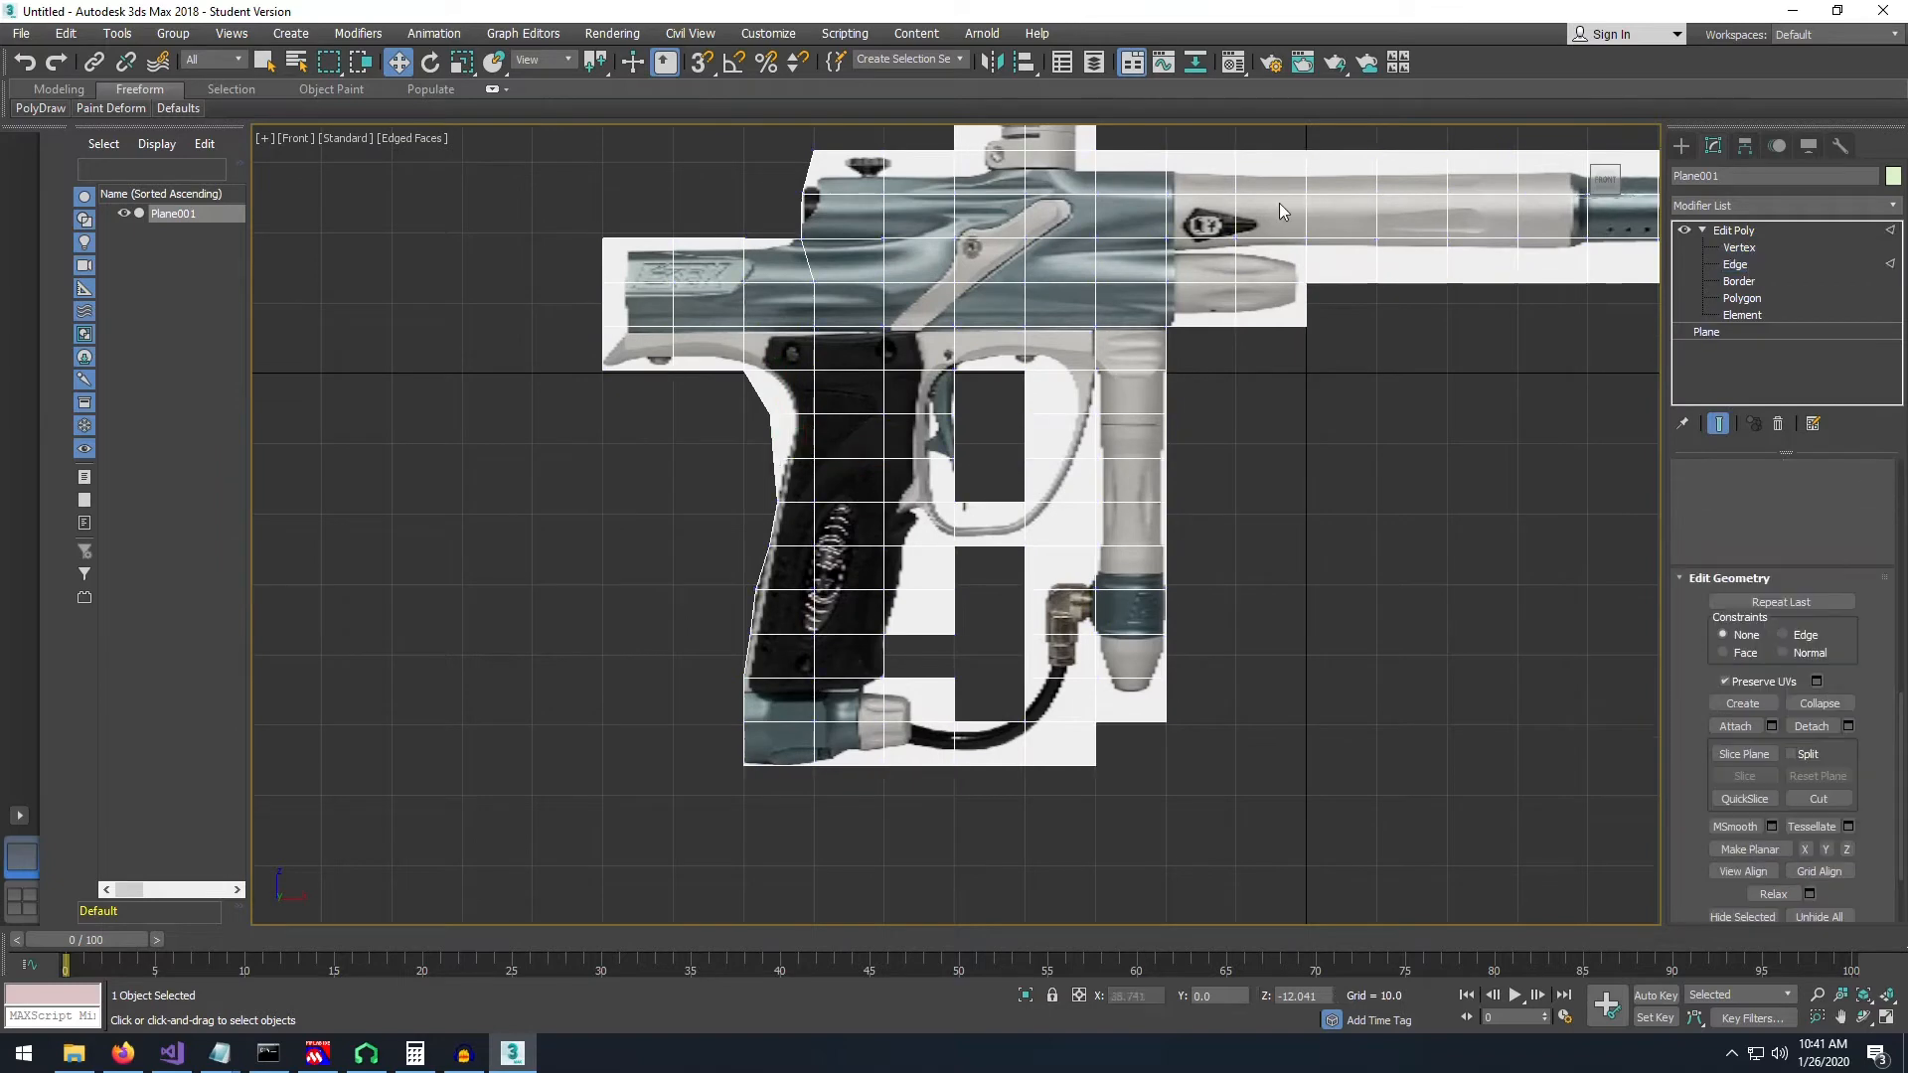
click(787, 779)
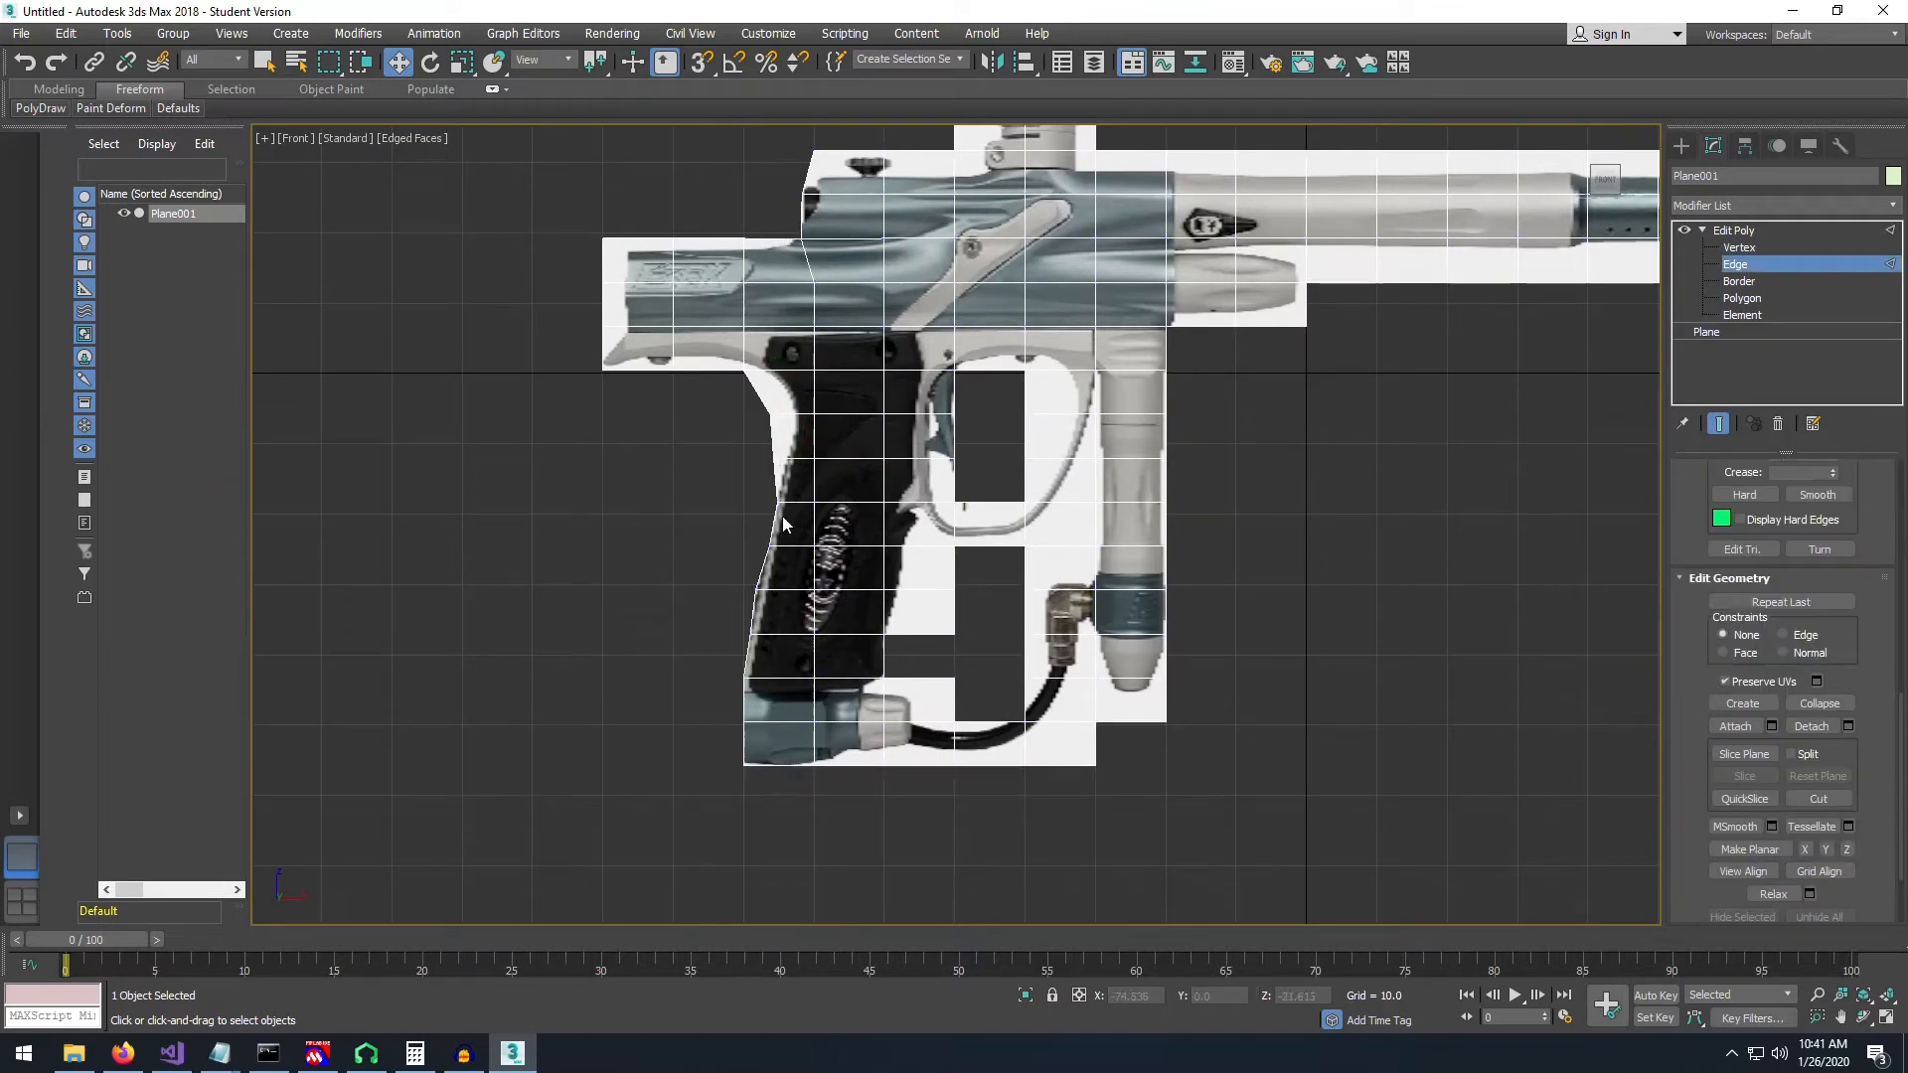
click(790, 205)
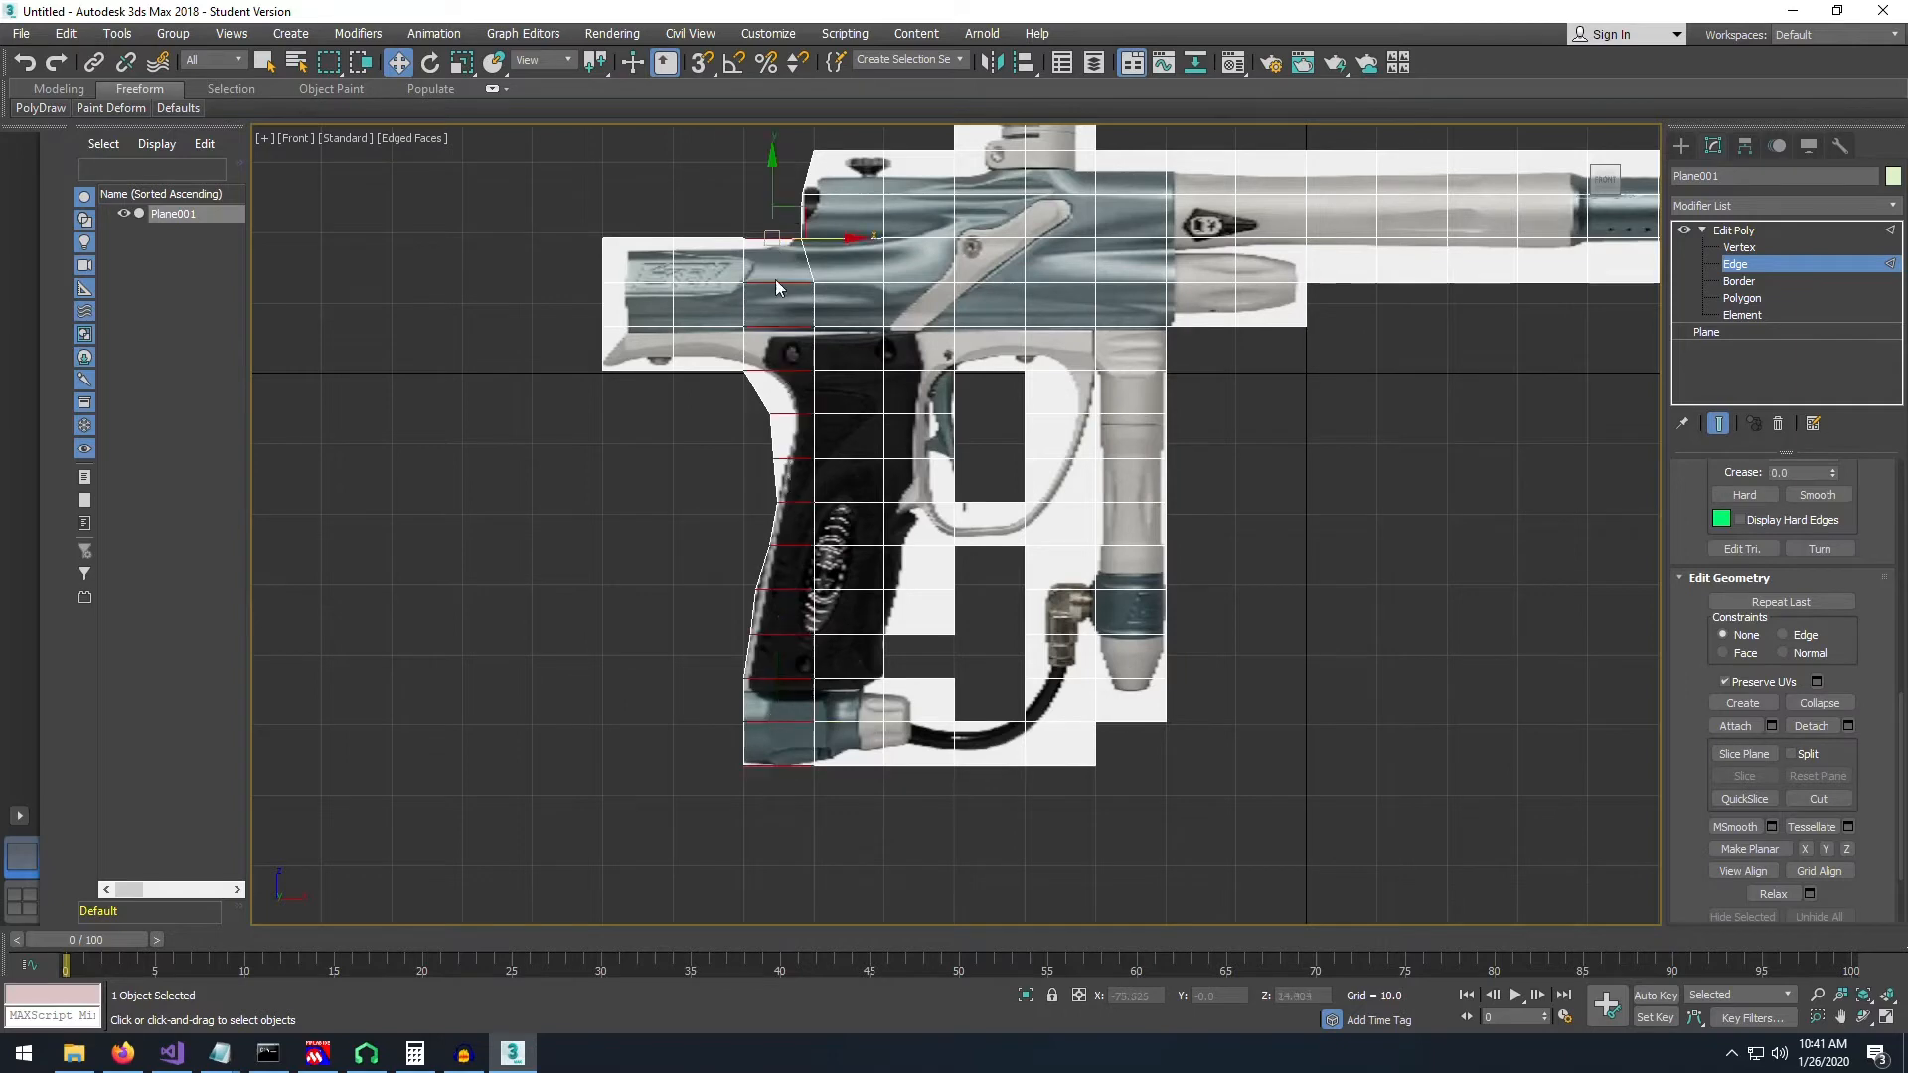
click(776, 685)
scroll(1773, 710, down, 3)
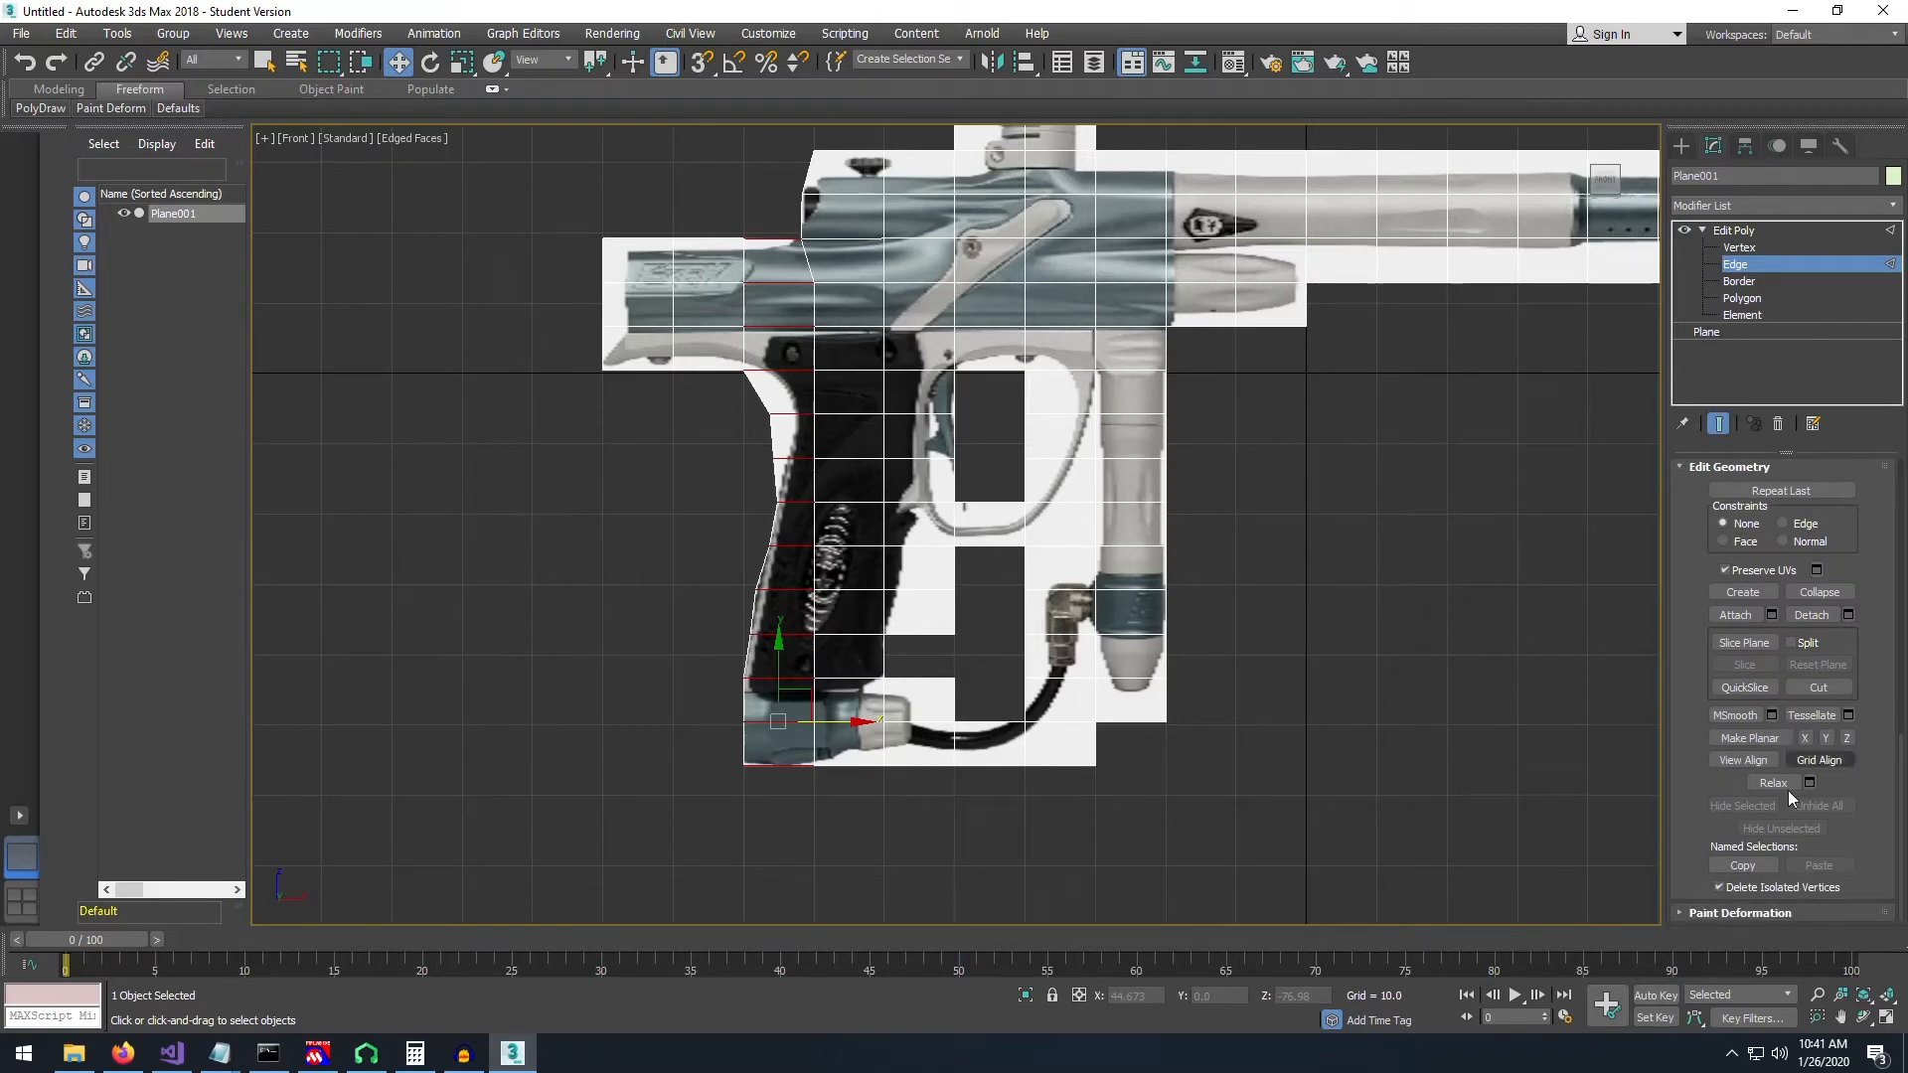
scroll(1792, 715, up, 2)
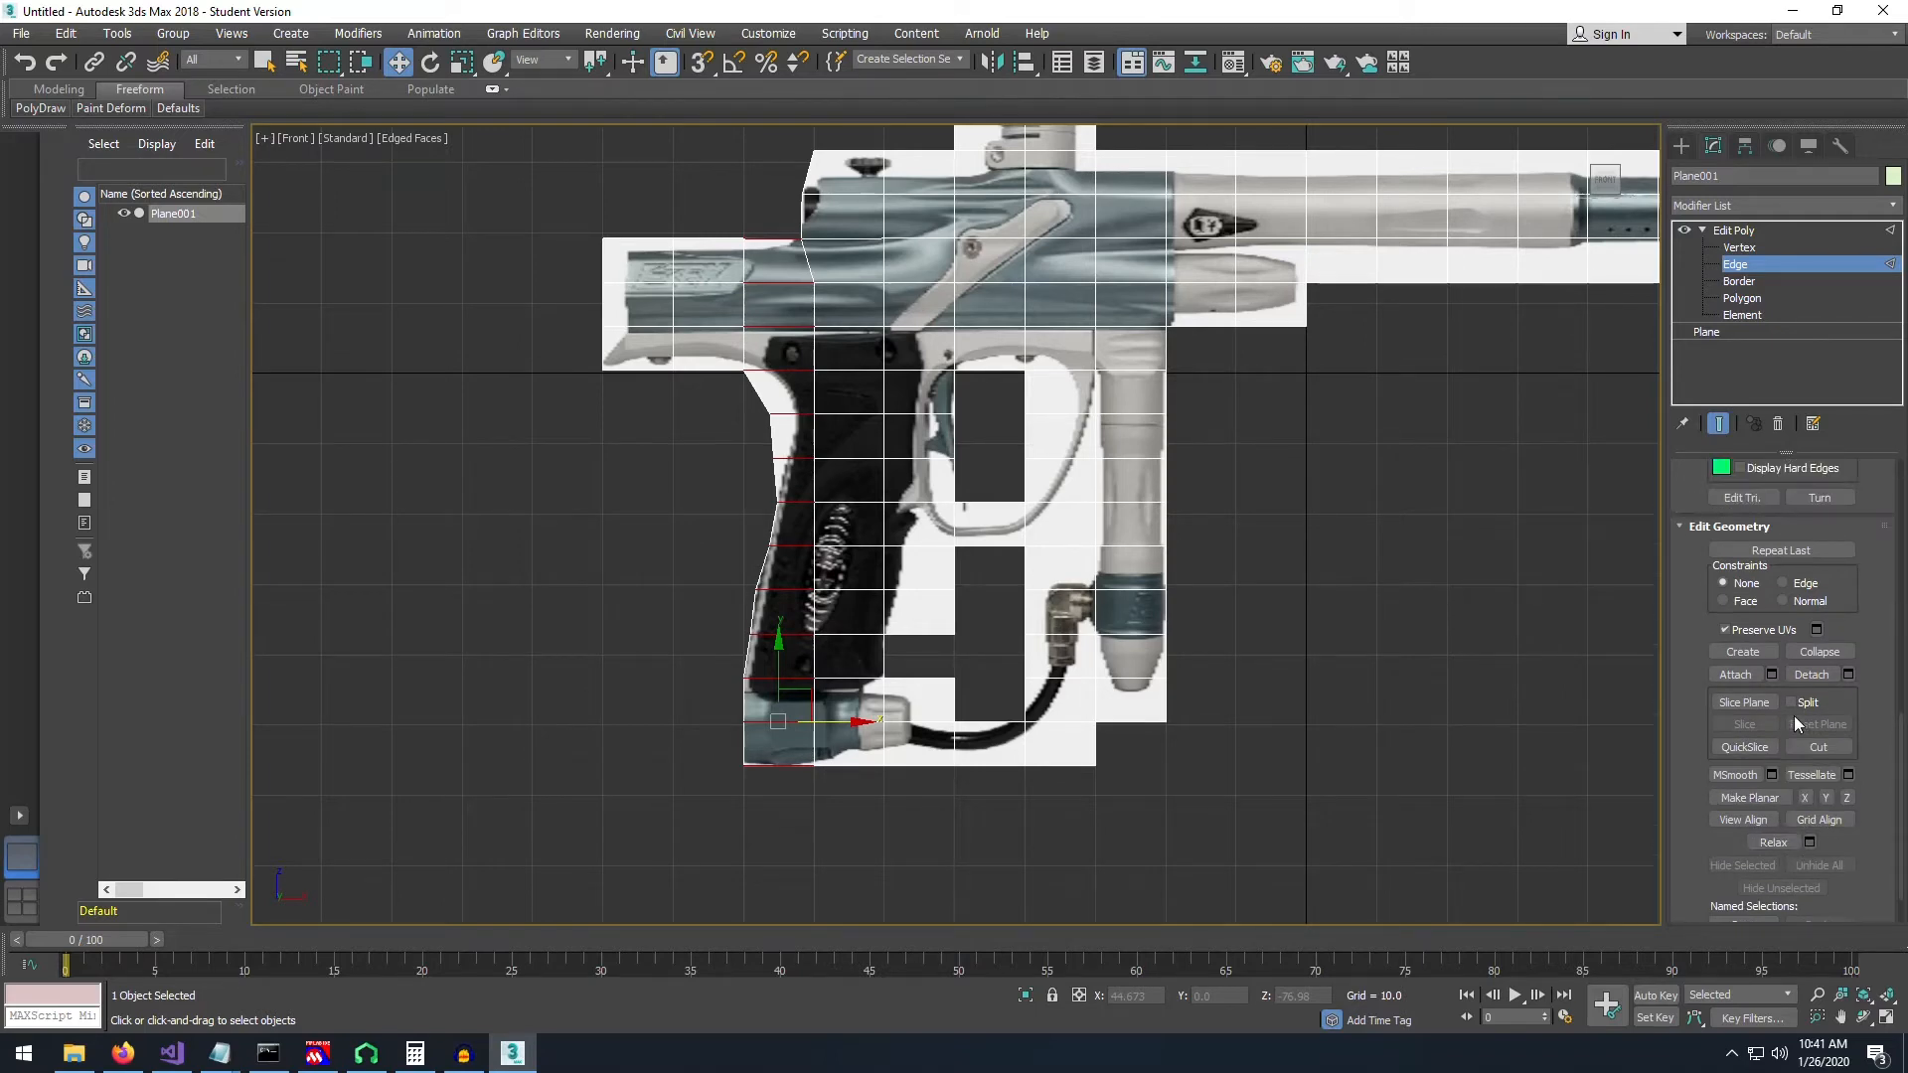
scroll(1792, 716, up, 2)
scroll(1794, 695, up, 6)
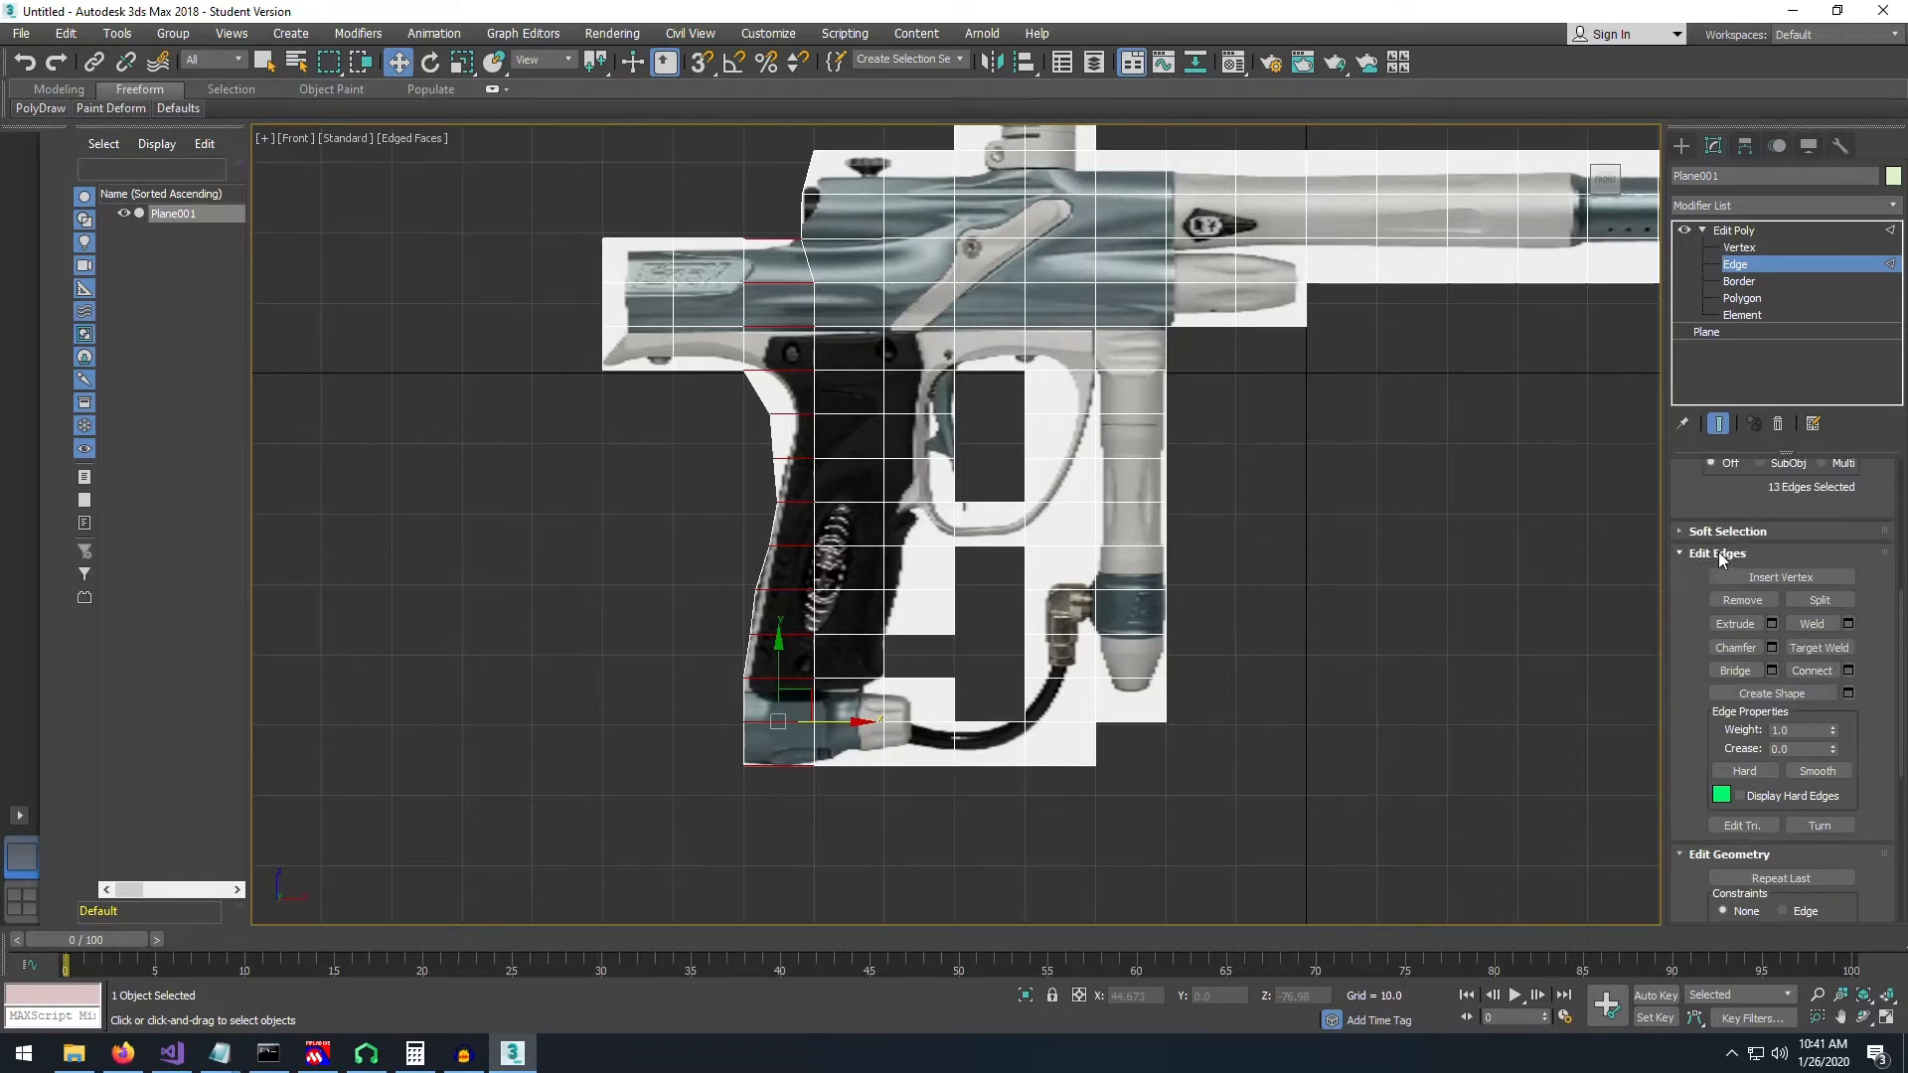
click(1808, 670)
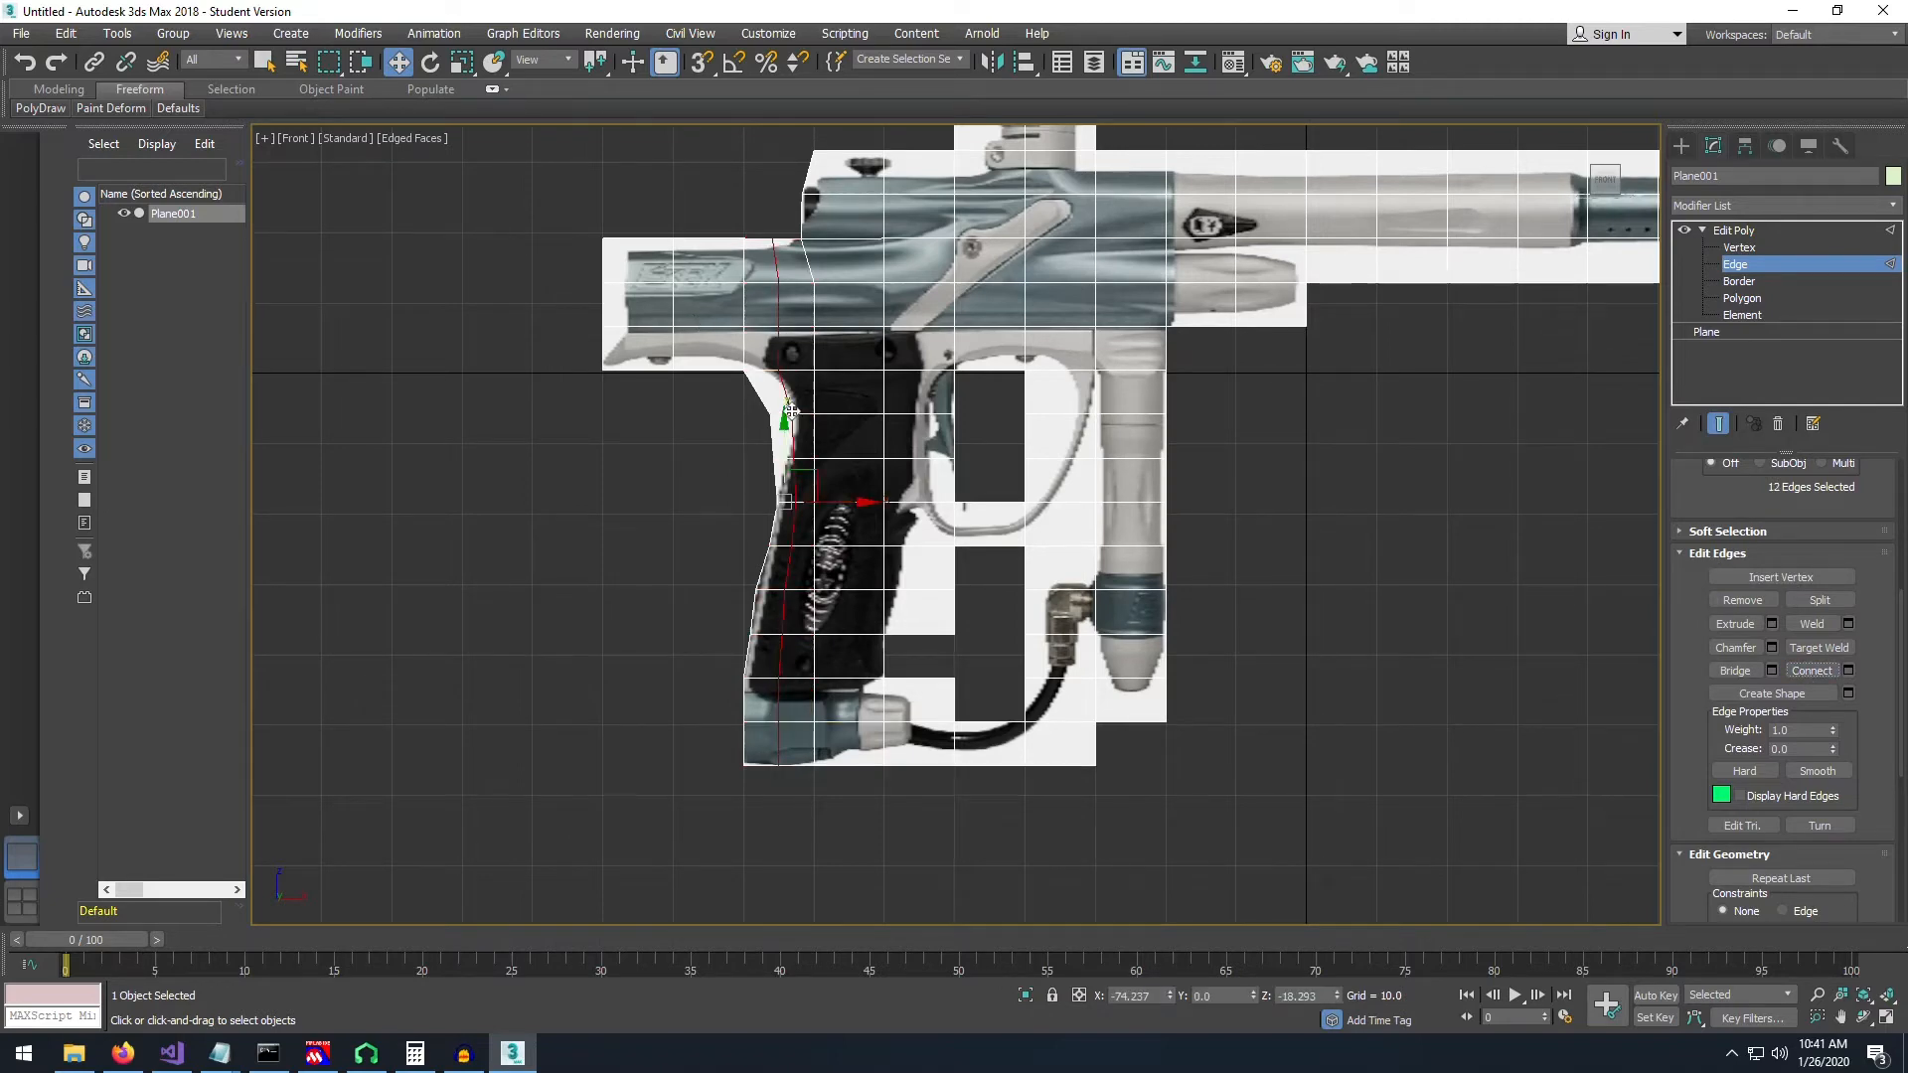
drag(863, 504, 872, 504)
click(1270, 561)
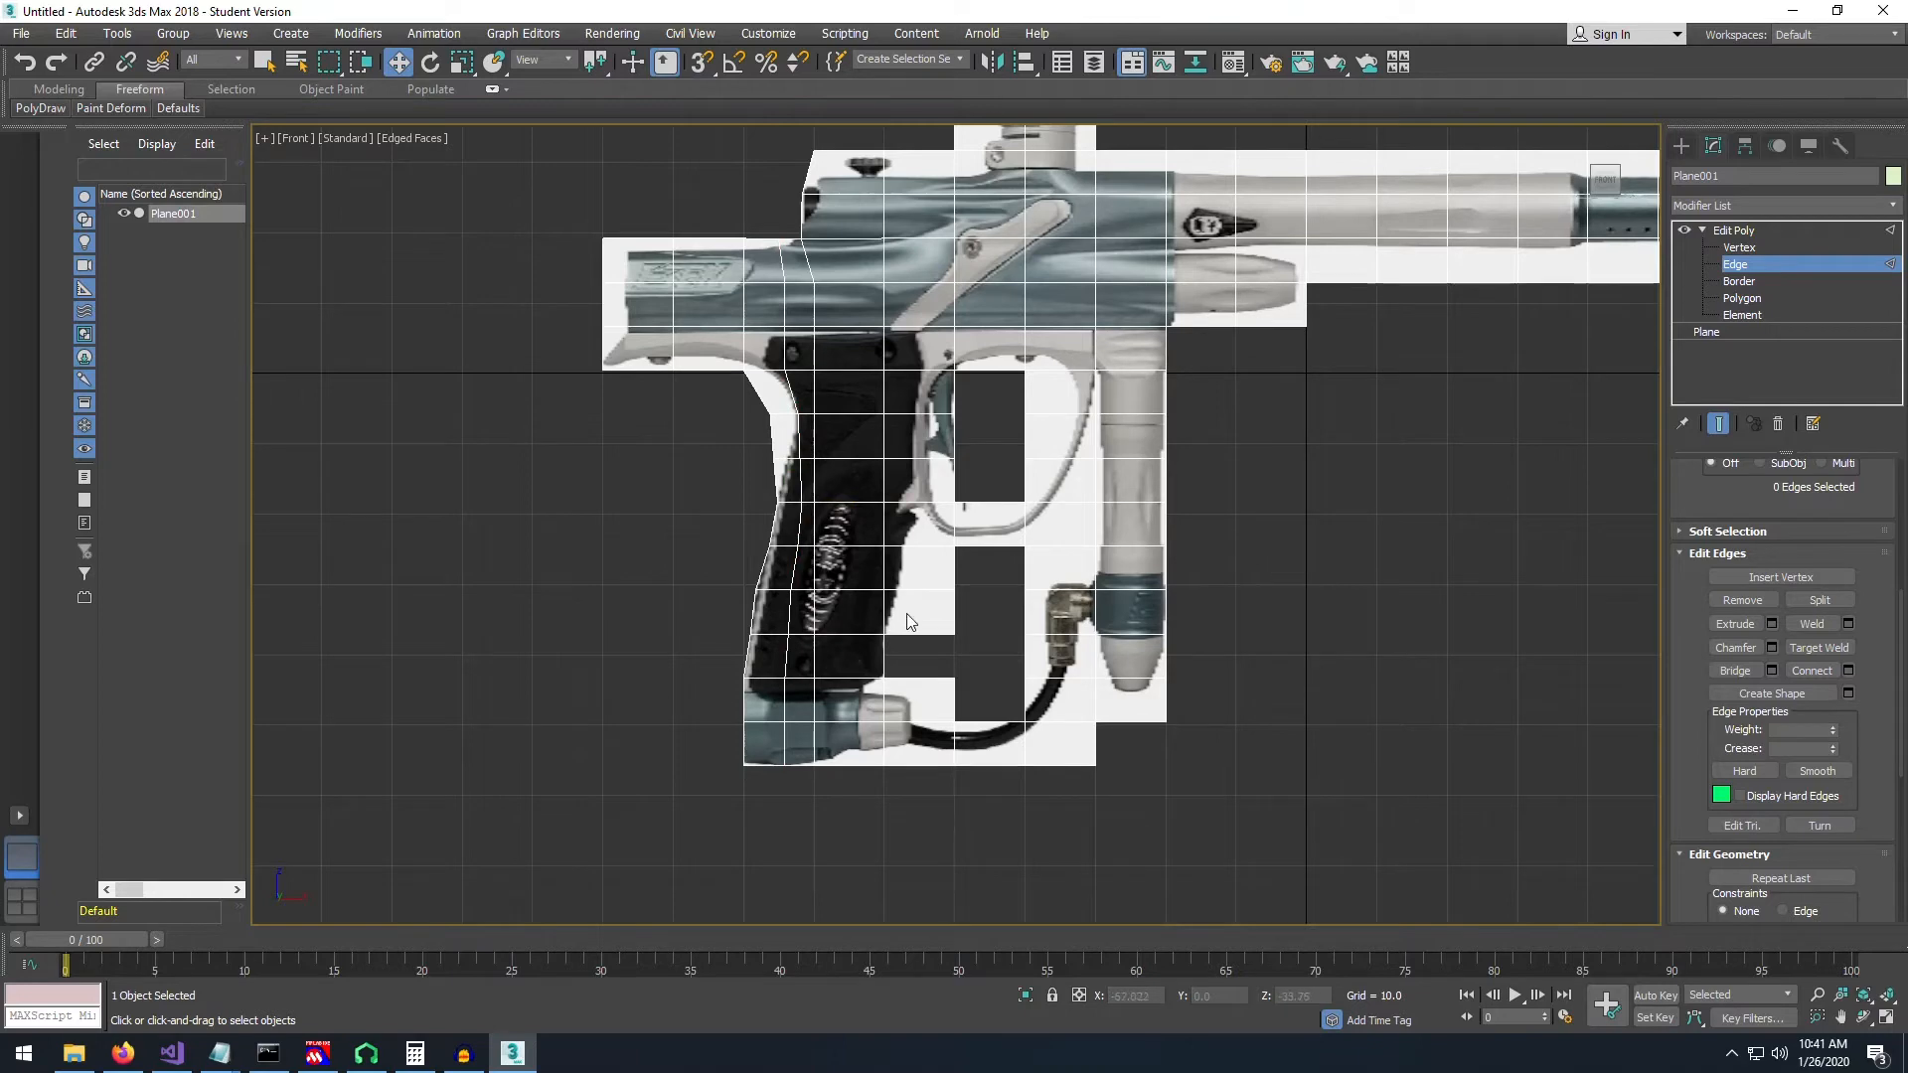
- Raise the three rearmost bottom vertices beneath the grip base together to about Z -55.7
scroll(906, 614, up, 2)
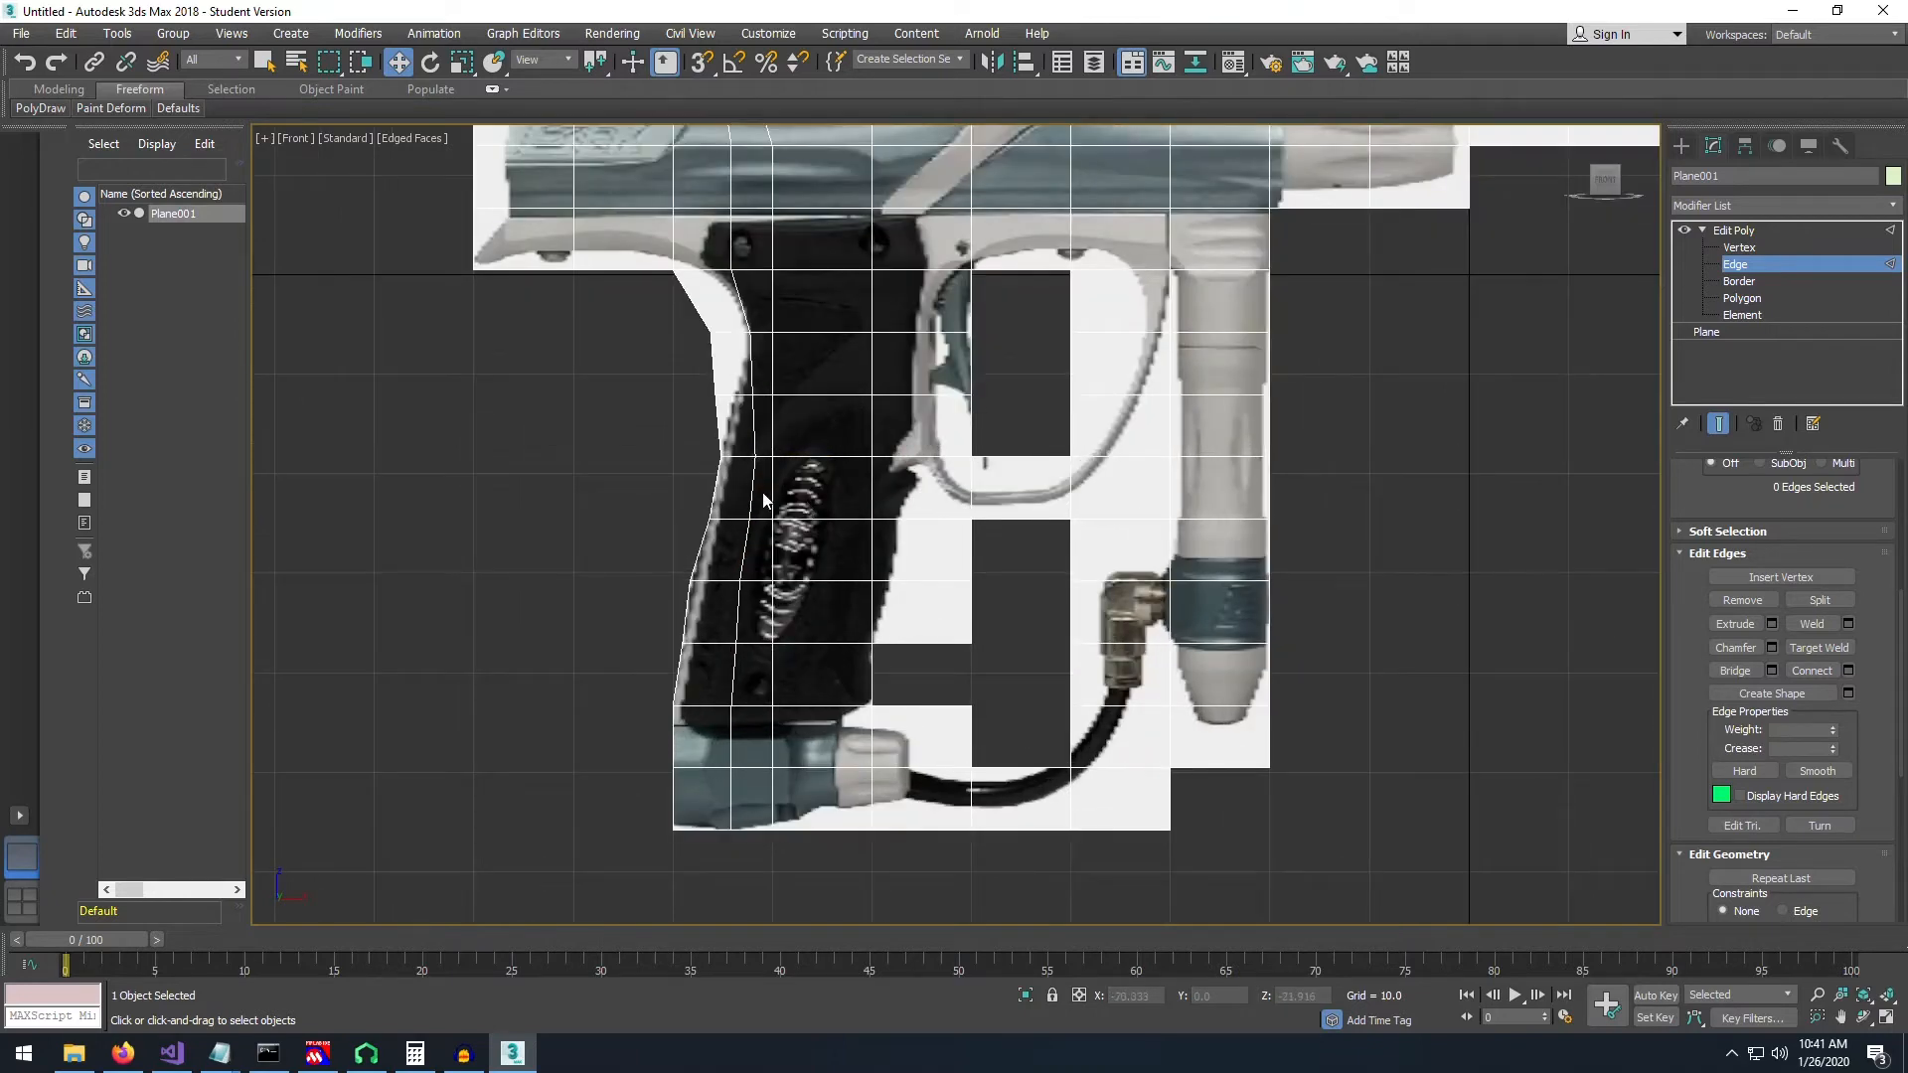
middle_drag(829, 558, 876, 531)
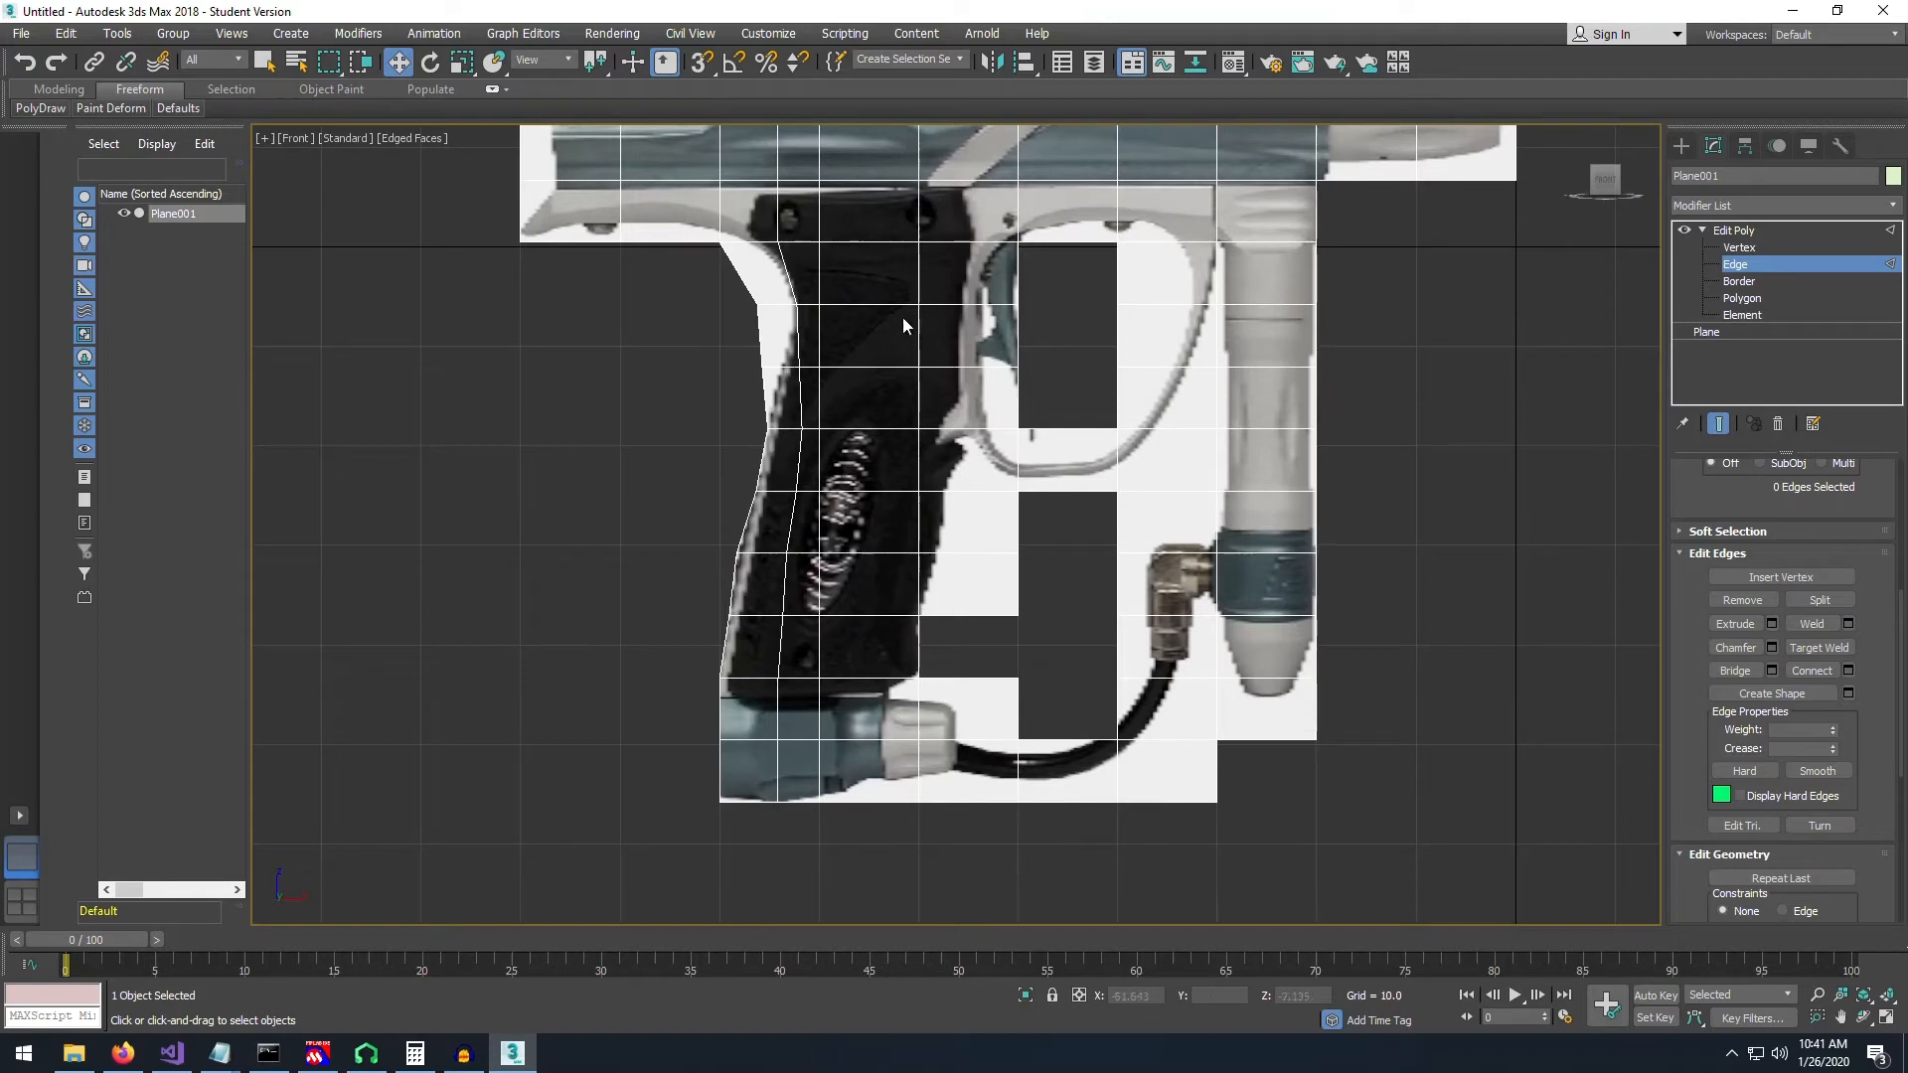
scroll(880, 638, up, 8)
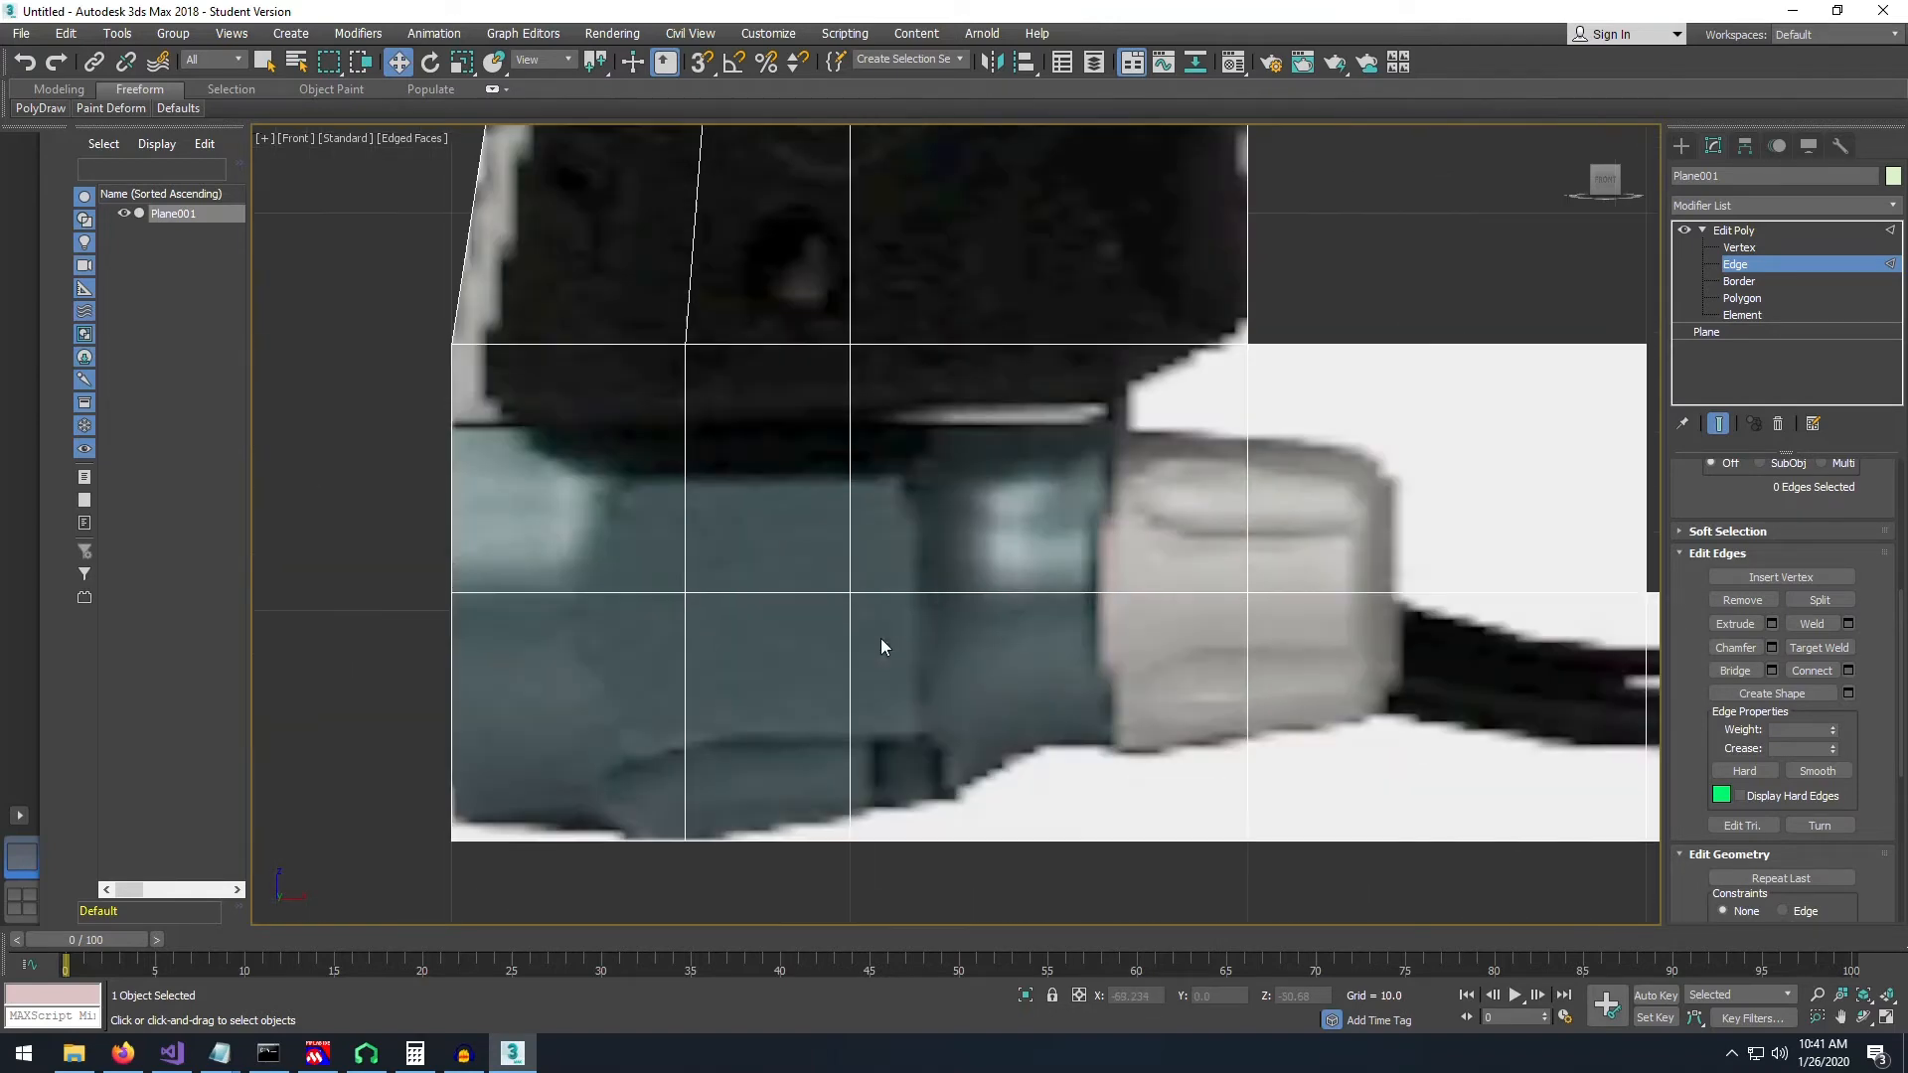
middle_drag(880, 638, 1089, 483)
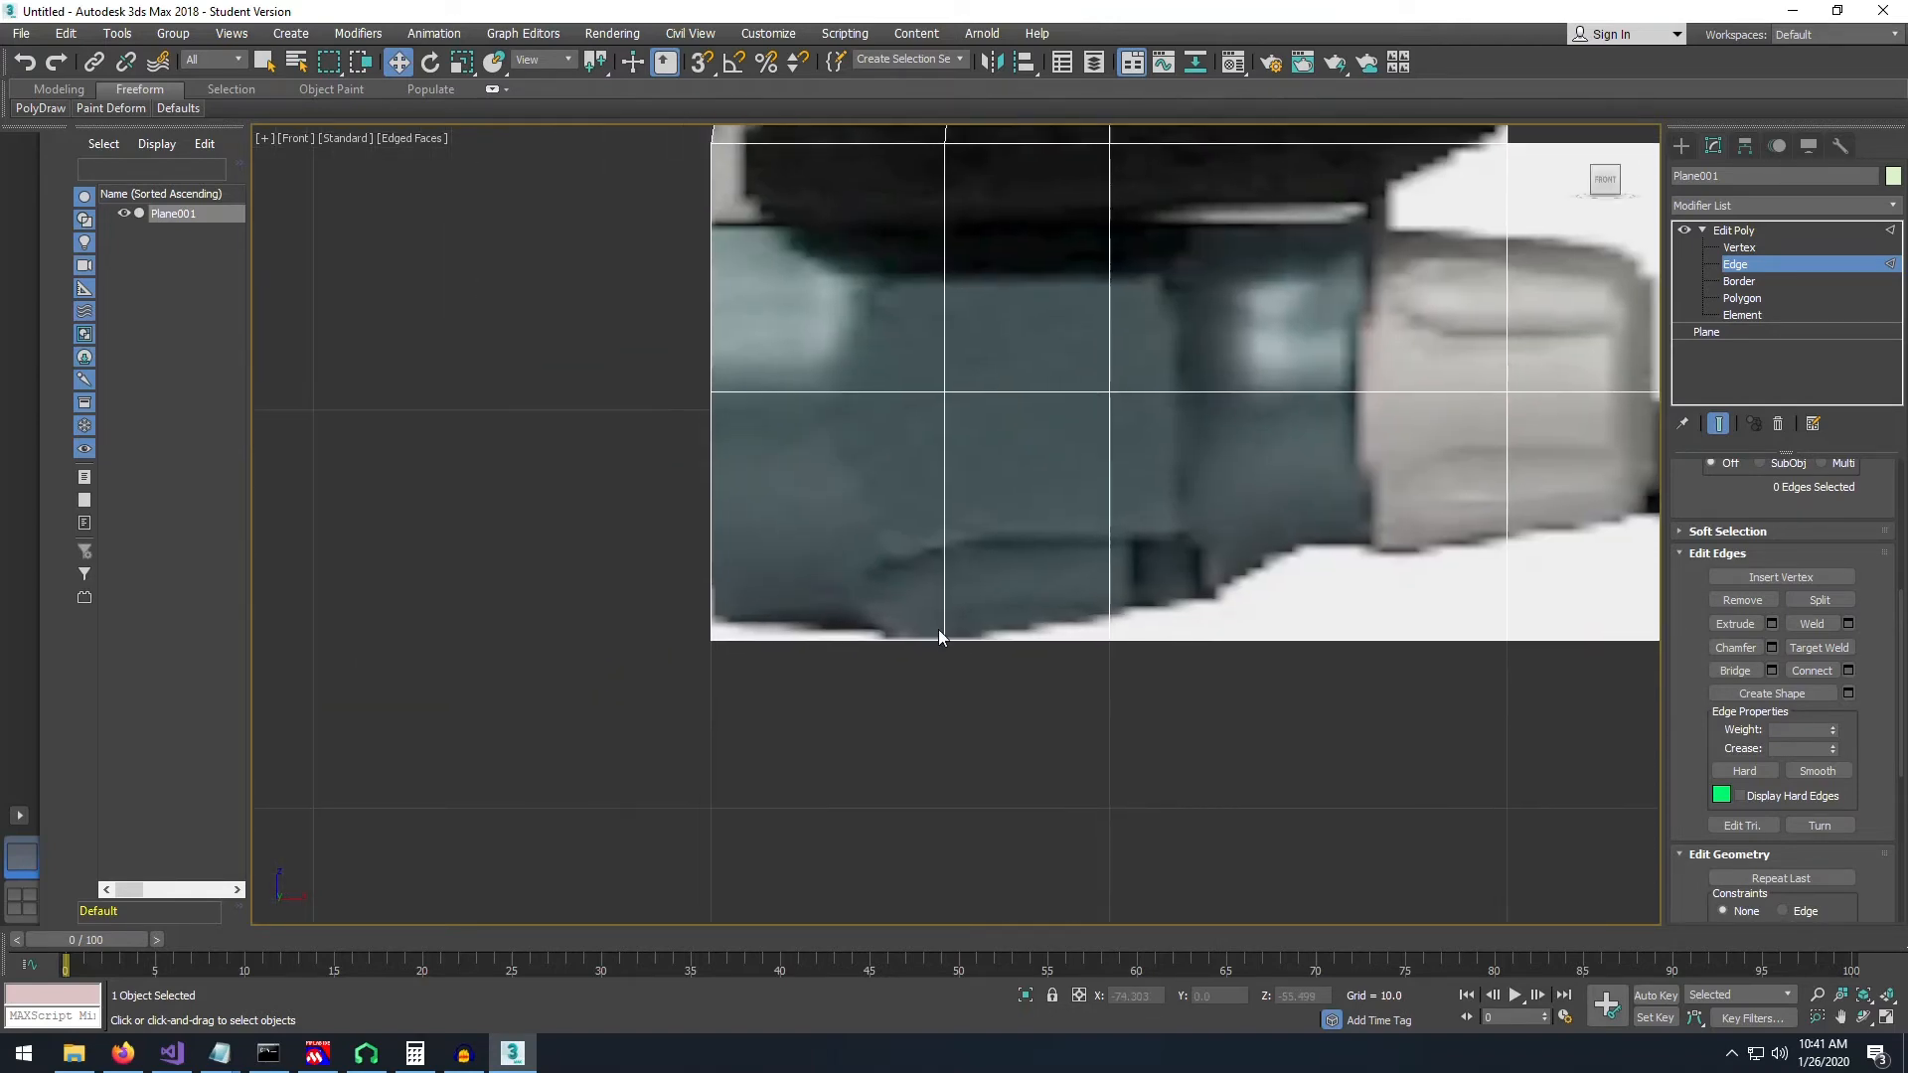
drag(976, 670, 978, 672)
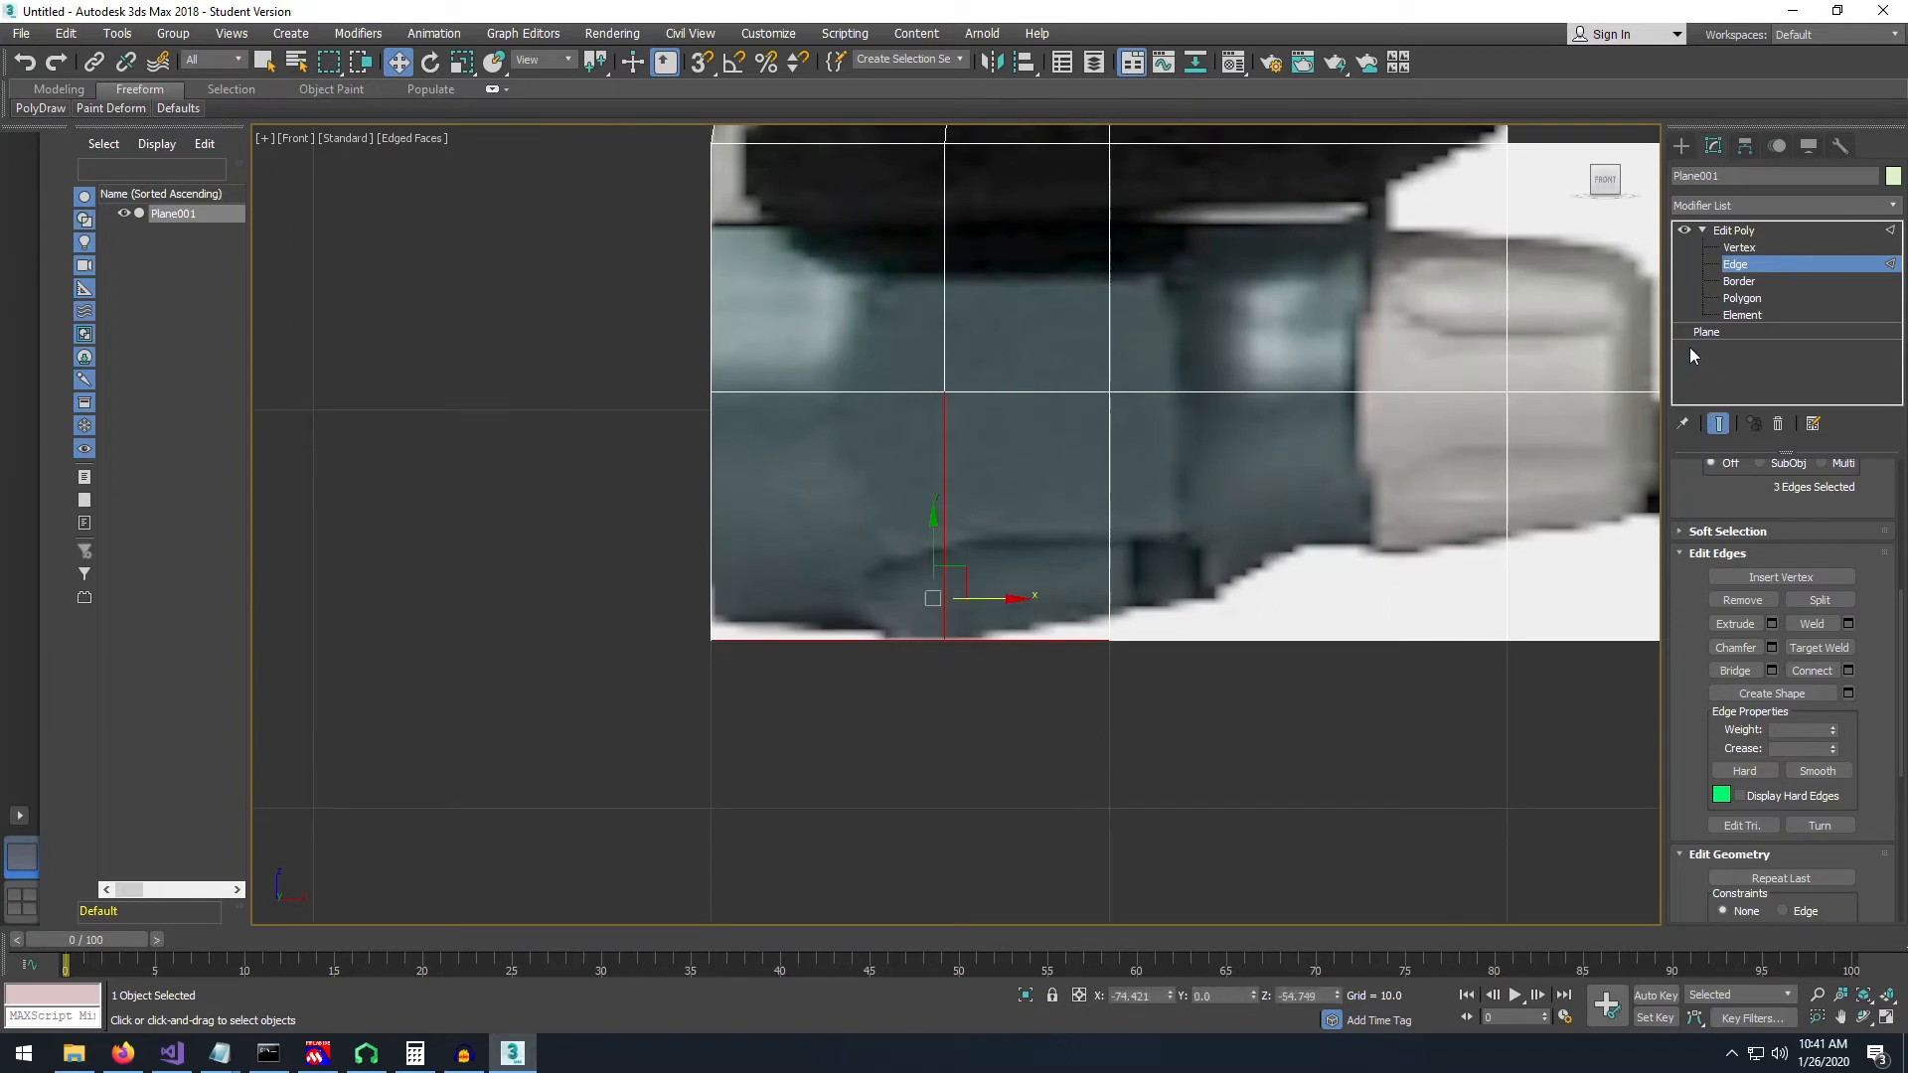
click(1739, 247)
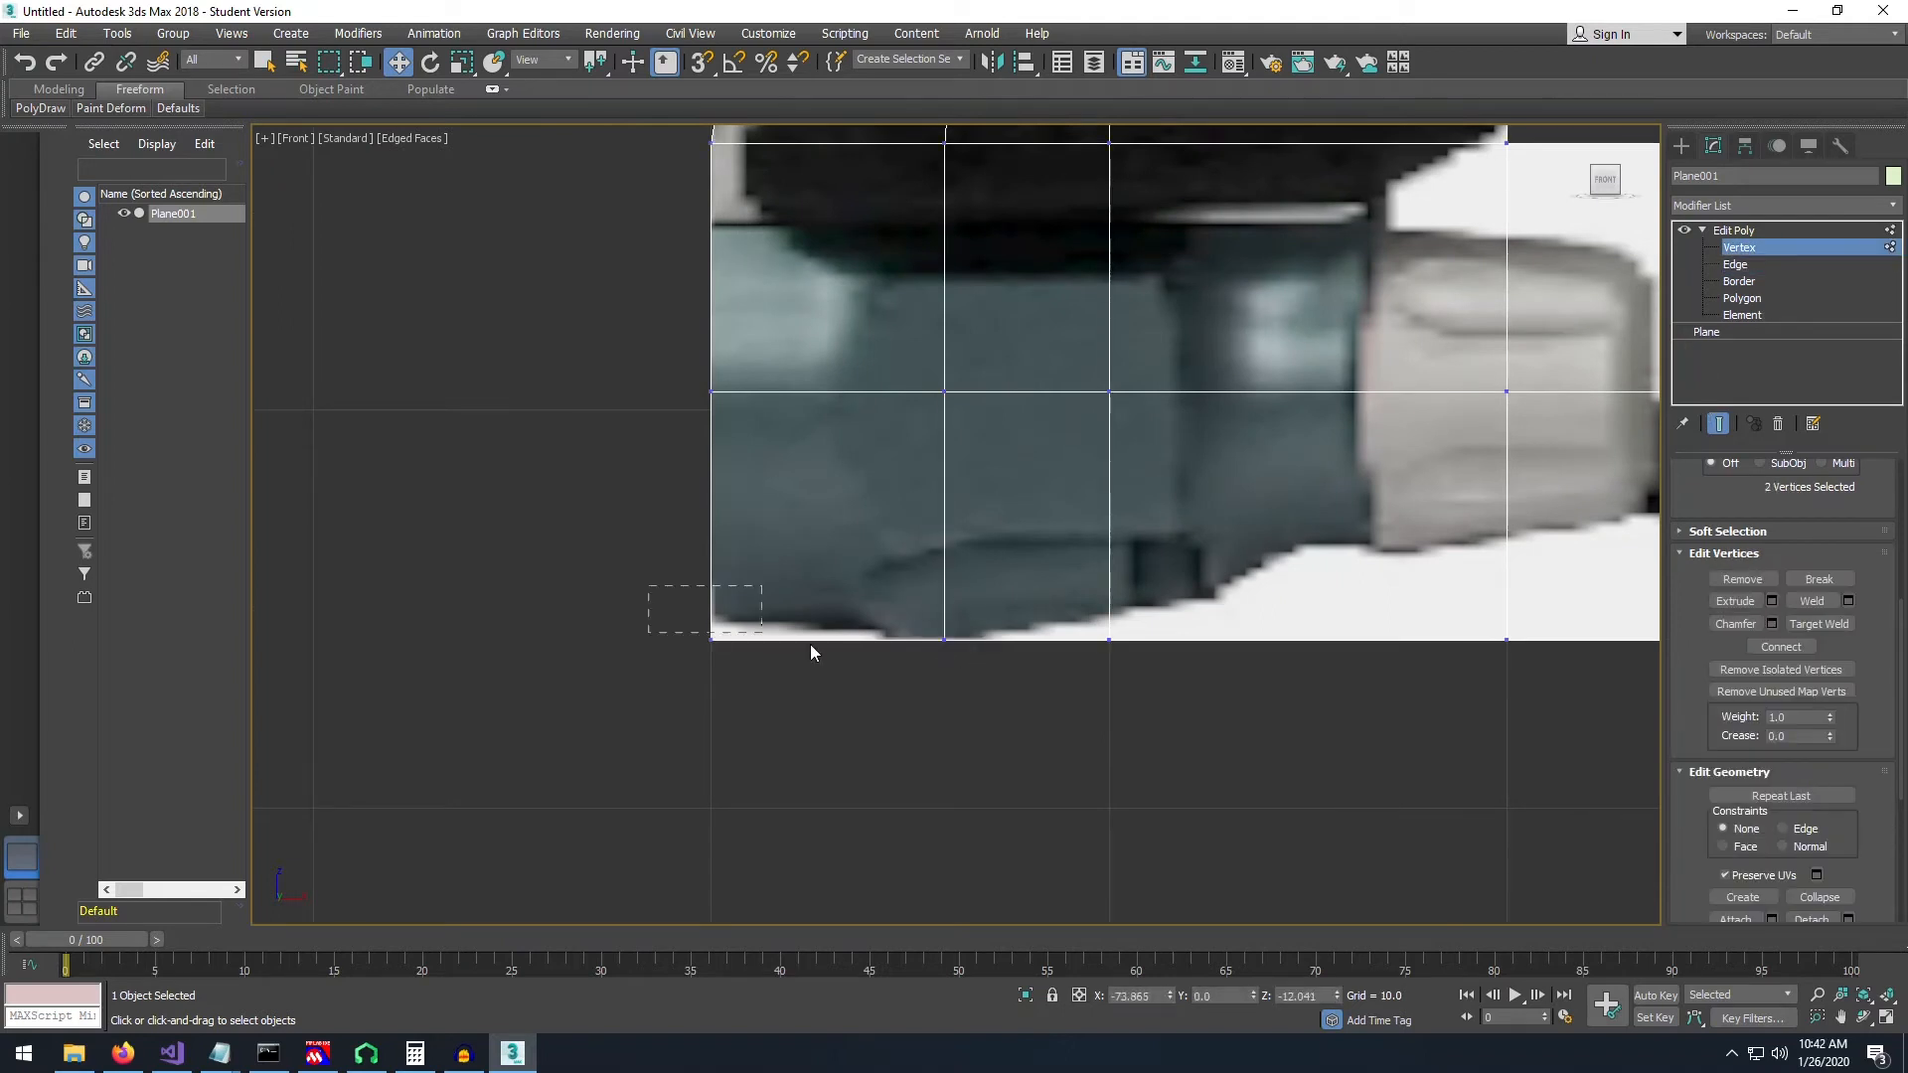
drag(811, 652, 1146, 666)
drag(924, 560, 923, 558)
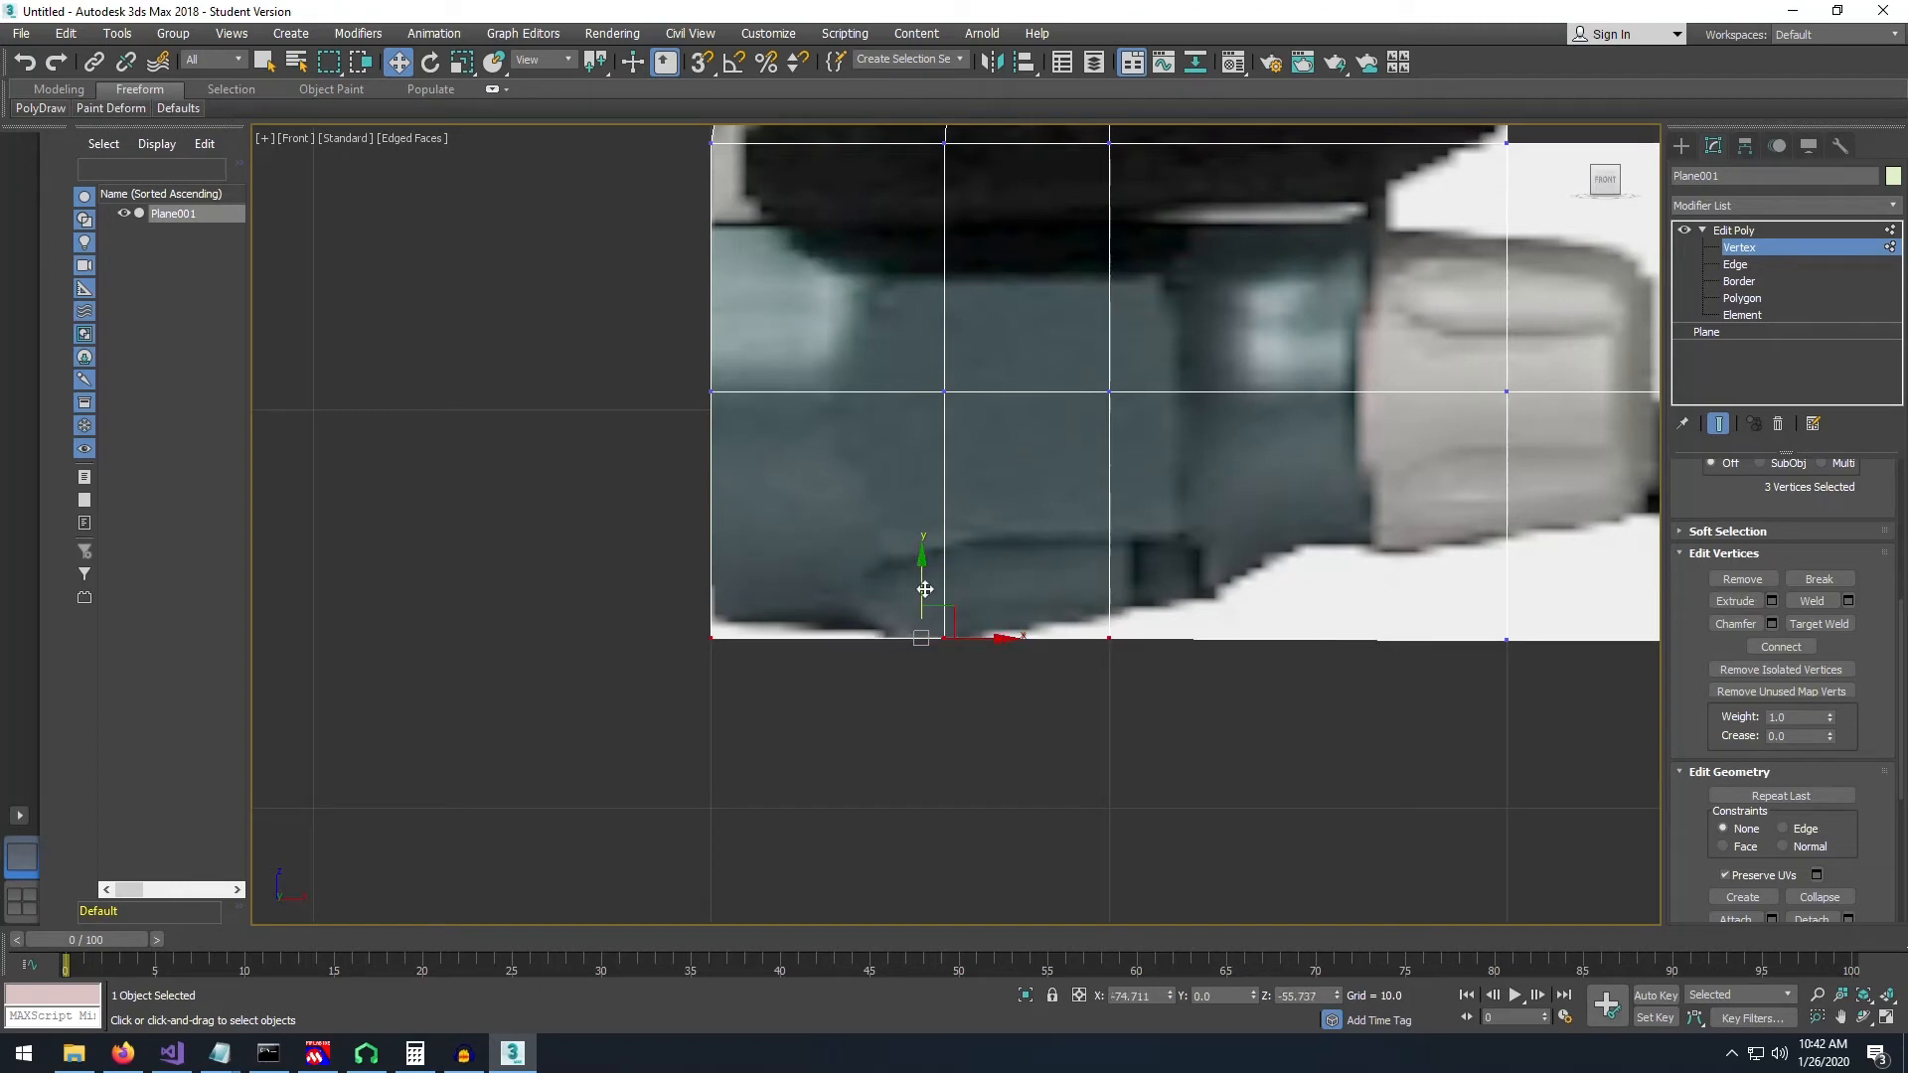
- Raise the rear bottom corner vertex and the bottom vertex at X -70 to about Z -55.2, following the grip base
click(660, 611)
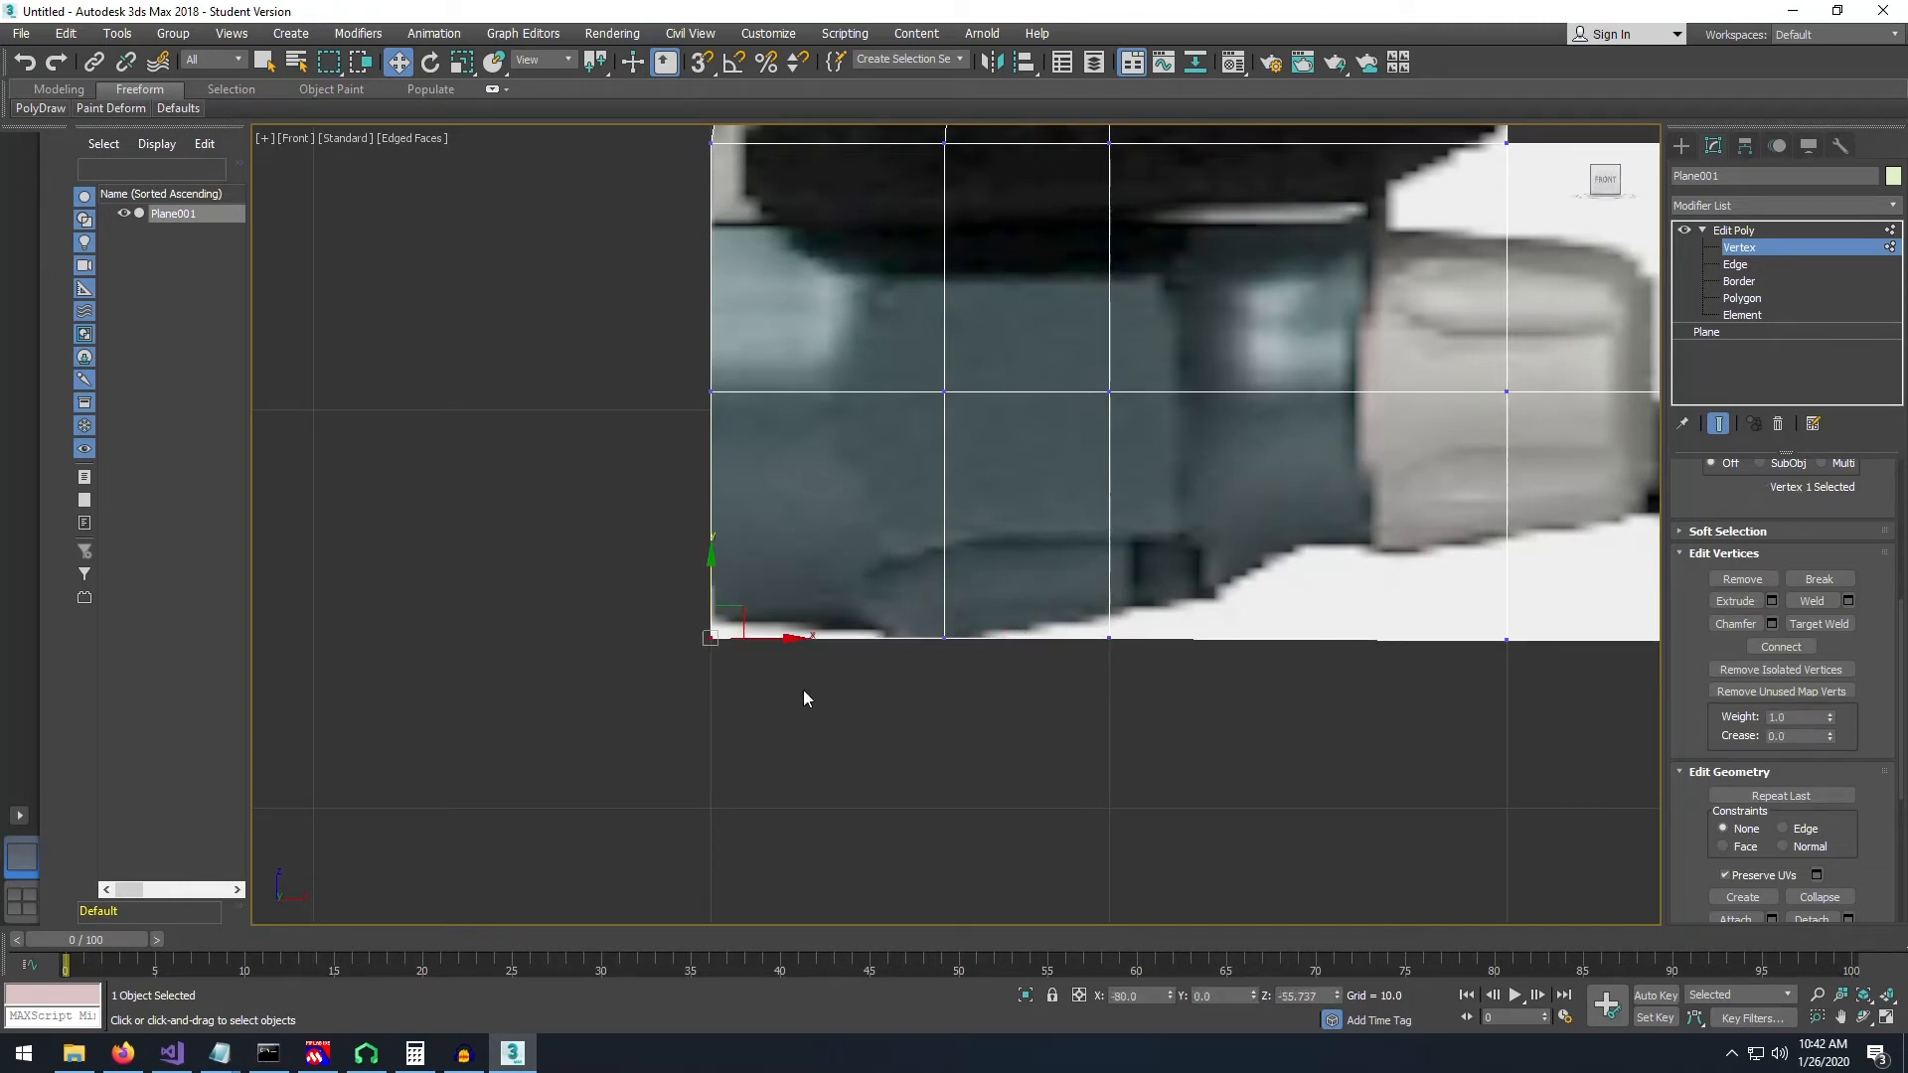
click(710, 638)
drag(710, 563, 721, 546)
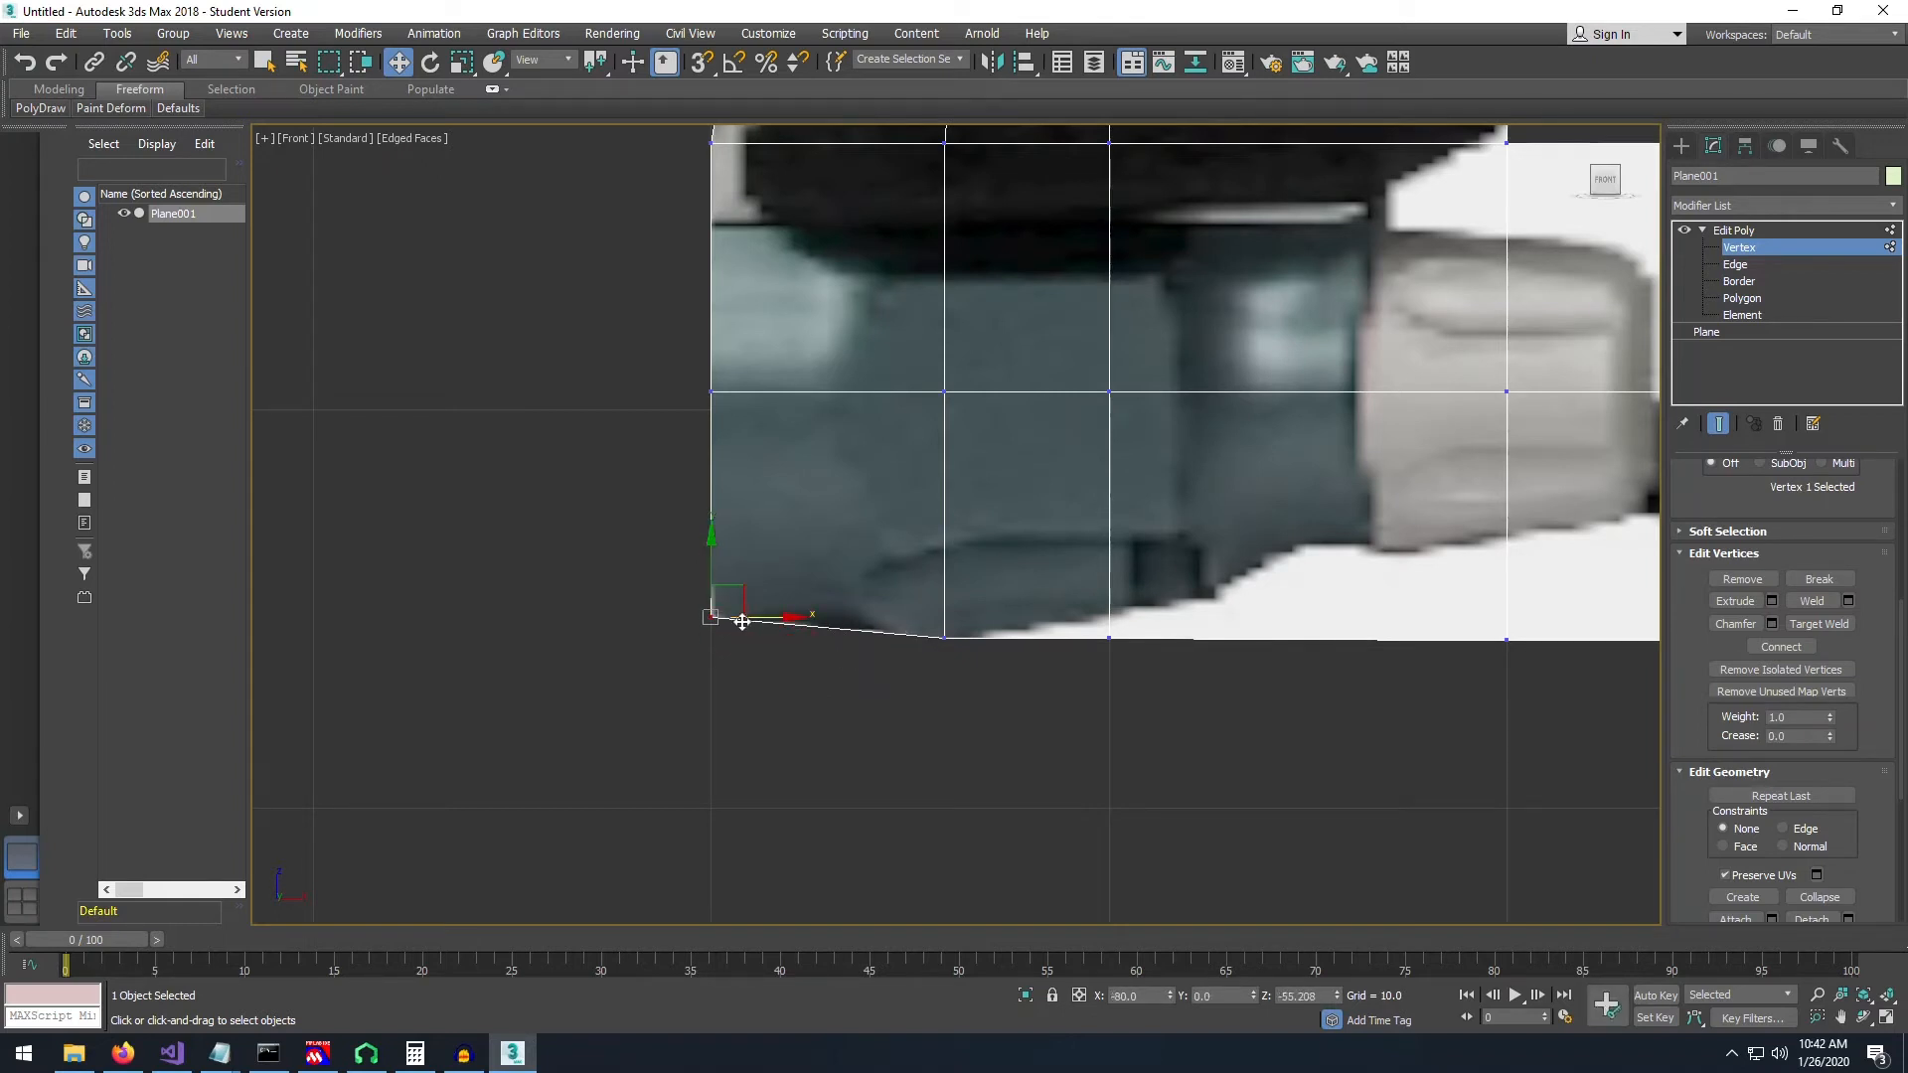
middle_drag(1226, 691, 1076, 716)
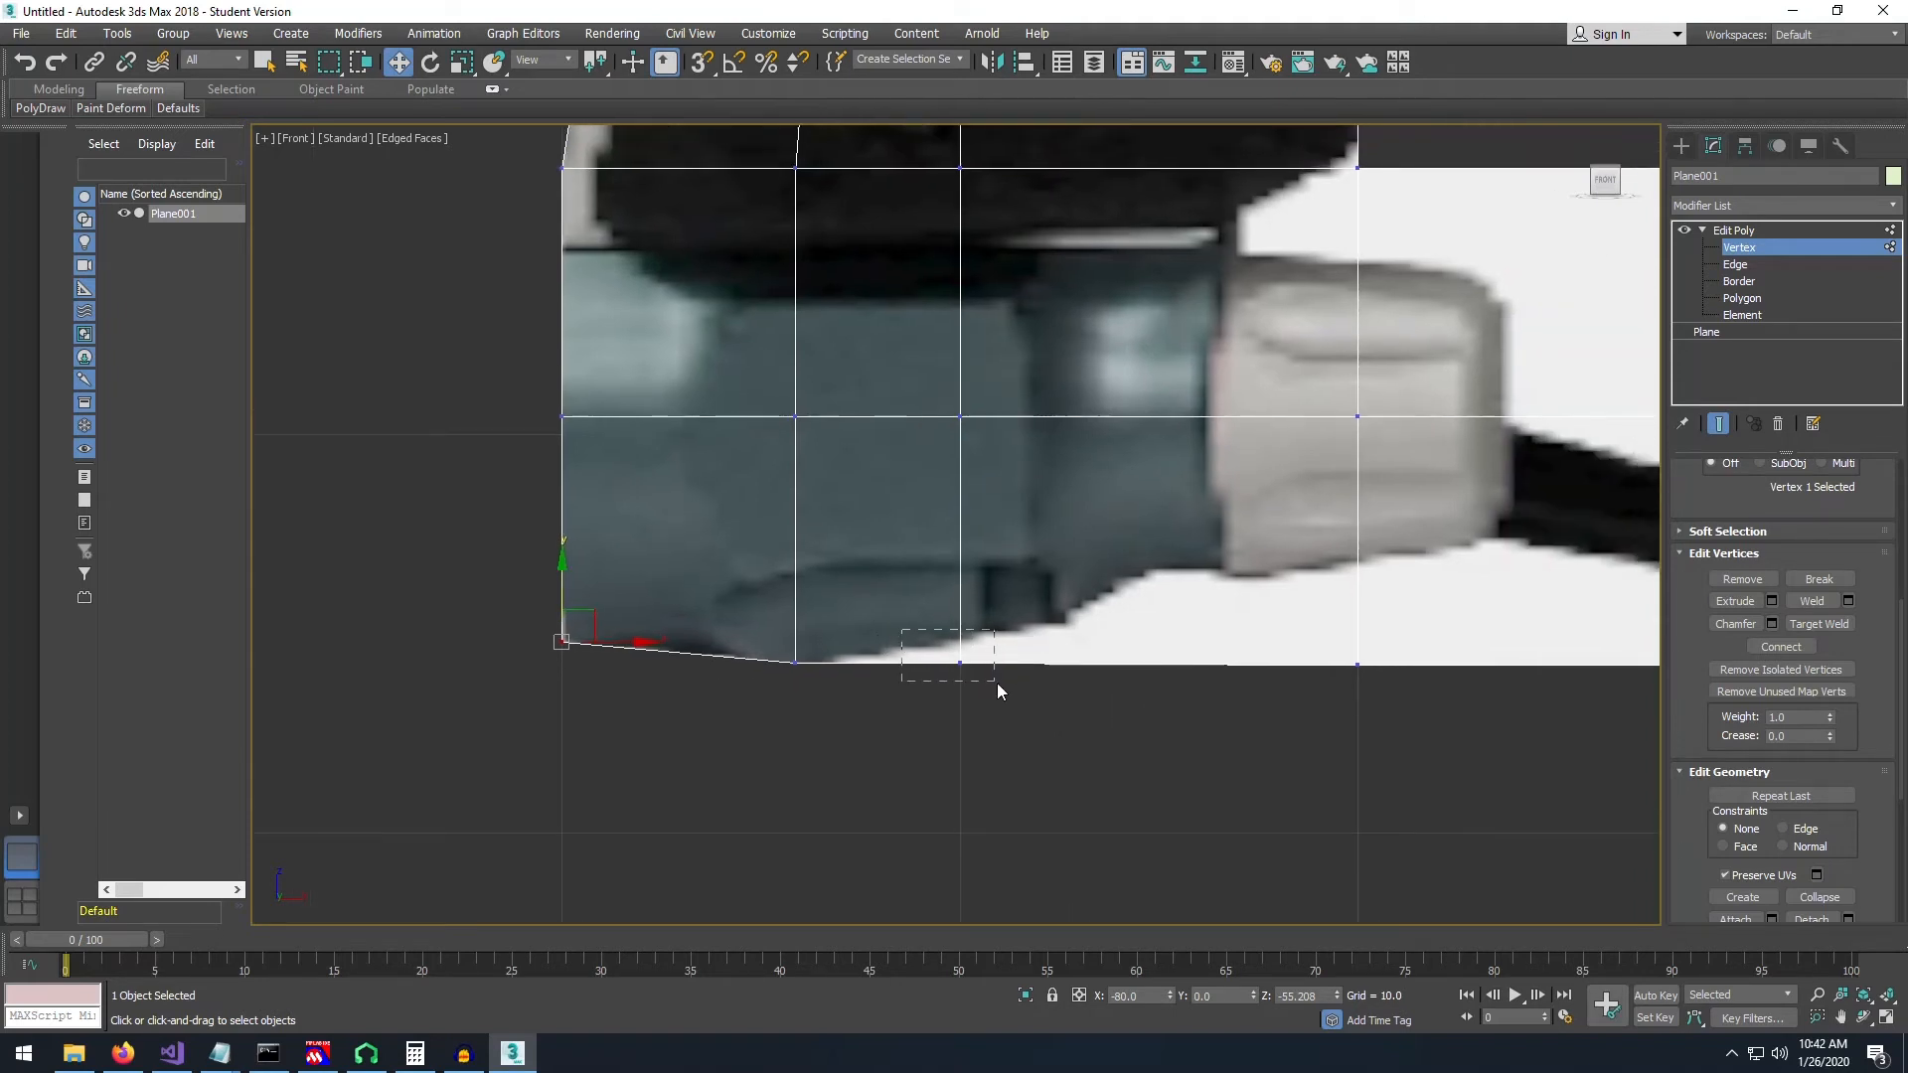
click(959, 663)
drag(967, 593, 966, 572)
- Examine the grip base's lower outline and the rest of the gun silhouette for remaining blank areas
middle_drag(1415, 656, 1125, 690)
scroll(1125, 691, down, 2)
scroll(1124, 683, down, 2)
middle_drag(1095, 598, 1003, 772)
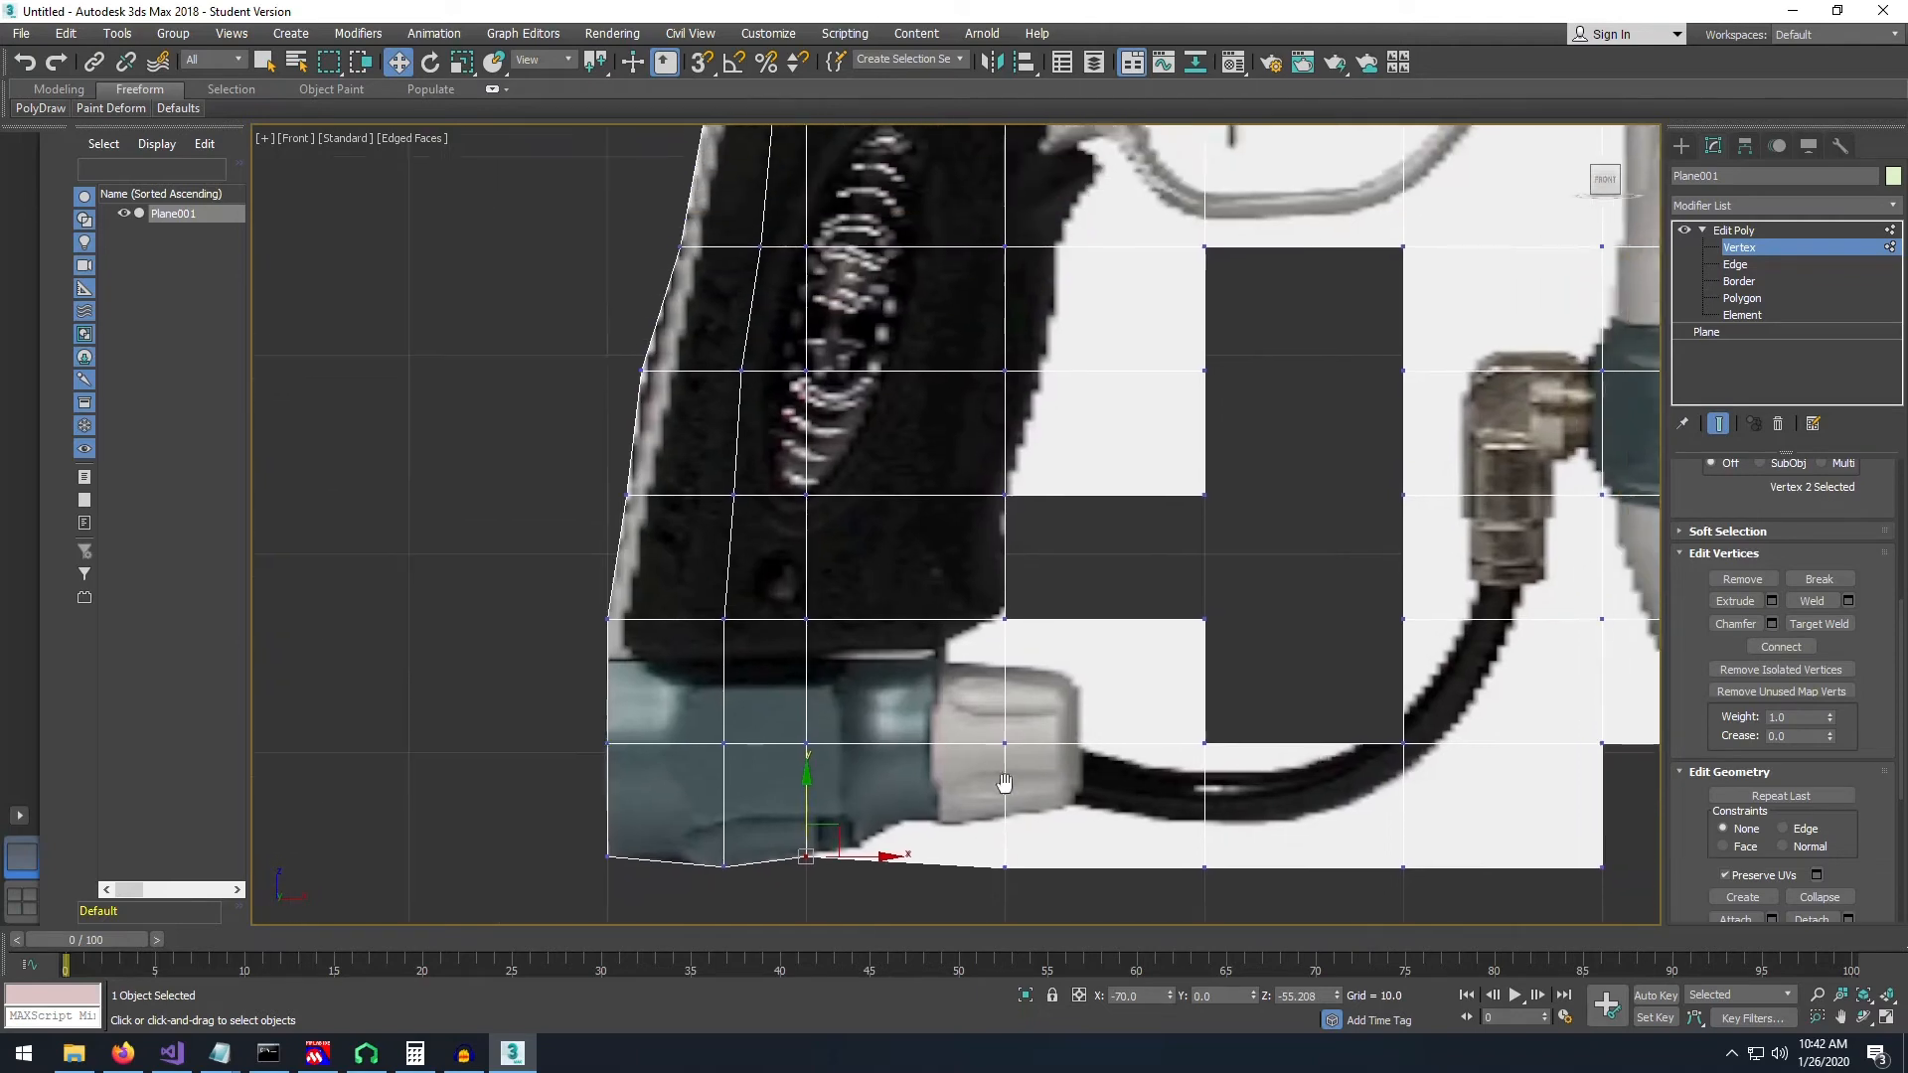
scroll(982, 762, down, 4)
scroll(951, 745, down, 4)
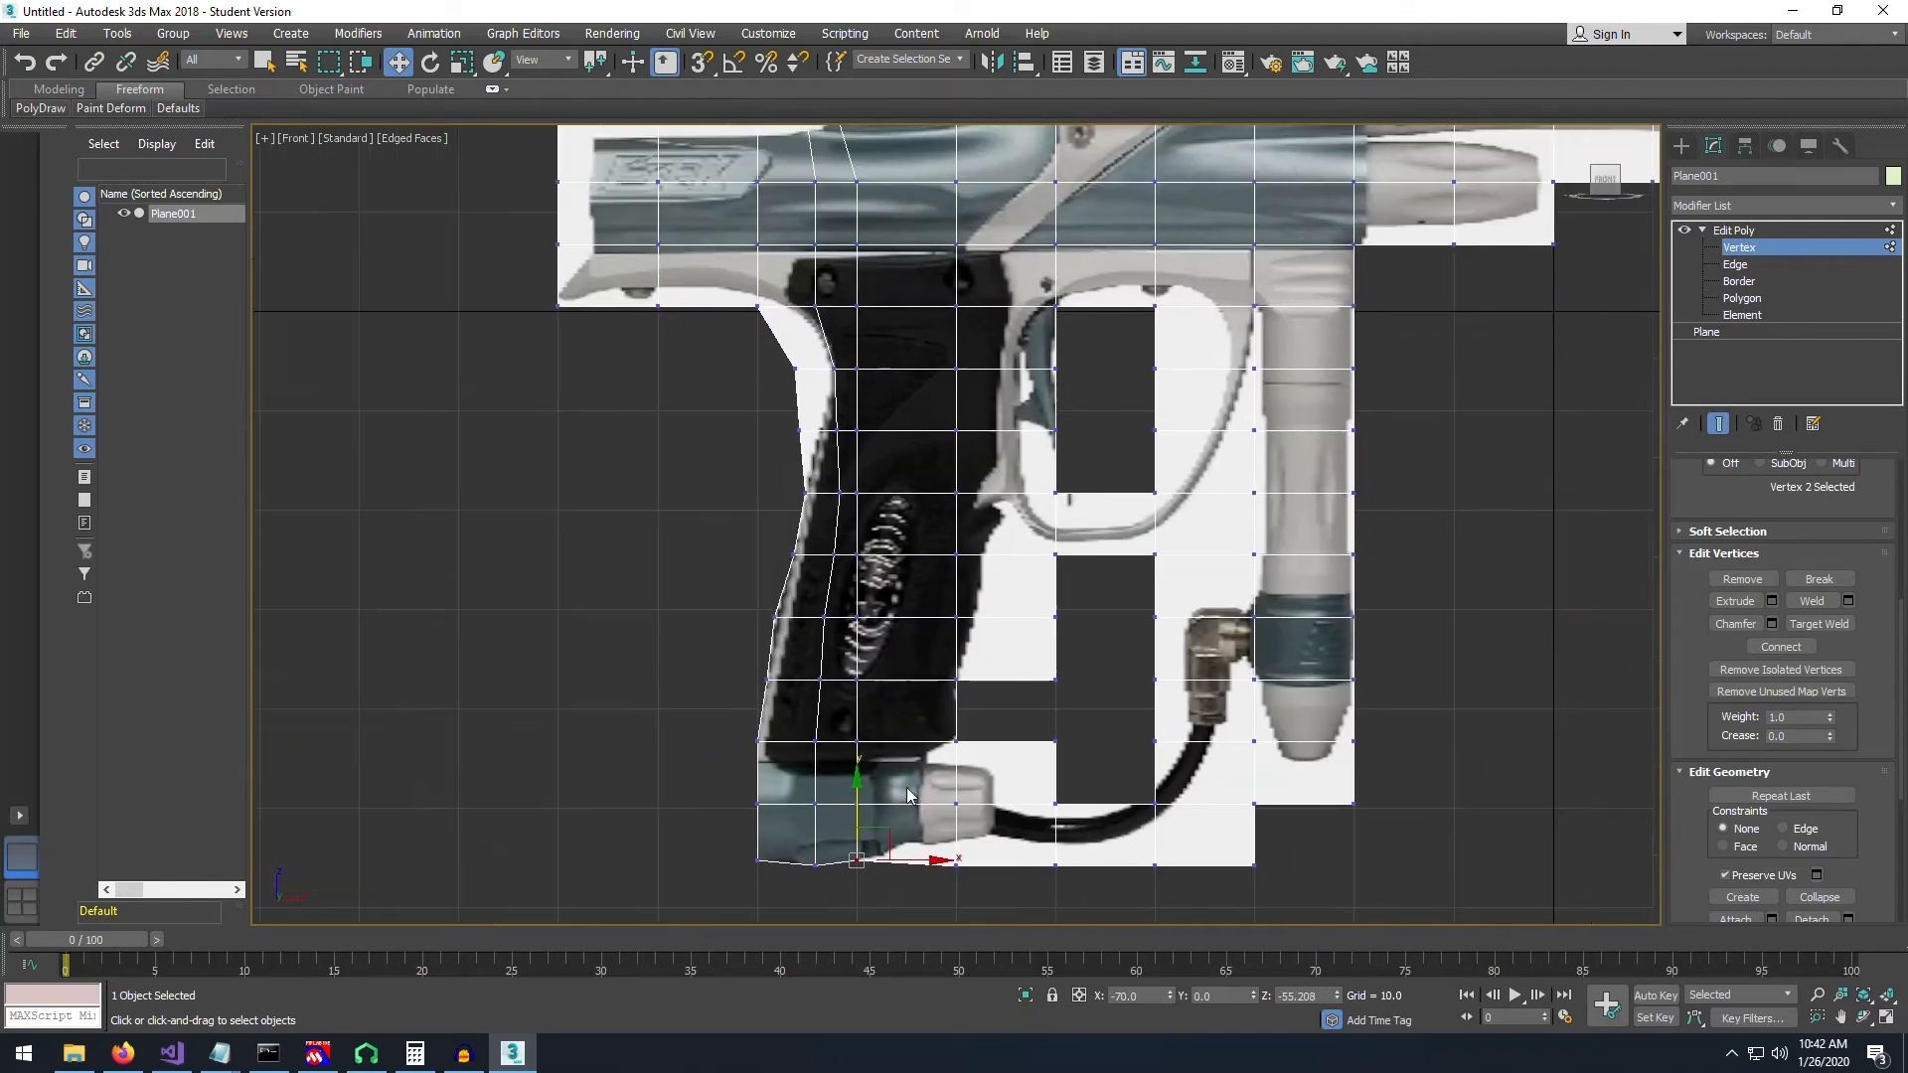
scroll(931, 575, up, 6)
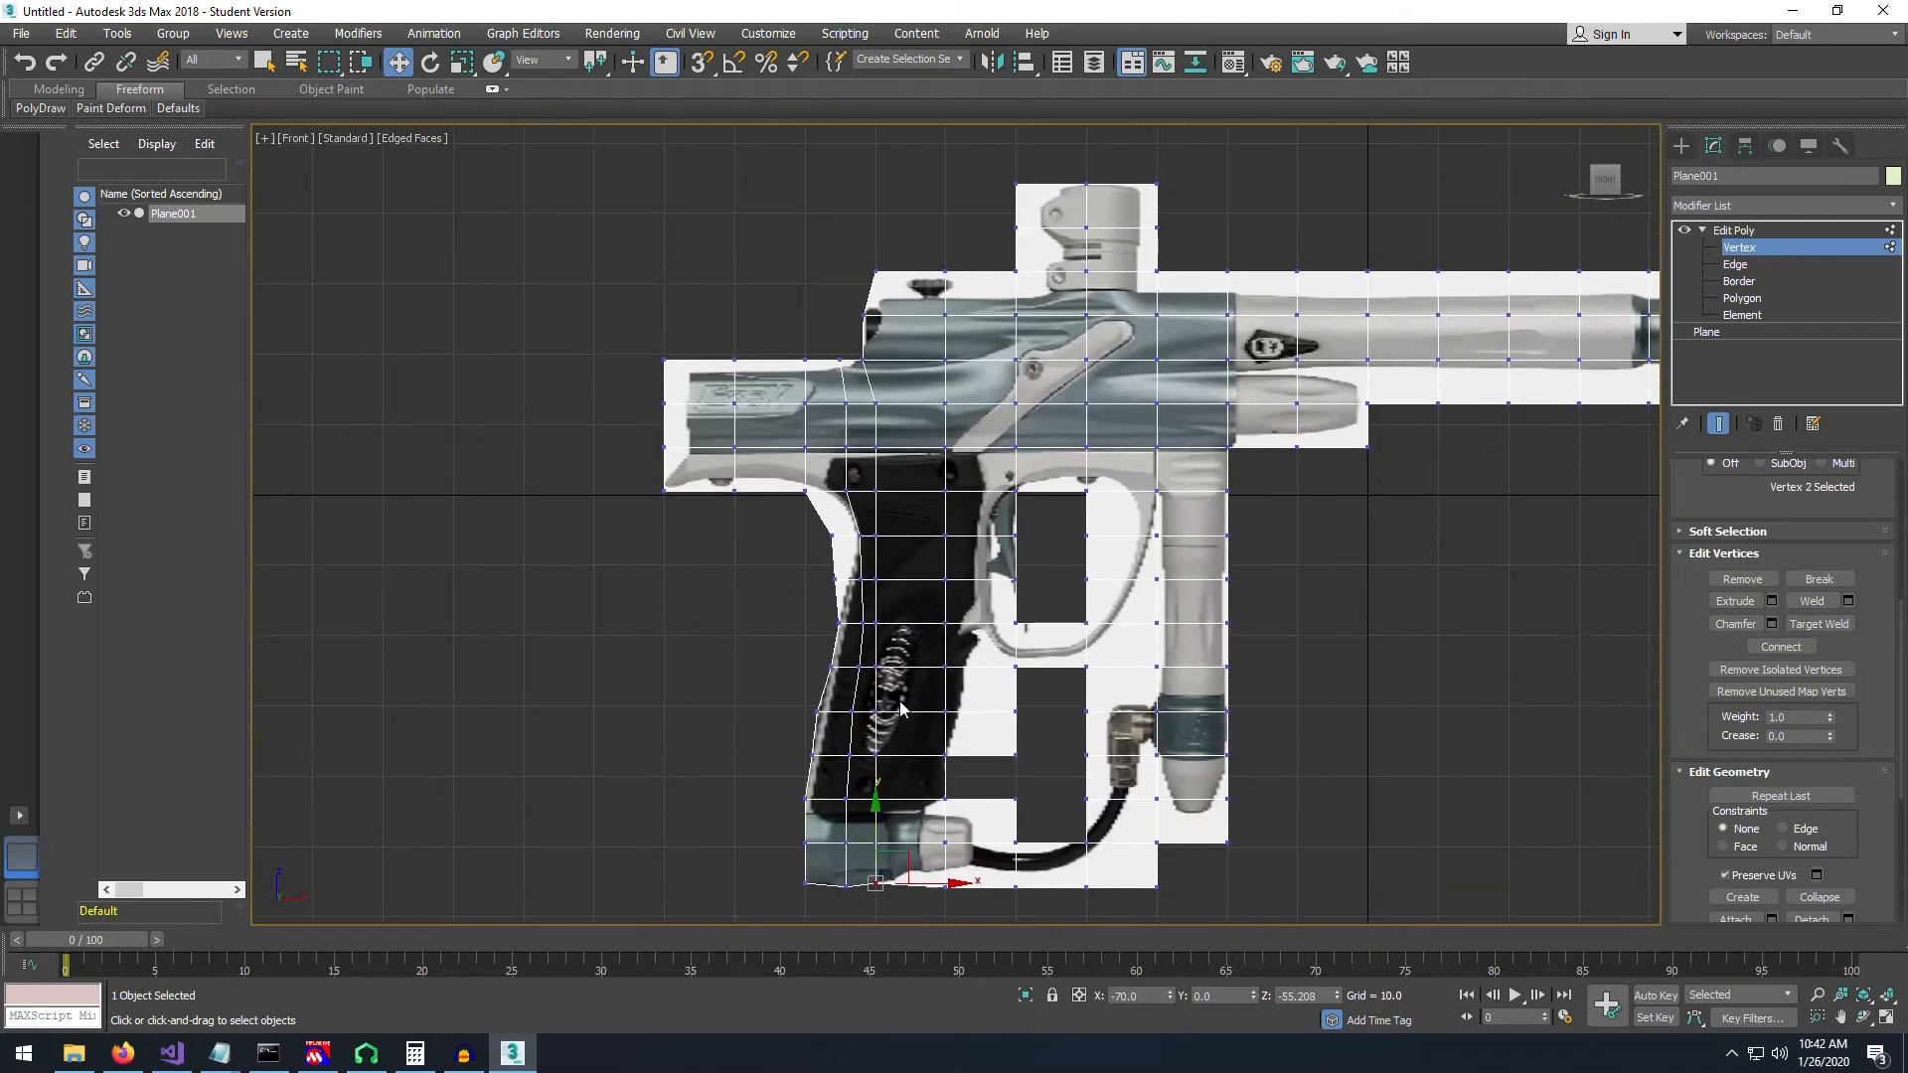
scroll(904, 690, up, 2)
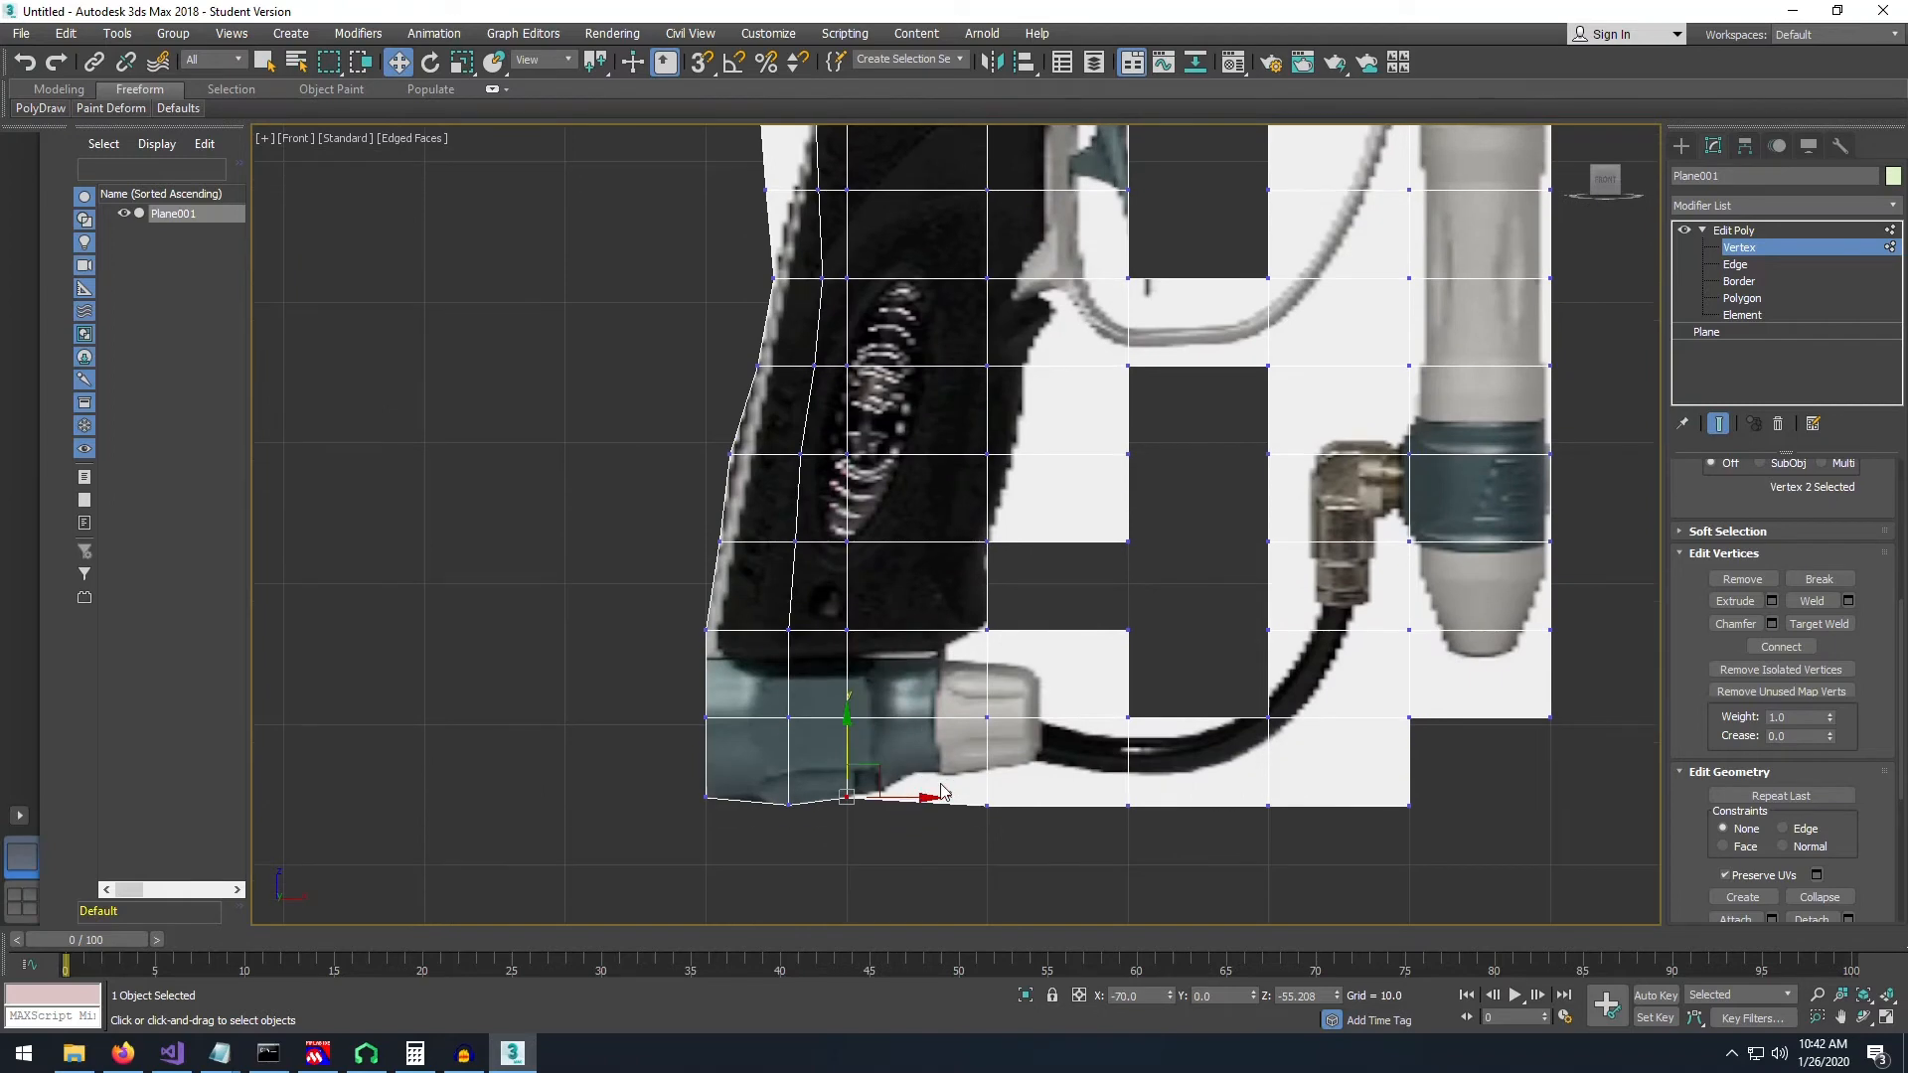
scroll(946, 763, down, 2)
scroll(894, 646, down, 3)
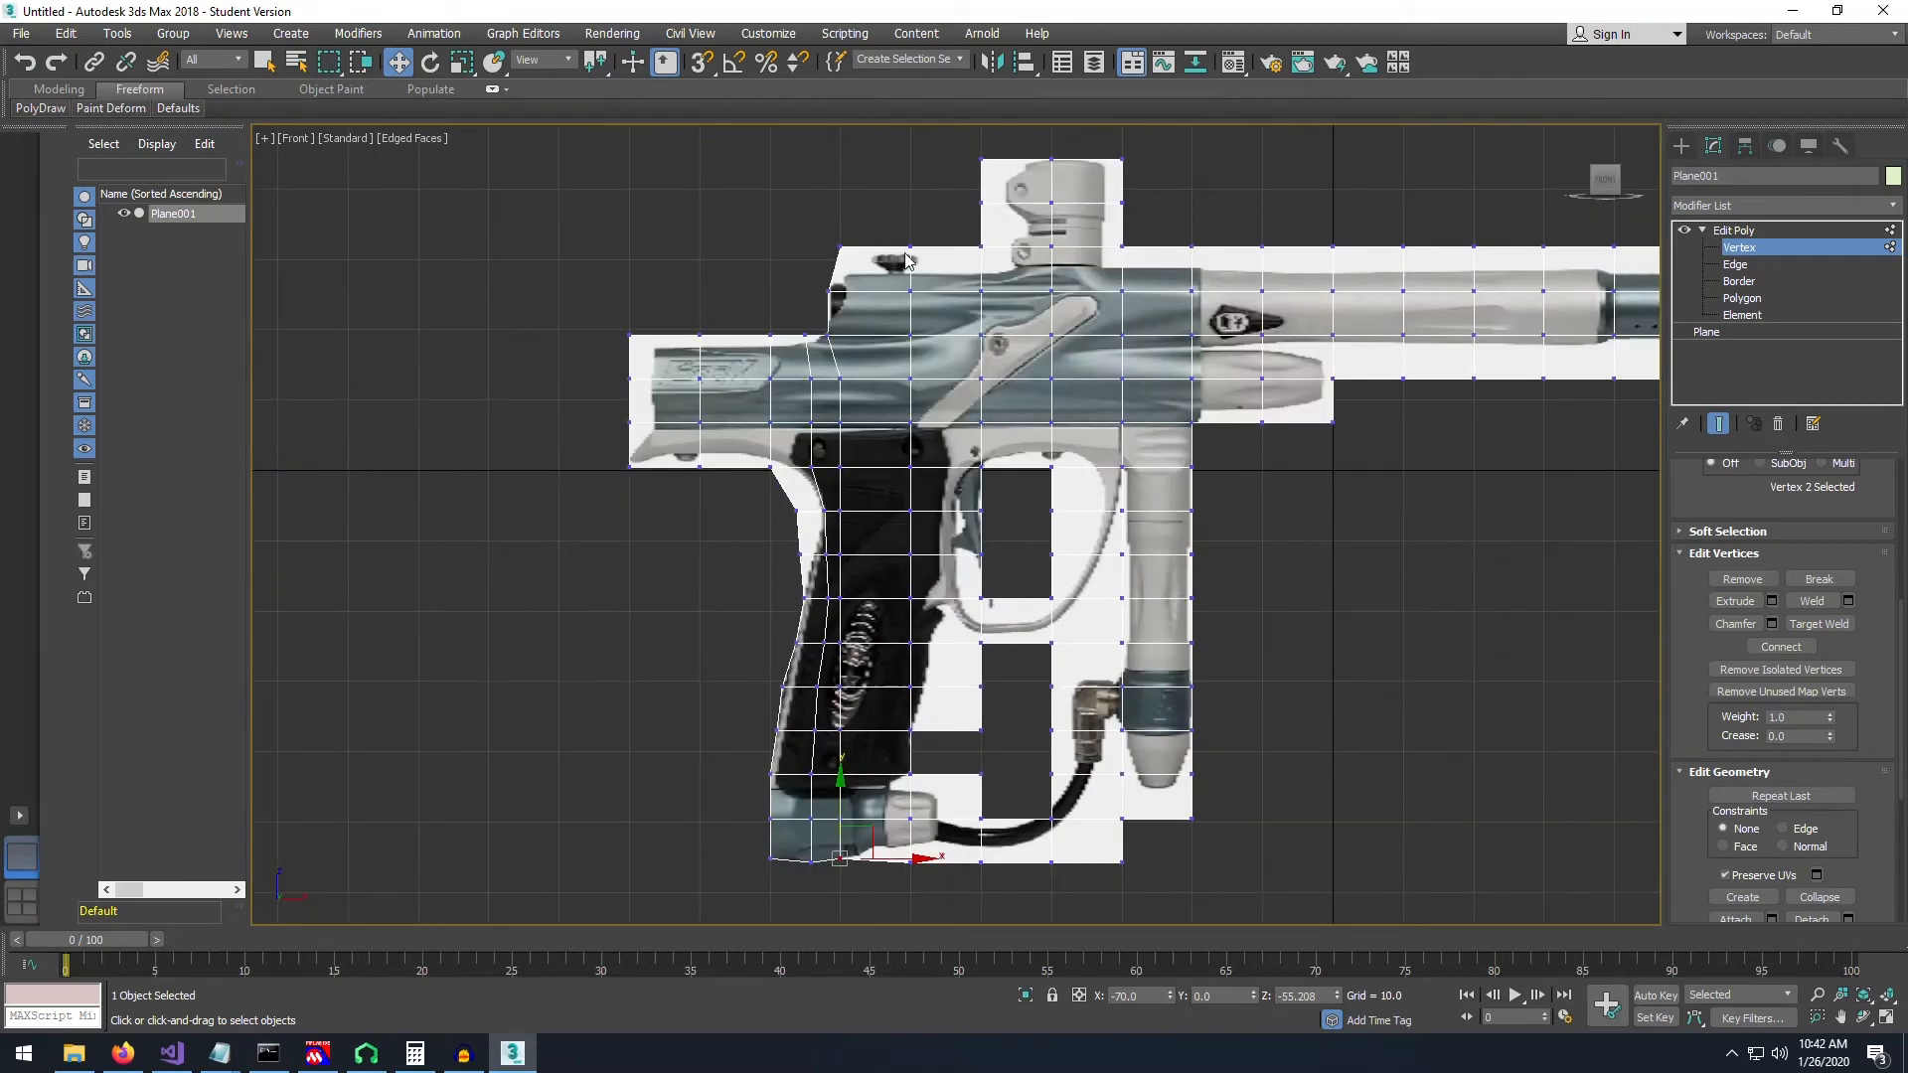
- Select all horizontal edges in the column between X -70 and X -60, from the receiver's upper edge to the grip base
click(1733, 265)
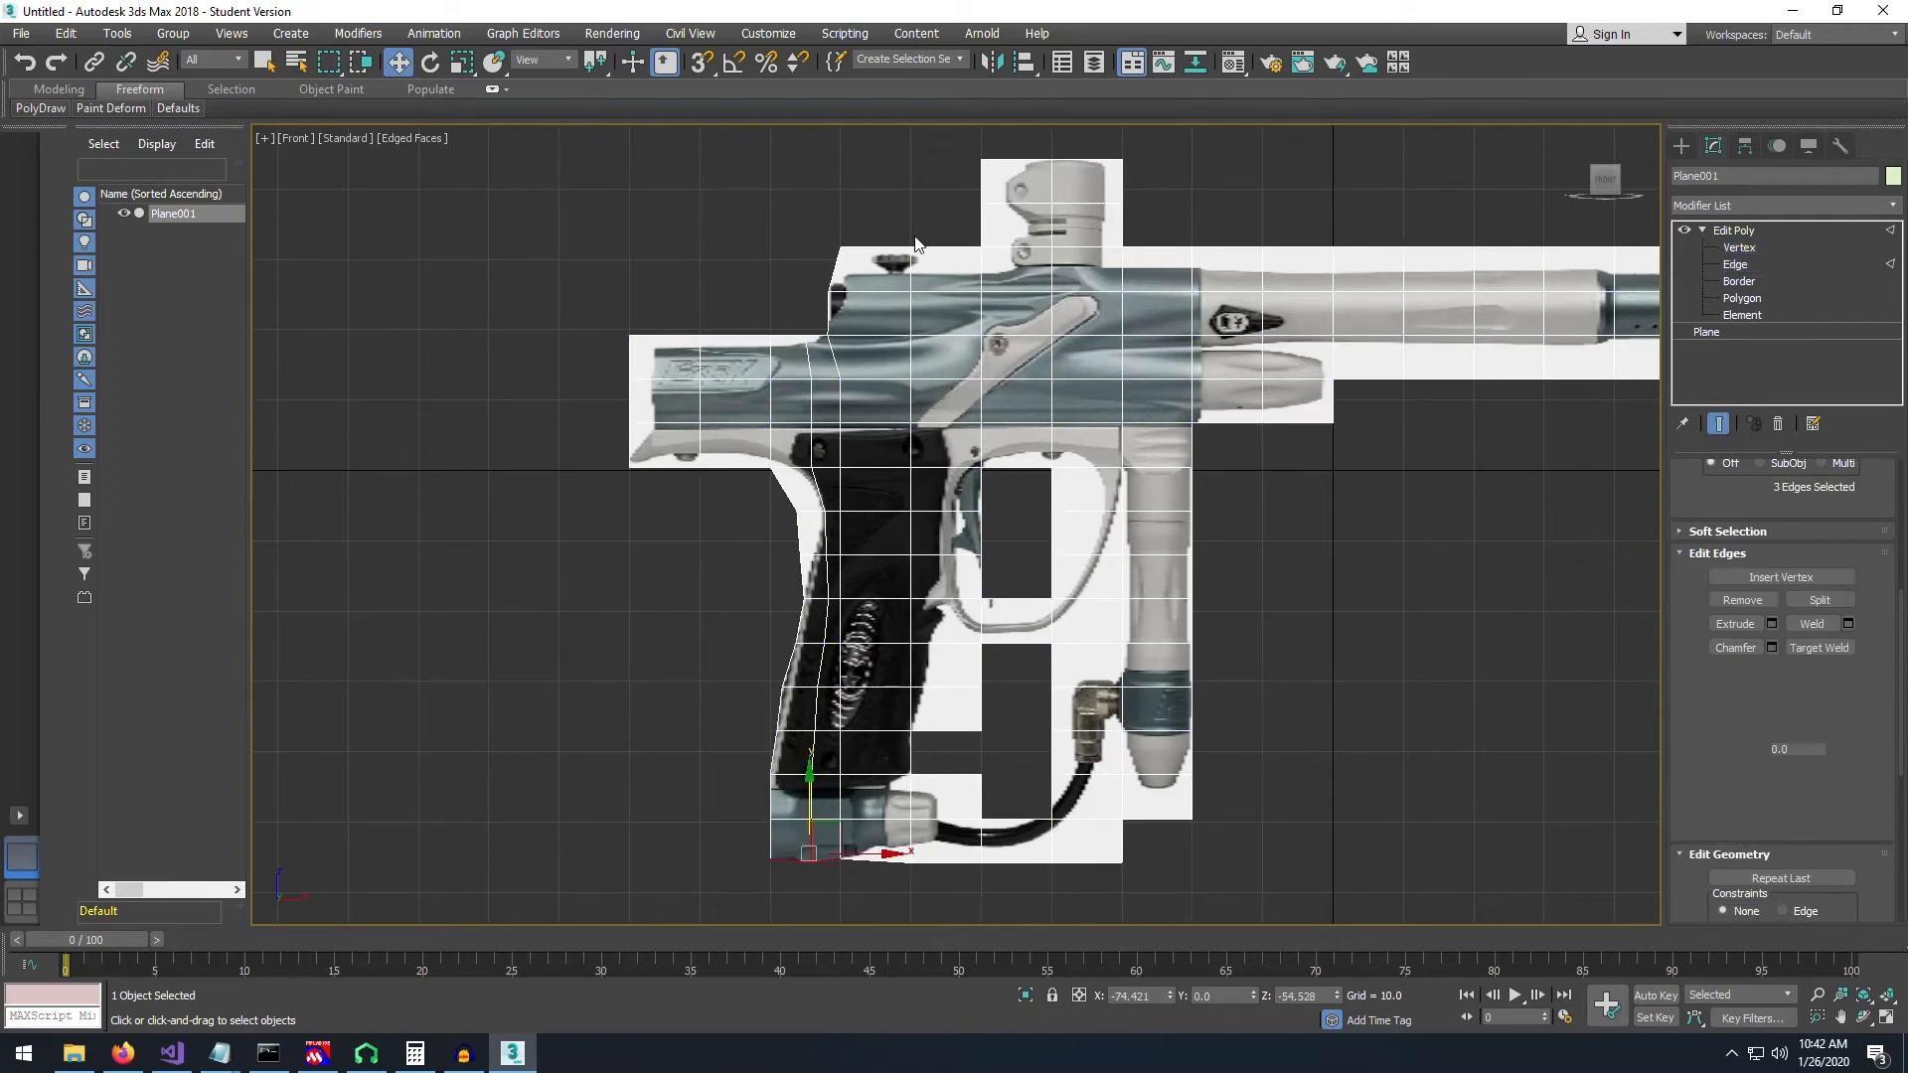
drag(820, 886, 881, 887)
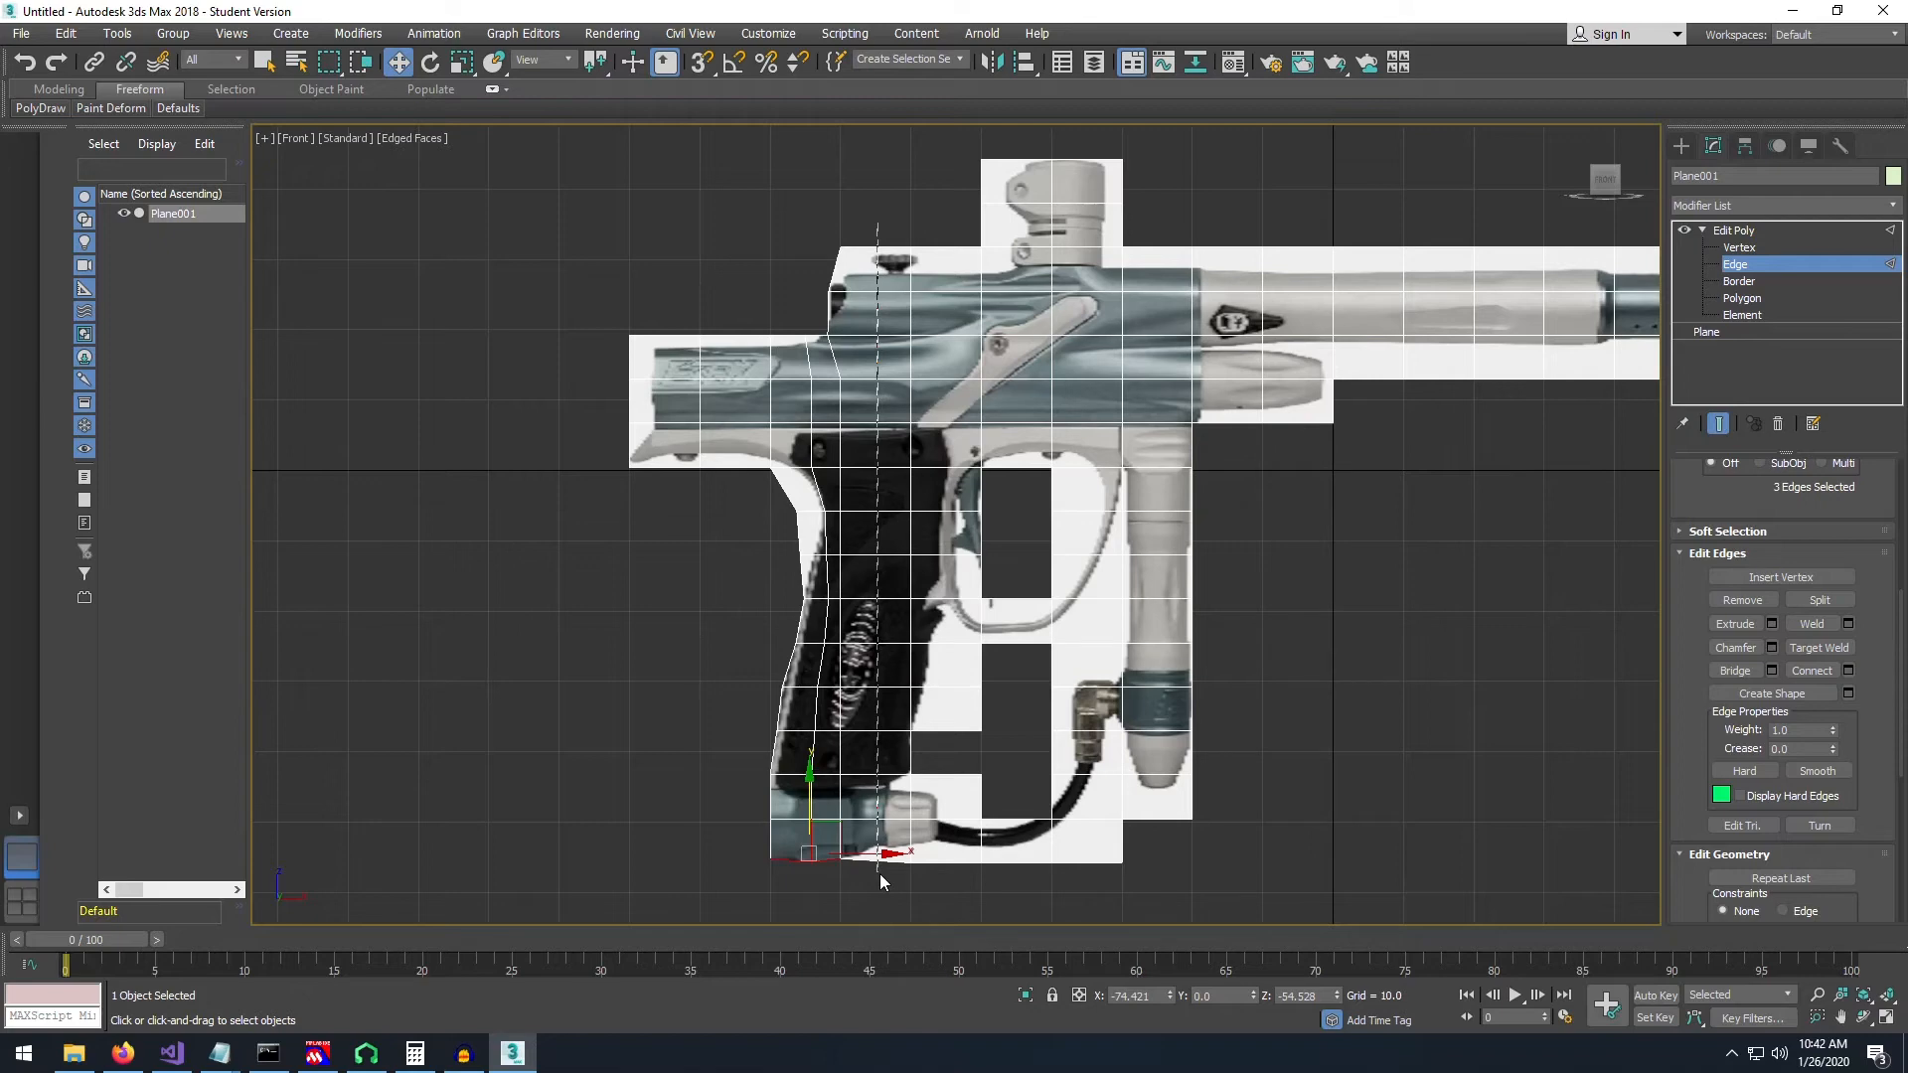
drag(879, 873, 879, 873)
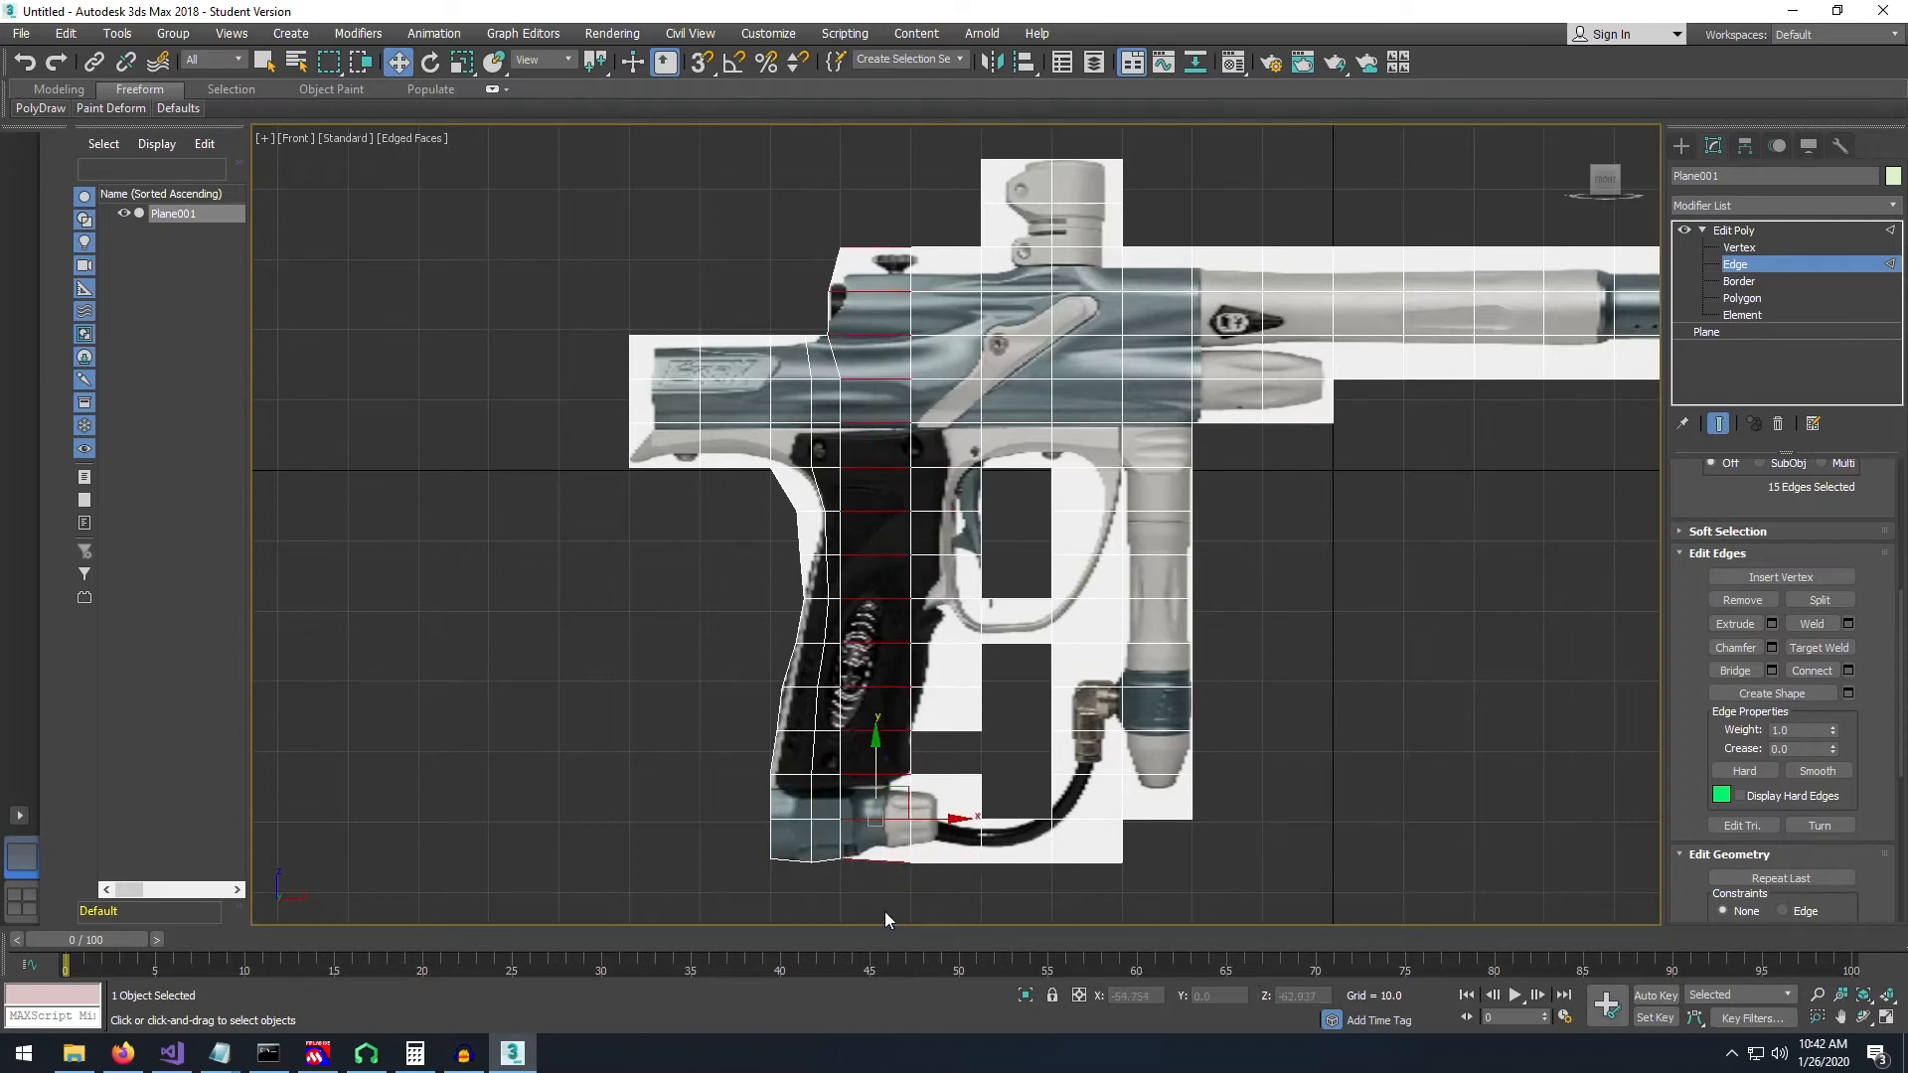
click(1812, 670)
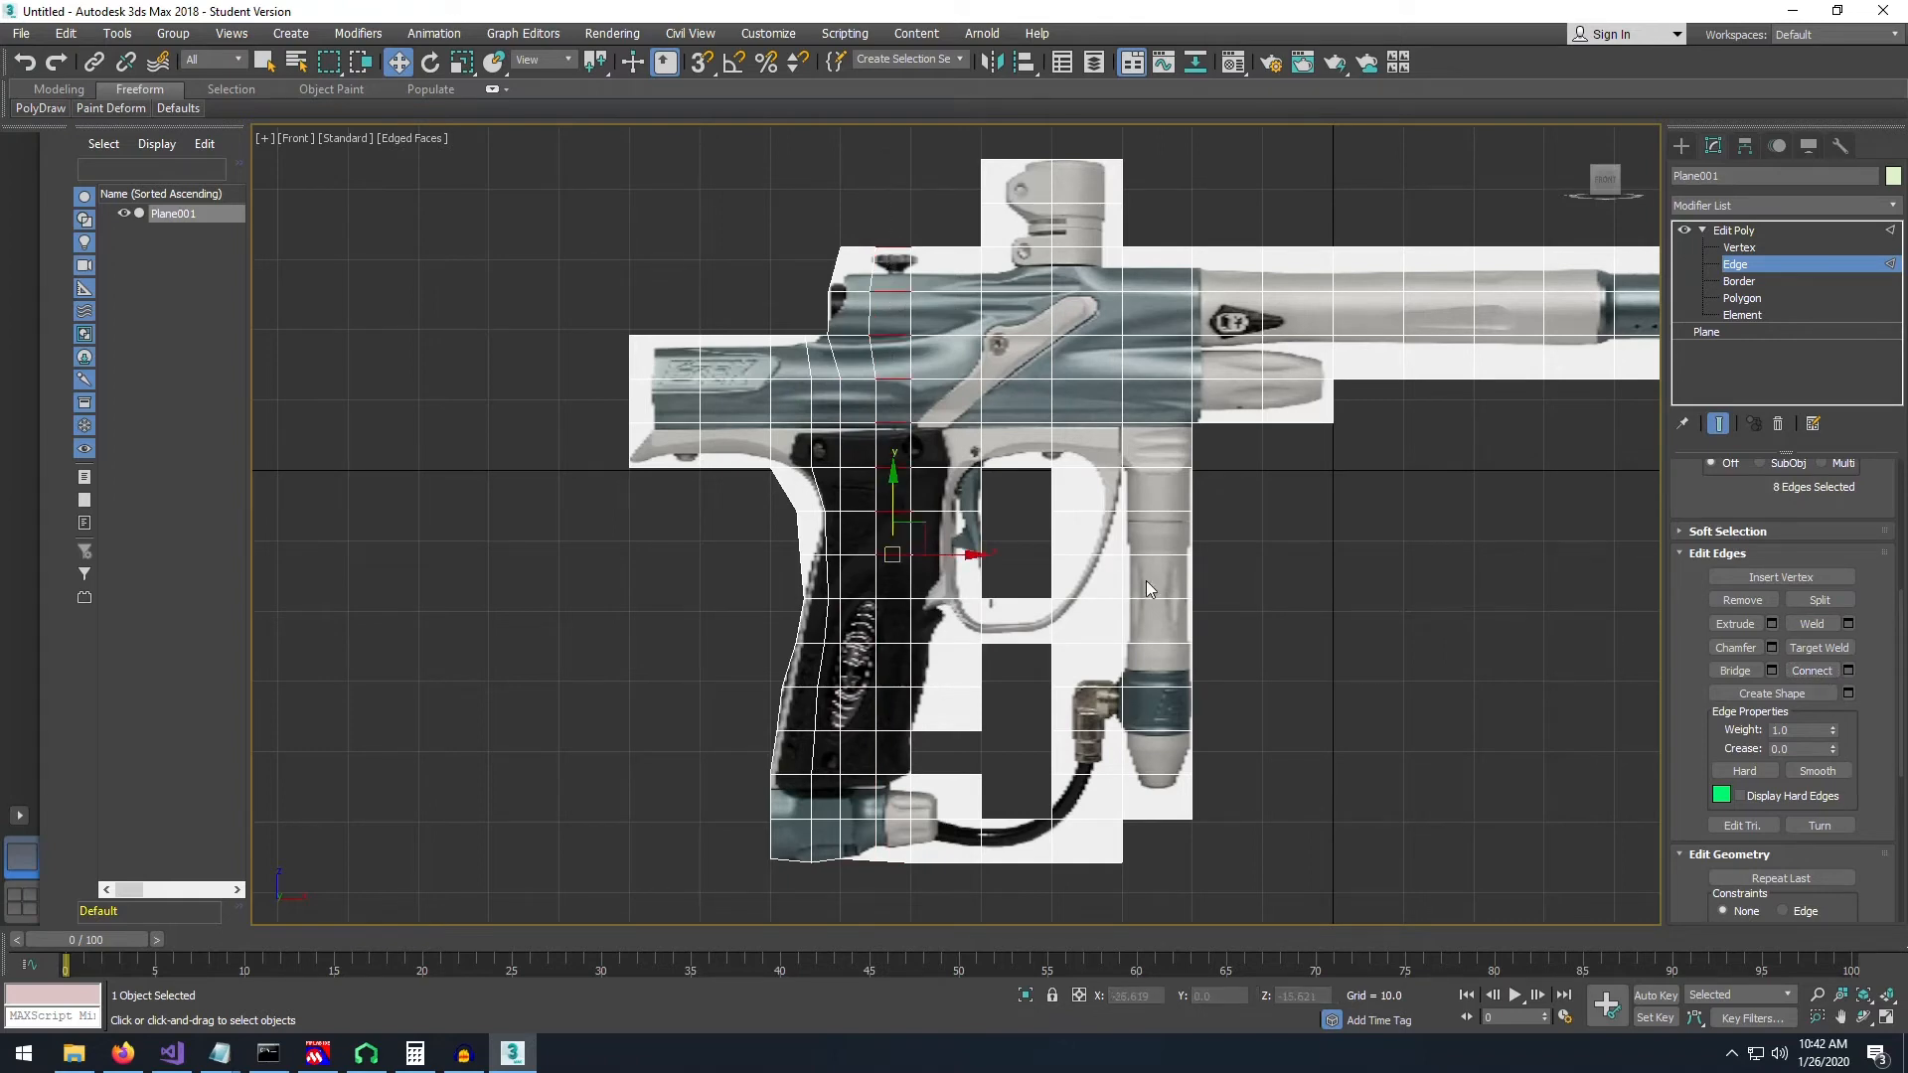
click(1464, 629)
key(ctrl+z)
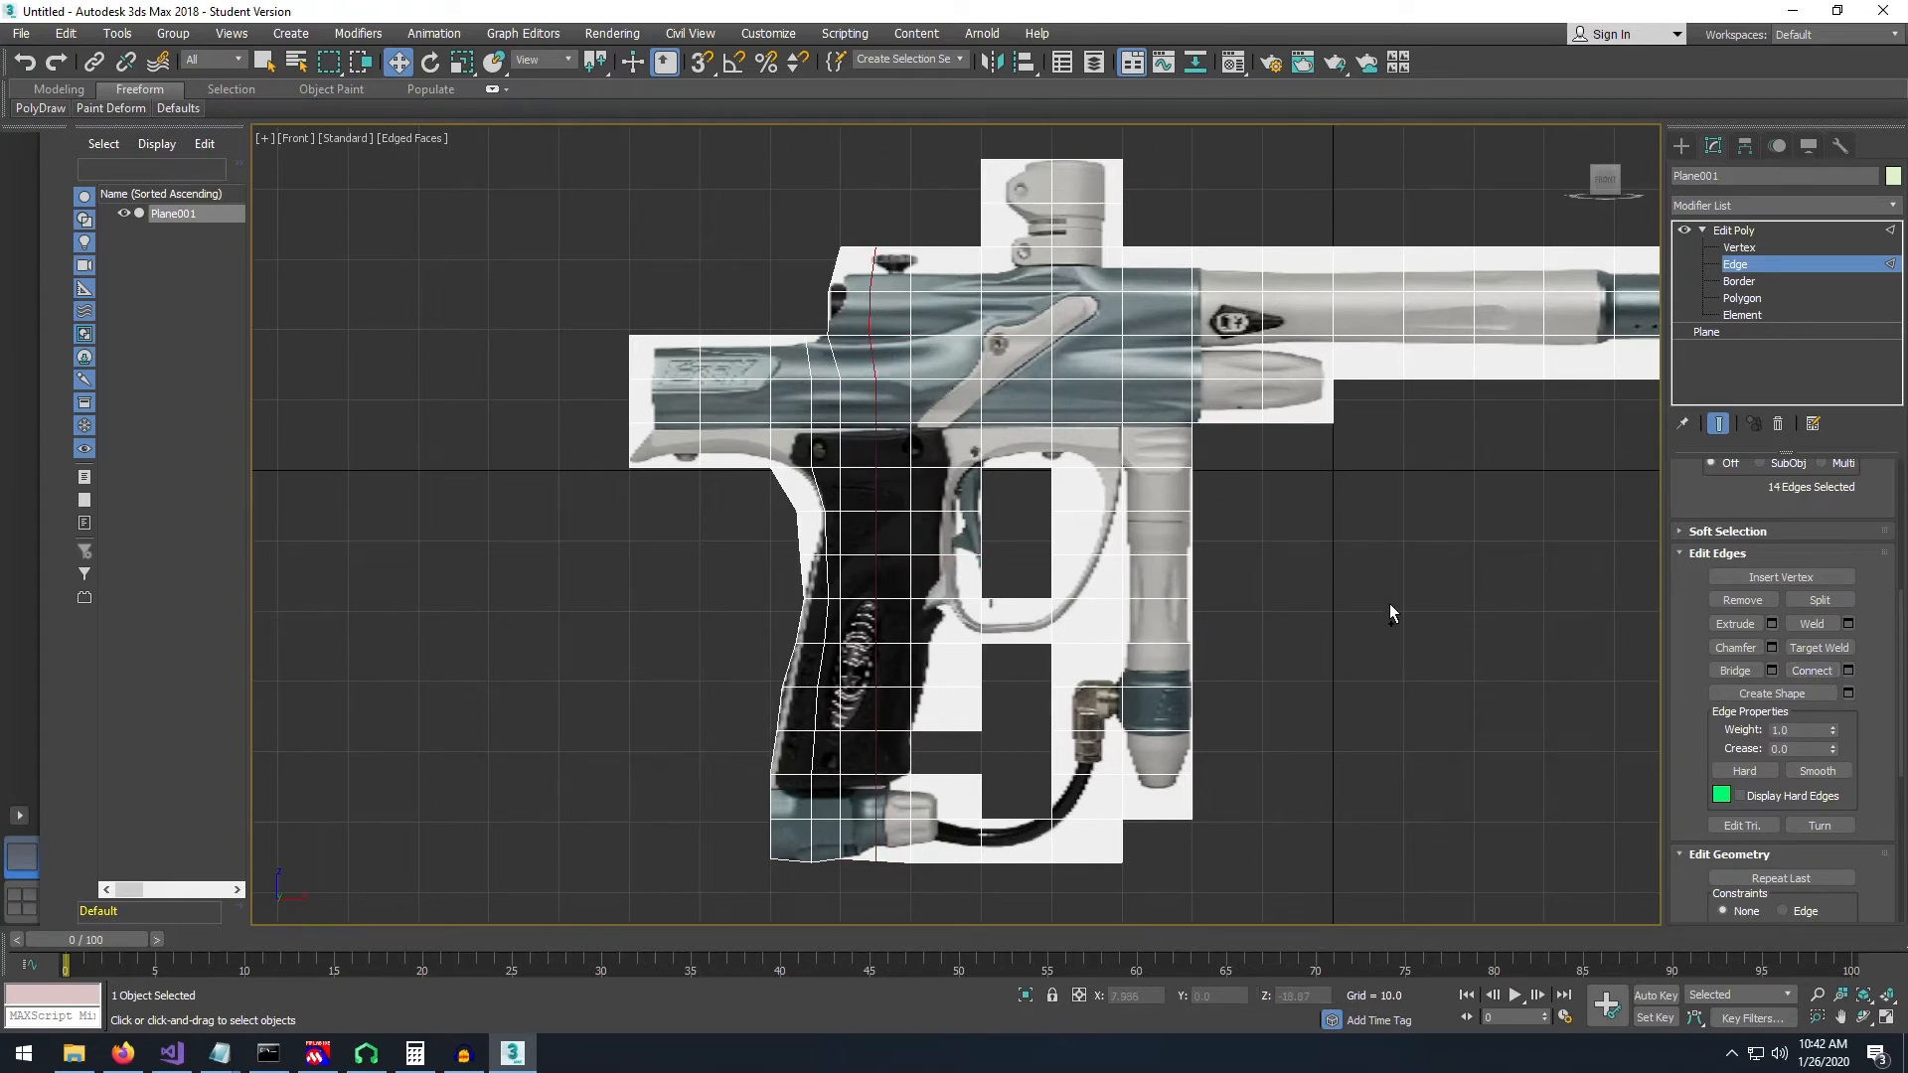
key(ctrl+z)
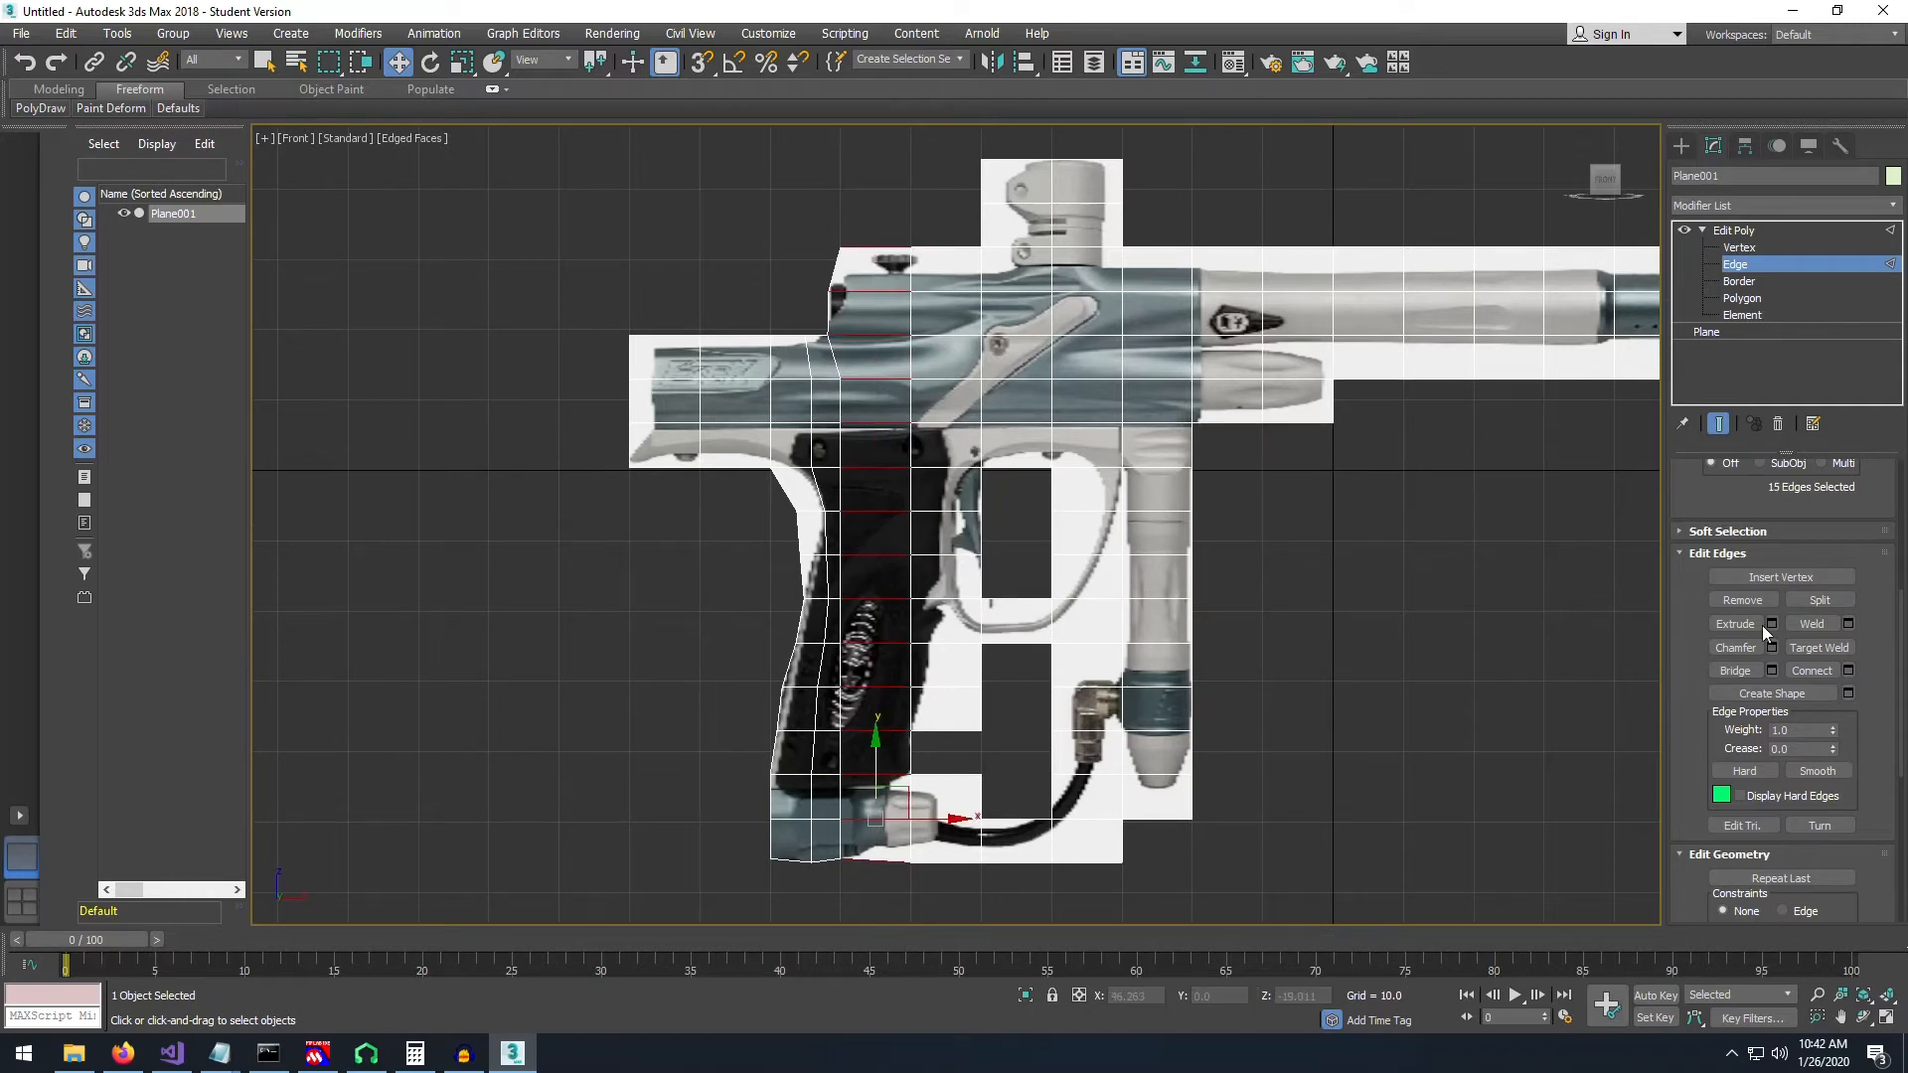
- Connect the selected horizontal edges with a single vertical edge line through the grip and receiver
click(1814, 670)
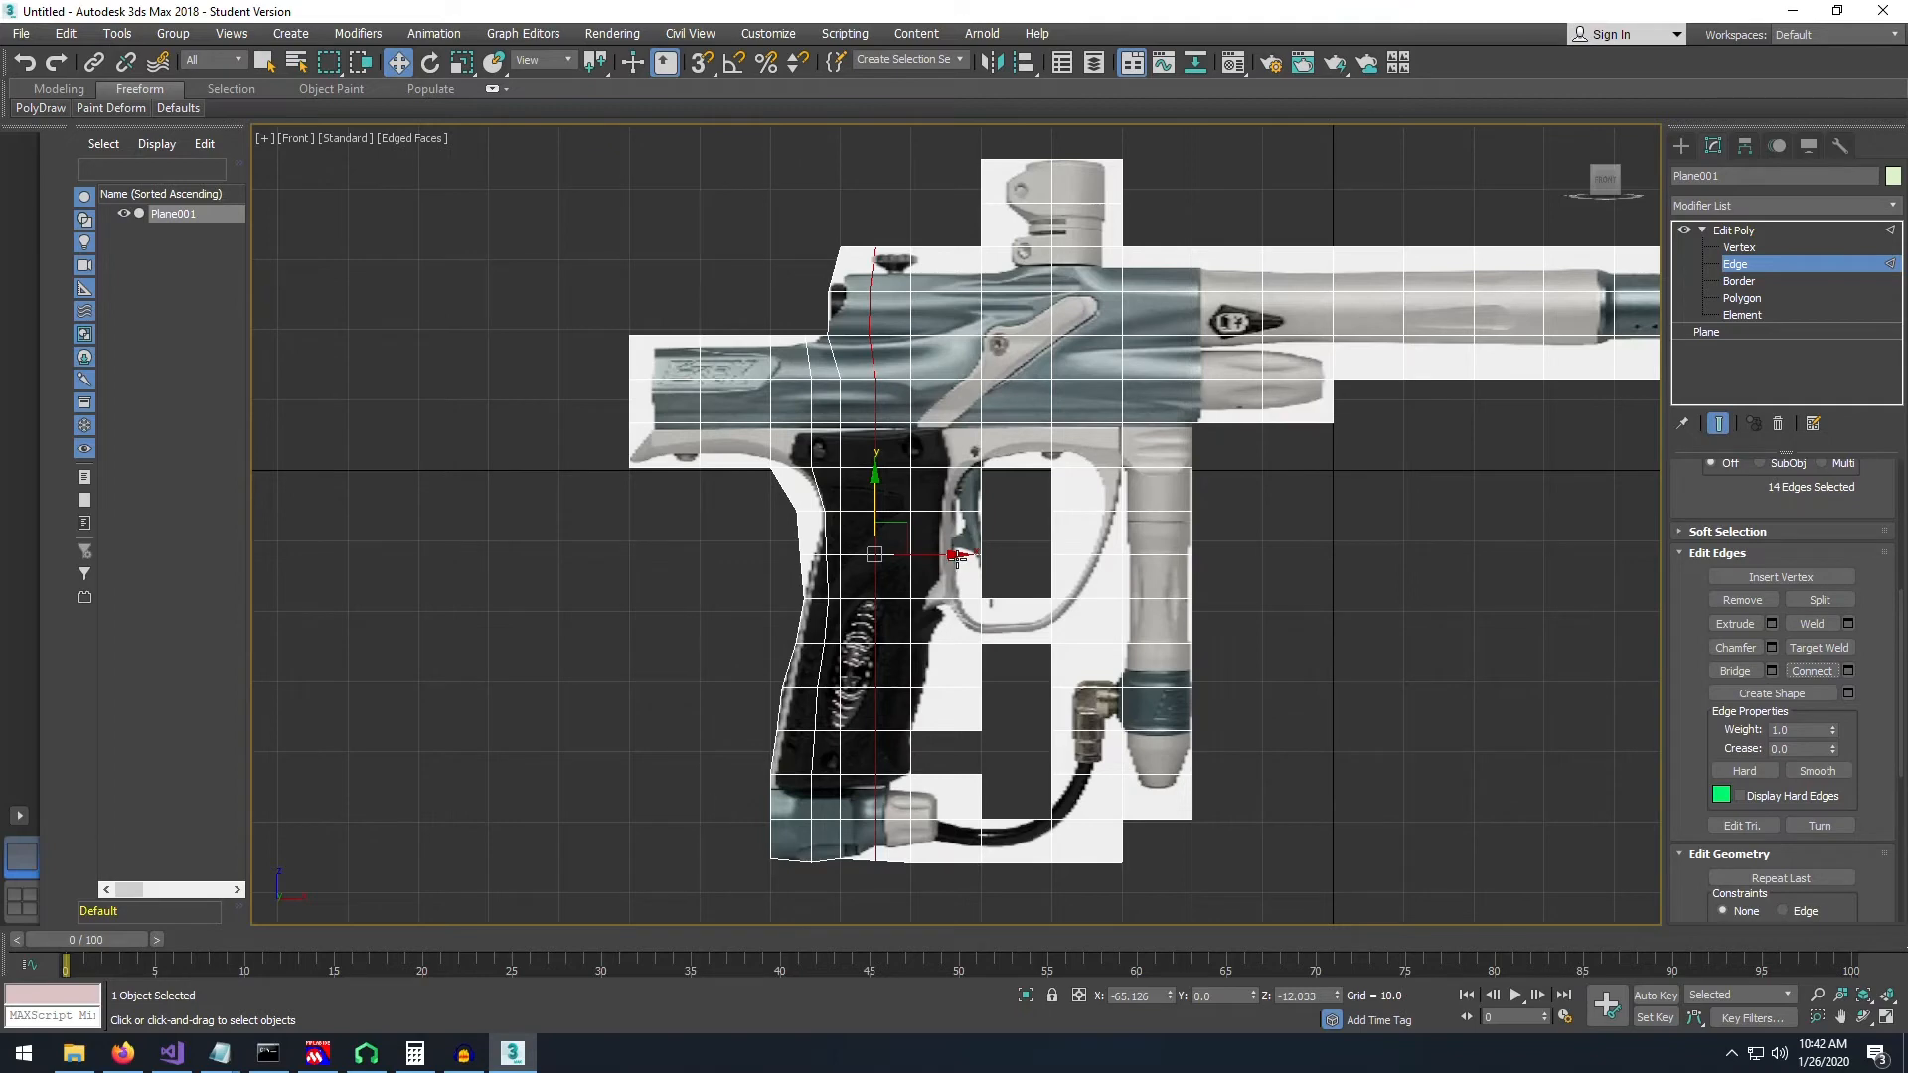
- Shift the new vertical edge line to about X -67, and connect the horizontal edges between it and X -60 with another line
drag(956, 559, 941, 558)
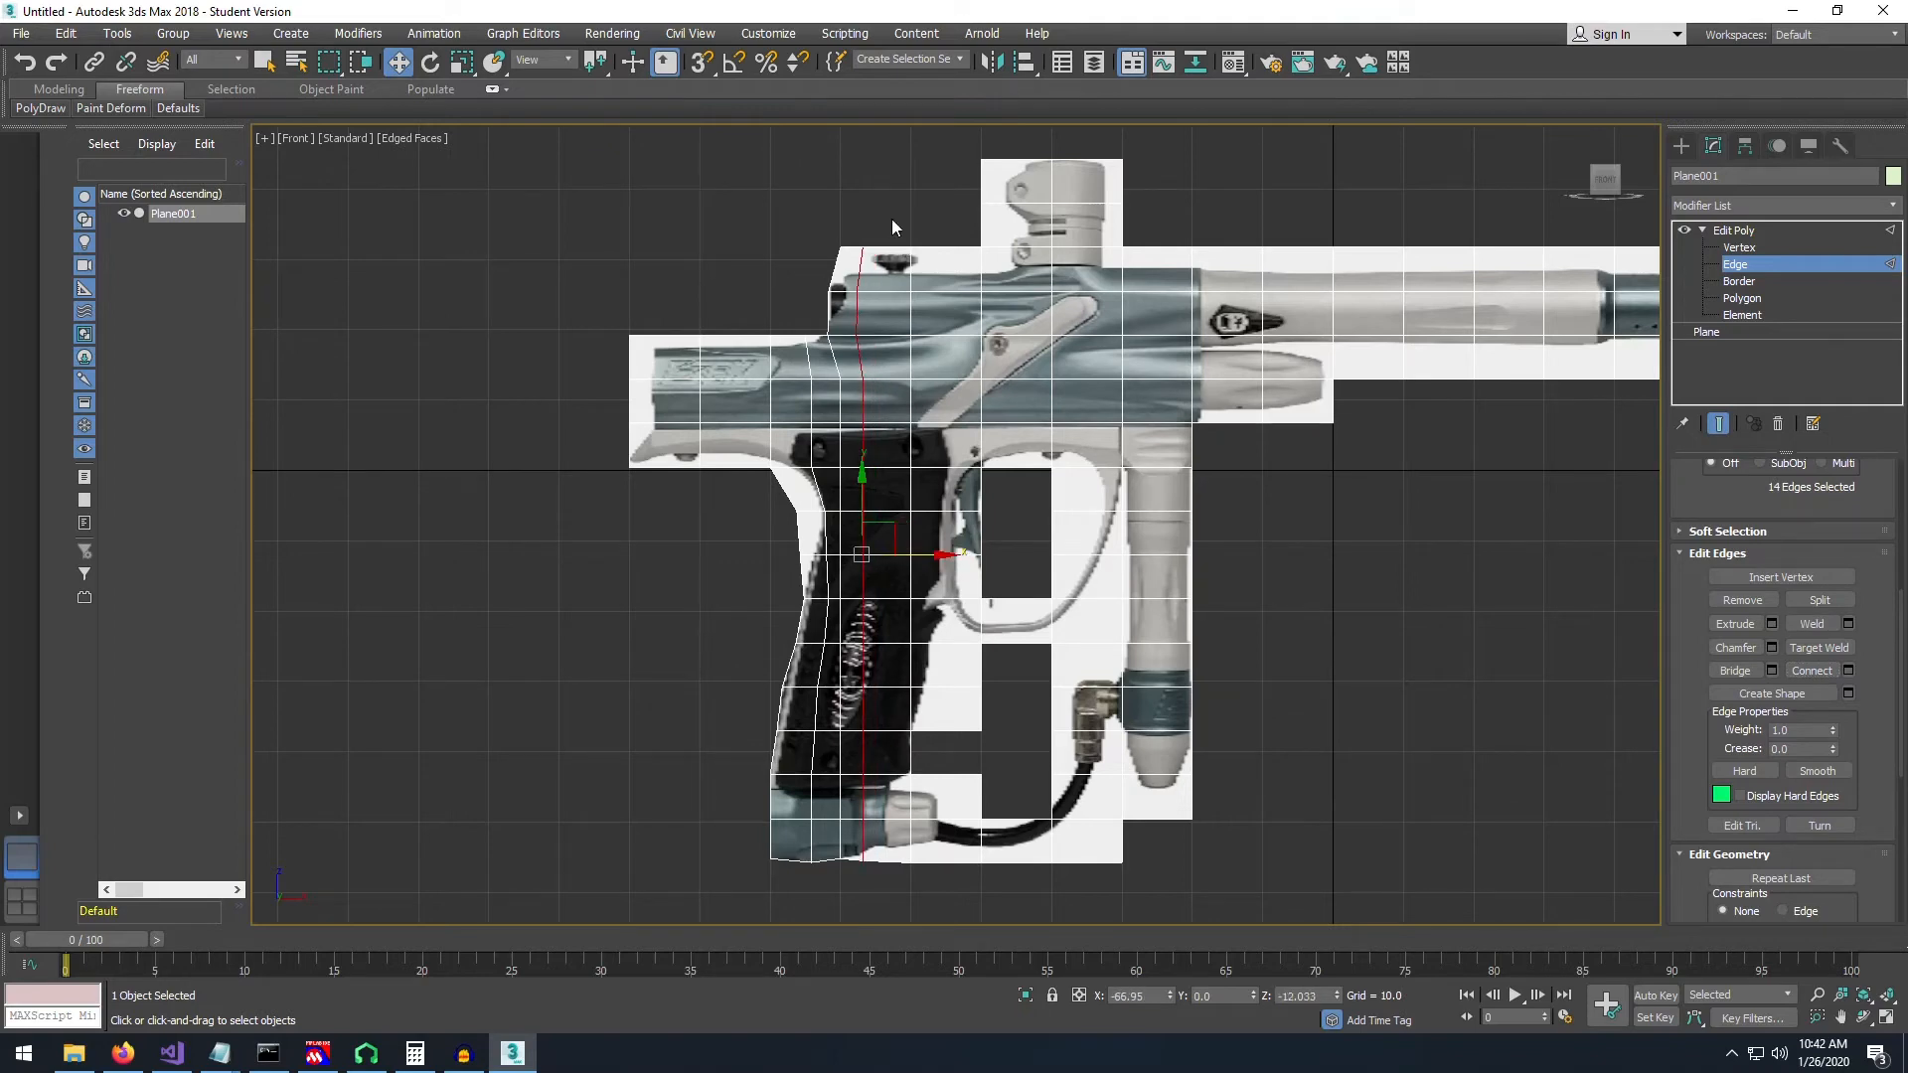
drag(881, 201, 896, 890)
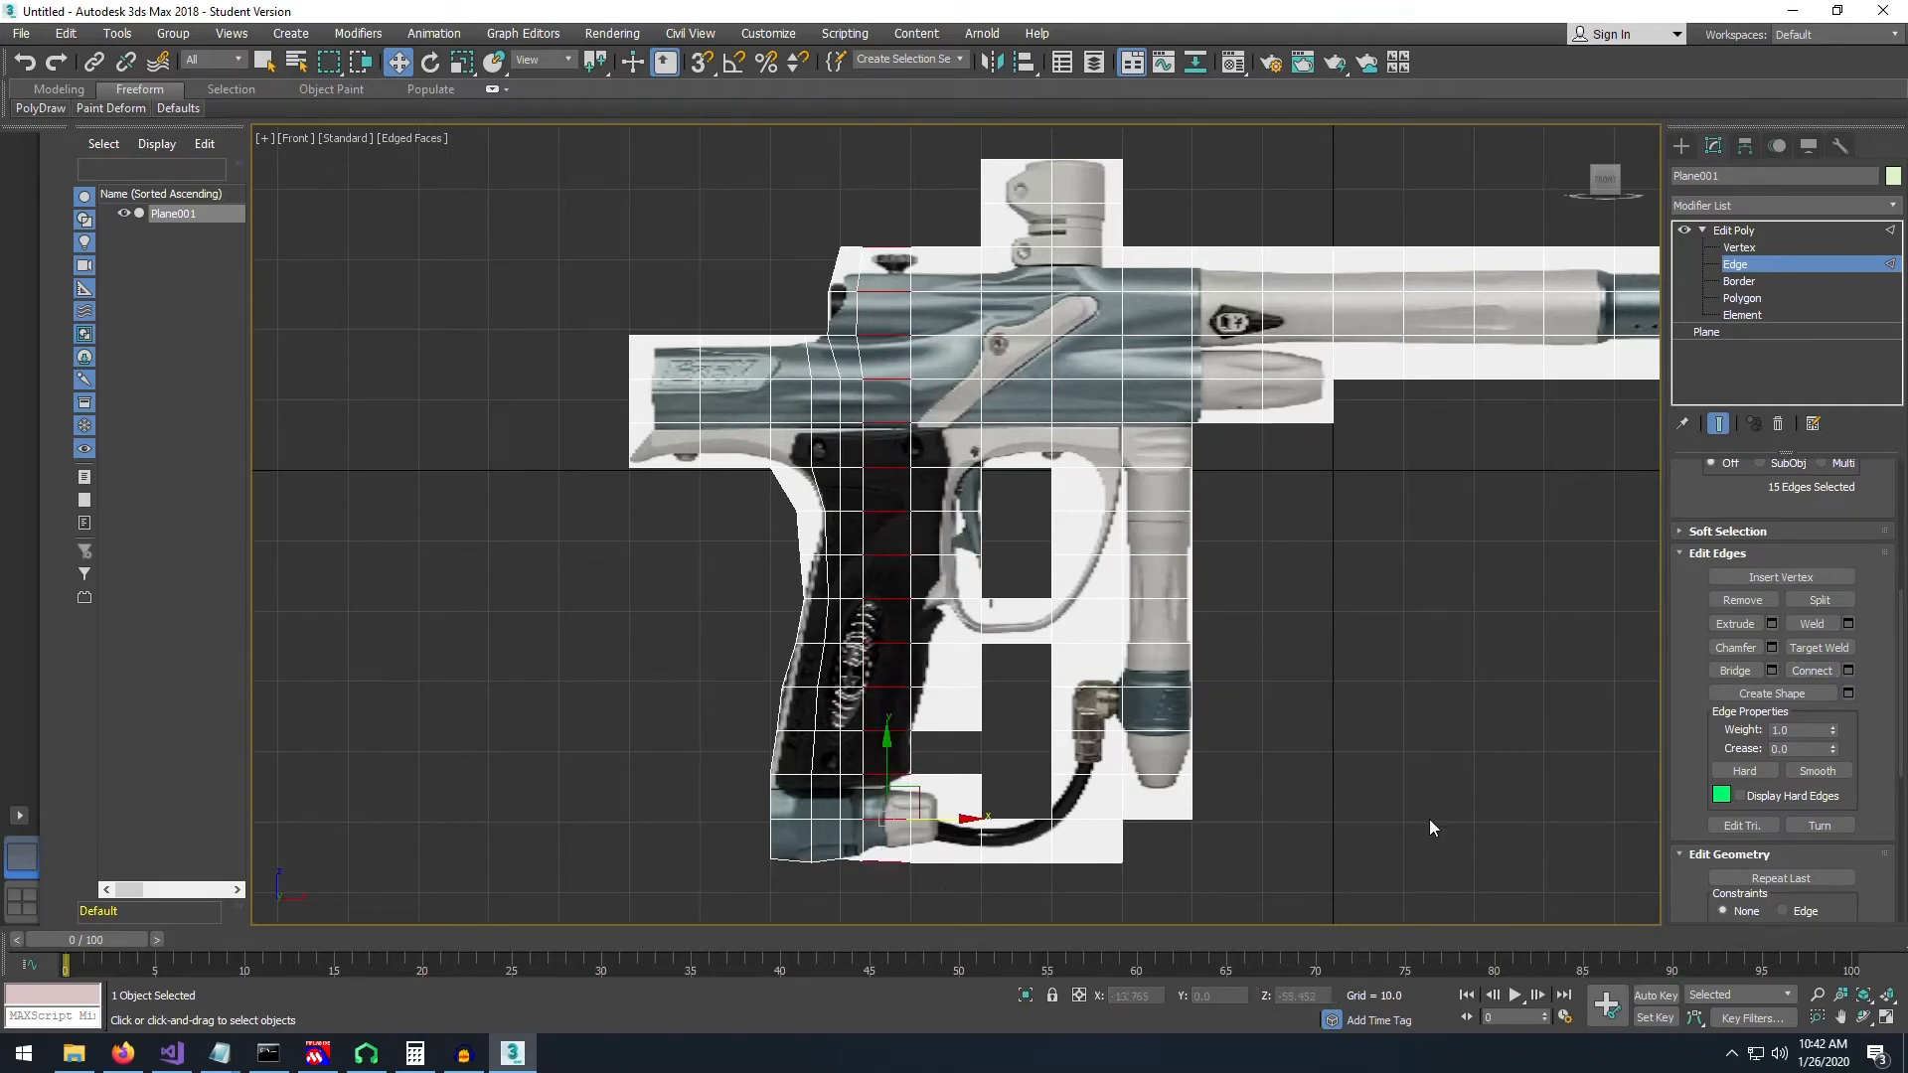
click(1810, 669)
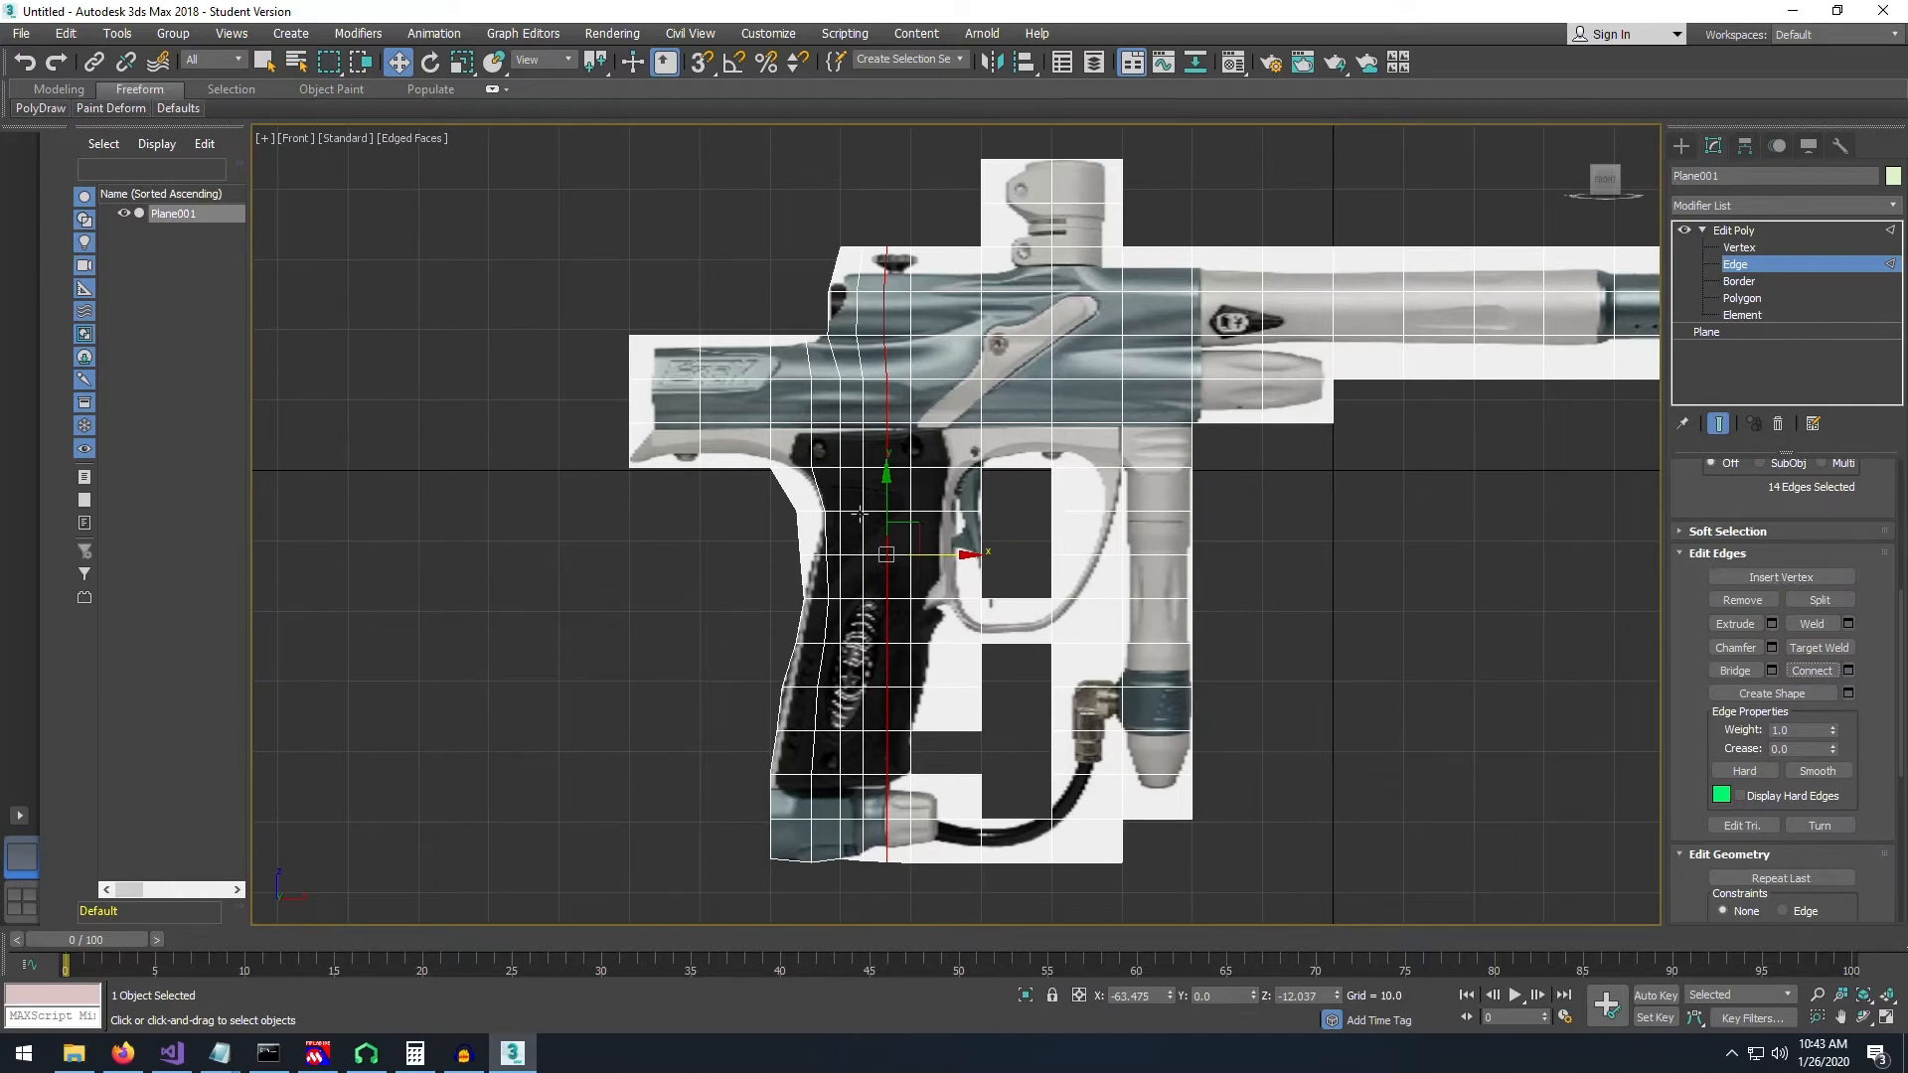
- Lower the four vertices on the receiver's rear upper edge, from X -70 to X -60, to about Z 30.4
scroll(1029, 498, up, 4)
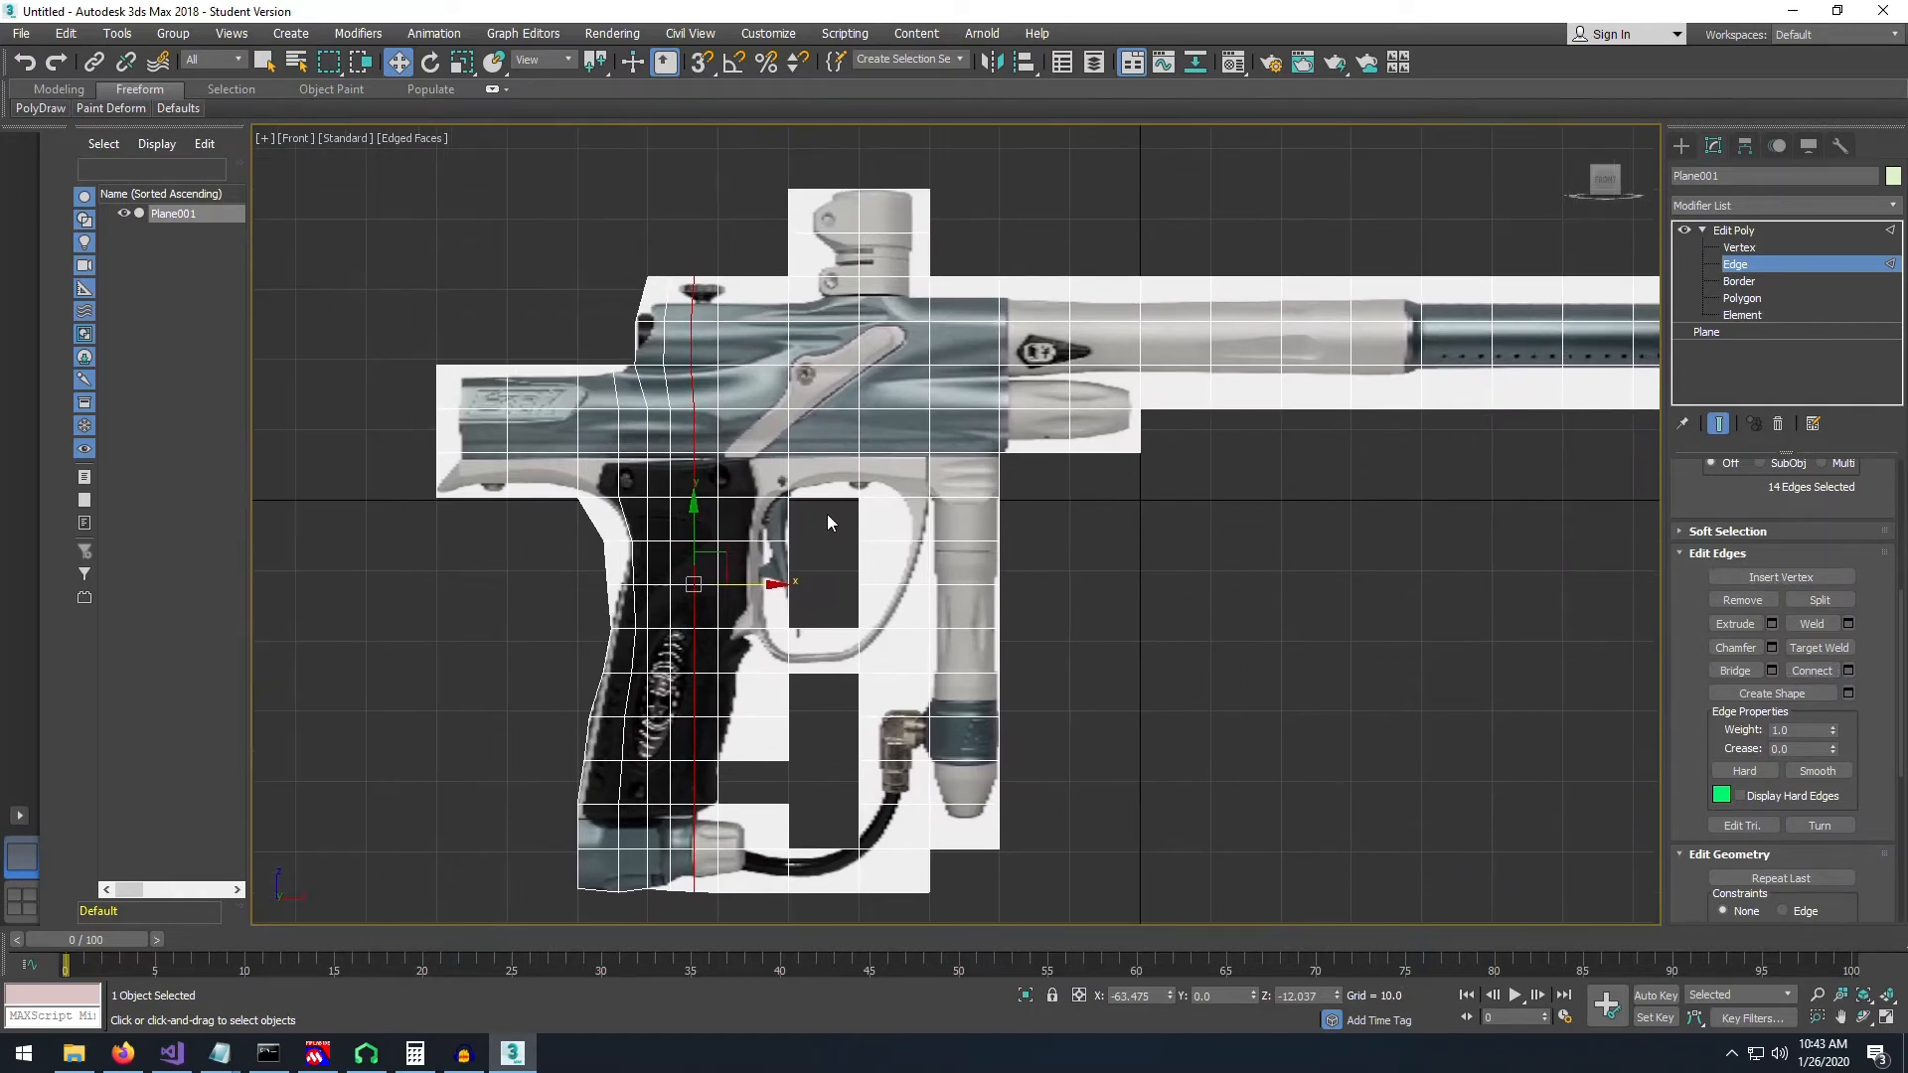
middle_drag(835, 403, 1005, 494)
scroll(764, 452, up, 3)
click(1738, 247)
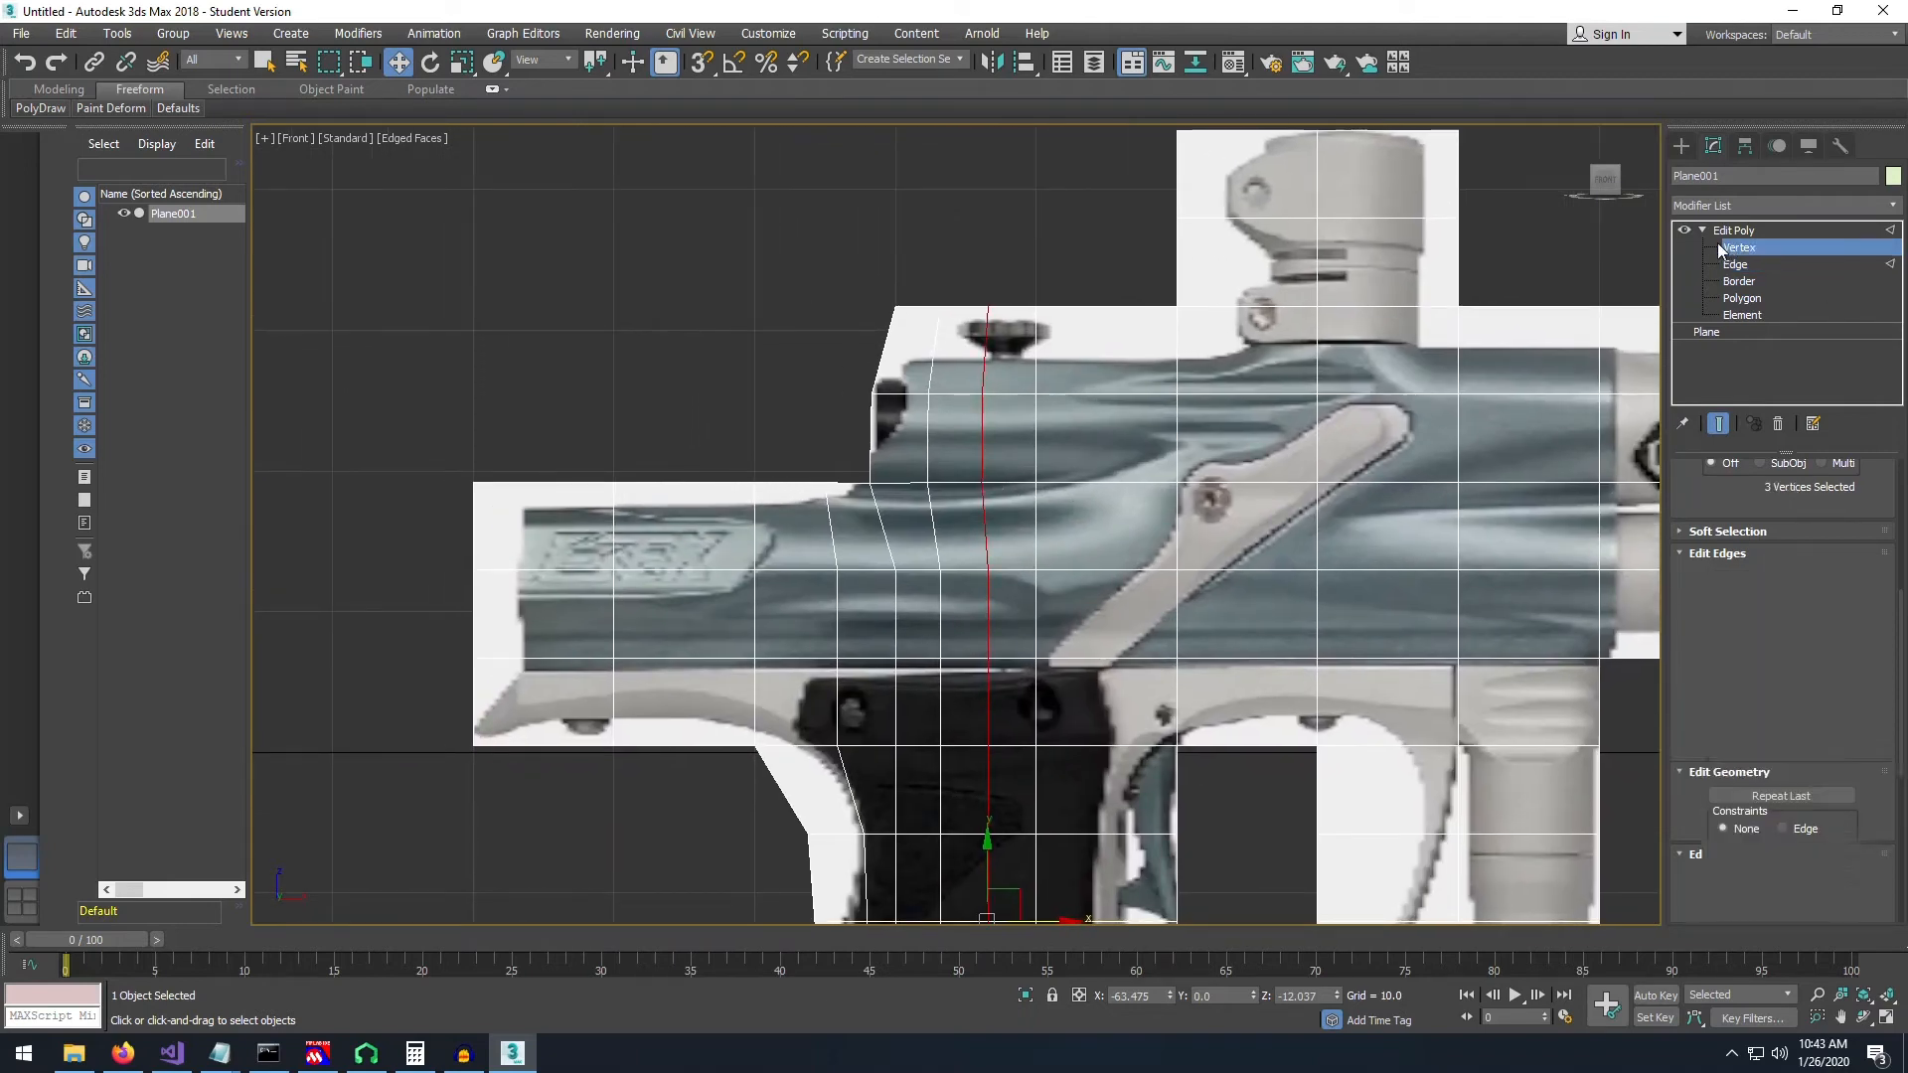
click(939, 307)
drag(874, 271, 1147, 337)
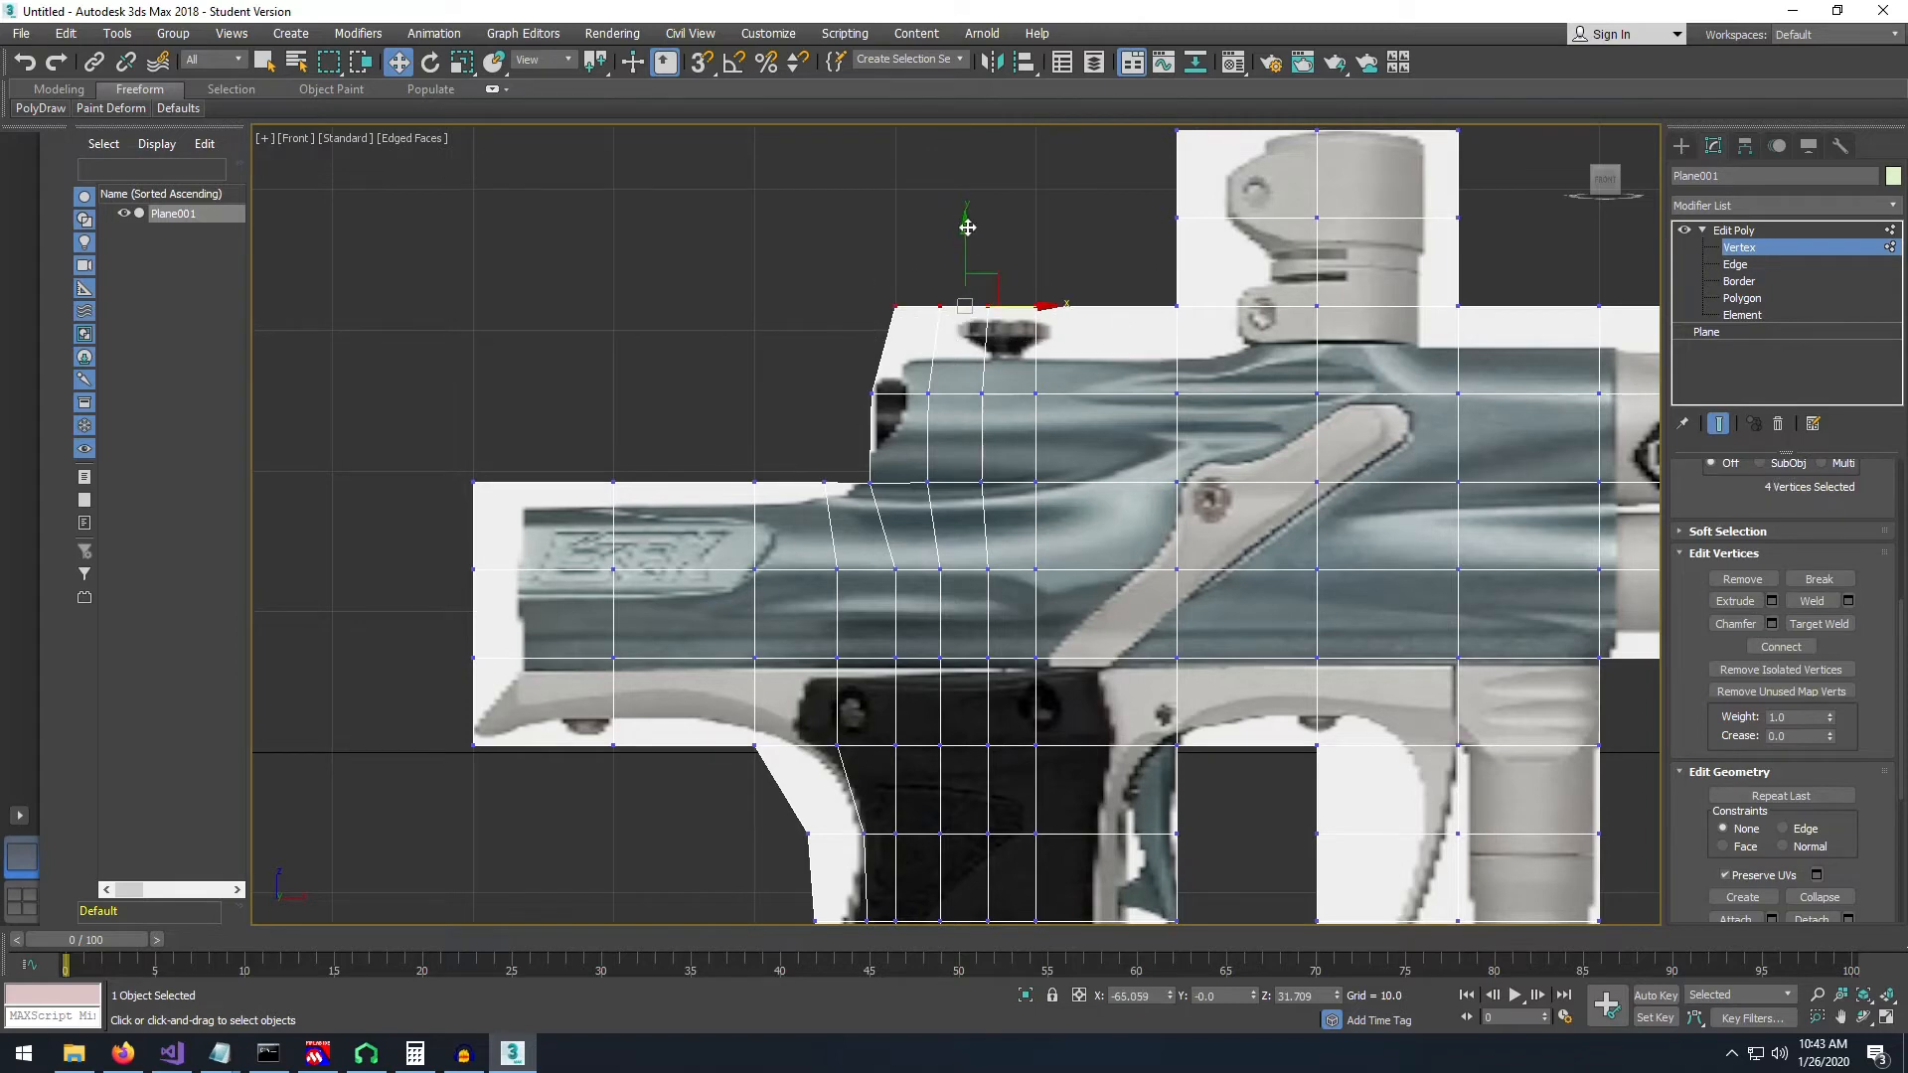
drag(965, 230, 965, 247)
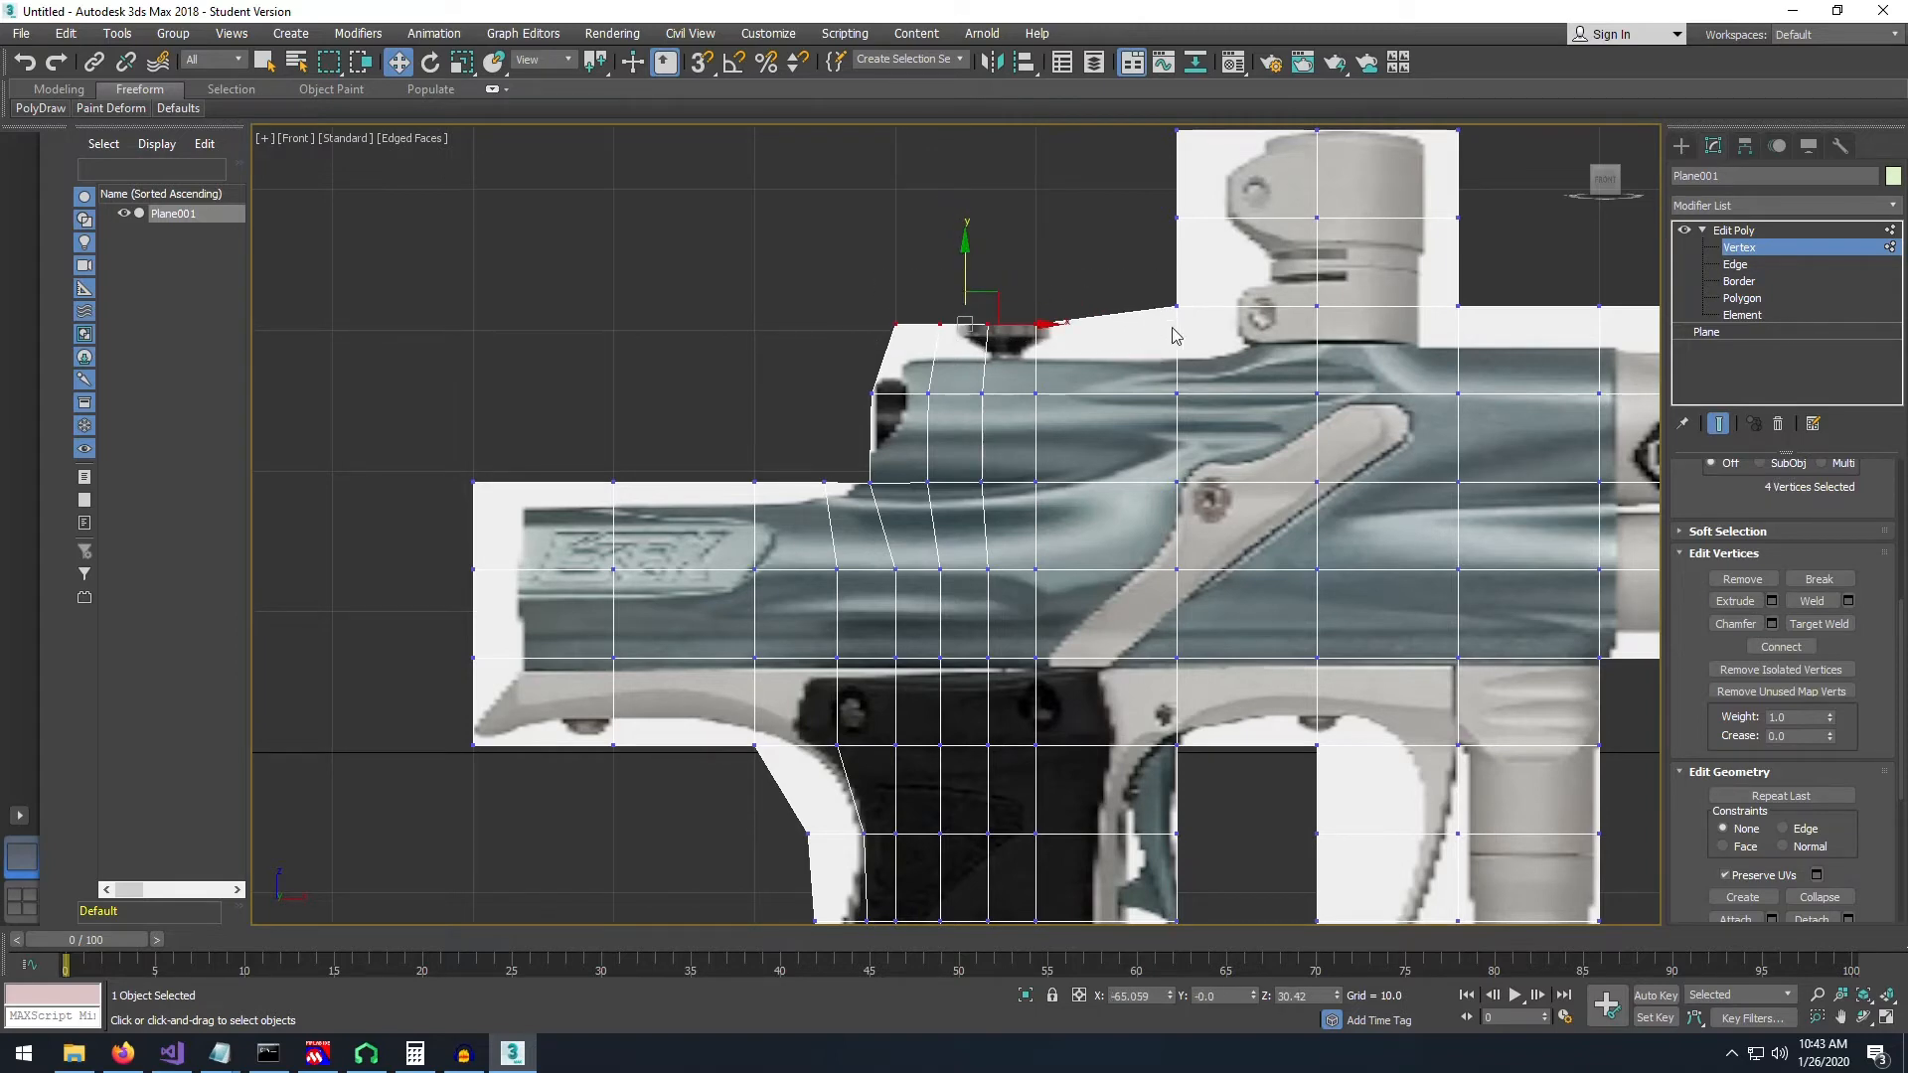
- Move the receiver's rear top corner vertex to about X -69.3, Z 26.4, following the body outline
middle_drag(1172, 316, 1131, 338)
scroll(1130, 338, down, 2)
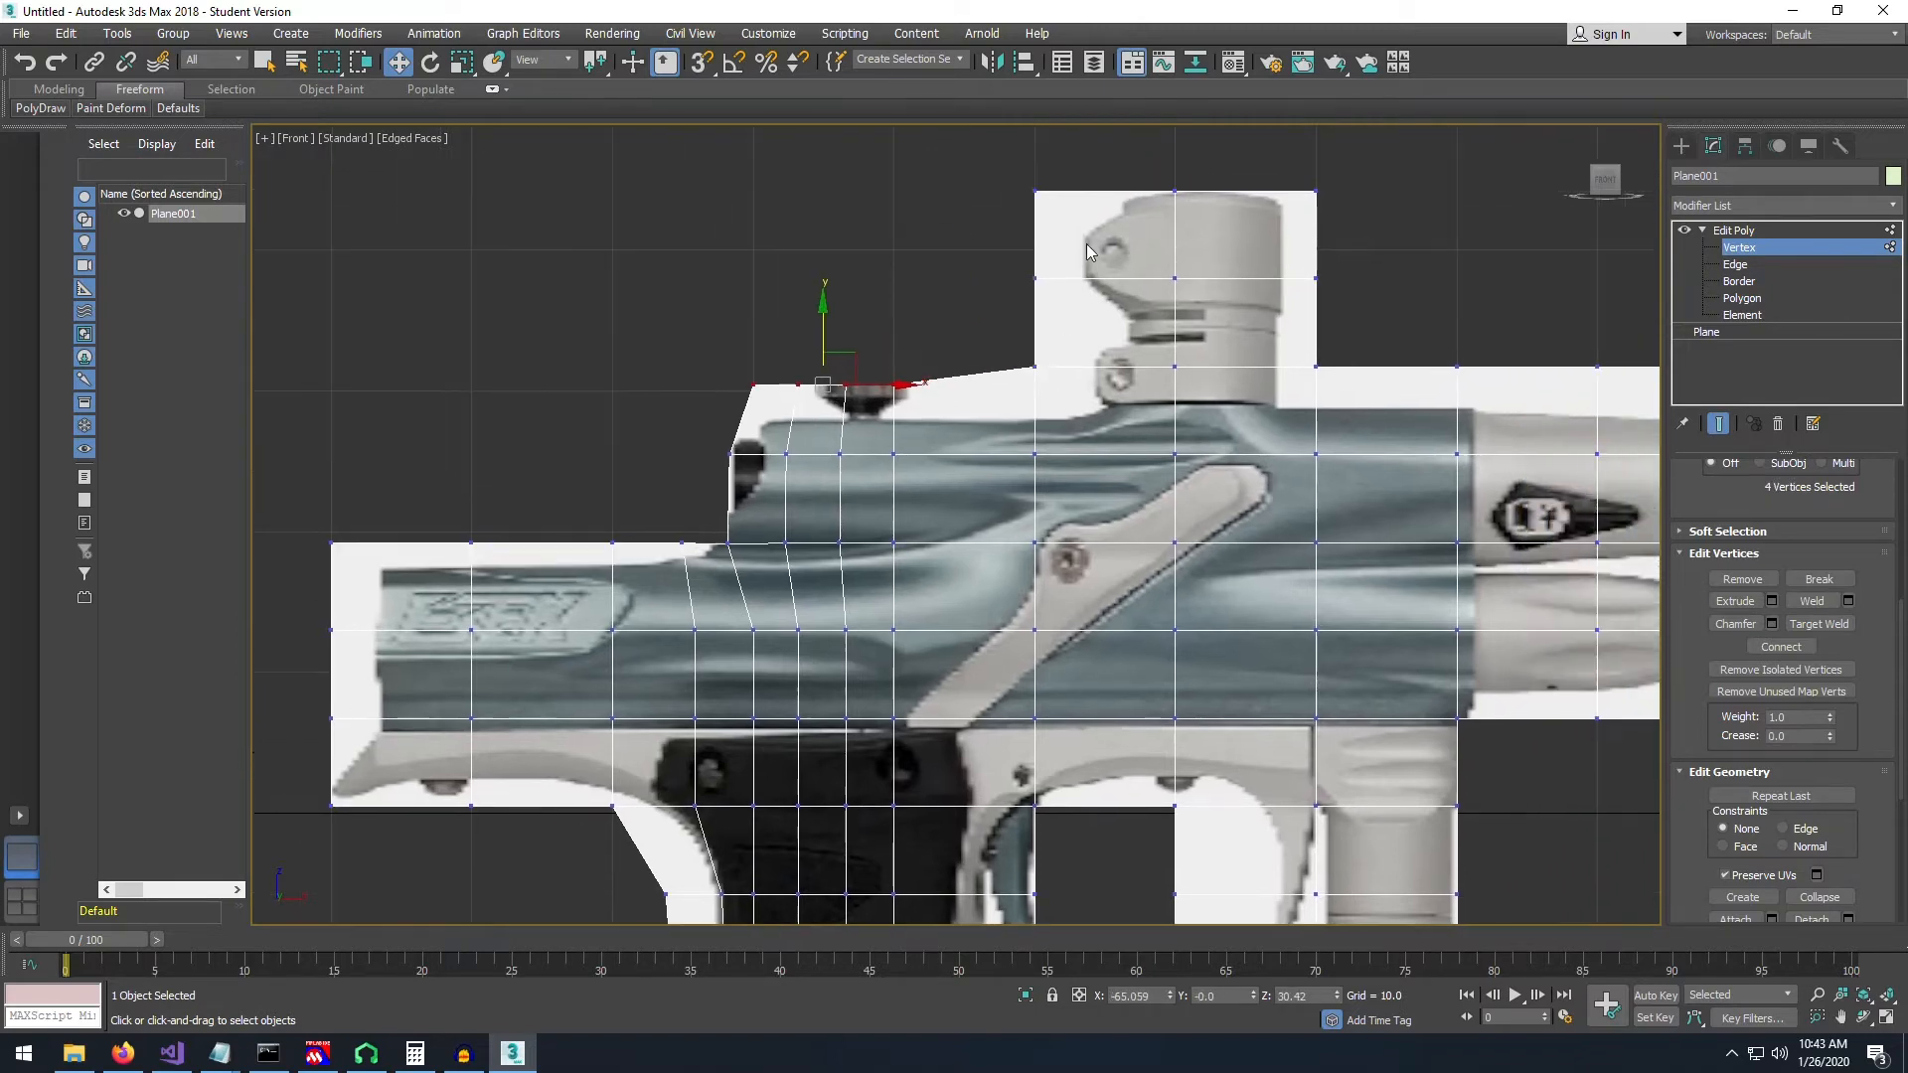
scroll(1111, 508, down, 2)
scroll(1111, 509, up, 2)
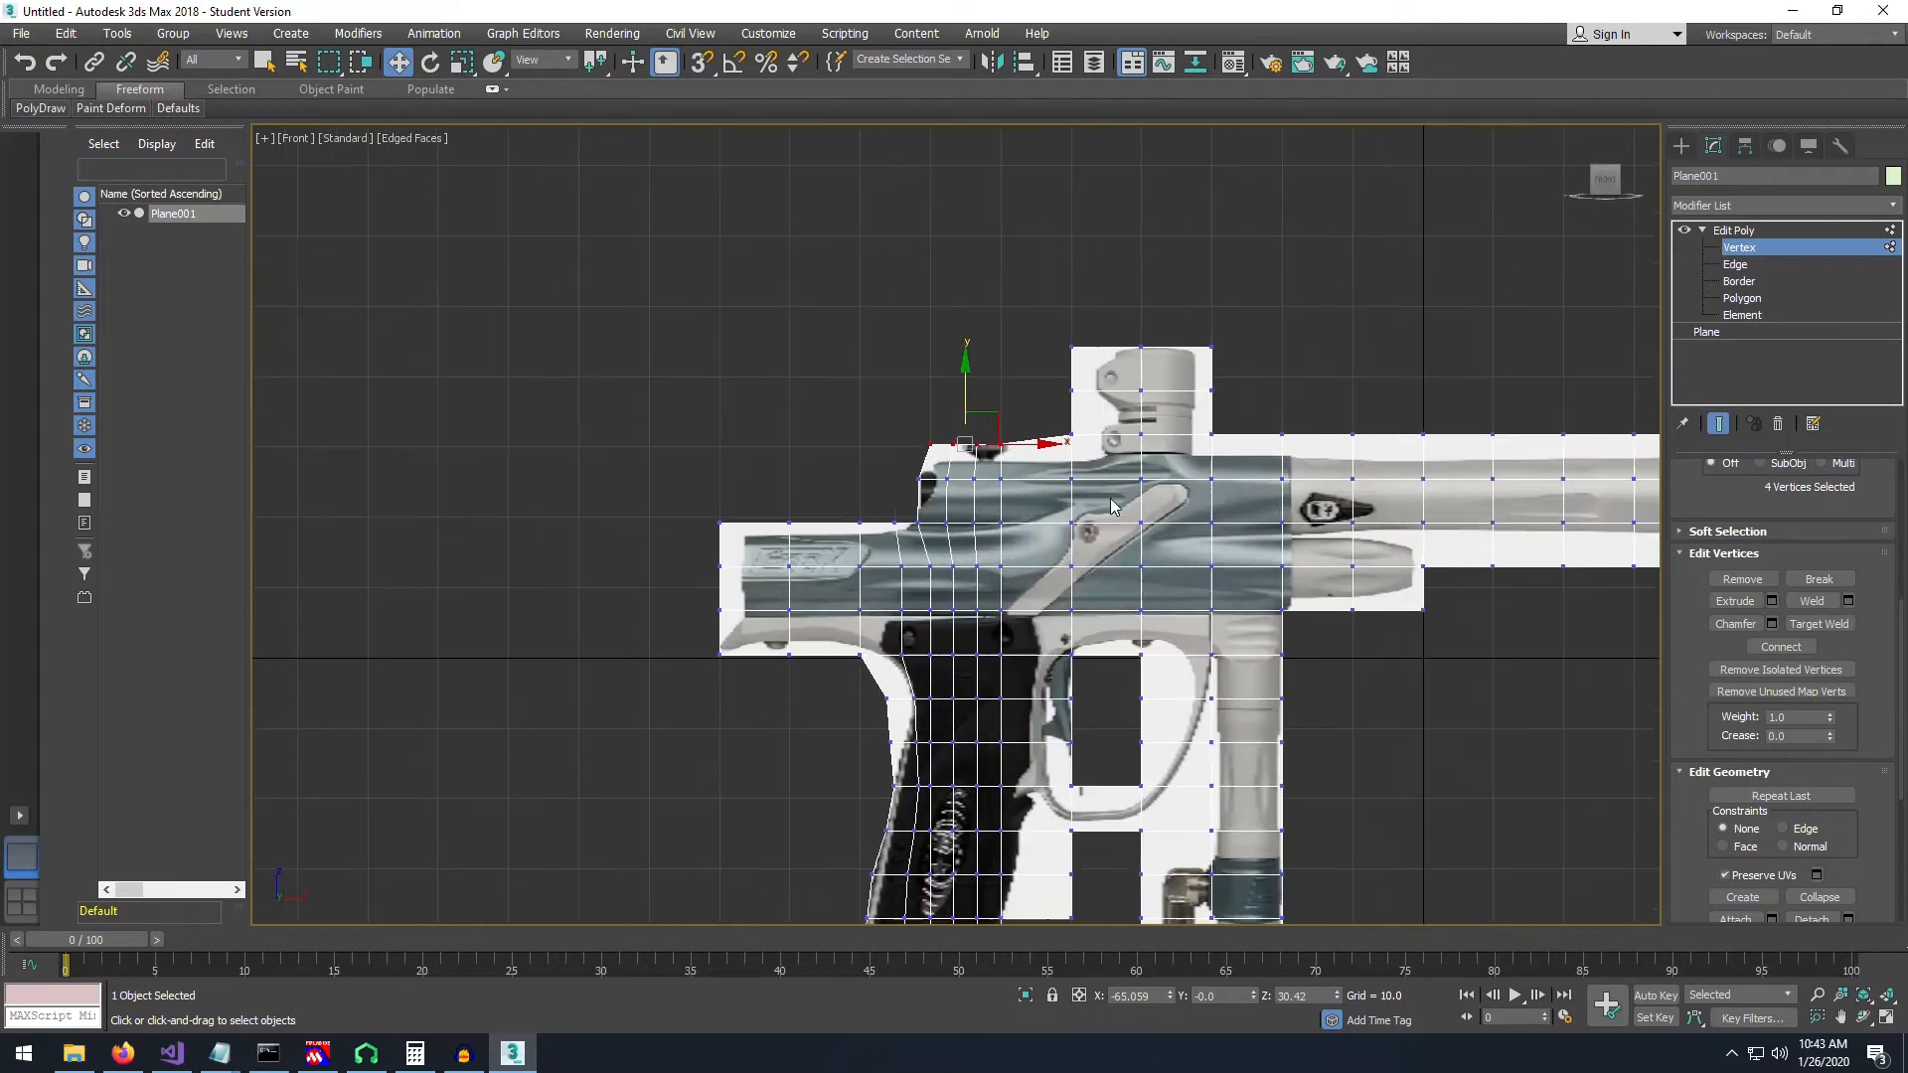
scroll(1112, 509, up, 5)
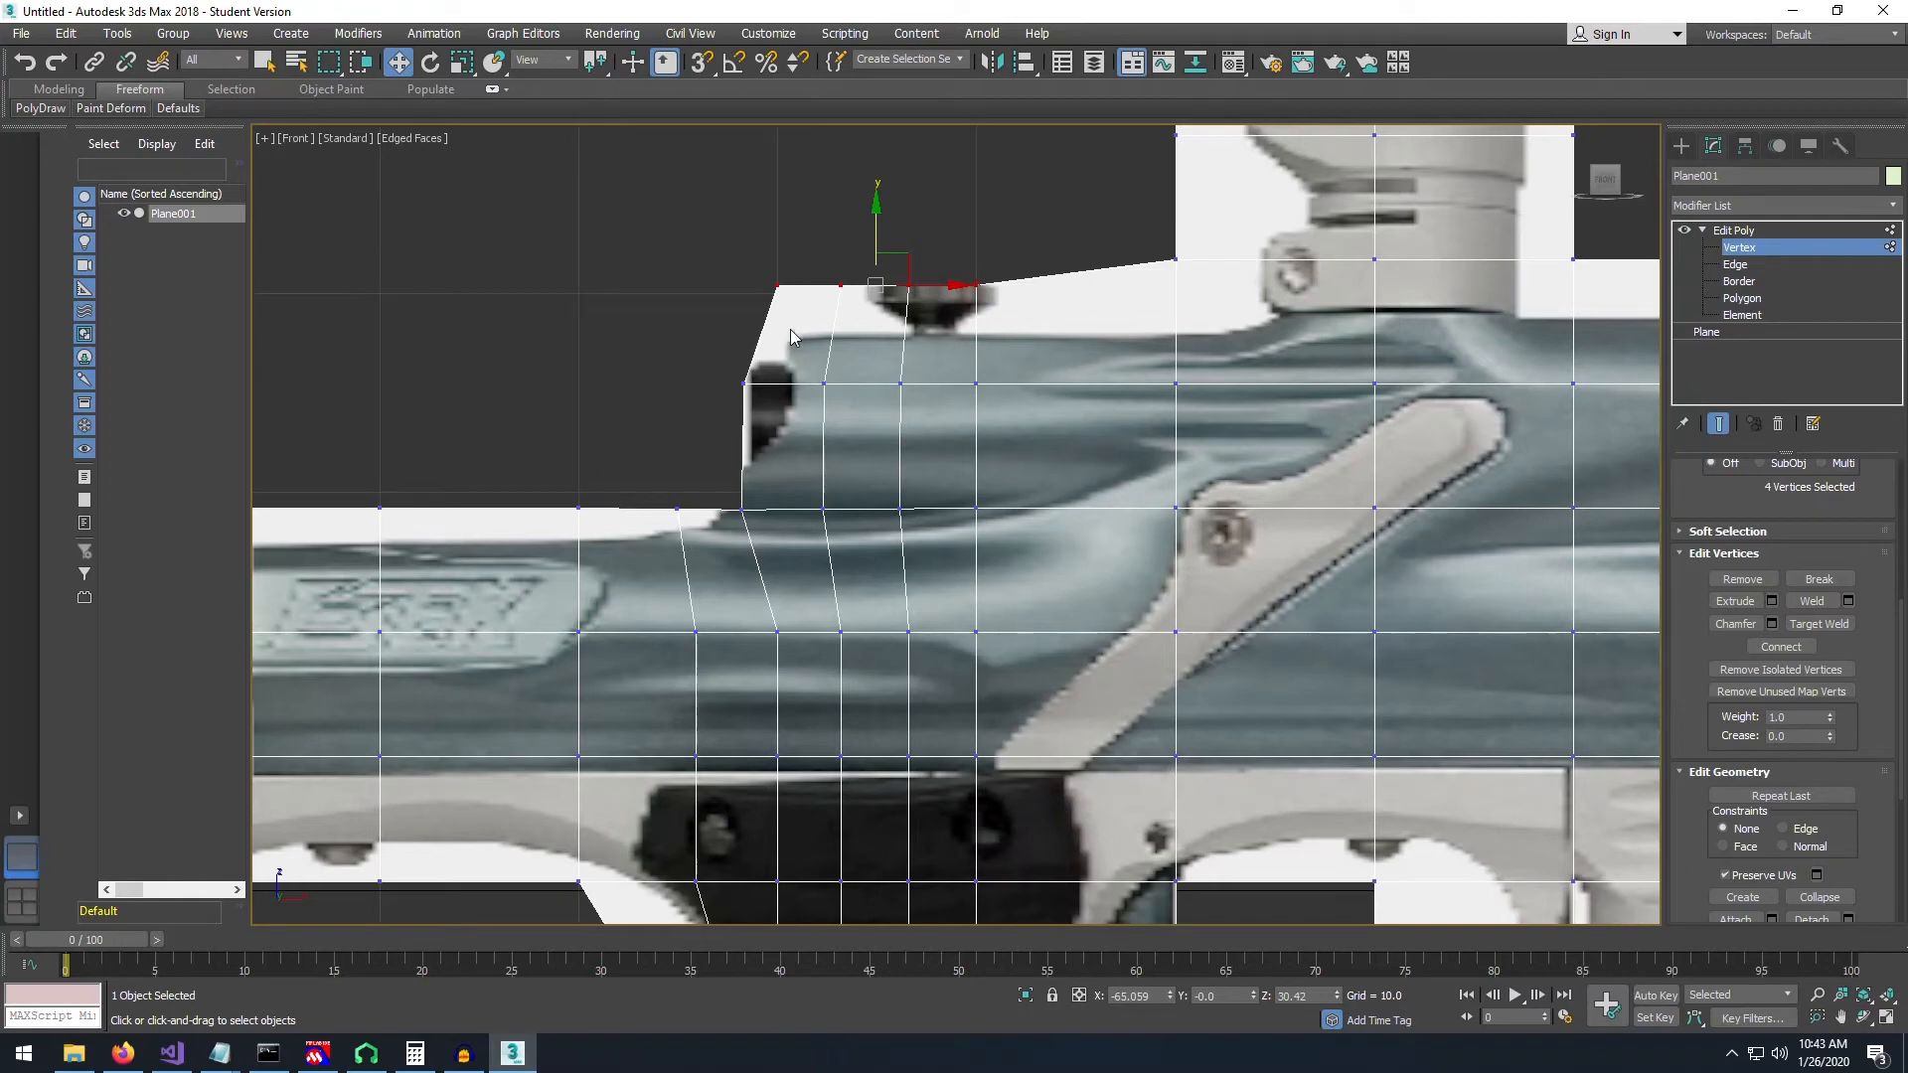
click(777, 286)
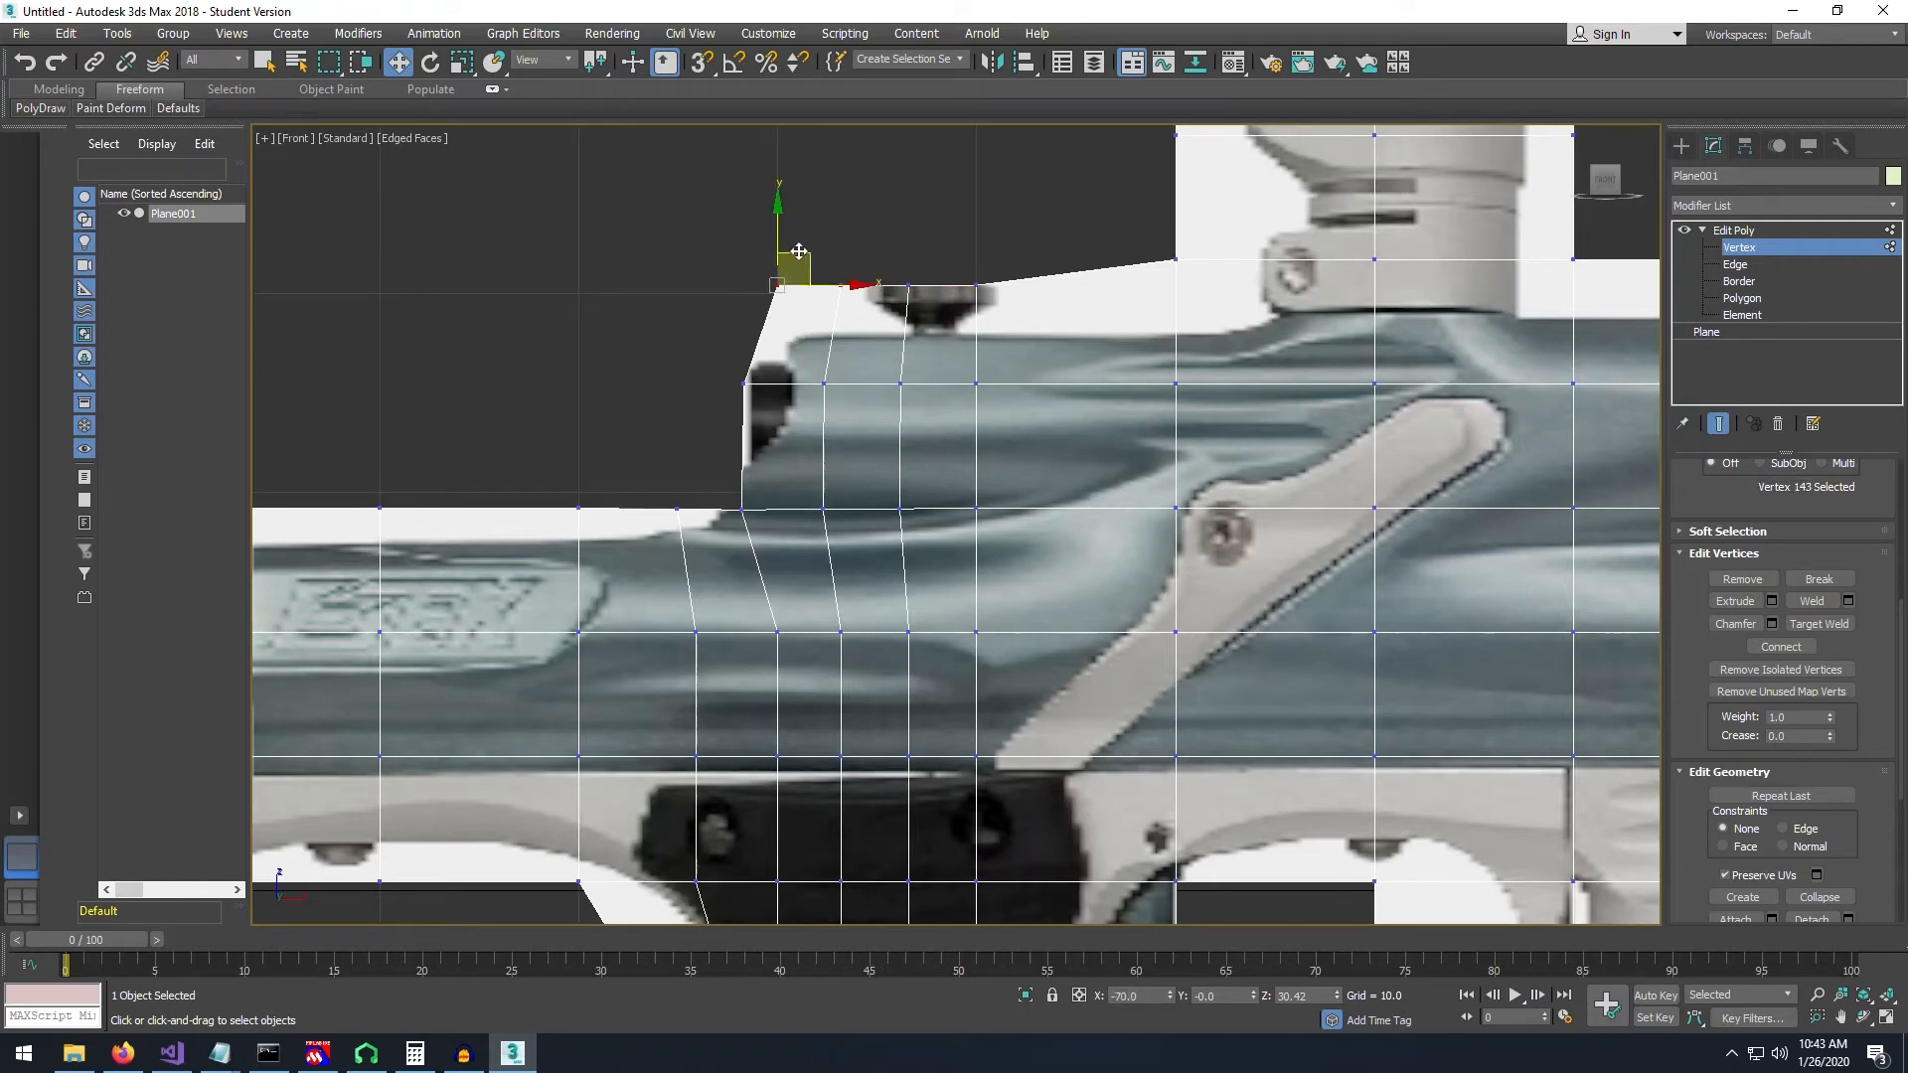
drag(777, 227, 782, 299)
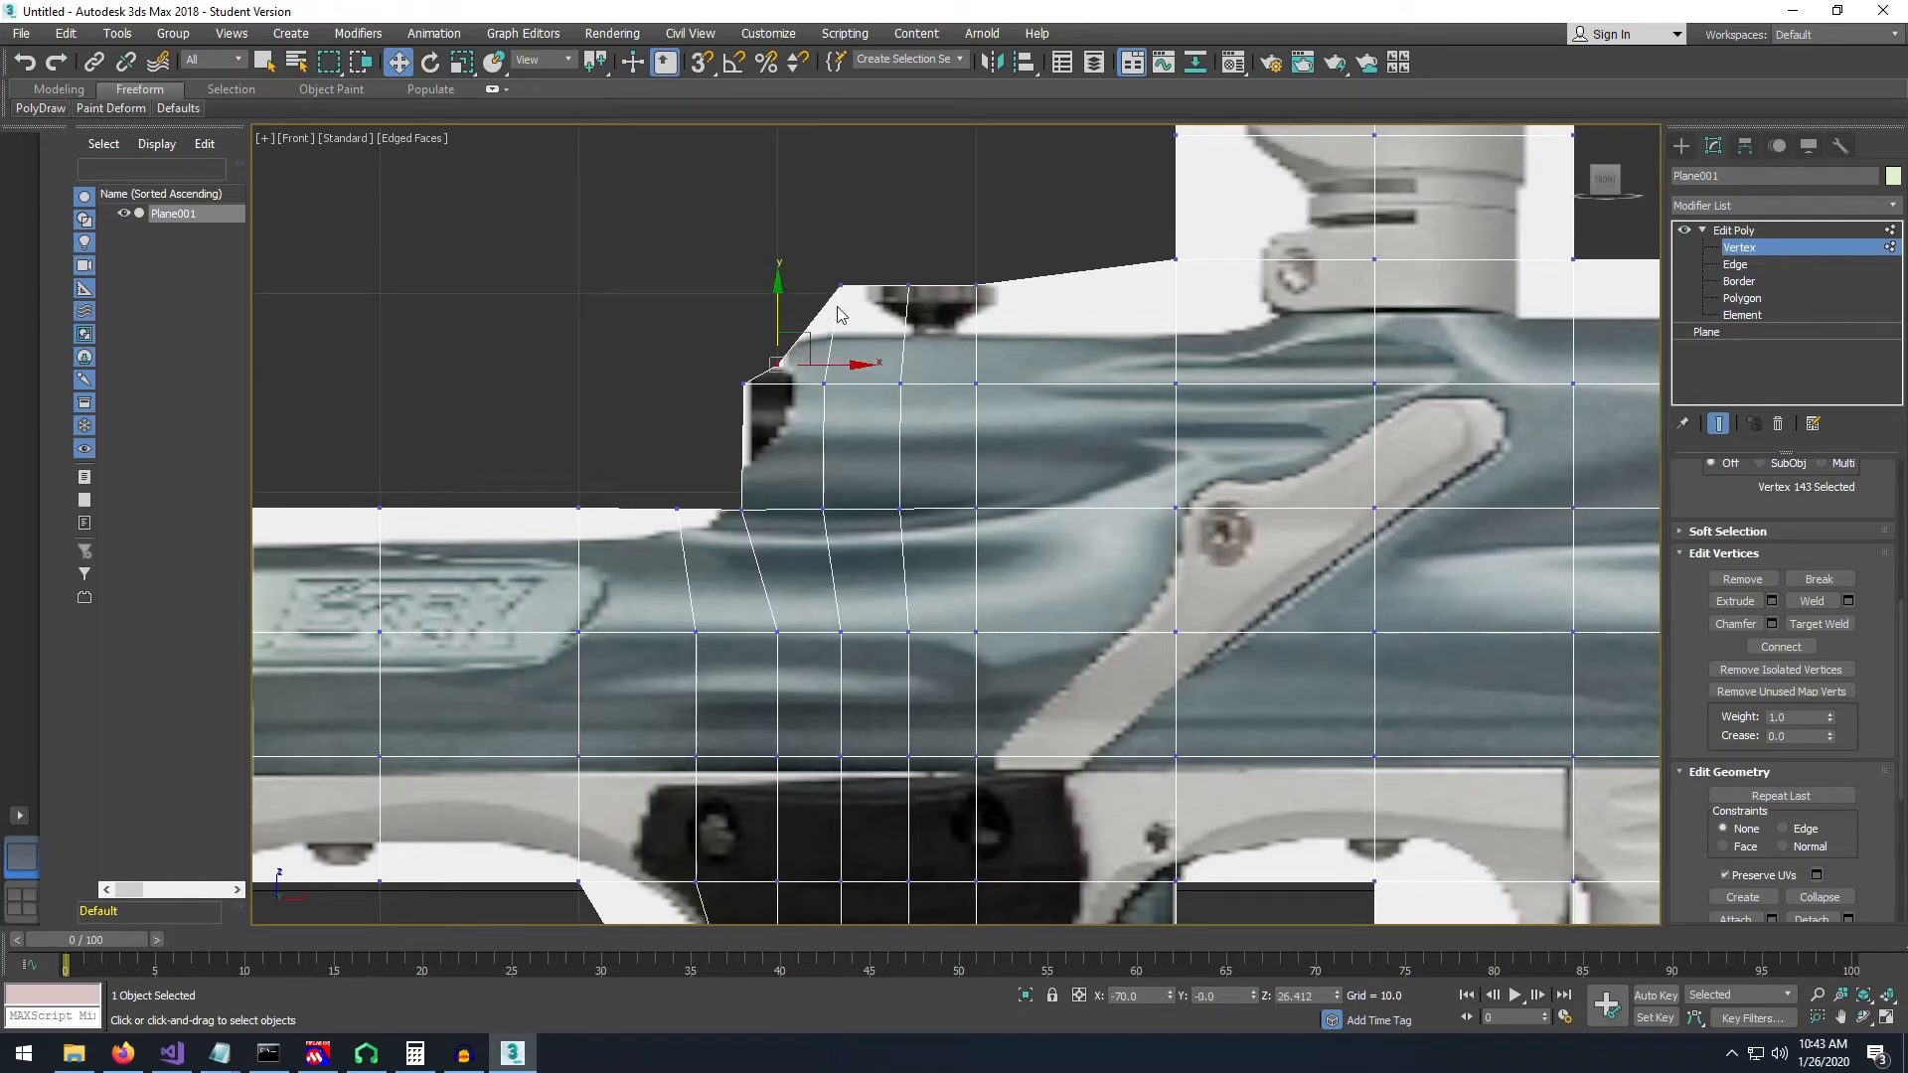
drag(862, 365, 875, 363)
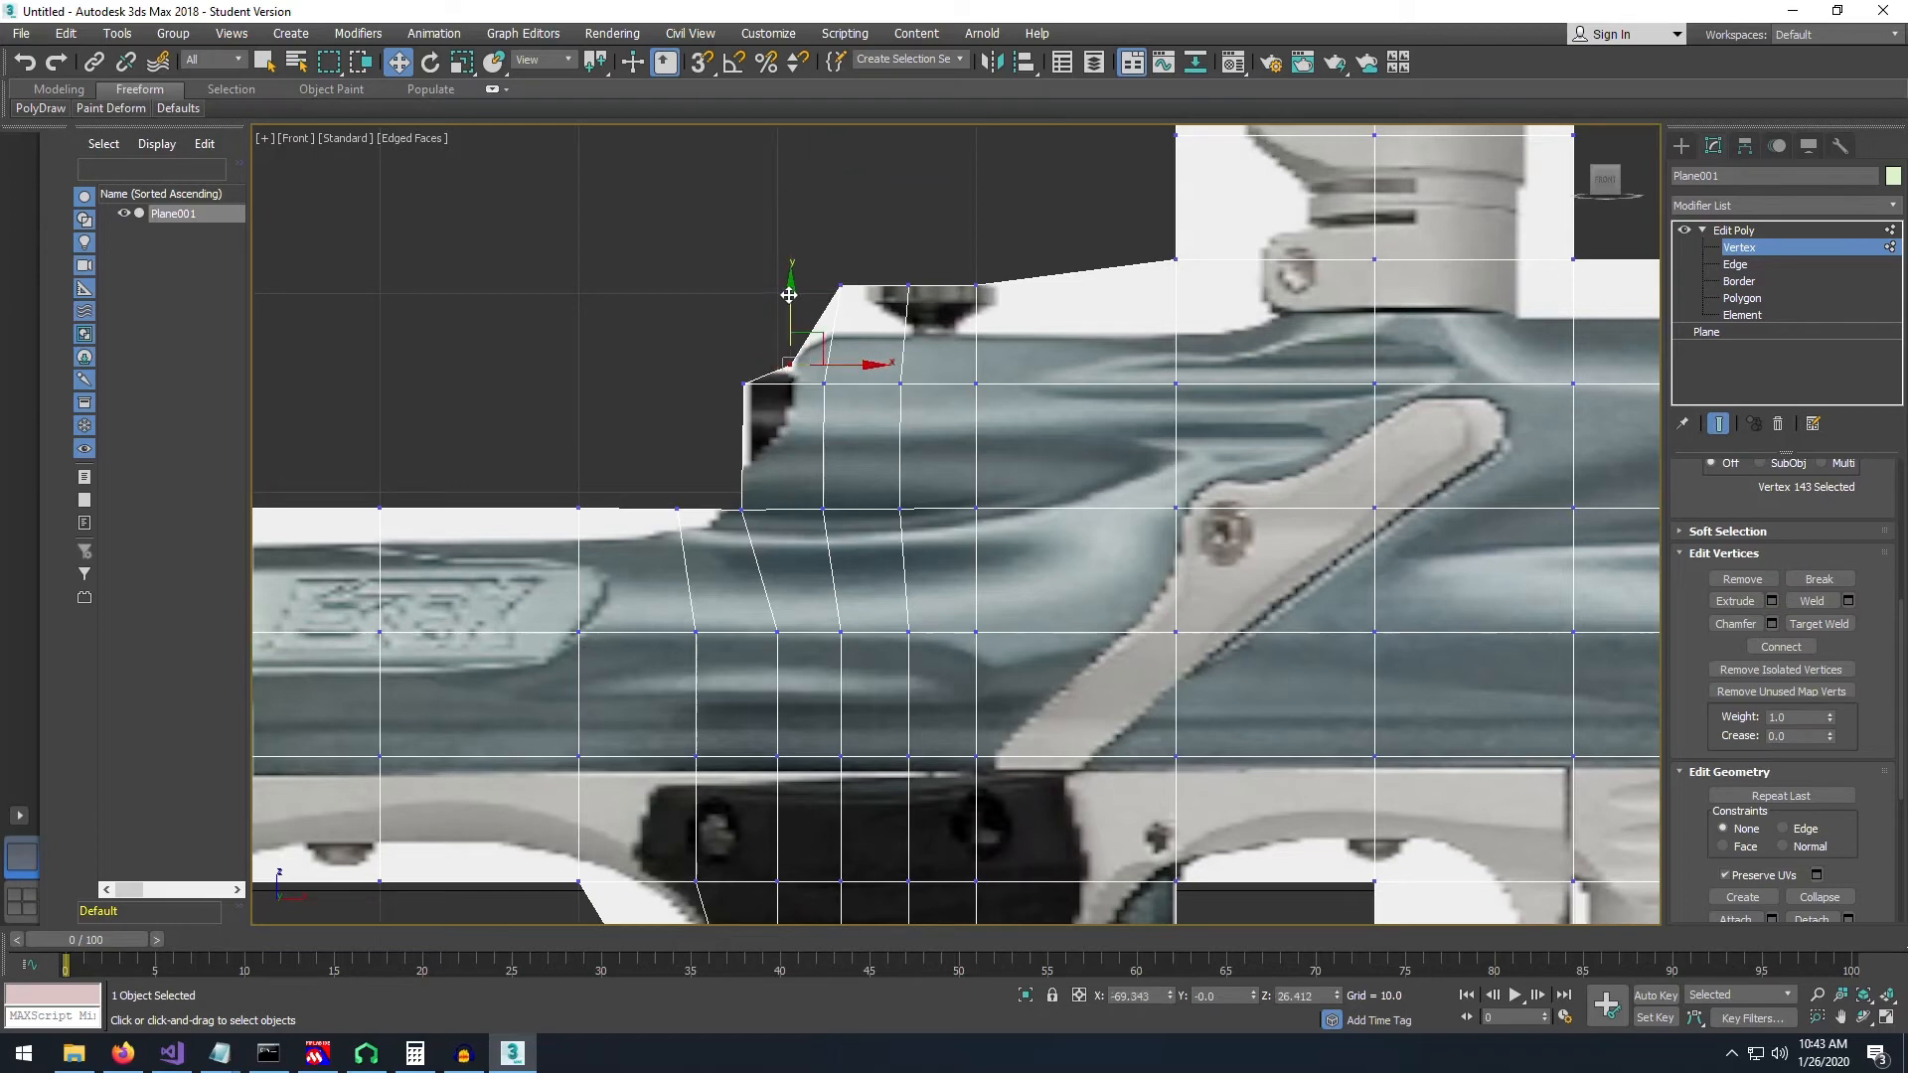
- Move the second upper-edge vertex to about X -67.4, Z 27.7, and shift the third slightly rearward at the knob
drag(790, 290, 872, 318)
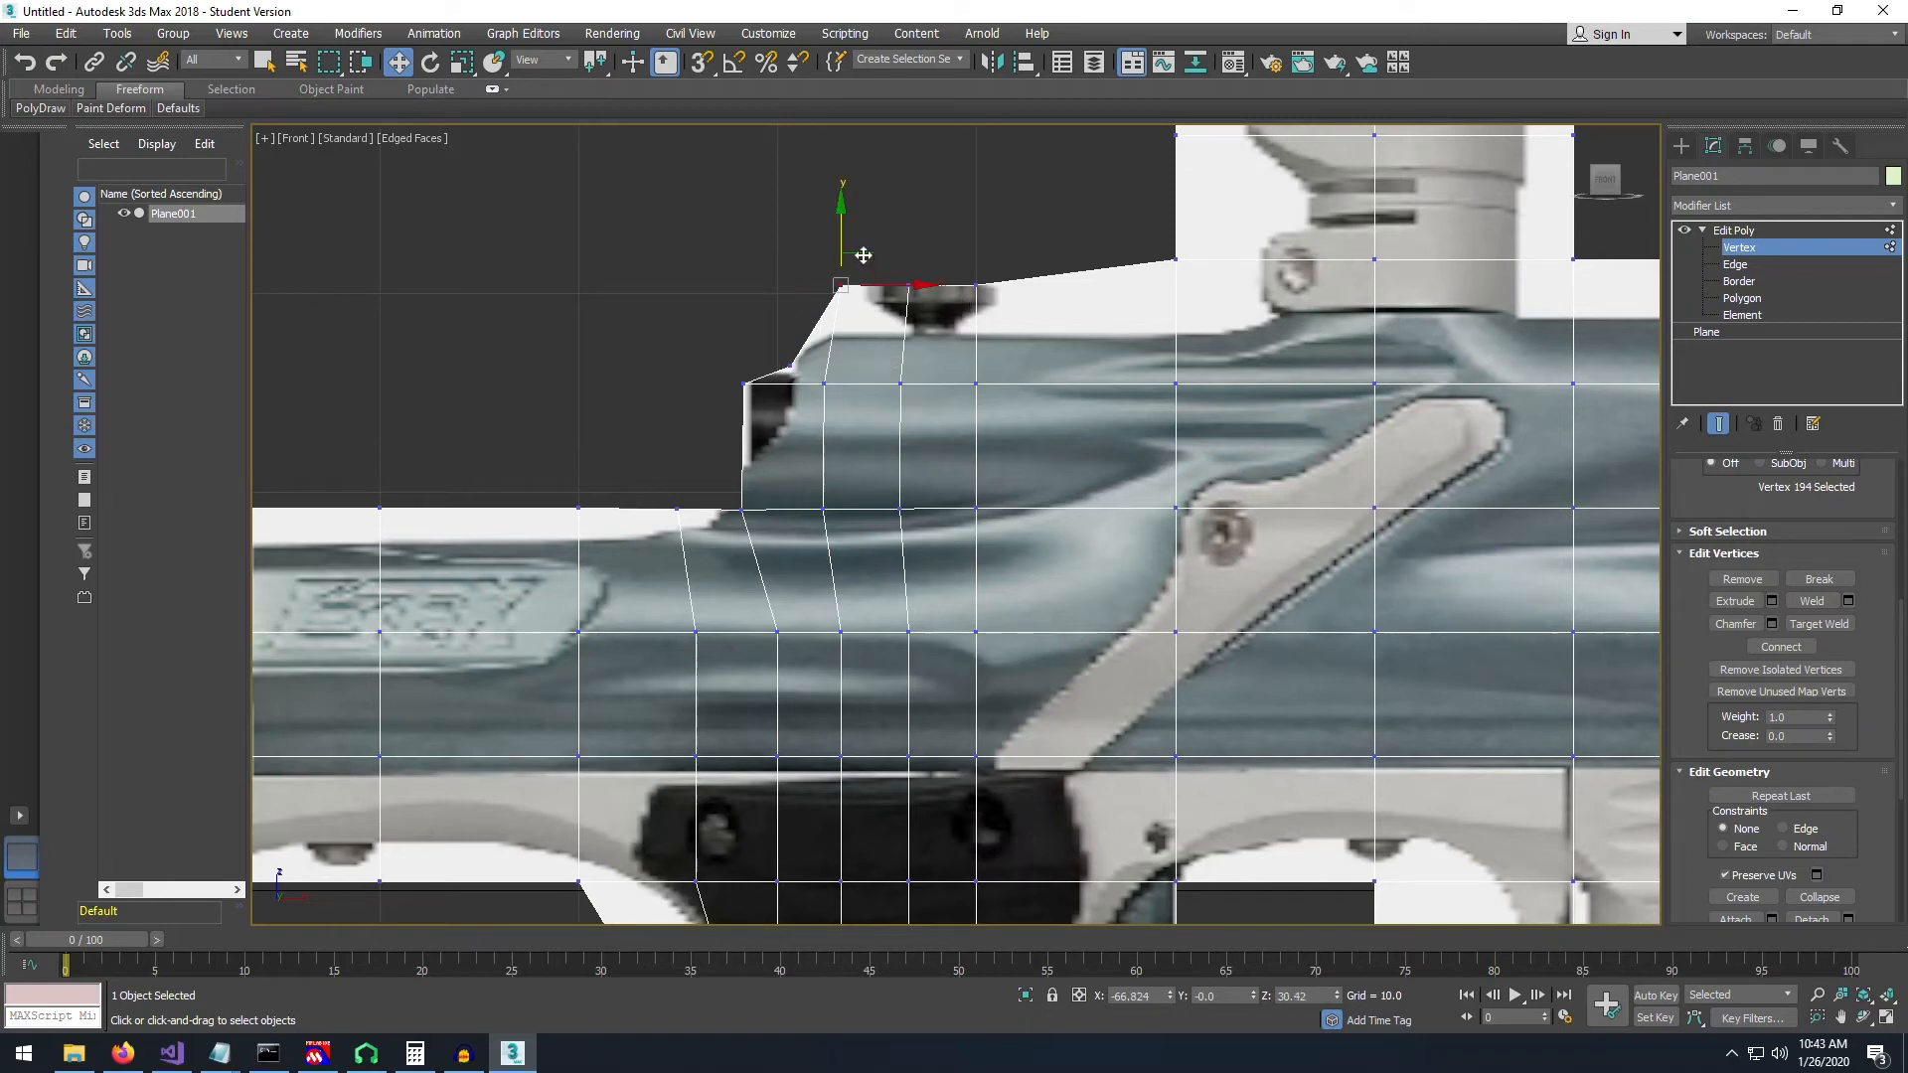
click(923, 240)
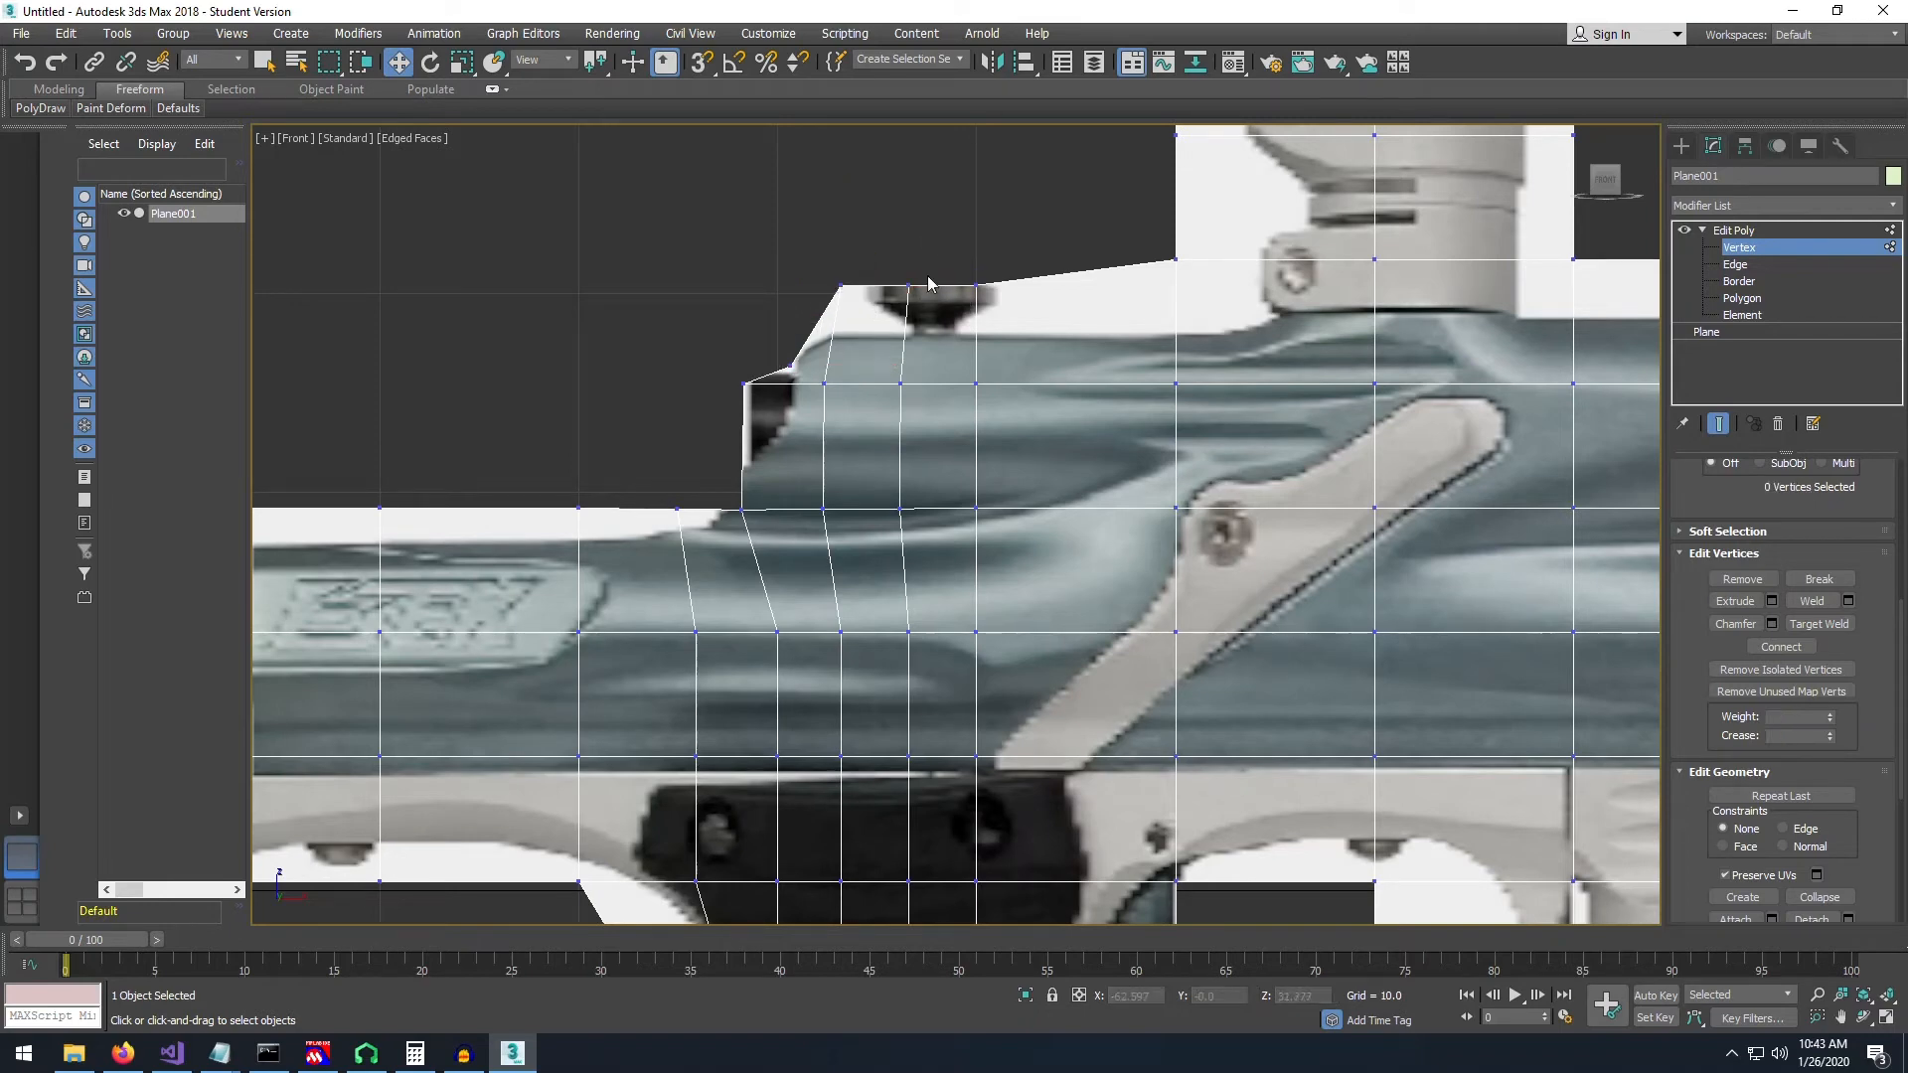
drag(812, 253, 862, 313)
click(829, 257)
click(805, 272)
middle_drag(929, 309, 932, 264)
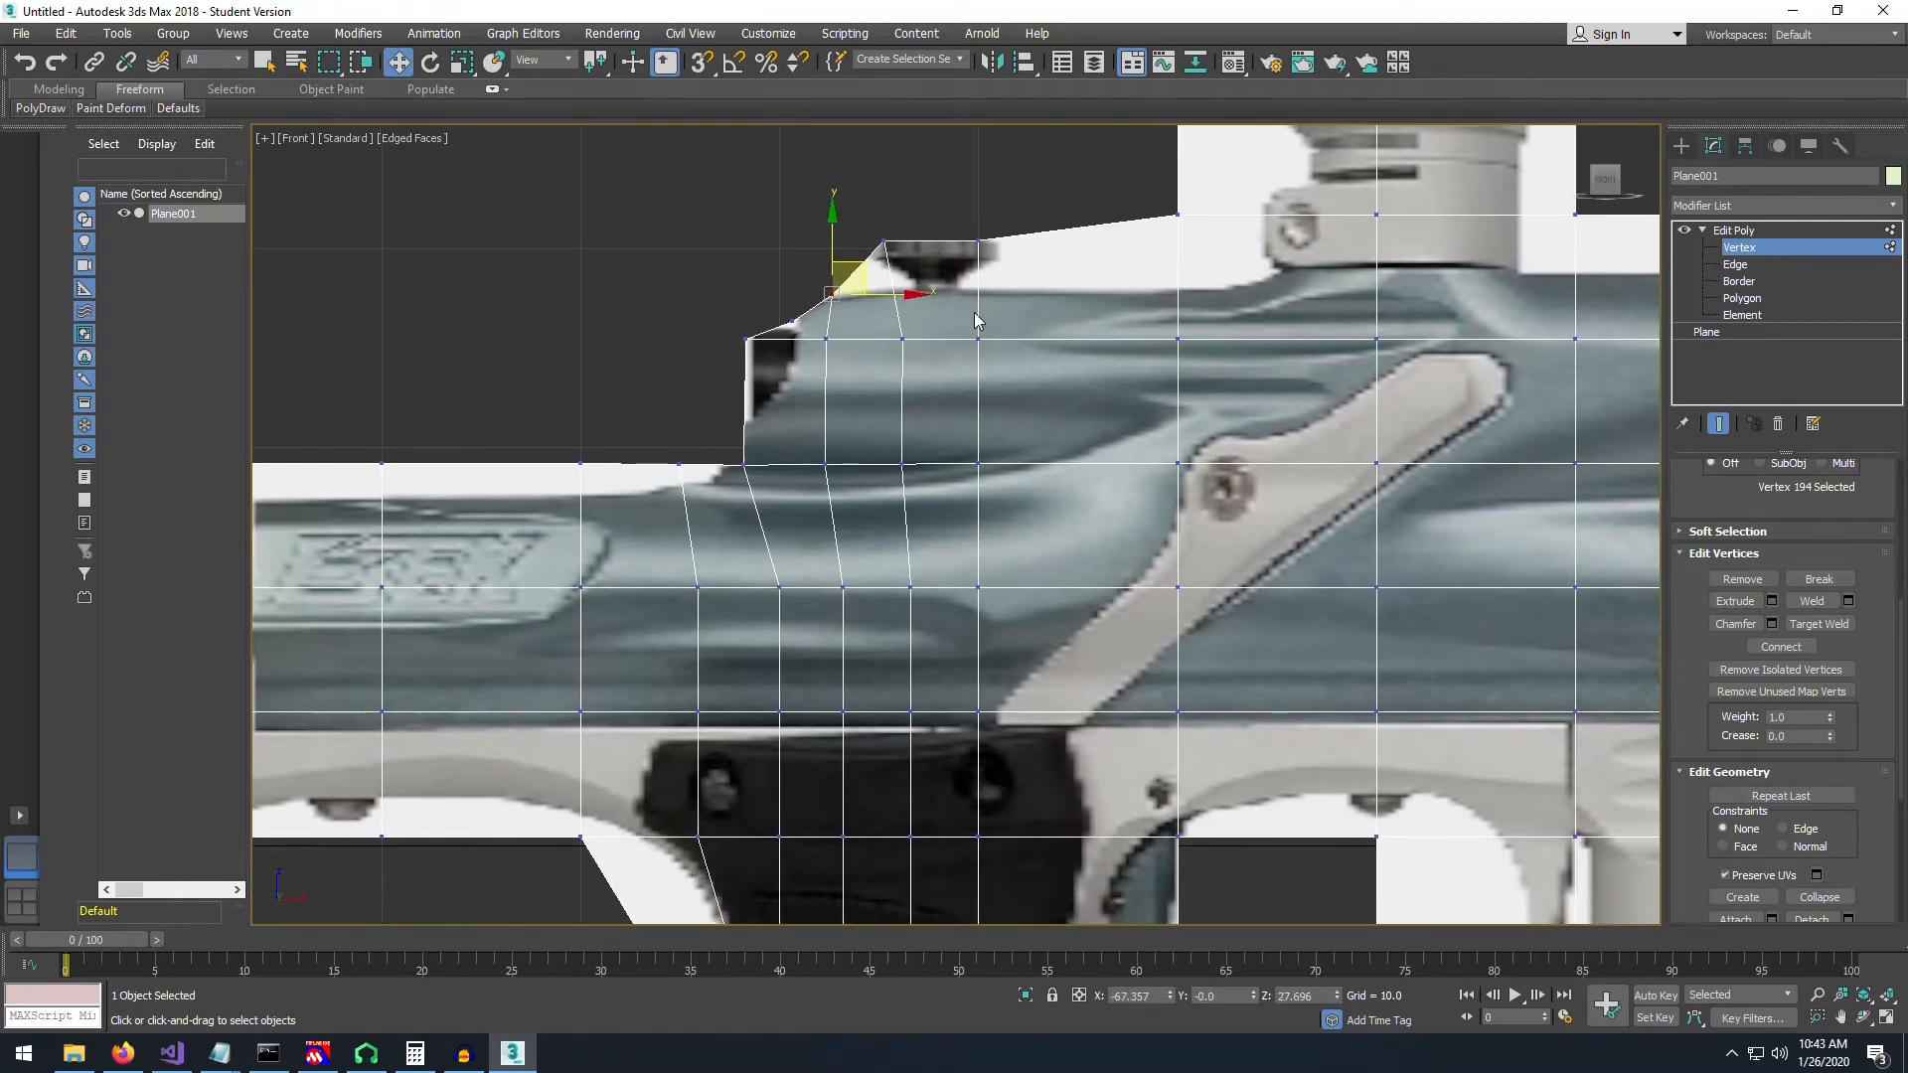
- Examine the receiver, grip and barrel outlines for remaining blank areas around the silhouette
scroll(972, 310, down, 3)
scroll(964, 304, up, 1)
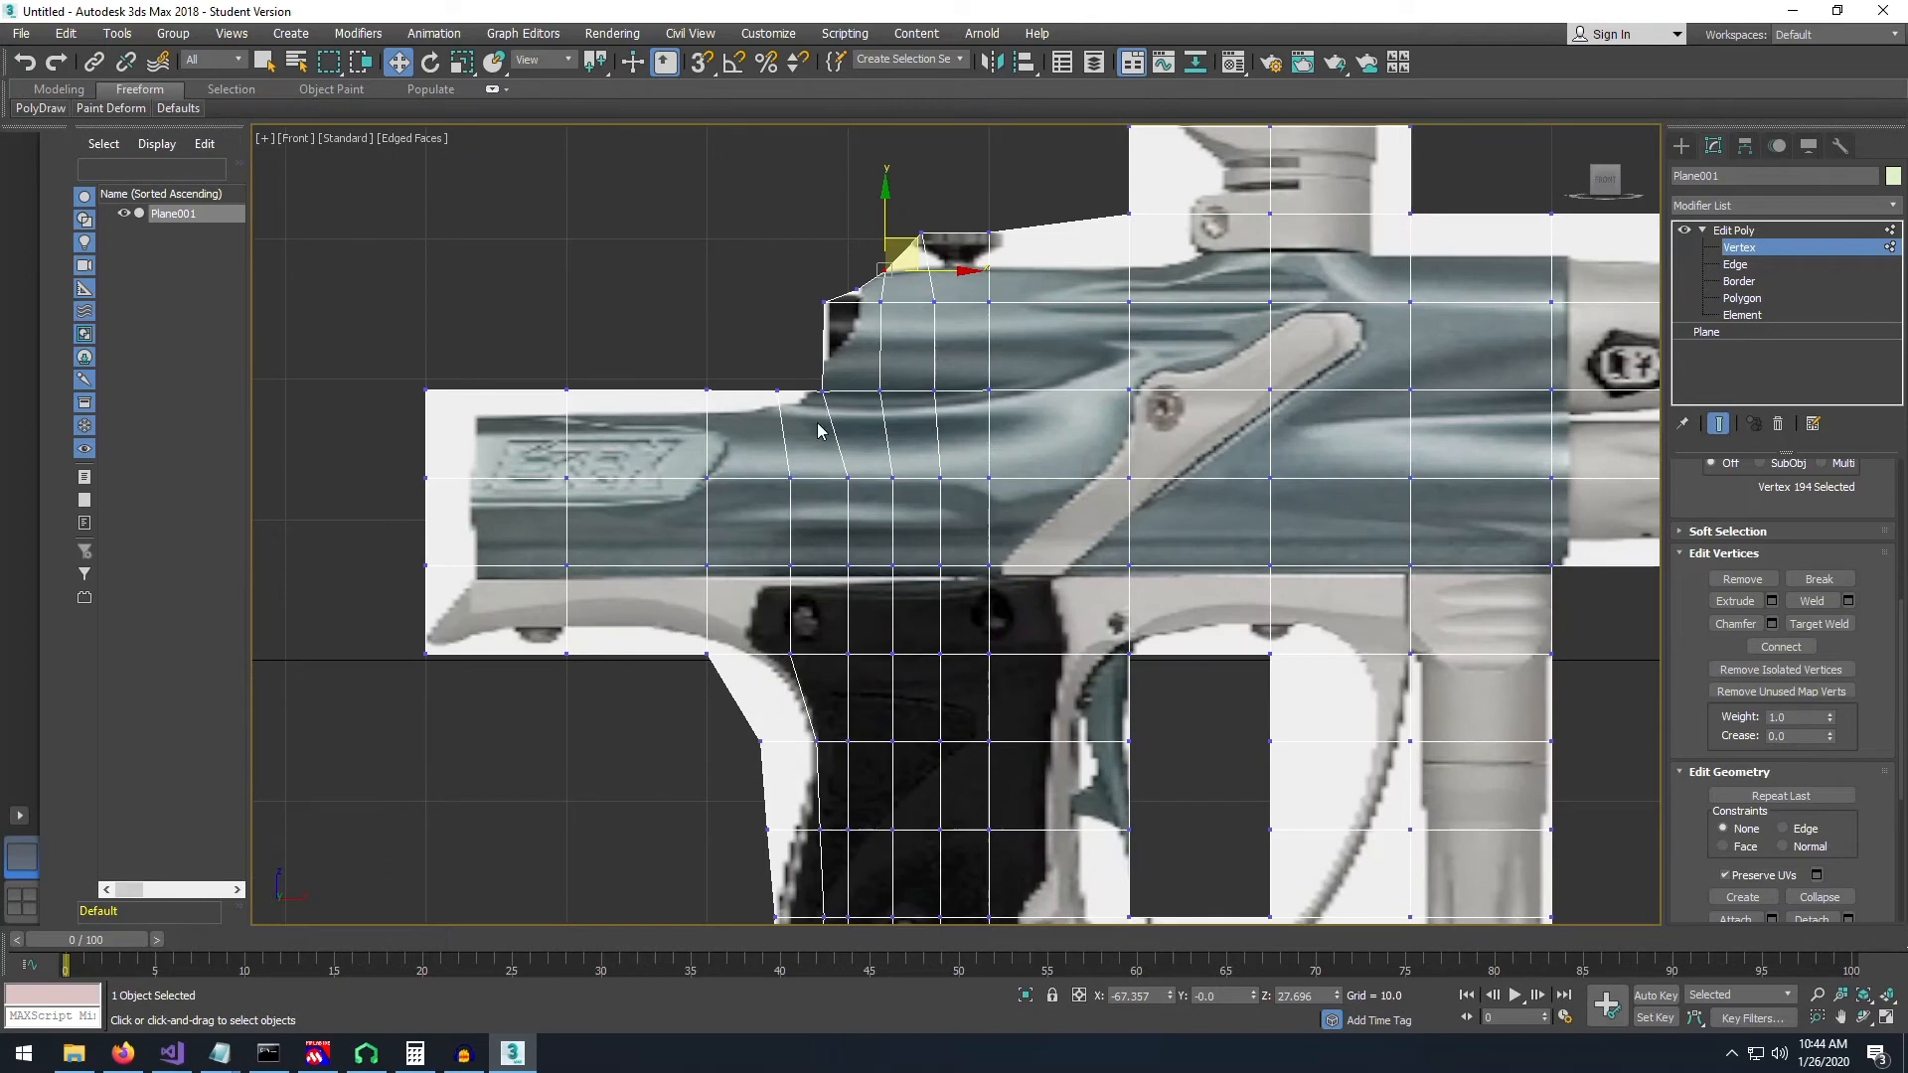
middle_drag(902, 457, 940, 347)
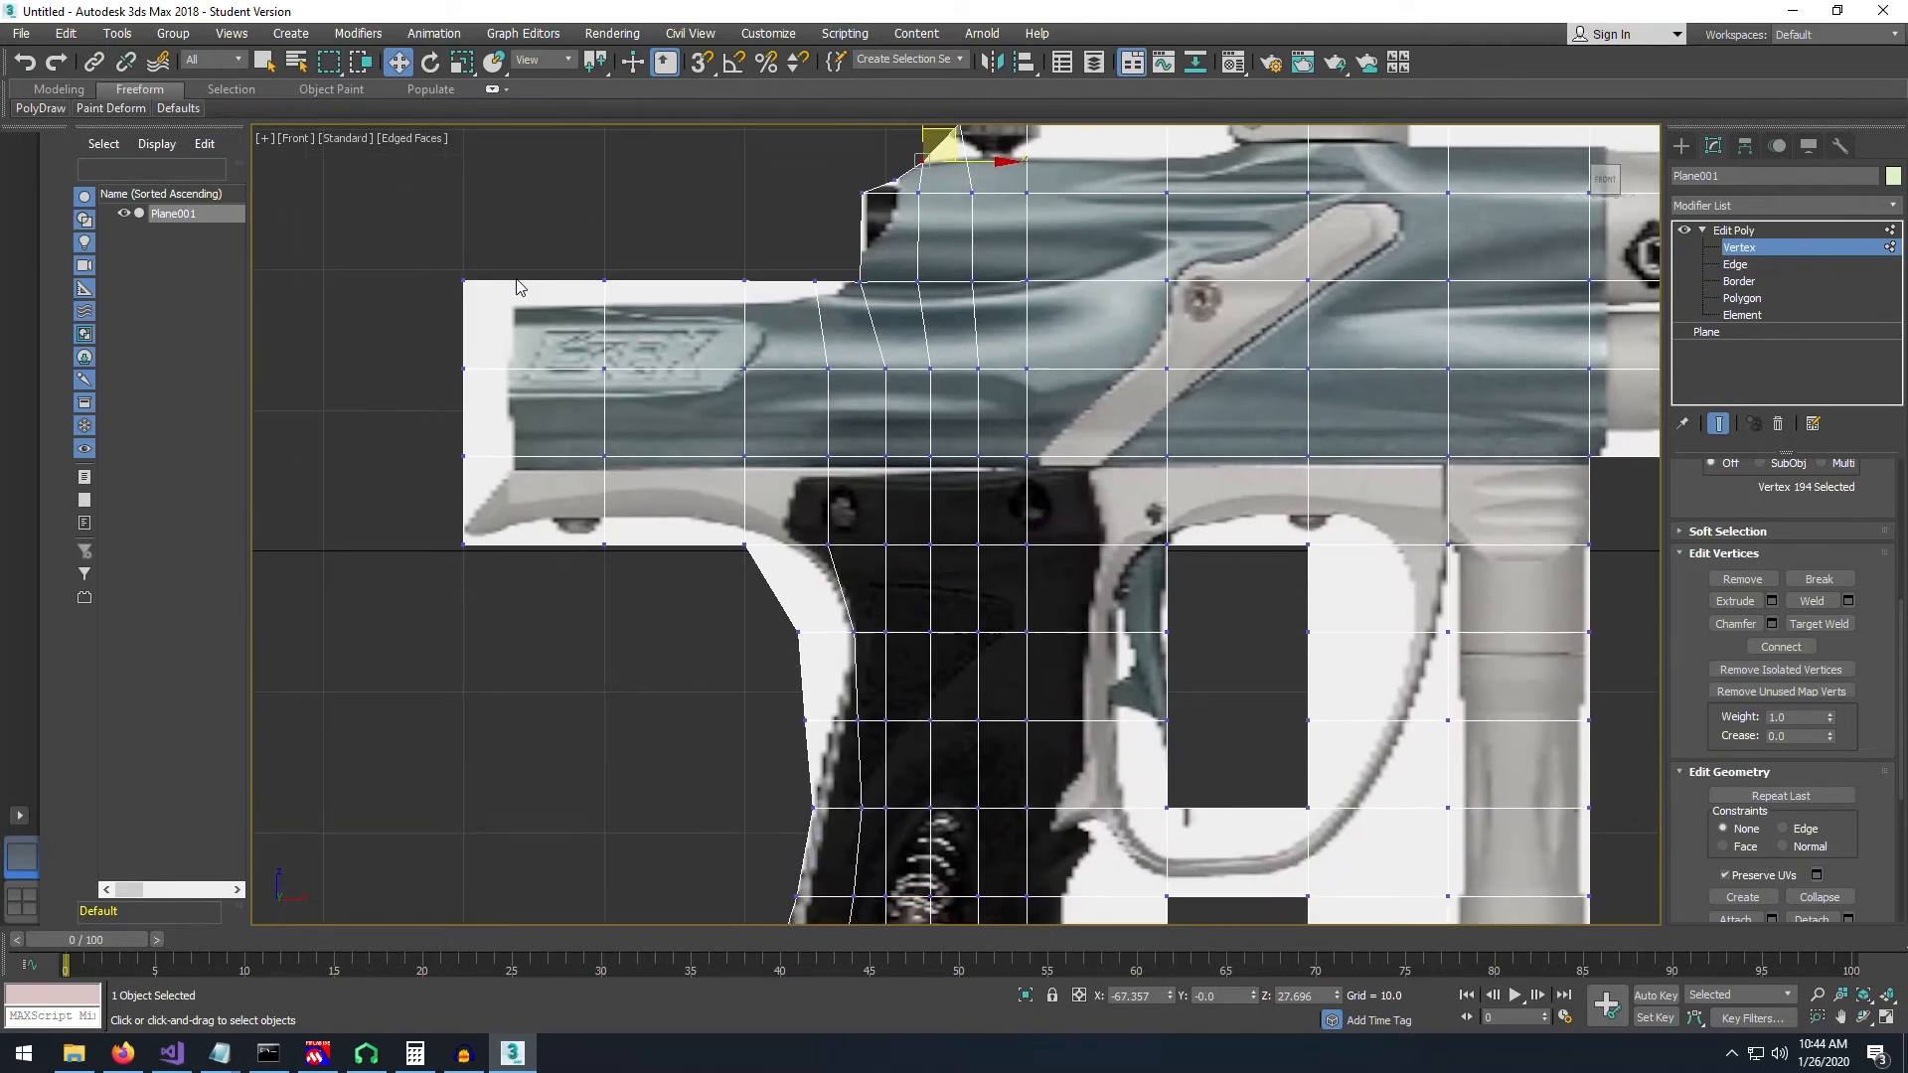
scroll(1029, 392, down, 3)
middle_drag(1221, 418, 816, 443)
scroll(988, 456, down, 2)
middle_drag(987, 456, 847, 443)
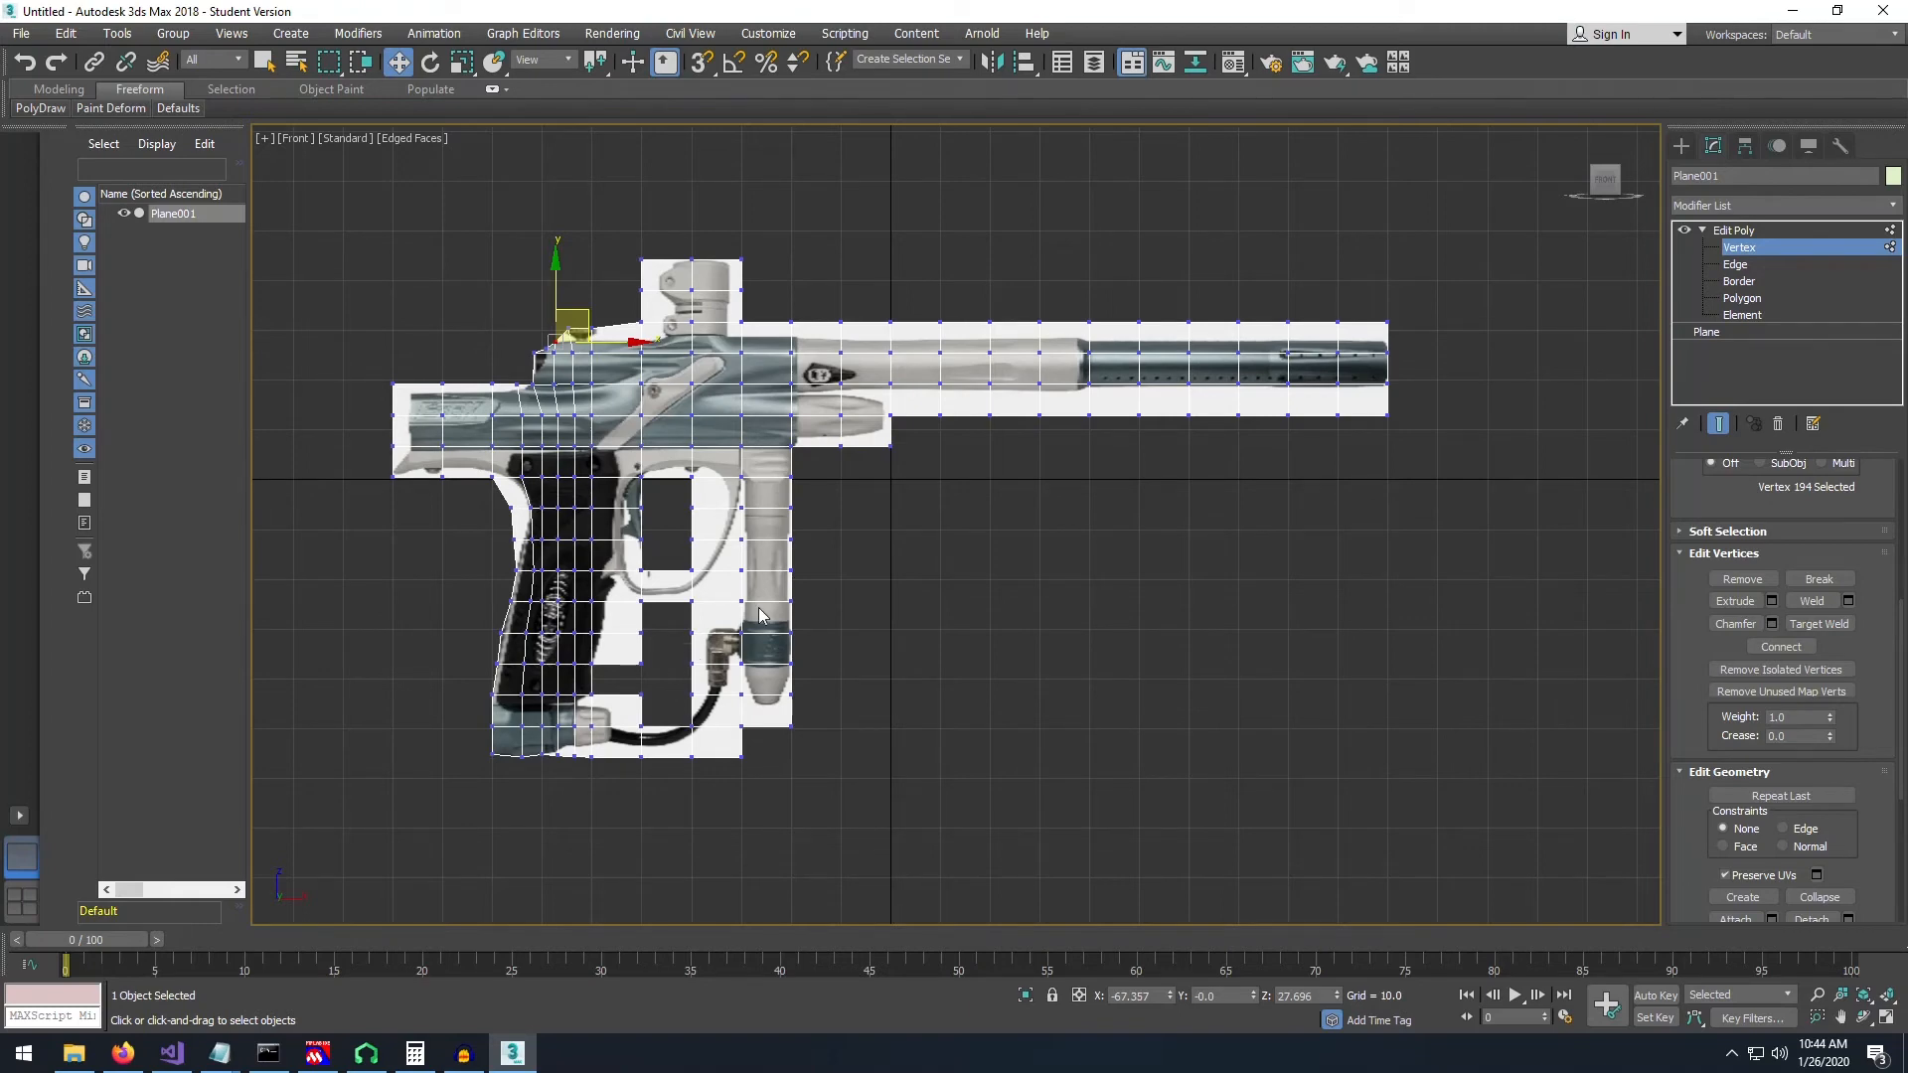
scroll(946, 622, up, 2)
scroll(885, 572, down, 2)
middle_drag(886, 572, 1116, 632)
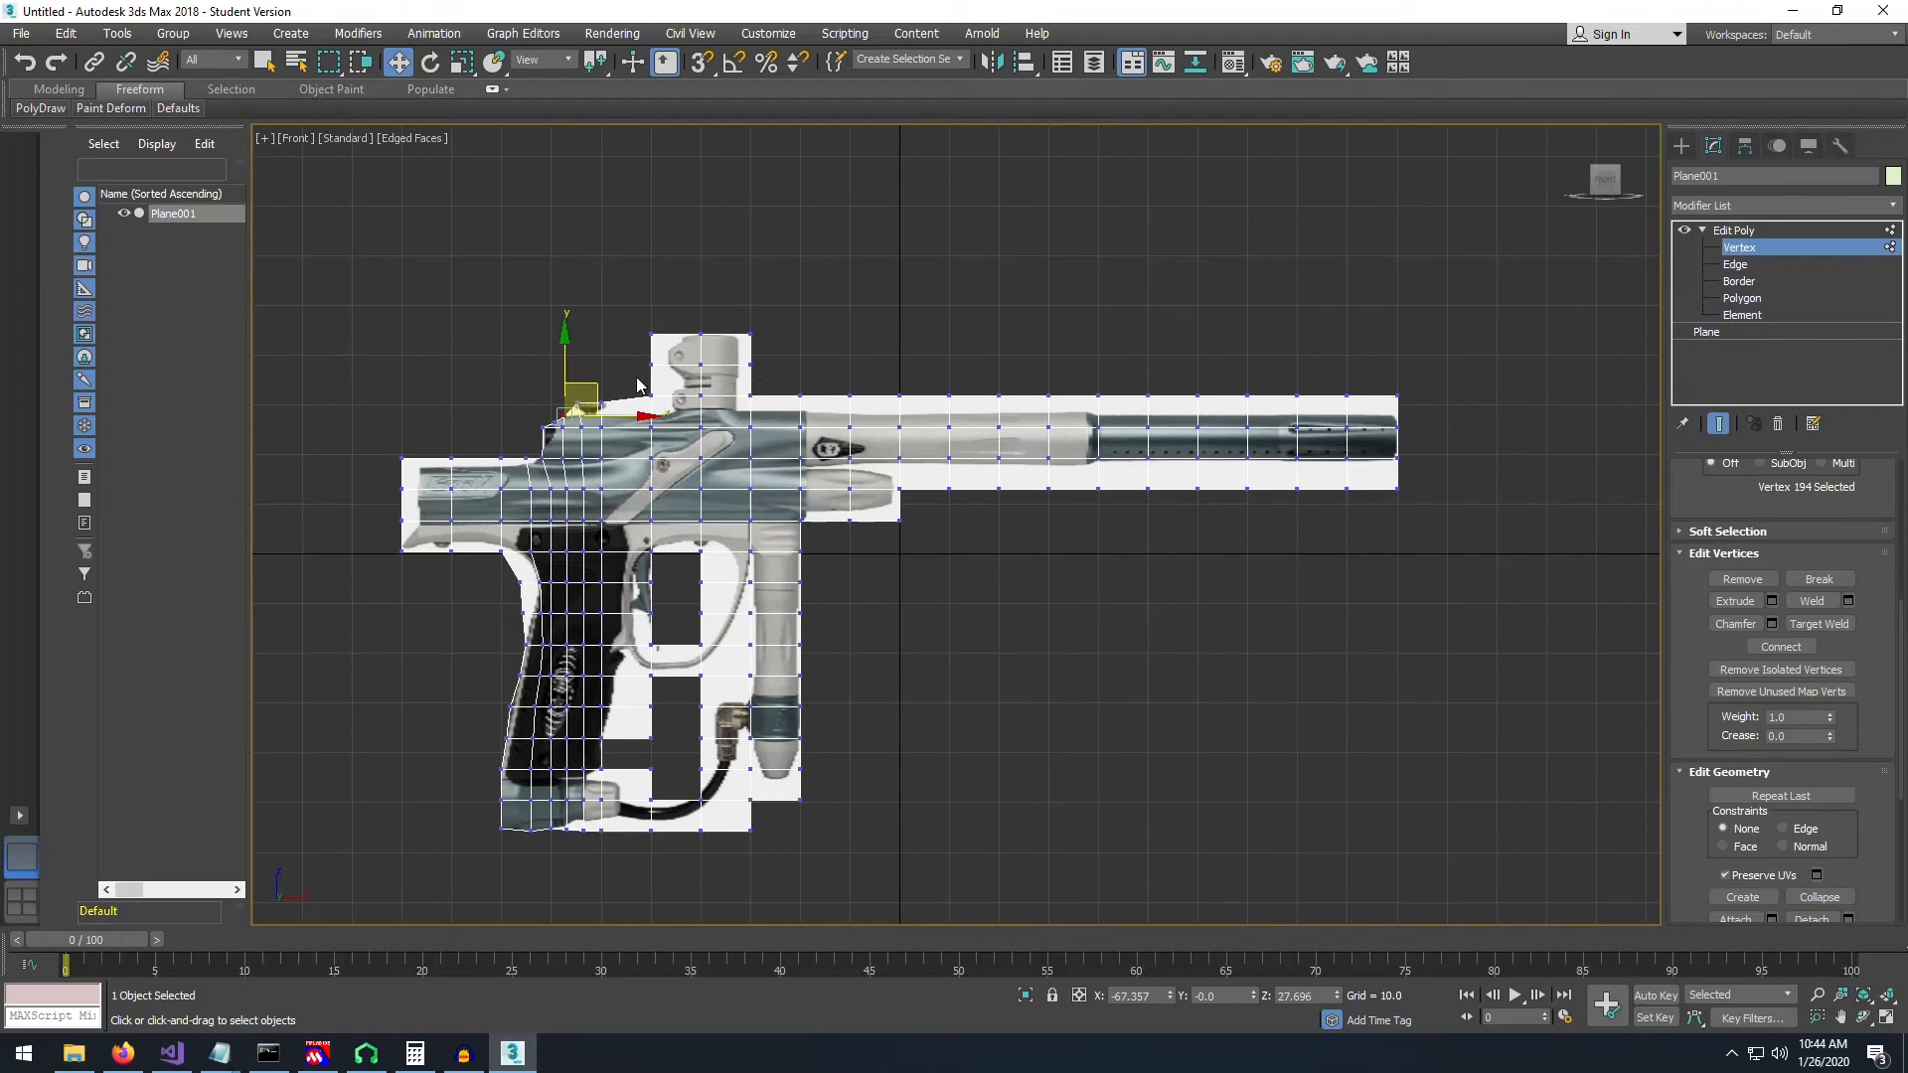
- Lower the row of vertices along the receiver and barrel's upper edge, from X -50 to X 100, by about 3.3 units
drag(630, 375, 1465, 413)
scroll(1142, 437, up, 3)
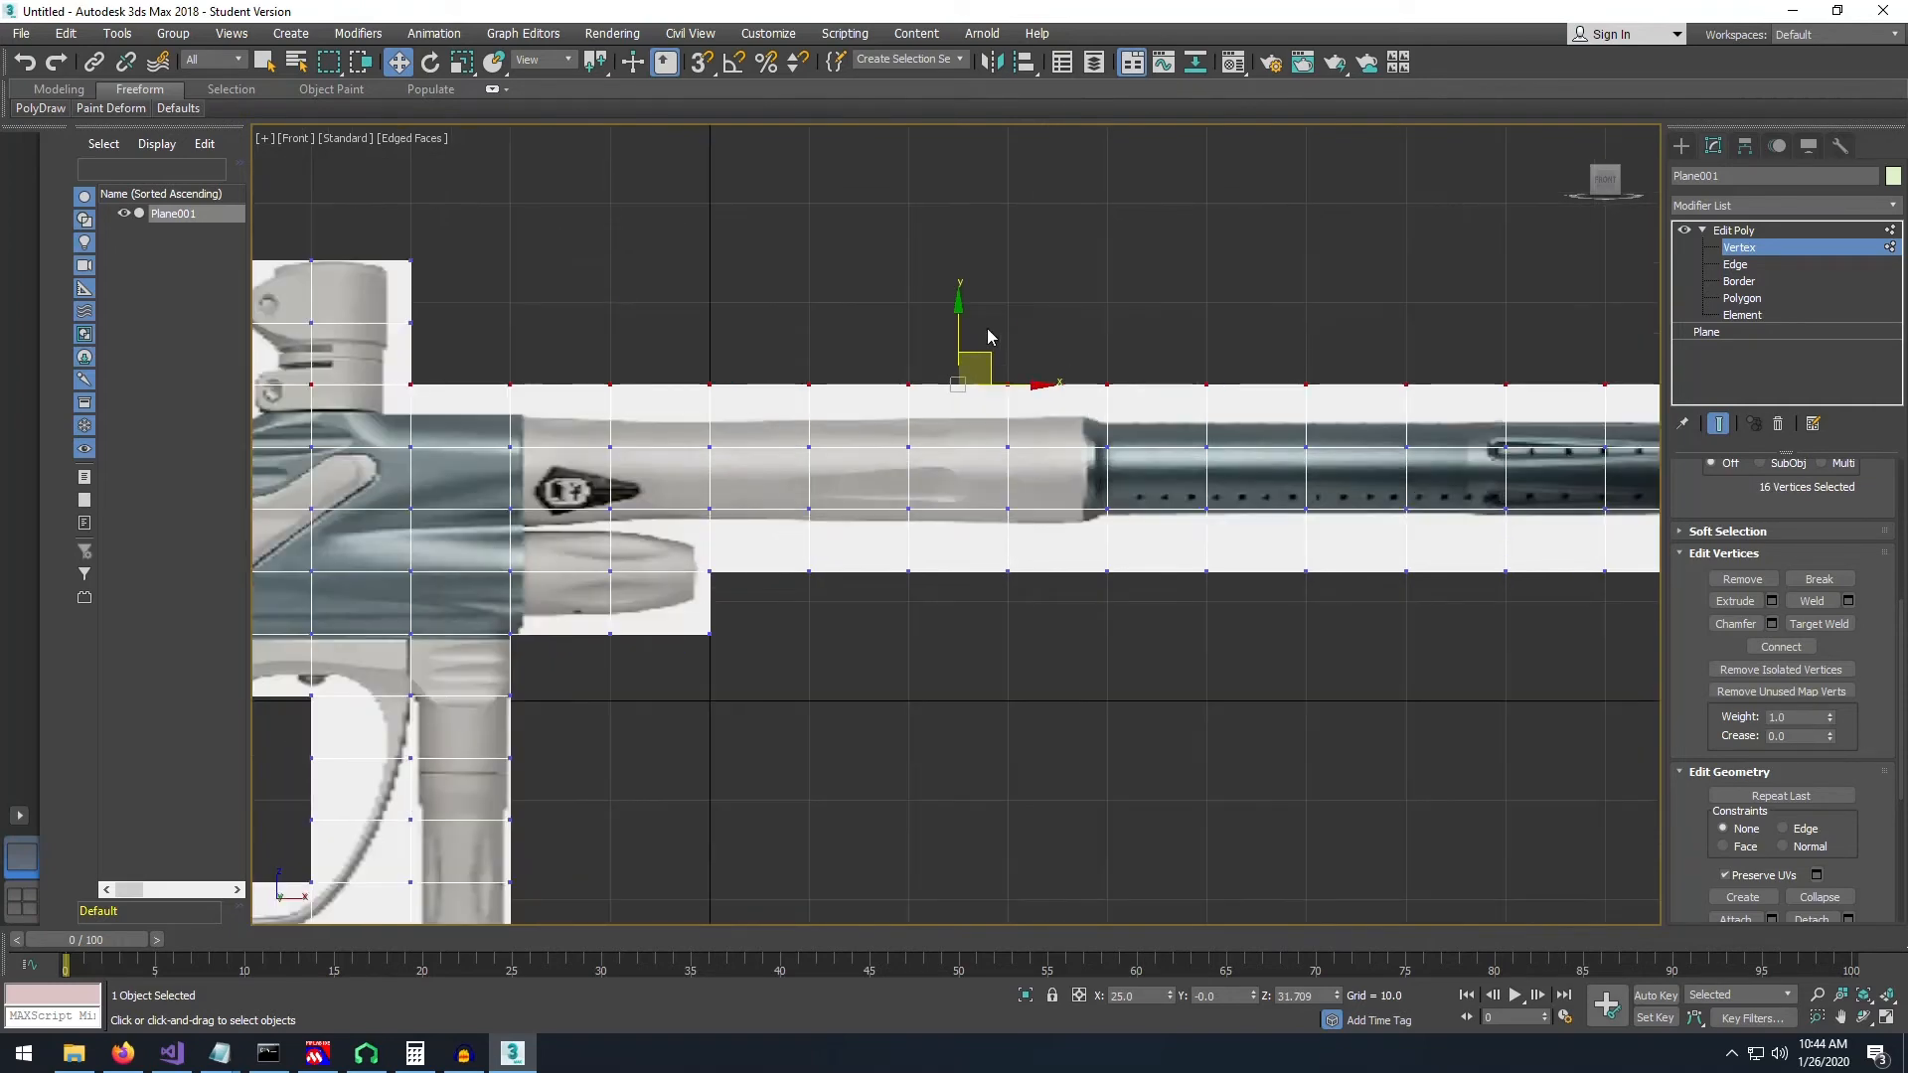
scroll(1142, 437, down, 2)
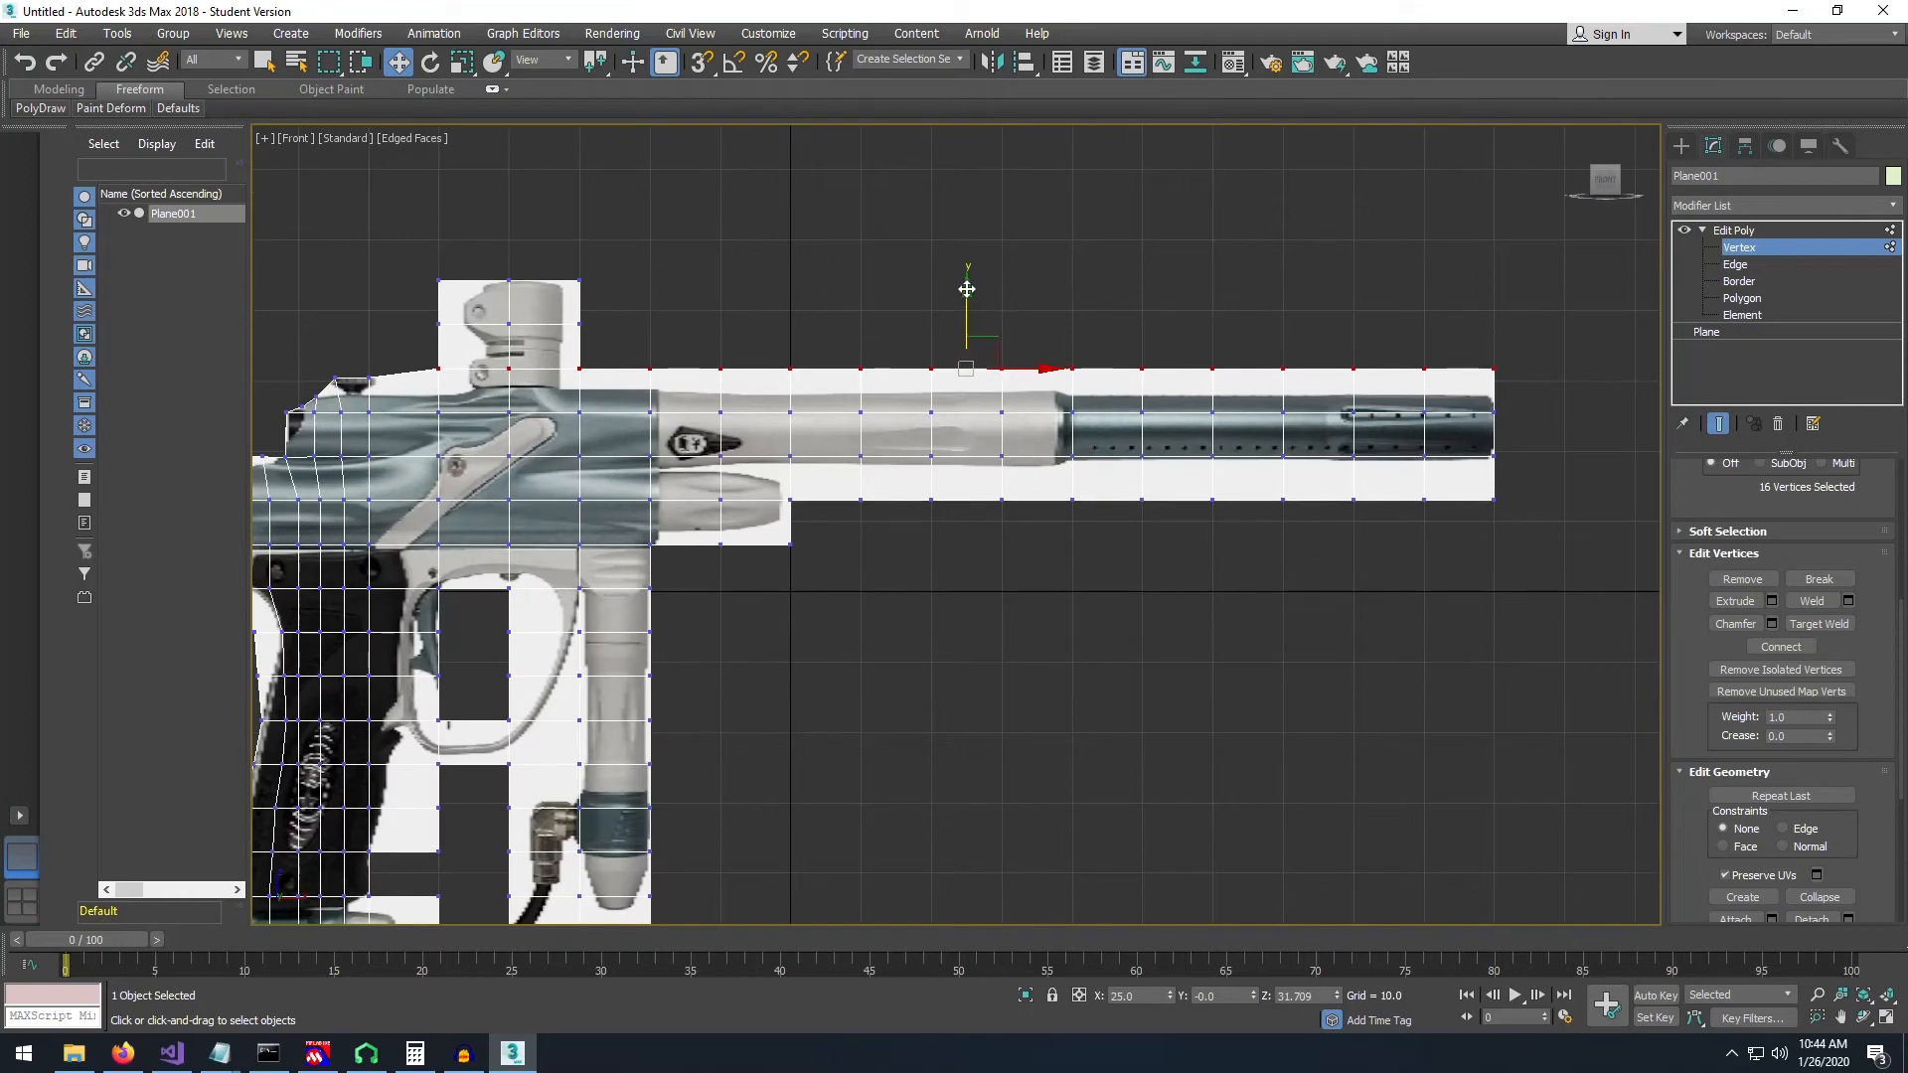
drag(965, 282, 965, 314)
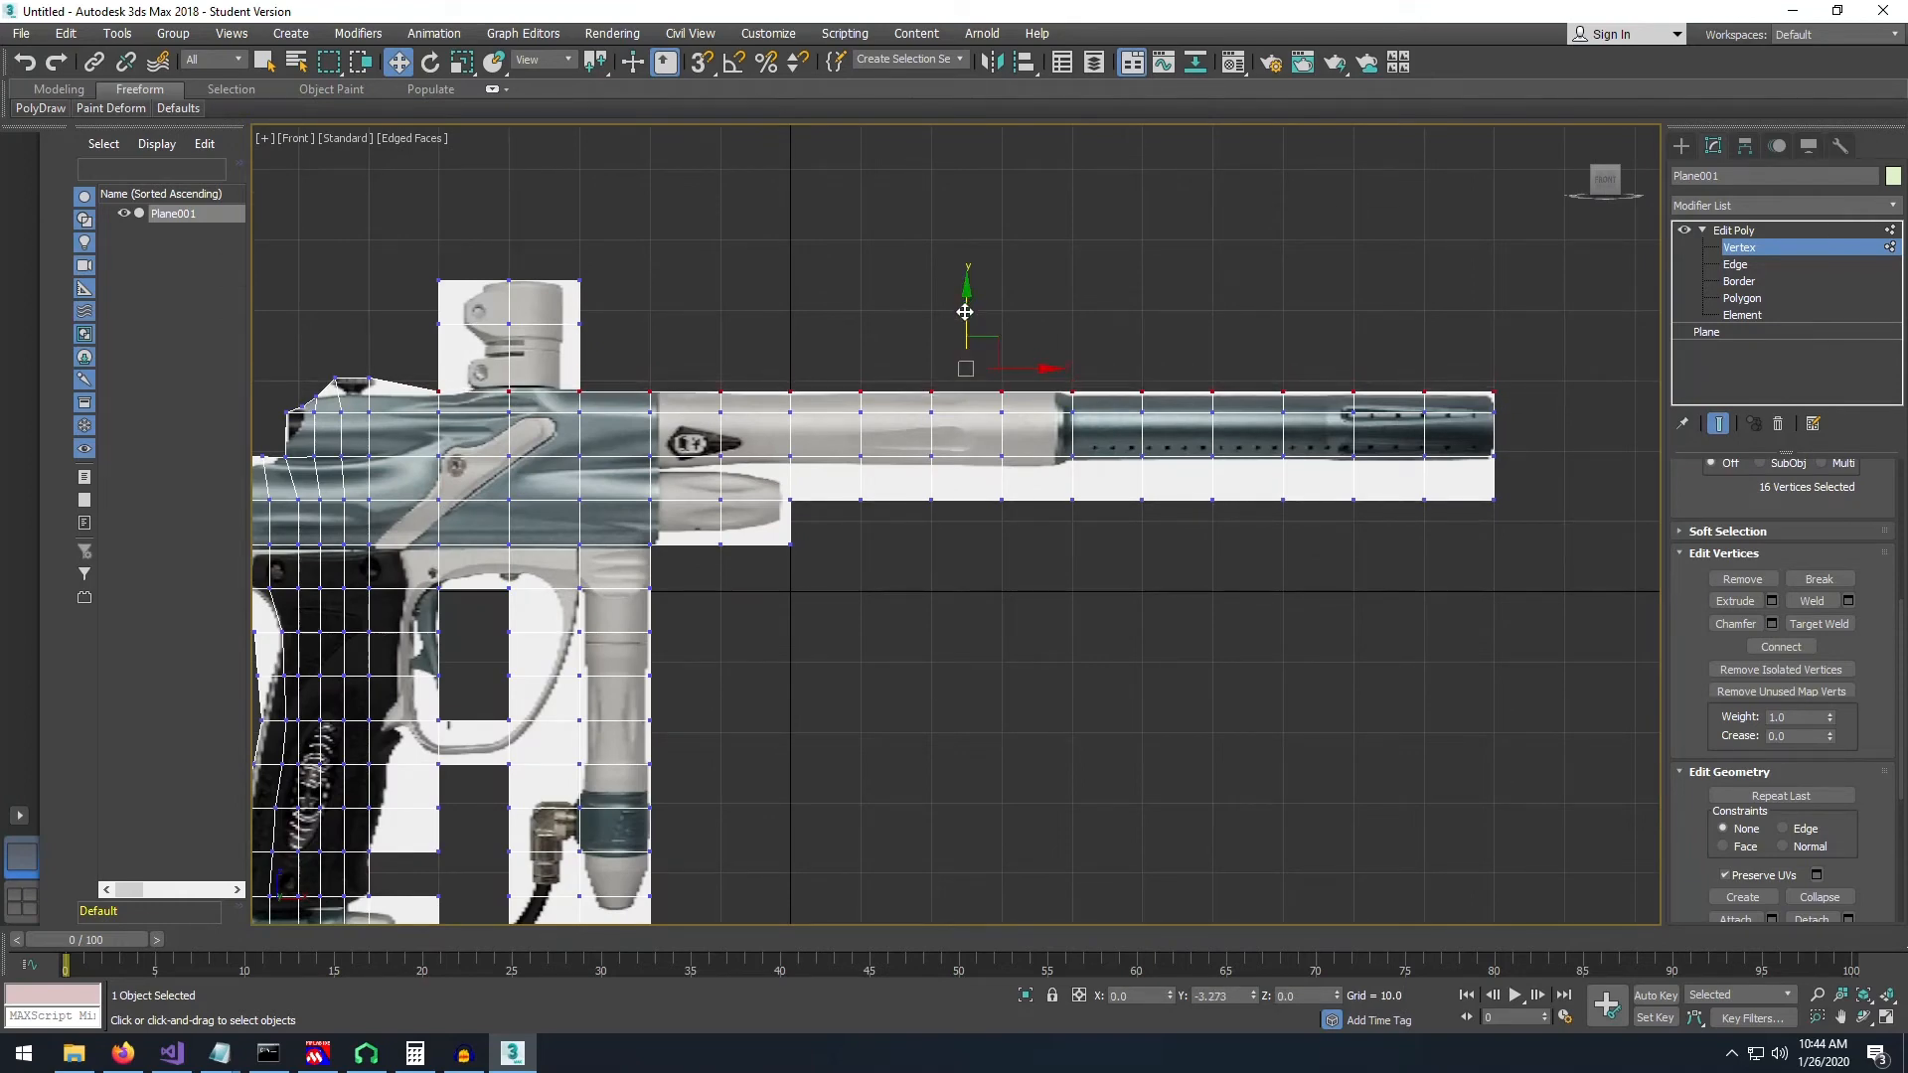
click(871, 537)
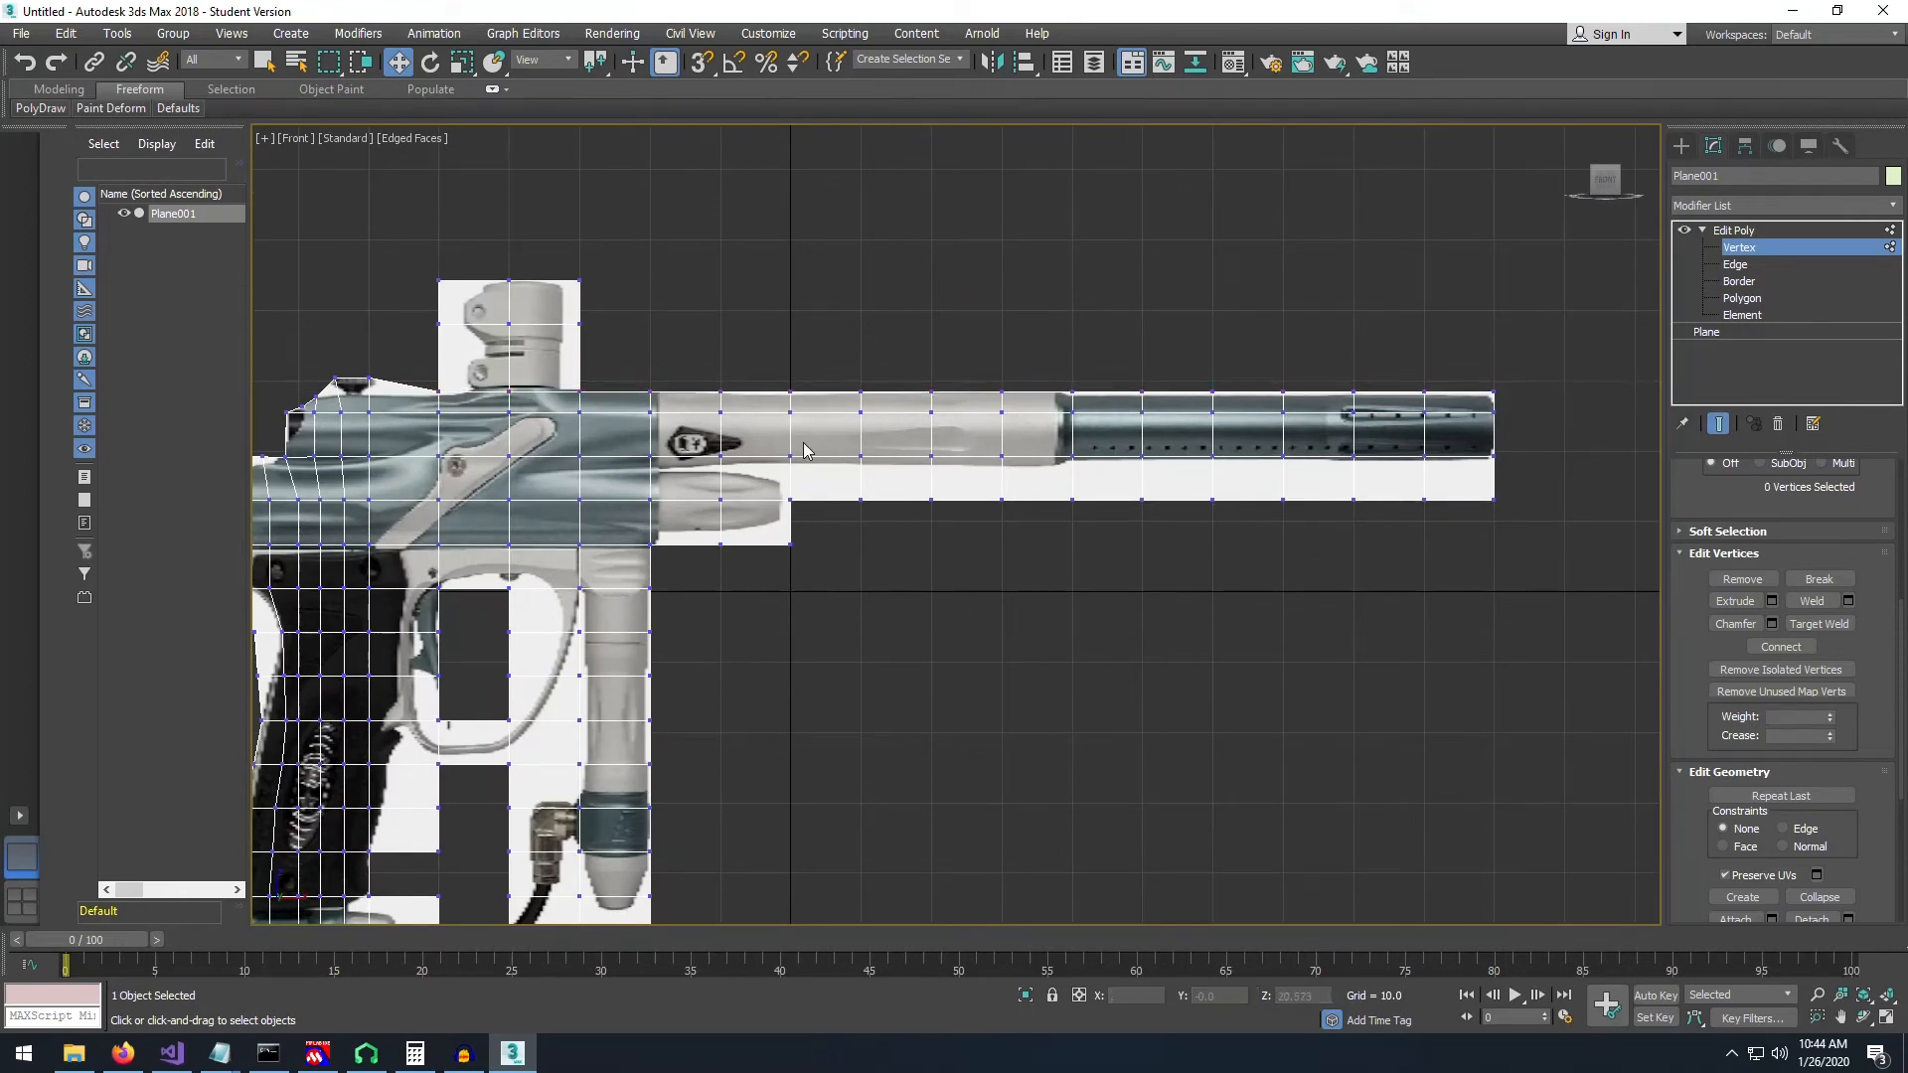
middle_drag(430, 415, 509, 395)
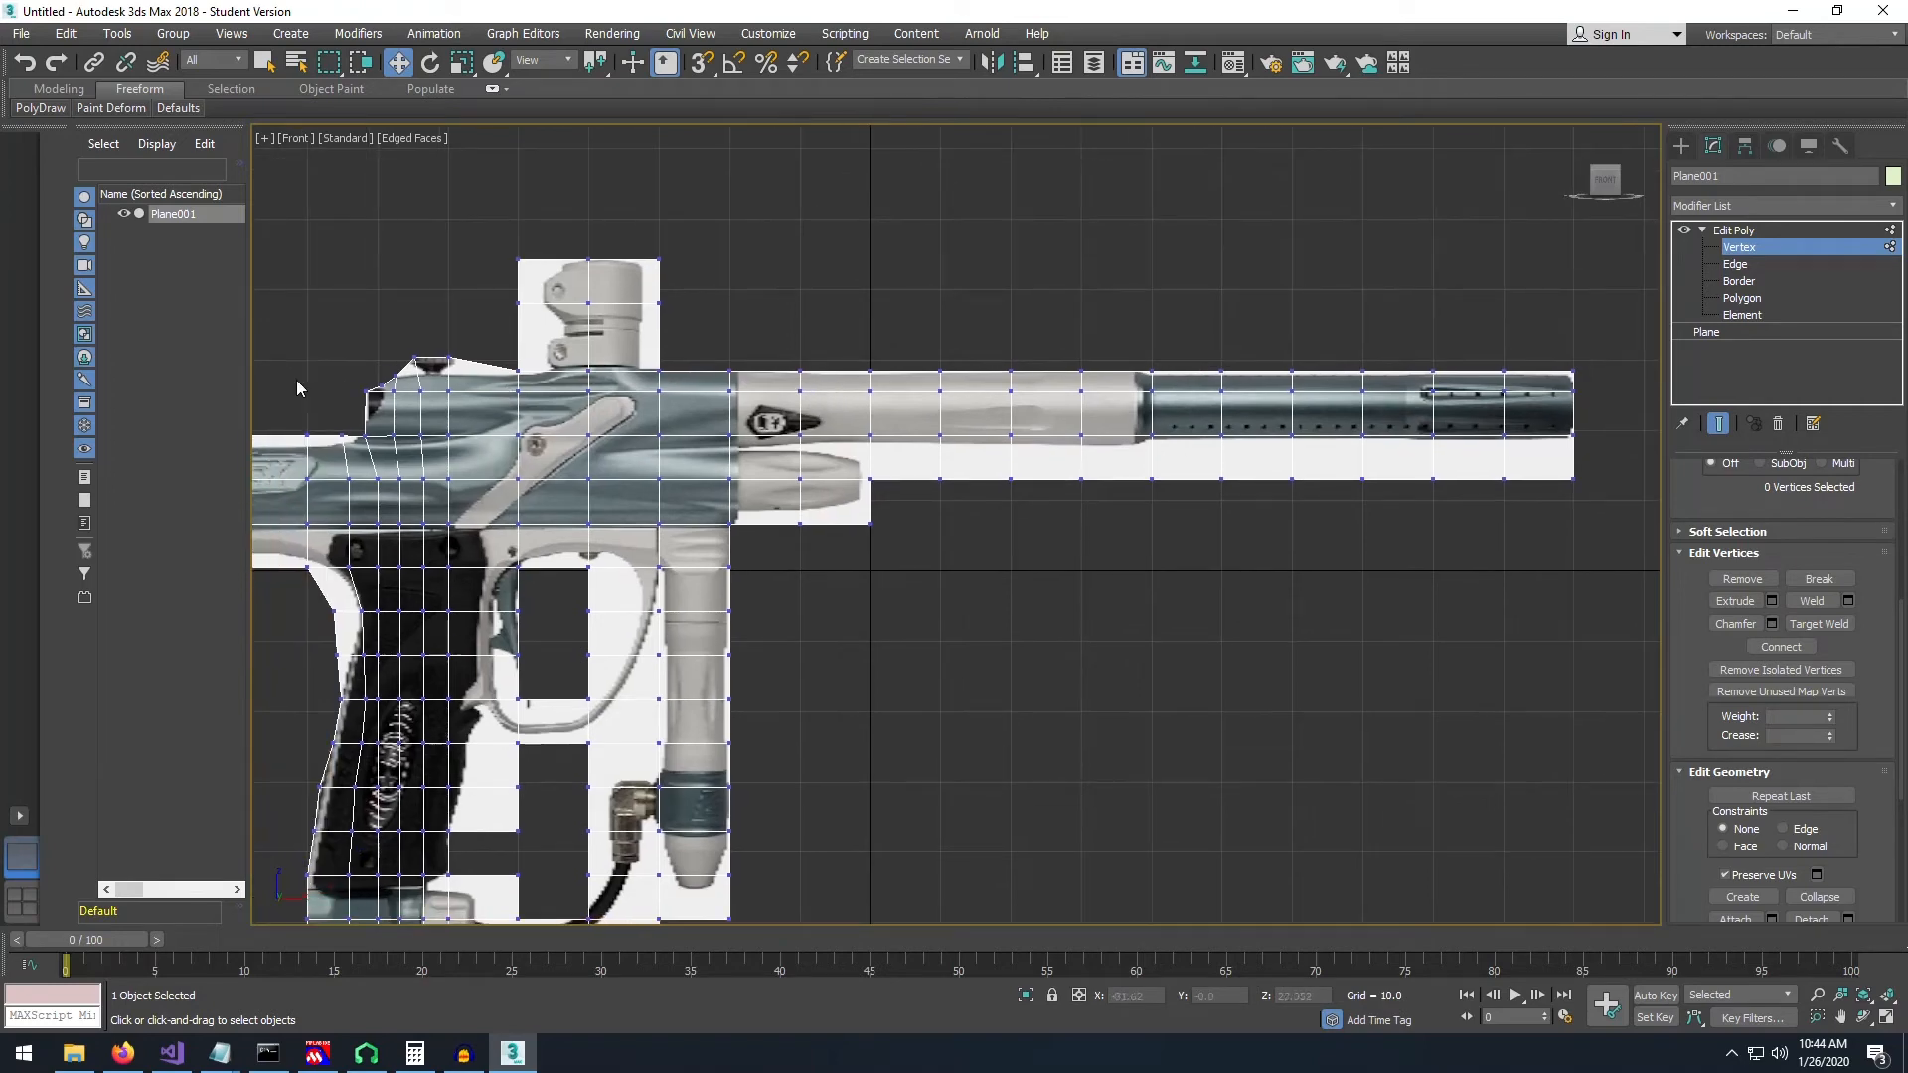
drag(336, 378, 1600, 450)
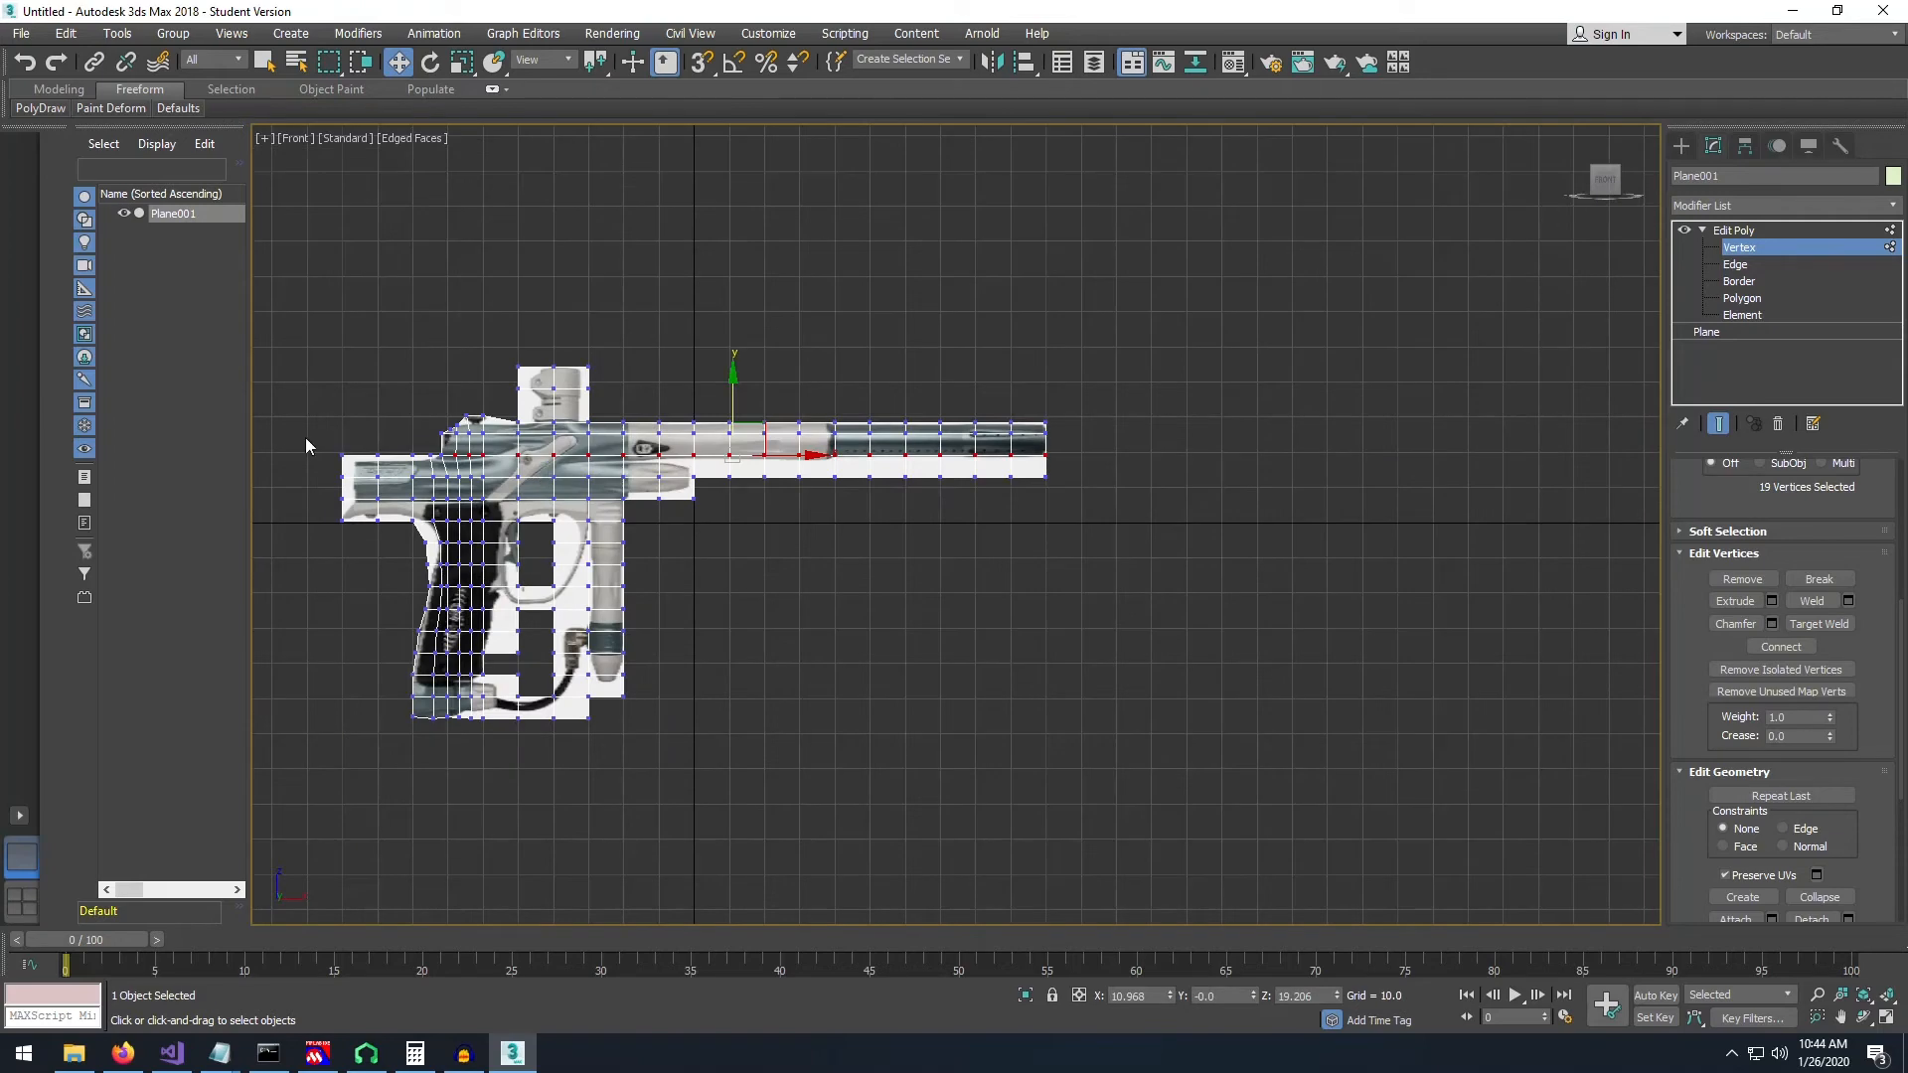
scroll(775, 481, up, 5)
scroll(1094, 528, down, 4)
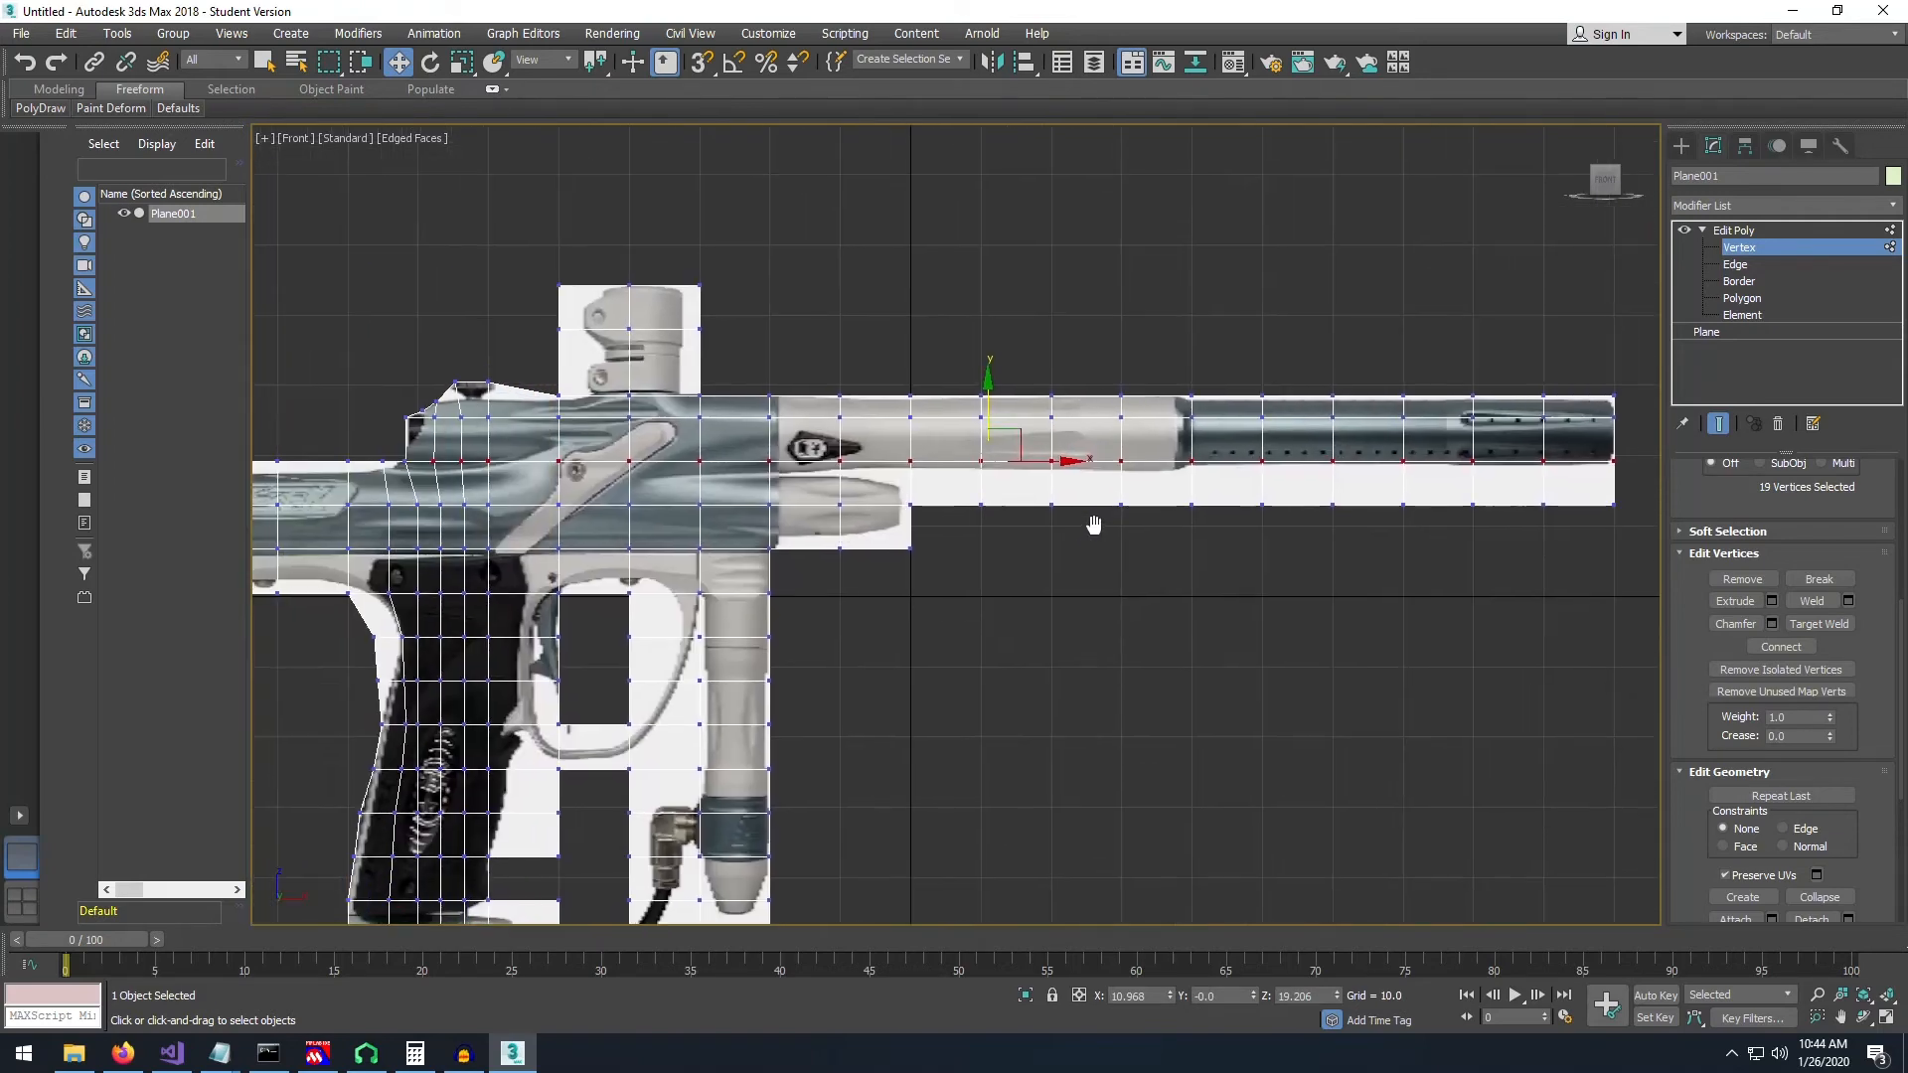
- Connect the vertical edges in the upper row across the receiver and barrel with a single horizontal edge line
click(1736, 265)
drag(1487, 466, 678, 449)
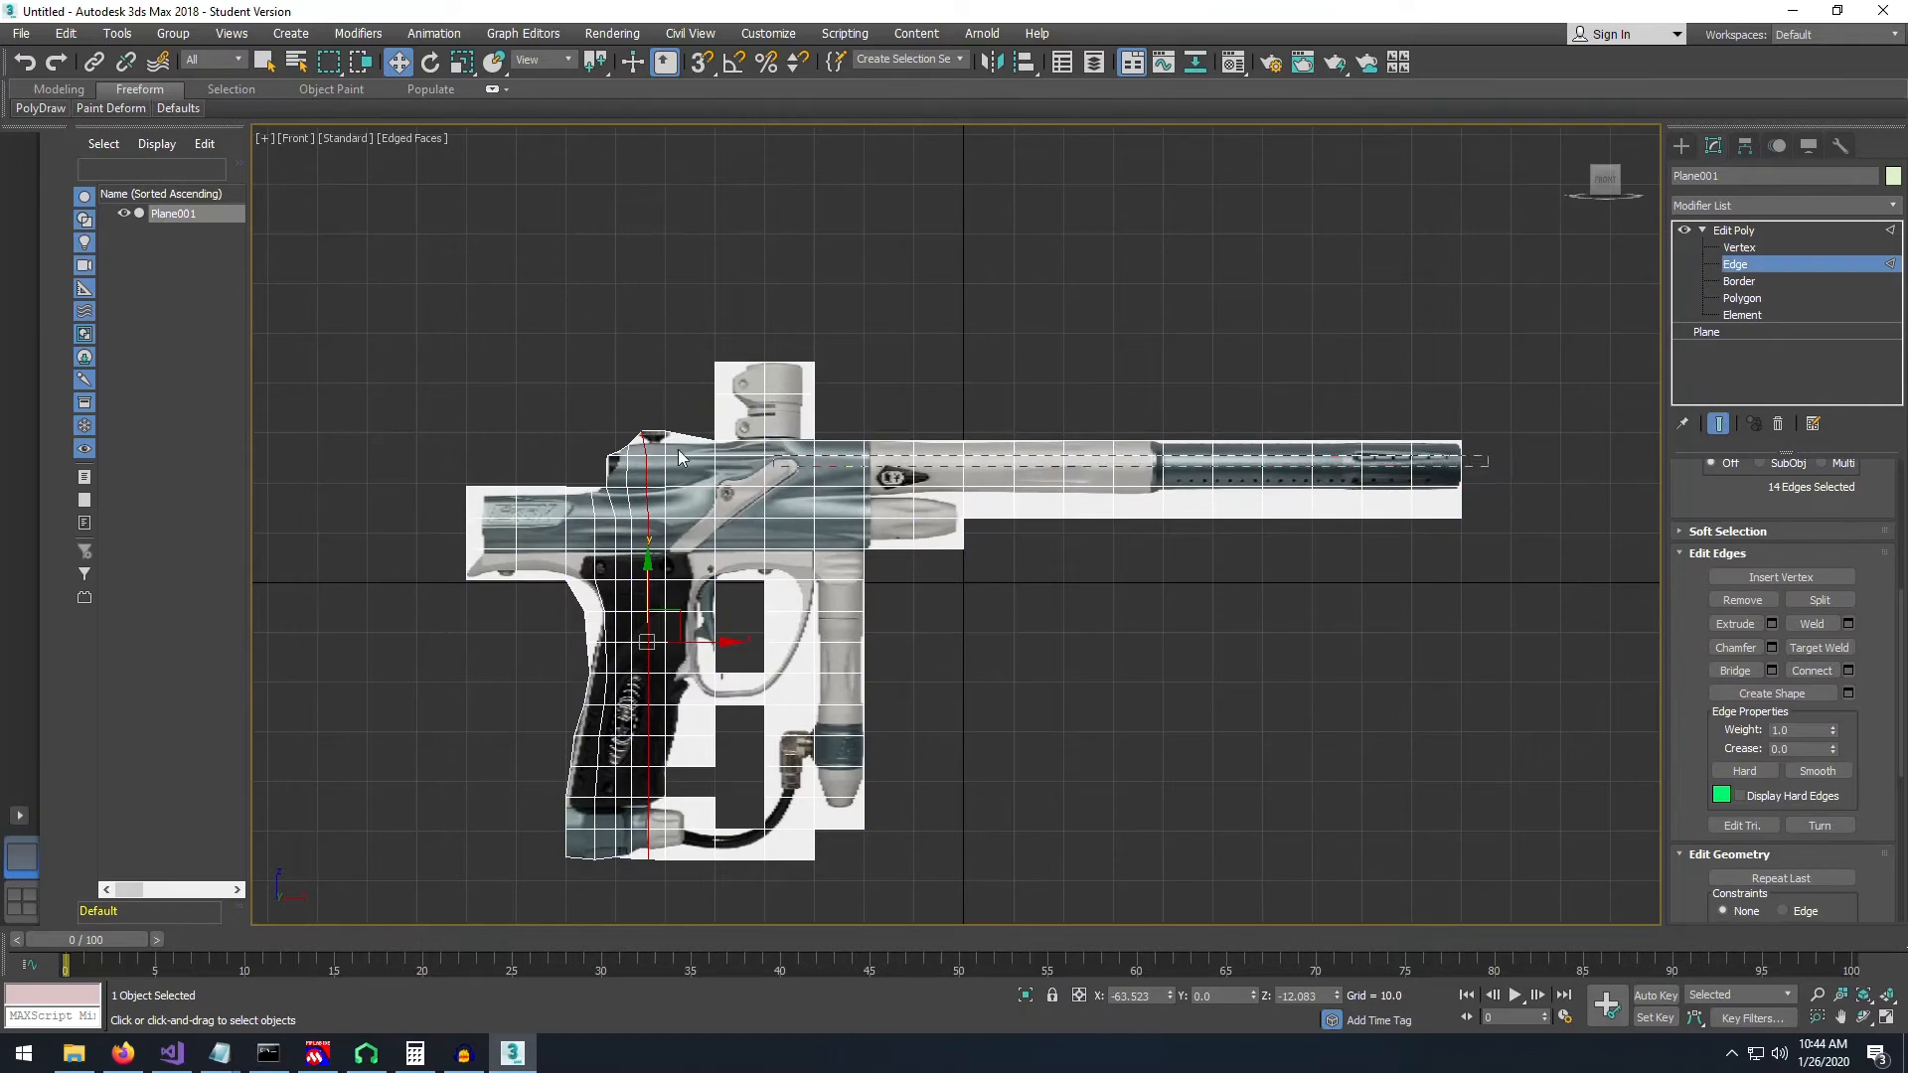
drag(551, 475, 553, 478)
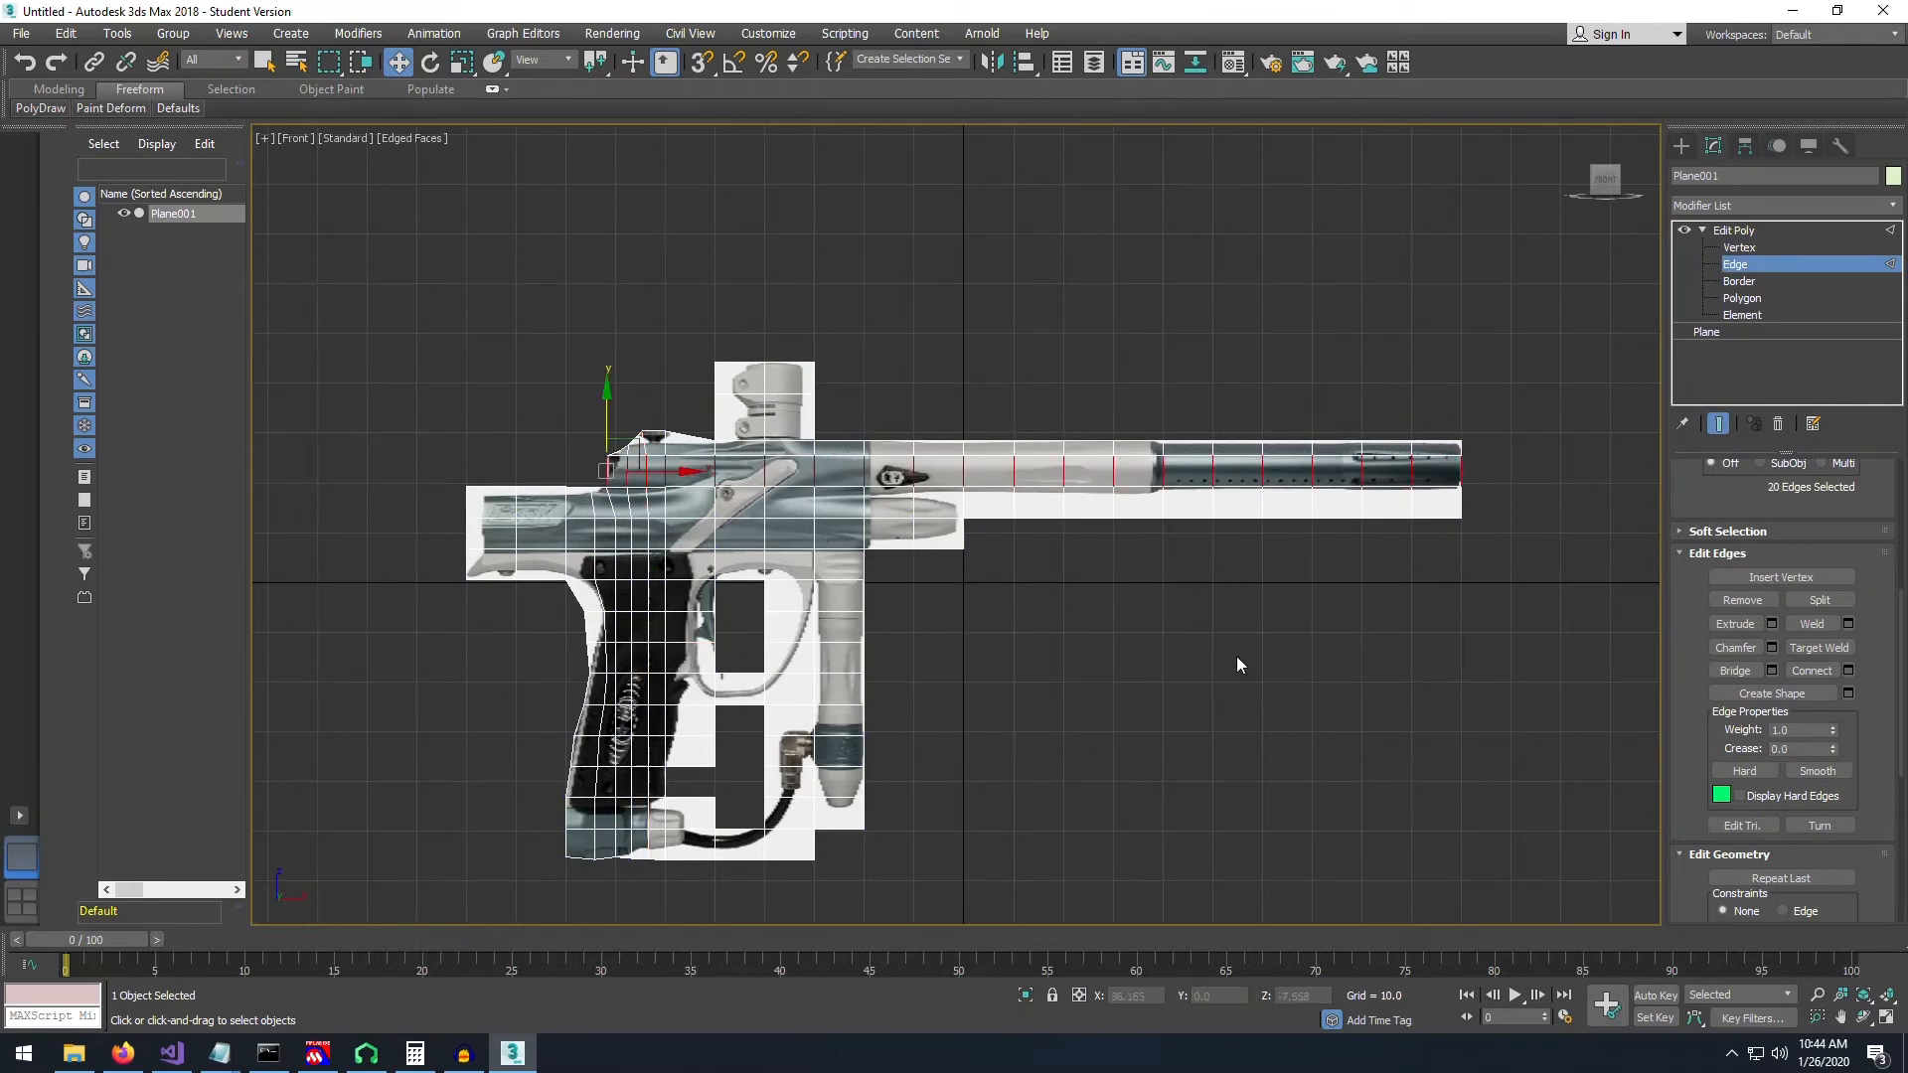
click(1814, 666)
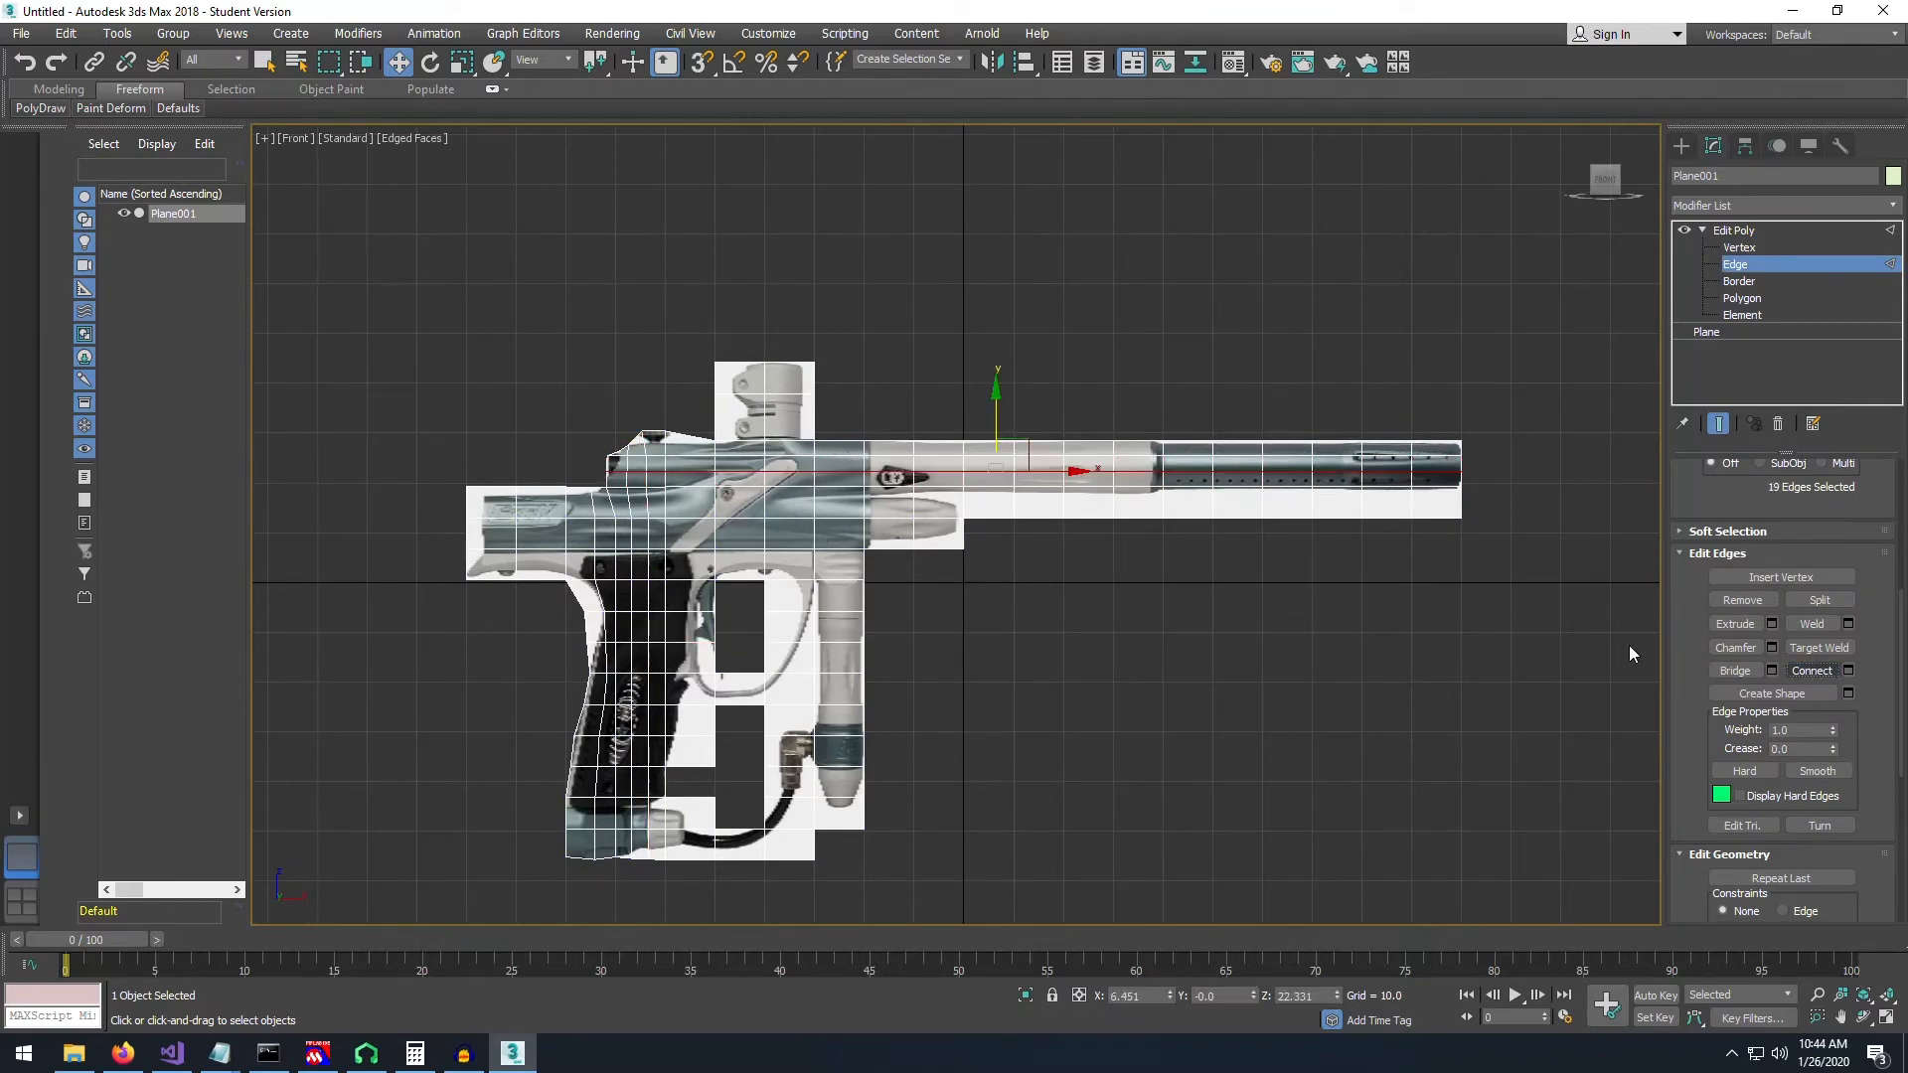
- Delete the row of ten blank polygons directly beneath the barrel, from X 0 to the muzzle
scroll(1218, 657, up, 2)
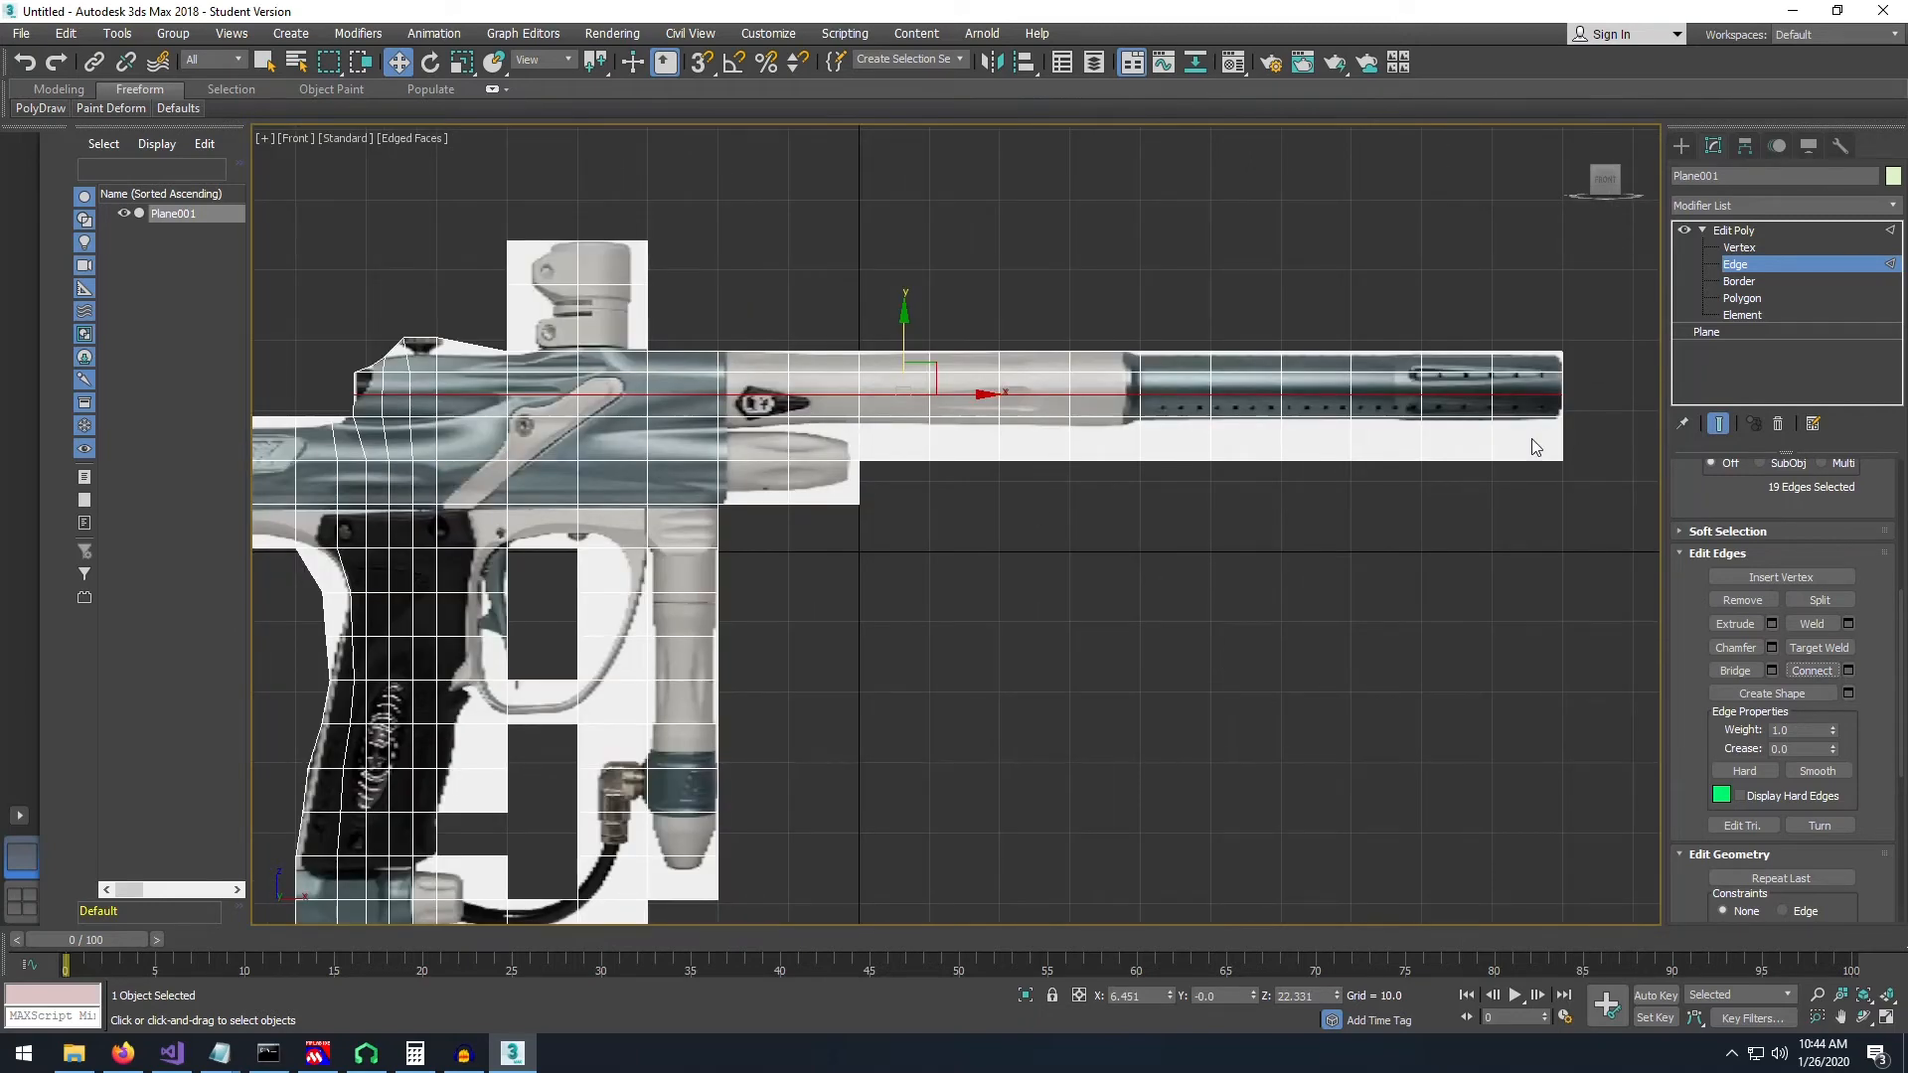
click(1759, 297)
drag(1550, 442, 1445, 446)
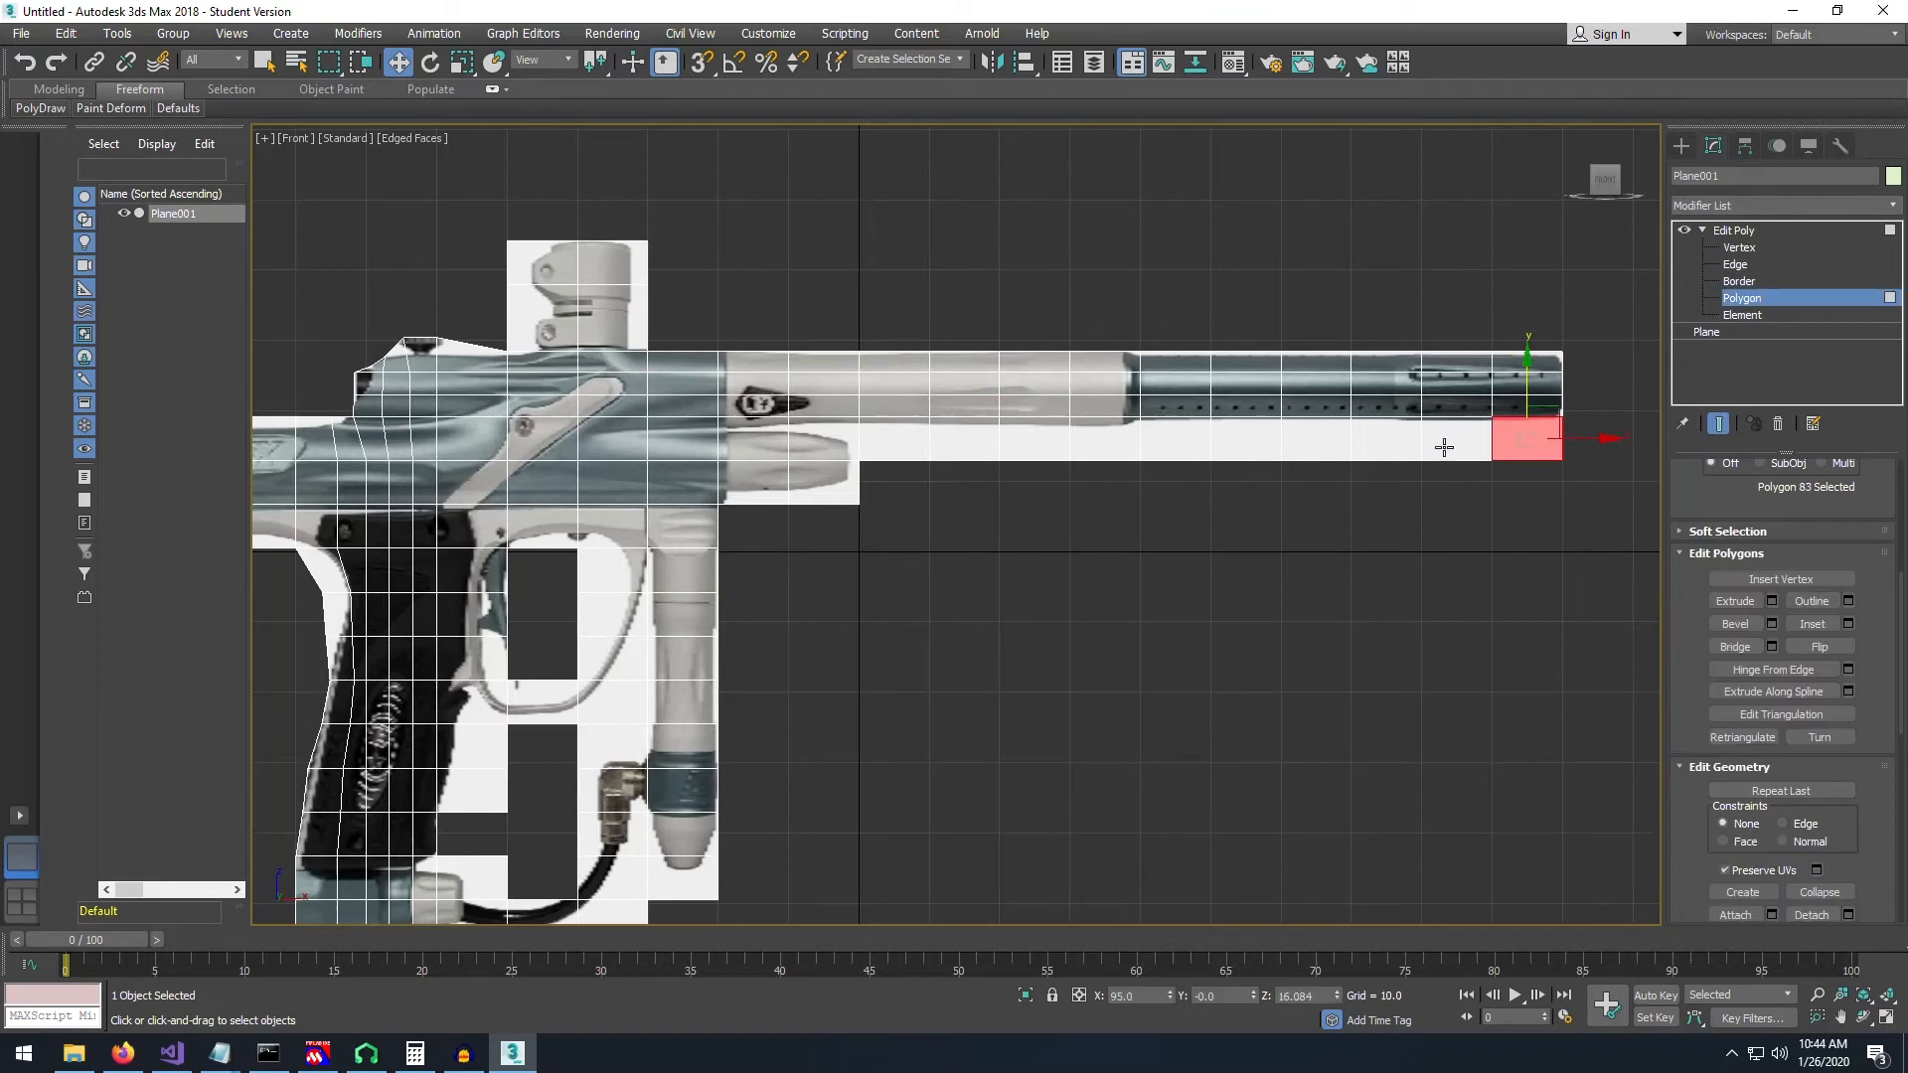
ctrl+click(1369, 448)
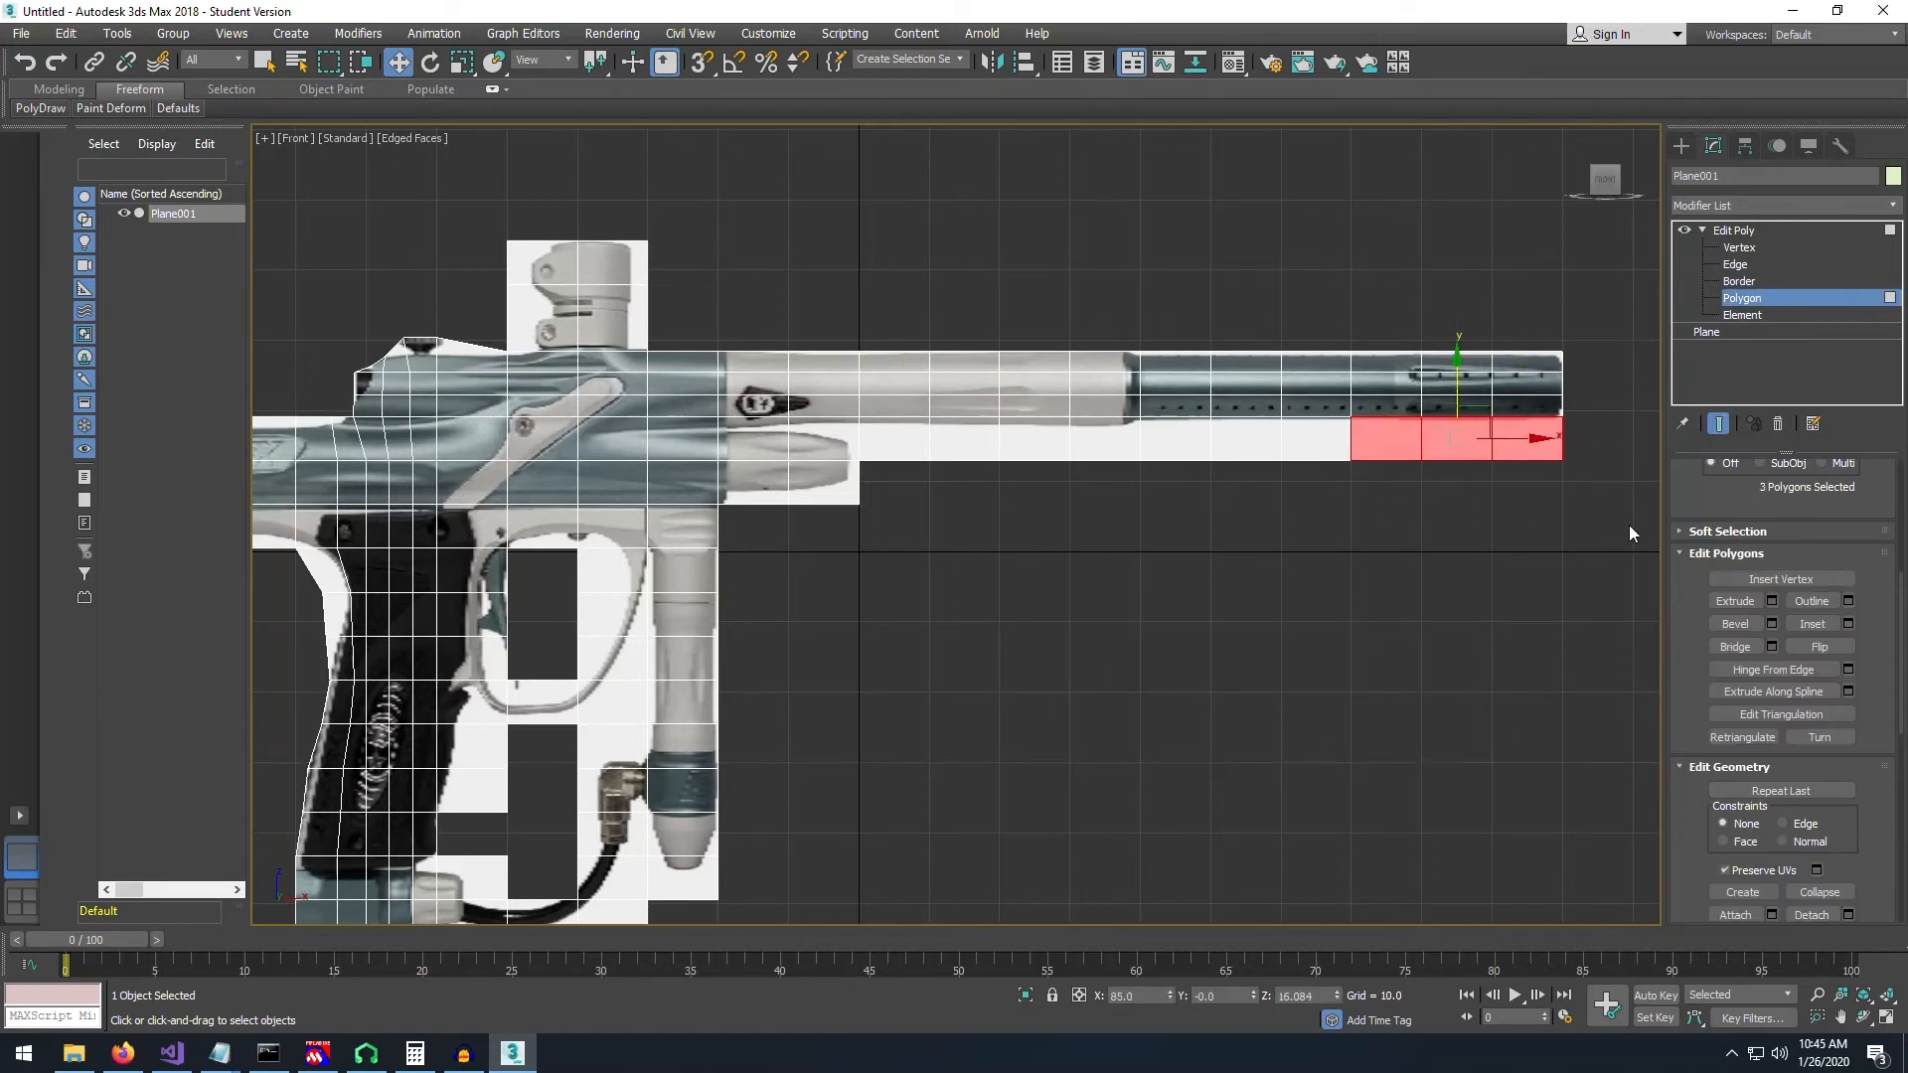
drag(1568, 525, 894, 443)
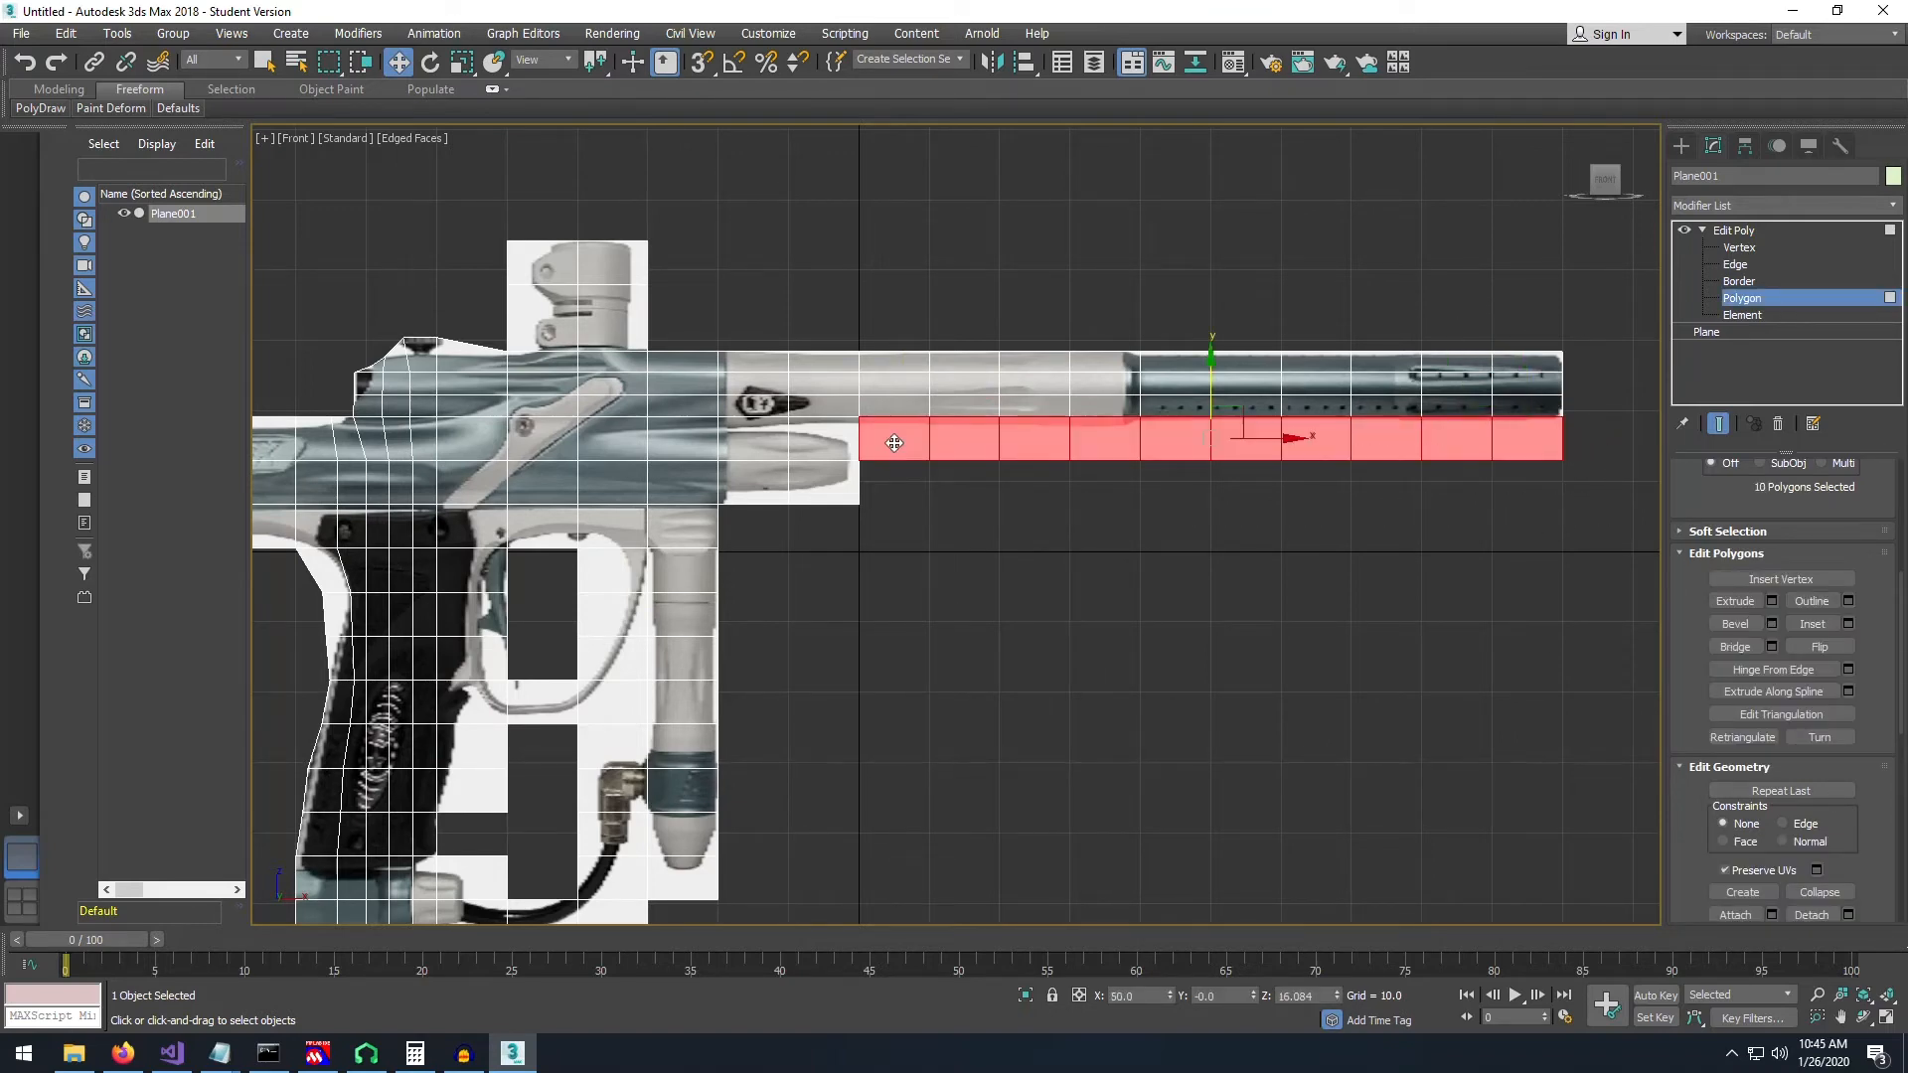
key(Delete)
- Lower the row of eleven vertices along the barrel's bottom edge to about Z 18
scroll(911, 545, up, 2)
middle_drag(911, 545, 876, 587)
click(1739, 248)
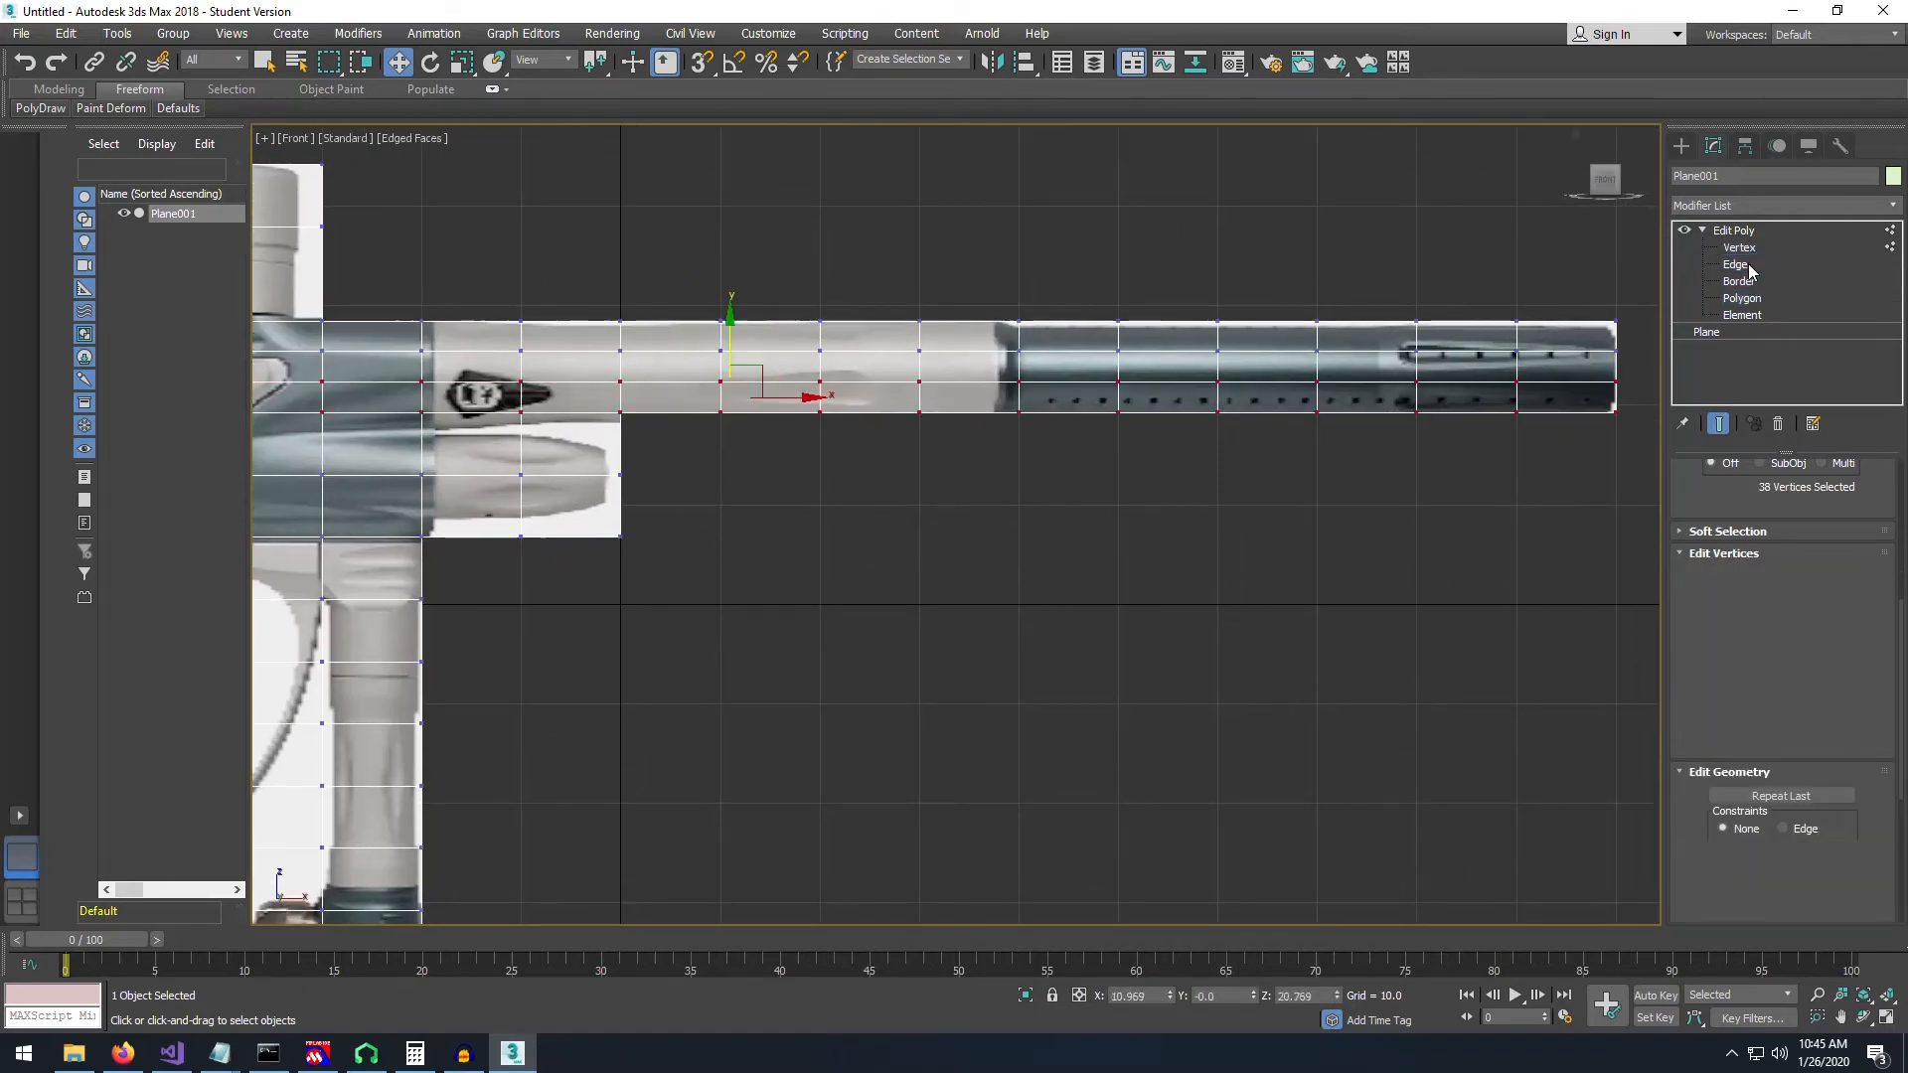
click(1746, 266)
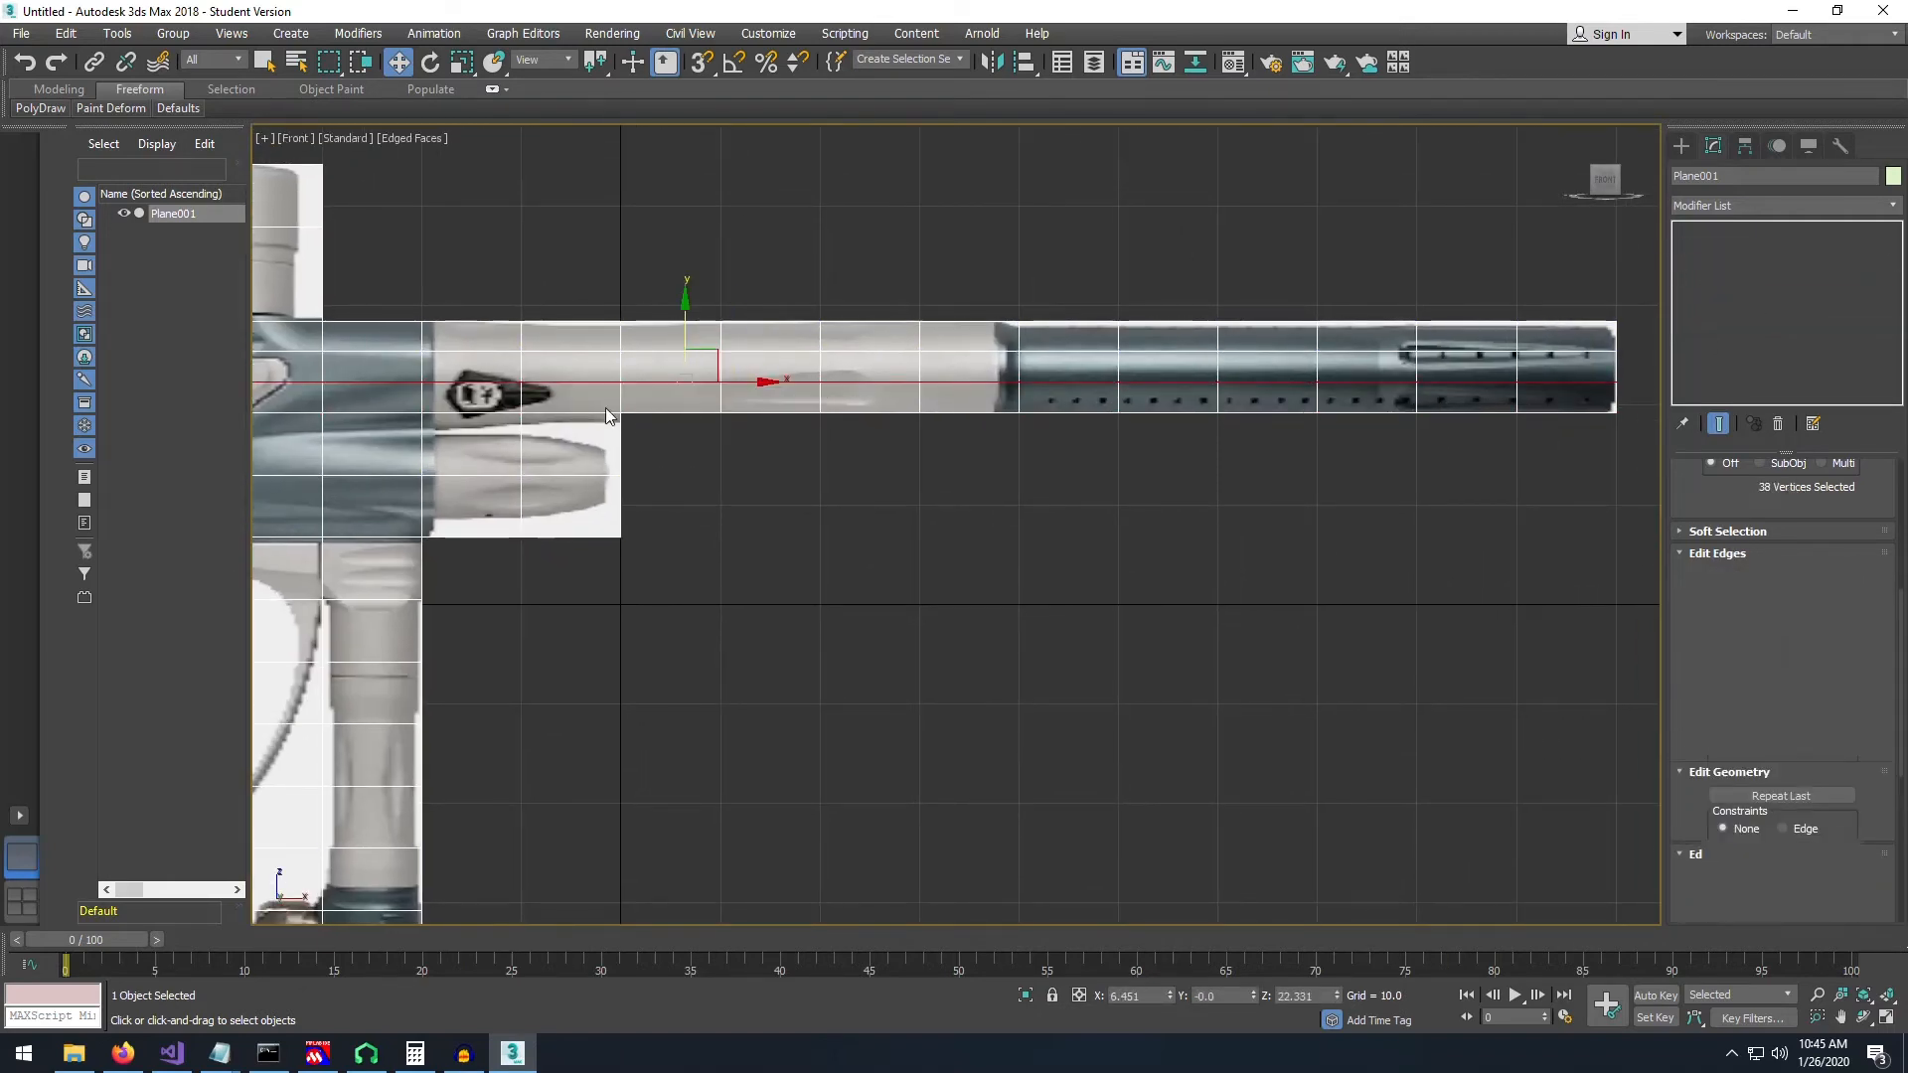
key(1)
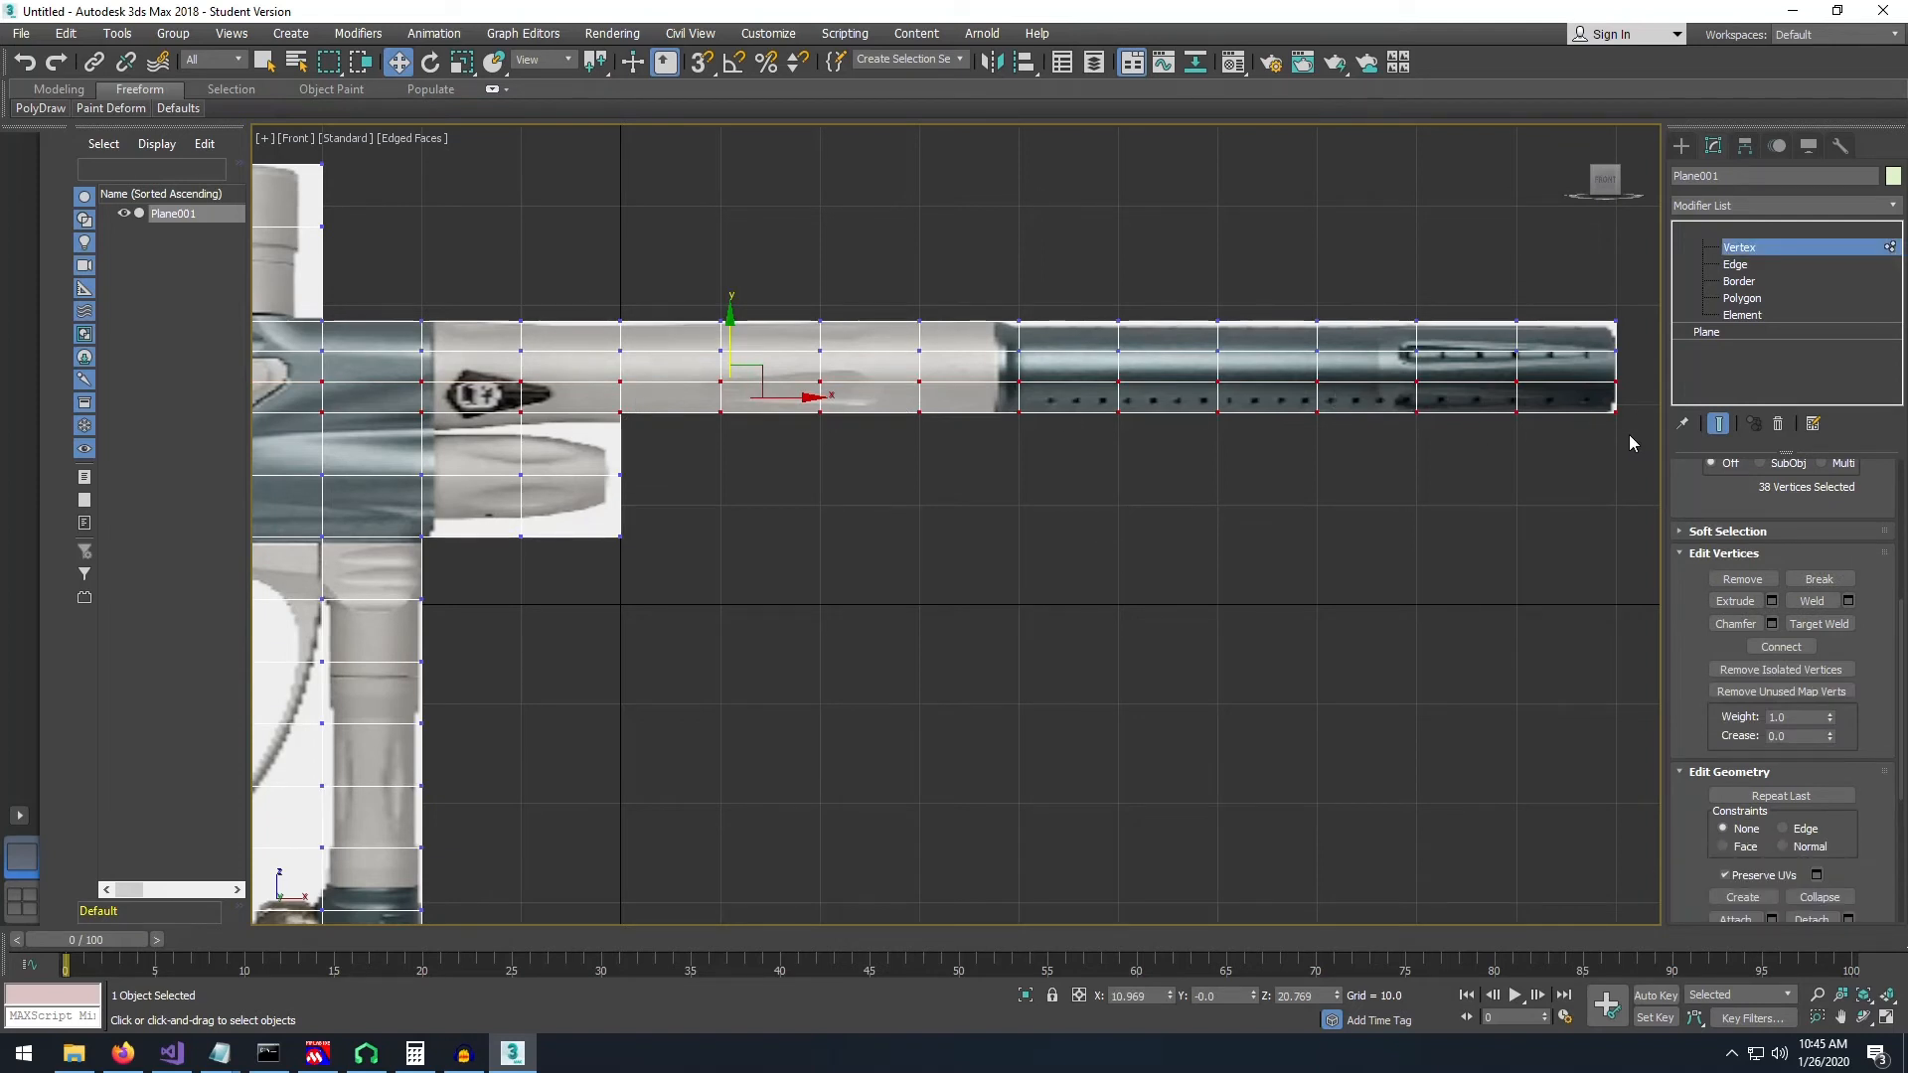
drag(1629, 433, 611, 412)
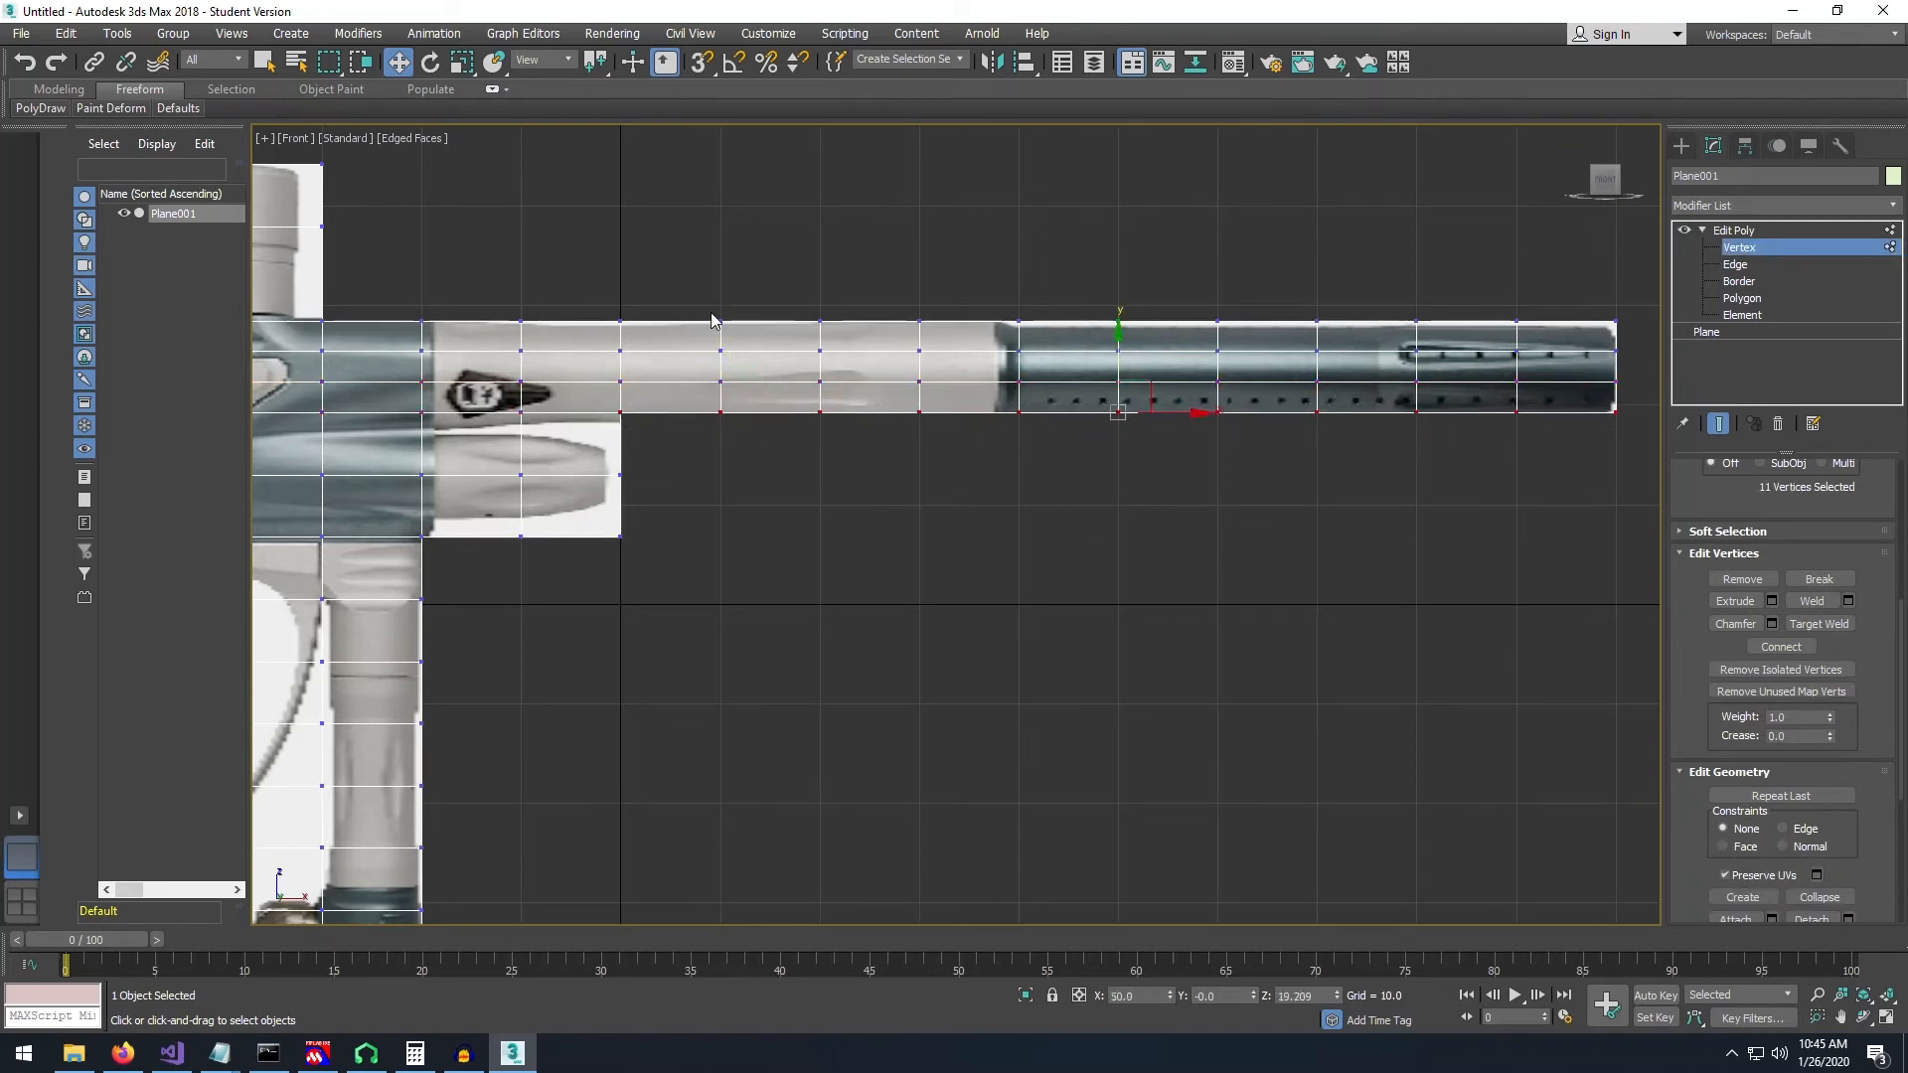
mouse_move(1119, 333)
mouse_down()
mouse_move(1124, 357)
mouse_move(1127, 341)
mouse_up()
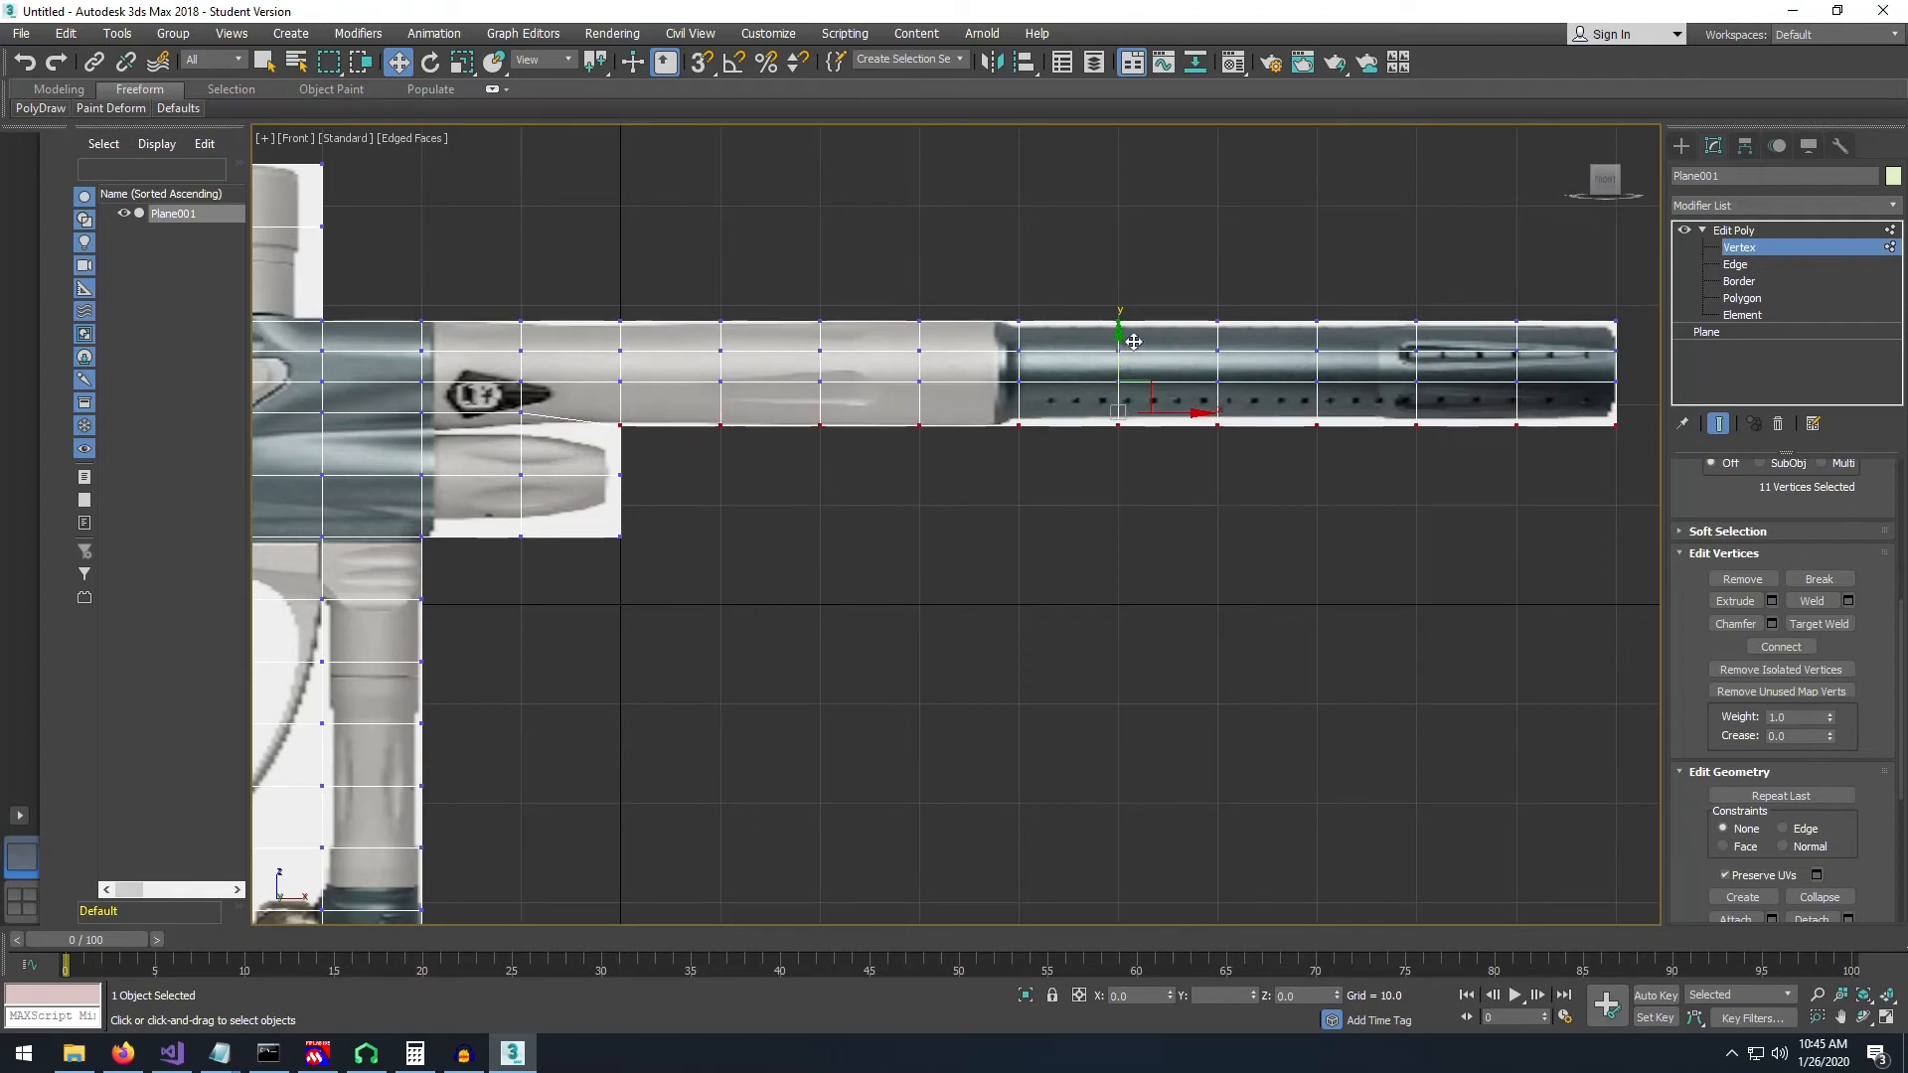
- Move the barrel's vertex columns at X 40 and X 50 to the collar joint, at about X 38 and X 39.8
click(1018, 425)
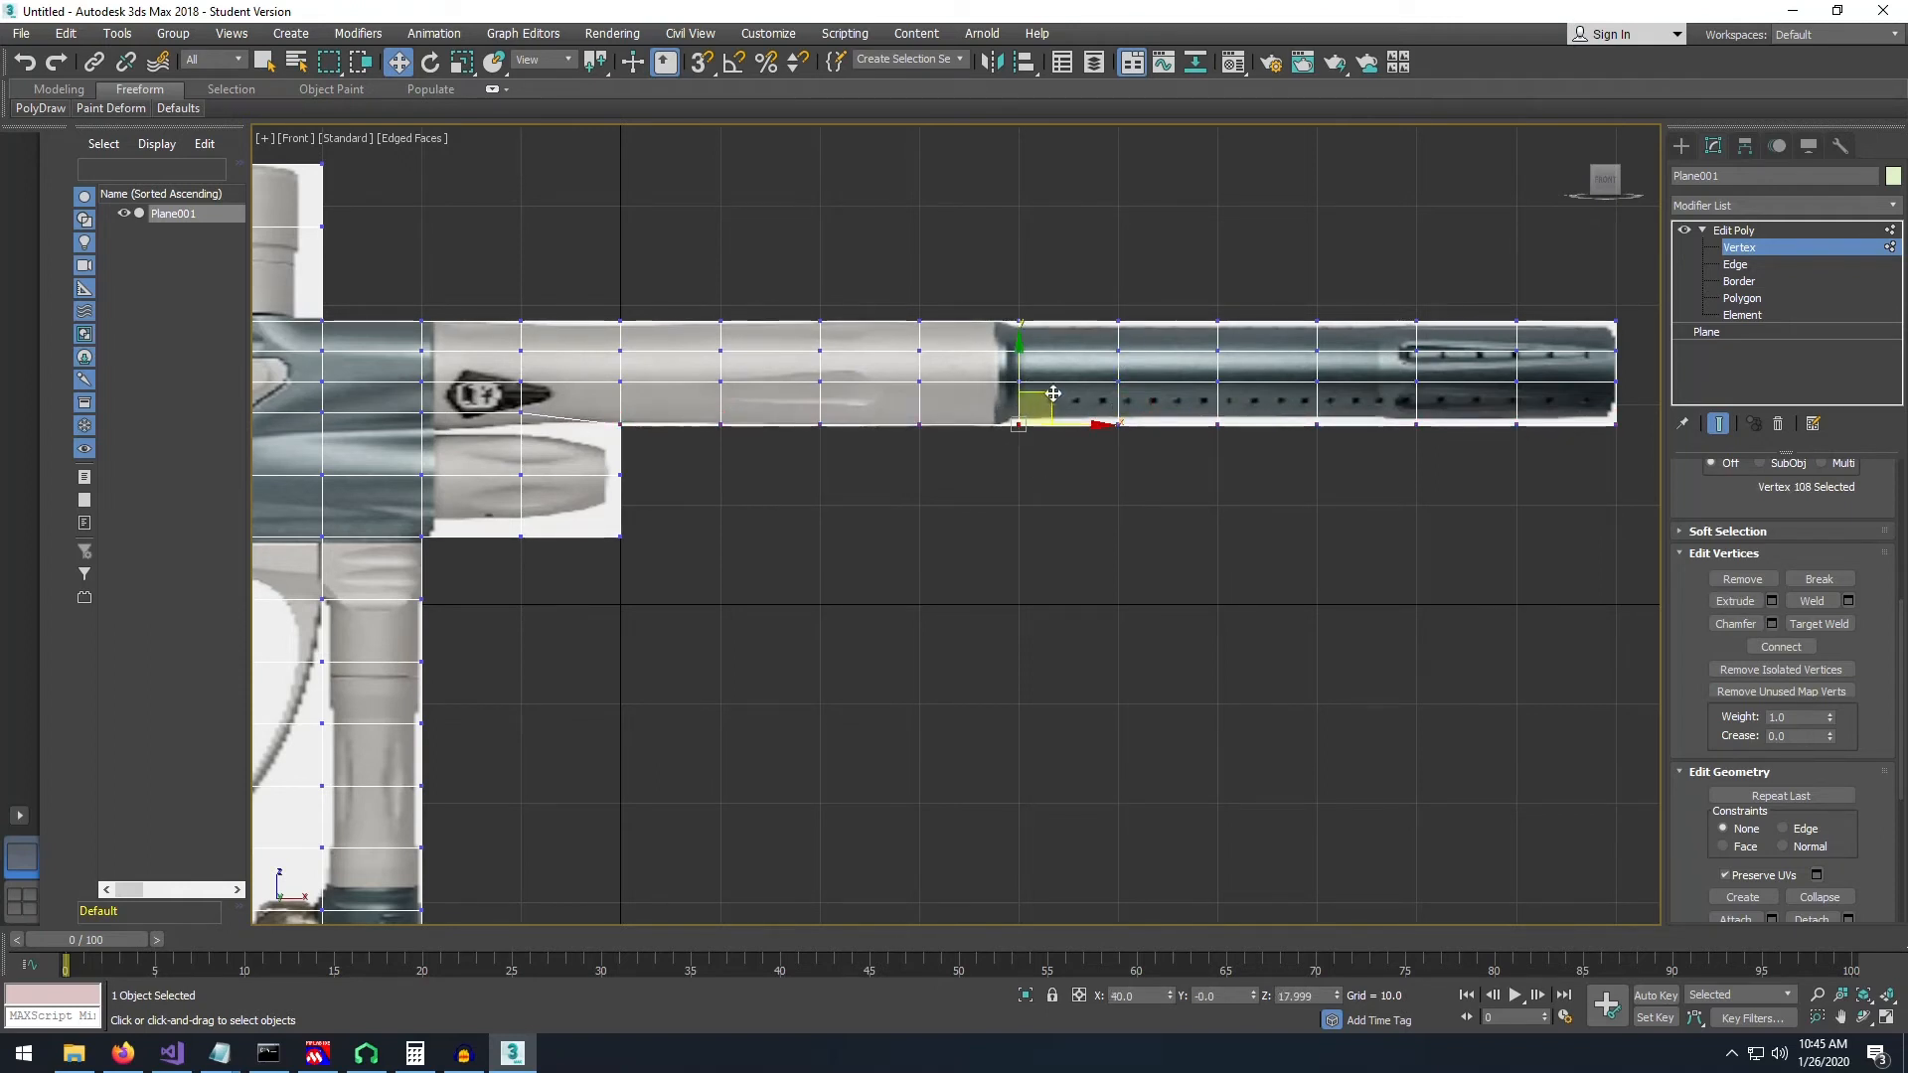
drag(983, 278, 1057, 458)
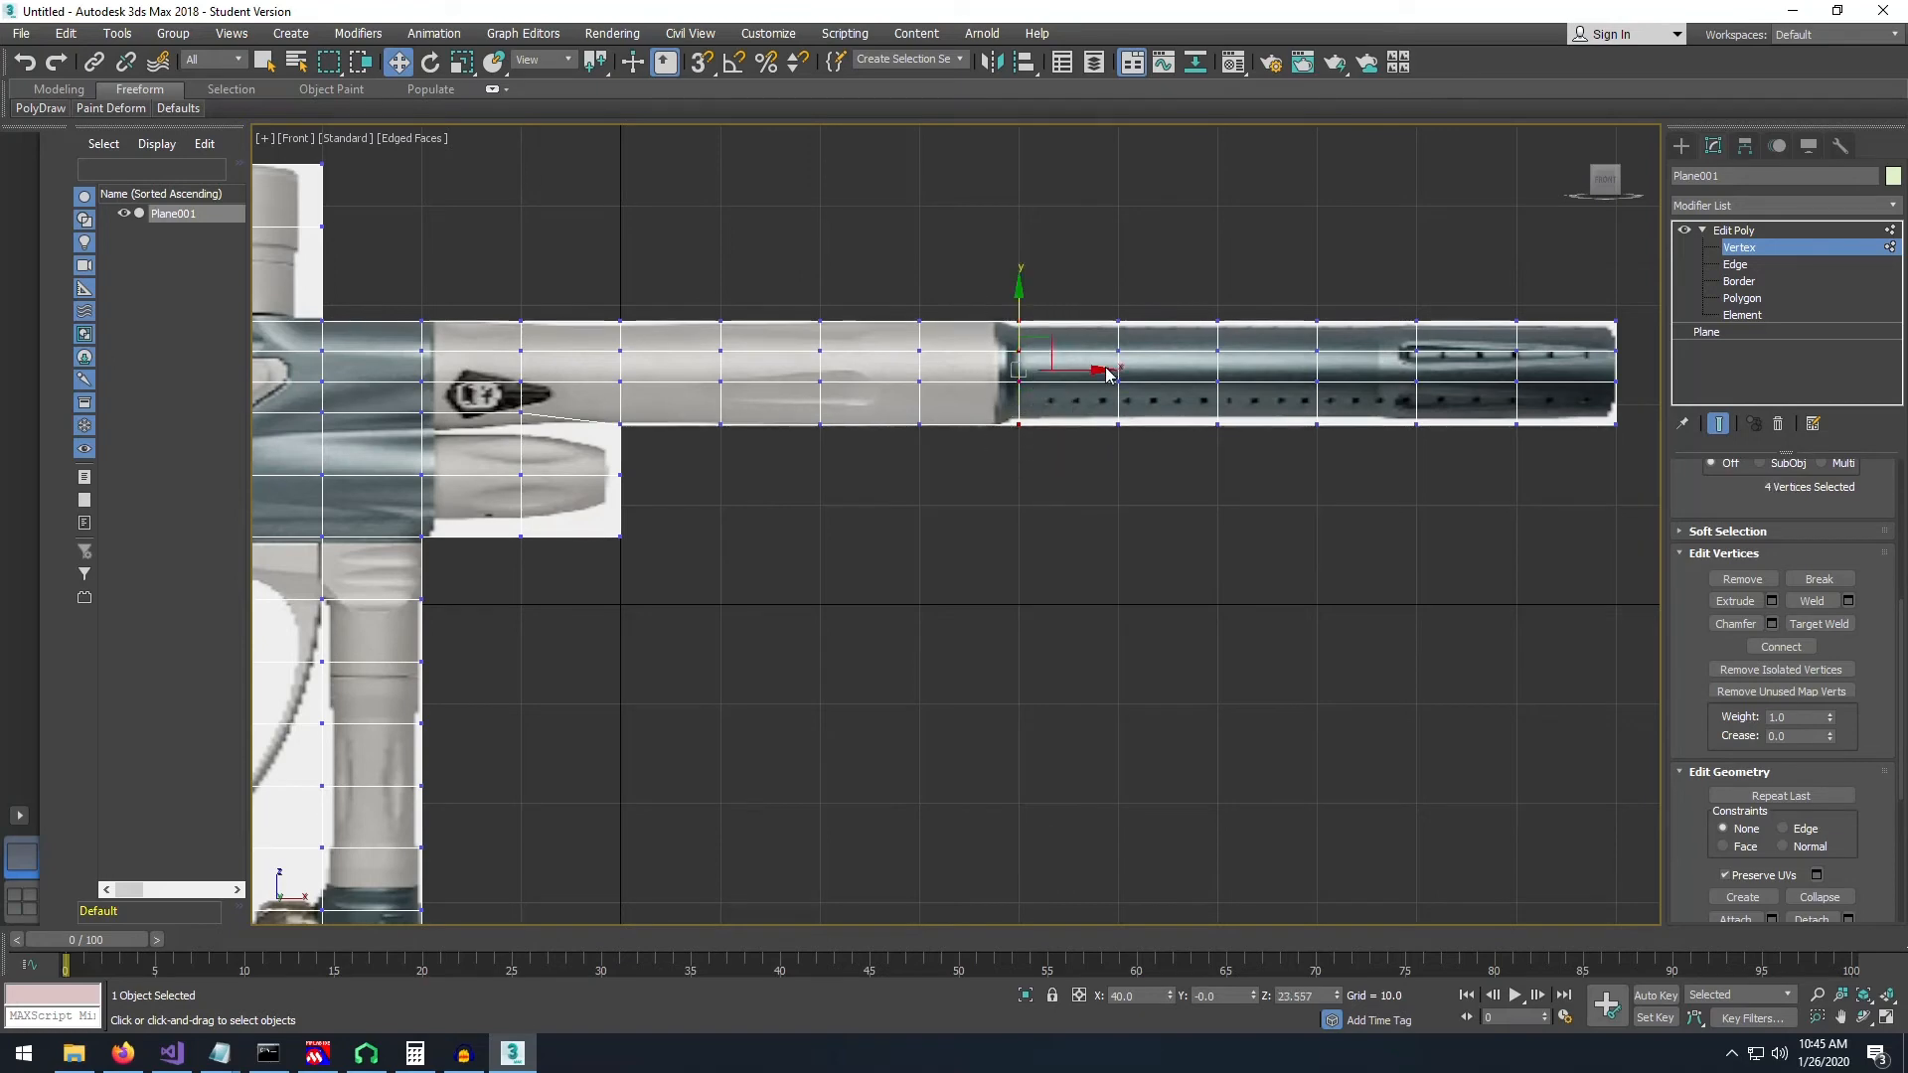
drag(1097, 375, 1077, 376)
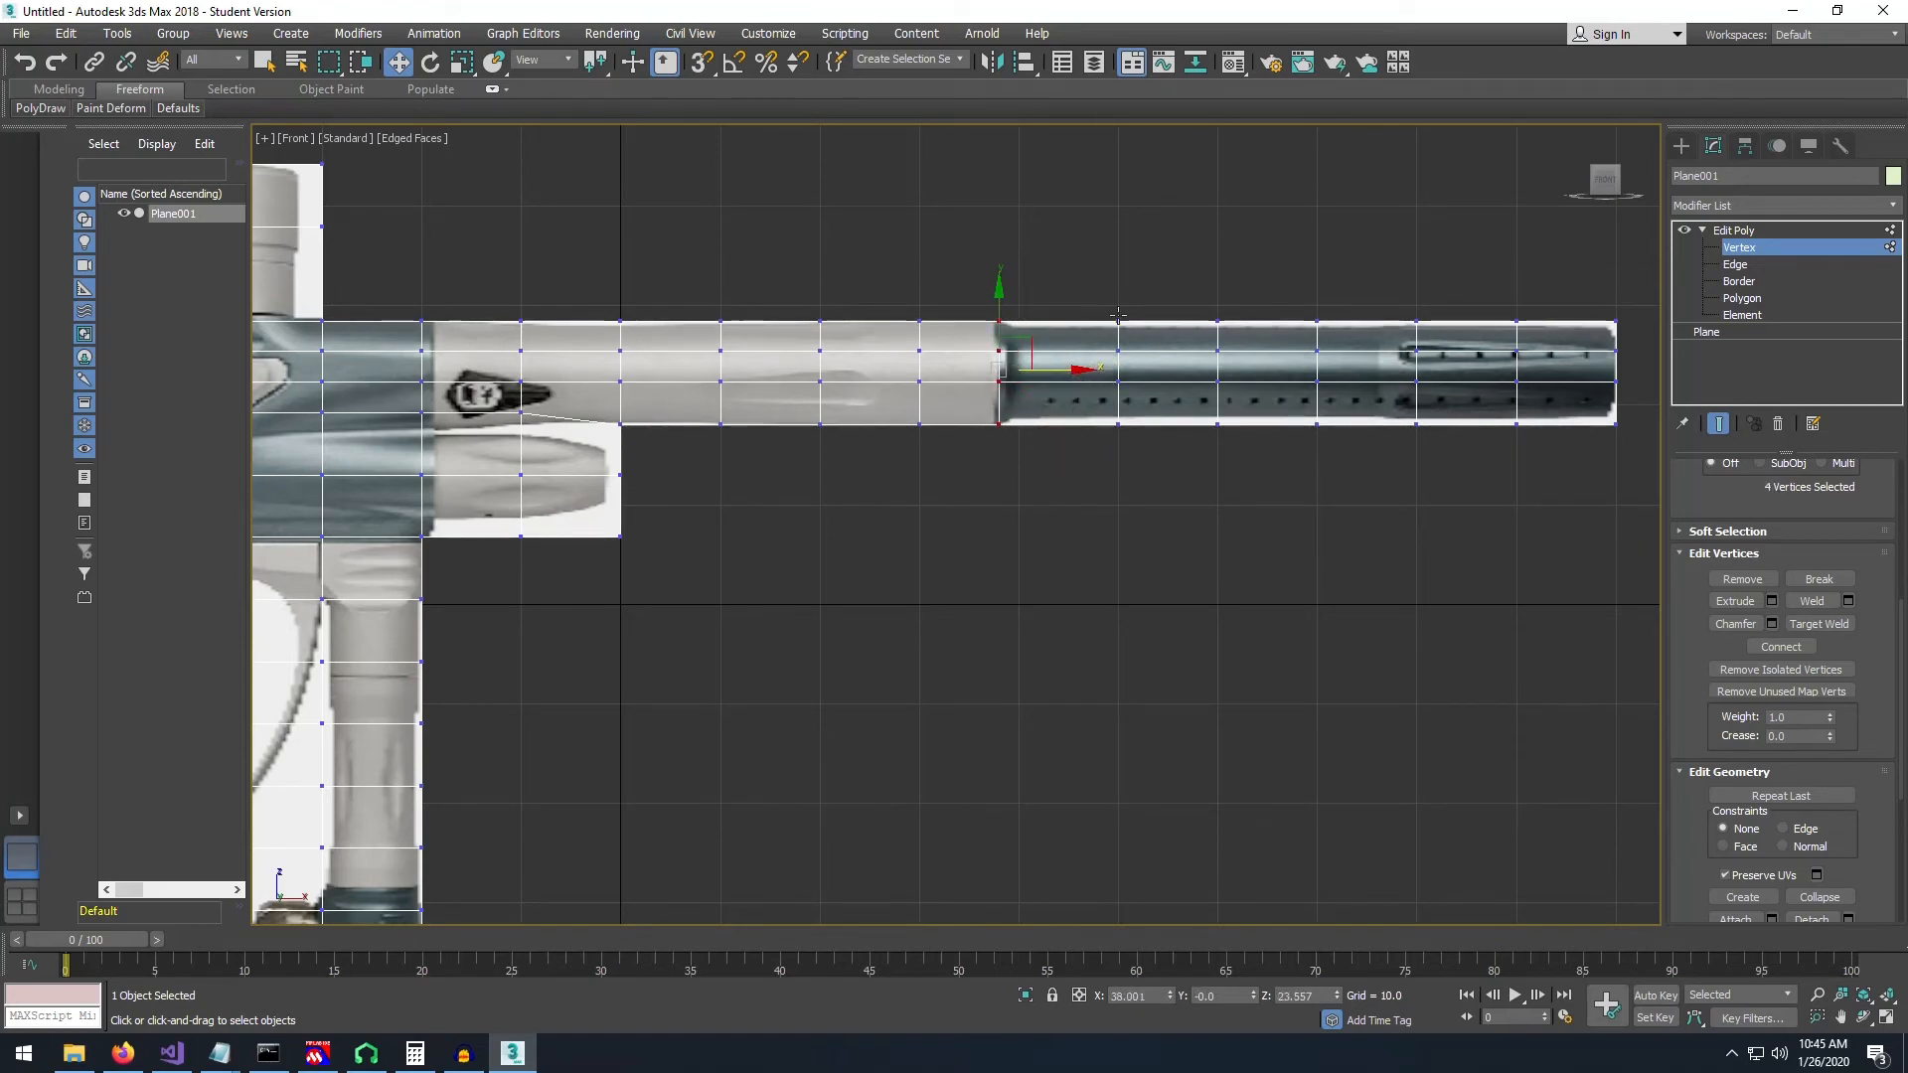
drag(1087, 290, 1160, 477)
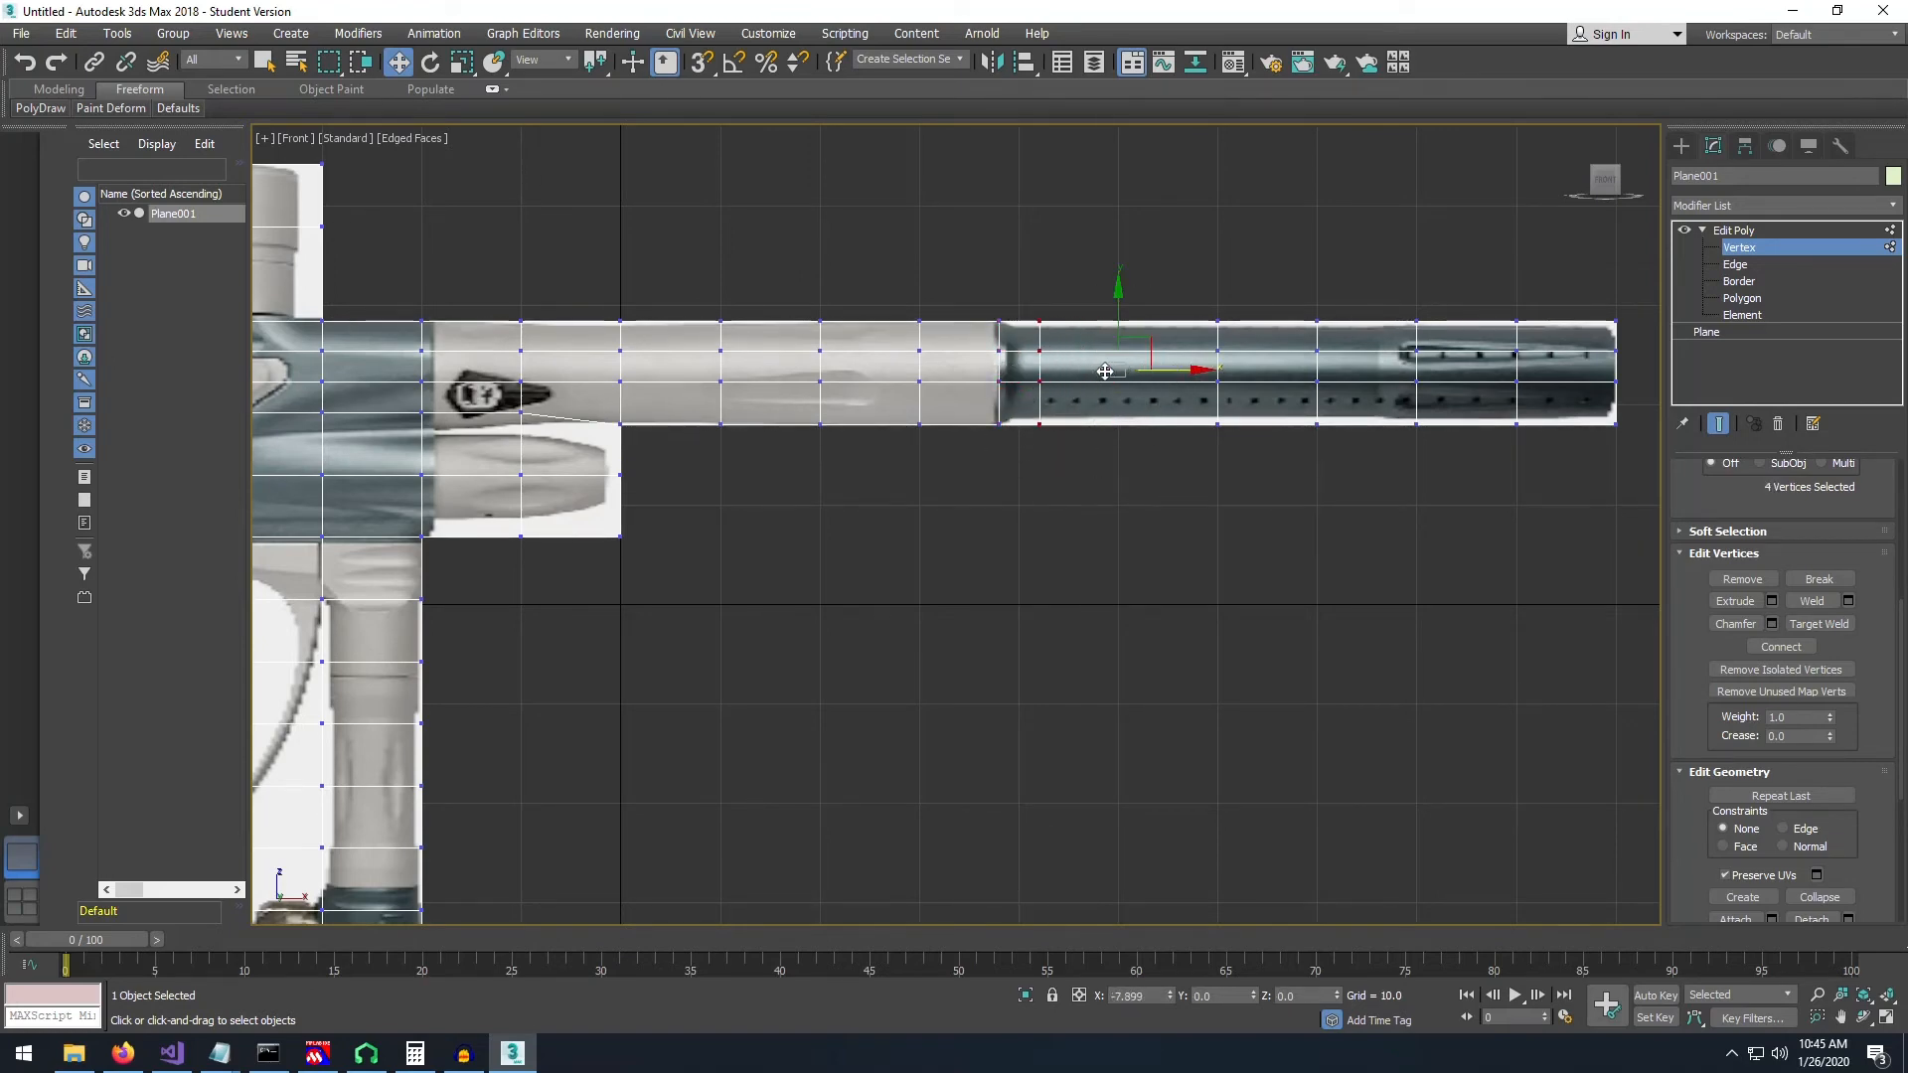
drag(1188, 369, 1086, 369)
- Pull the upper and lower outline vertices just past the collar inward to the narrower barrel, with the lower one at about Z 19.1
drag(1007, 303, 1036, 336)
drag(1016, 259, 1016, 278)
click(1015, 424)
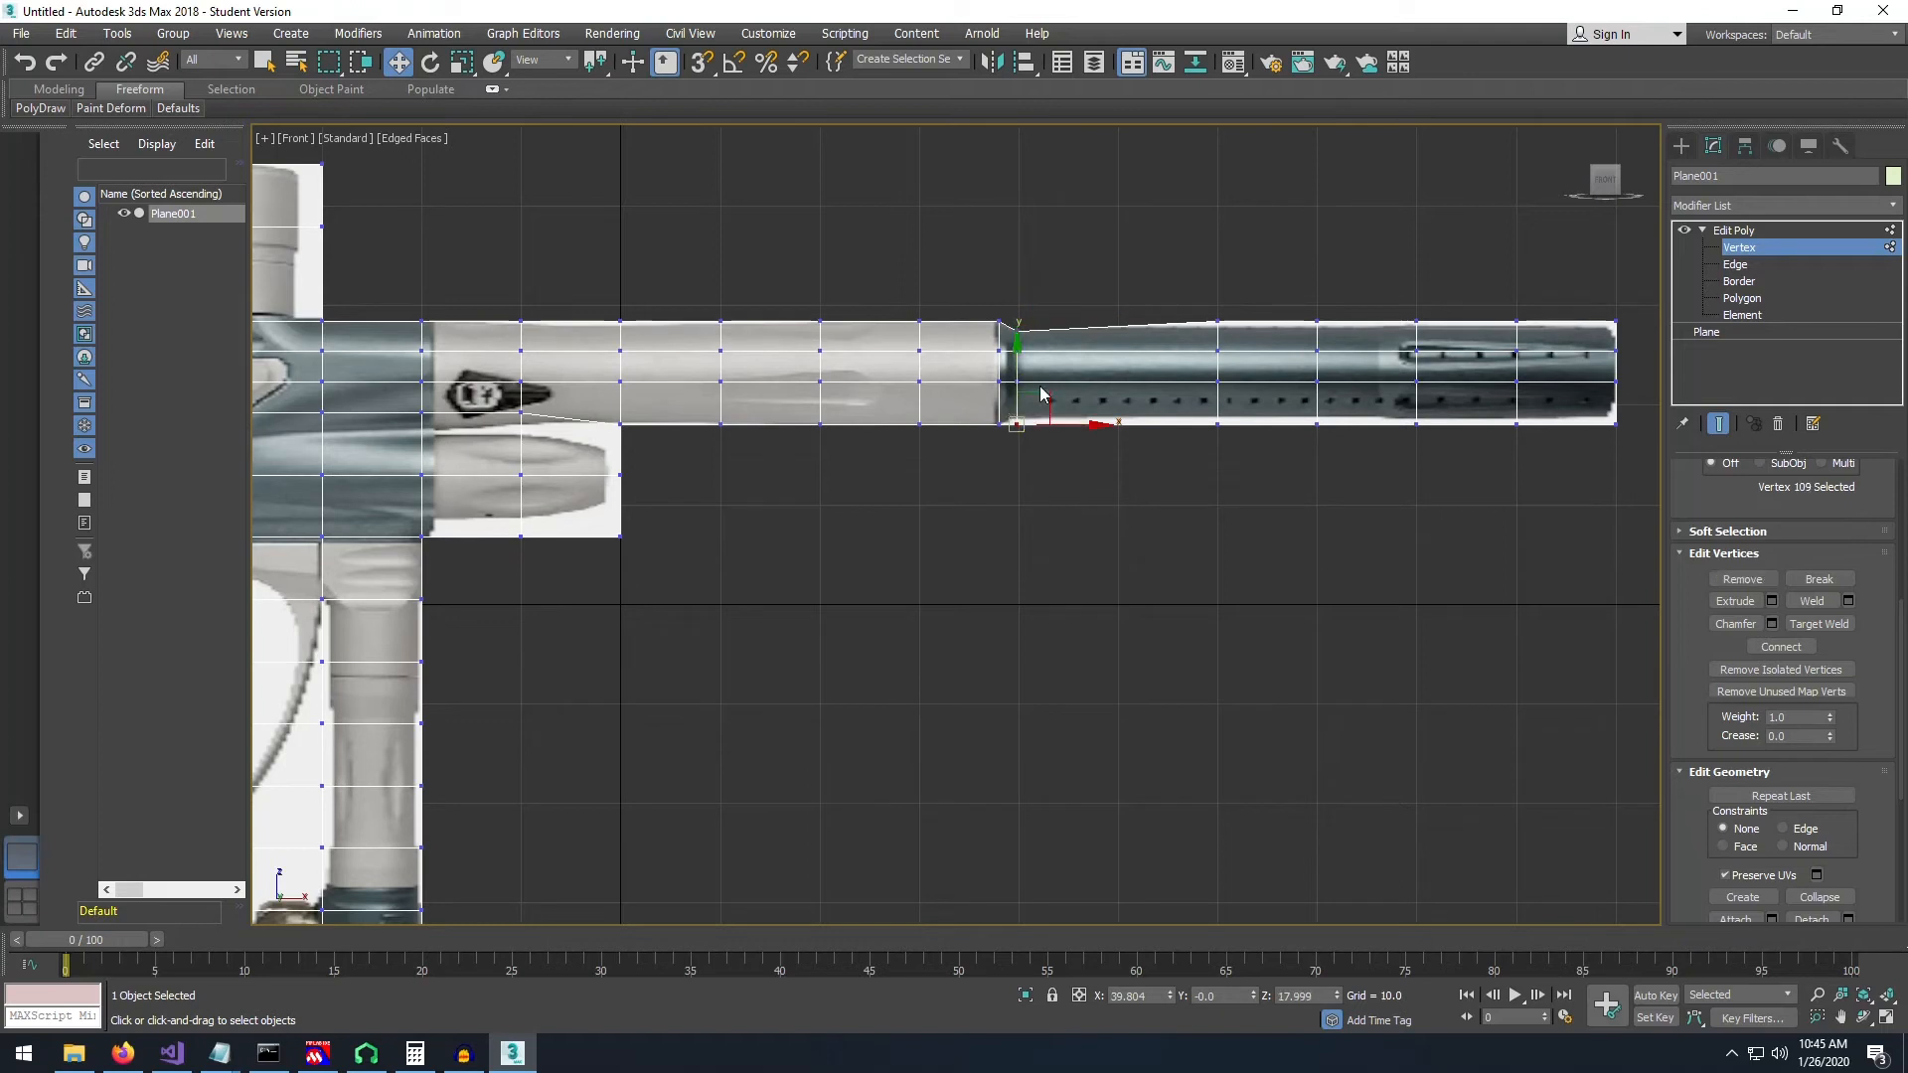
drag(1017, 341, 1017, 334)
- Move the five upper and five lower outline vertices of the front barrel section inward to about Z 27.7 and Z 18.9
middle_drag(1434, 570, 1377, 589)
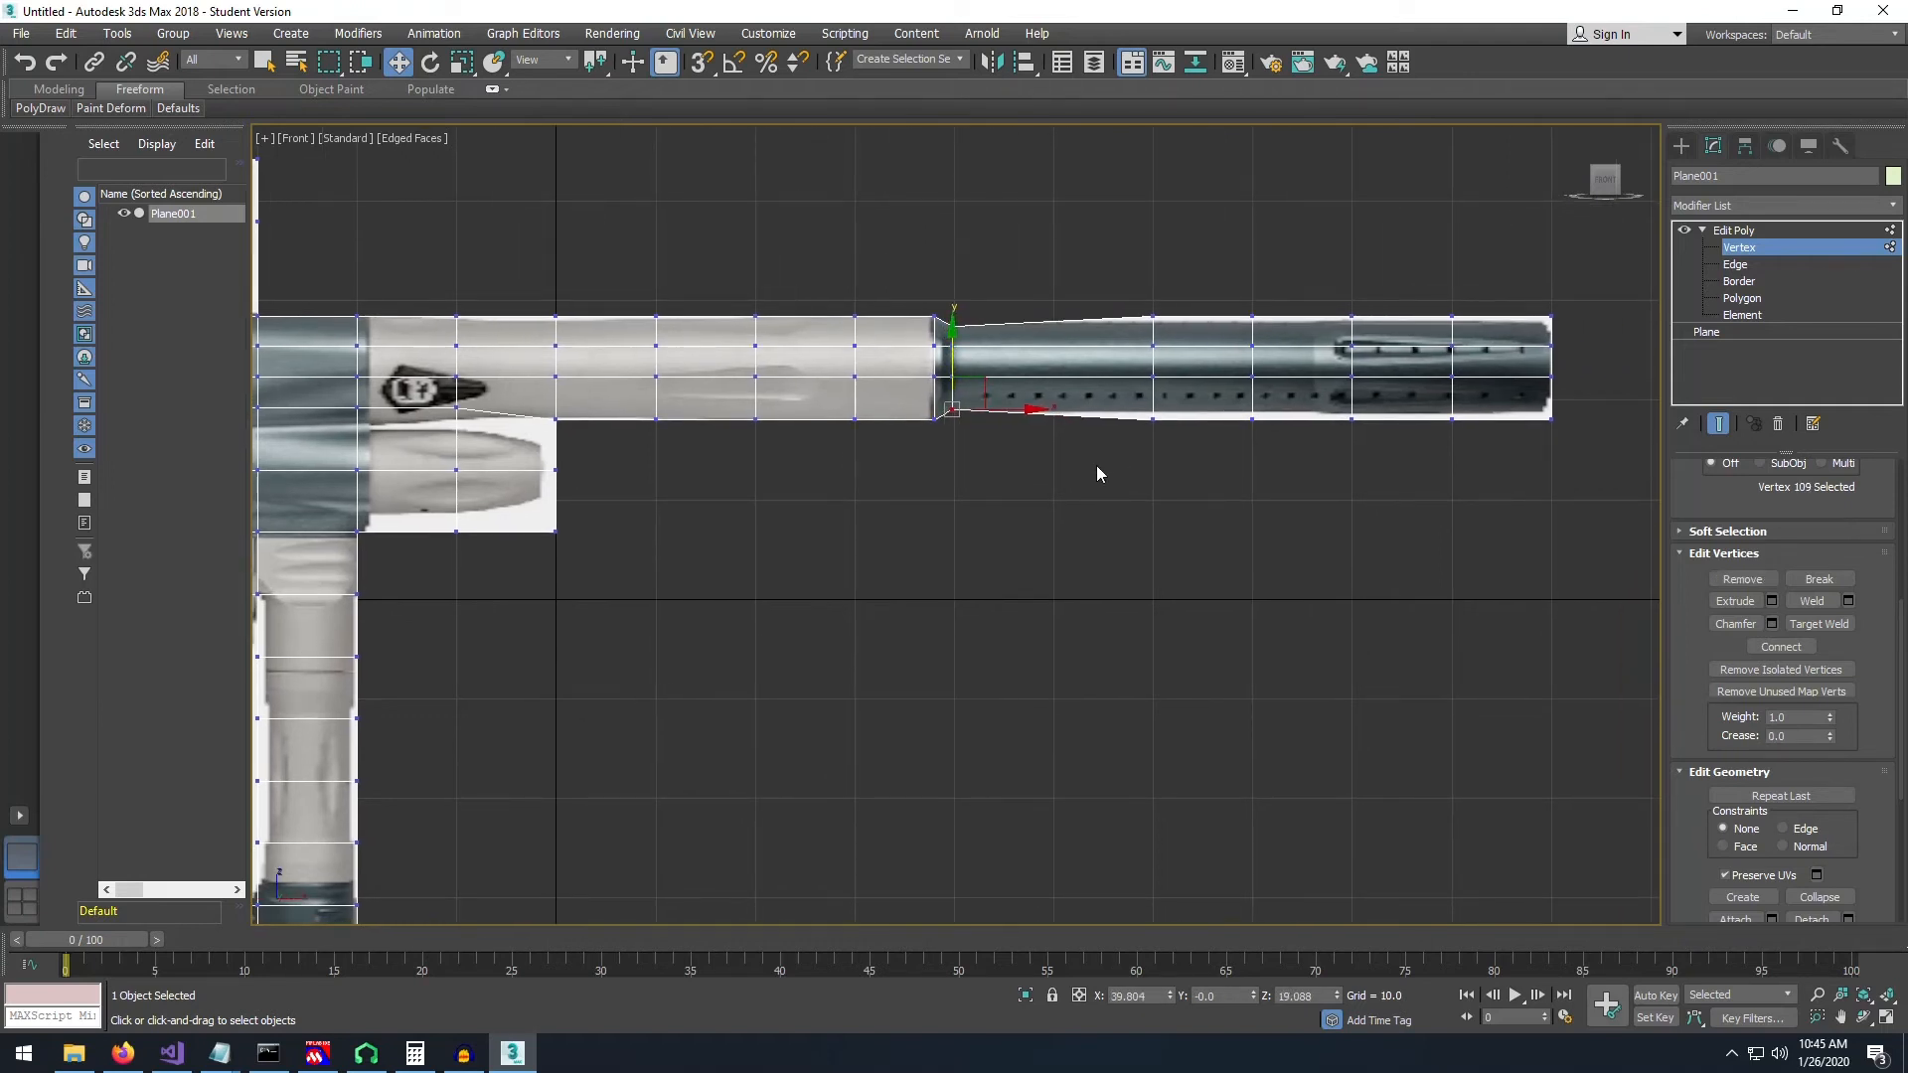
scroll(963, 522, down, 4)
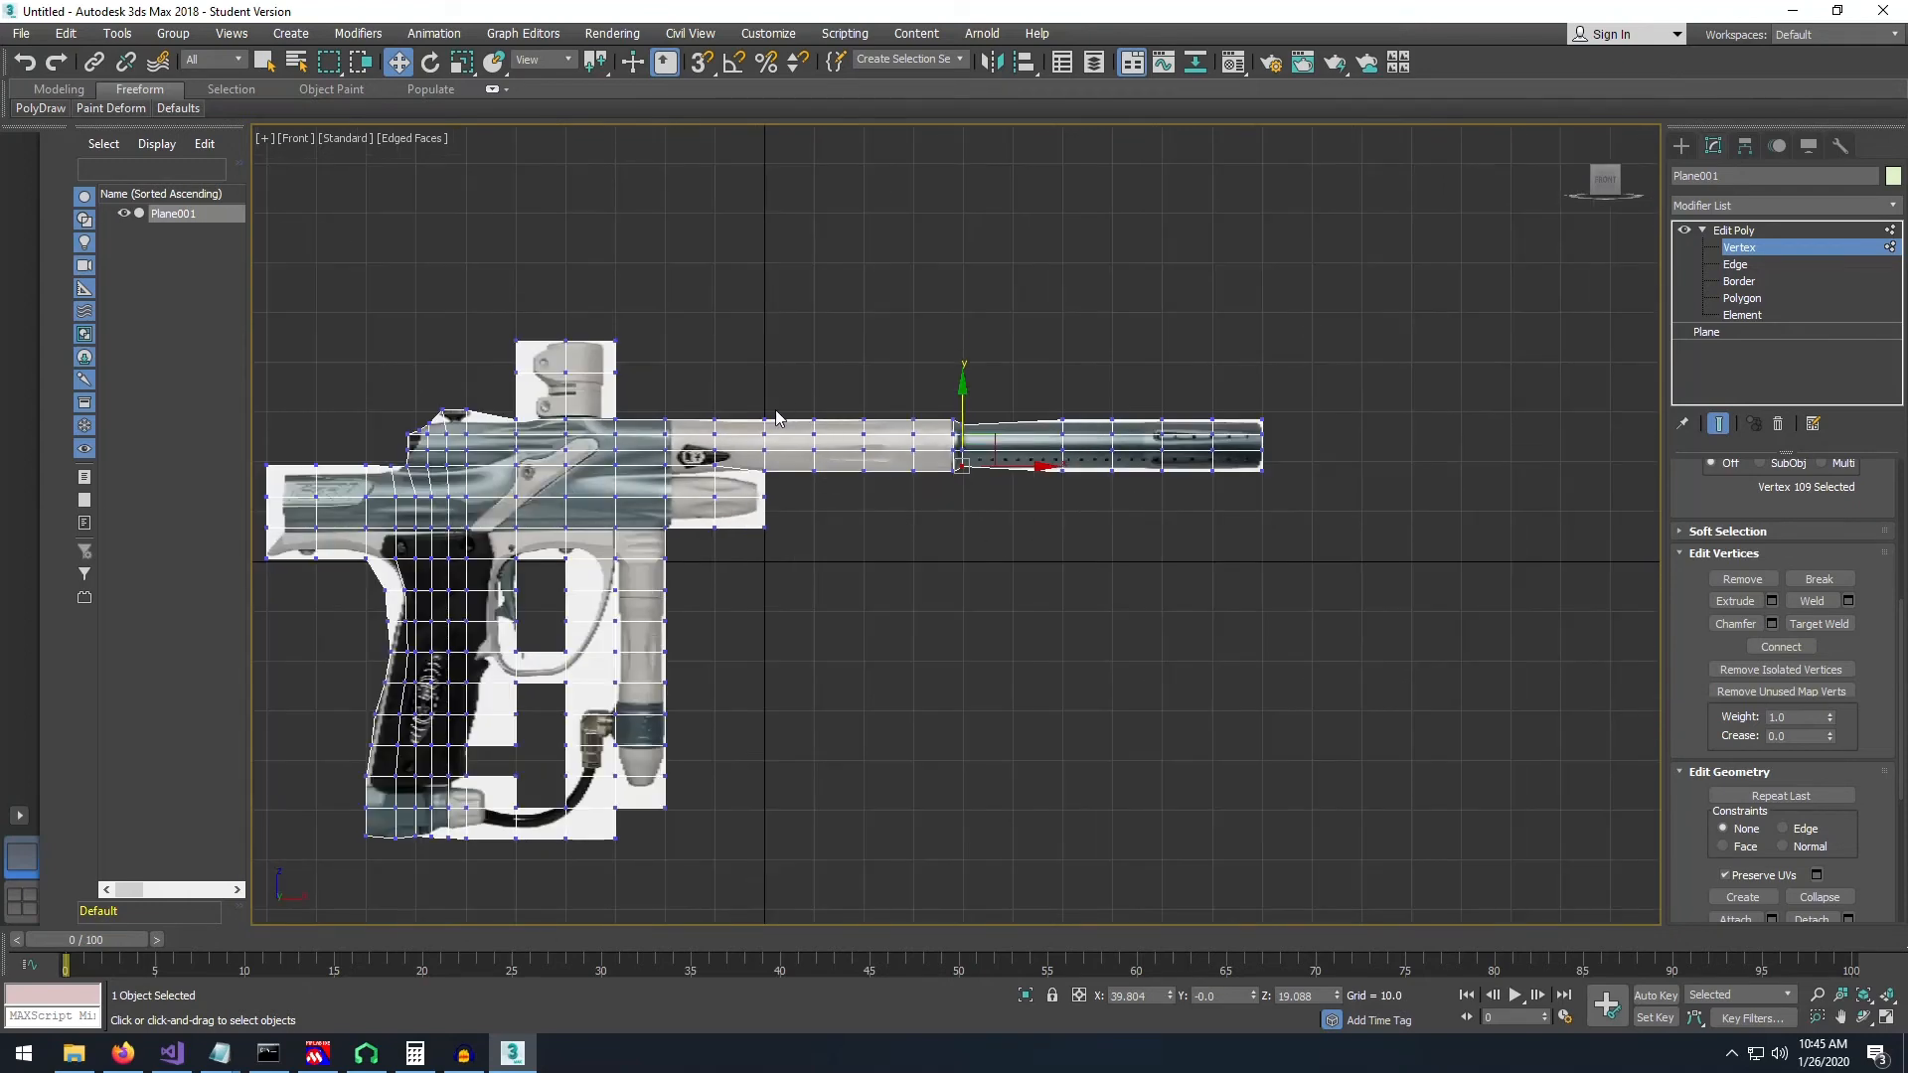
scroll(1071, 581, up, 4)
middle_drag(892, 502, 872, 884)
scroll(871, 884, down, 1)
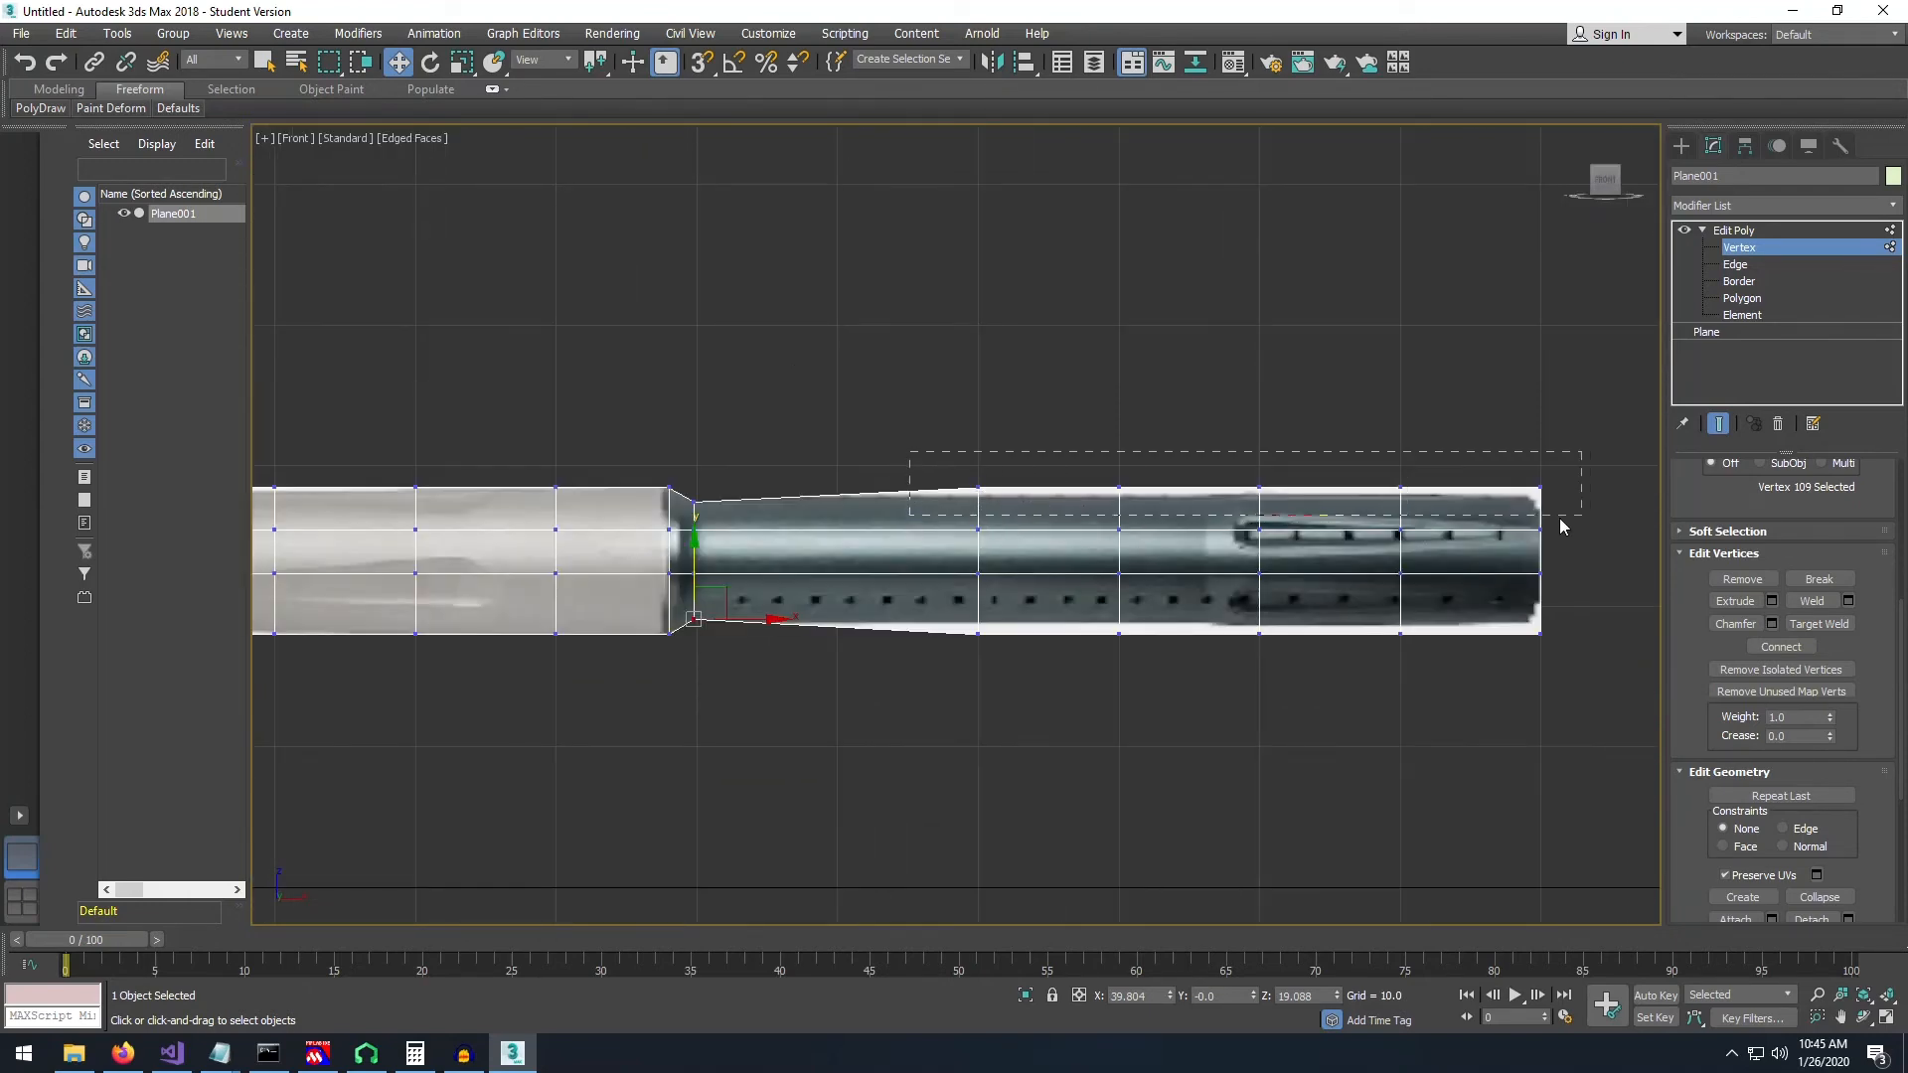
drag(1563, 526, 1563, 527)
drag(1260, 404, 1261, 416)
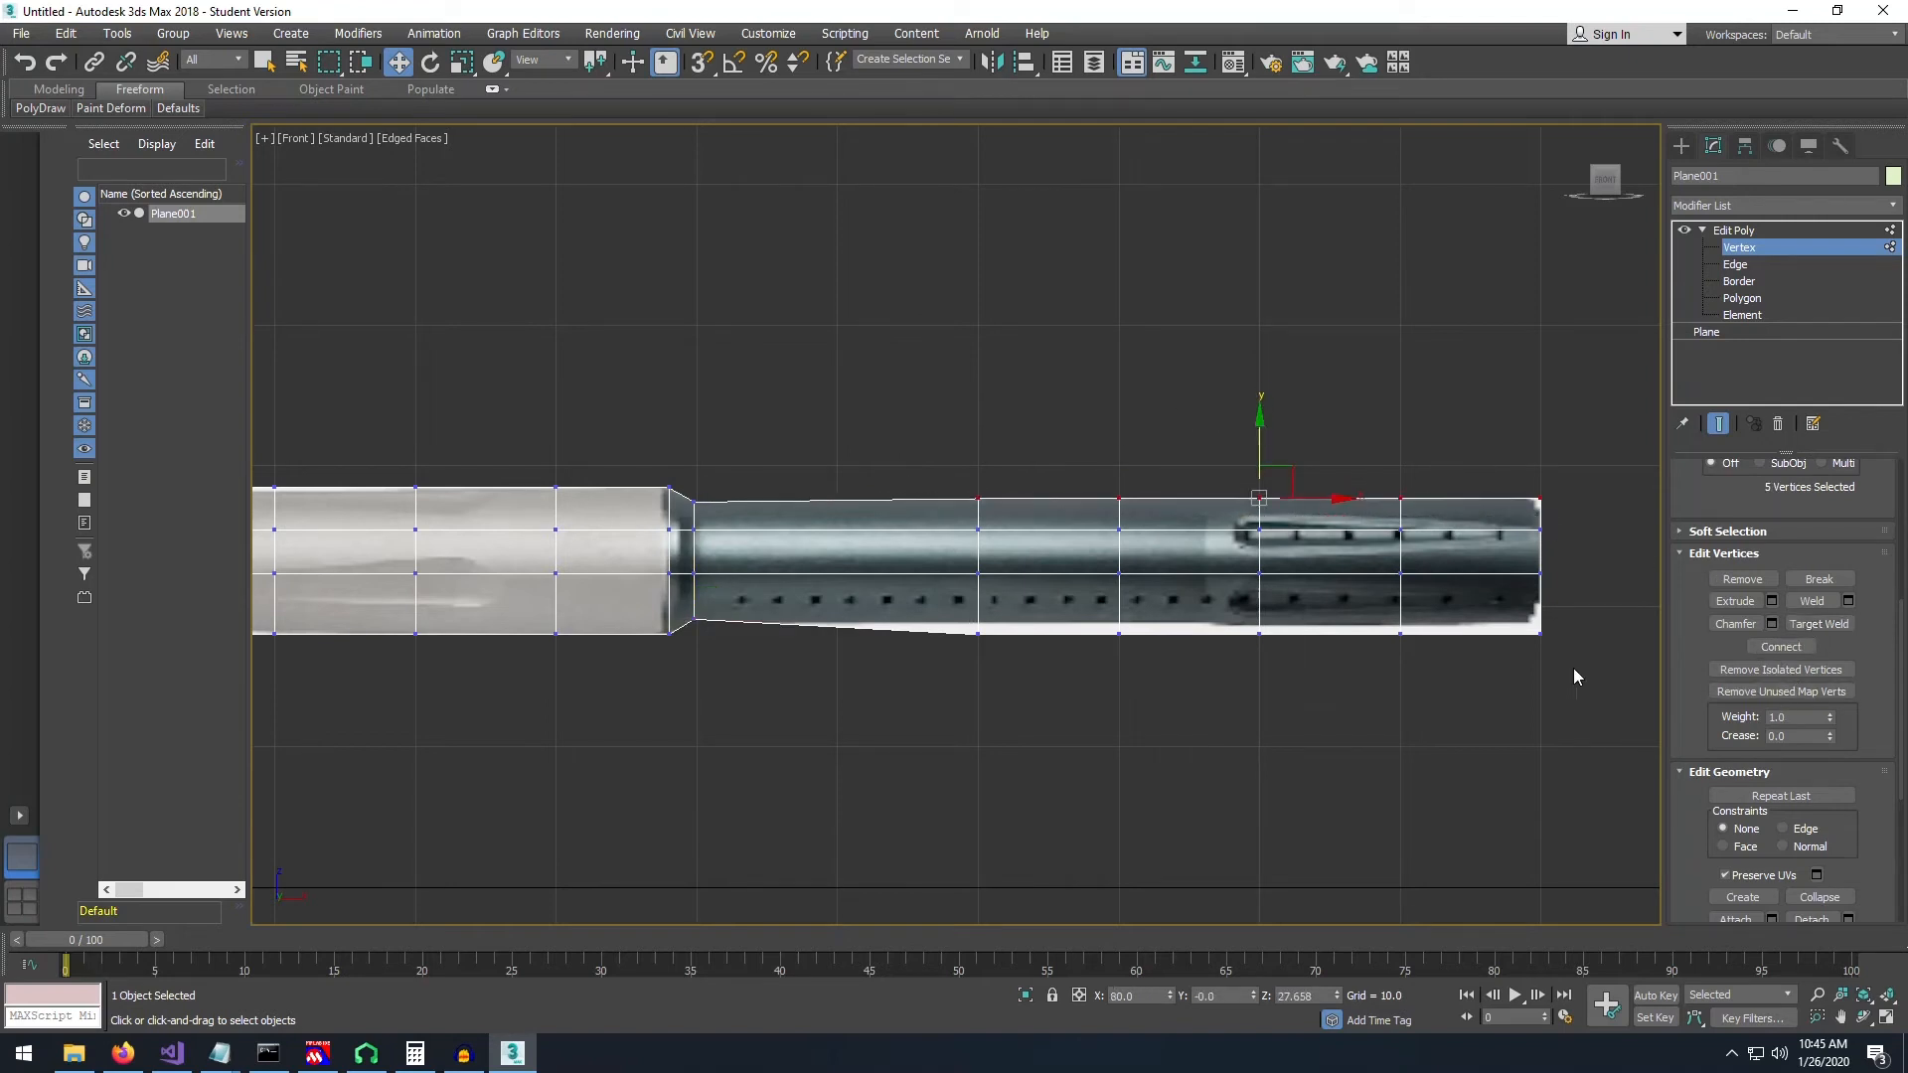
drag(978, 610, 933, 608)
drag(1260, 553, 1260, 541)
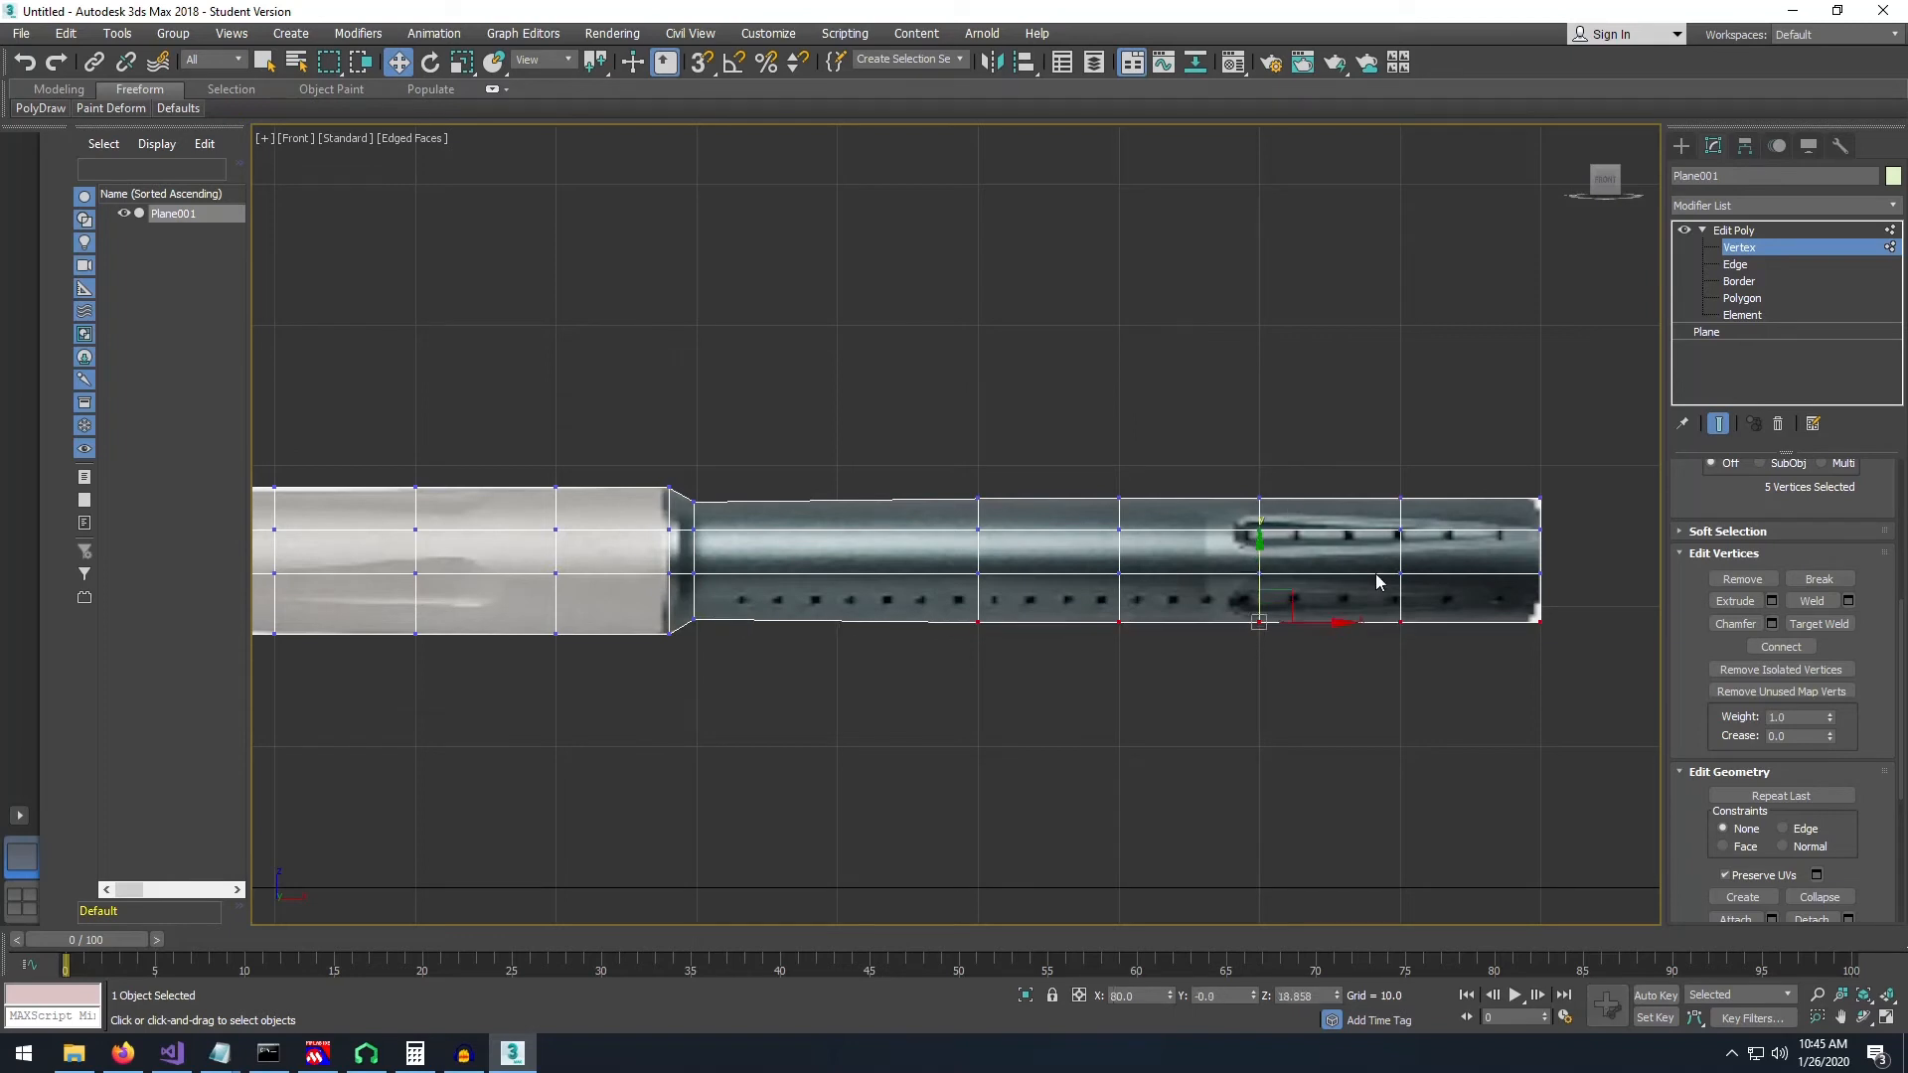
- Shift the muzzle's lower and upper corner vertices slightly inward to trim the blank corners, with the upper one at about X 99.6
click(1539, 622)
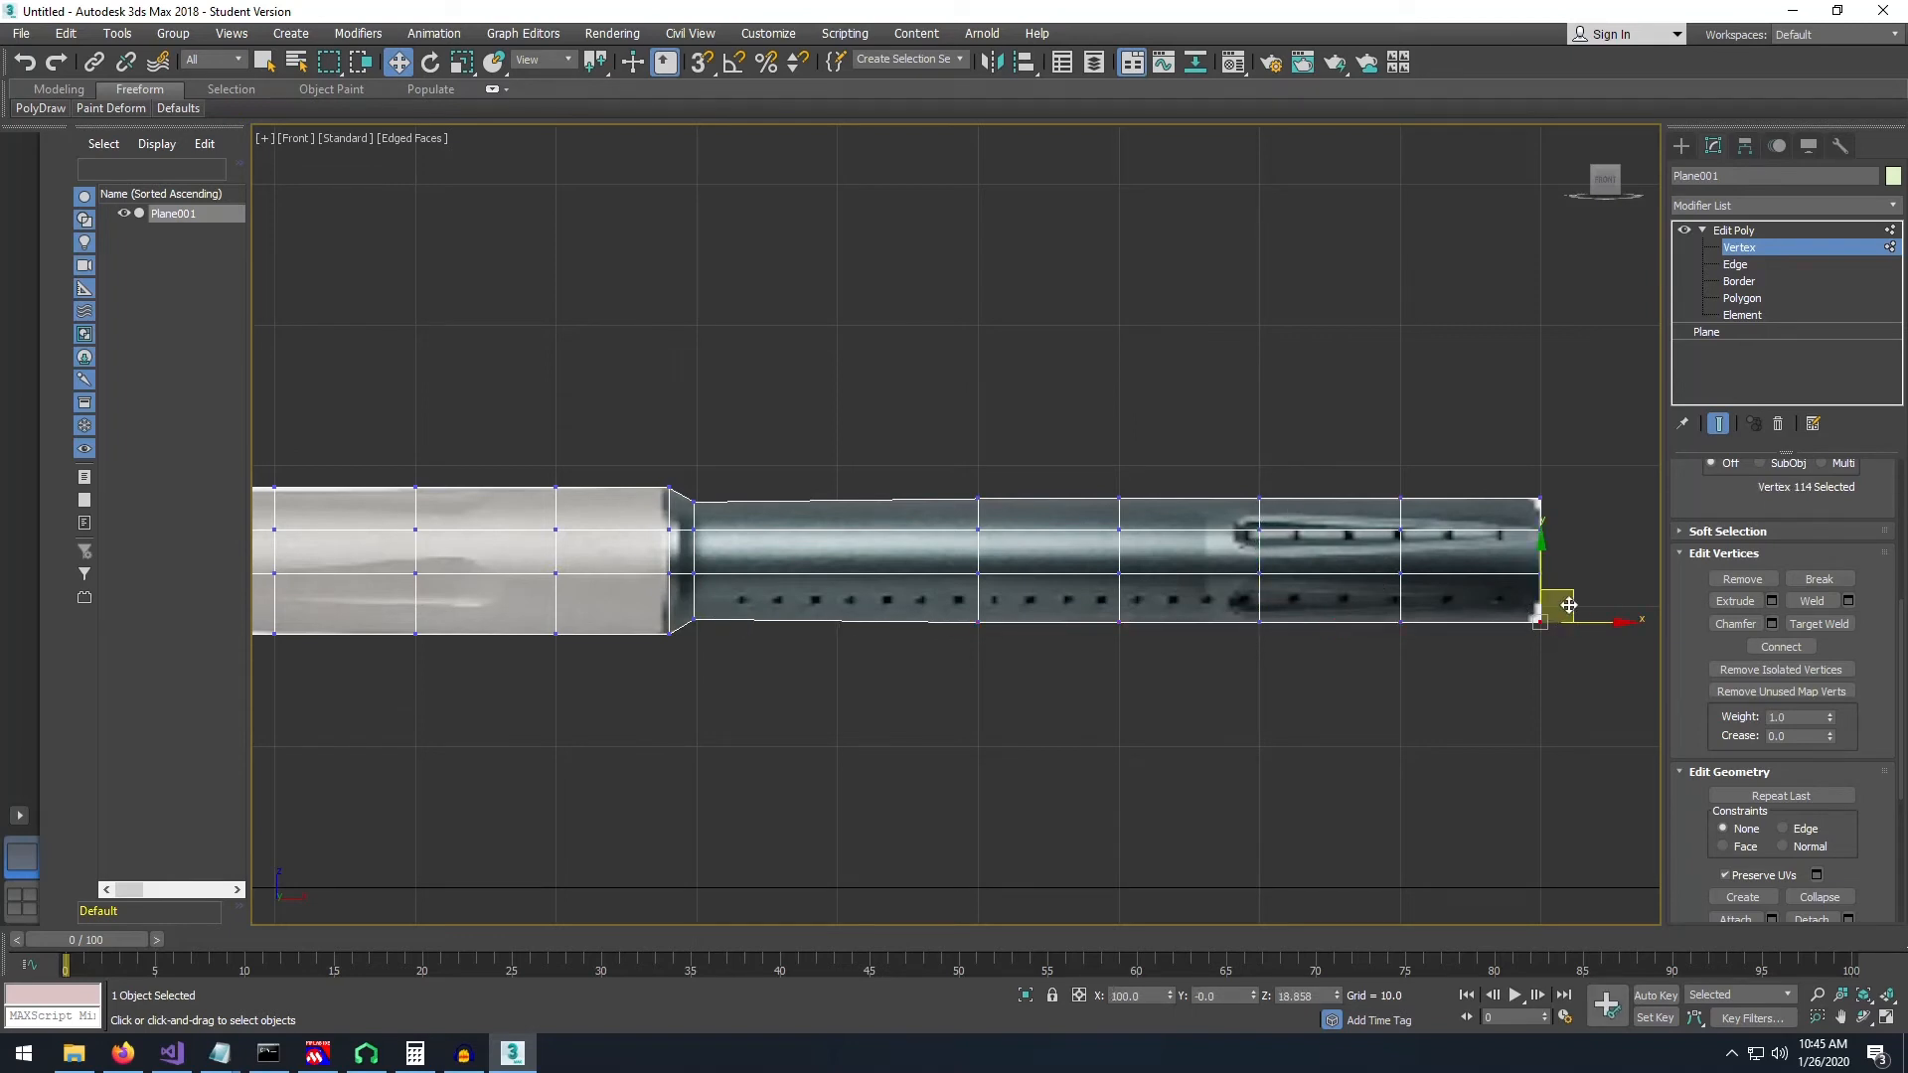
click(1570, 618)
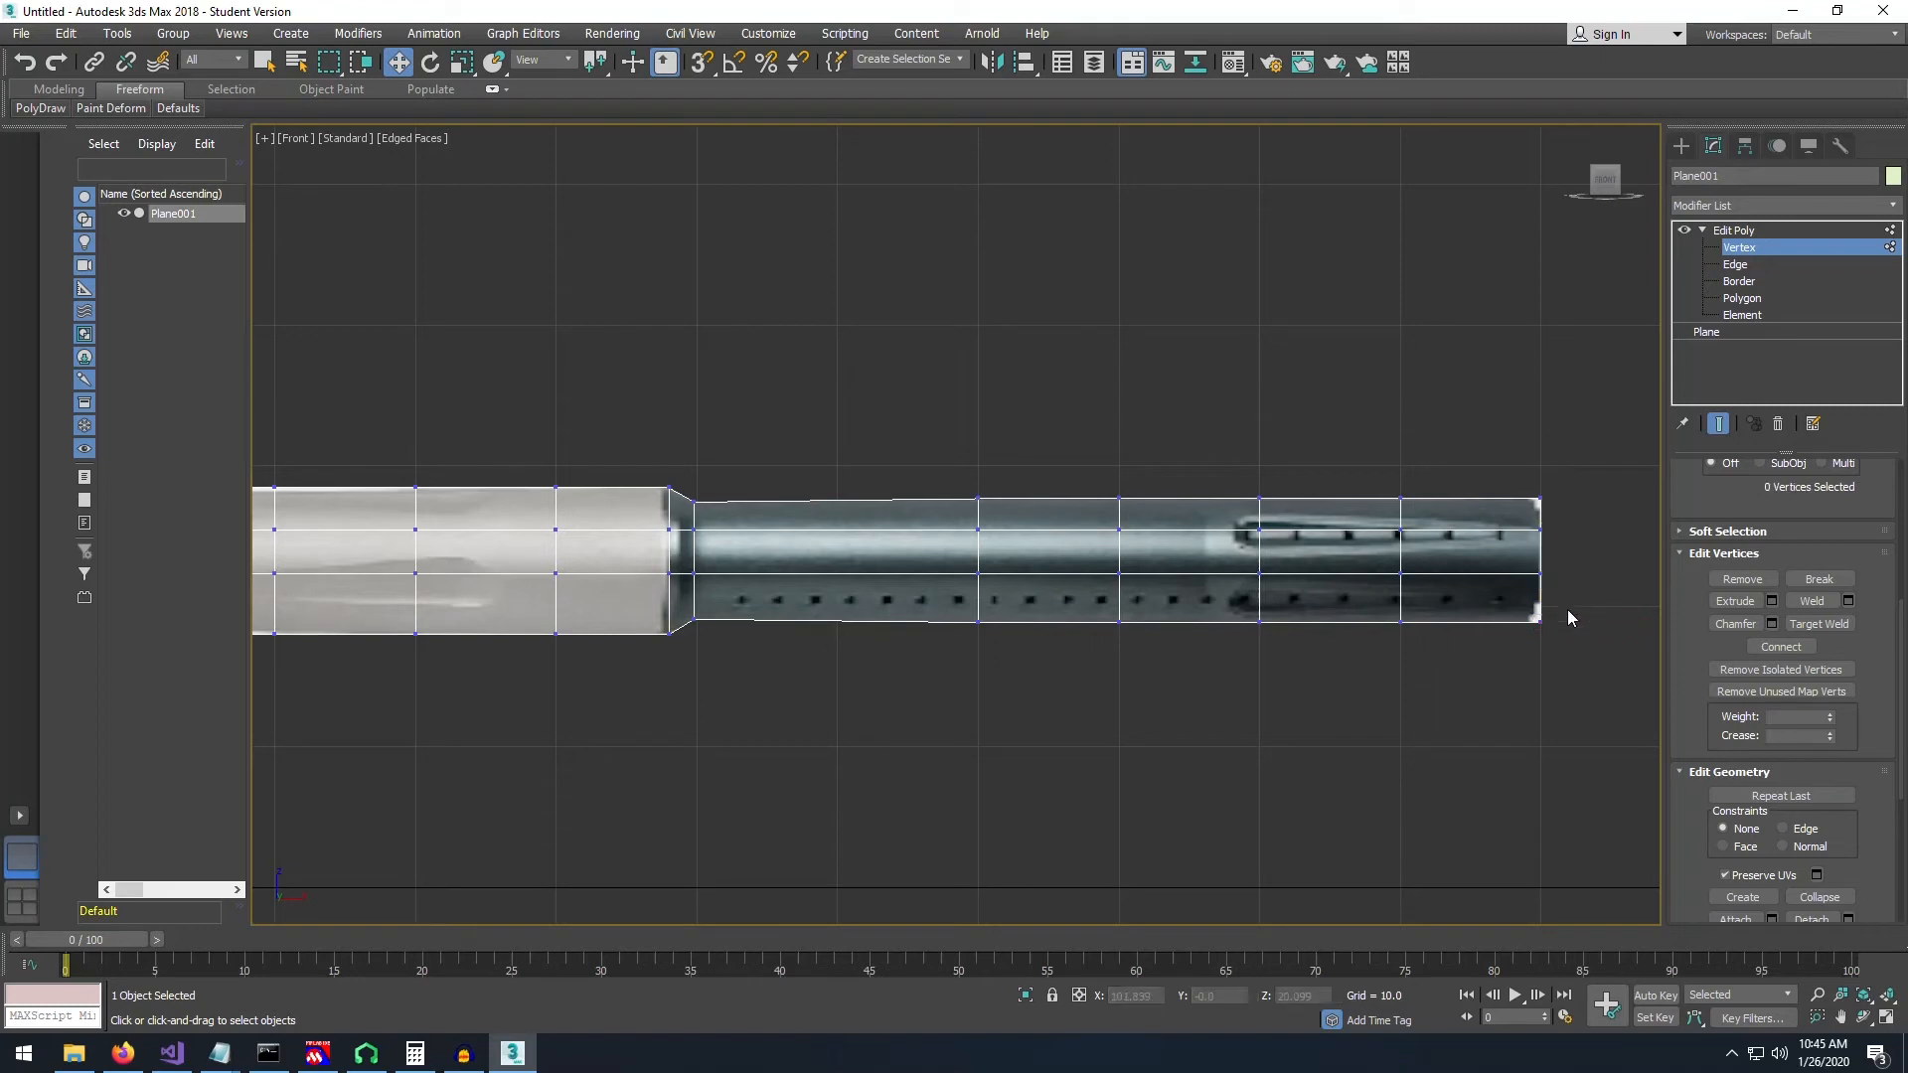
click(1537, 622)
drag(1622, 626, 1609, 624)
click(1539, 497)
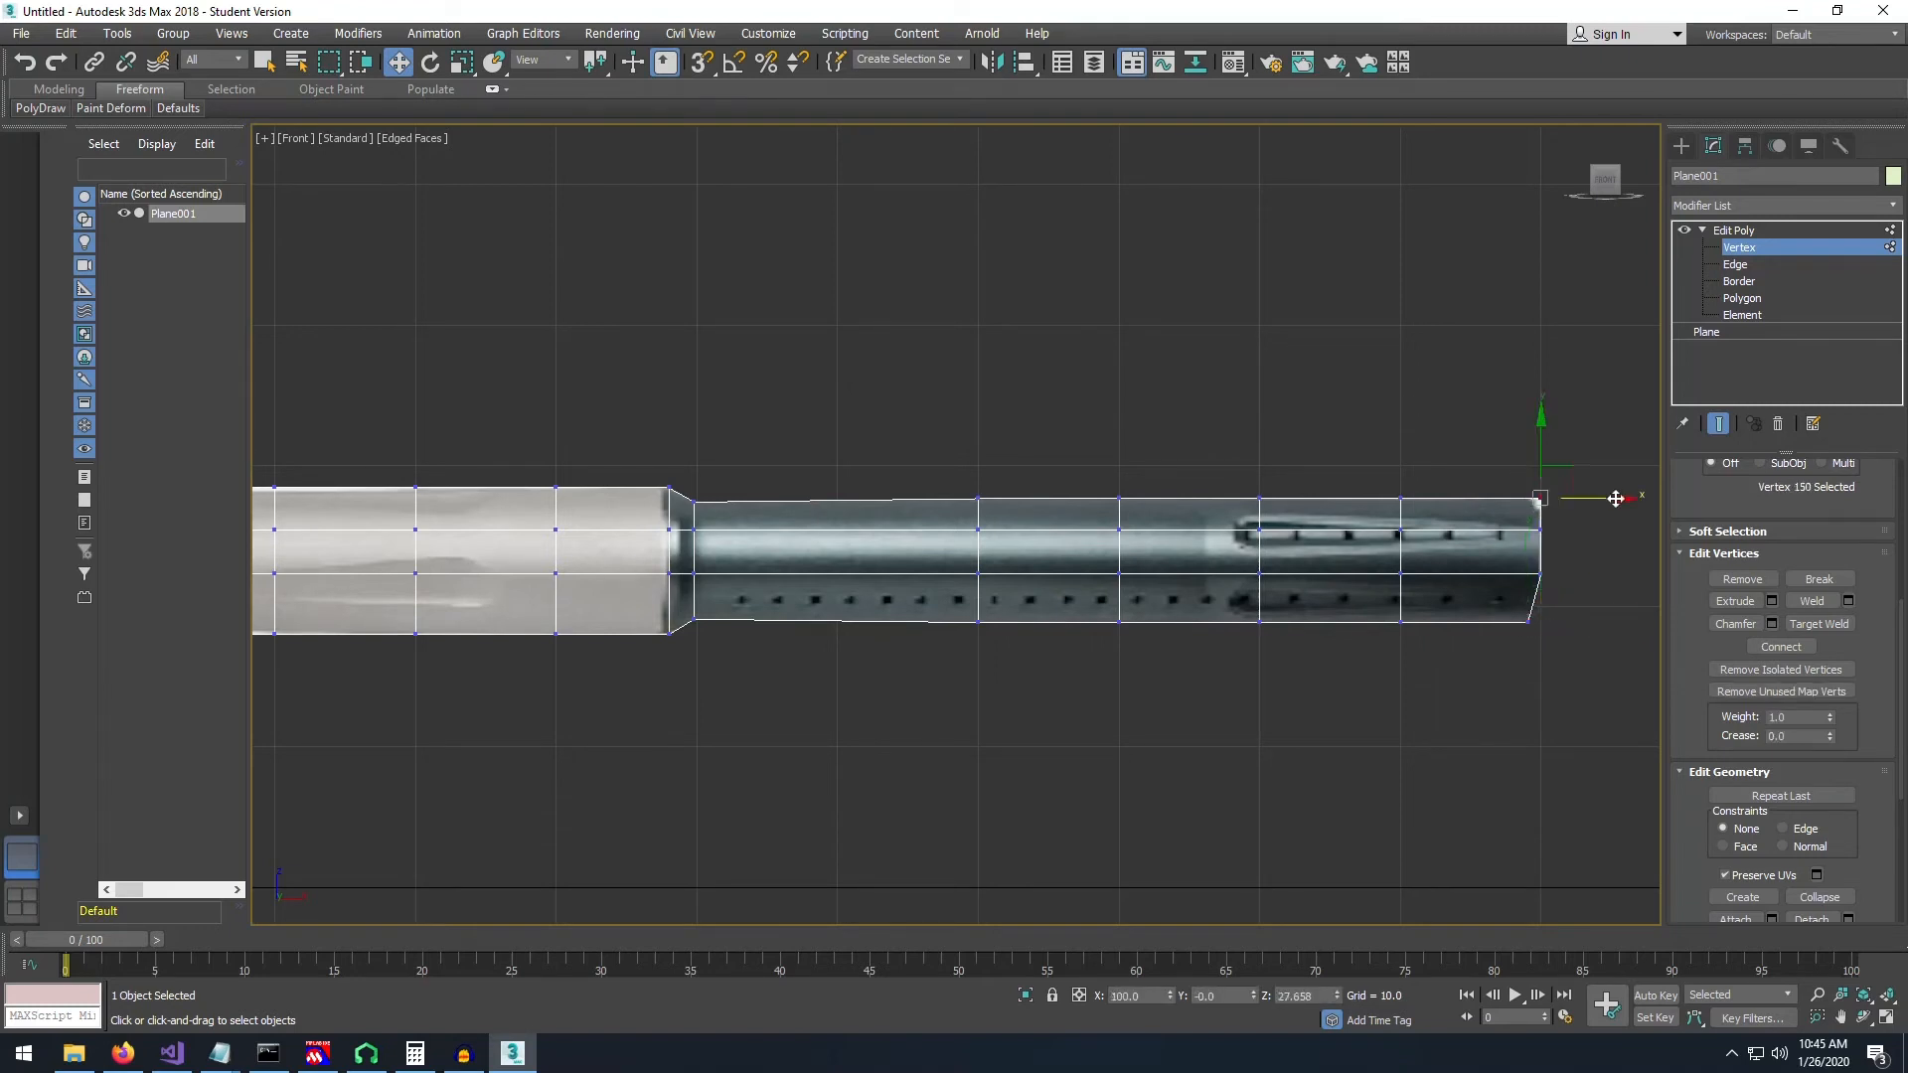
scroll(765, 644, down, 3)
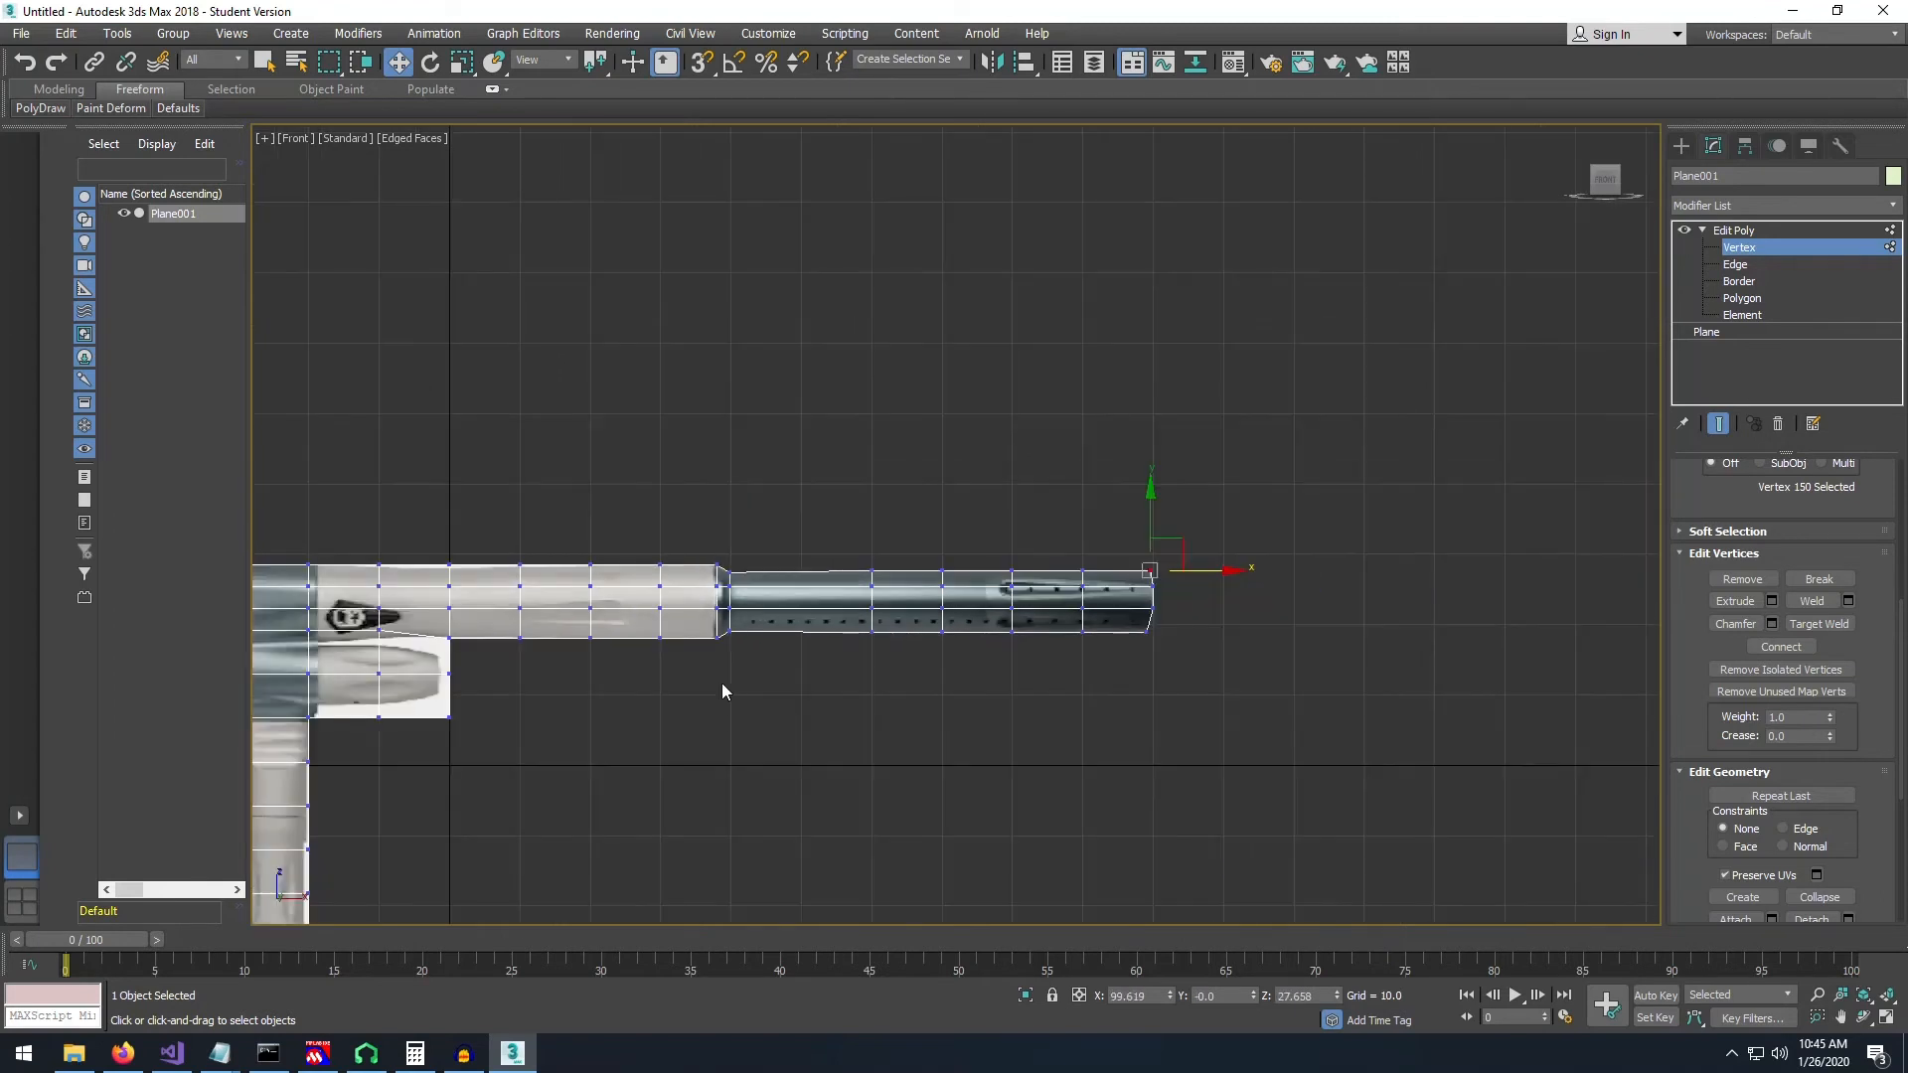
- Delete the blank polygons between the trigger guard and the hose, beside the grip and above the hose fitting
middle_drag(721, 683, 946, 423)
middle_drag(856, 487, 1157, 473)
middle_drag(715, 526, 888, 502)
middle_drag(876, 663, 816, 554)
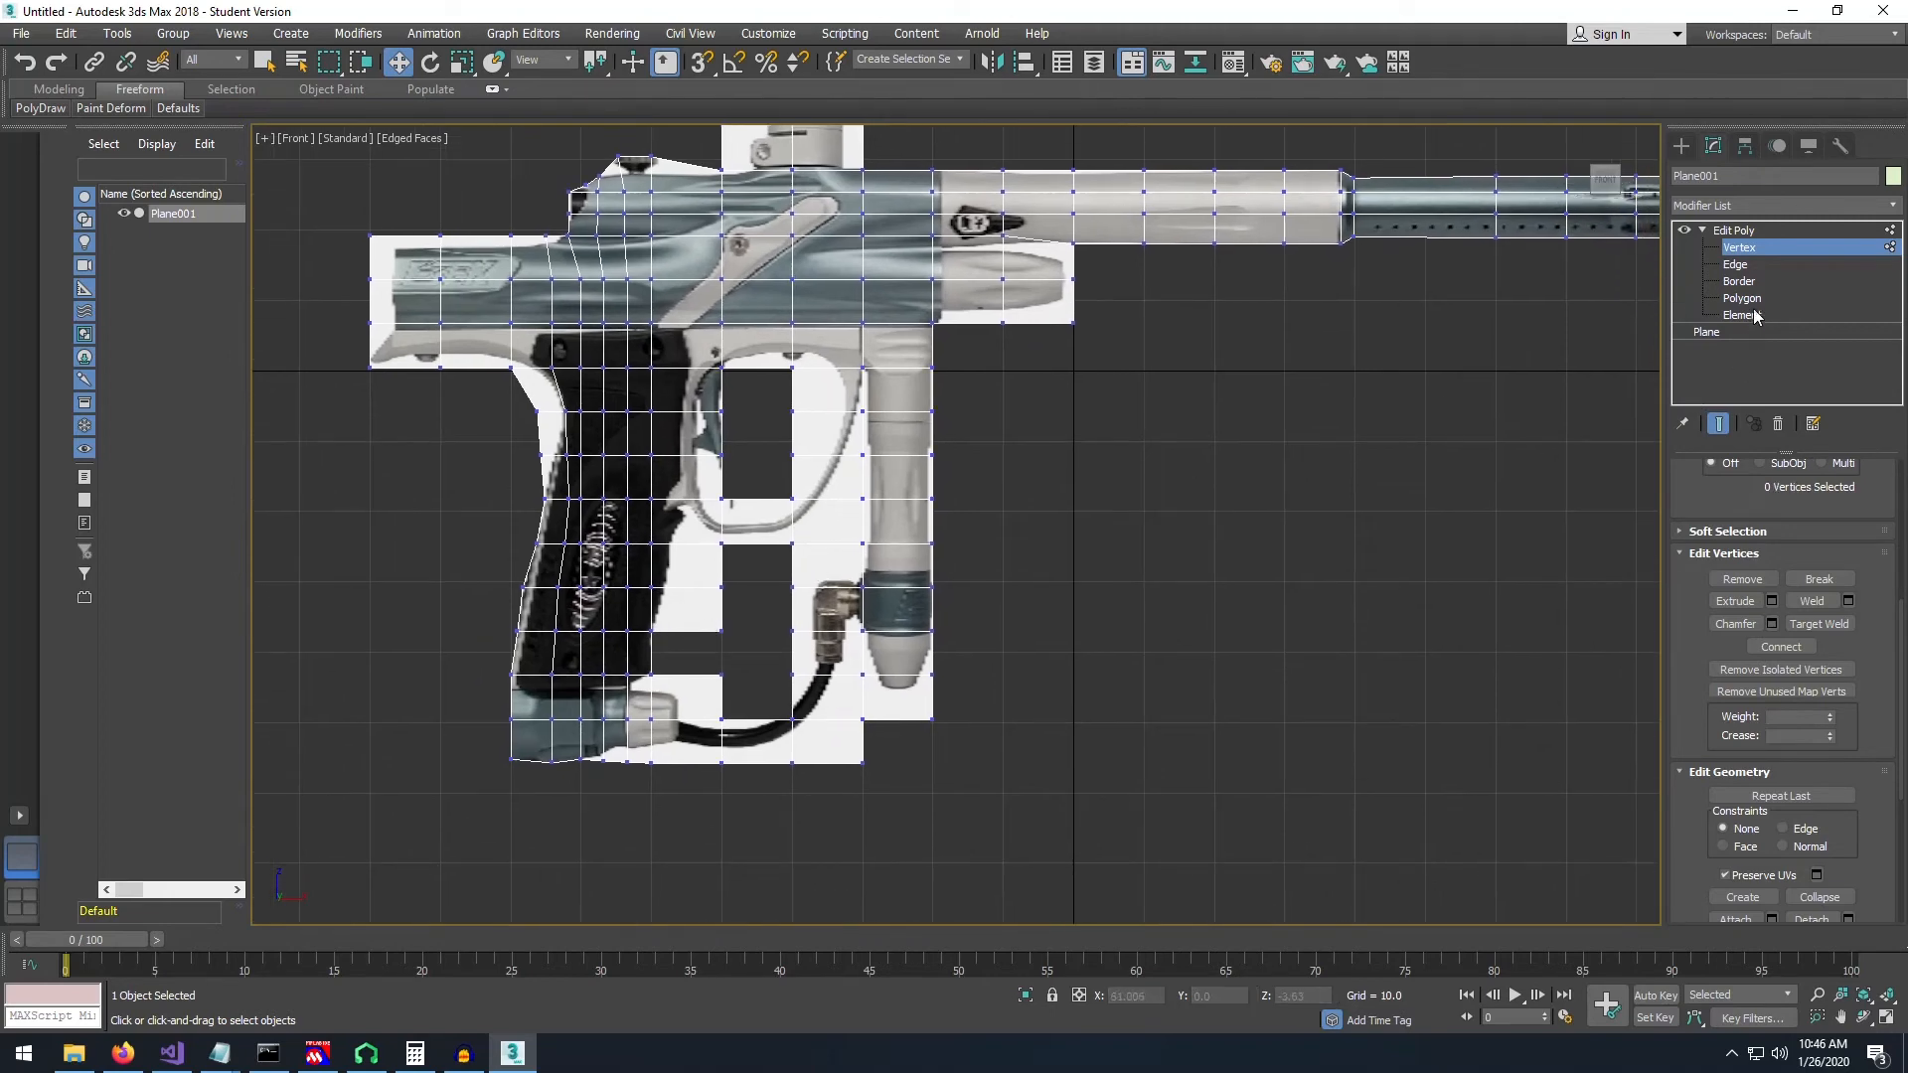
key(4)
click(685, 586)
key(Delete)
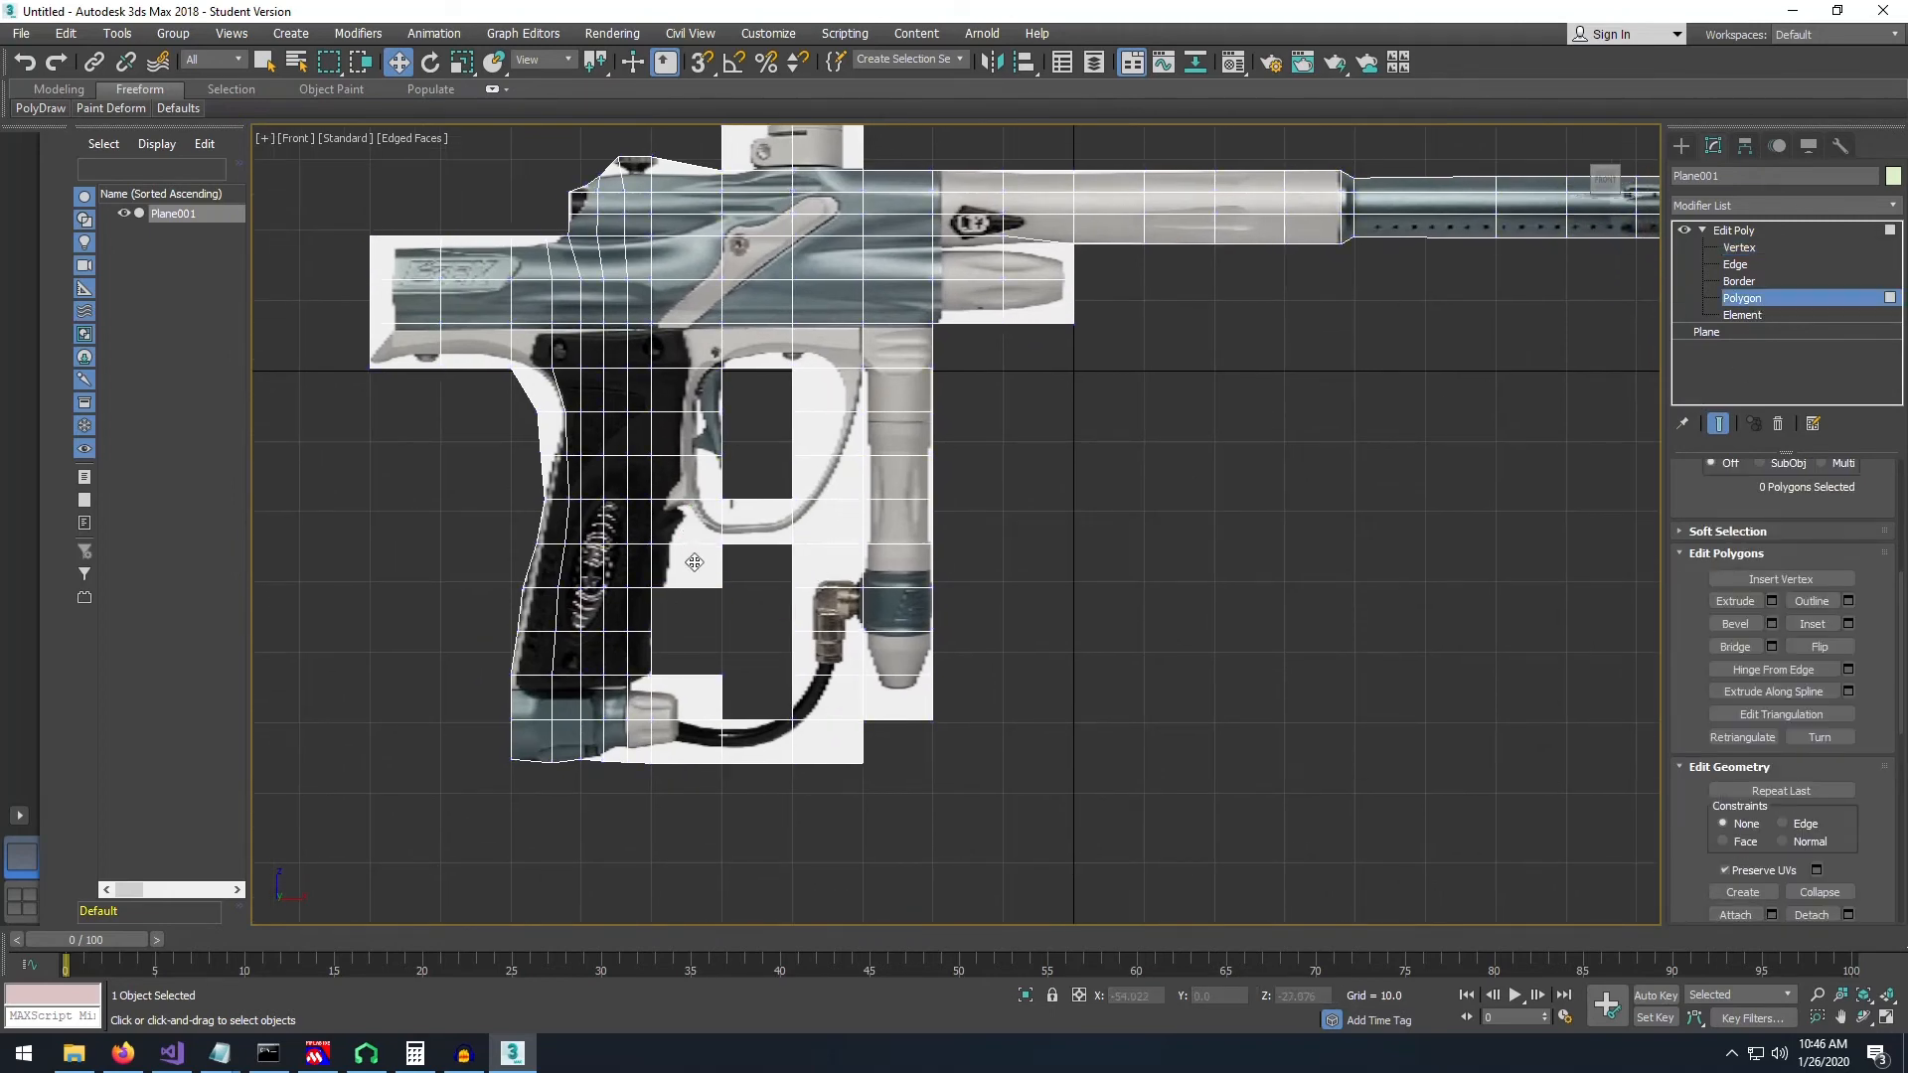
click(822, 566)
key(Delete)
click(832, 527)
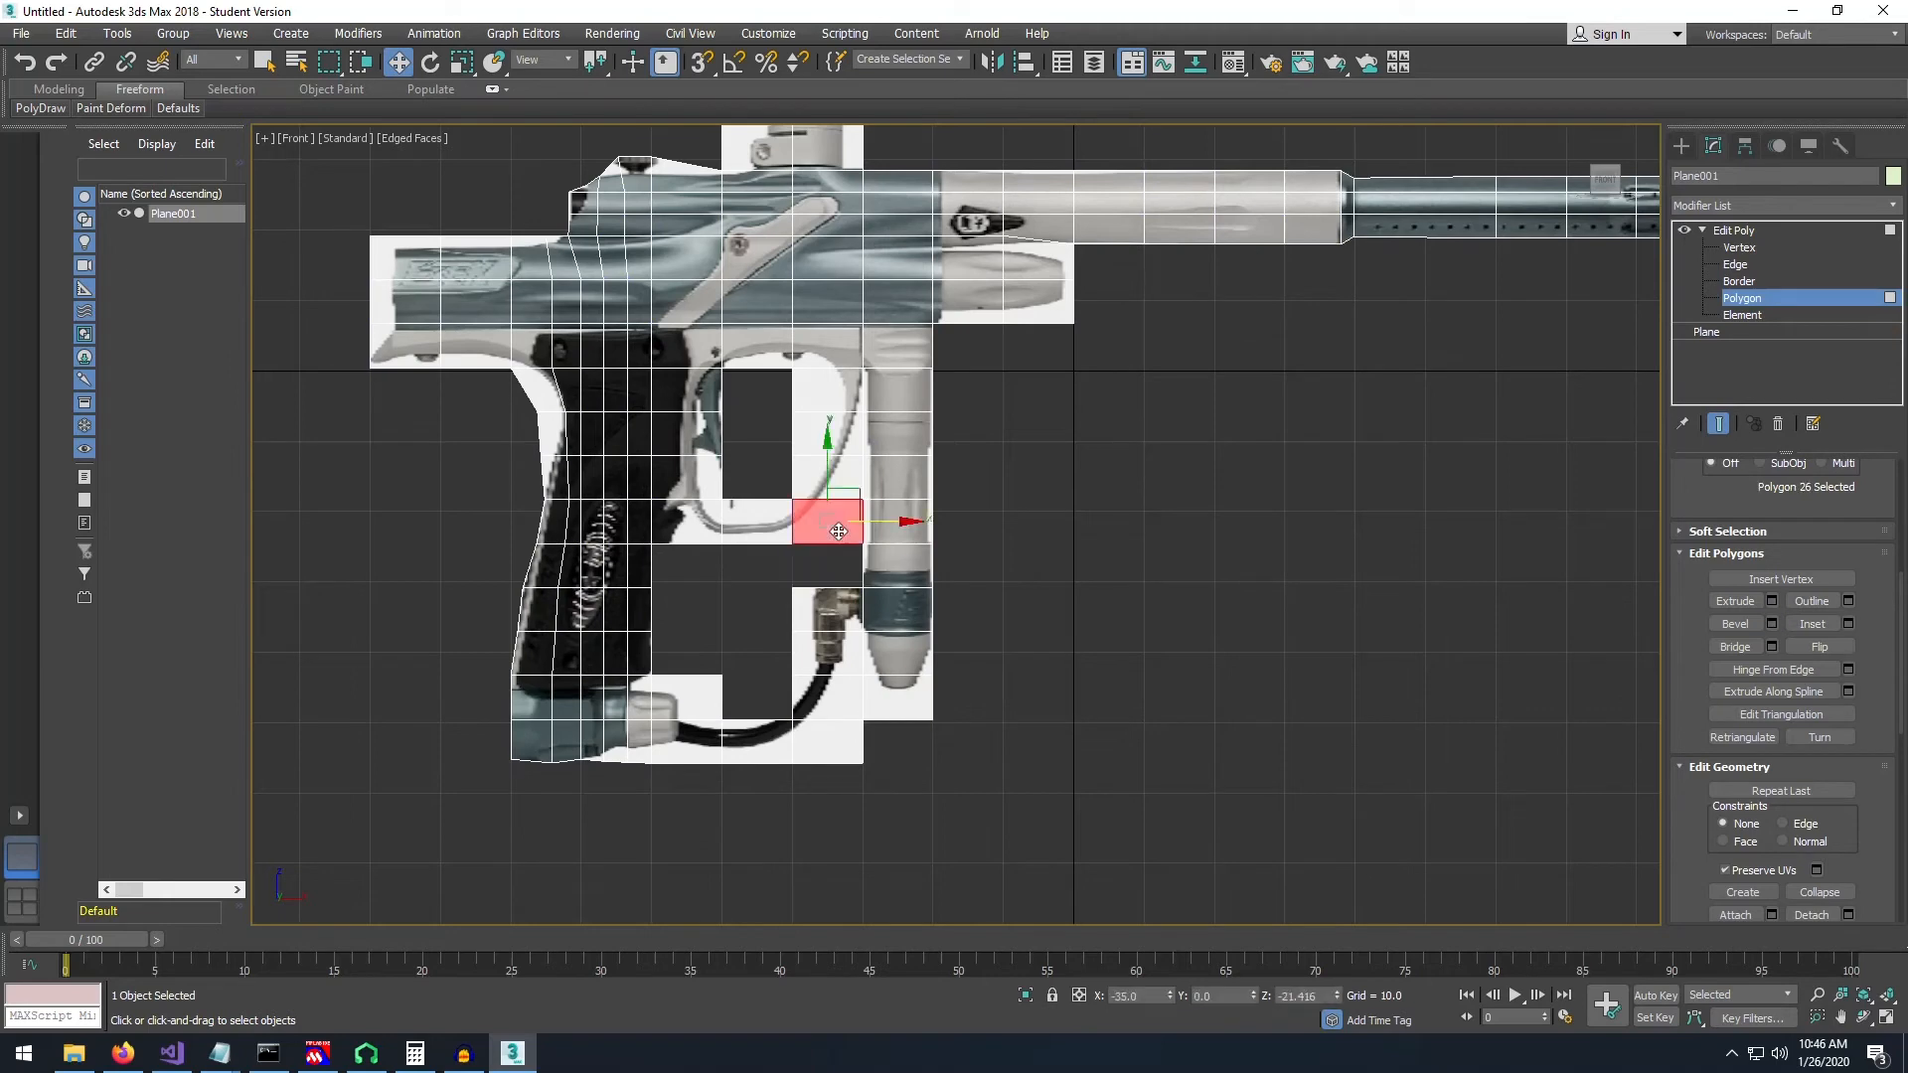
click(830, 741)
scroll(1172, 650, down, 5)
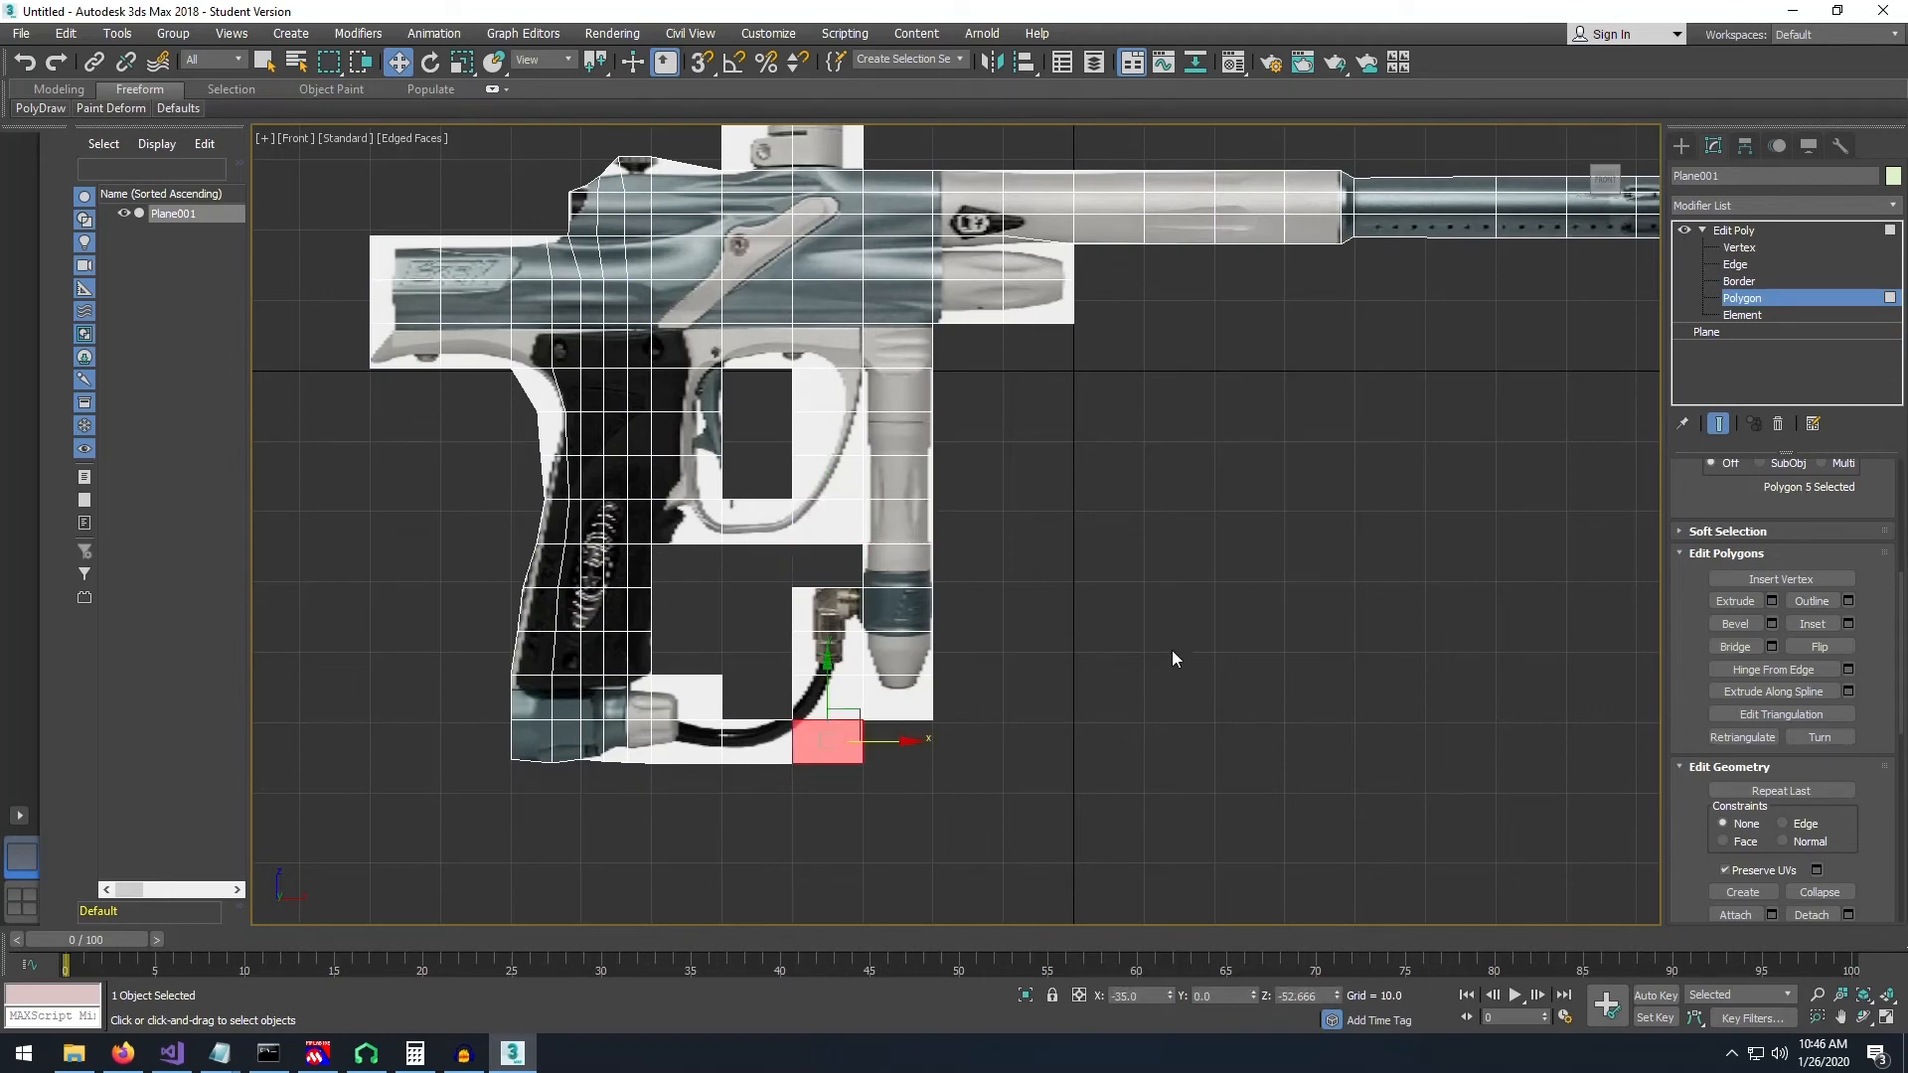
middle_drag(1188, 566, 980, 527)
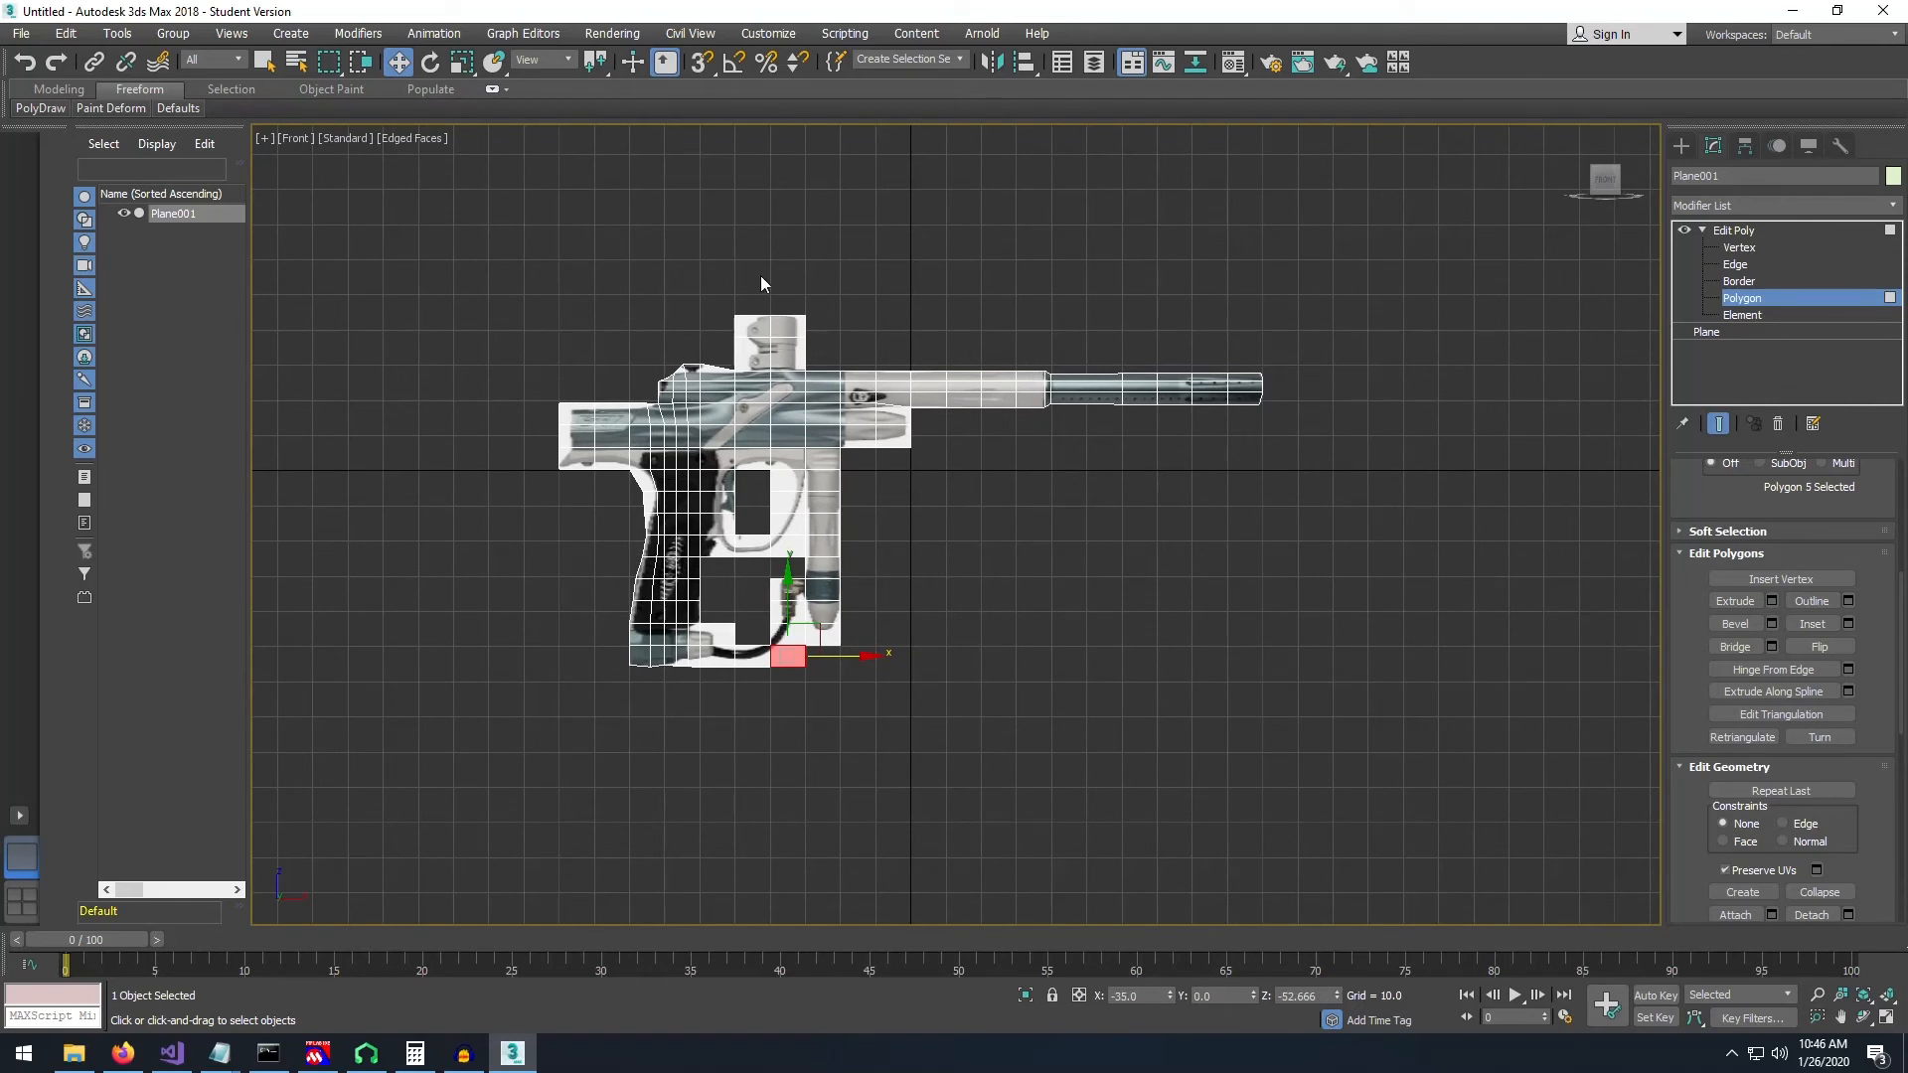
- Save the scene as PaintbalGun1 in a new folder named Lee2020 inside the scenes folder
click(21, 35)
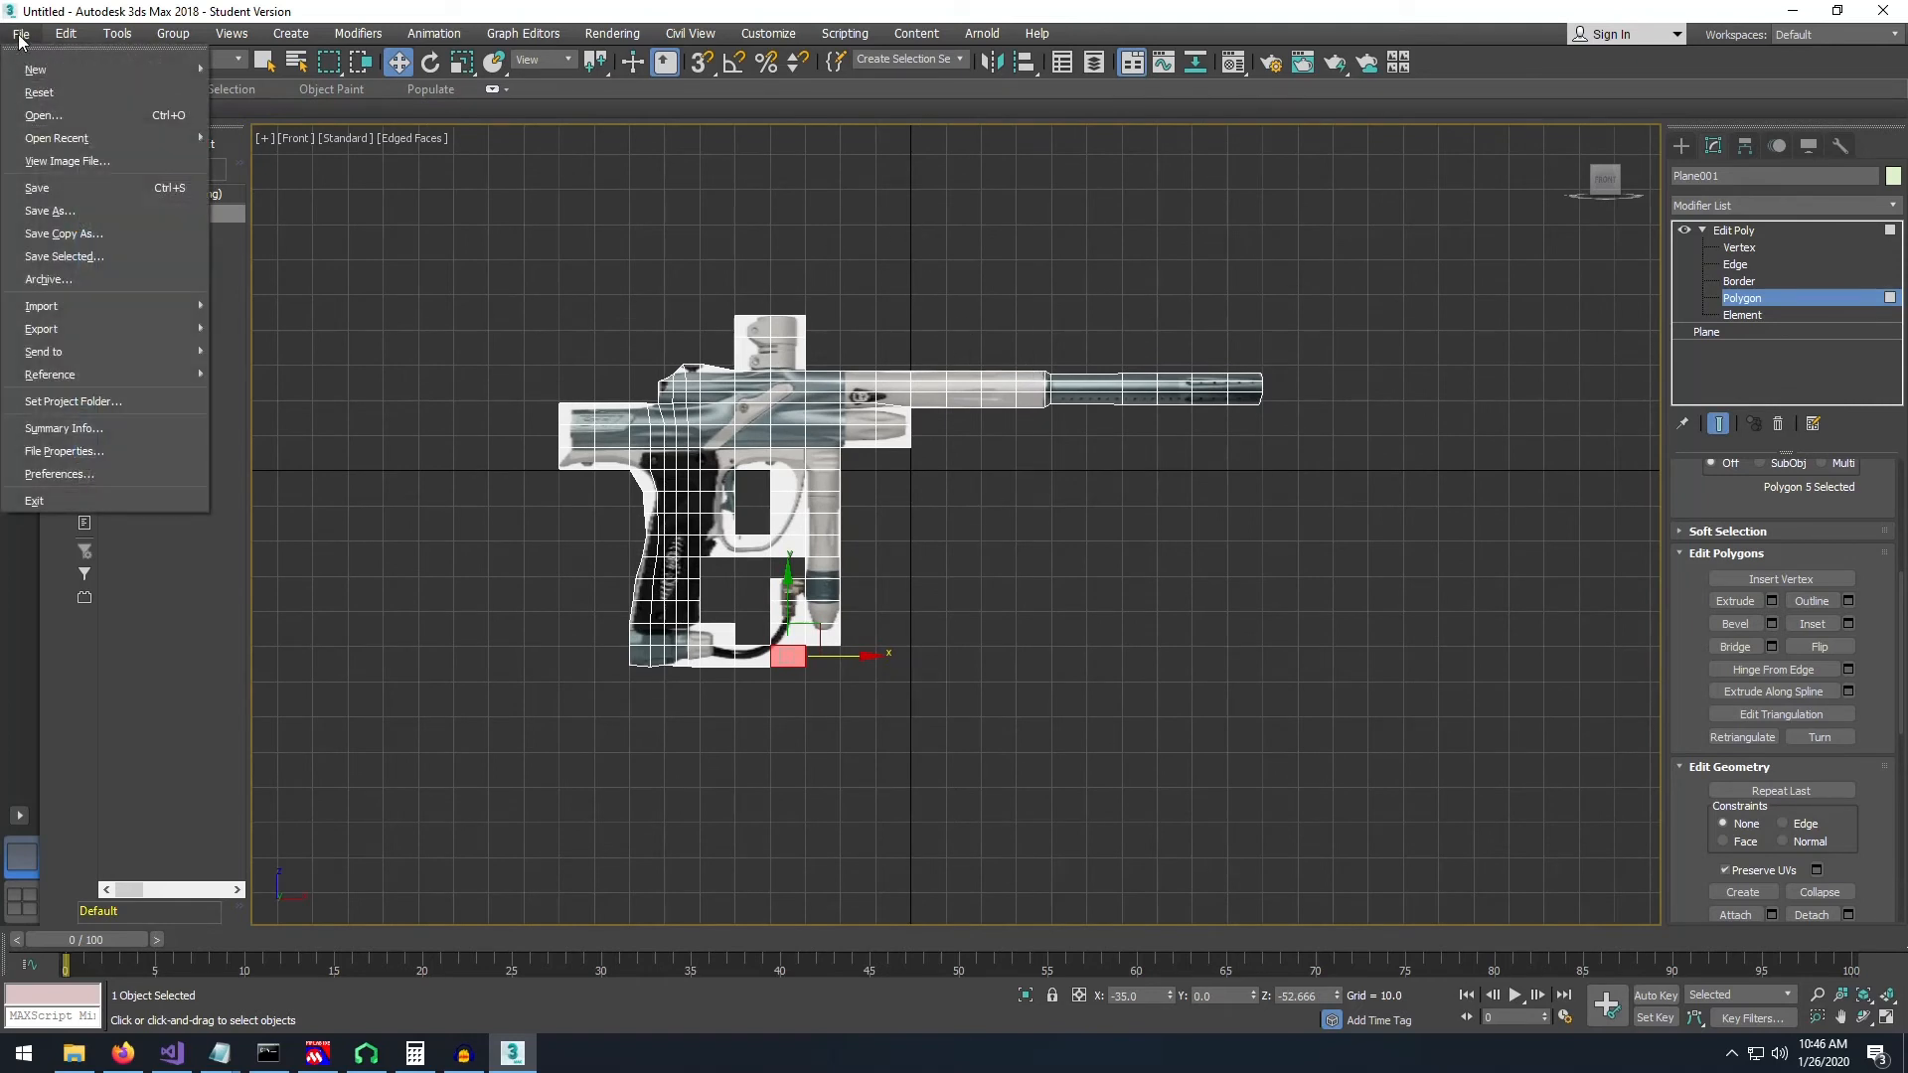
click(70, 197)
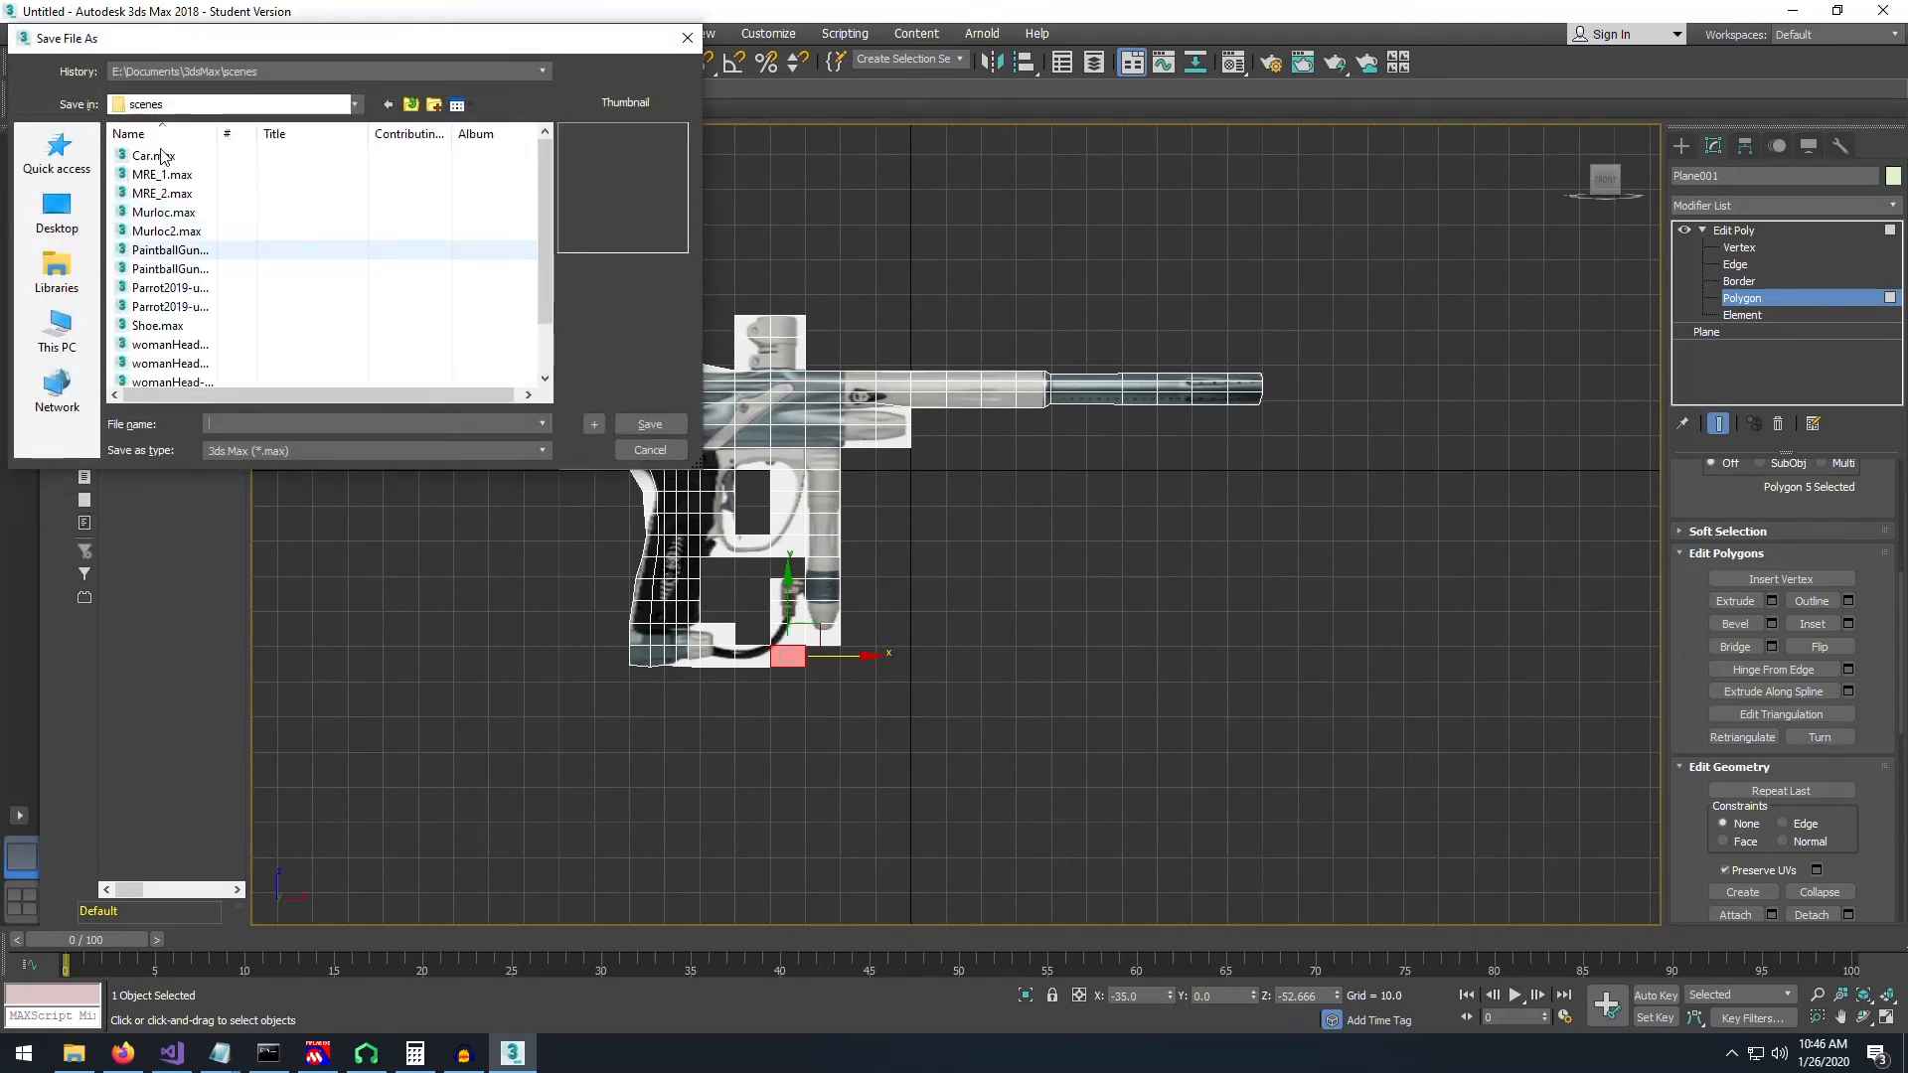
click(433, 105)
text(Lee)
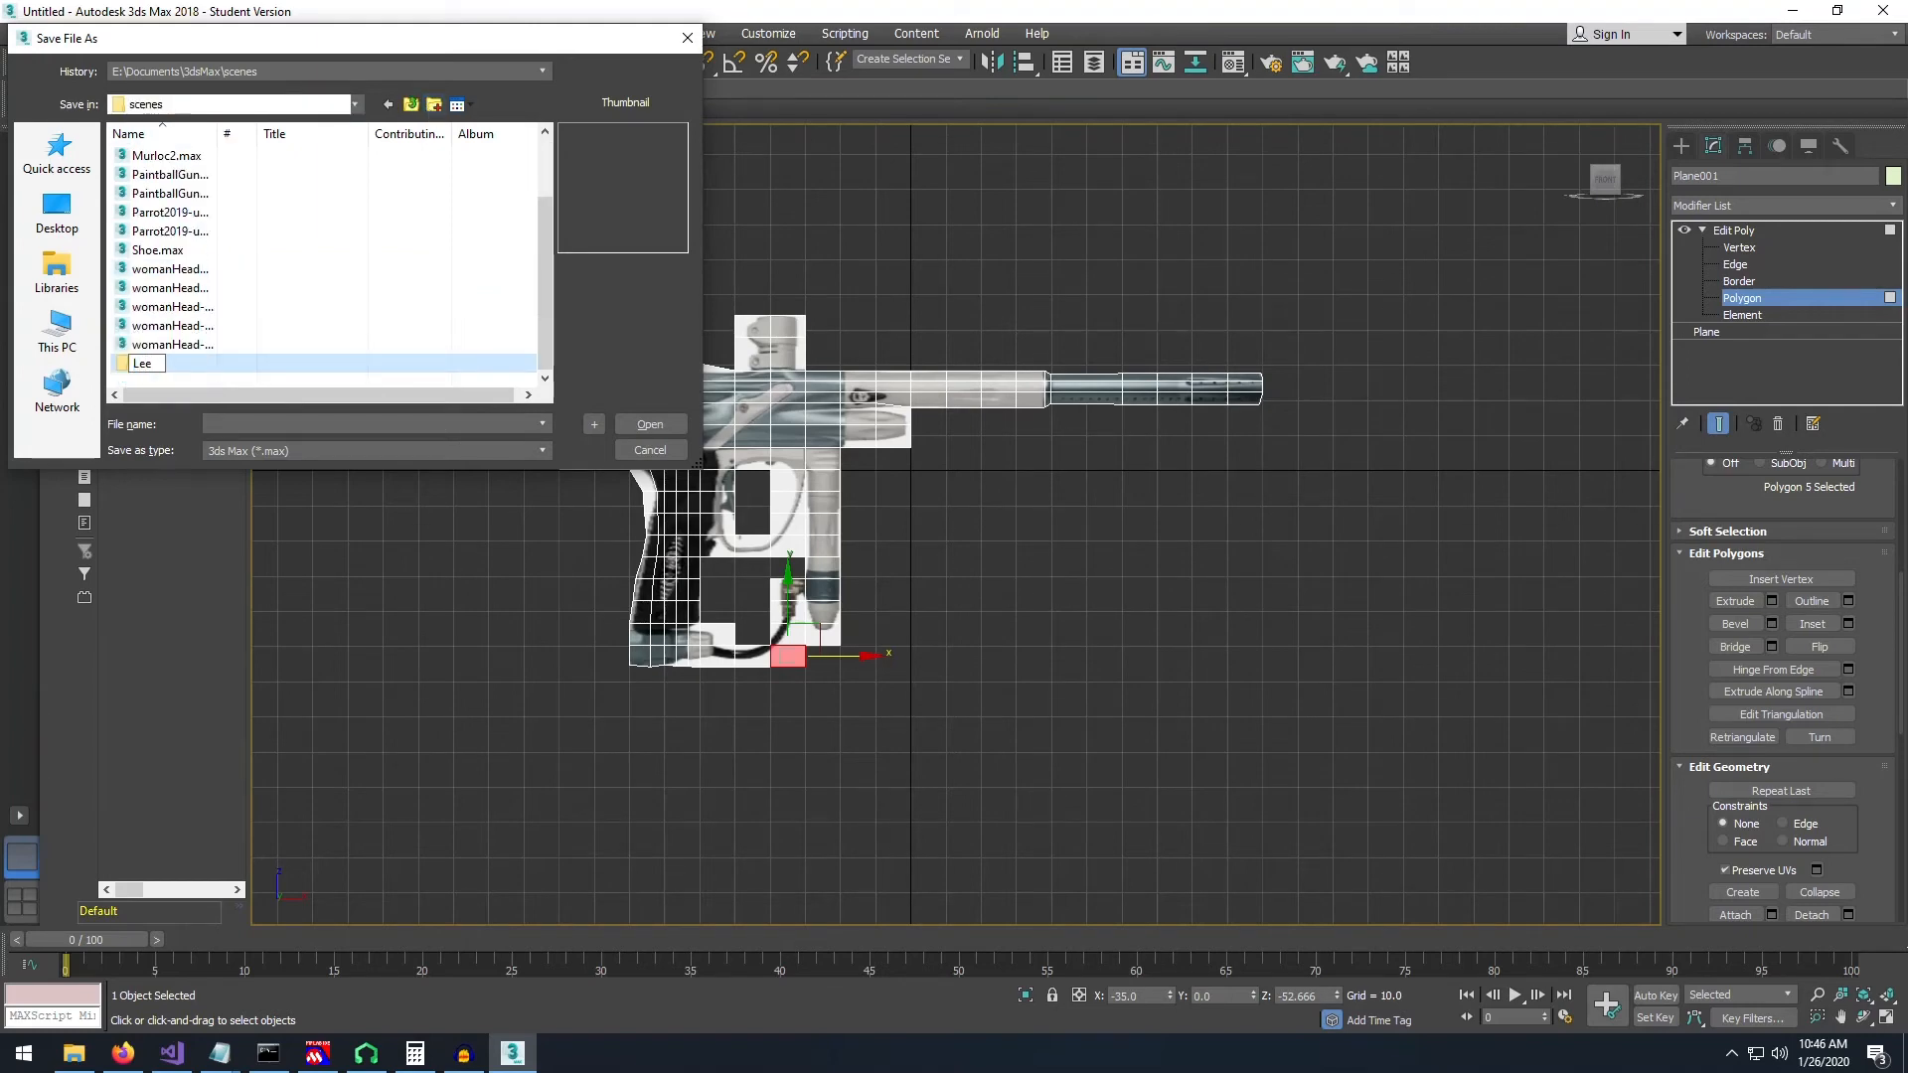
text(2020)
key(Return)
double_click(122, 362)
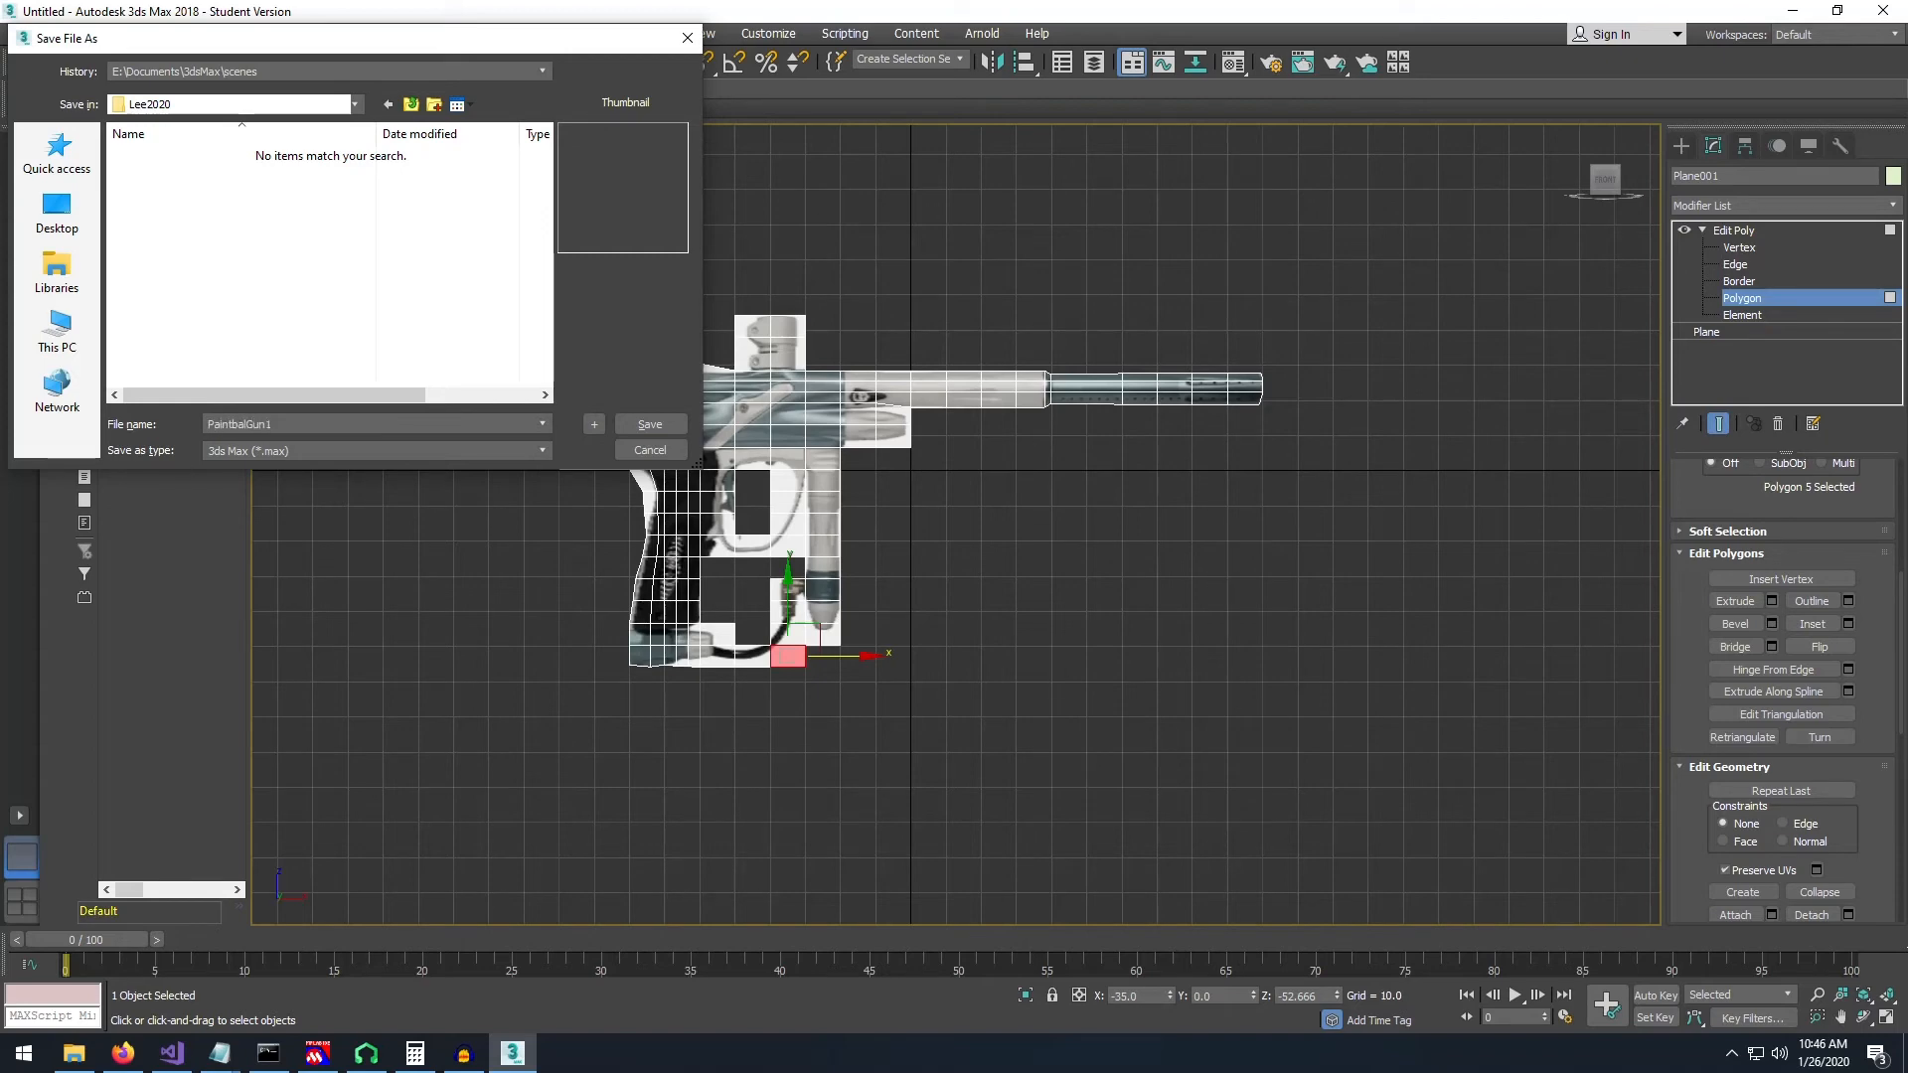
key(Return)
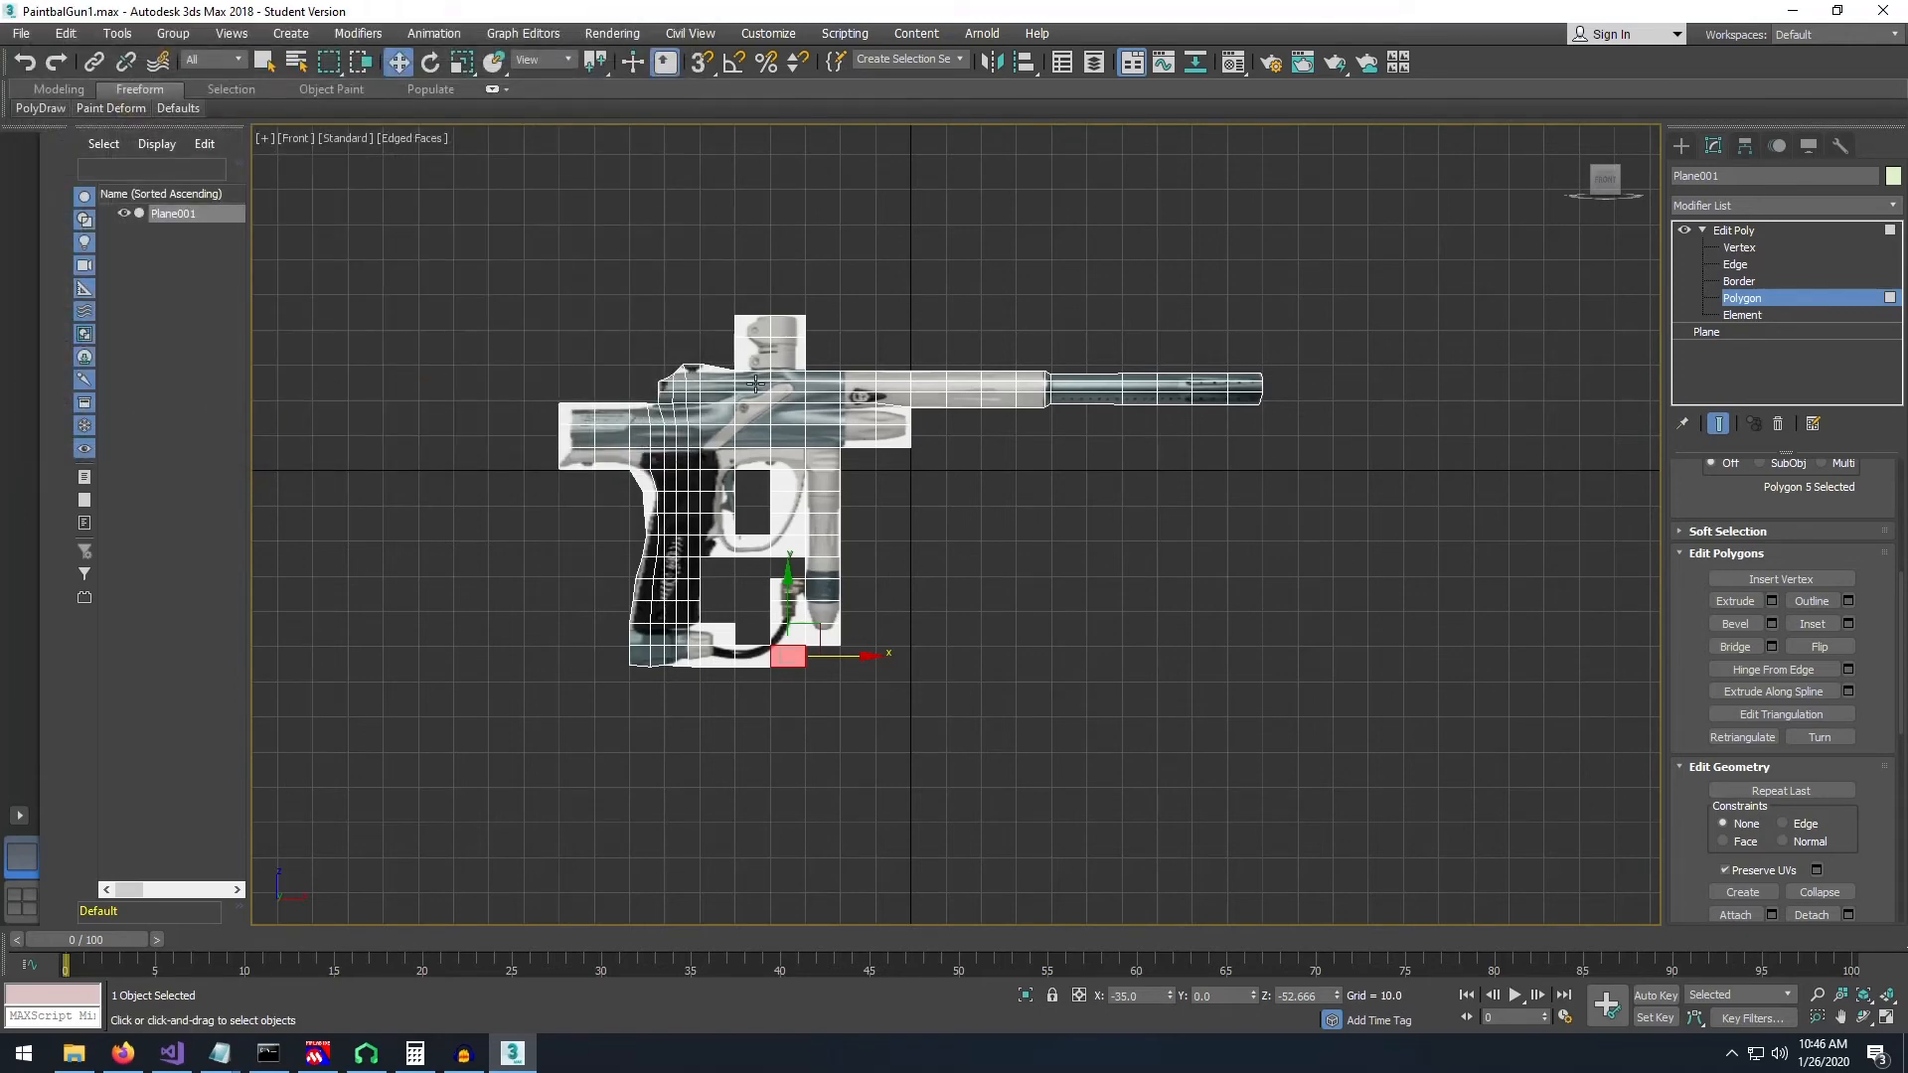
- Examine the trimmed gun plane from an angled orthographic view and return to the Front view
scroll(918, 509, up, 2)
scroll(918, 509, down, 2)
scroll(918, 508, up, 2)
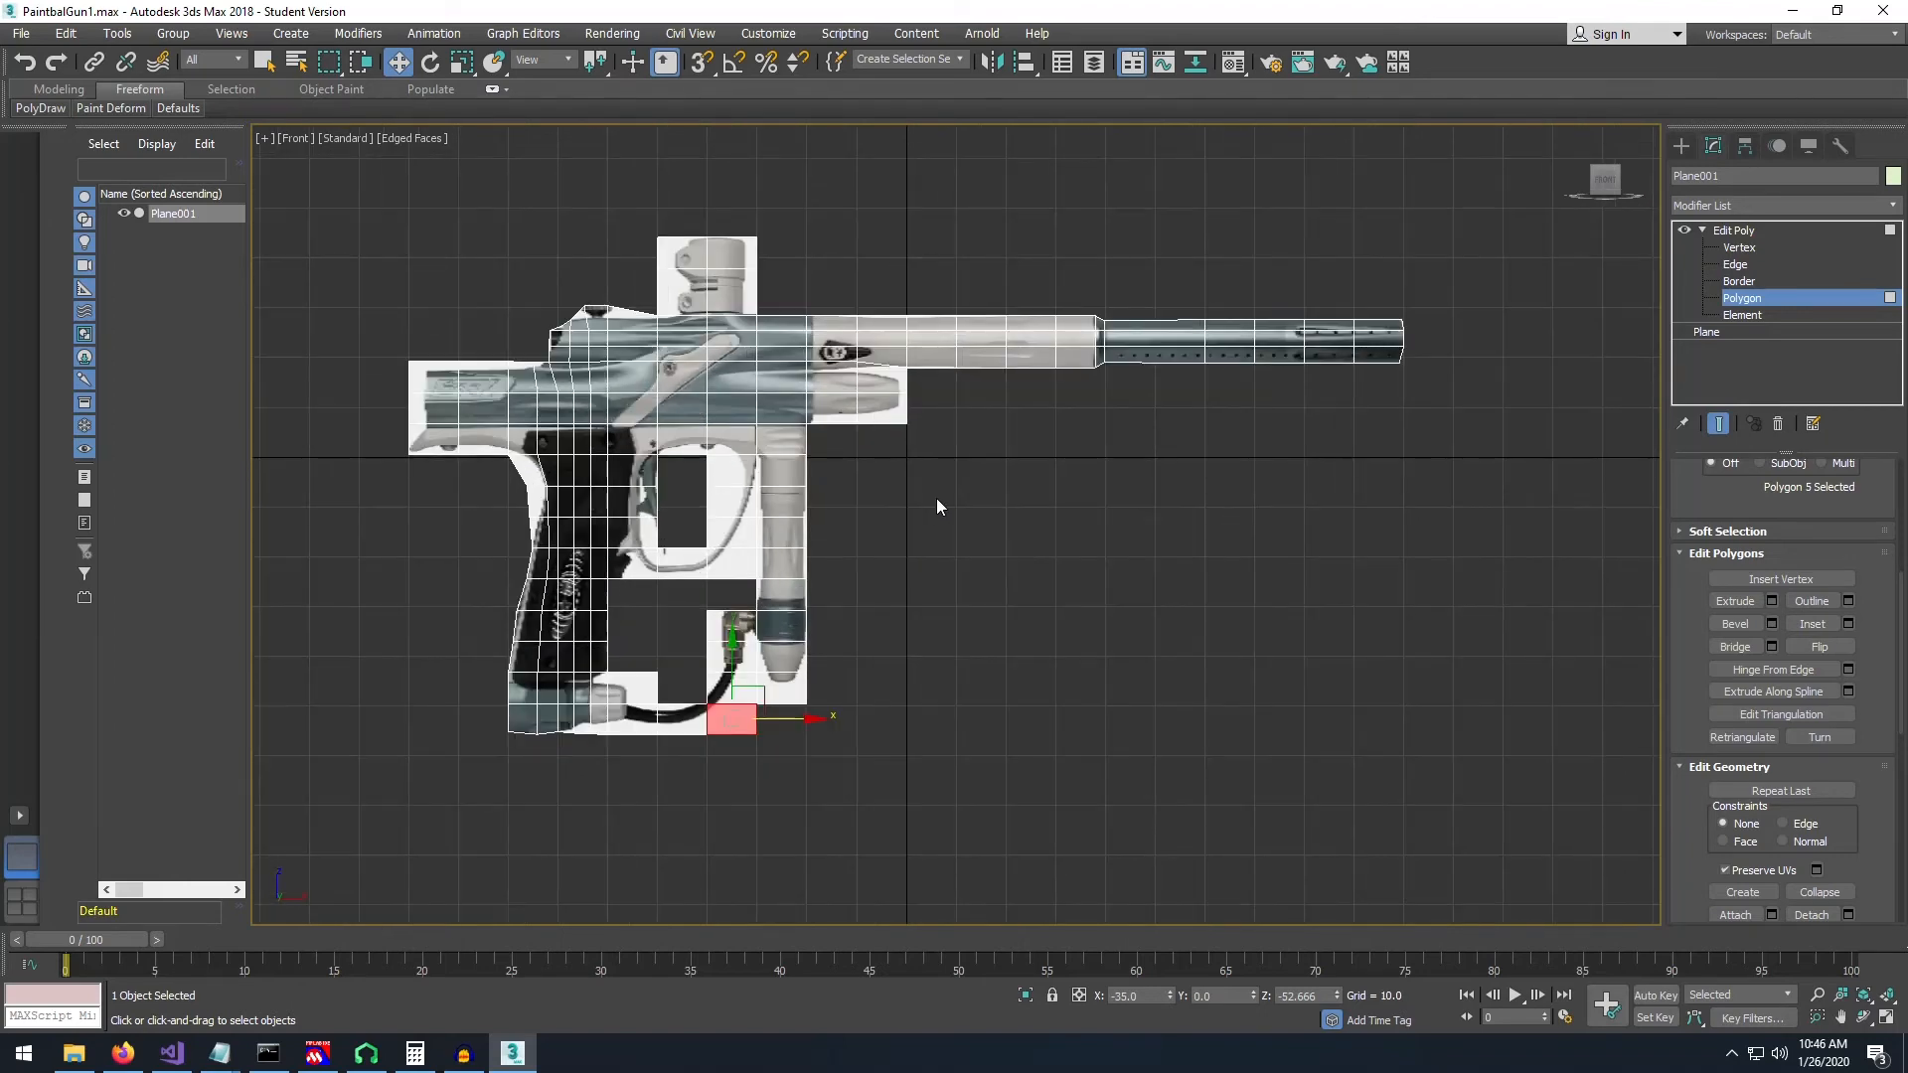
mouse_move(1607, 191)
mouse_down()
mouse_move(1556, 194)
mouse_move(1590, 190)
mouse_up()
click(1595, 185)
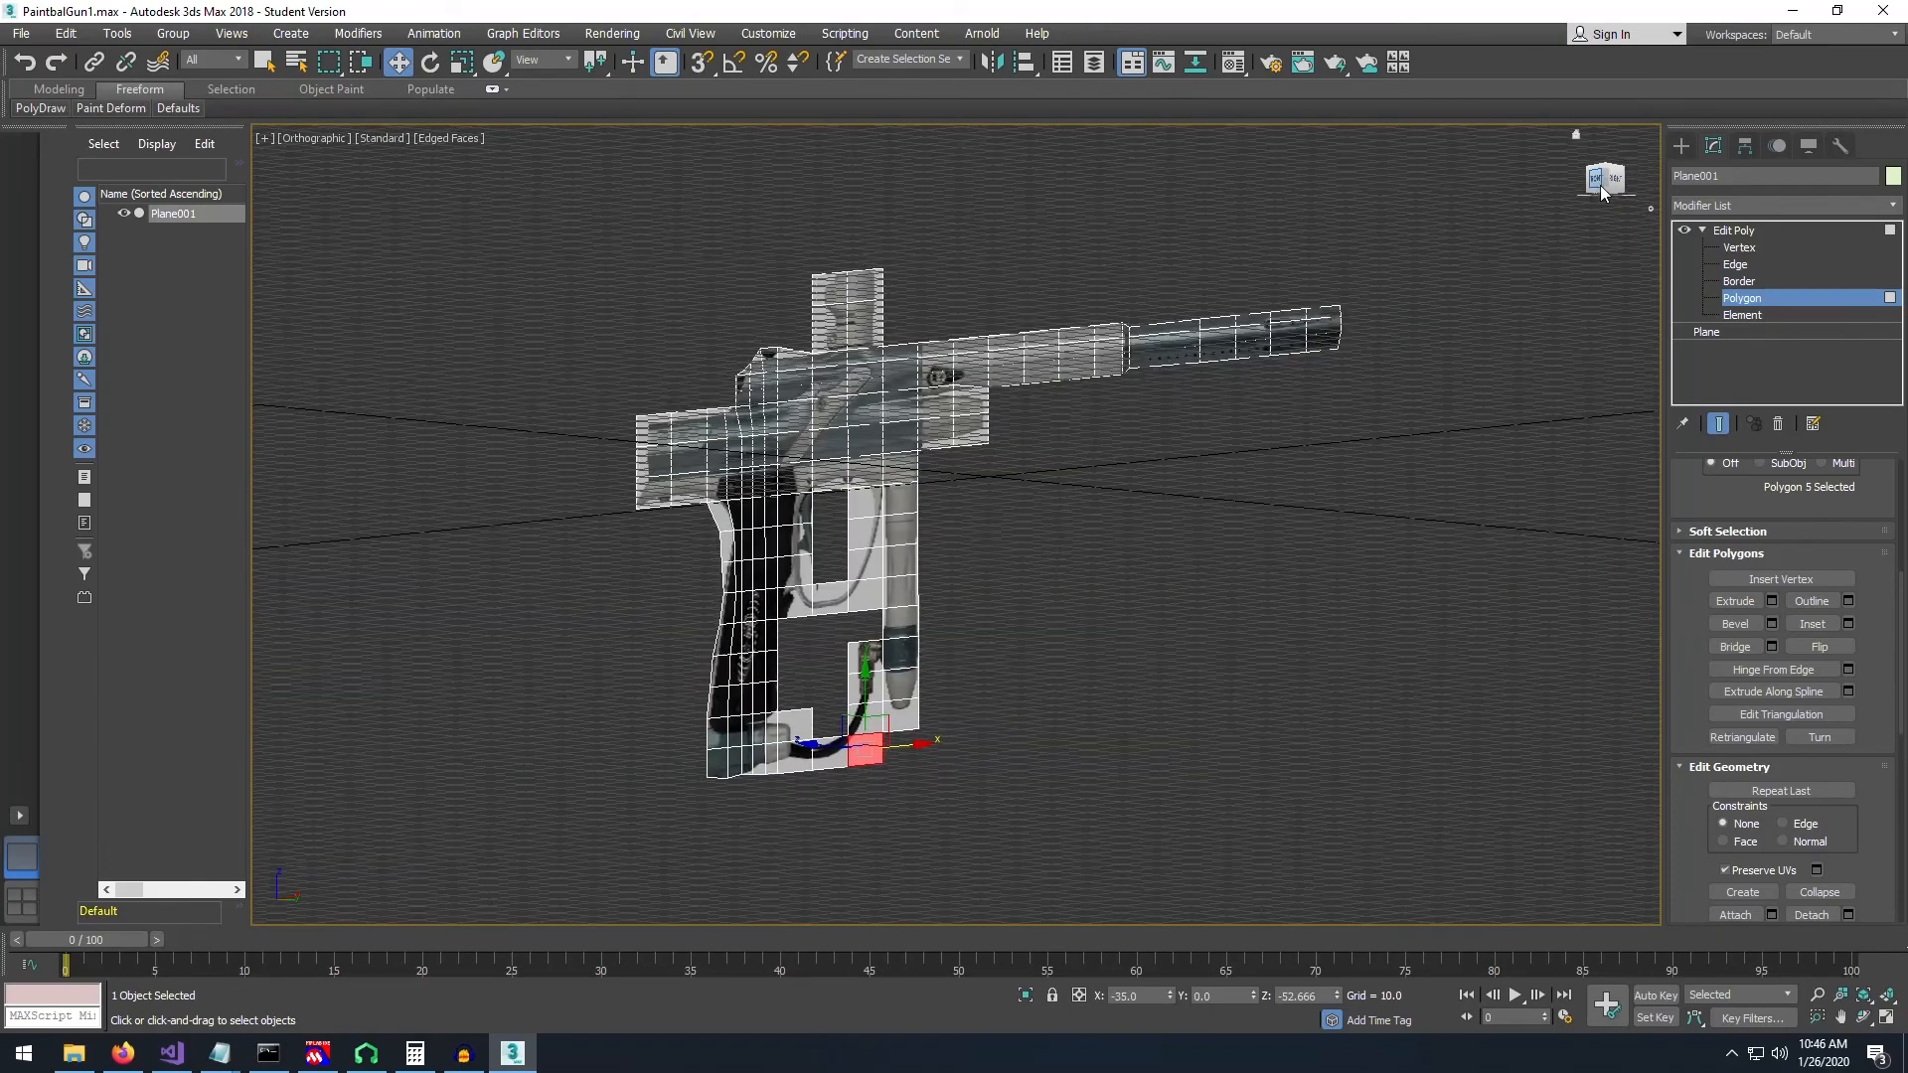
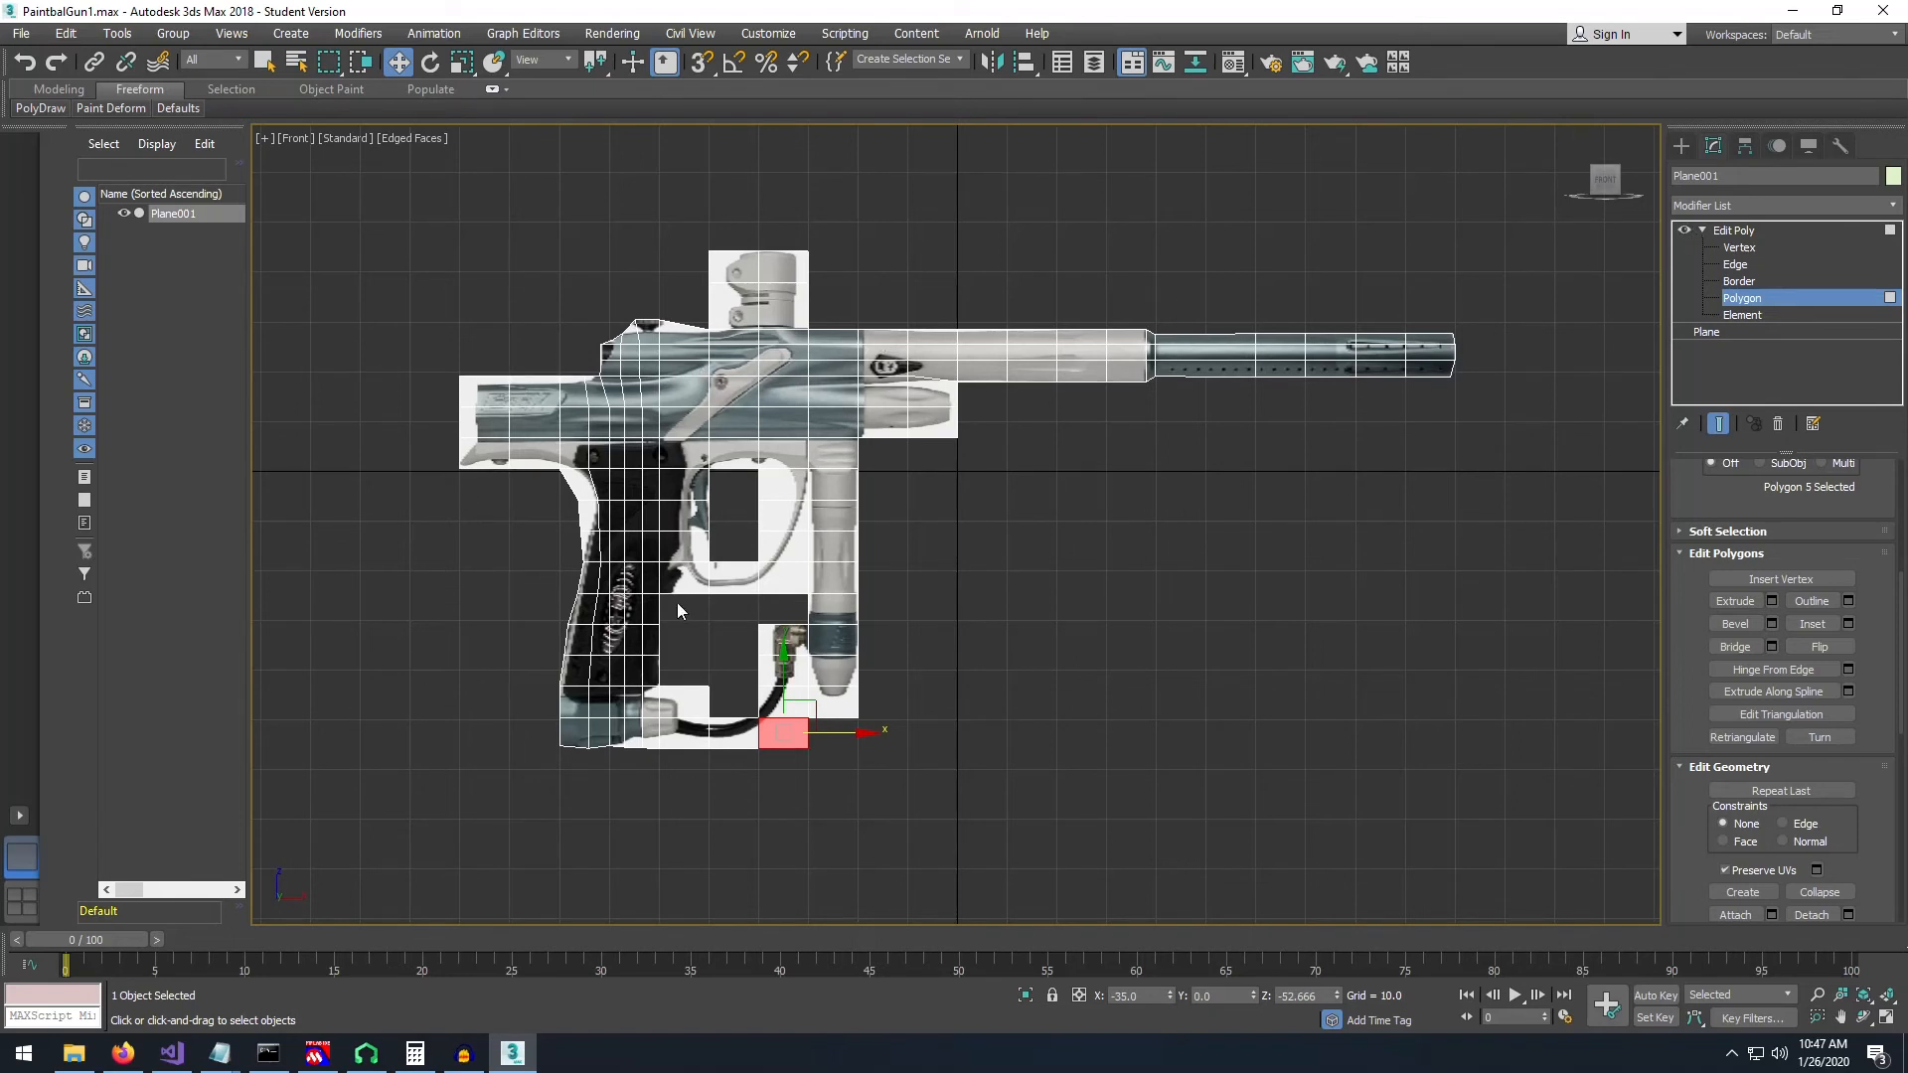
- Switch to the four-viewport layout and enlarge the Perspective viewport to show the whole textured gun
click(22, 902)
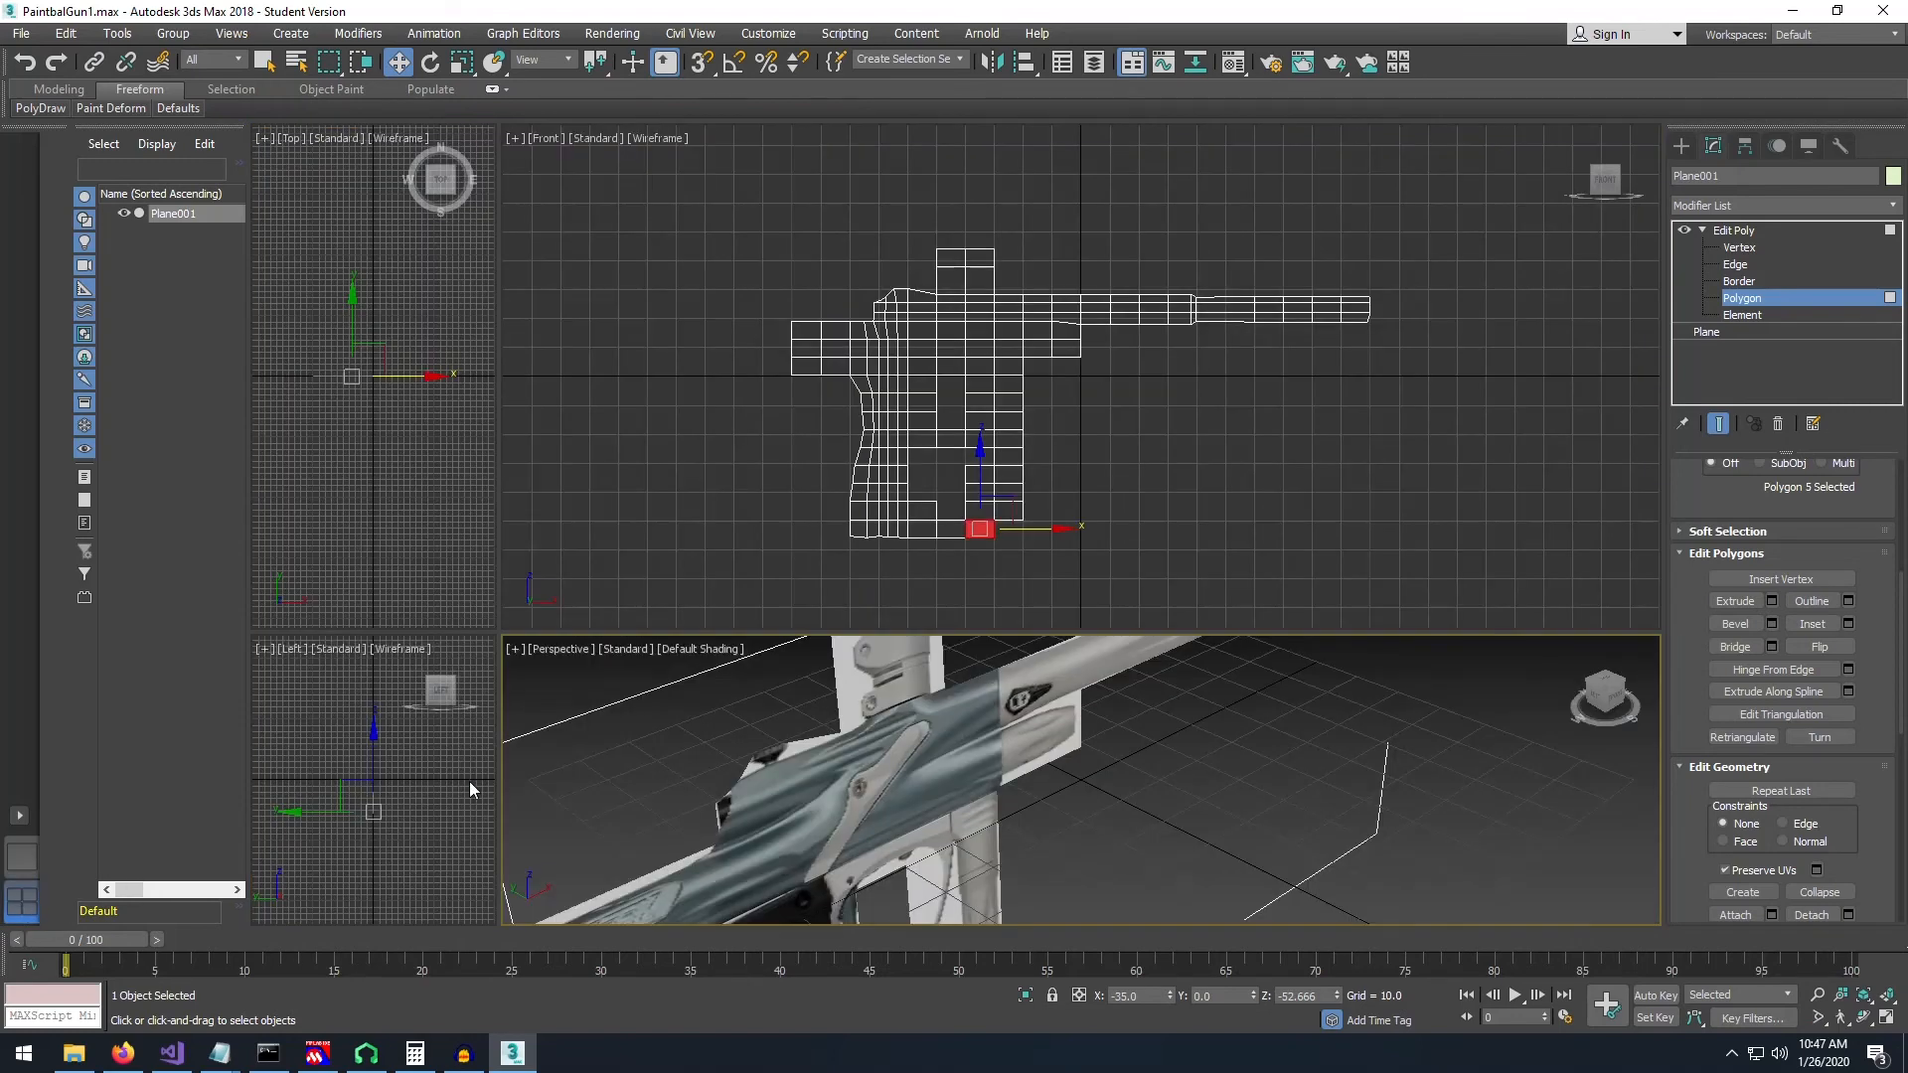
scroll(912, 650, down, 3)
scroll(912, 651, up, 4)
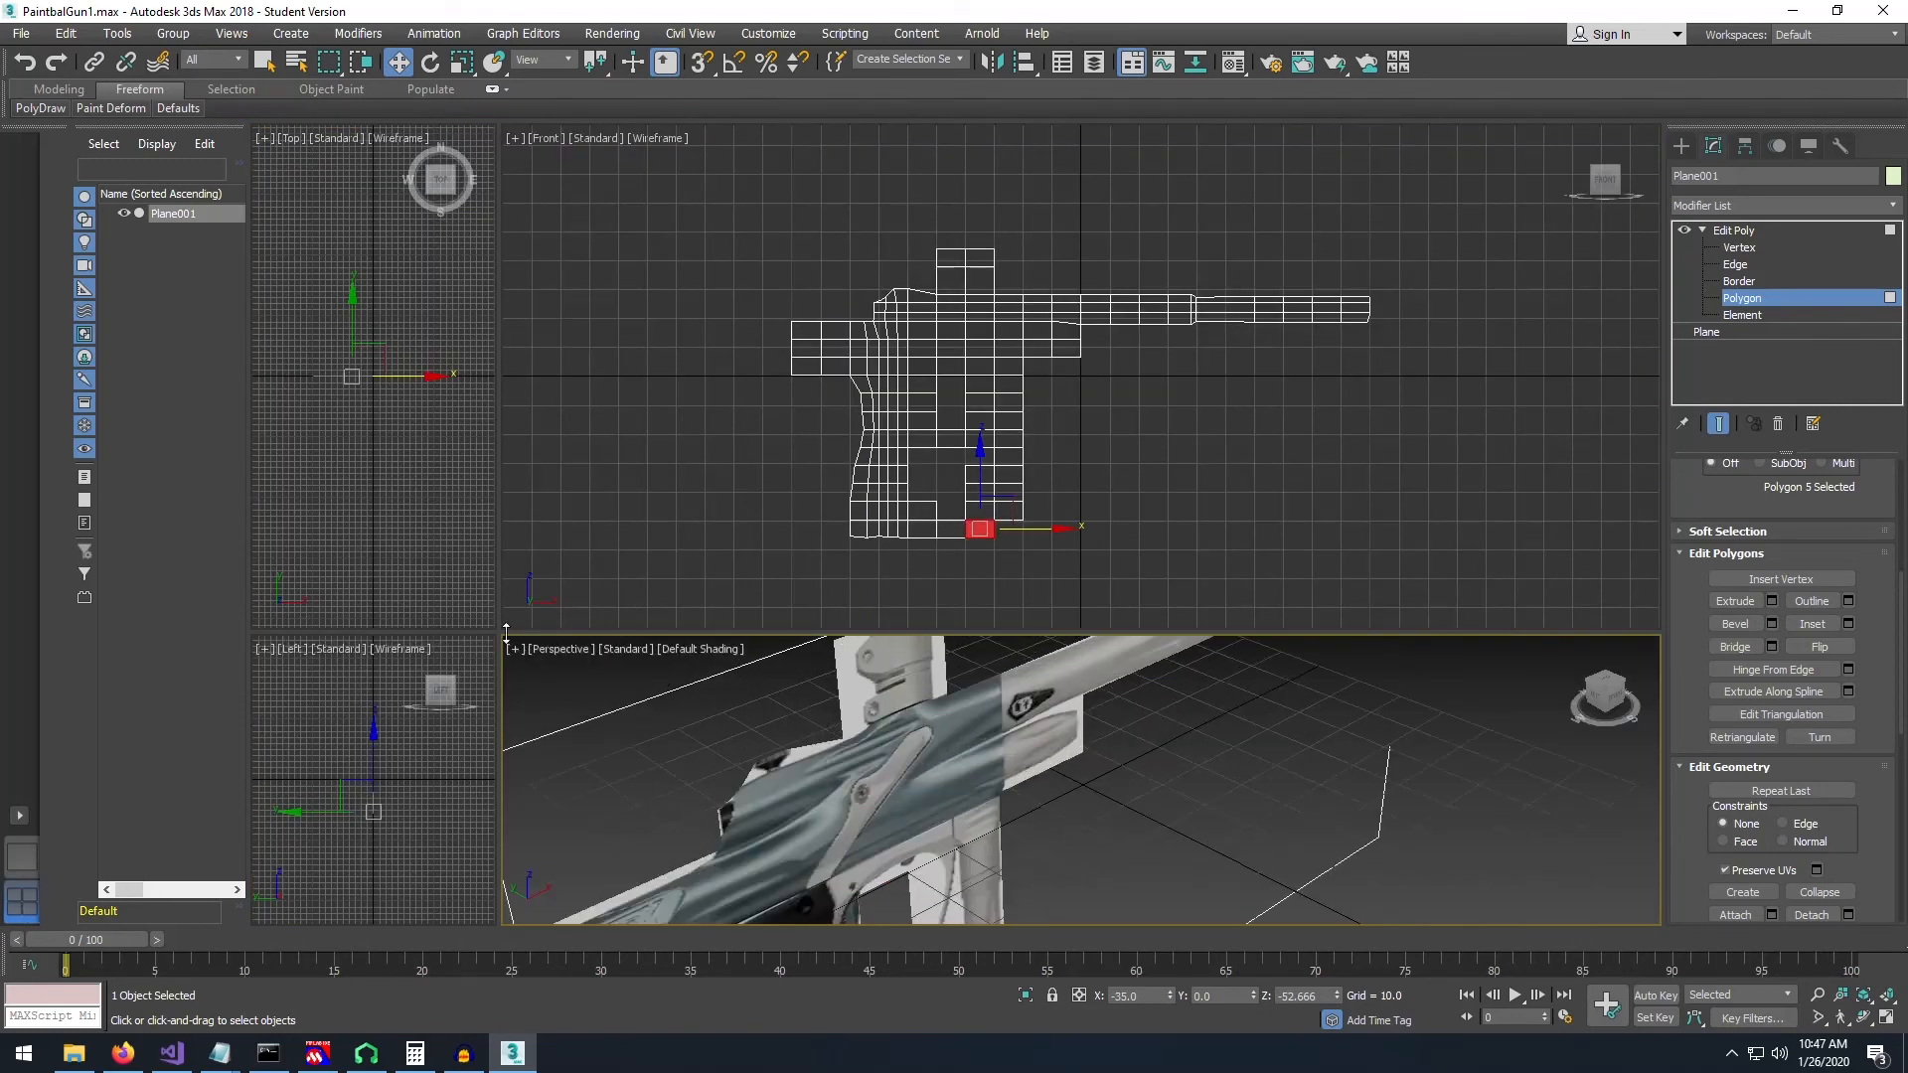
drag(498, 632, 509, 341)
scroll(1340, 575, down, 3)
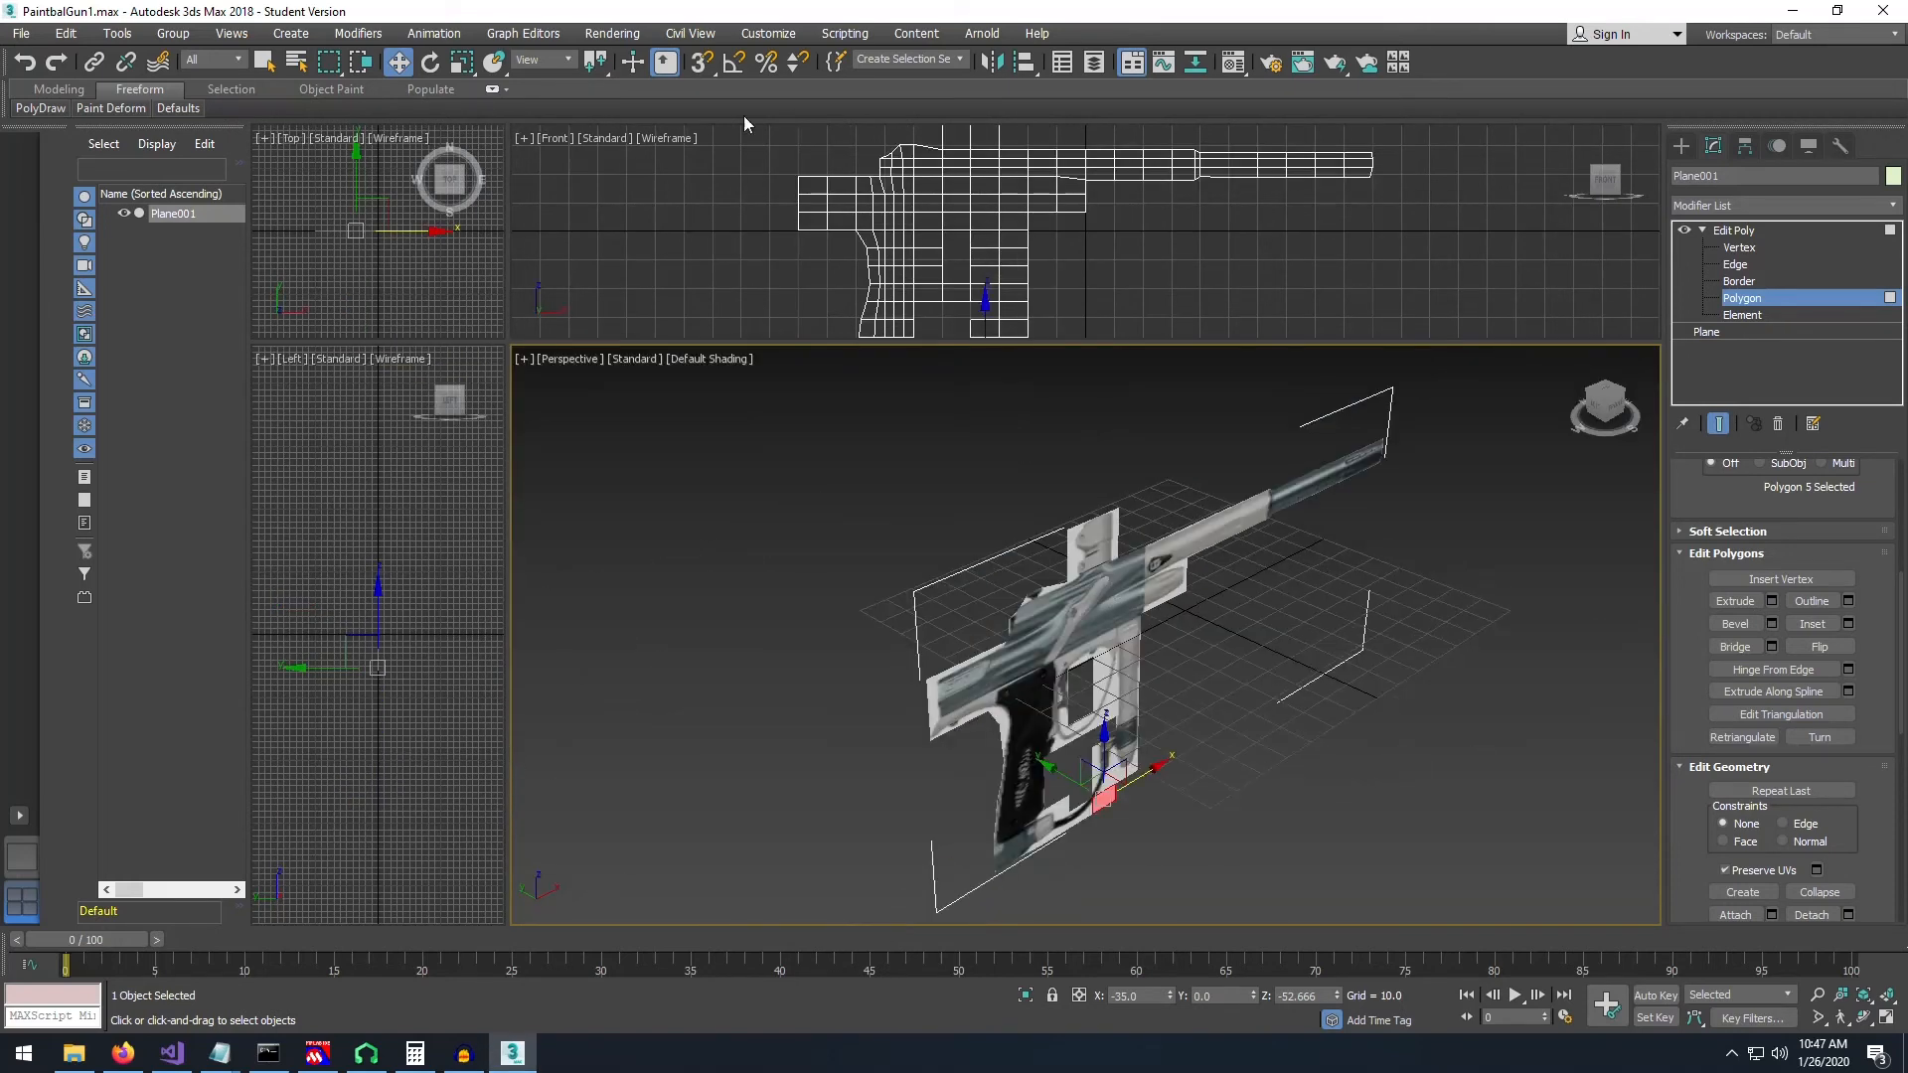
- Display the Front viewport with Default Shading and Edged Faces
click(671, 138)
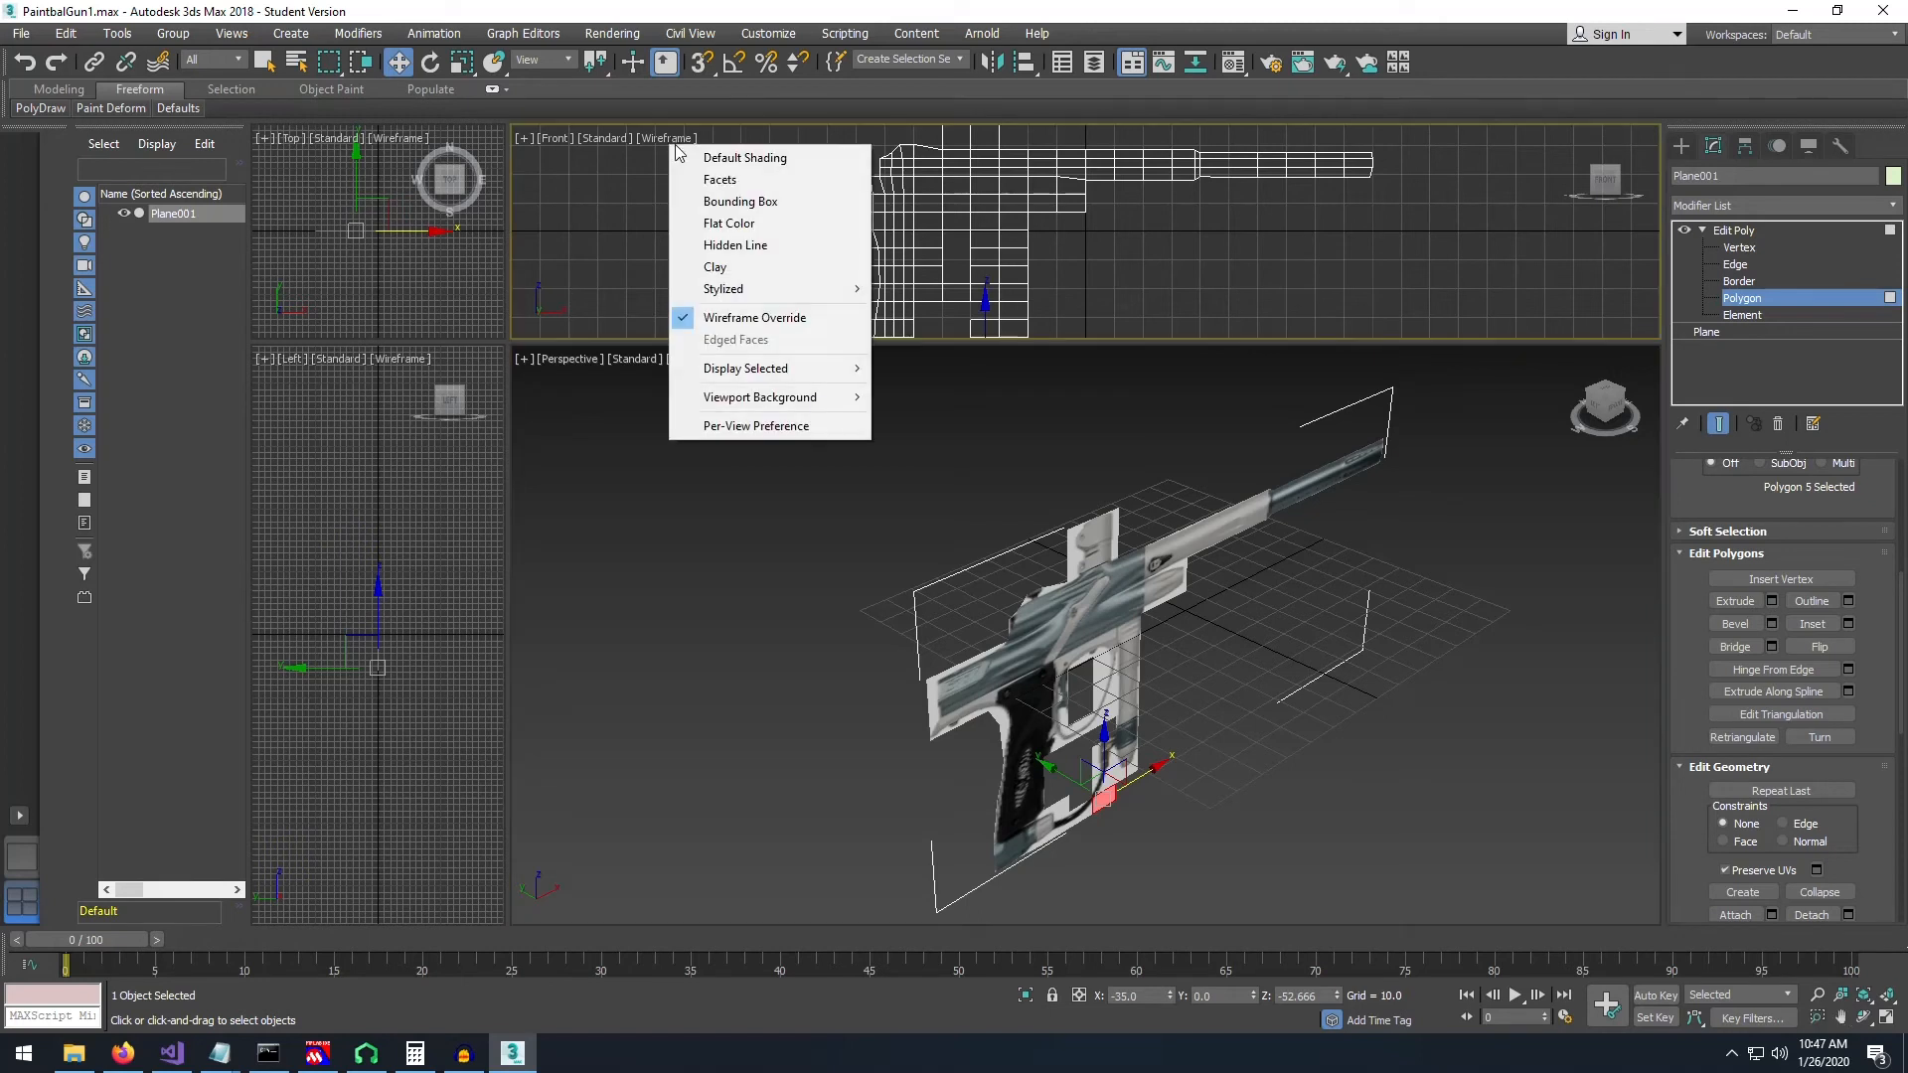
click(751, 157)
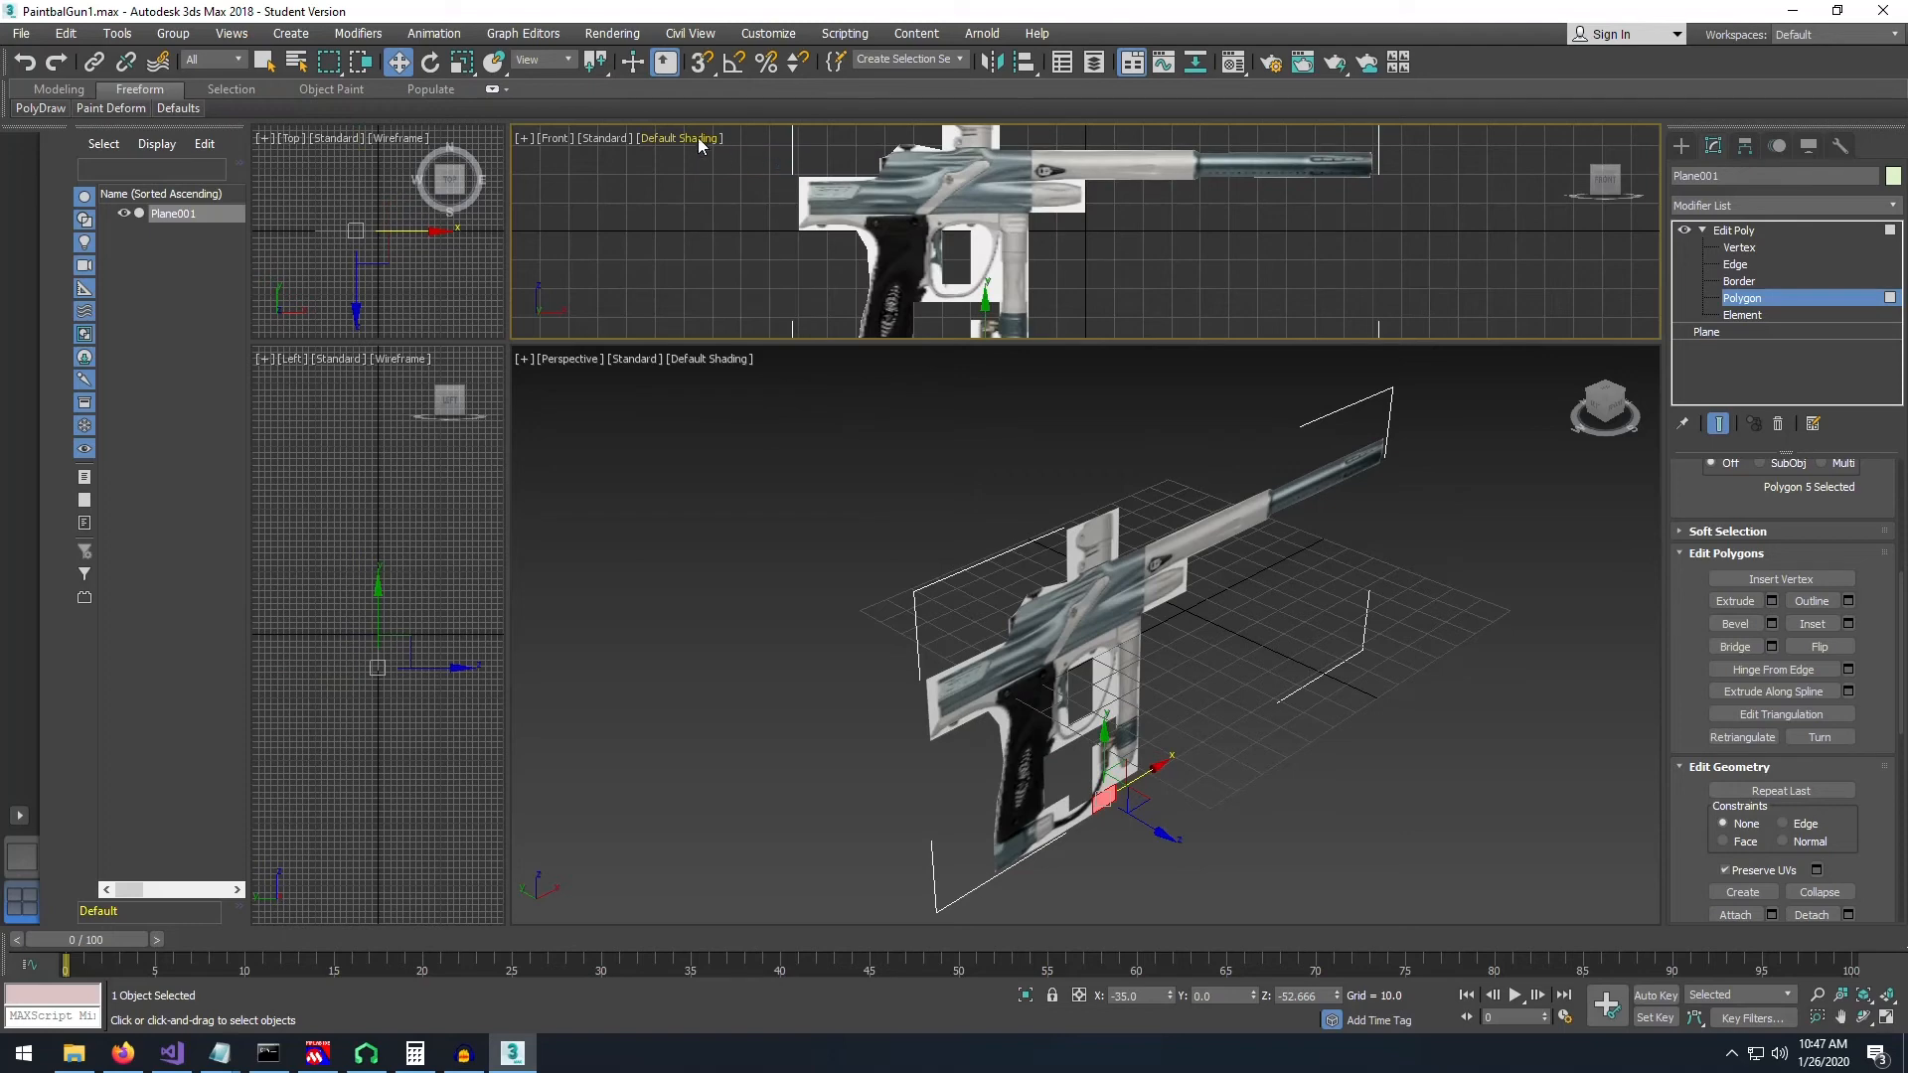
click(693, 137)
click(777, 341)
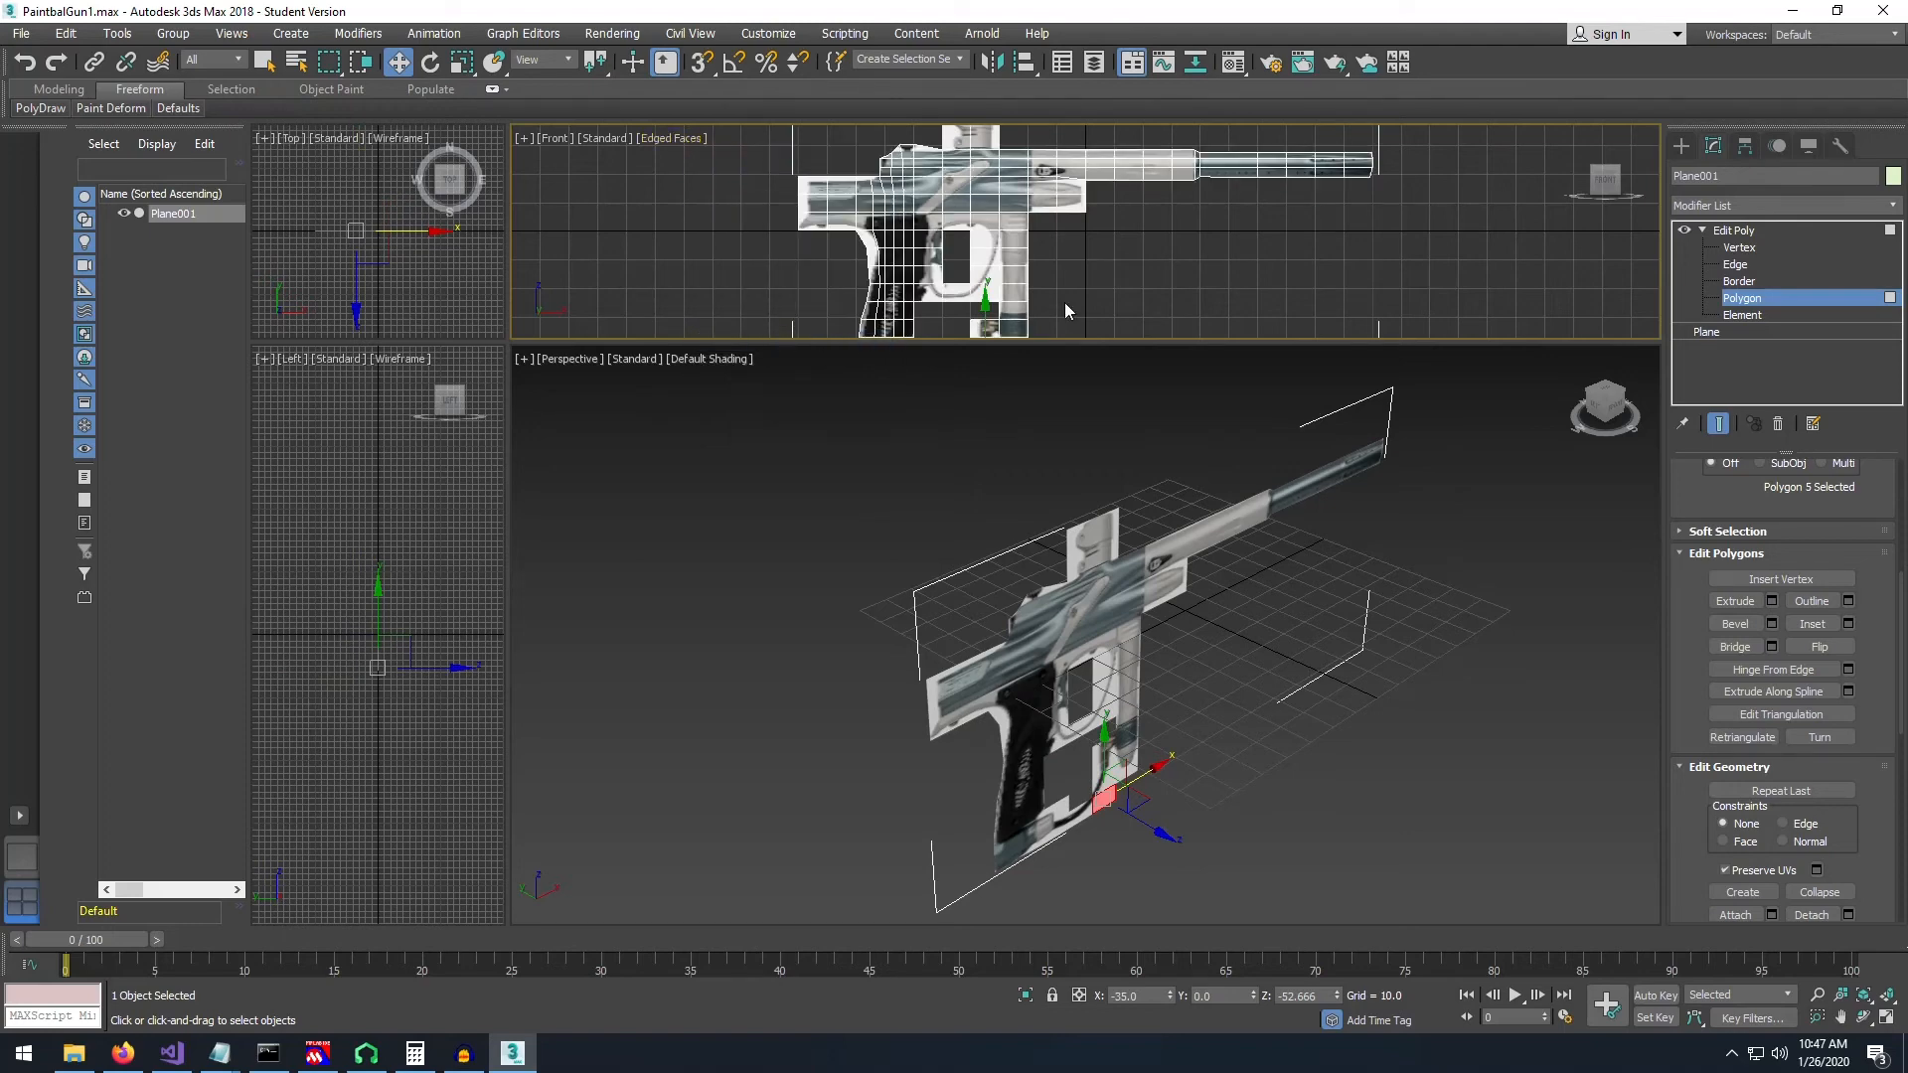
- Add a Shell modifier above the Edit Poly on the gun plane
scroll(1170, 499, up, 4)
middle_drag(1170, 499, 1116, 426)
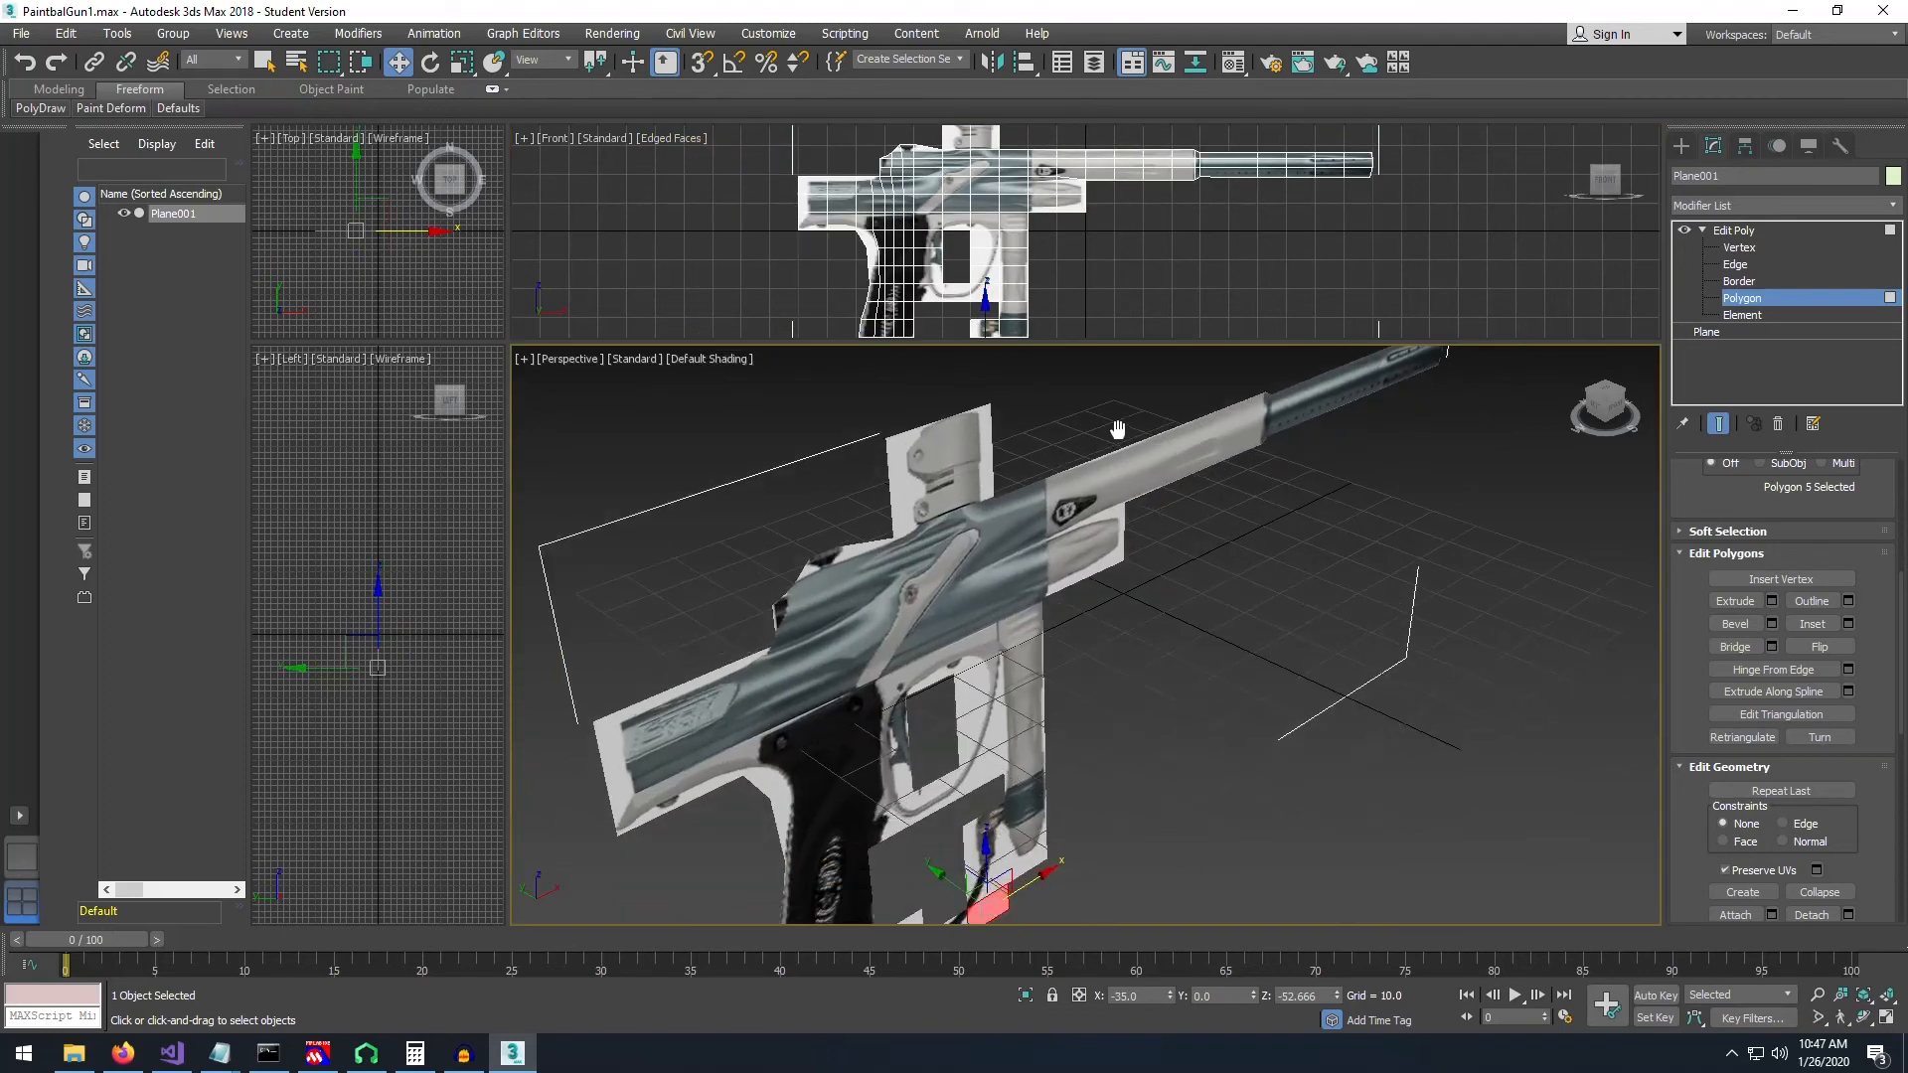
drag(1617, 413, 1529, 467)
scroll(1529, 467, down, 3)
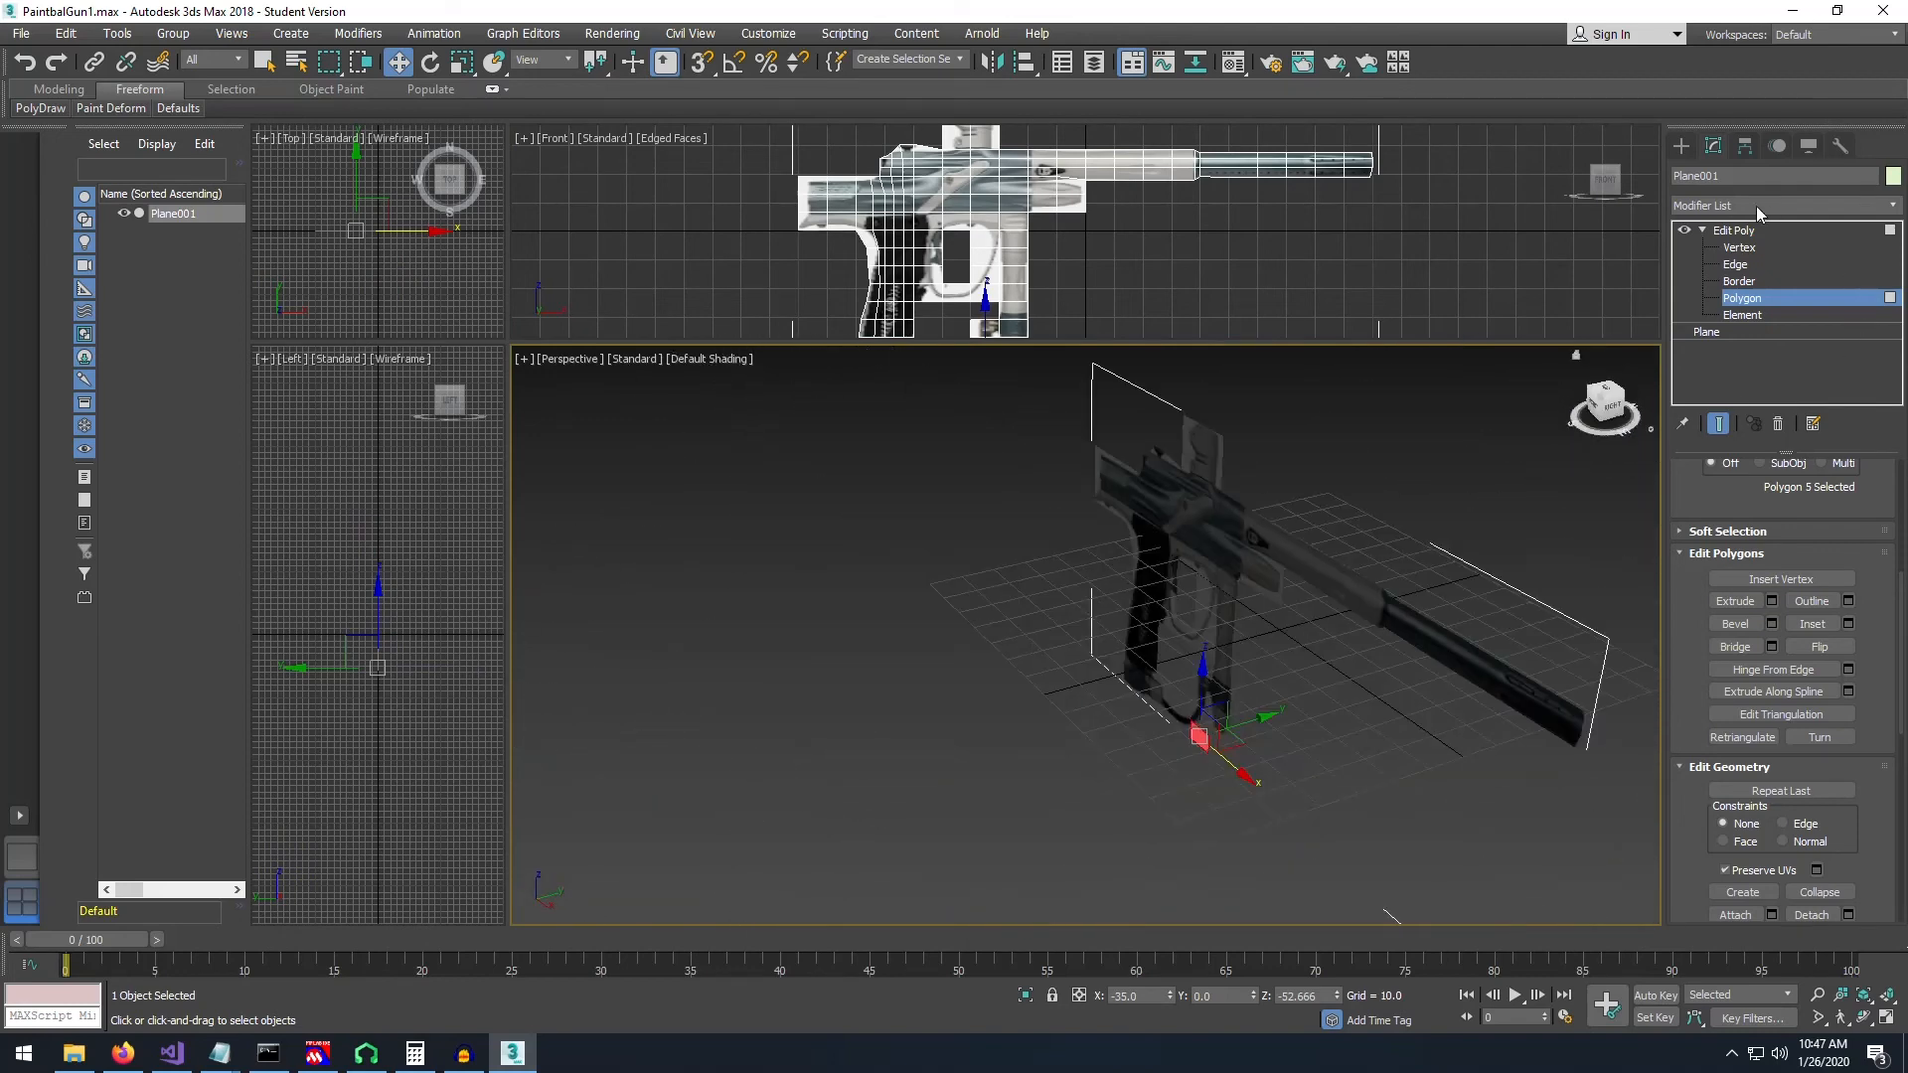
click(1702, 231)
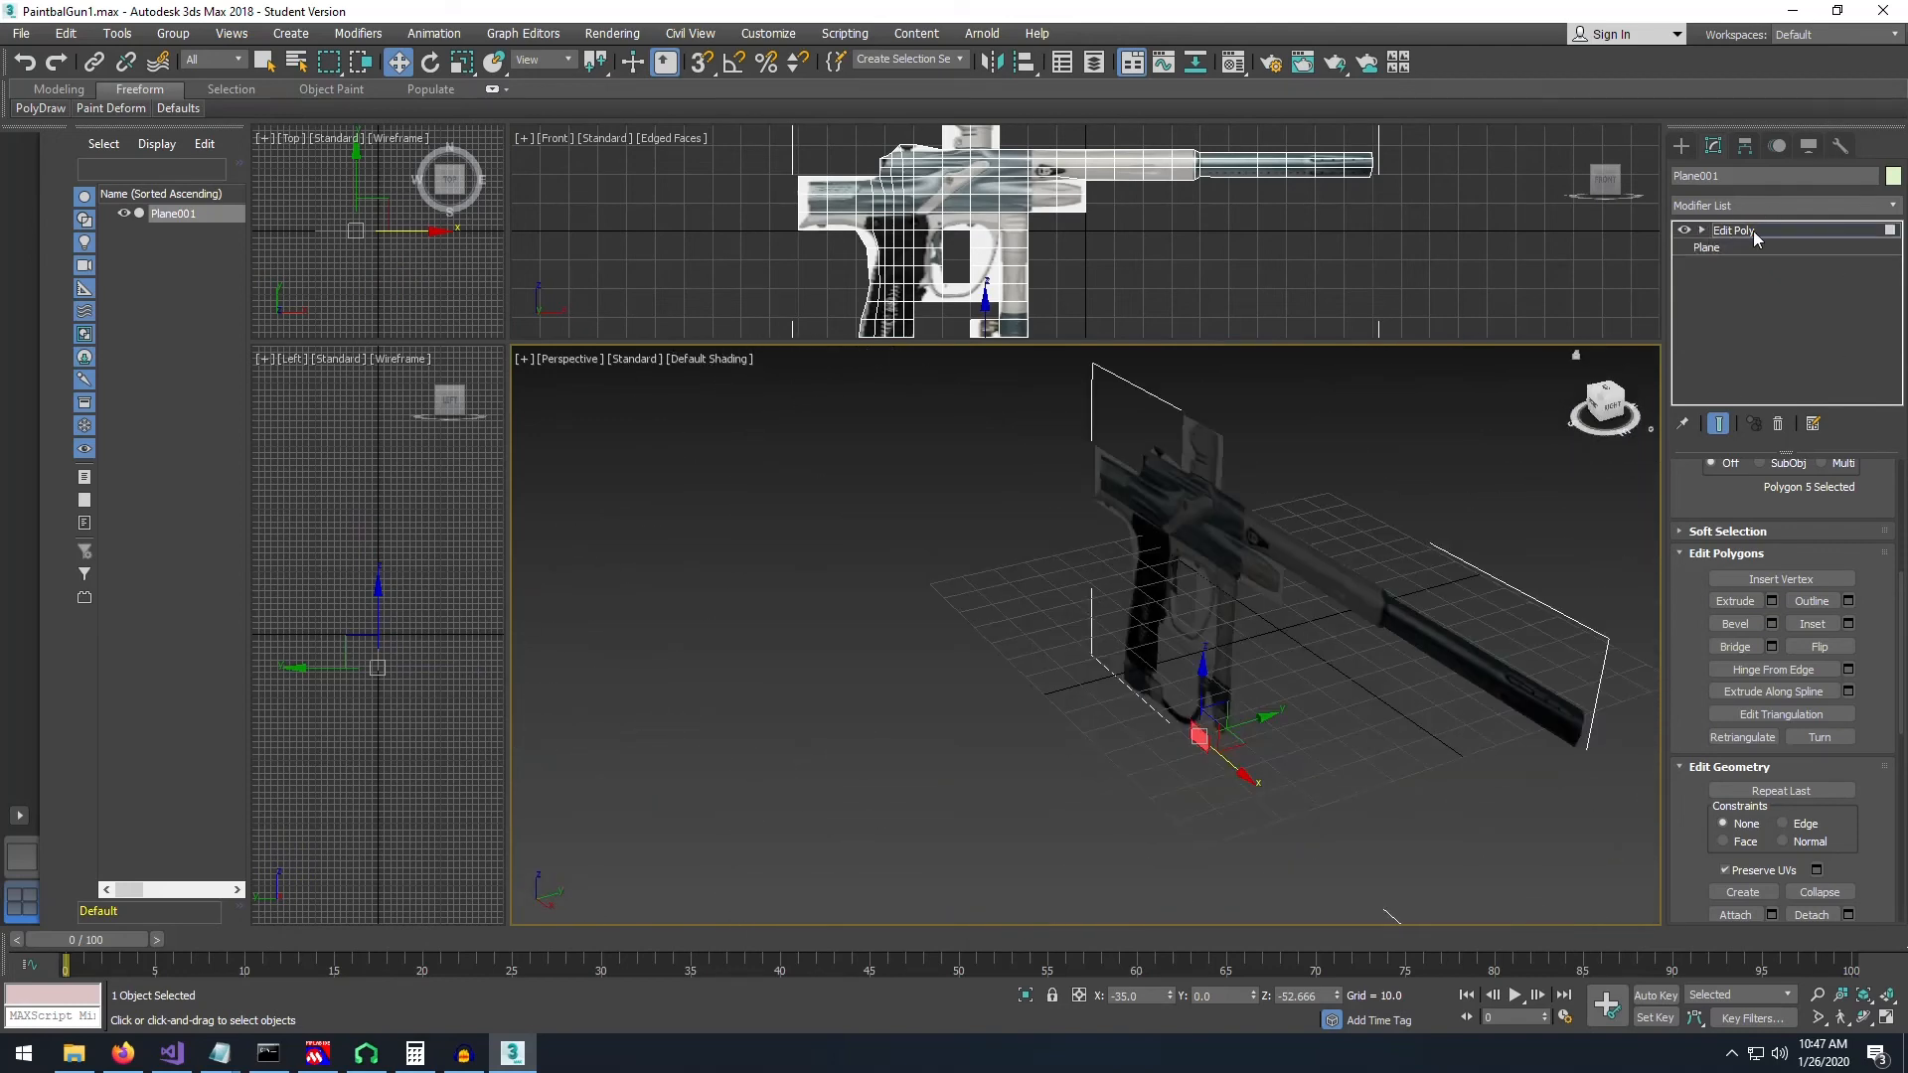
click(1896, 206)
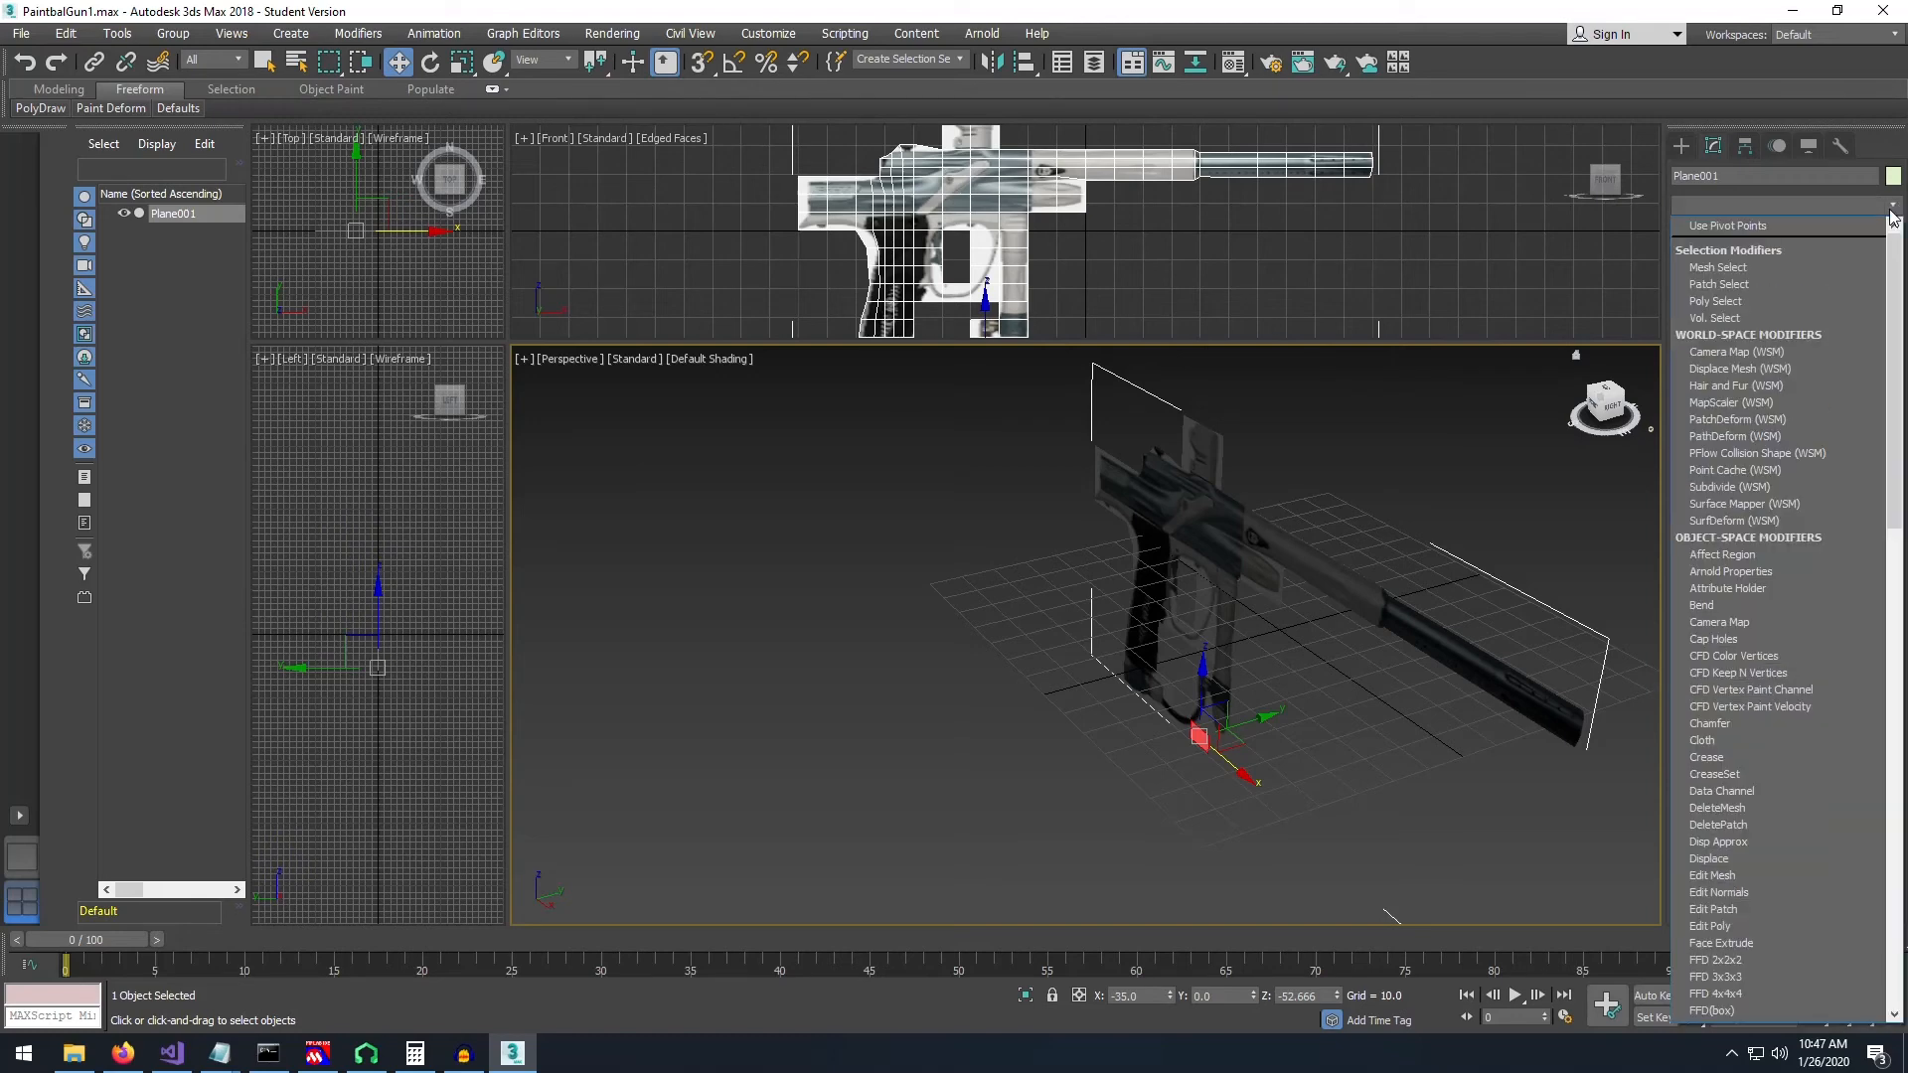
scroll(1761, 552, down, 4)
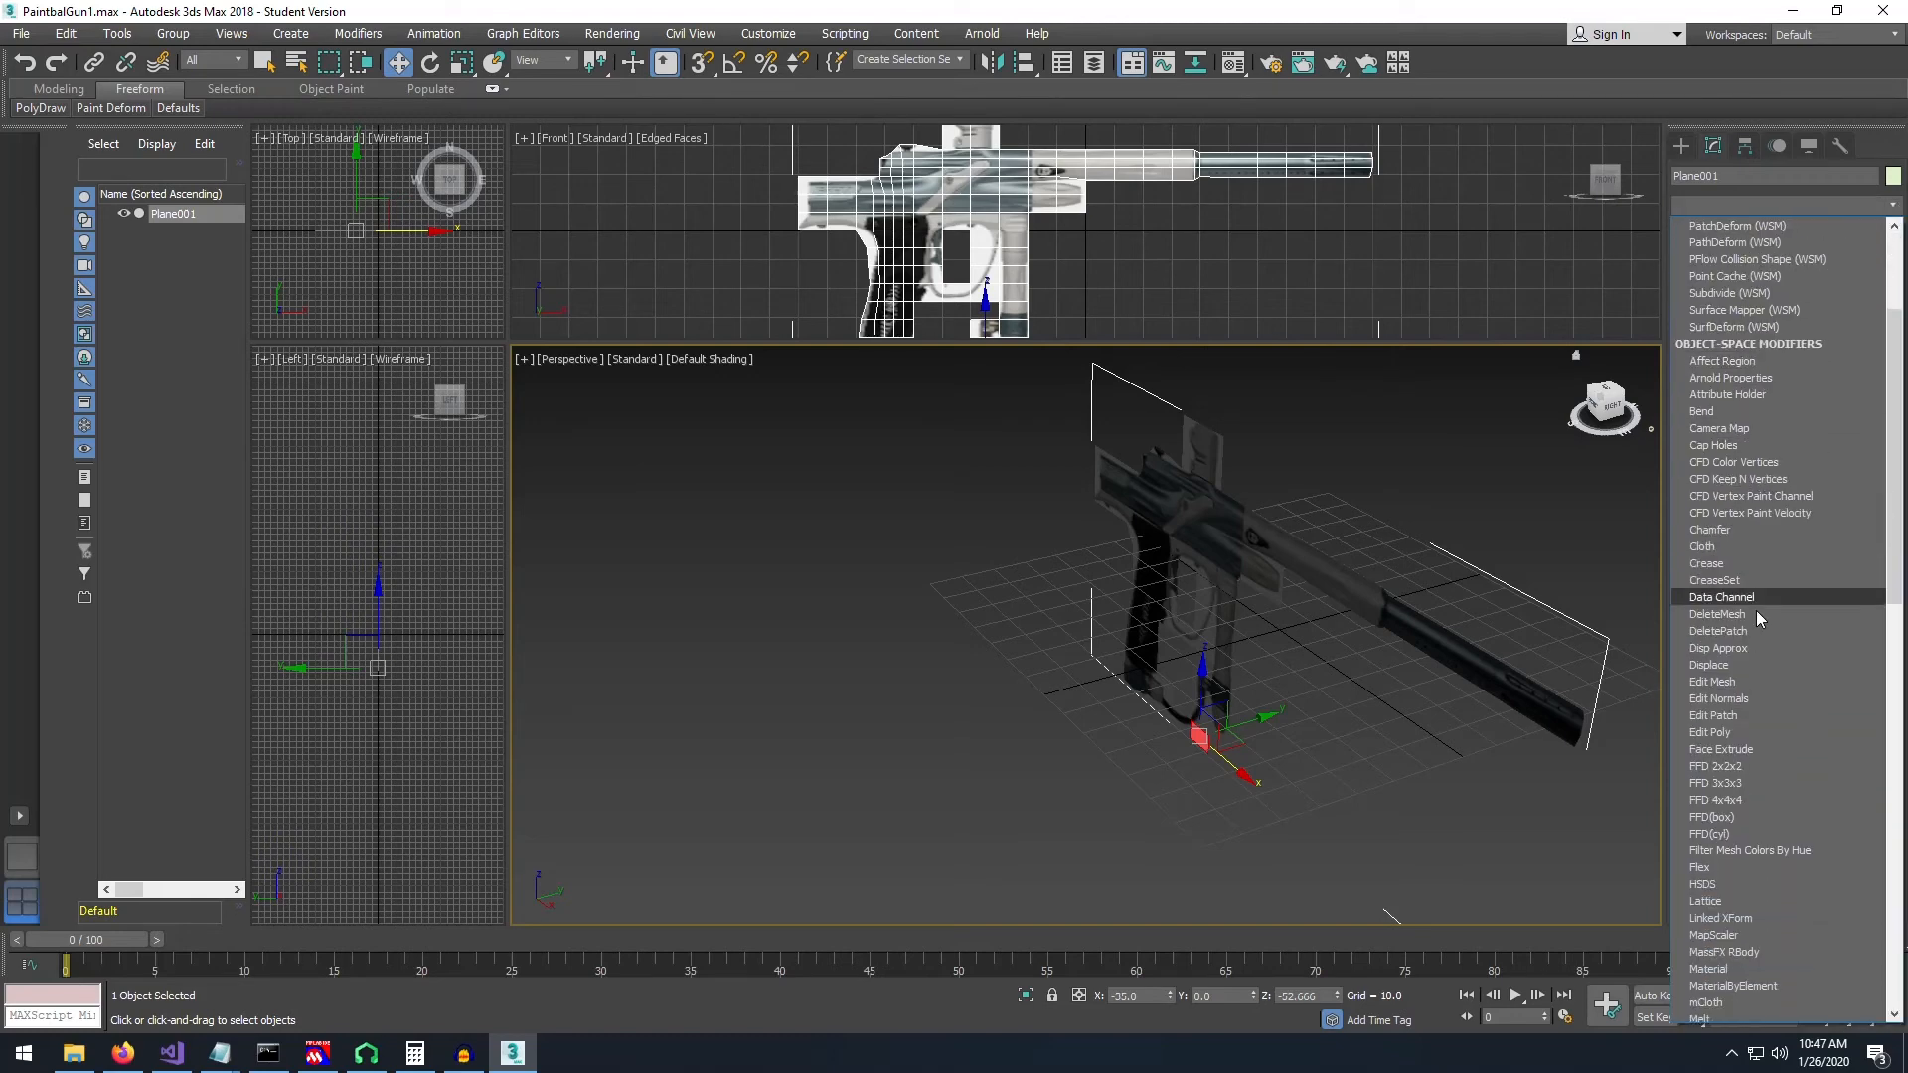
scroll(1749, 795, down, 7)
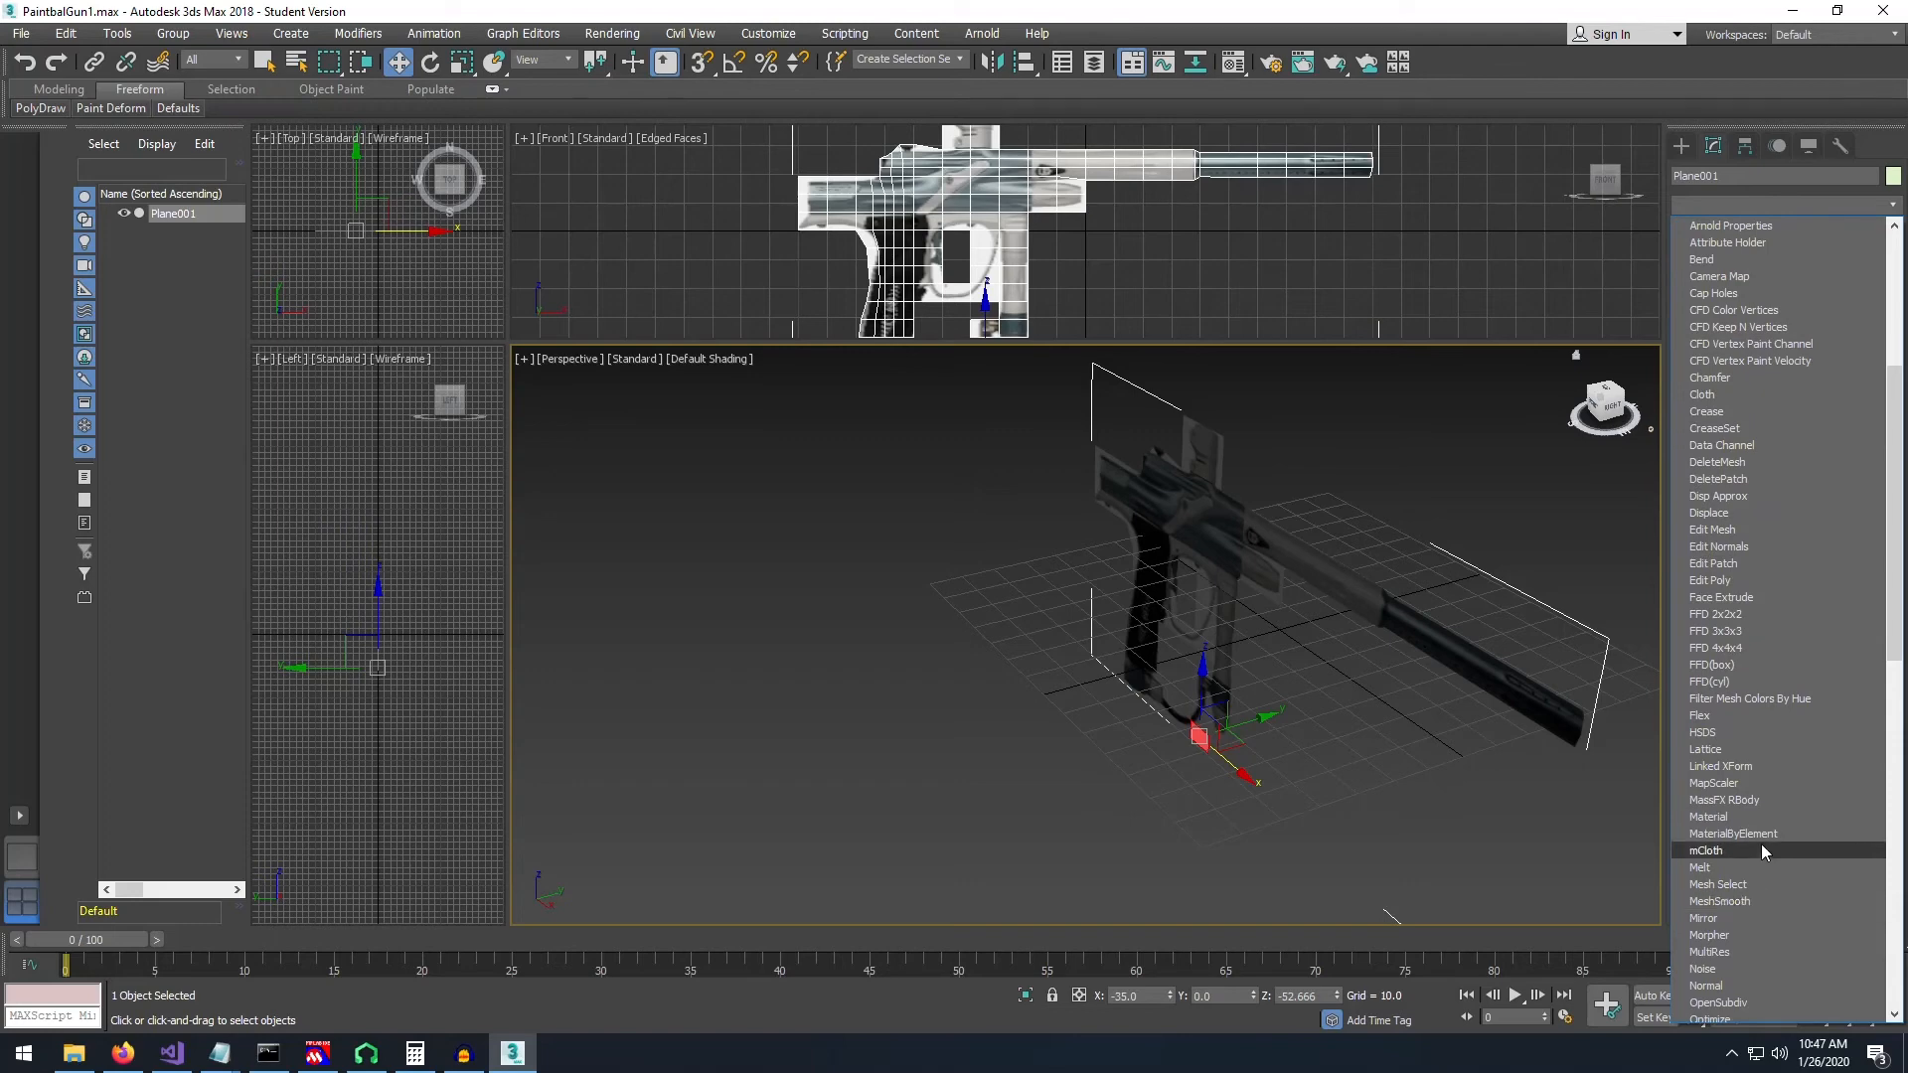
scroll(1748, 795, down, 7)
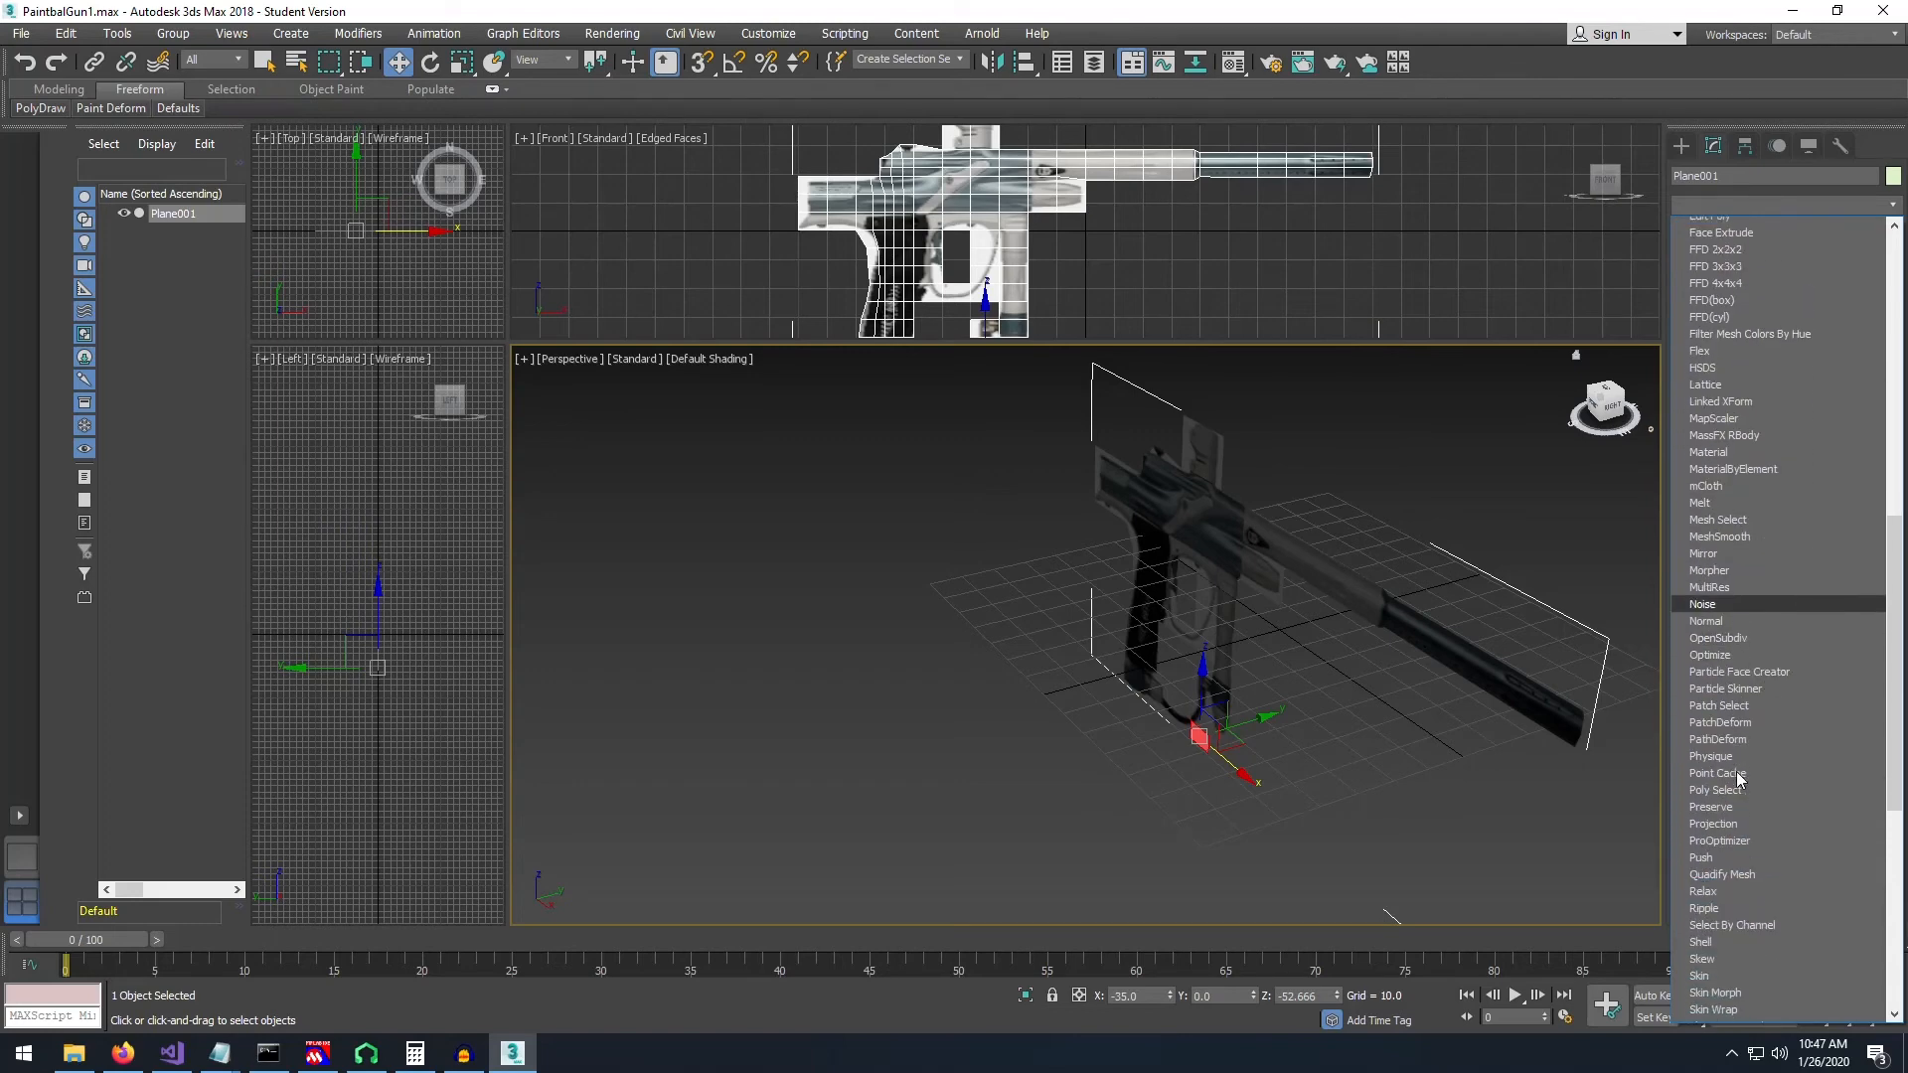
scroll(1737, 839, down, 1)
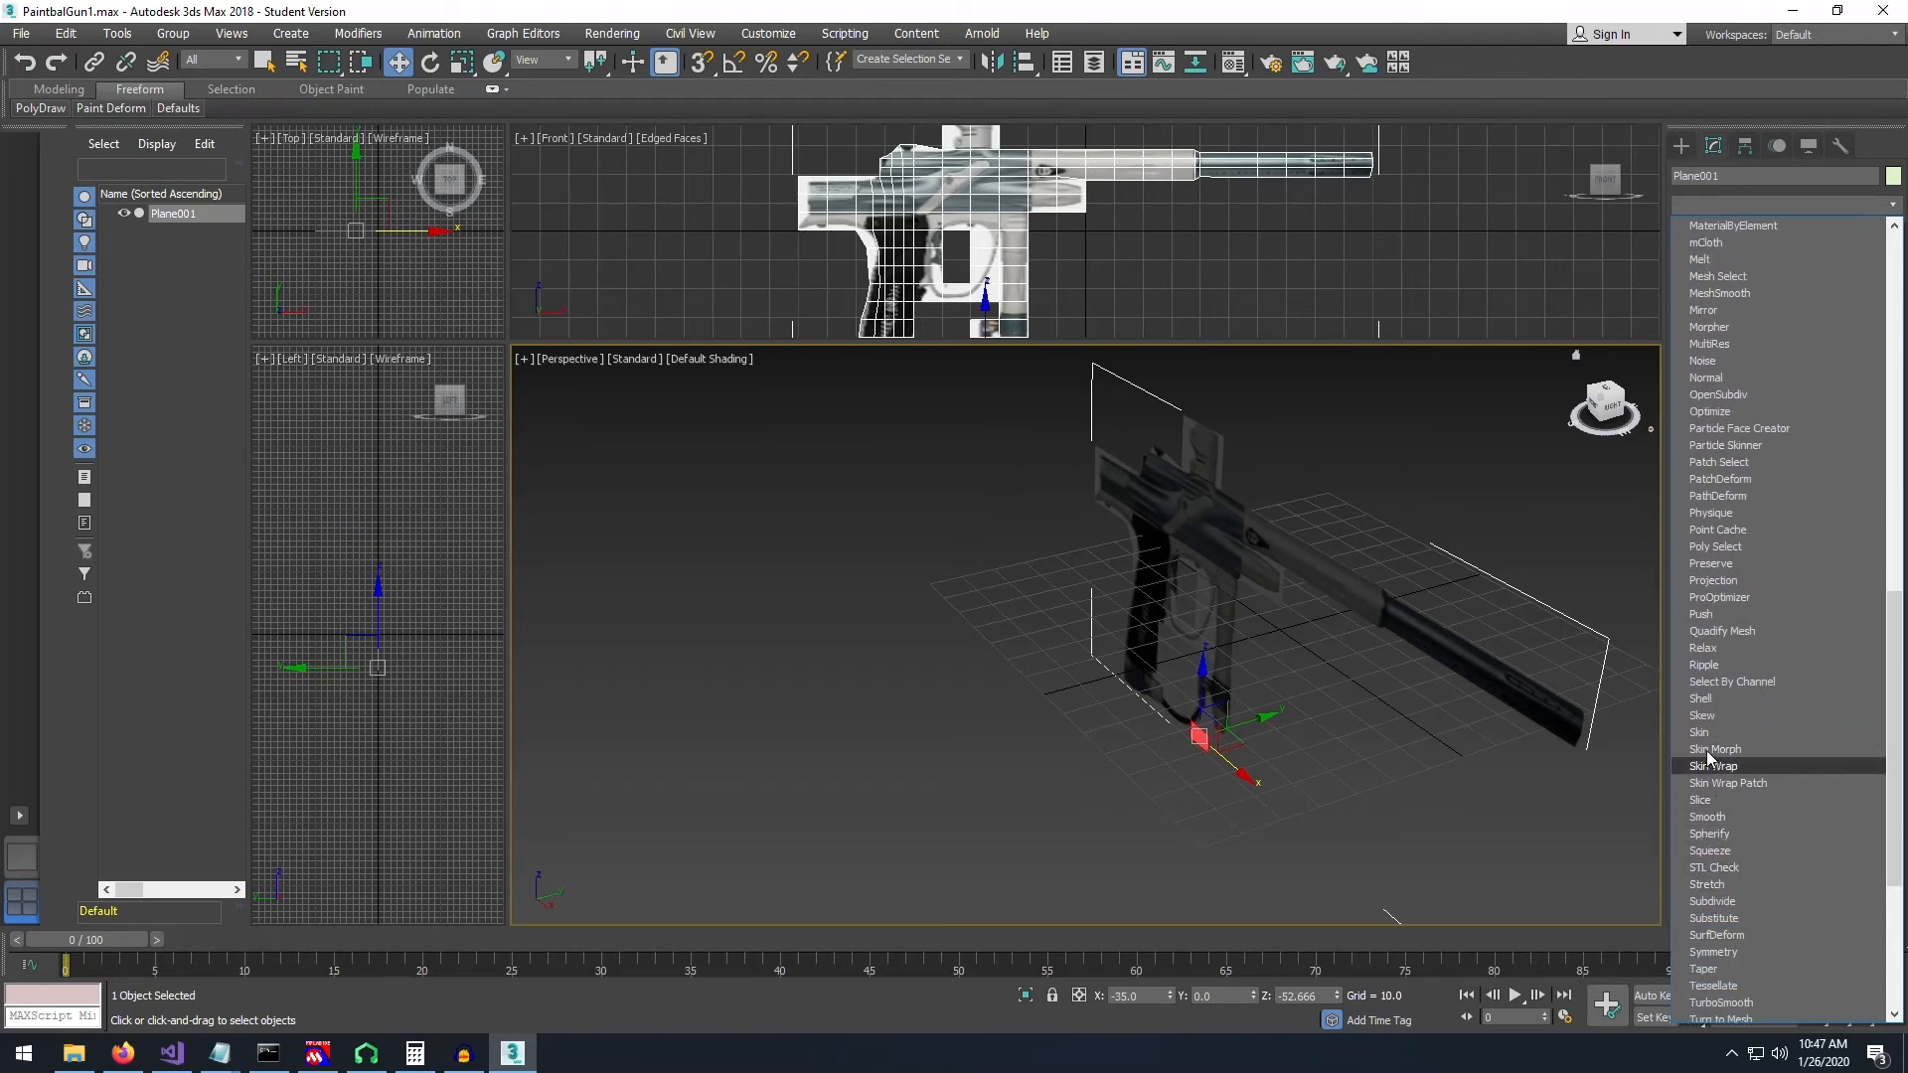
click(1700, 698)
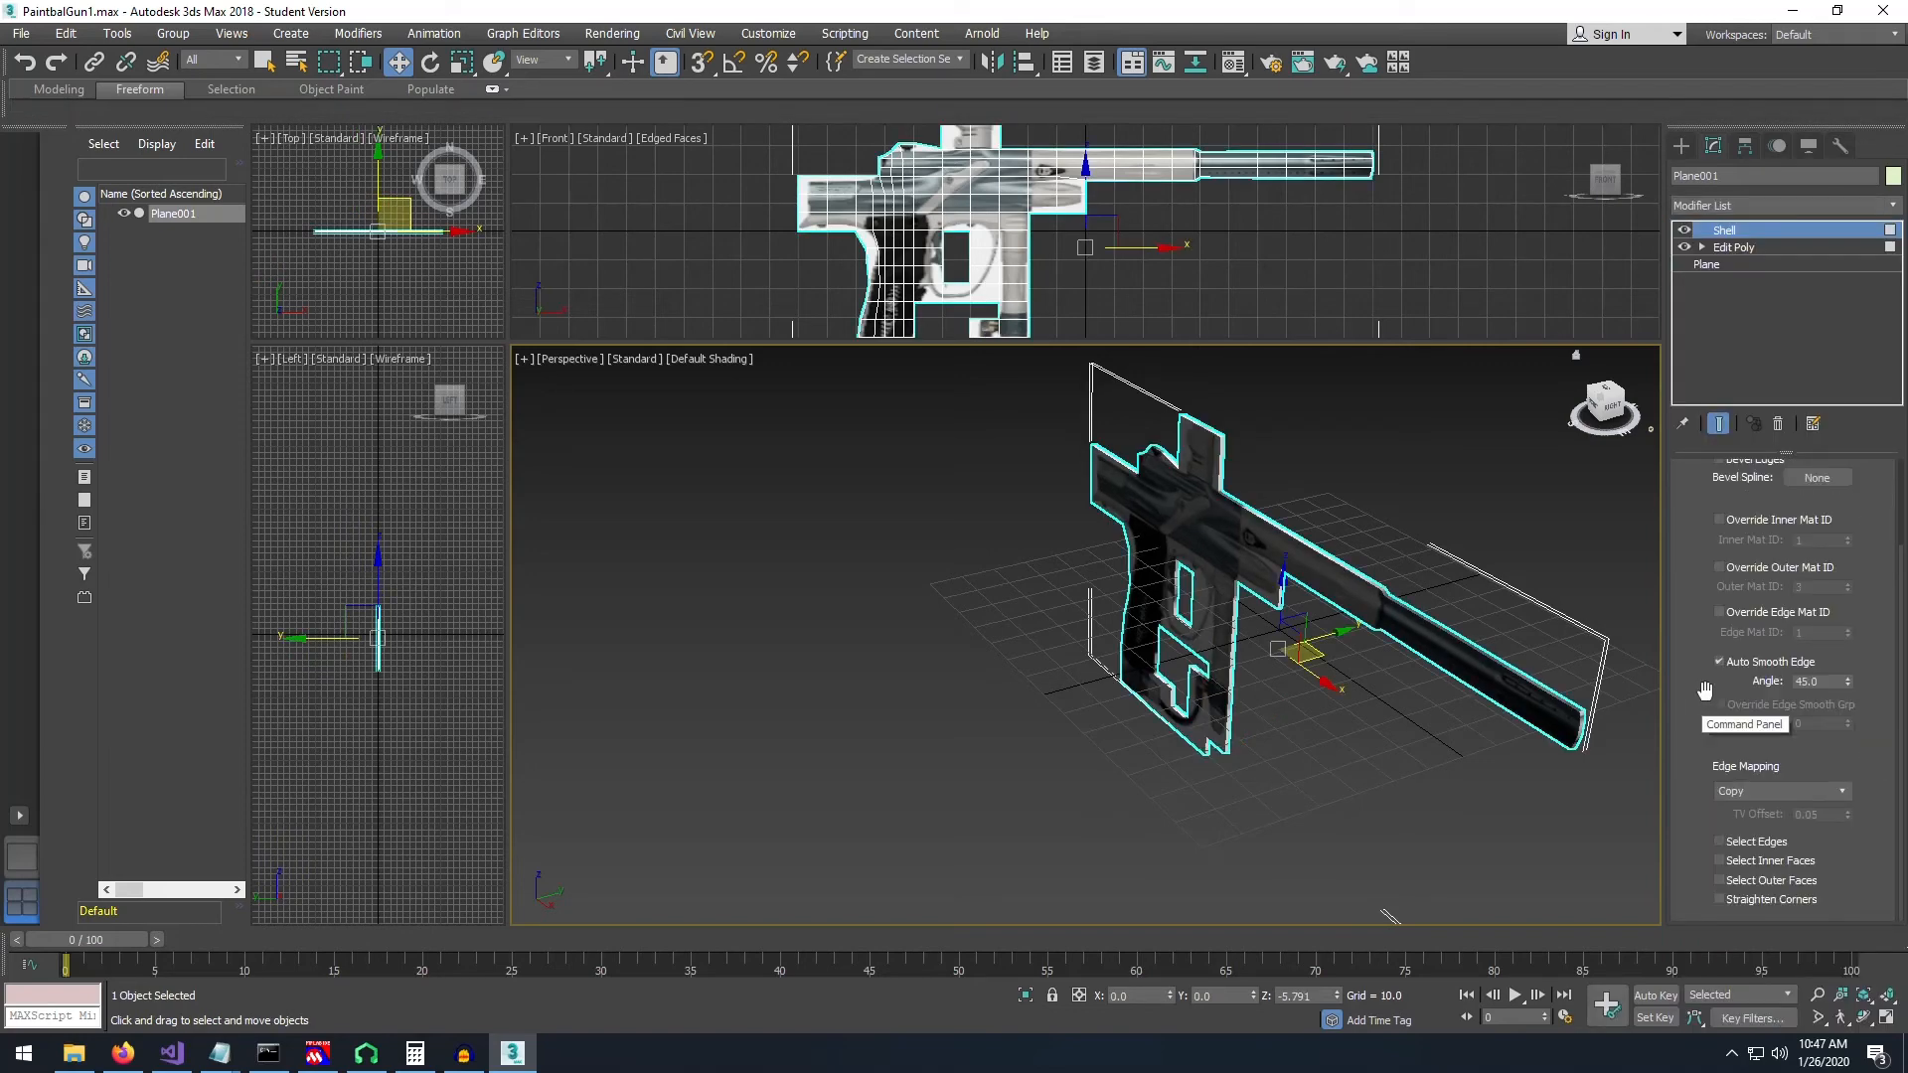
- Thicken the gun with a Shell outer amount of 5 and an inner amount of 2
scroll(1755, 650, up, 3)
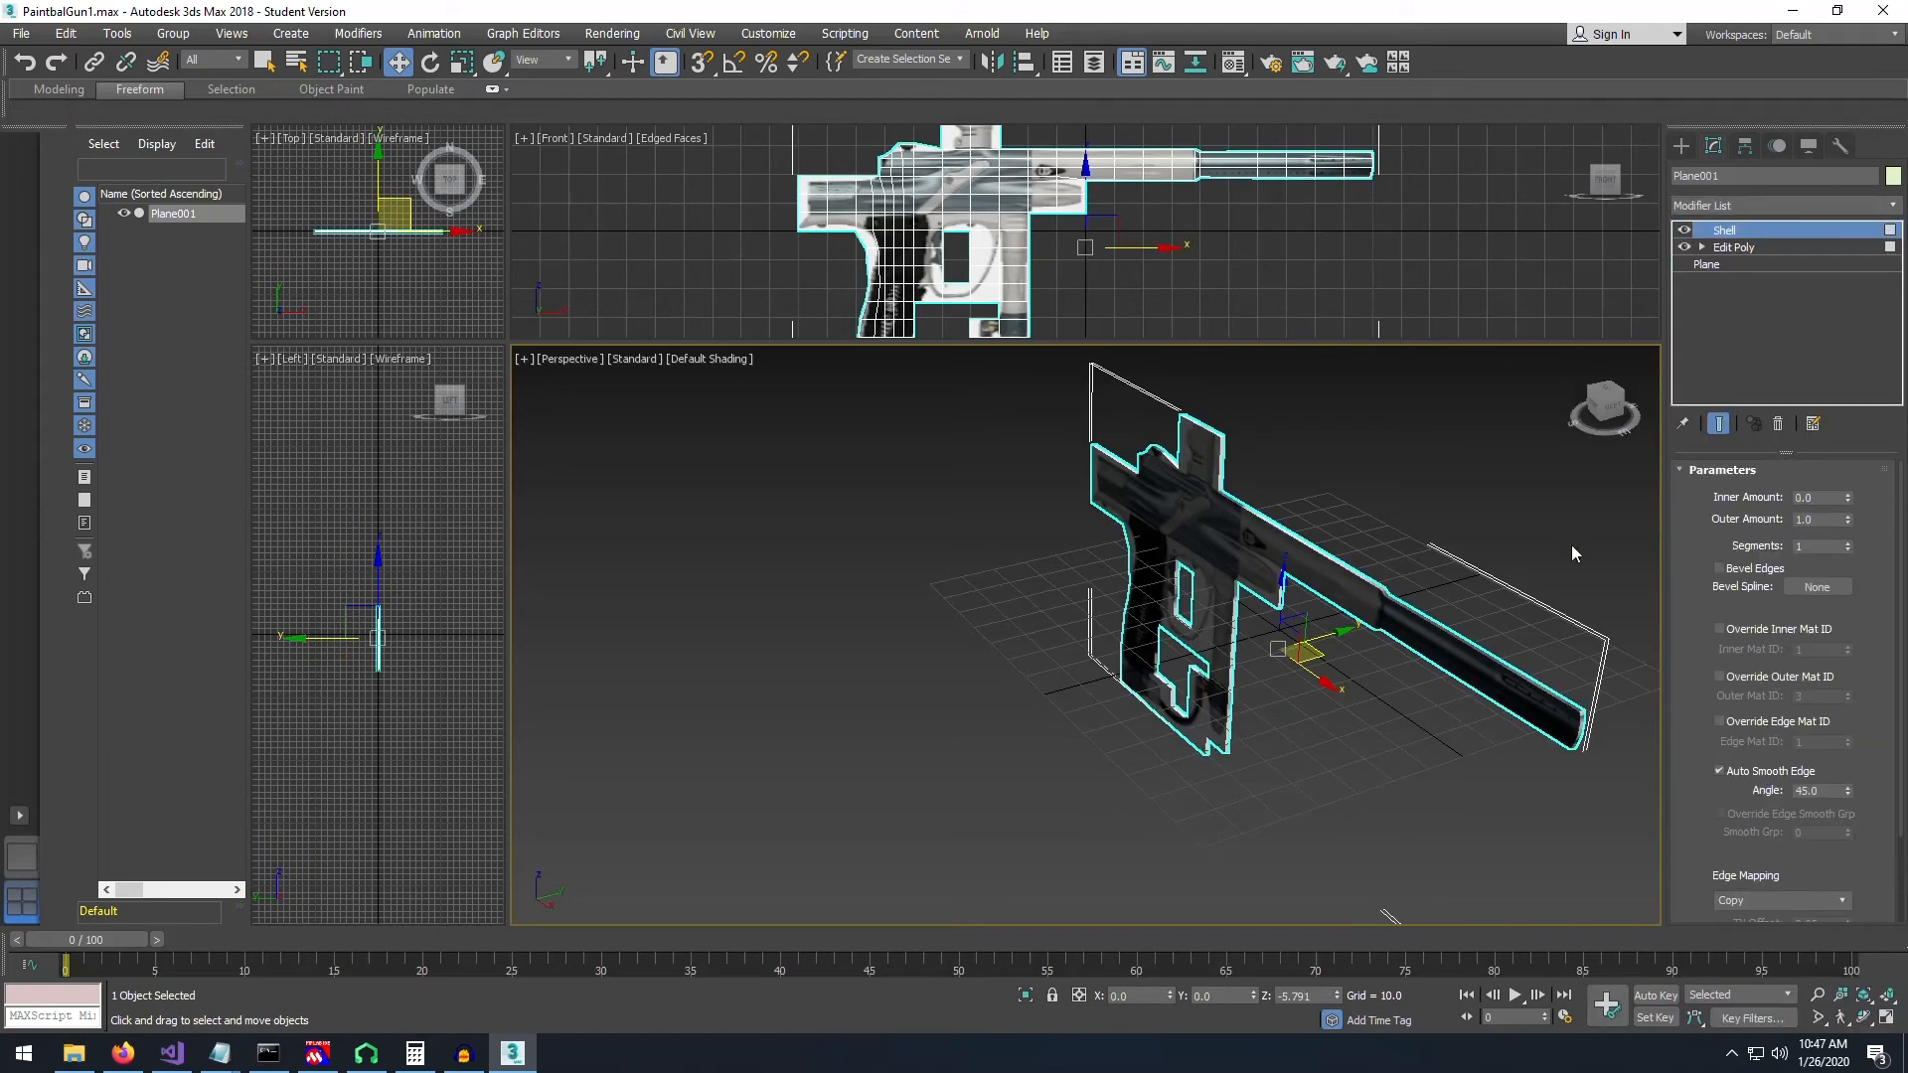
click(1614, 411)
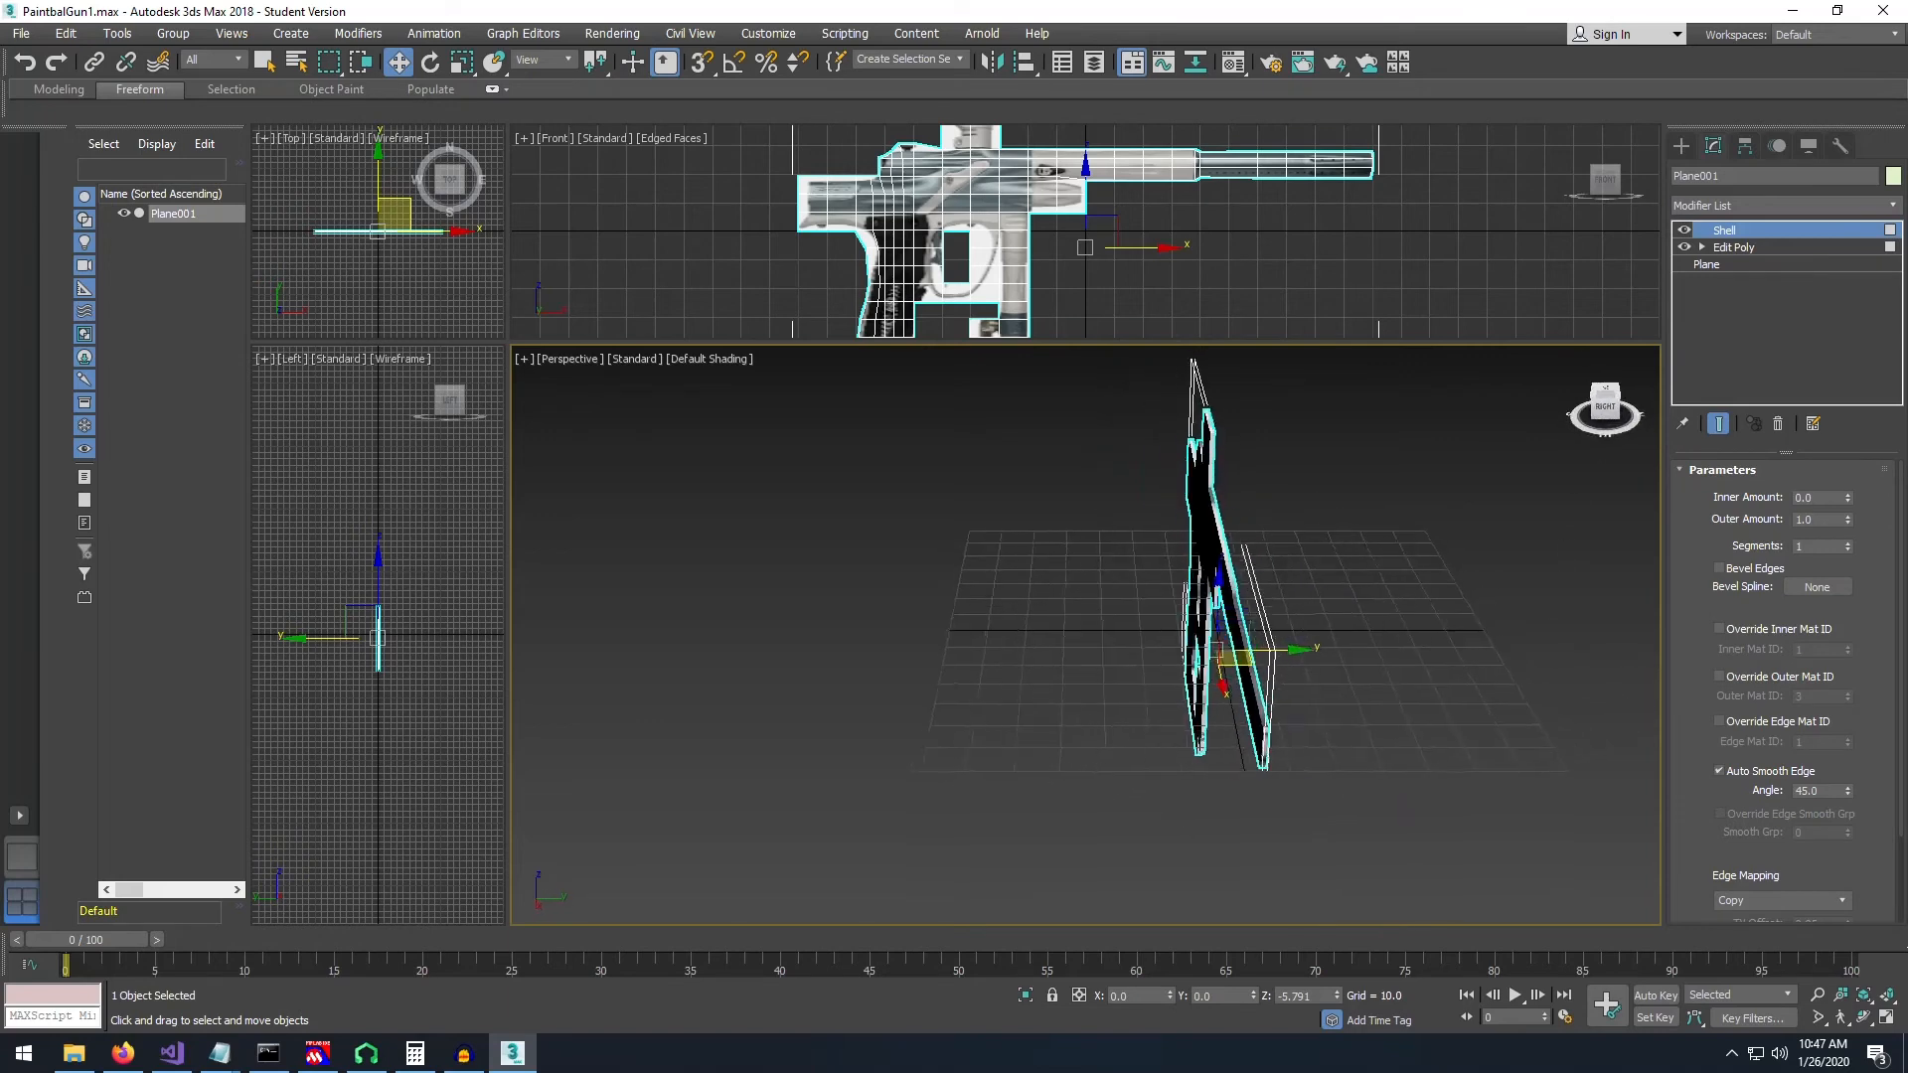
drag(1604, 410, 1457, 478)
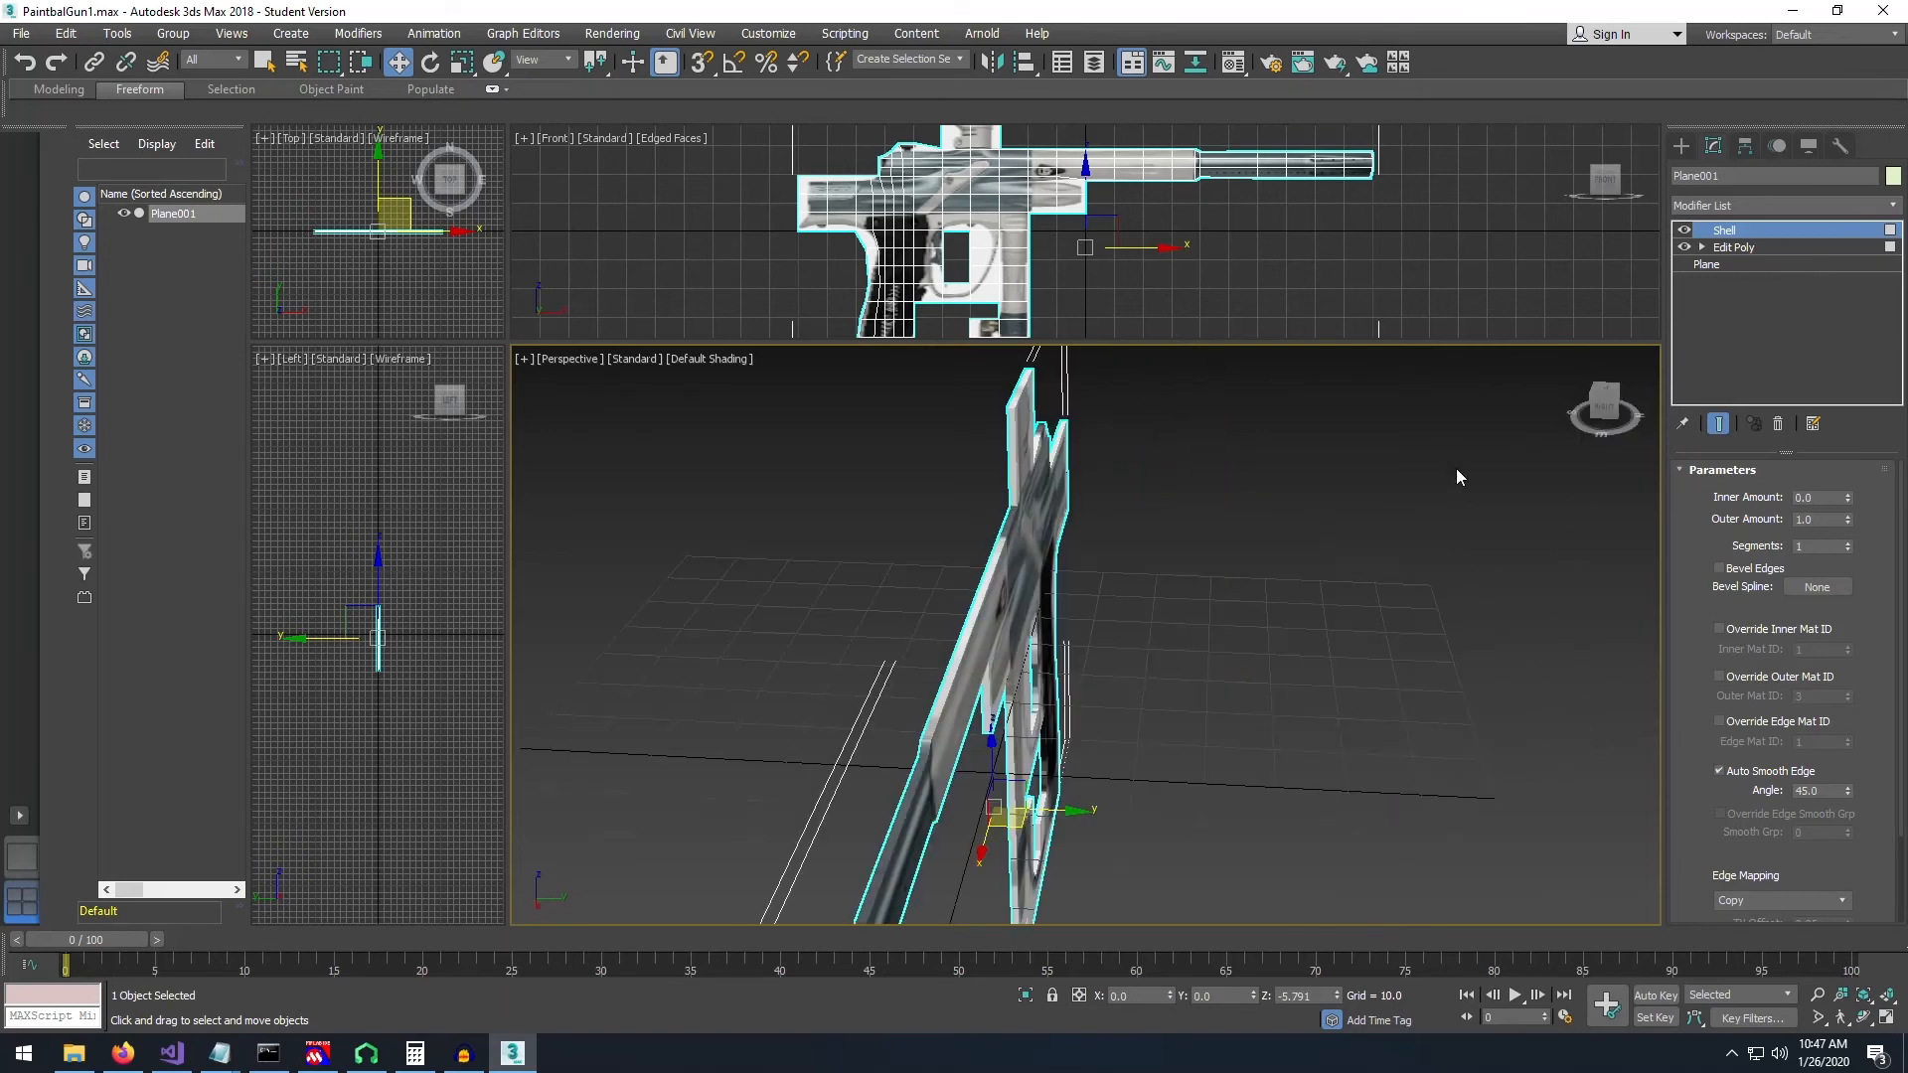
click(1847, 515)
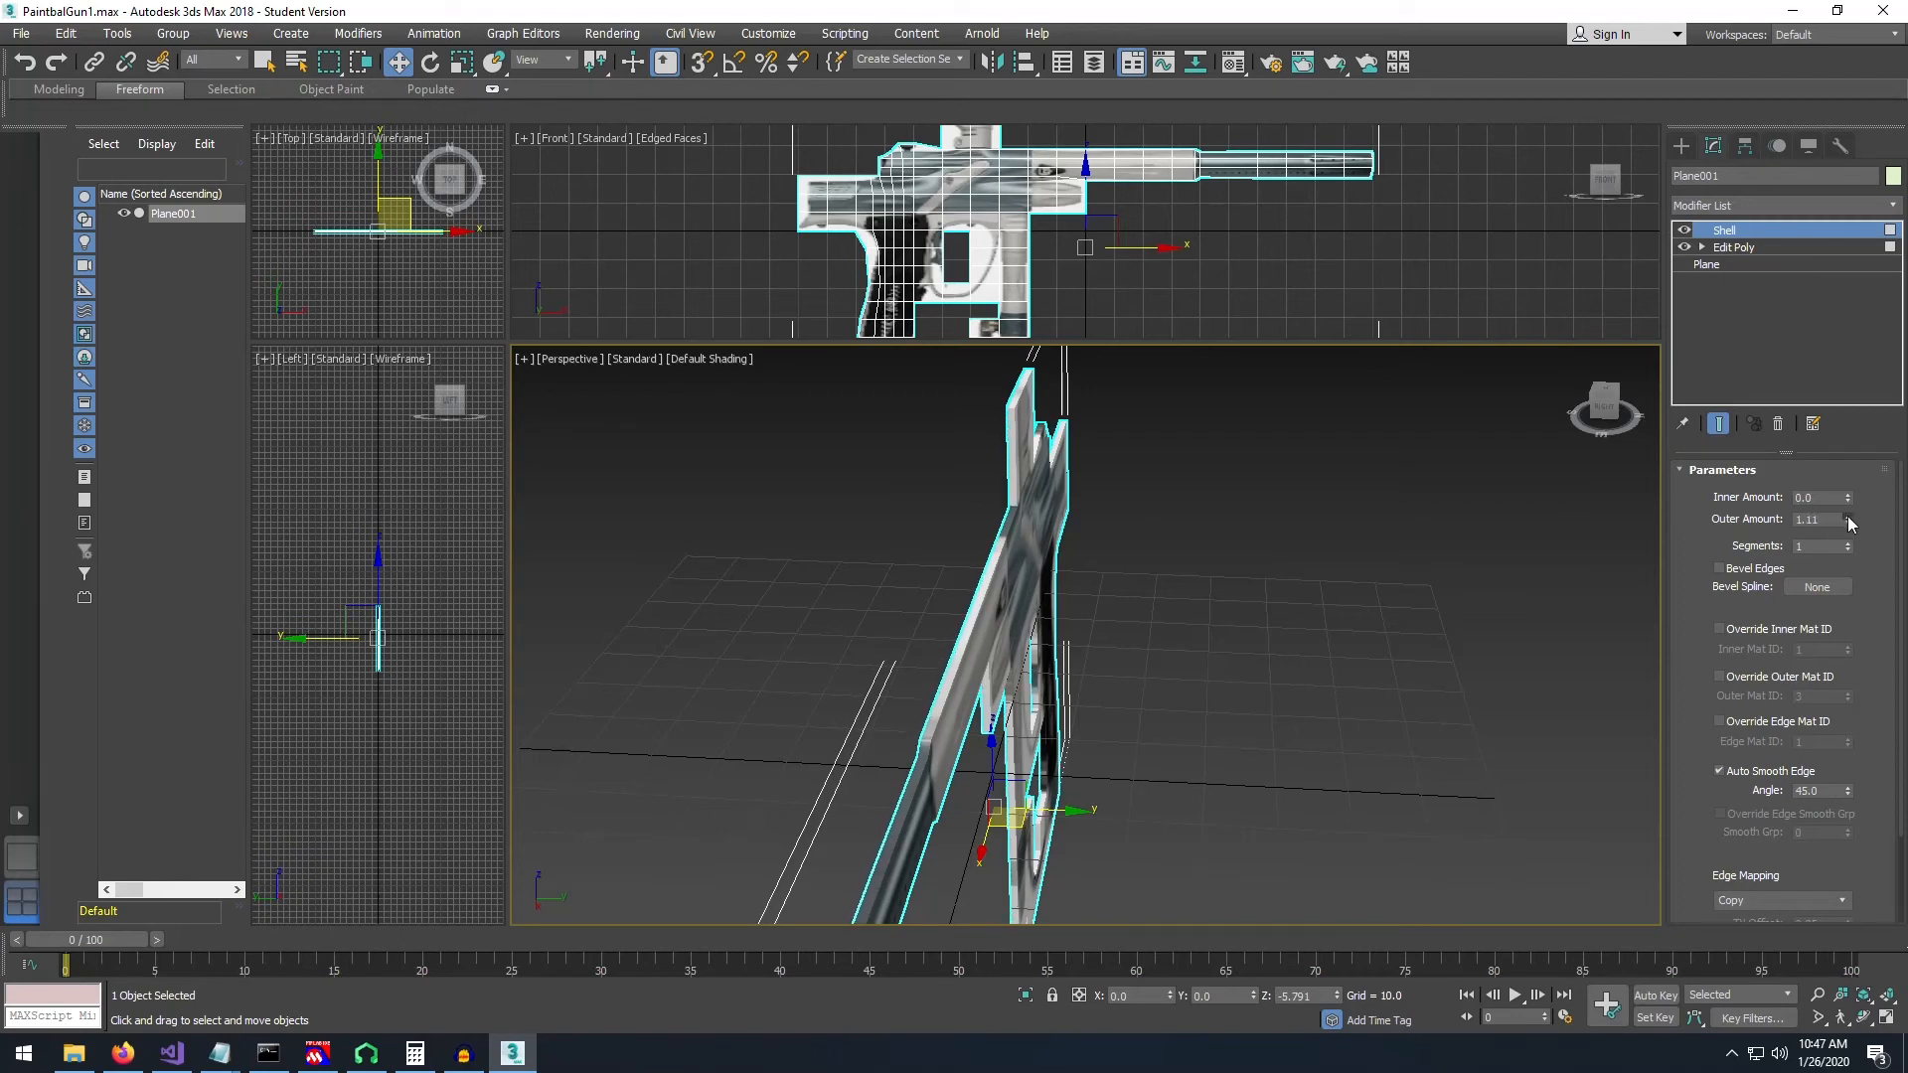
click(1847, 516)
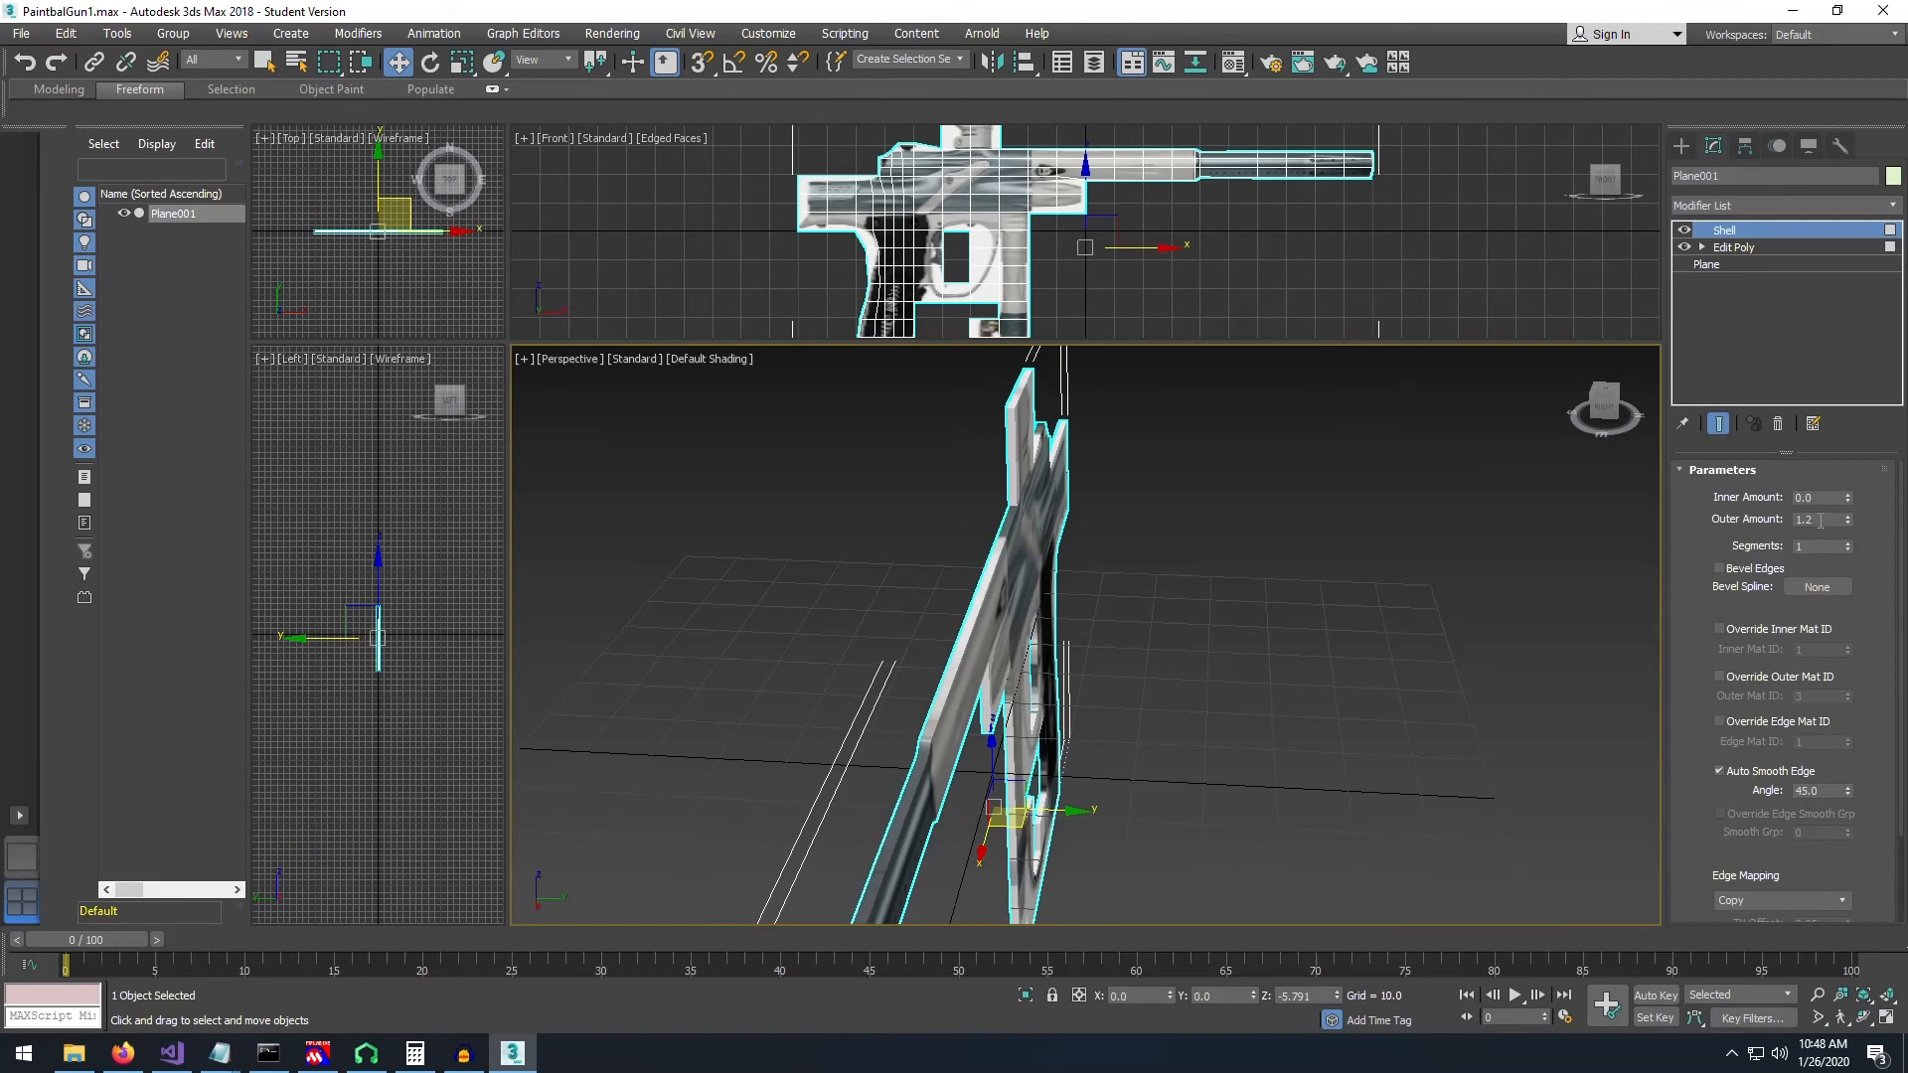
text(5)
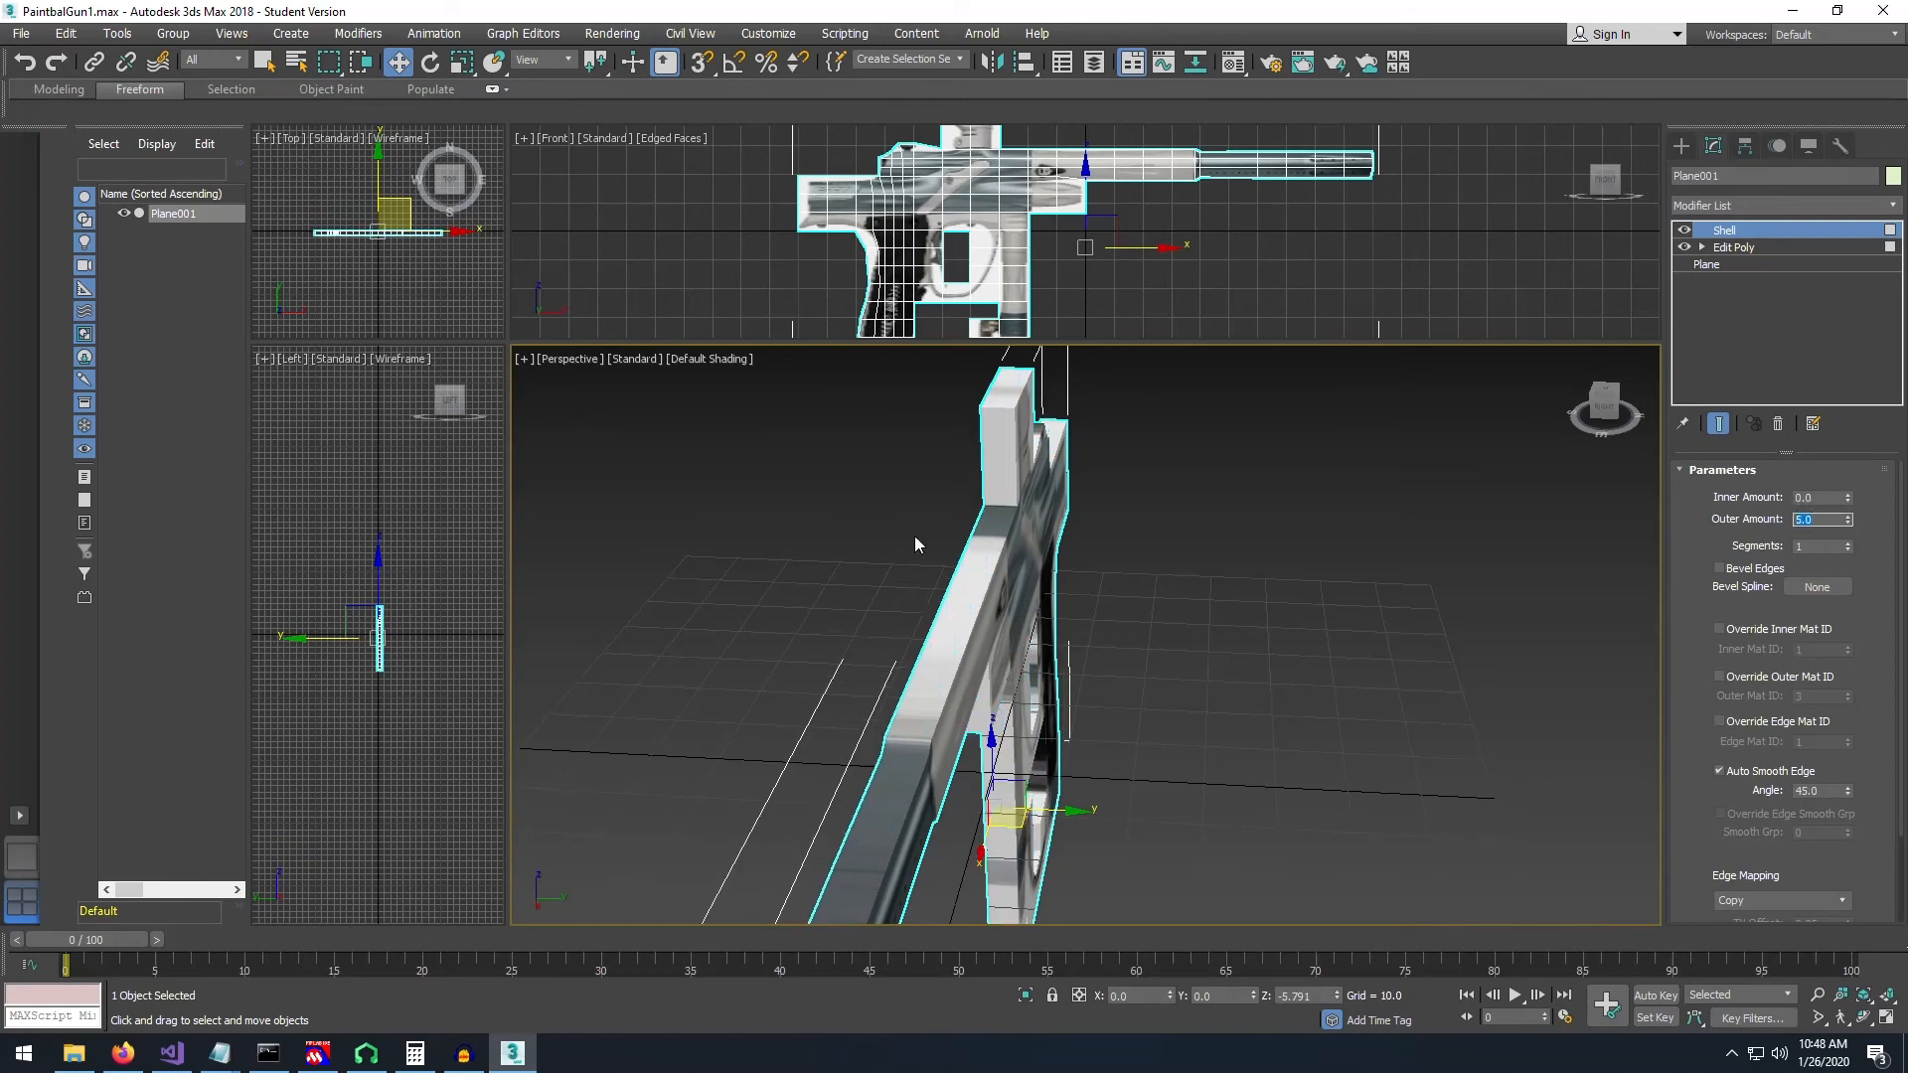
click(1791, 502)
text(2)
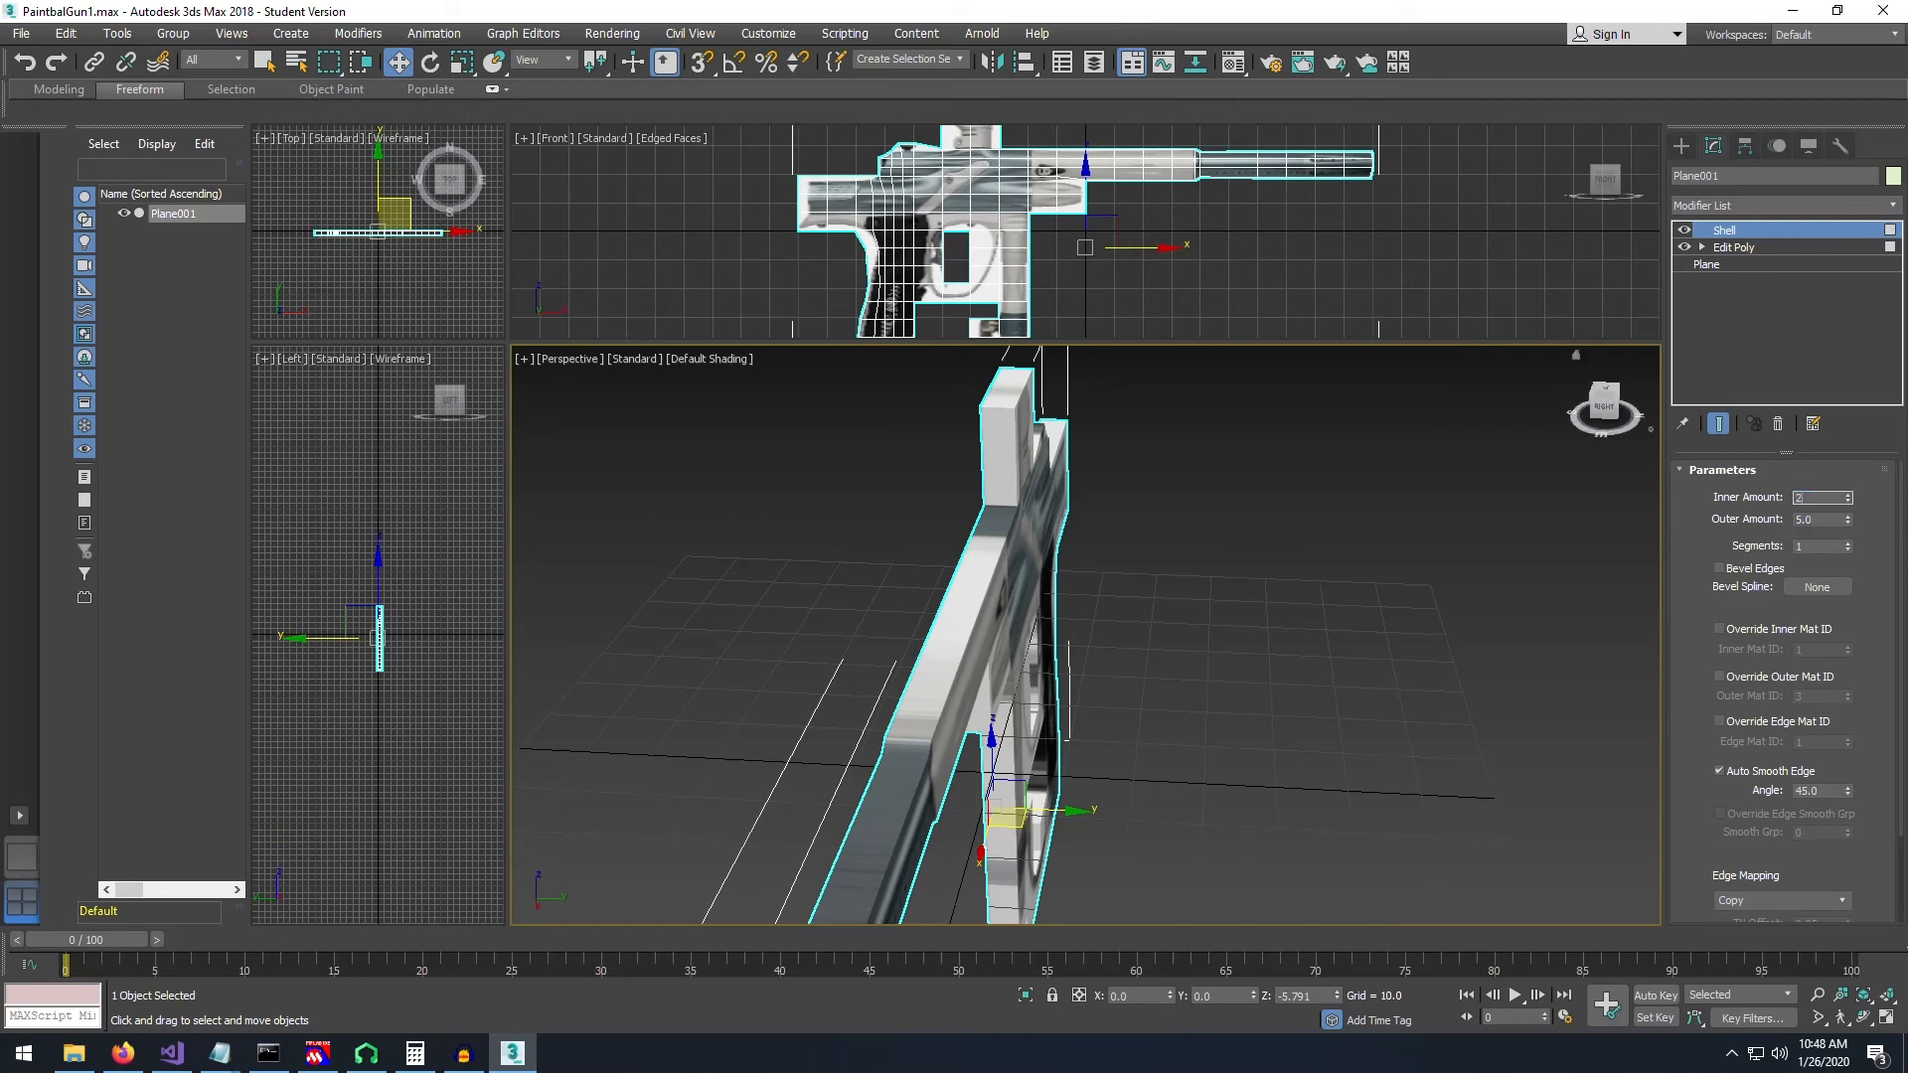
key(Return)
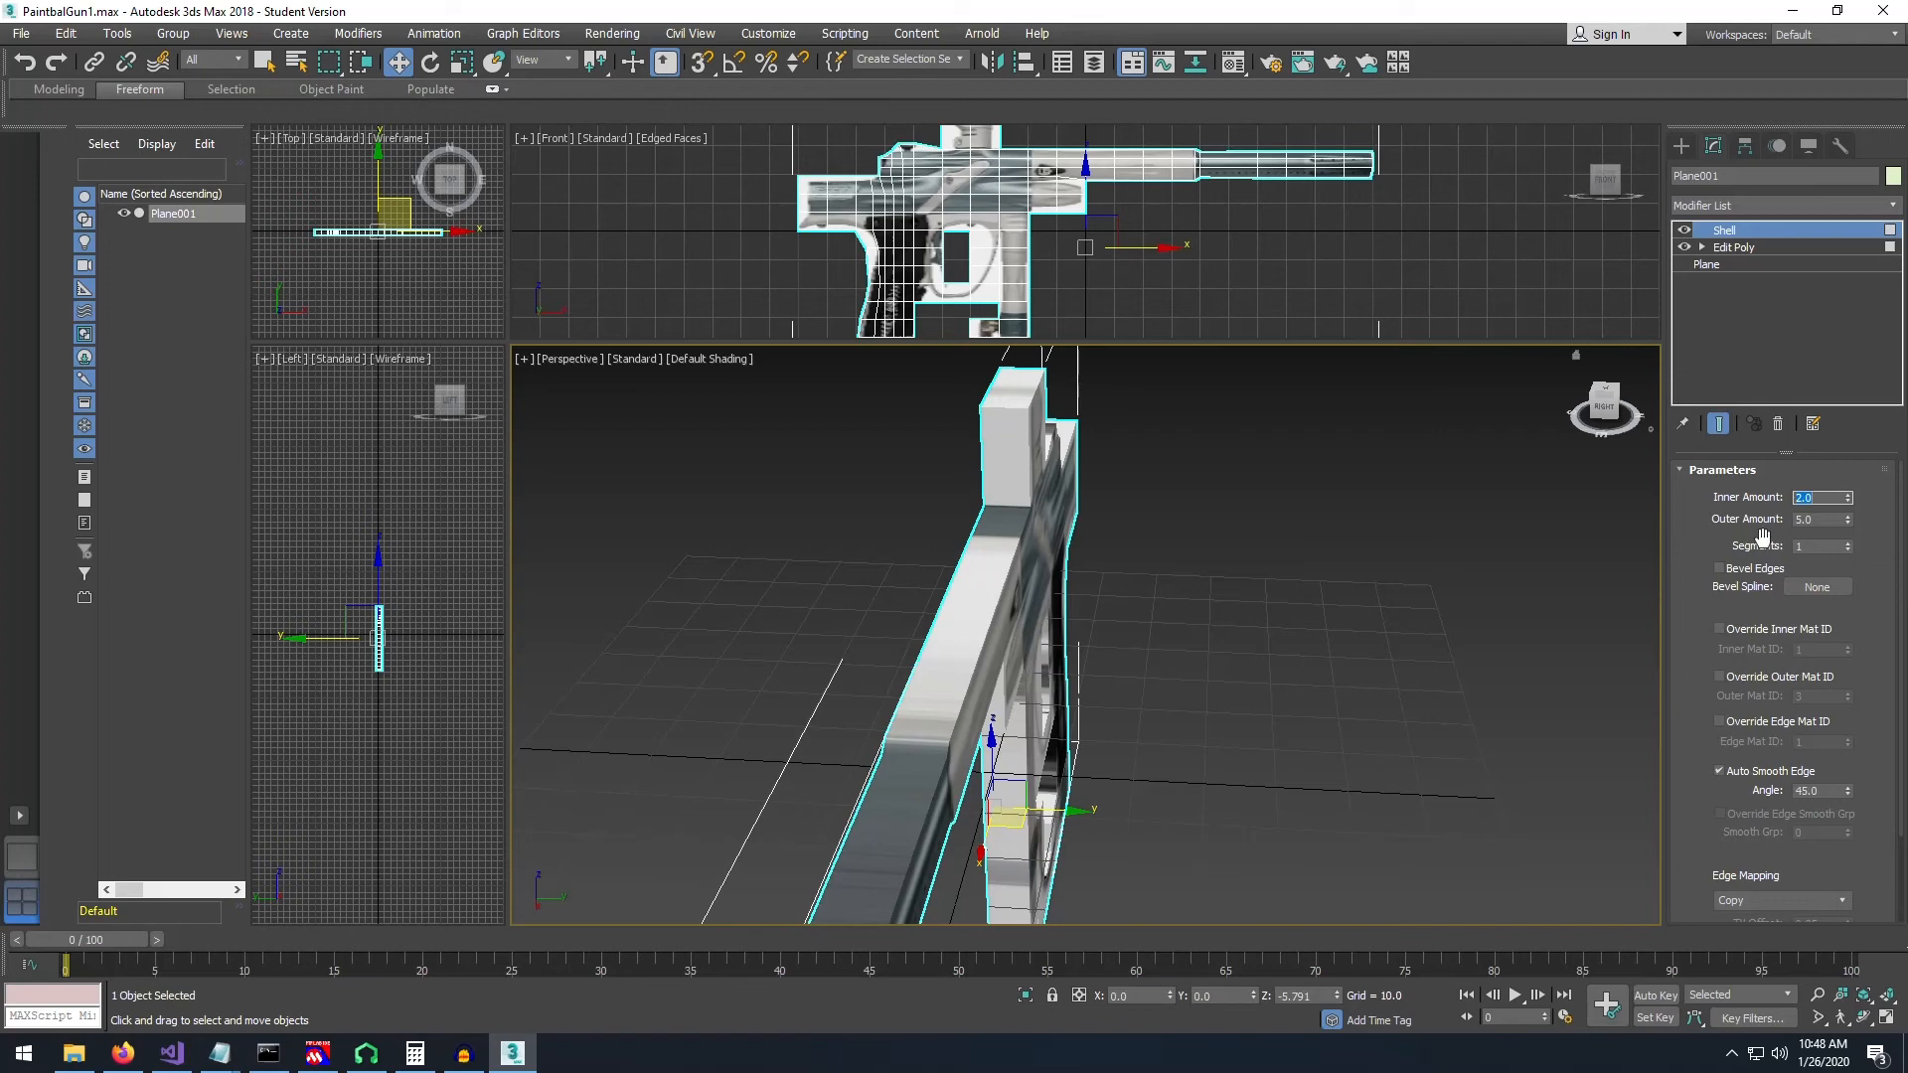
- Set both the outer and inner amounts of the Shell to 4
click(1833, 521)
text(4)
double_click(1833, 502)
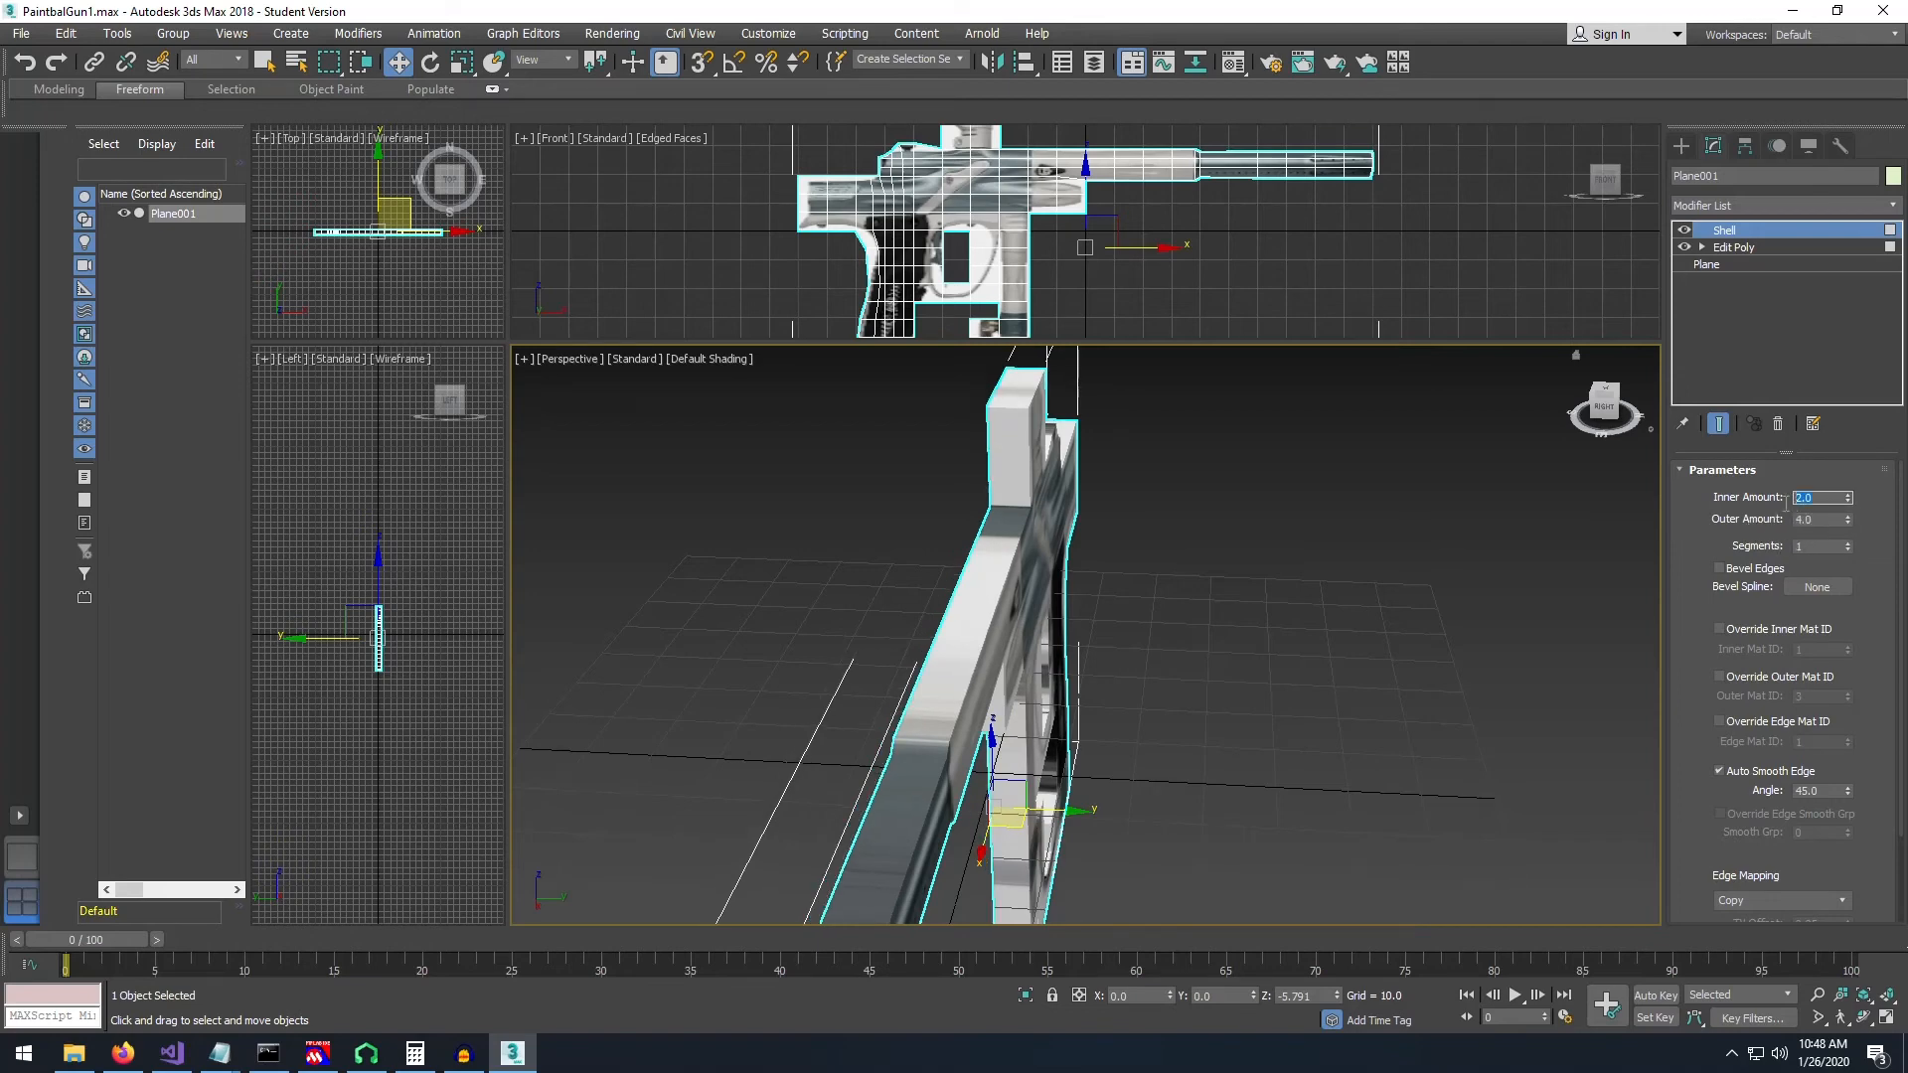
text(4)
key(Return)
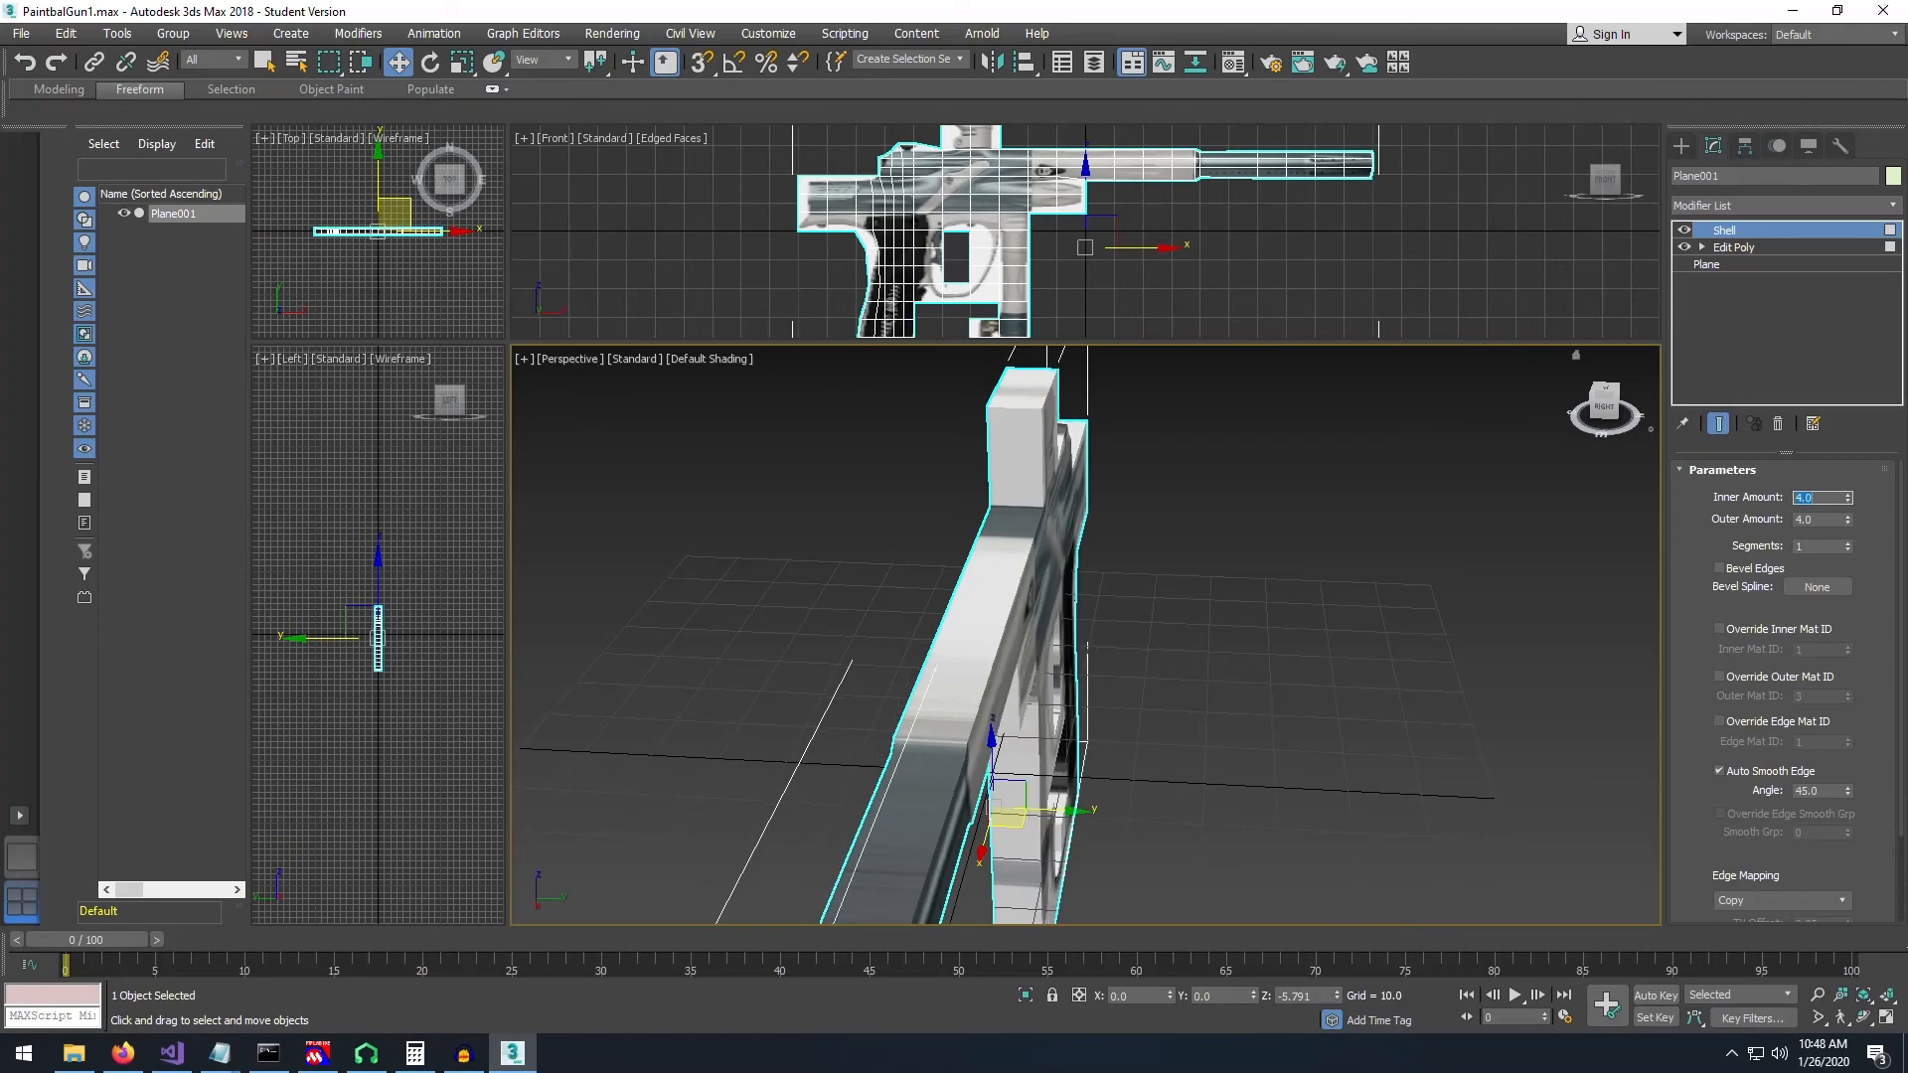
- Examine the thickened gun's reverse side, checking the texture along the barrel and receiver in the Perspective view
click(1601, 408)
drag(1601, 408, 1734, 413)
alt+middle_drag(1030, 912, 1203, 660)
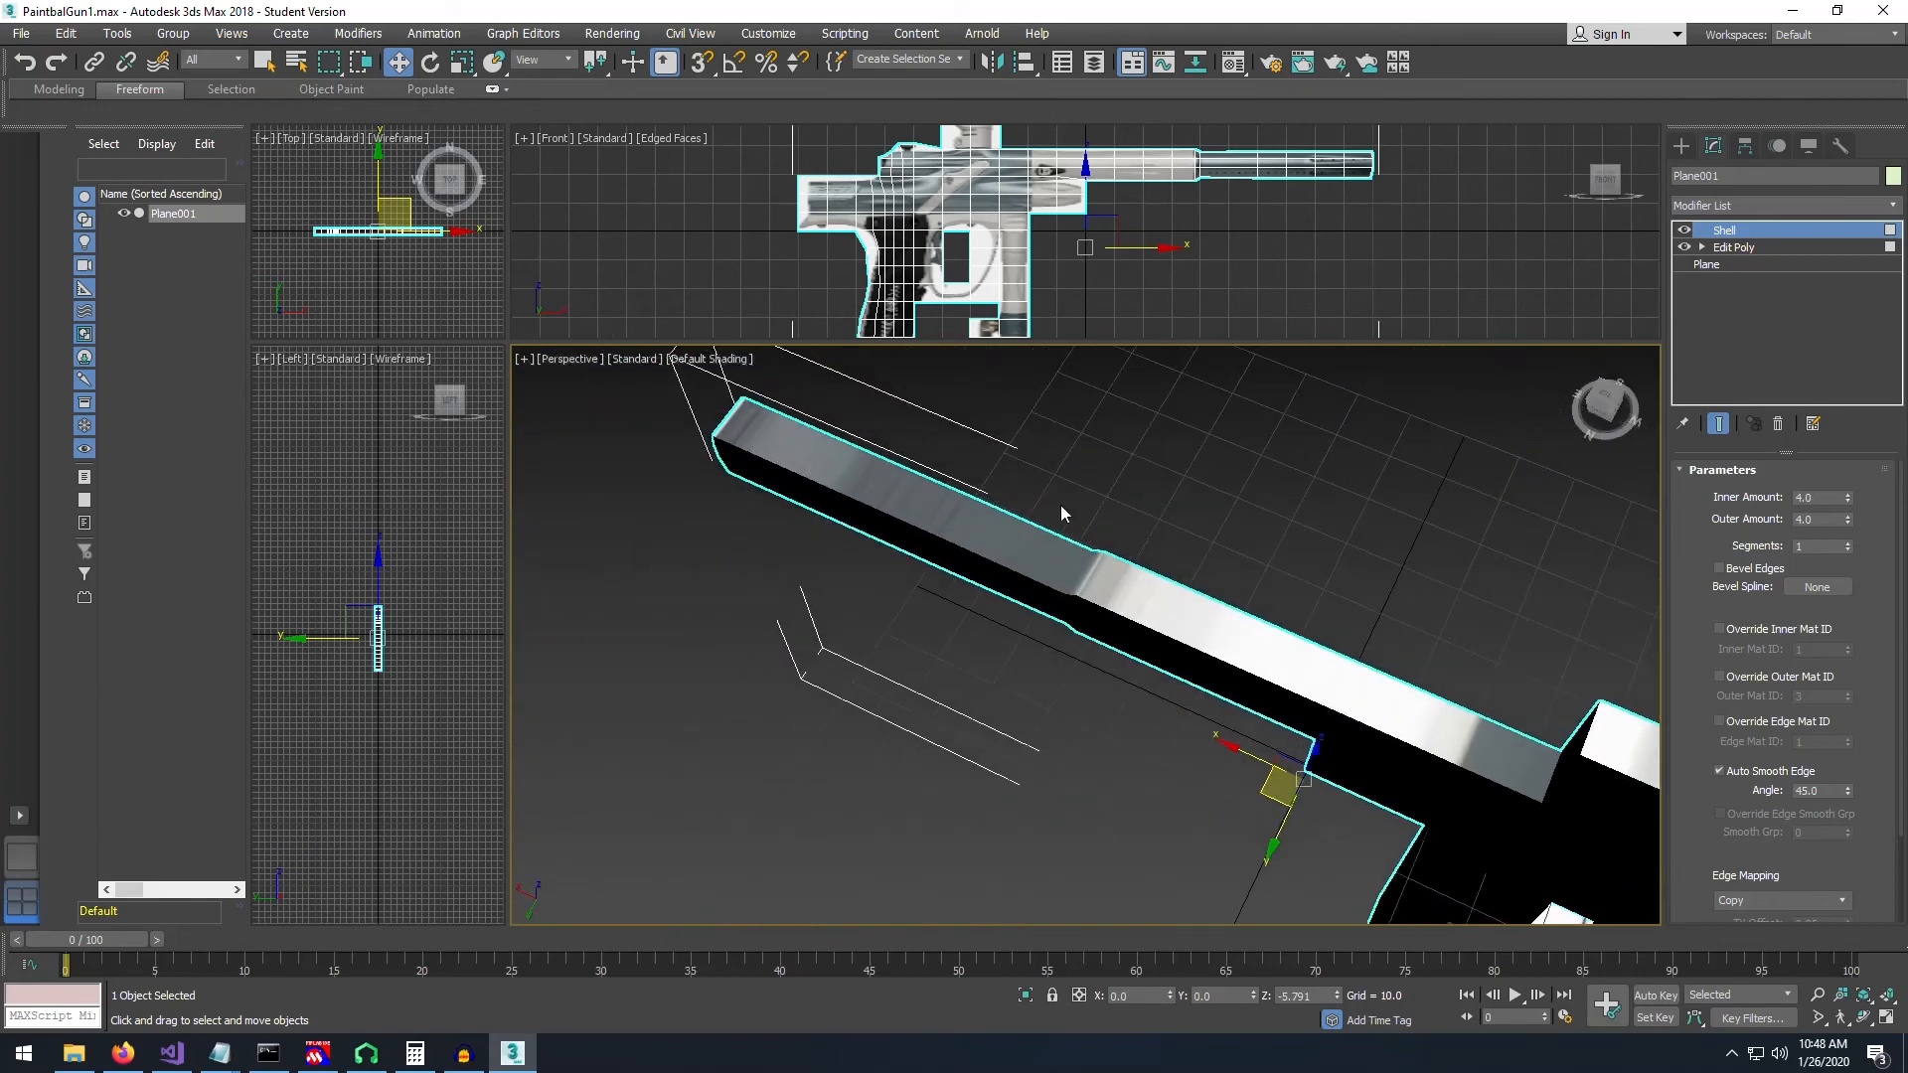
drag(1603, 404, 1623, 348)
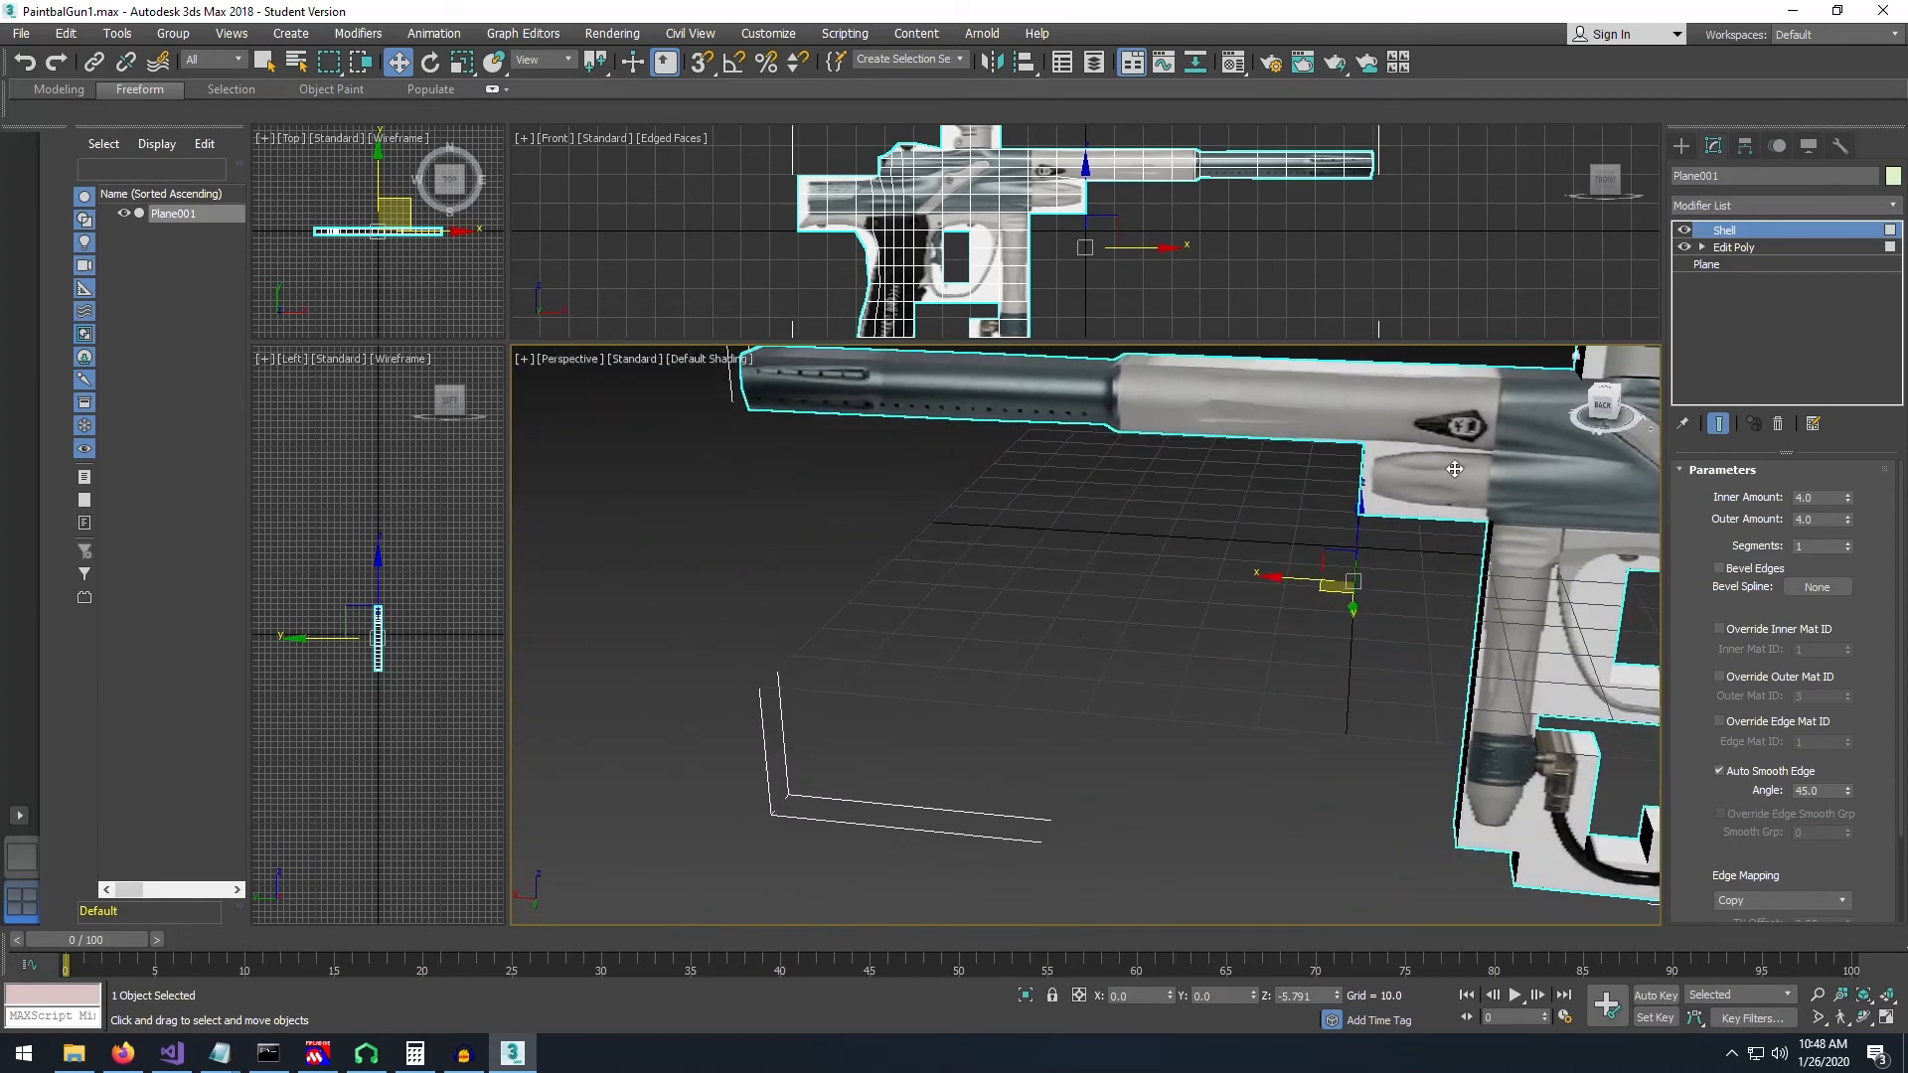
middle_drag(1133, 611, 930, 673)
scroll(993, 624, up, 3)
middle_drag(1226, 549, 916, 770)
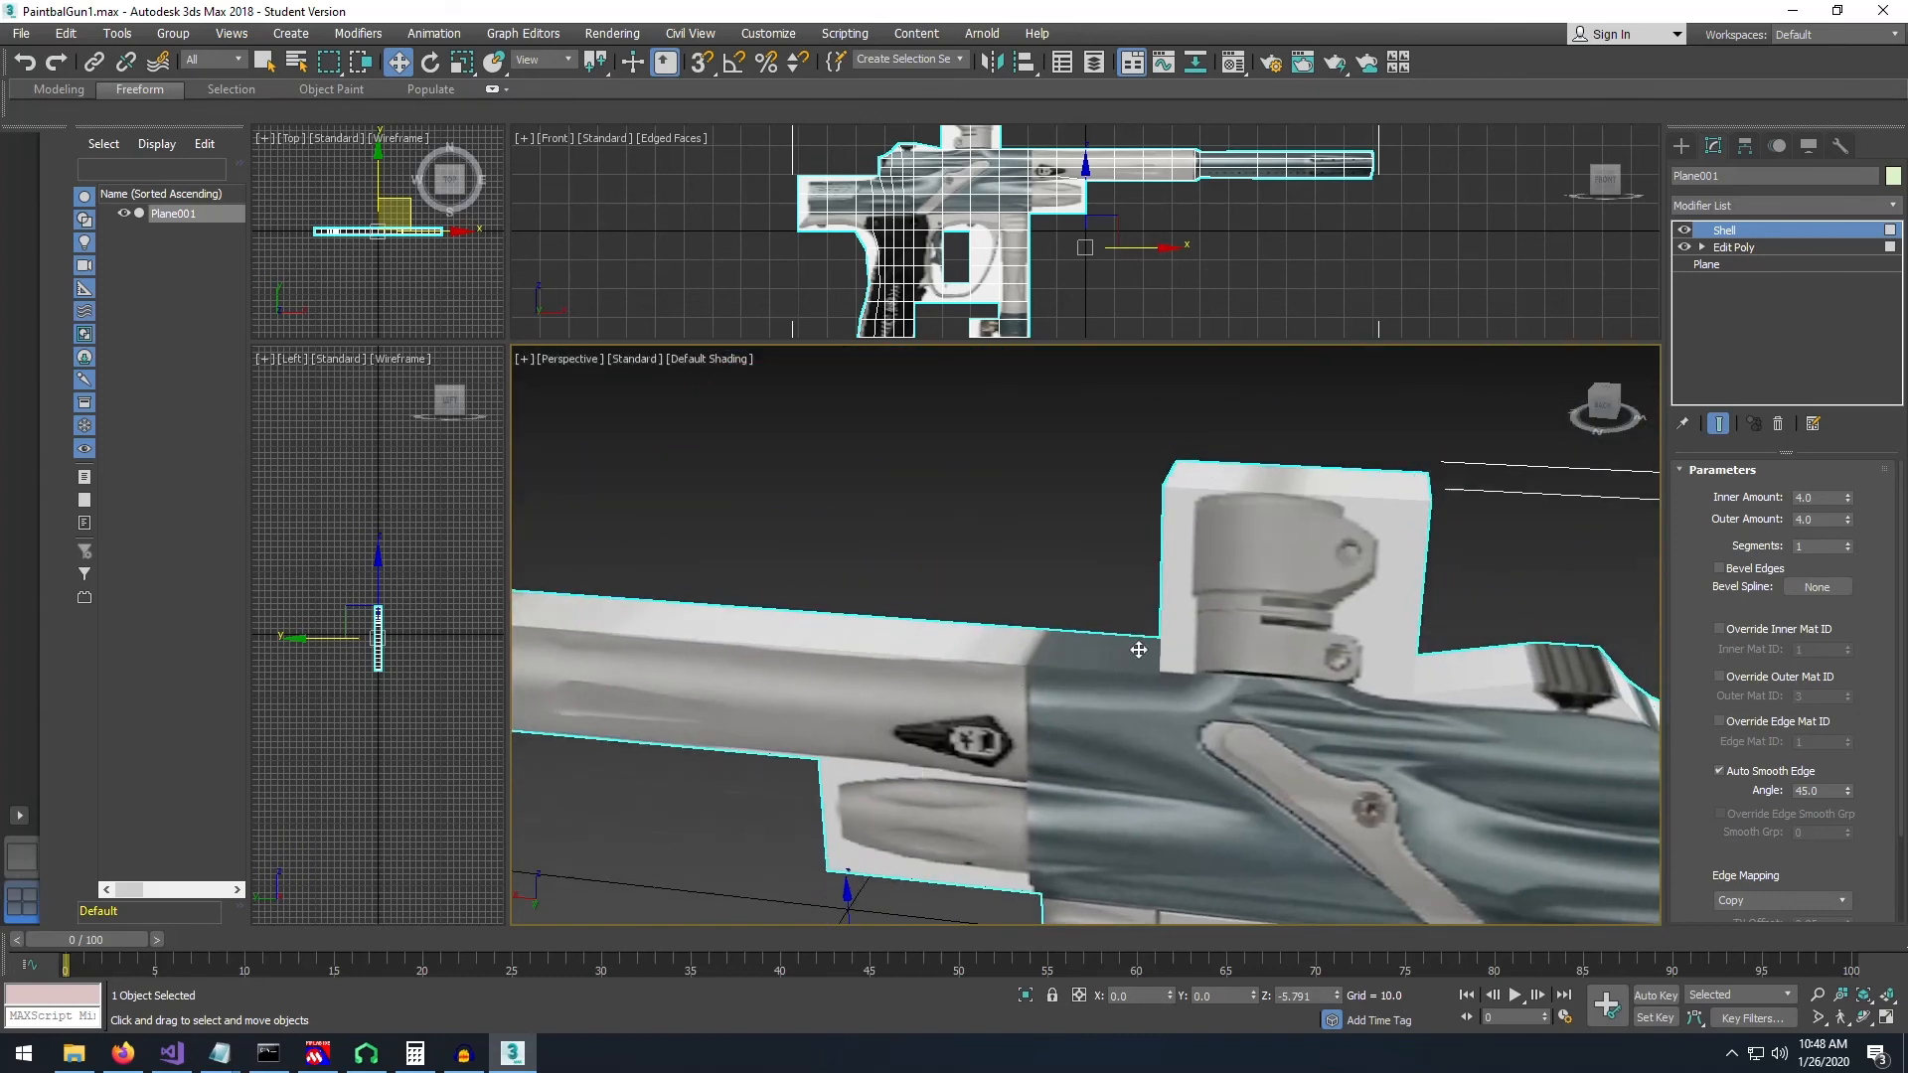
mouse_move(1600, 409)
mouse_down()
mouse_move(1604, 386)
mouse_move(1611, 413)
mouse_move(1594, 408)
mouse_up()
- Examine the whole thickened gun from the front and side, including the texture on the muzzle end of the barrel
scroll(1405, 561, down, 3)
scroll(1278, 630, down, 3)
middle_drag(1538, 585, 1268, 582)
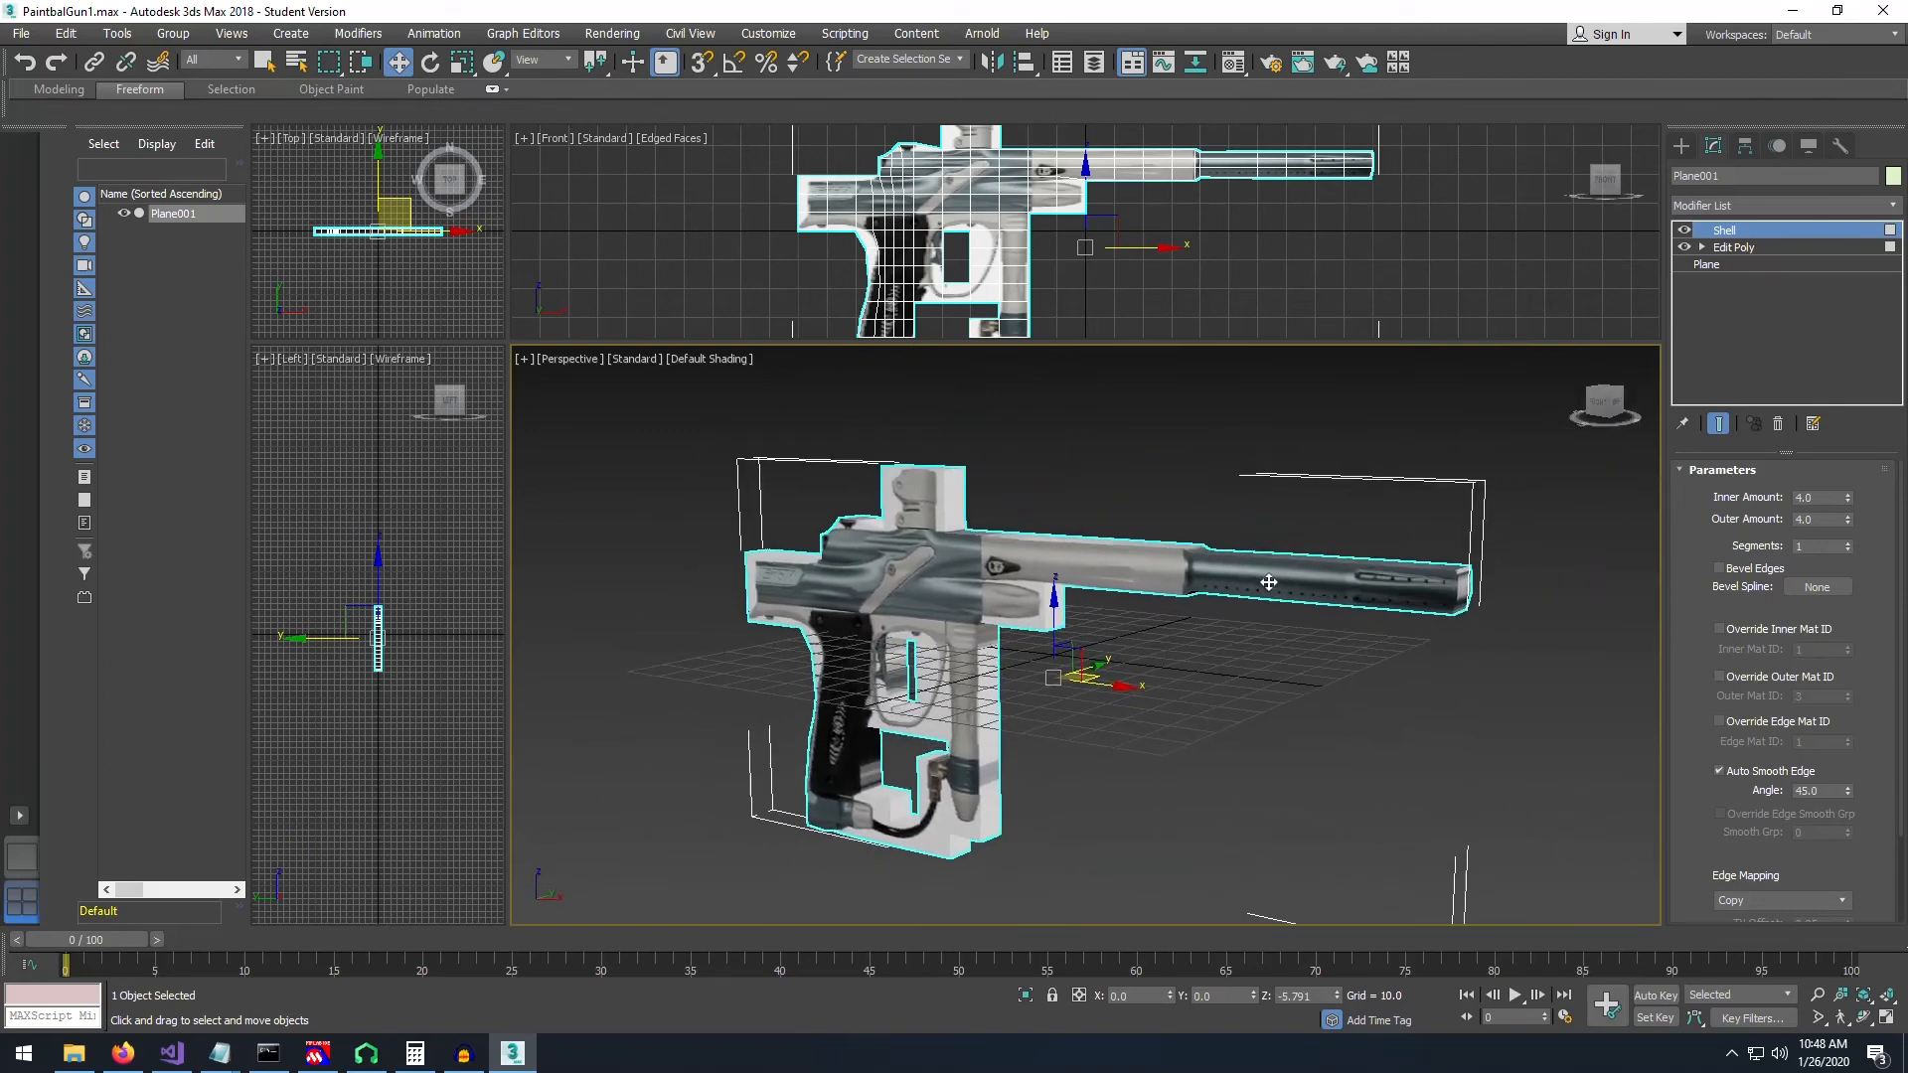
scroll(1172, 656, up, 3)
scroll(1172, 656, down, 3)
click(1603, 402)
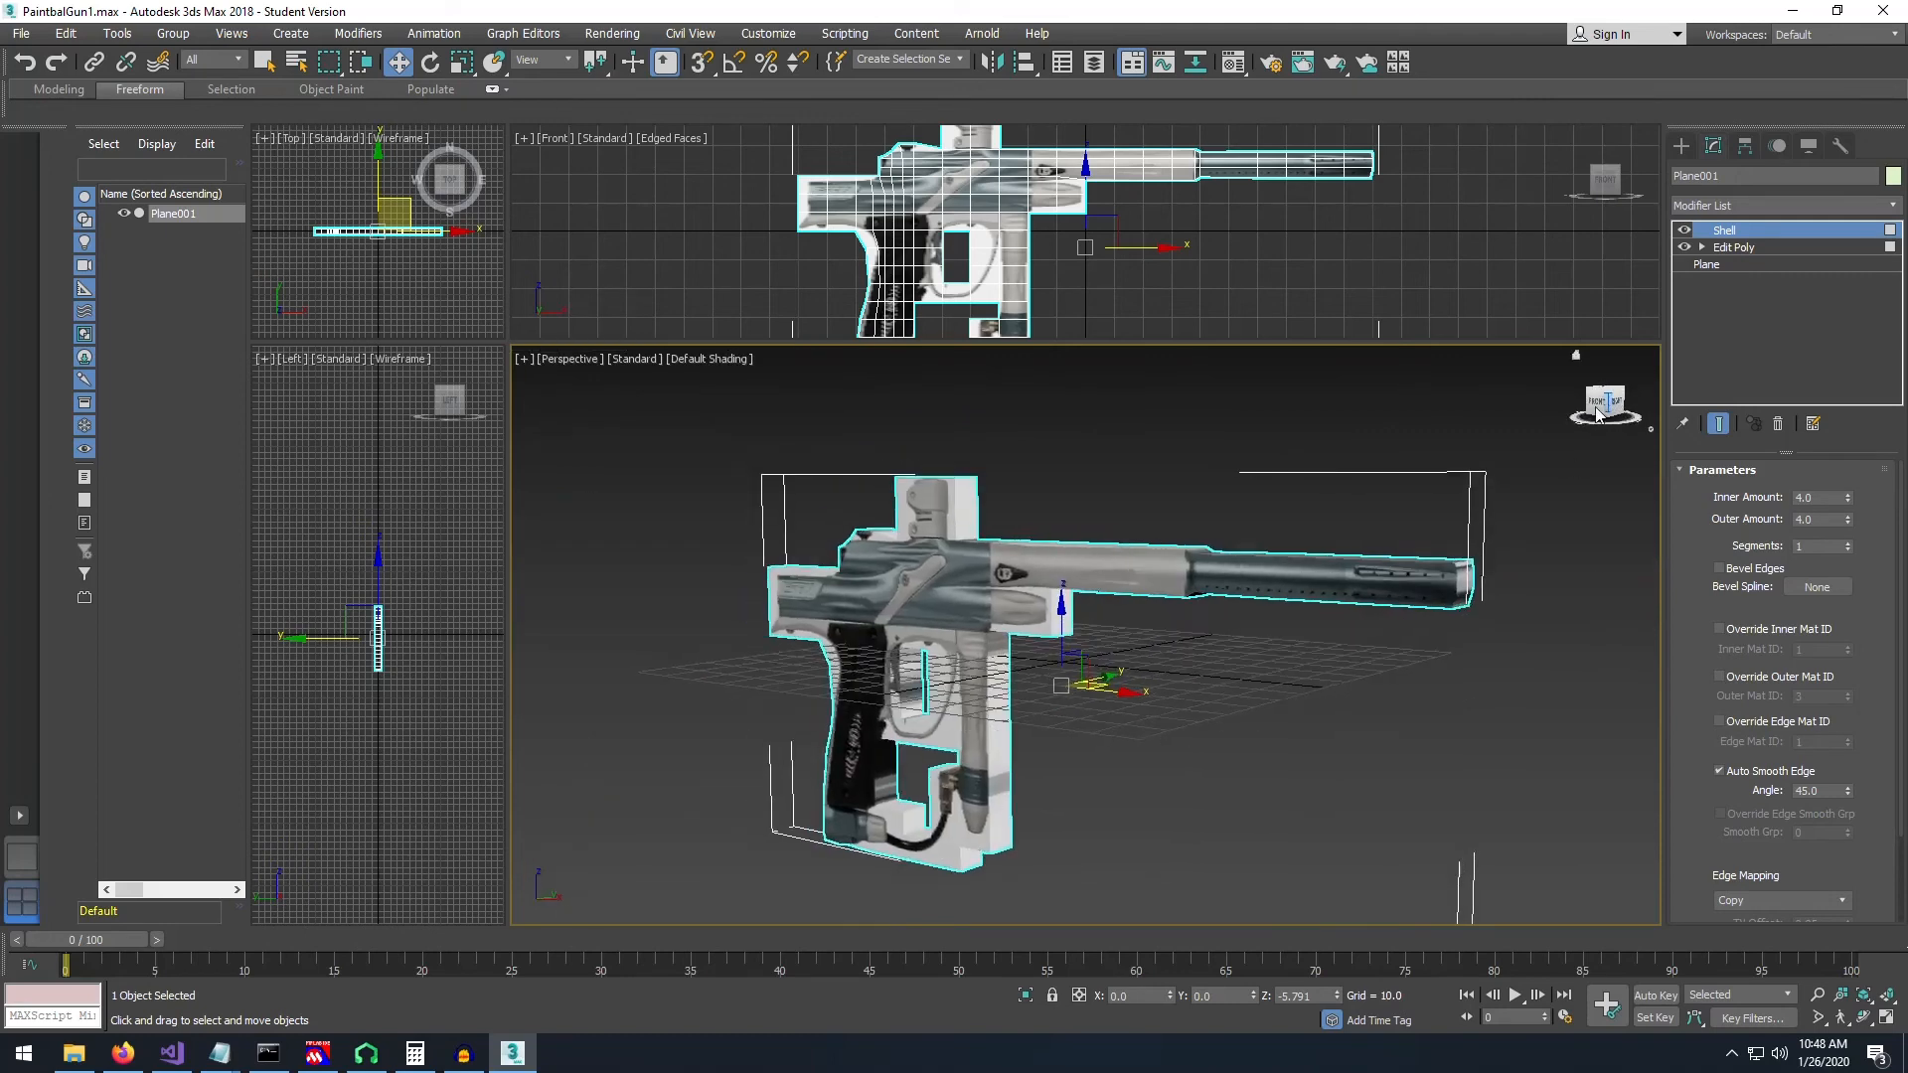
click(1618, 402)
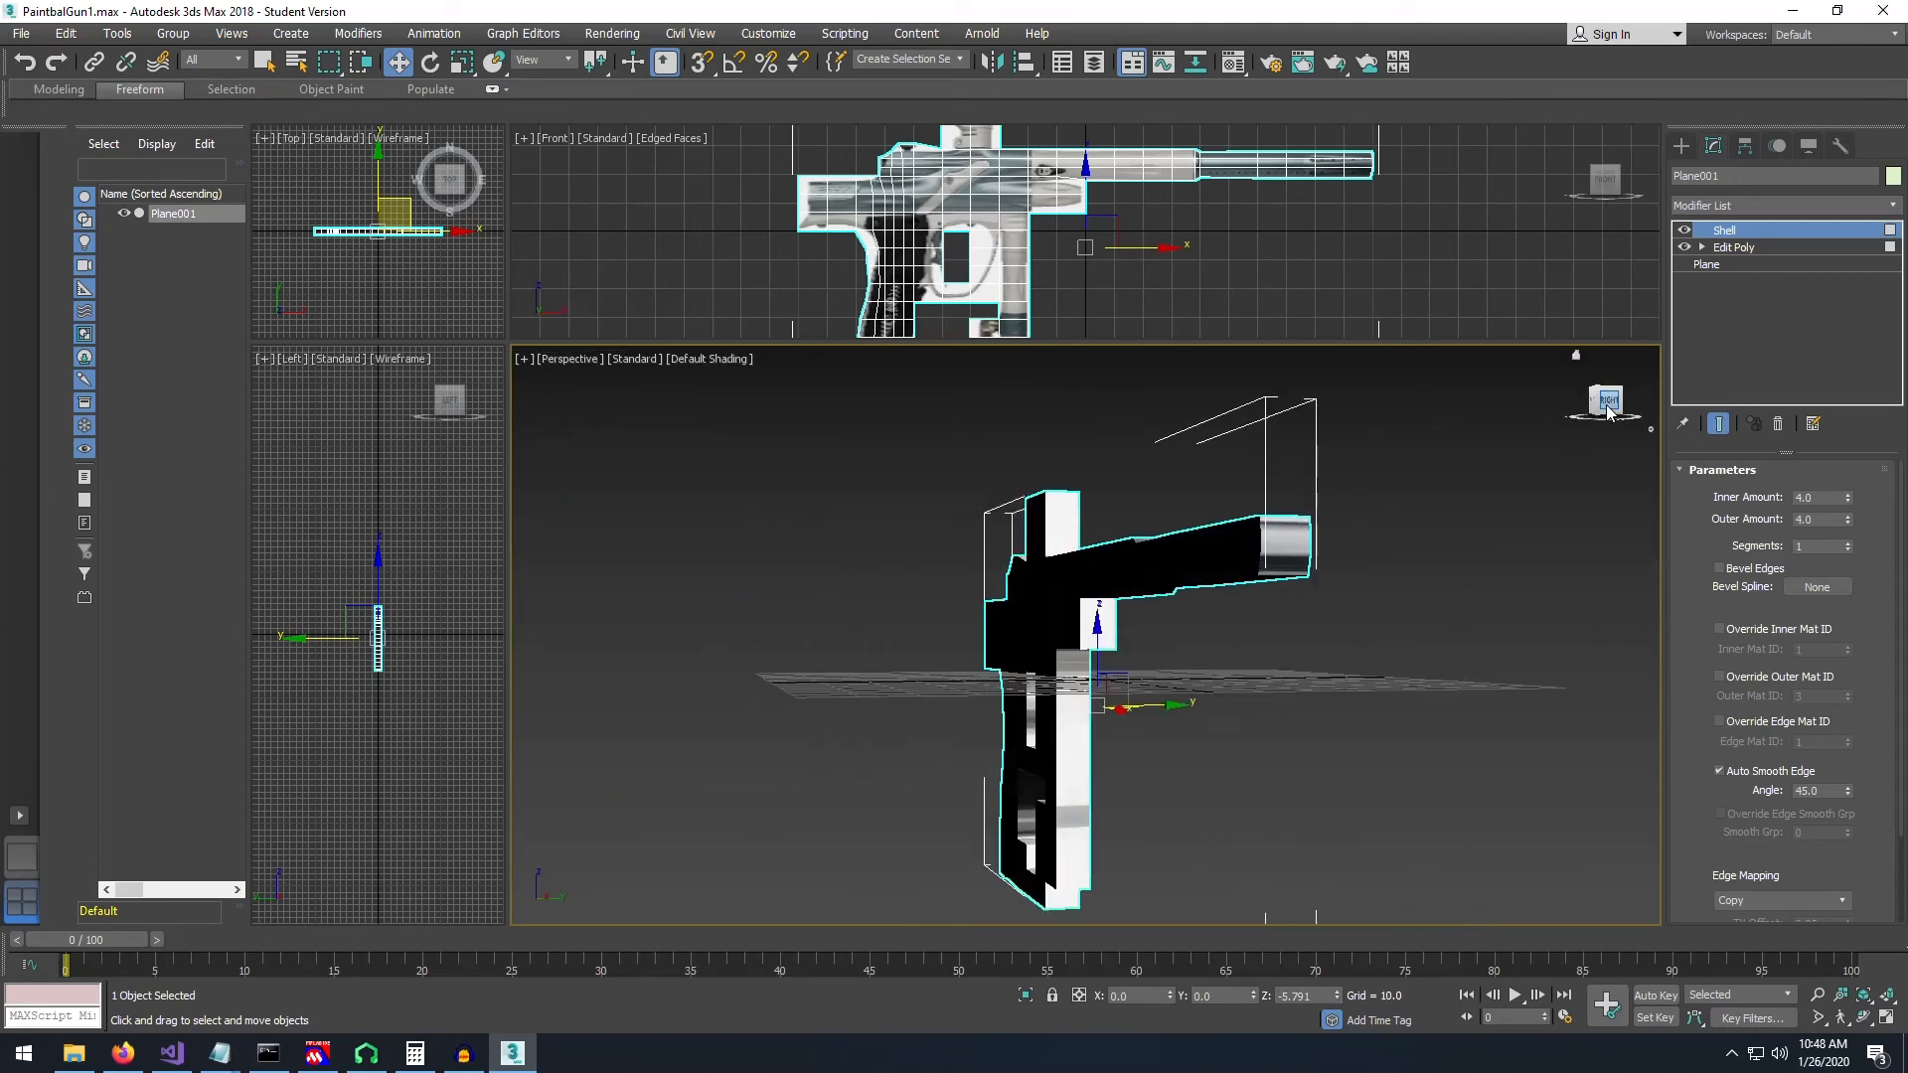
scroll(1393, 582, up, 3)
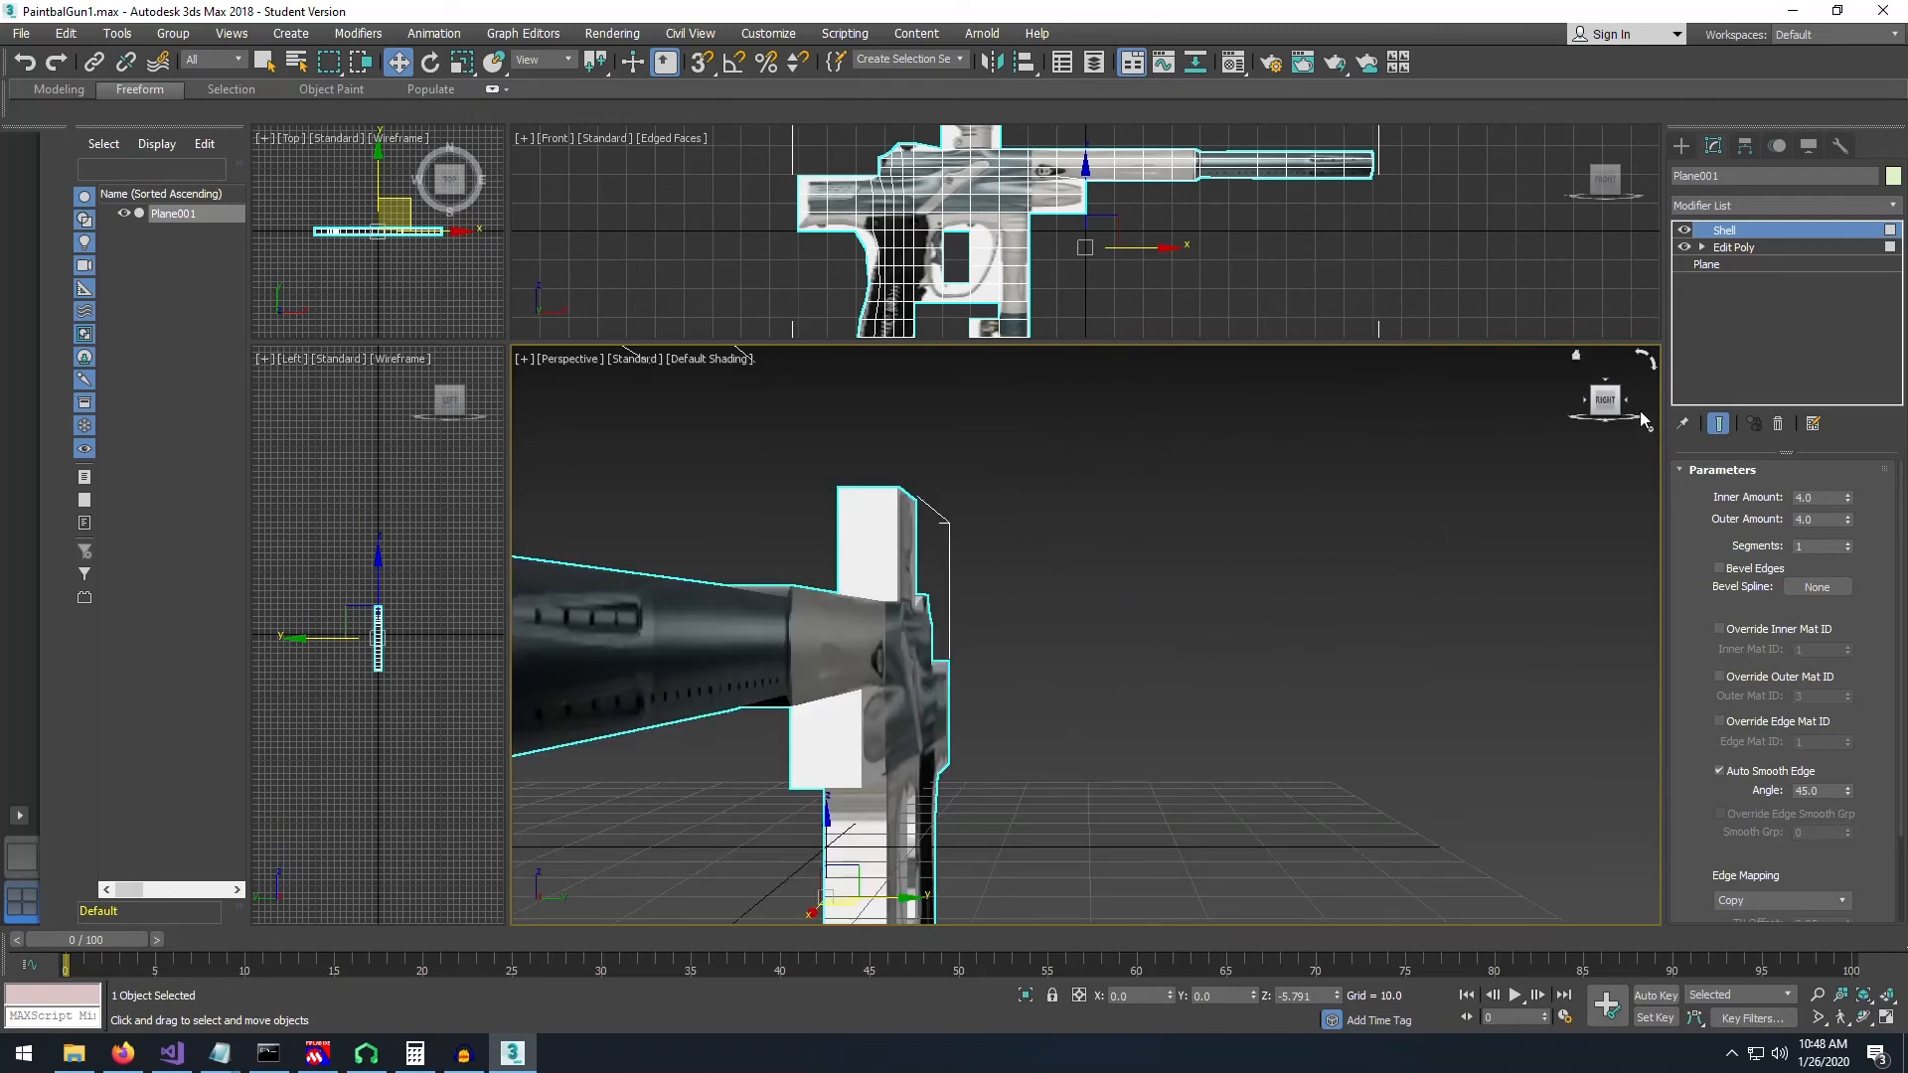
middle_drag(1323, 530, 1378, 504)
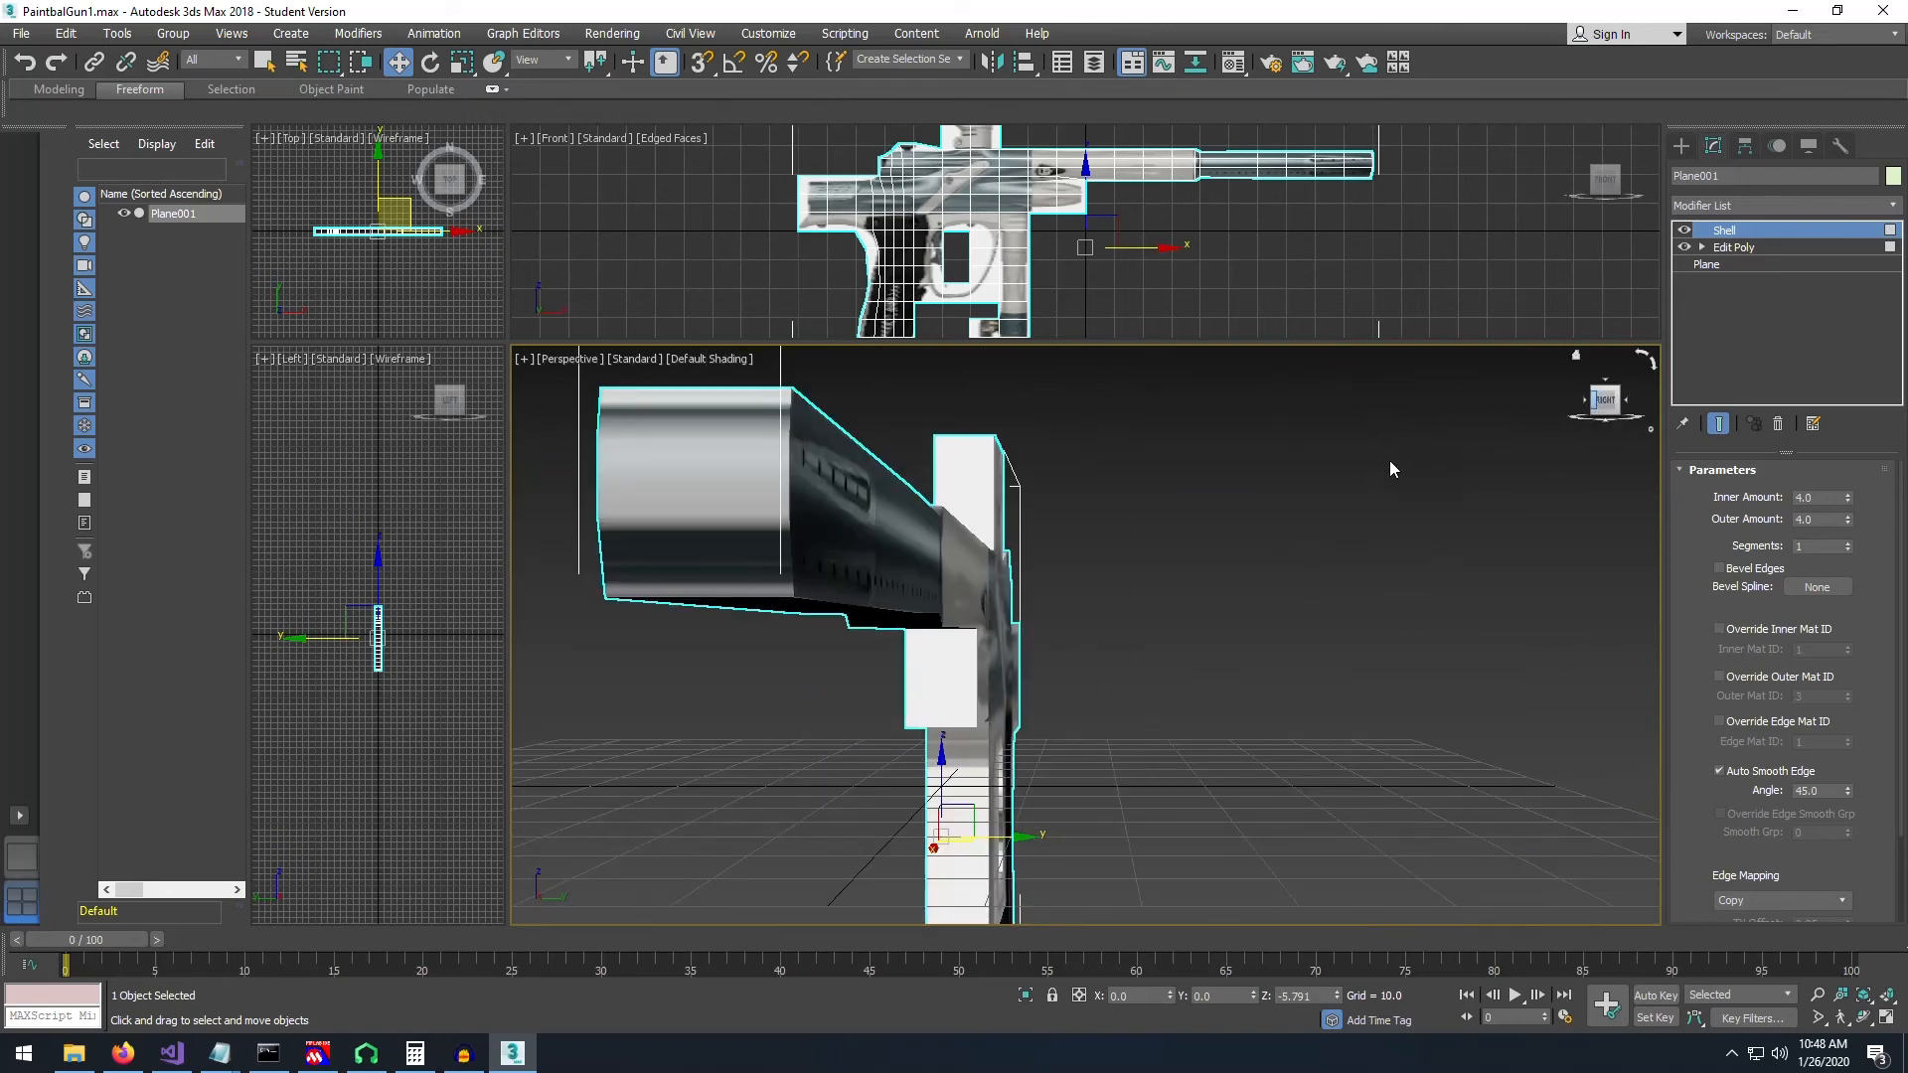
scroll(1376, 496, down, 6)
middle_drag(1283, 580, 1475, 536)
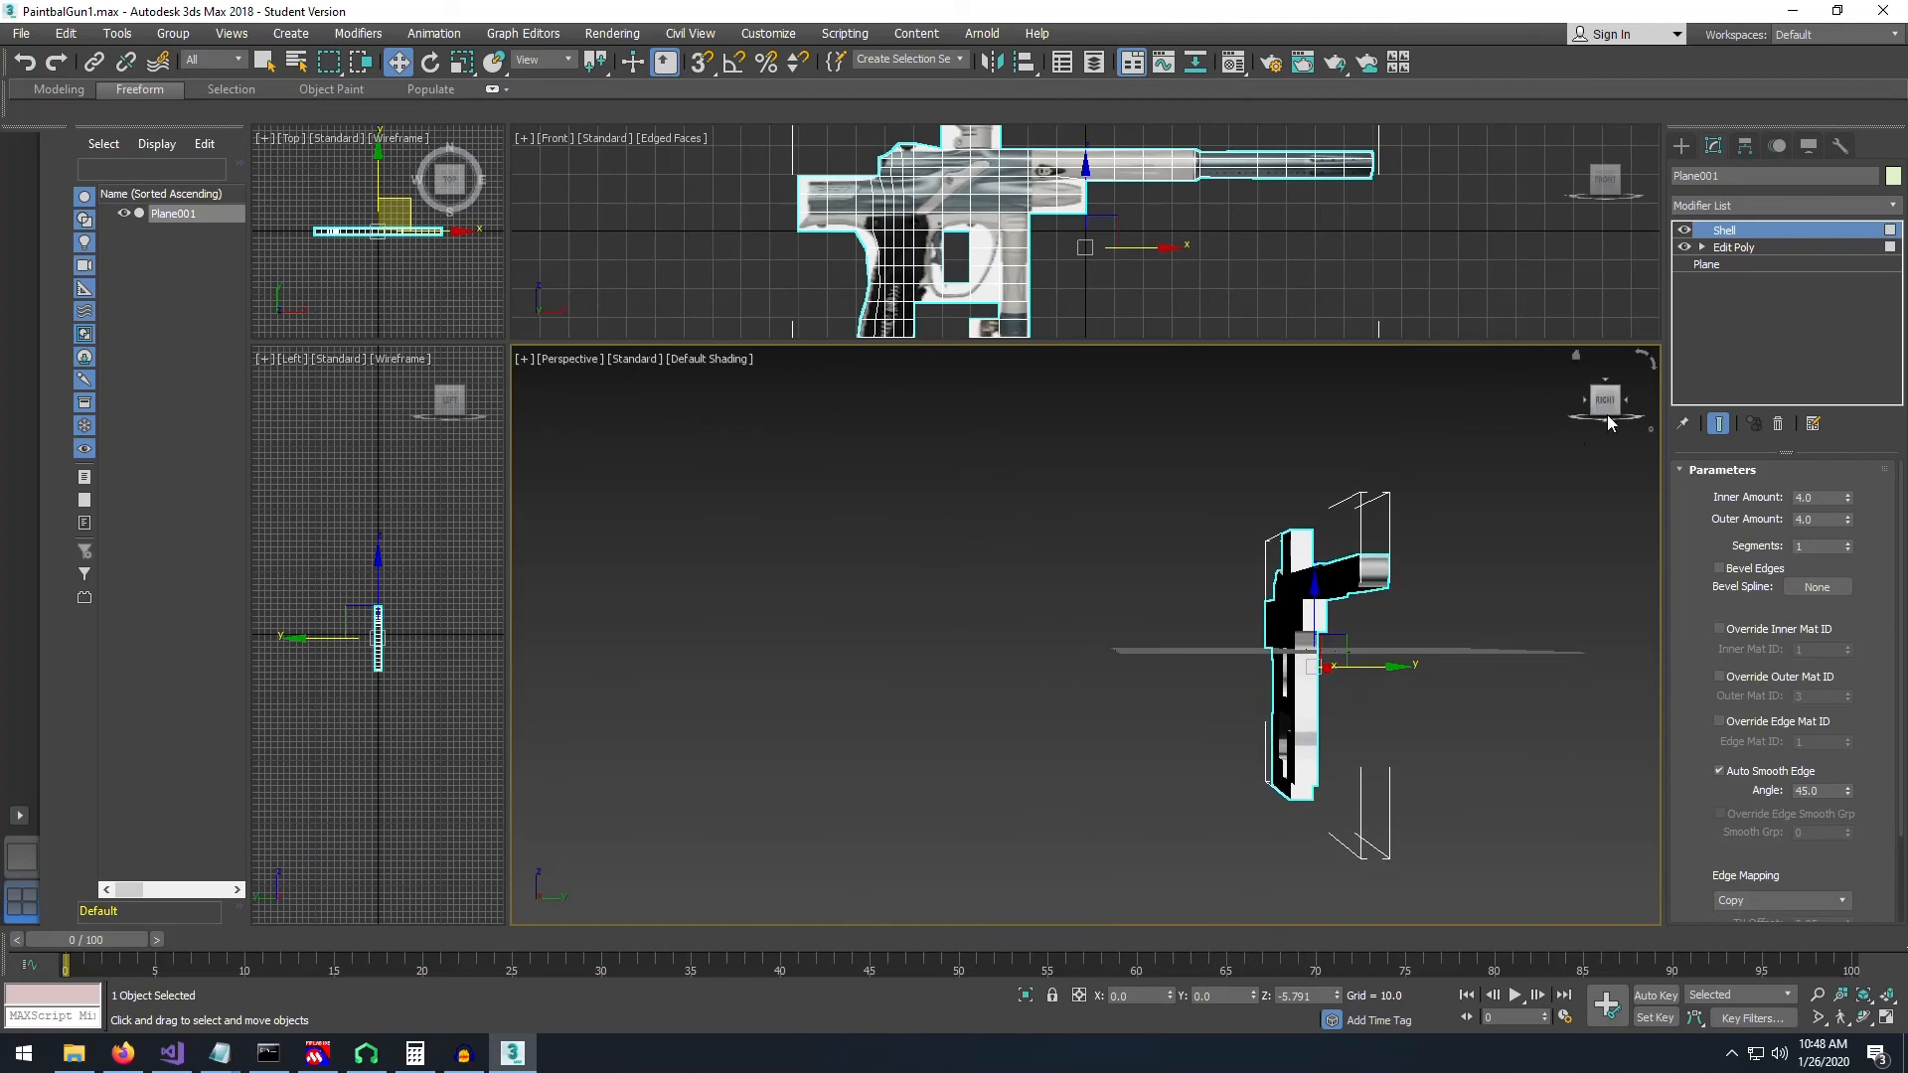
drag(1607, 414, 1332, 547)
scroll(1332, 547, up, 8)
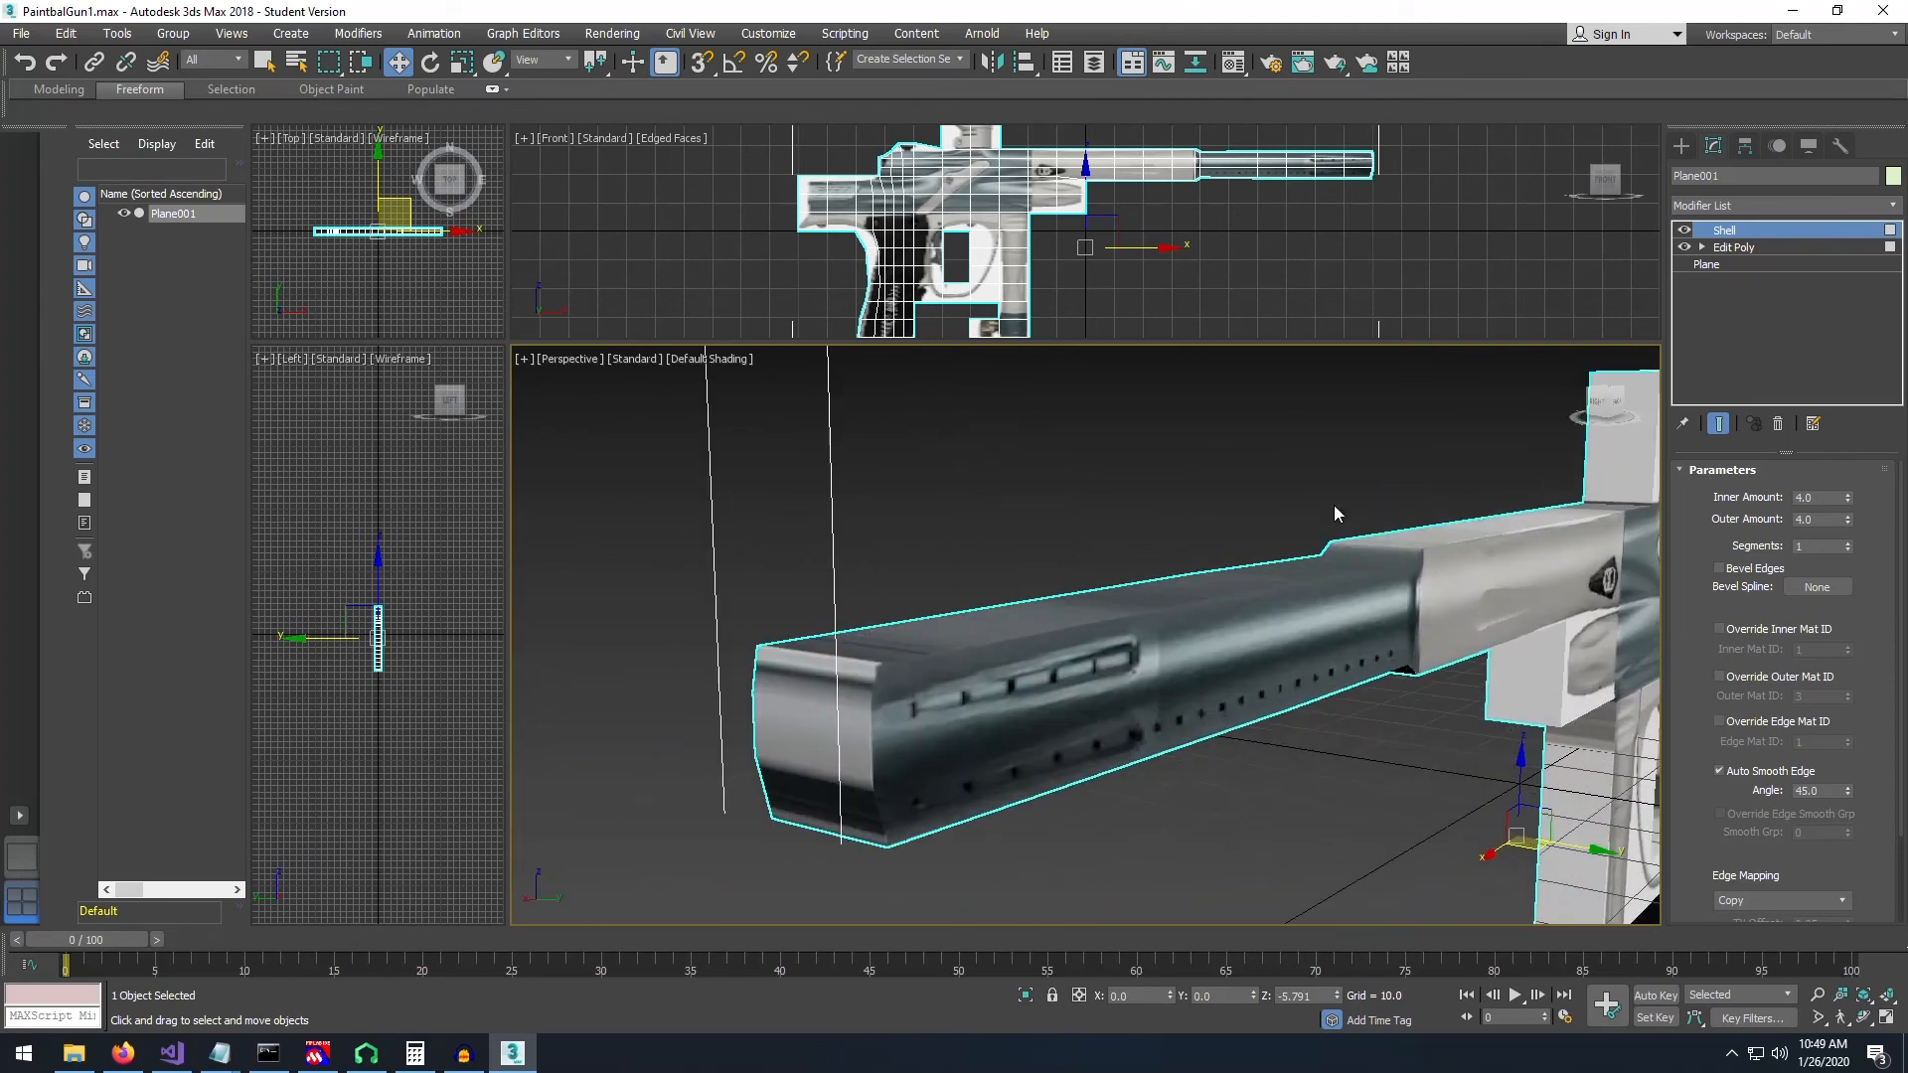
scroll(1334, 513, down, 6)
- Return to the Edit Poly modifier beneath the Shell and expand its list of sub-object levels
click(1735, 248)
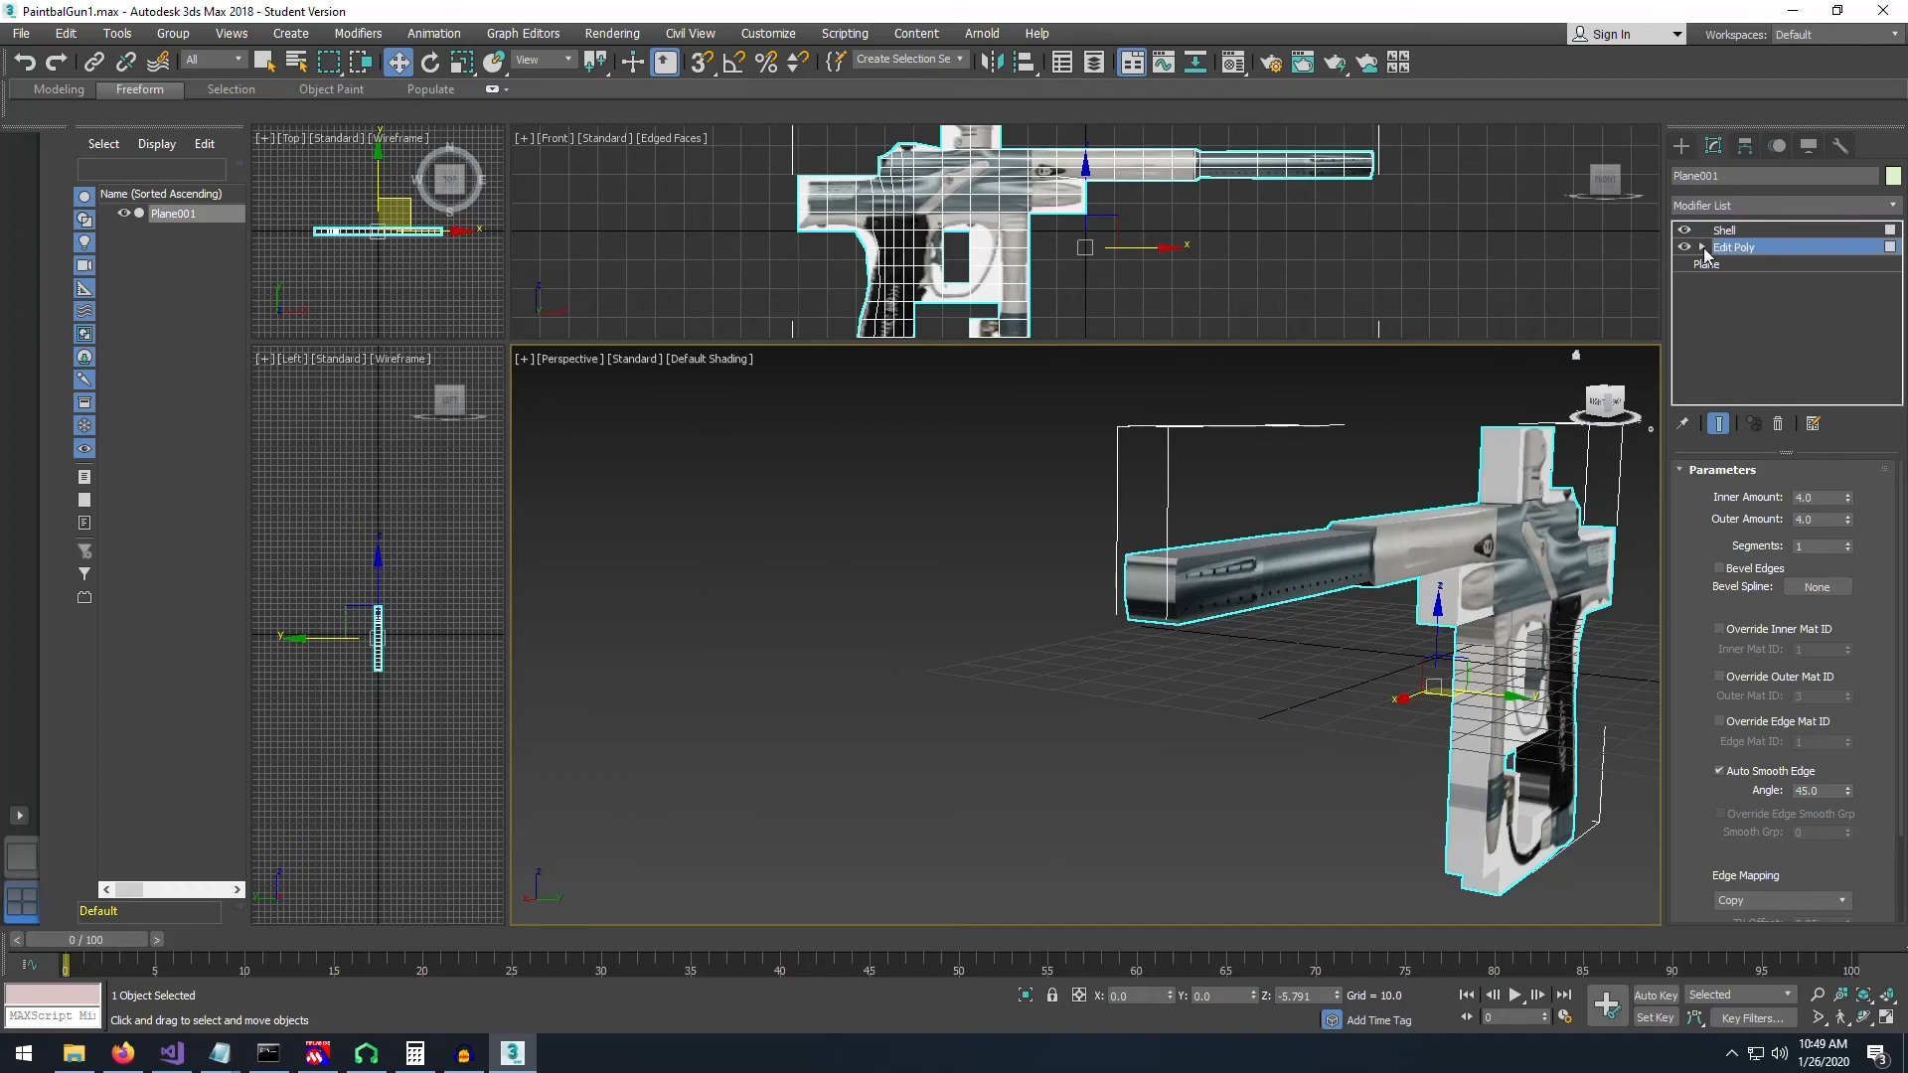
click(1702, 247)
click(1701, 247)
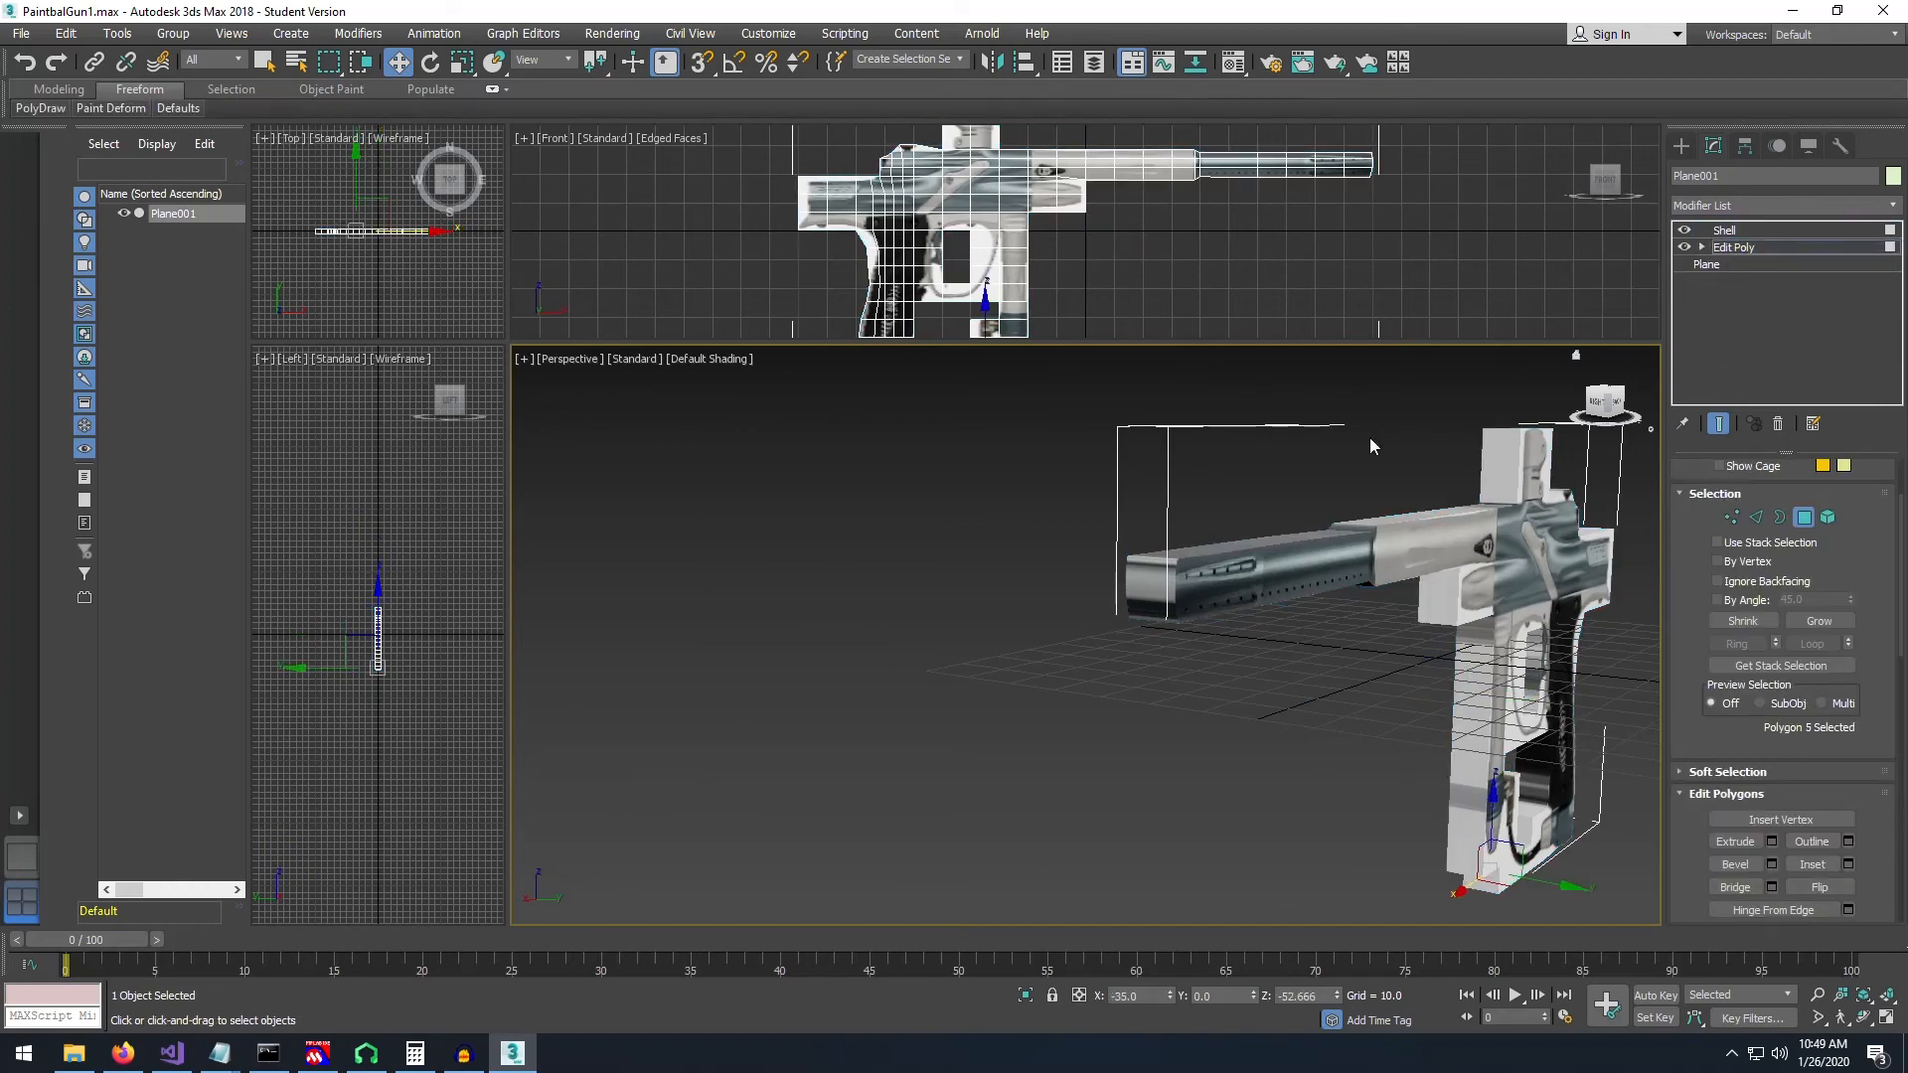
click(1701, 247)
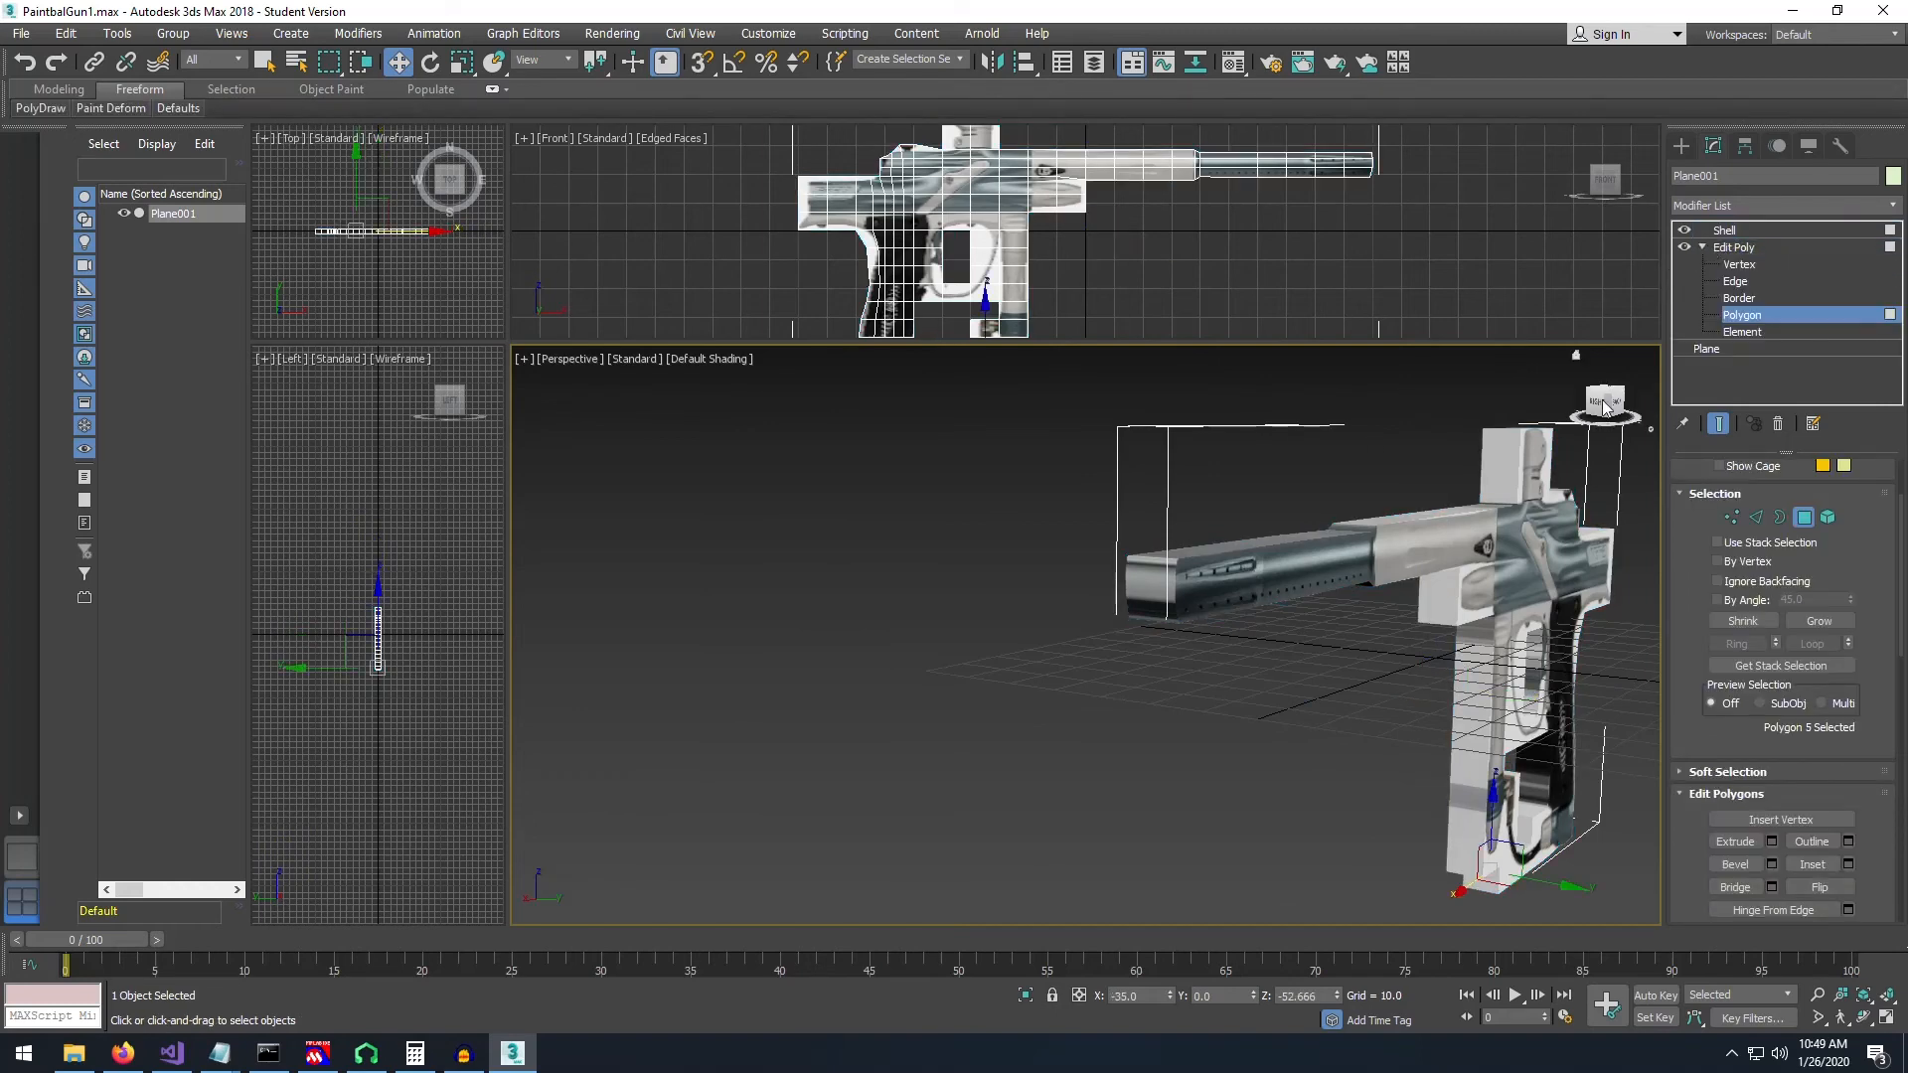
- Examine the stretched texture on the muzzle end and barrel, and the whole unsmoothed gun from the front in the Perspective view
alt+middle_drag(1225, 596, 1100, 604)
scroll(1100, 604, up, 5)
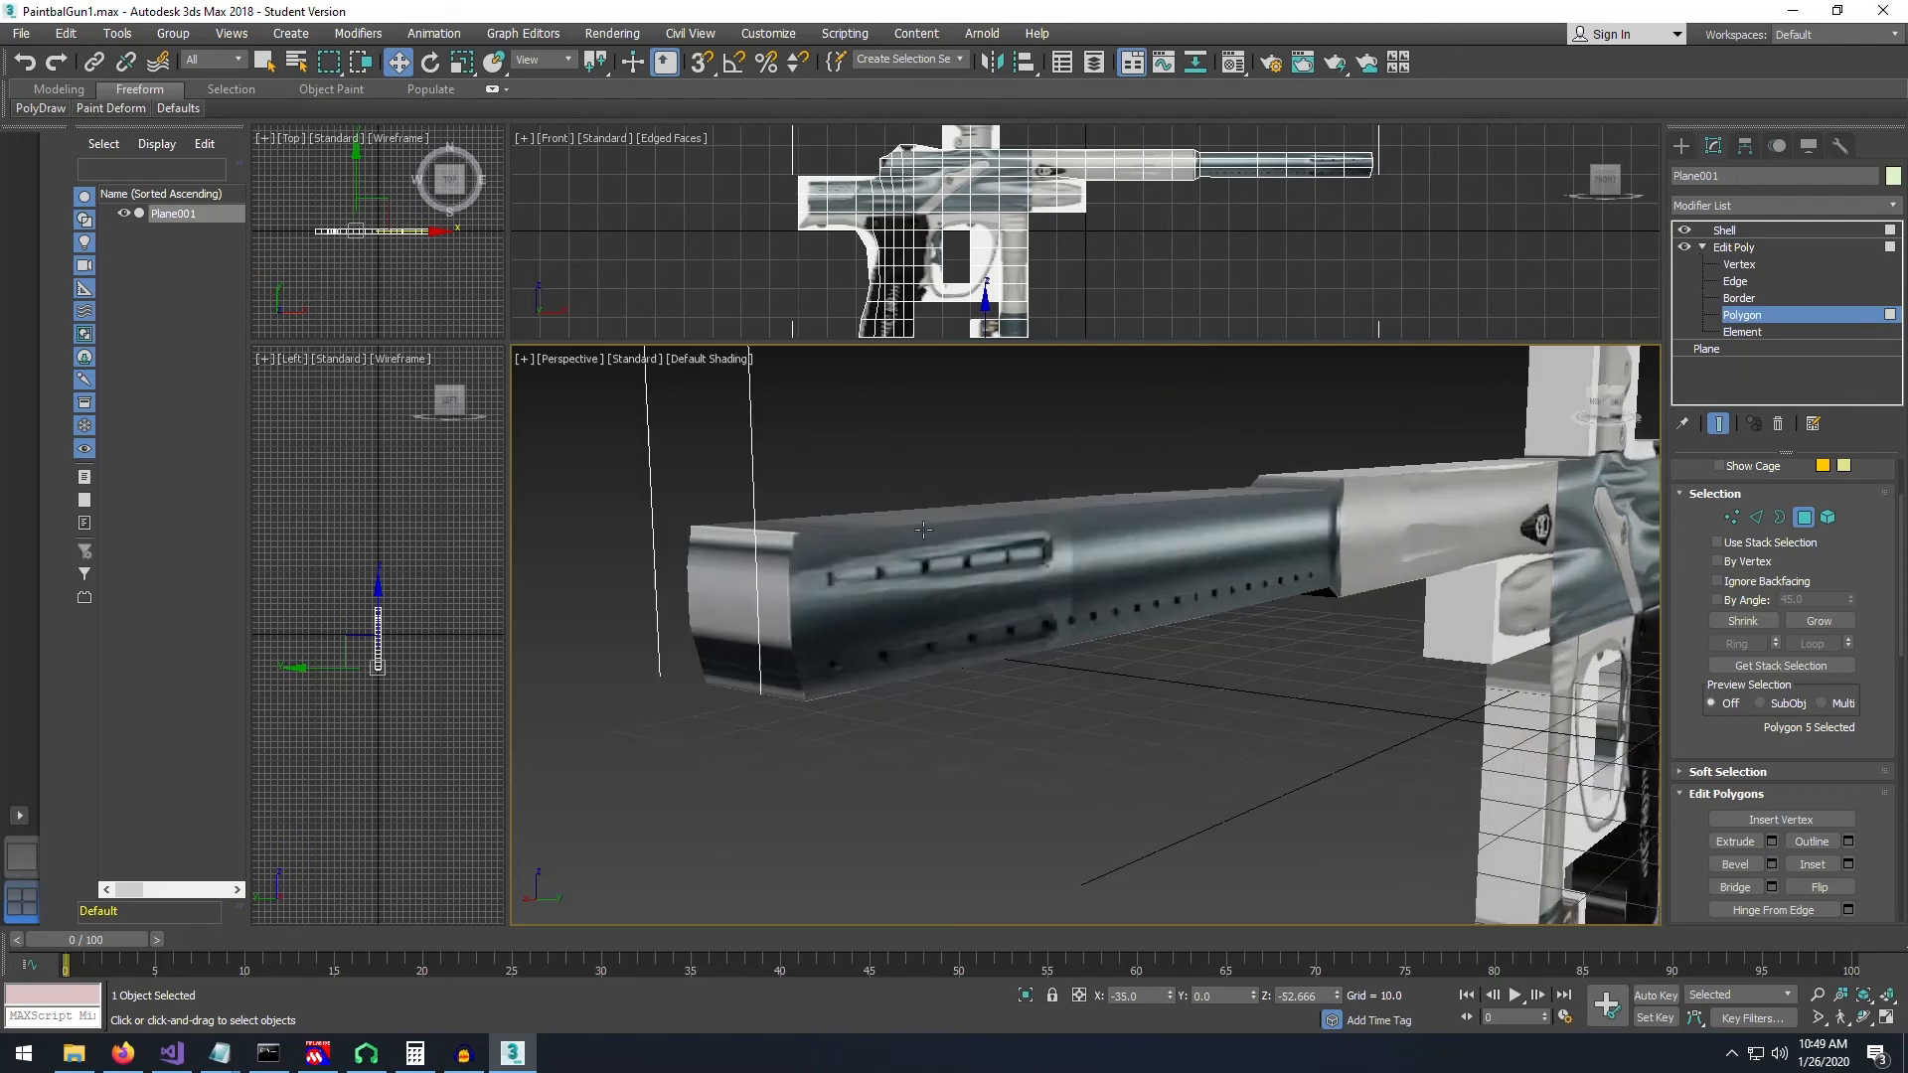
scroll(1347, 532, down, 4)
scroll(1431, 494, down, 3)
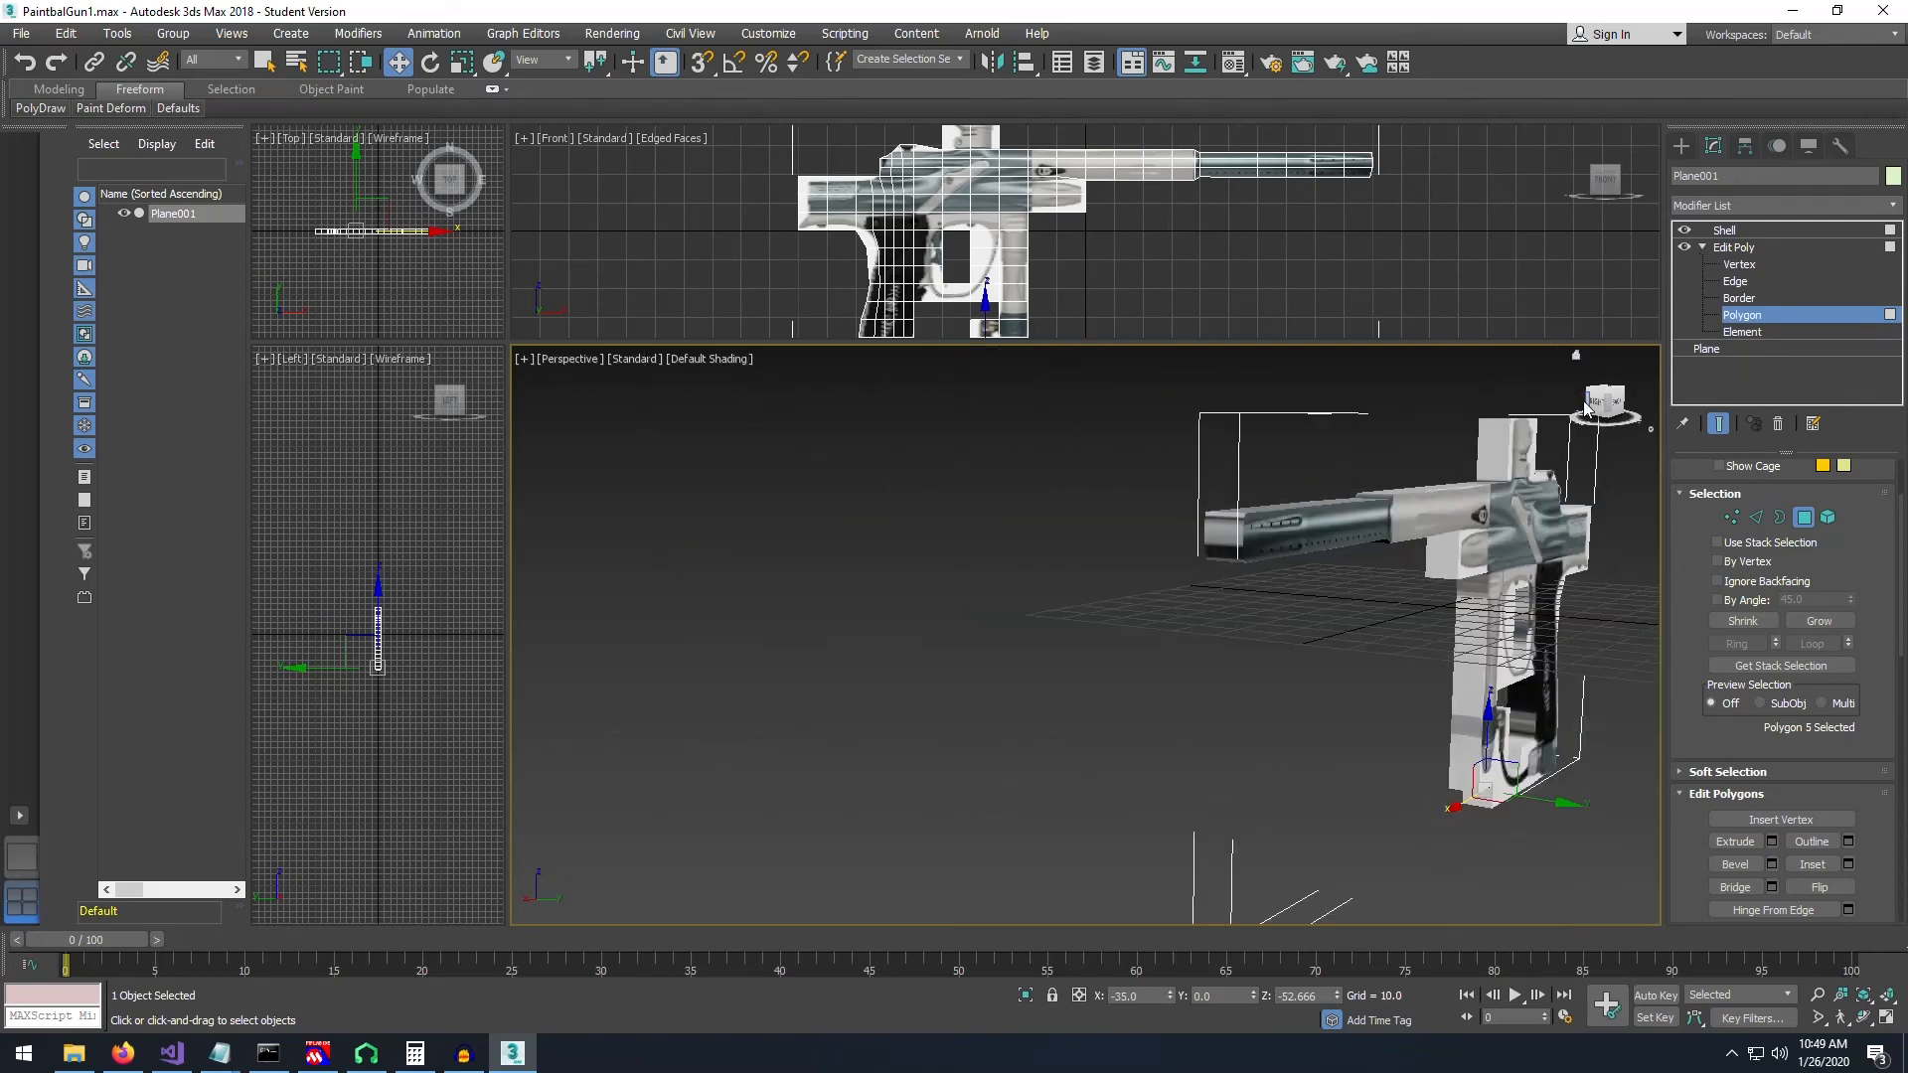
drag(1595, 406, 1659, 403)
middle_drag(1629, 439, 1436, 465)
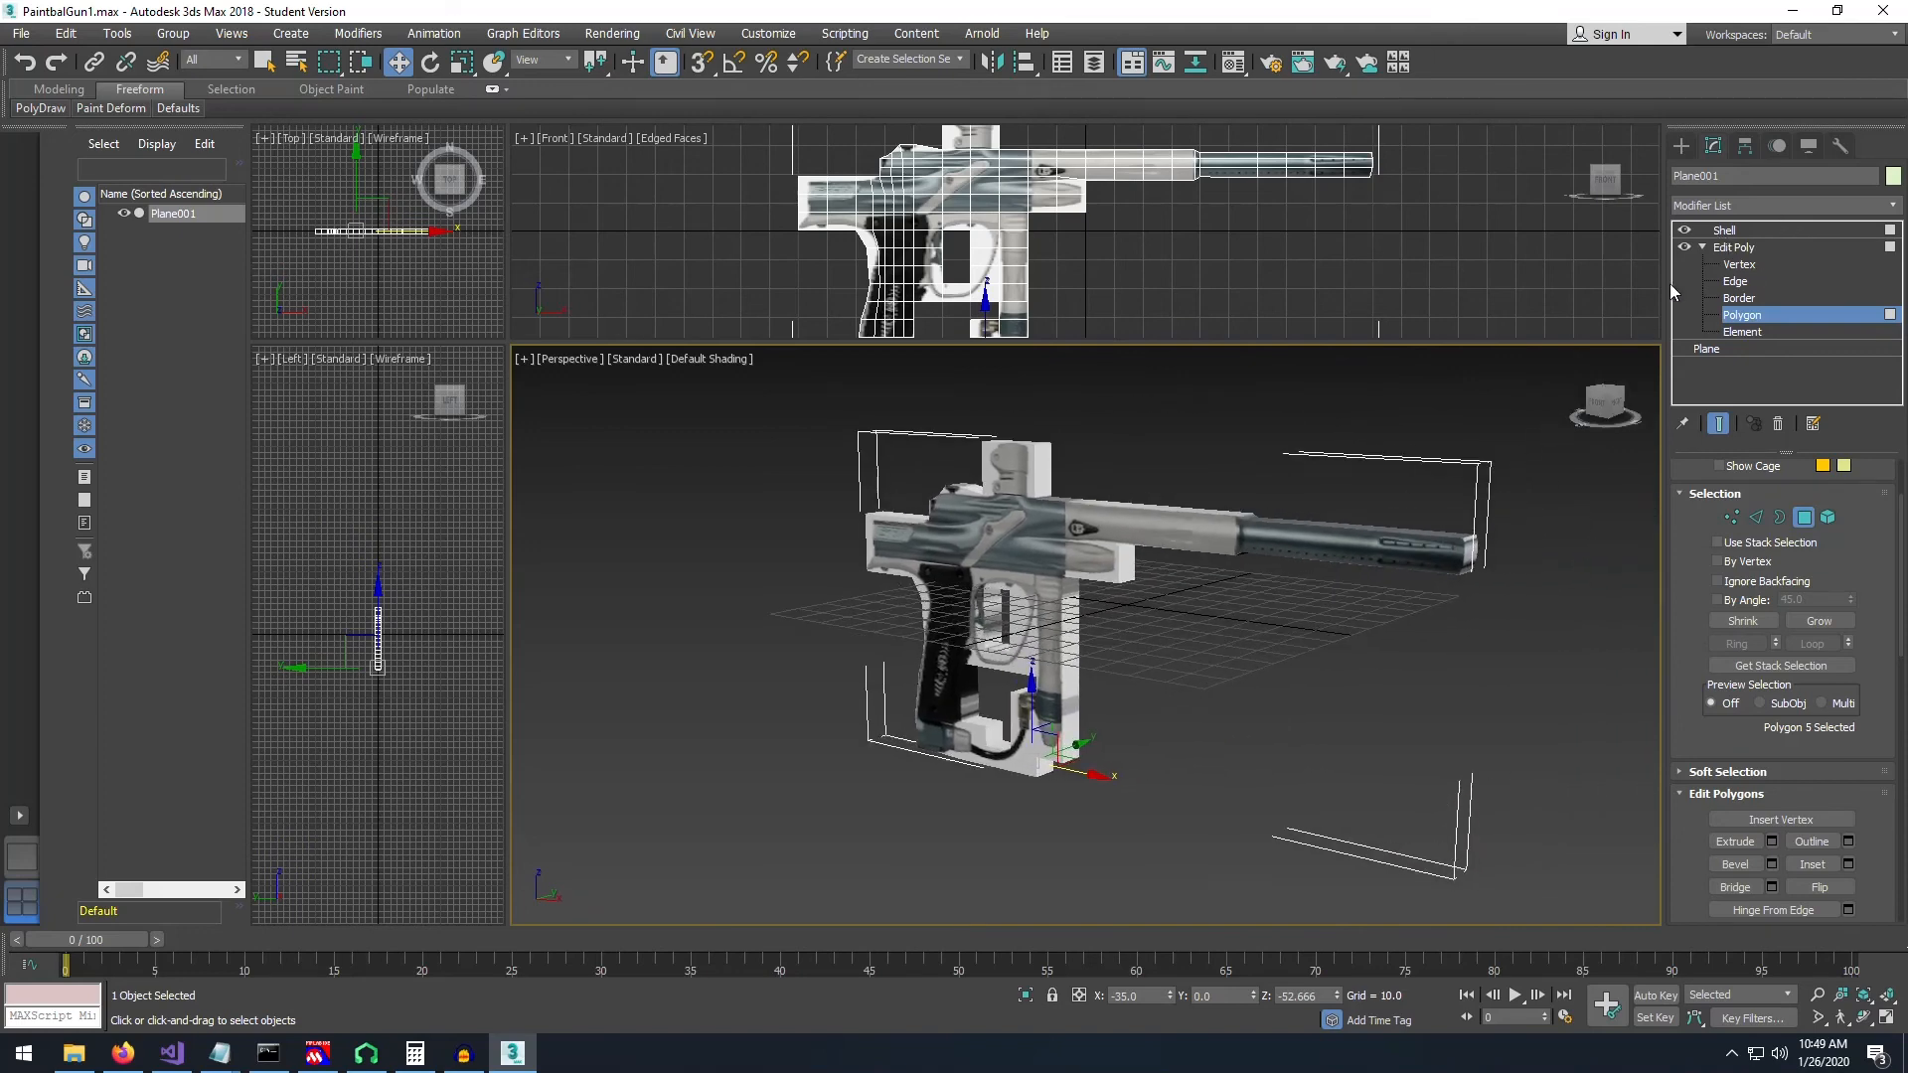
- Return to the Shell modifier and add a TurboSmooth modifier above it to round the gun's edges
click(1733, 247)
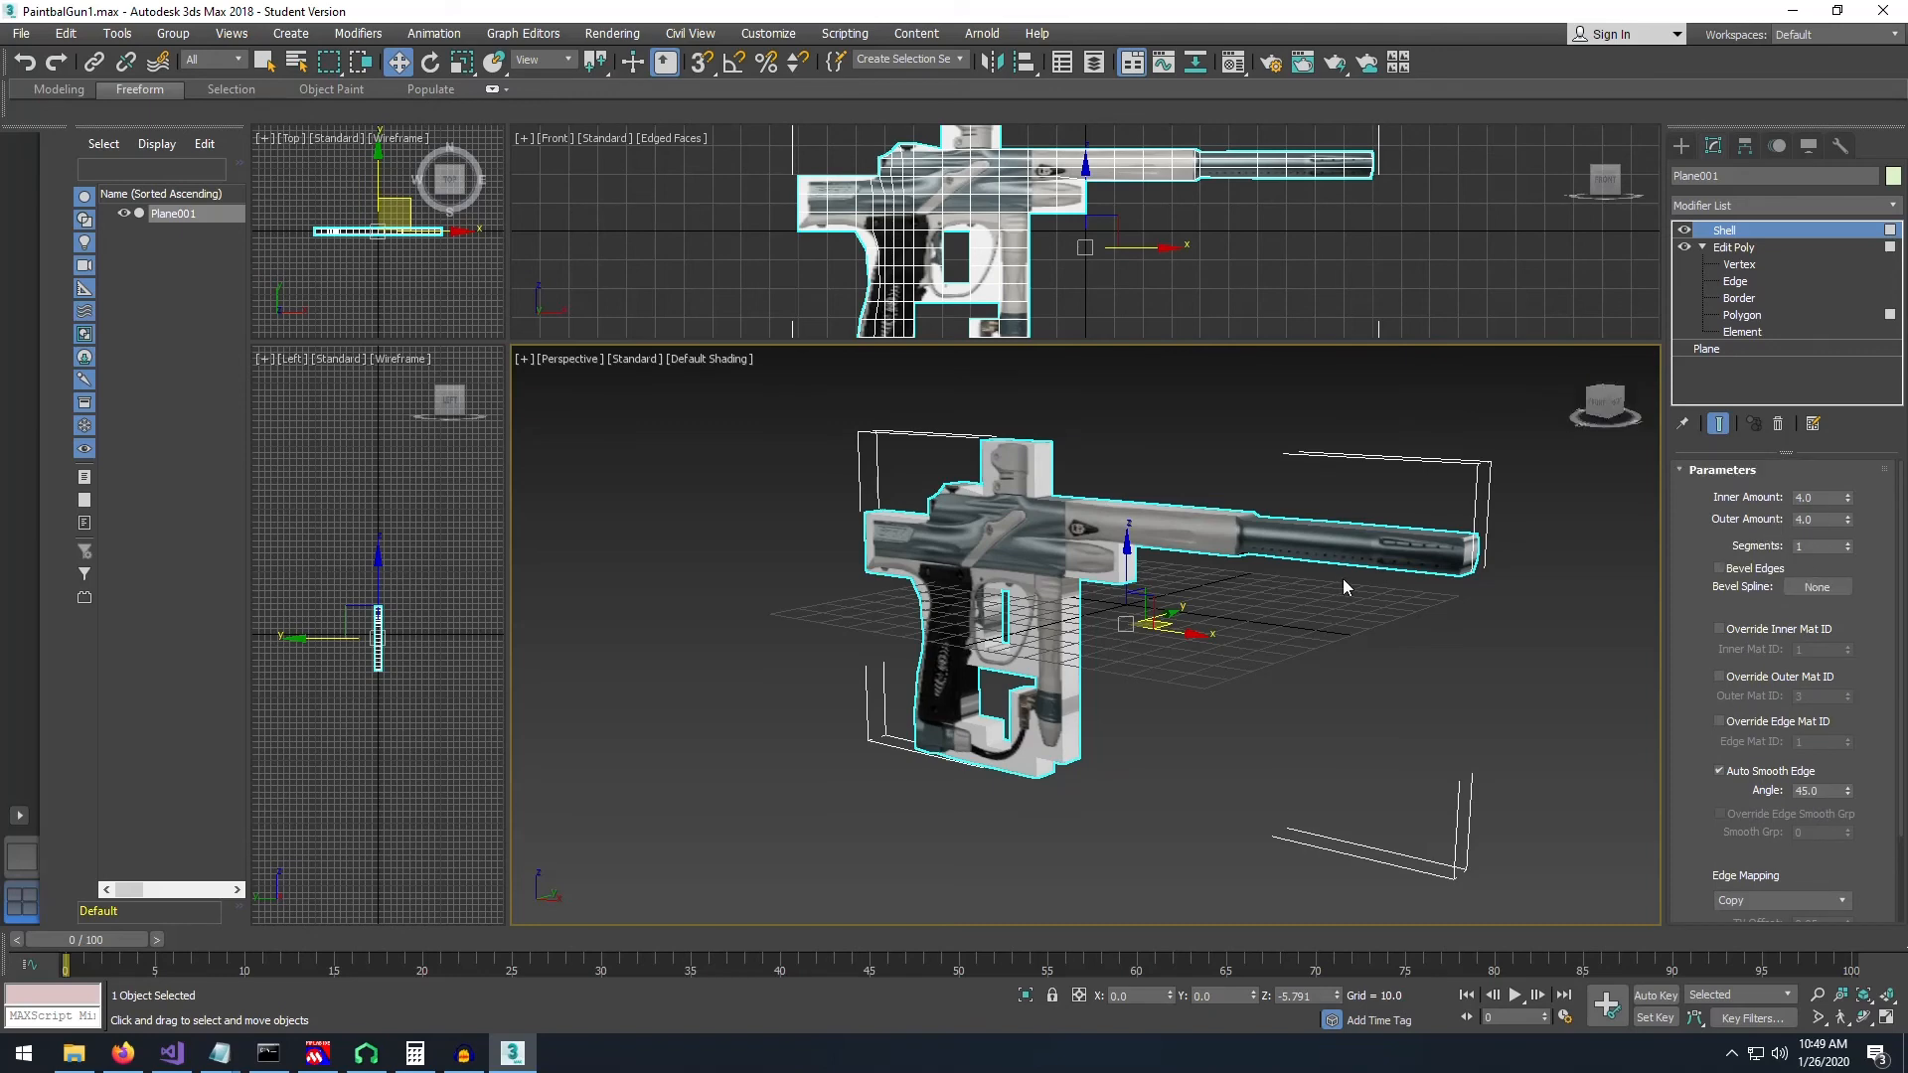
click(1605, 407)
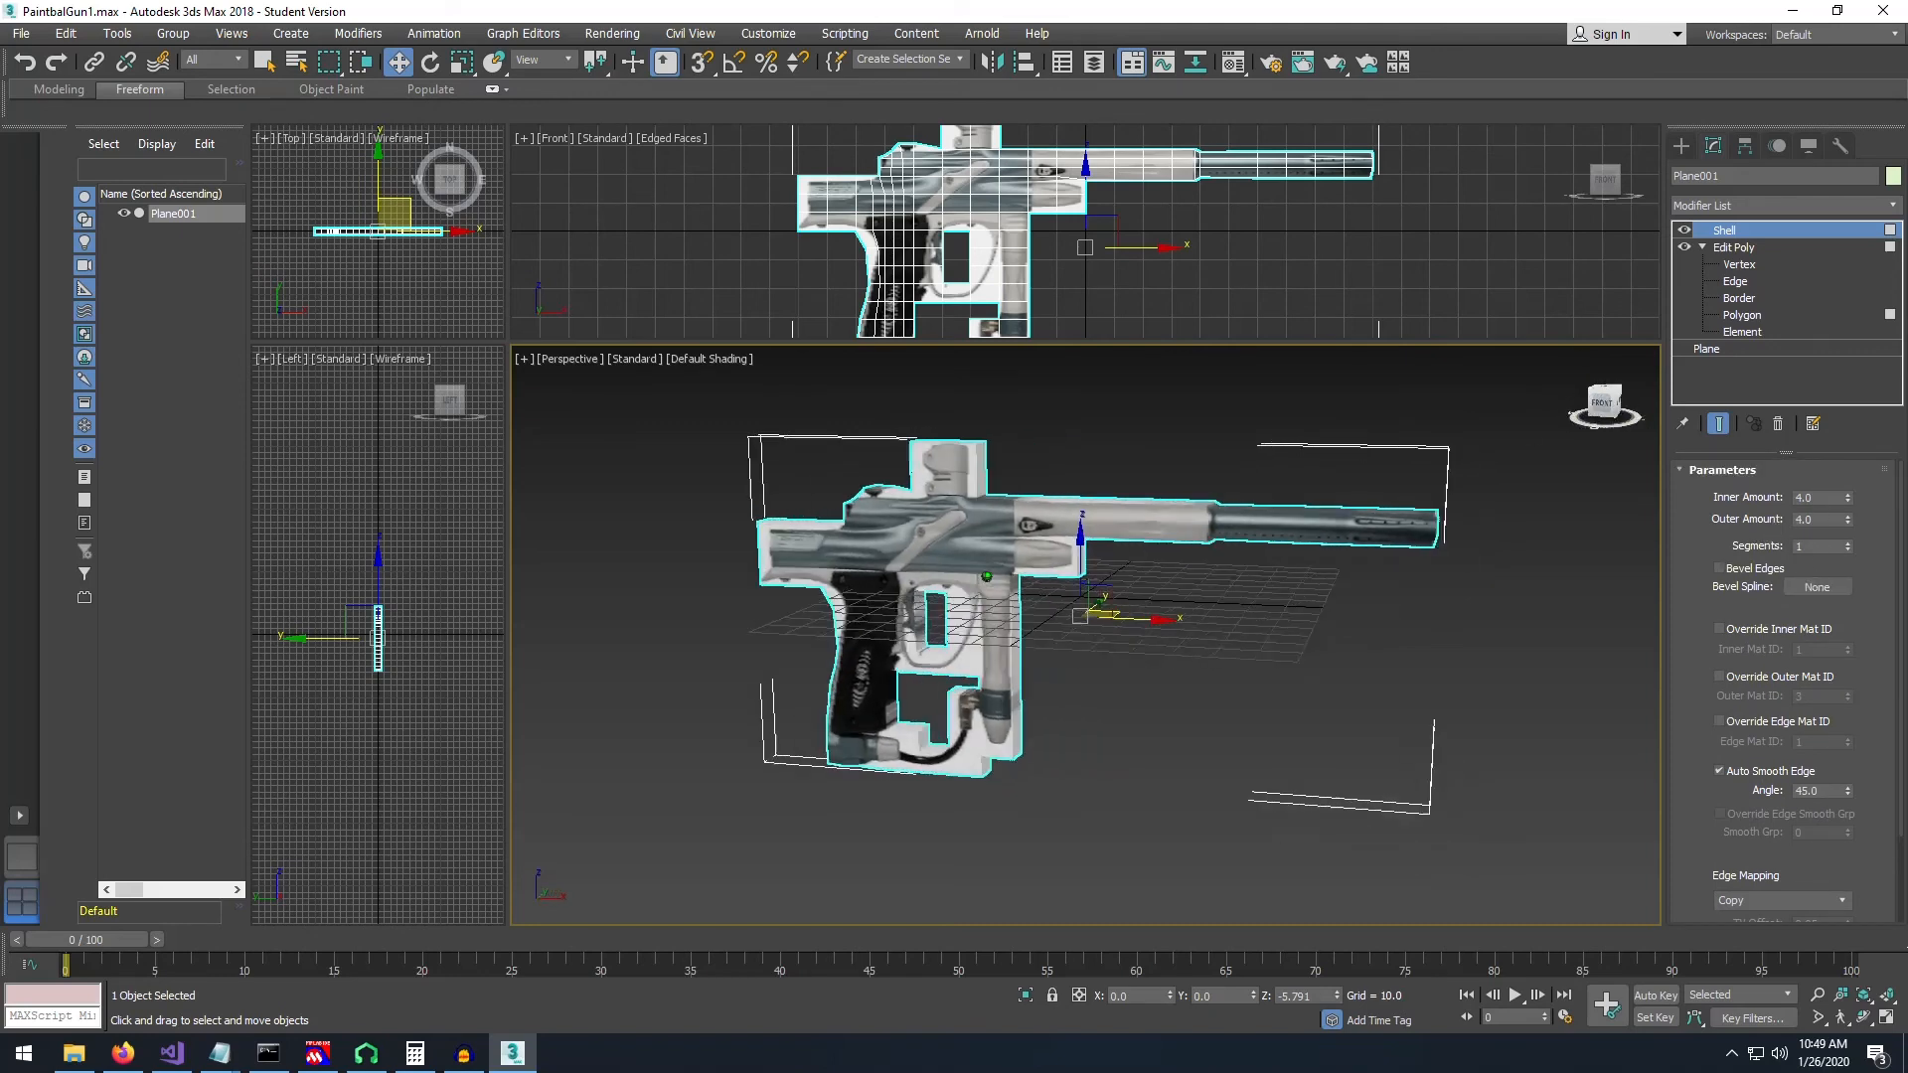
drag(1607, 407, 1630, 417)
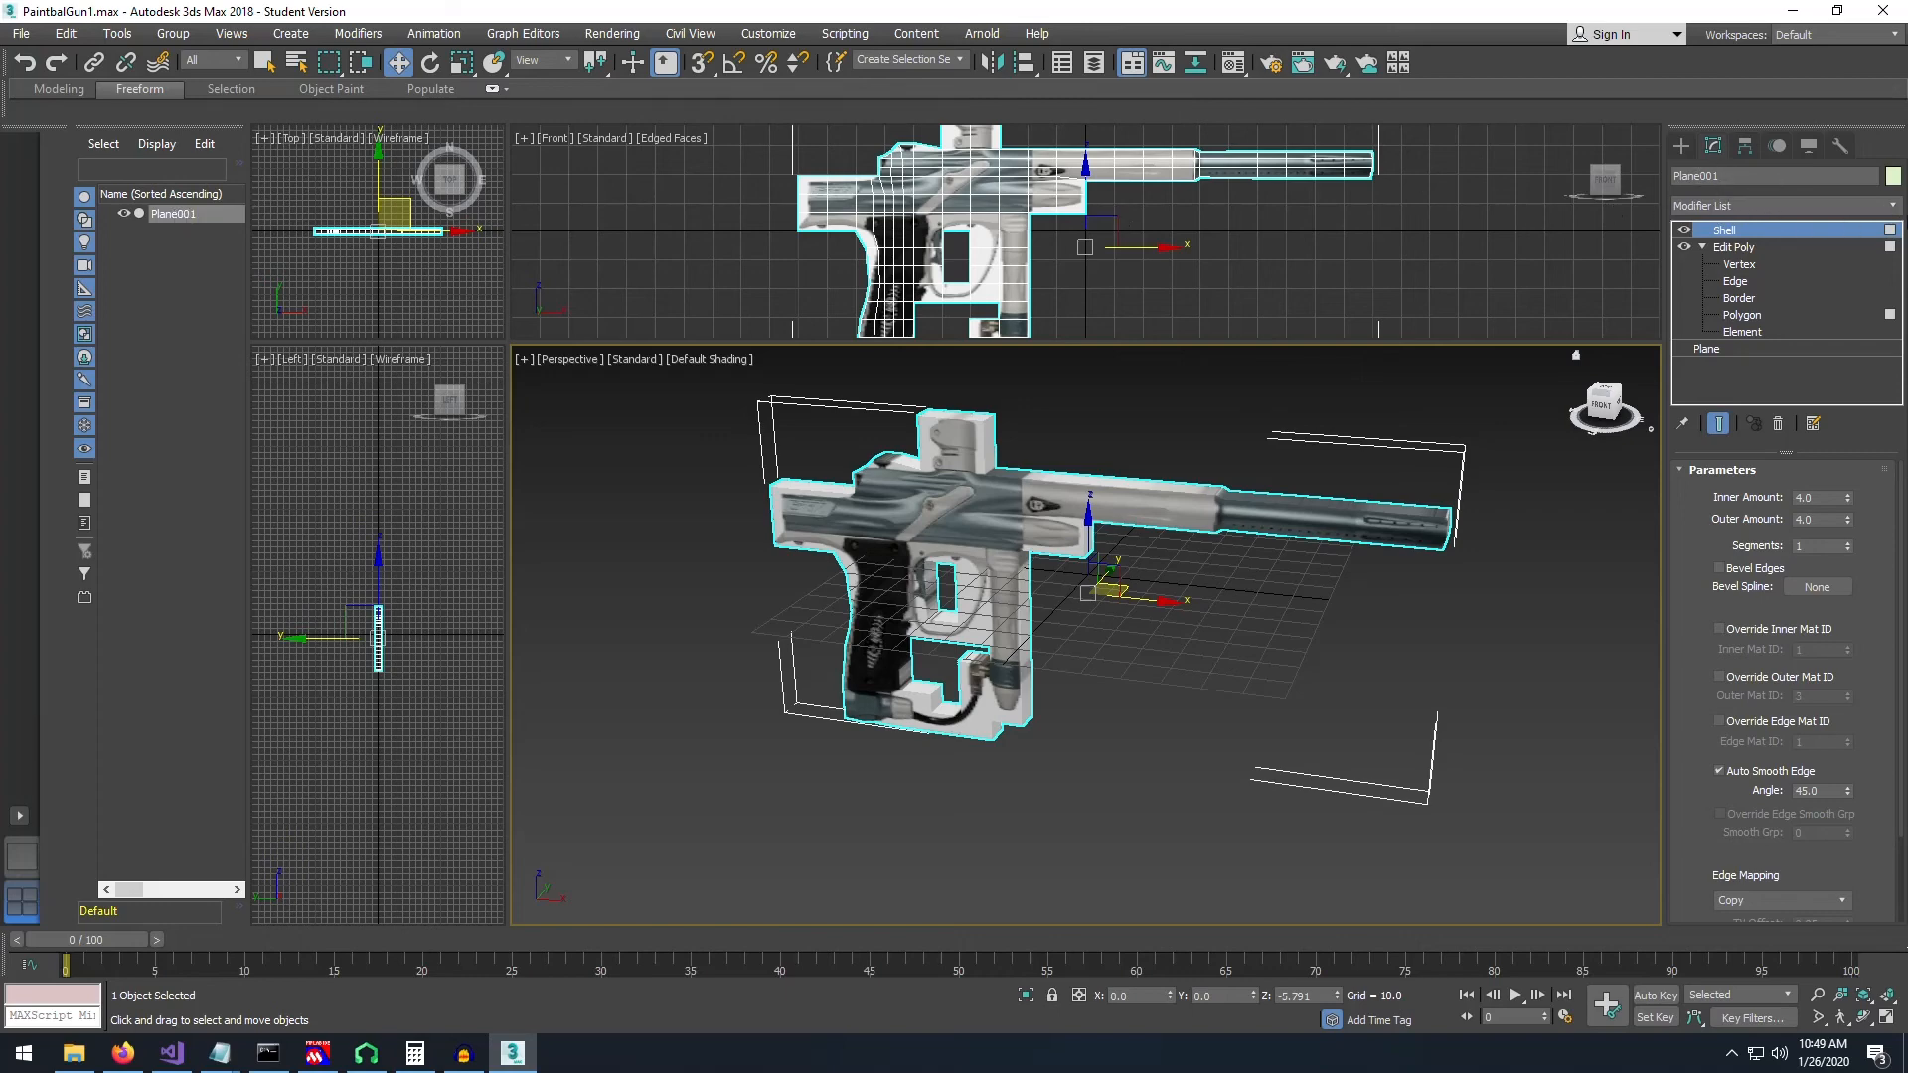
click(1893, 207)
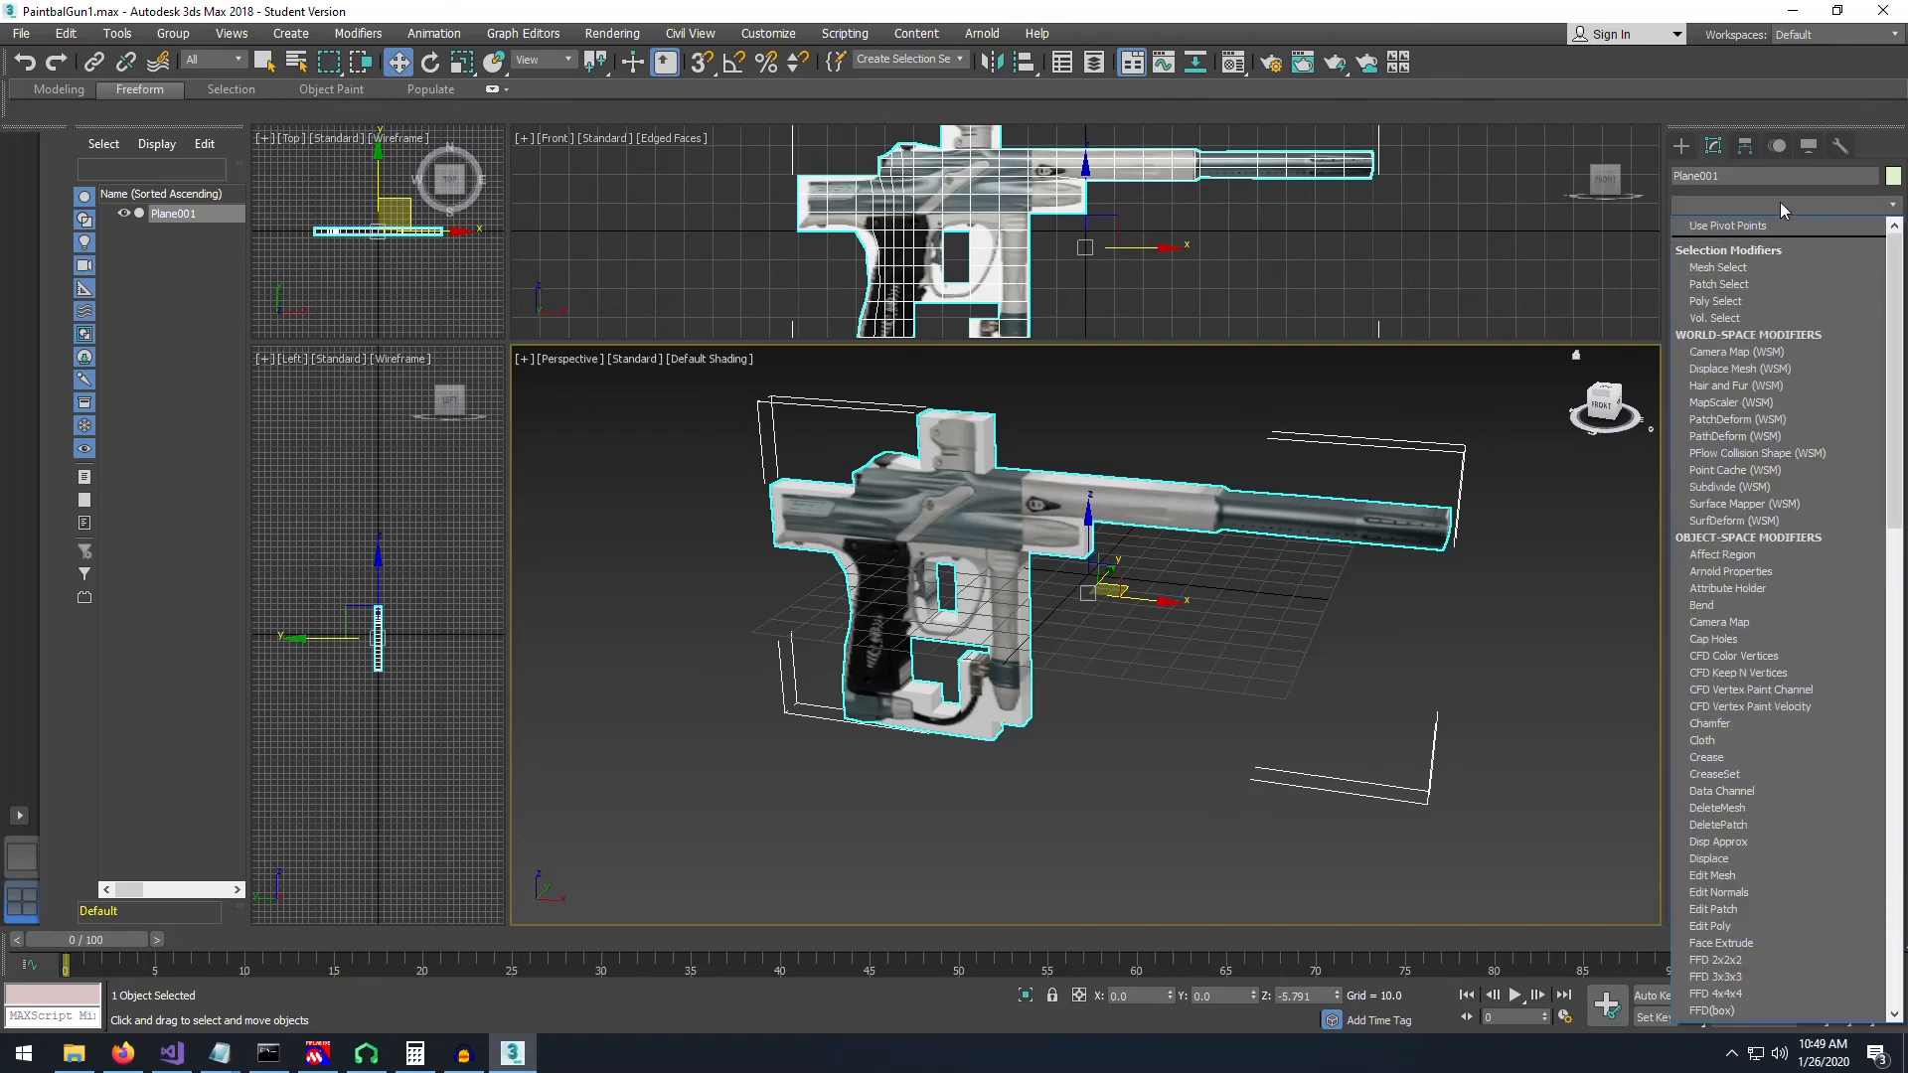
click(1779, 203)
click(1802, 209)
scroll(1778, 596, down, 5)
scroll(1778, 616, down, 7)
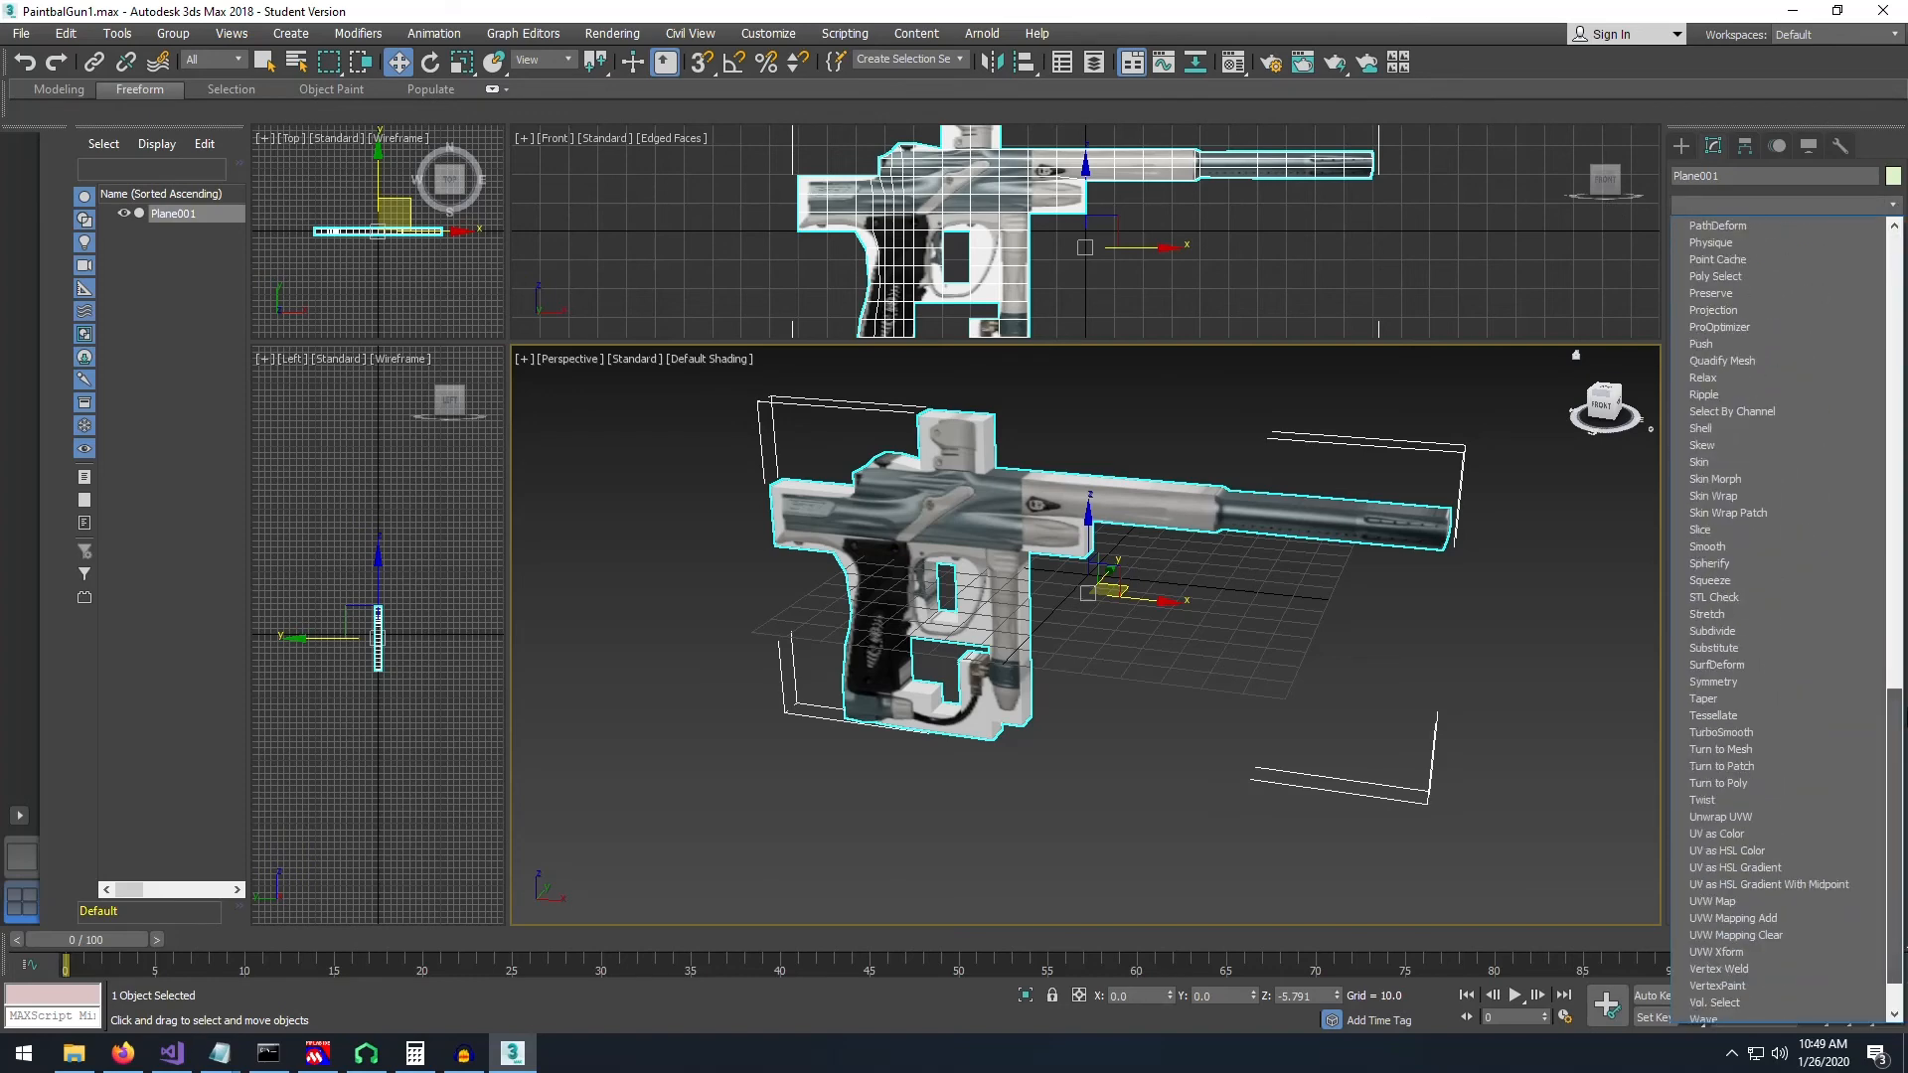
click(1727, 732)
- Examine the rounded edges of the smoothed receiver, grip and barrel up close in the Perspective view
mouse_move(1602, 412)
mouse_down()
mouse_move(1574, 409)
mouse_move(1639, 397)
mouse_move(1598, 415)
mouse_move(1578, 398)
mouse_move(1632, 398)
mouse_up()
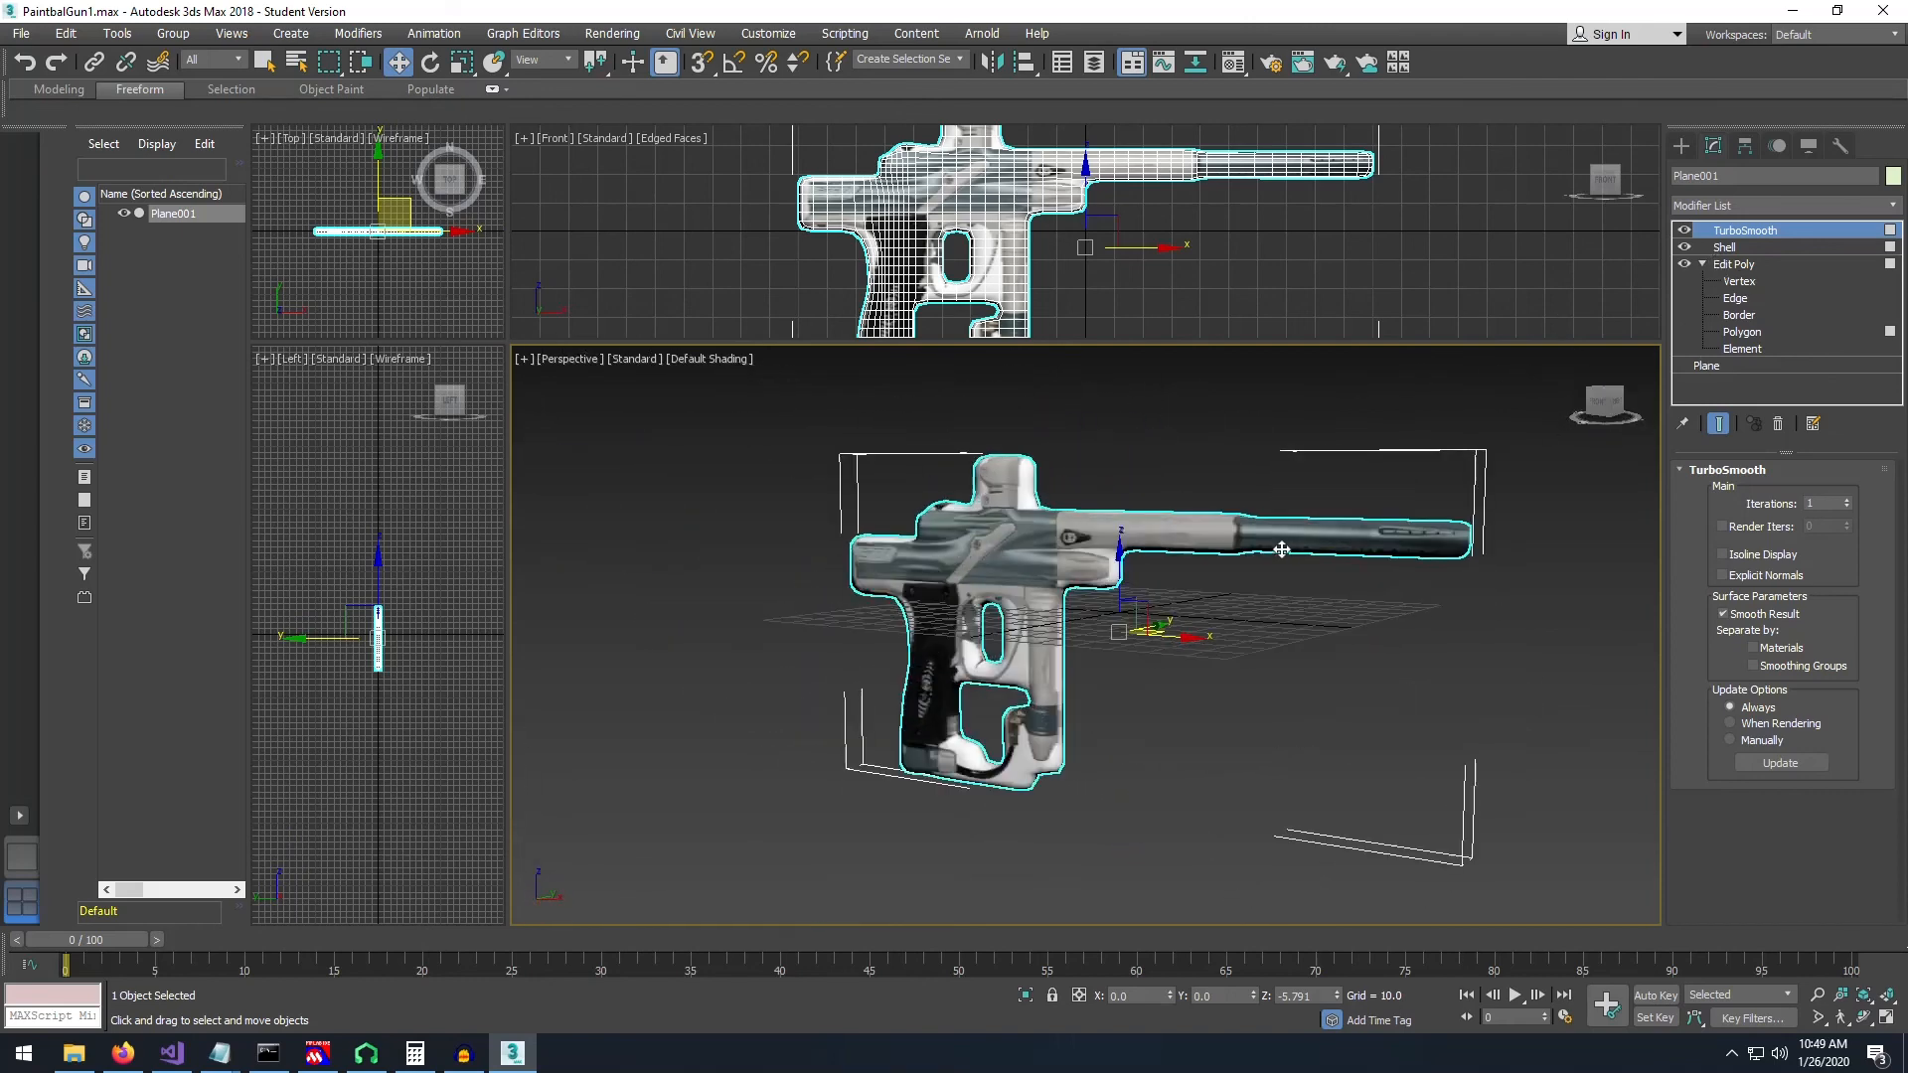
scroll(1285, 544, down, 5)
scroll(1285, 543, up, 6)
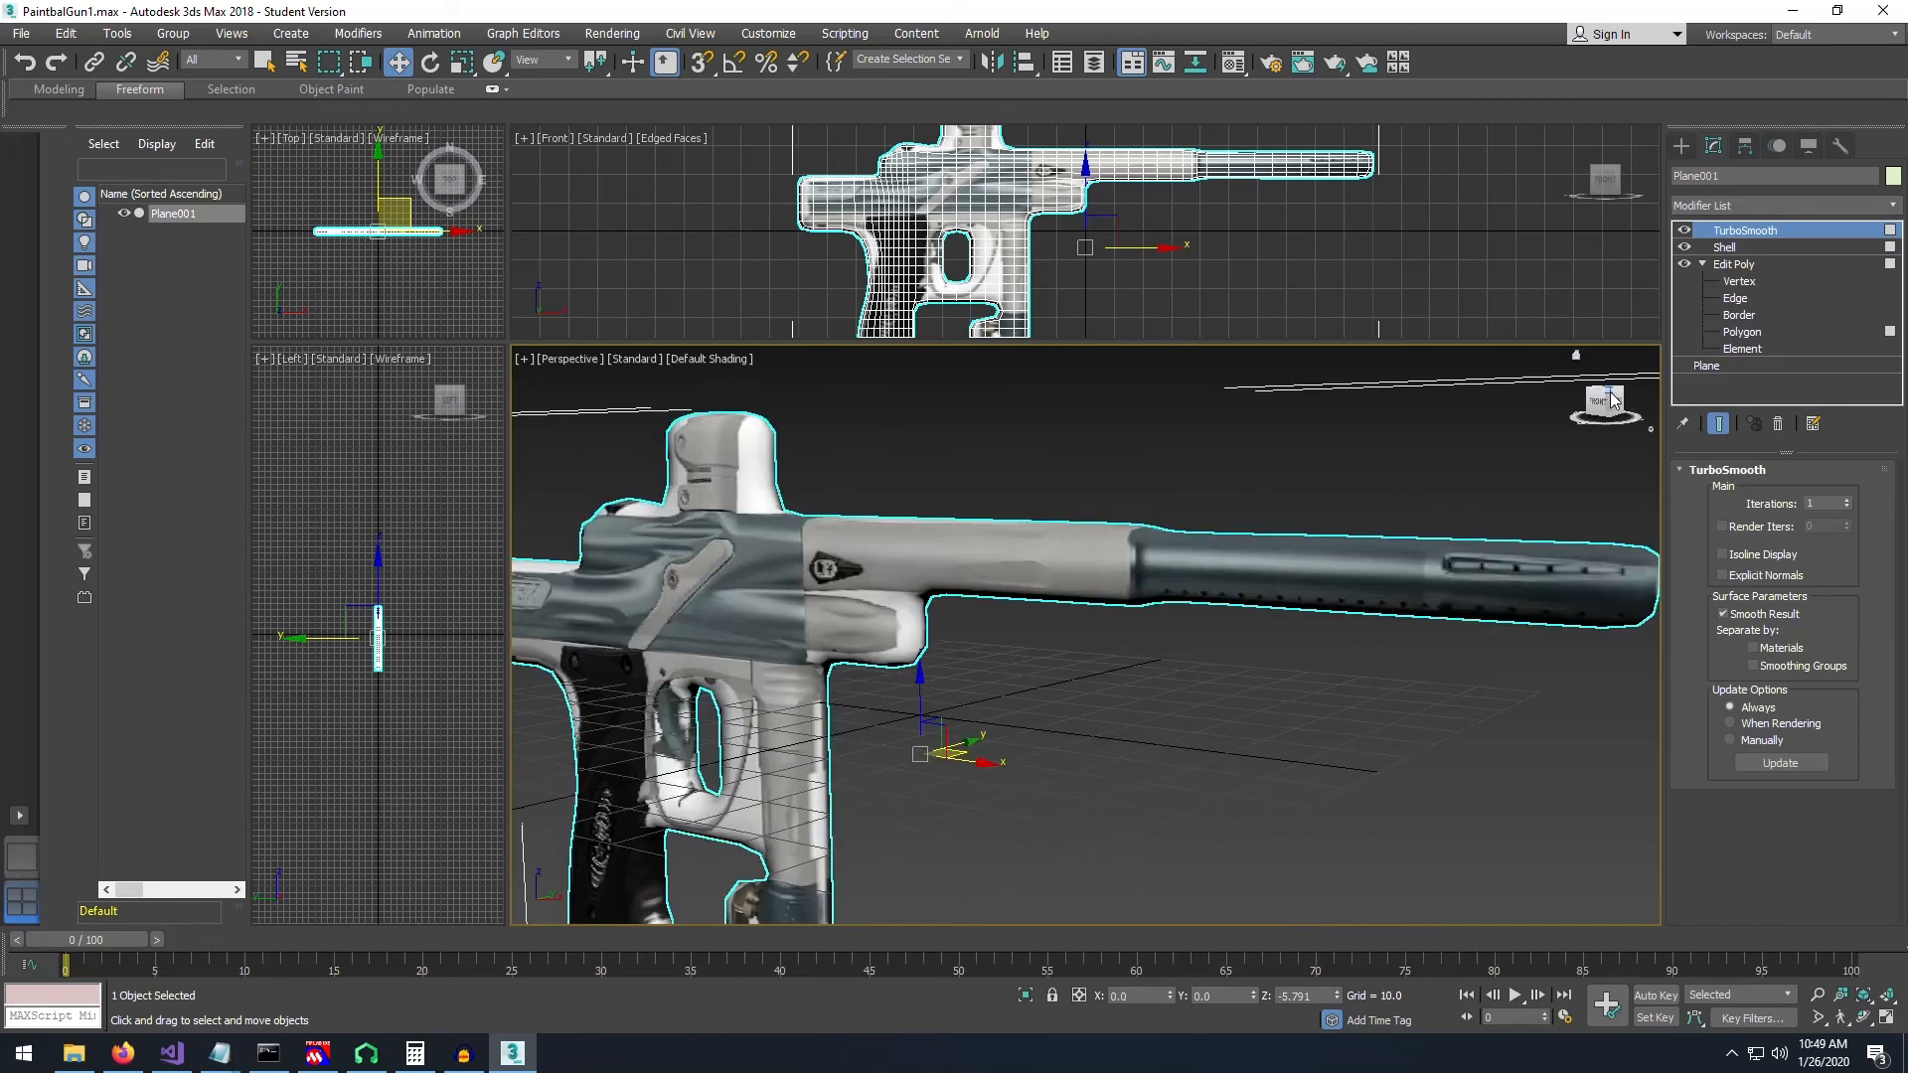
drag(1604, 405, 1615, 412)
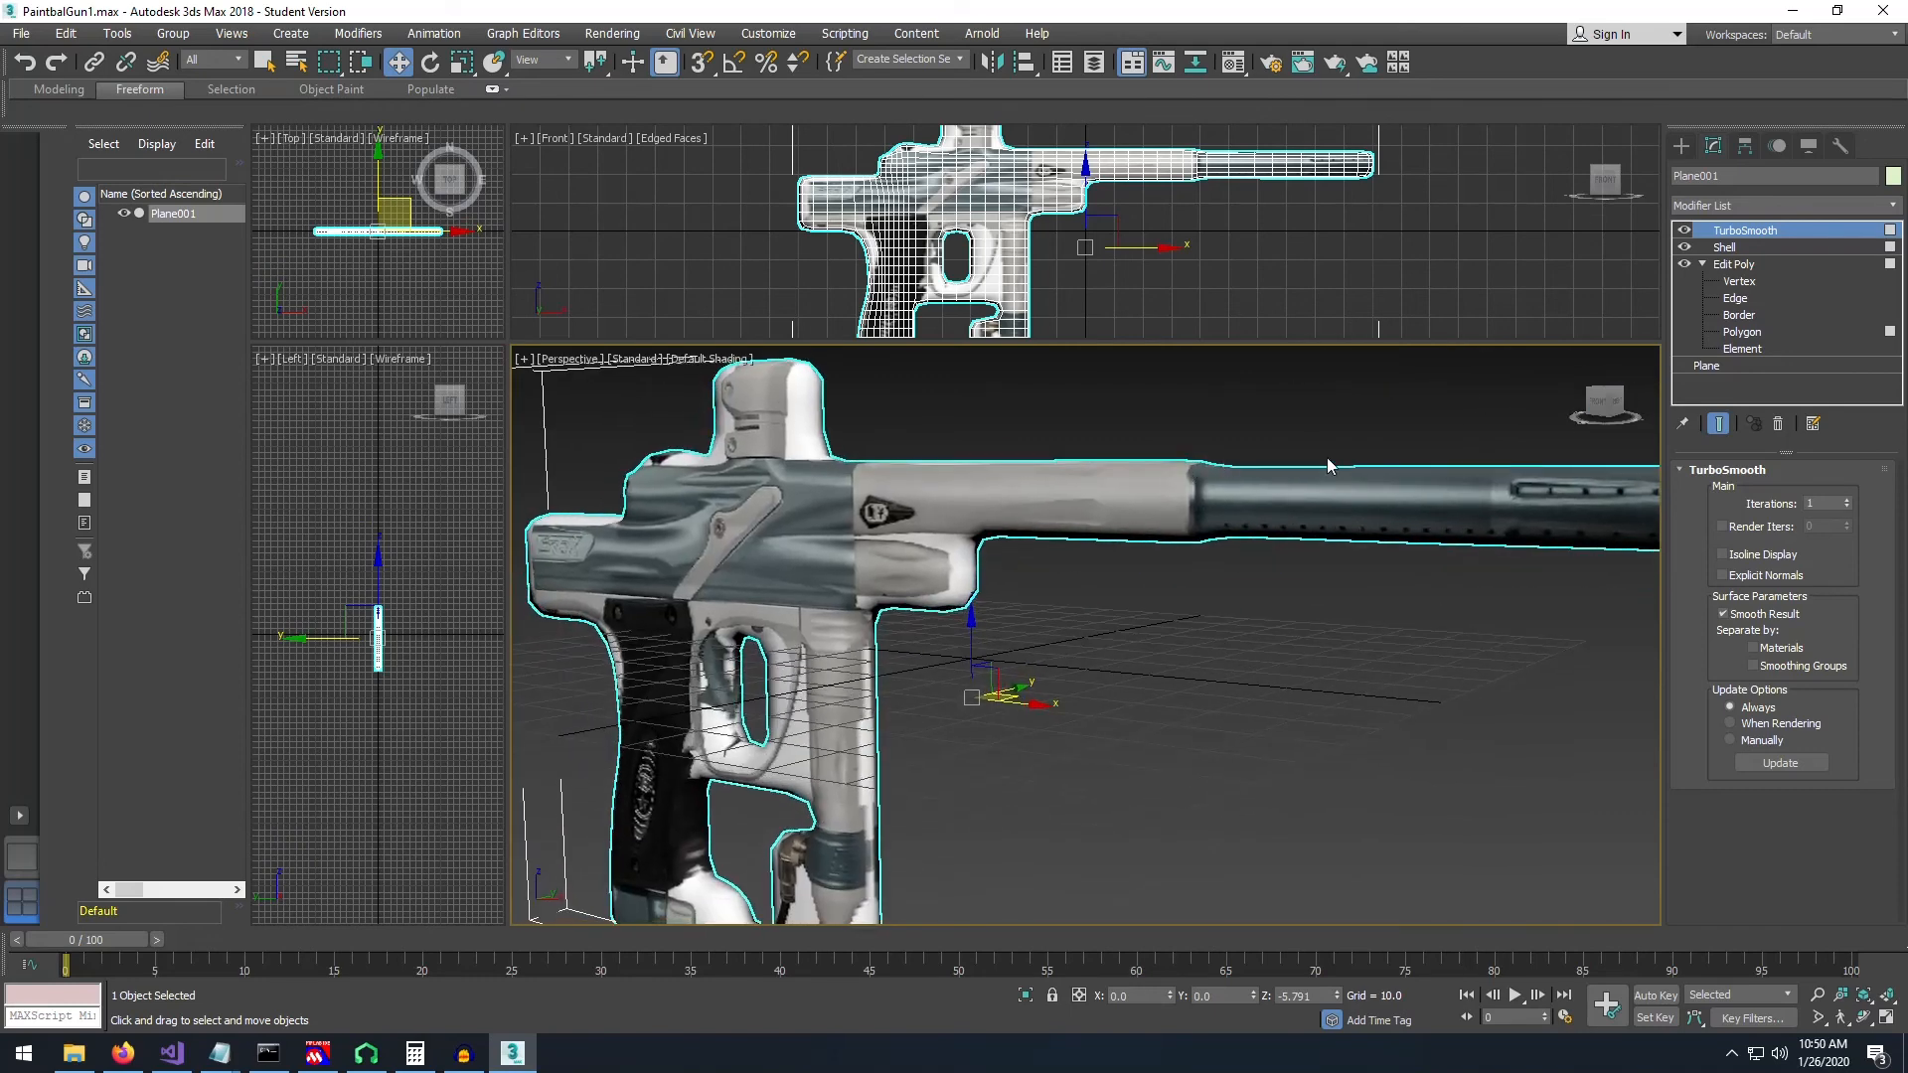
key(z)
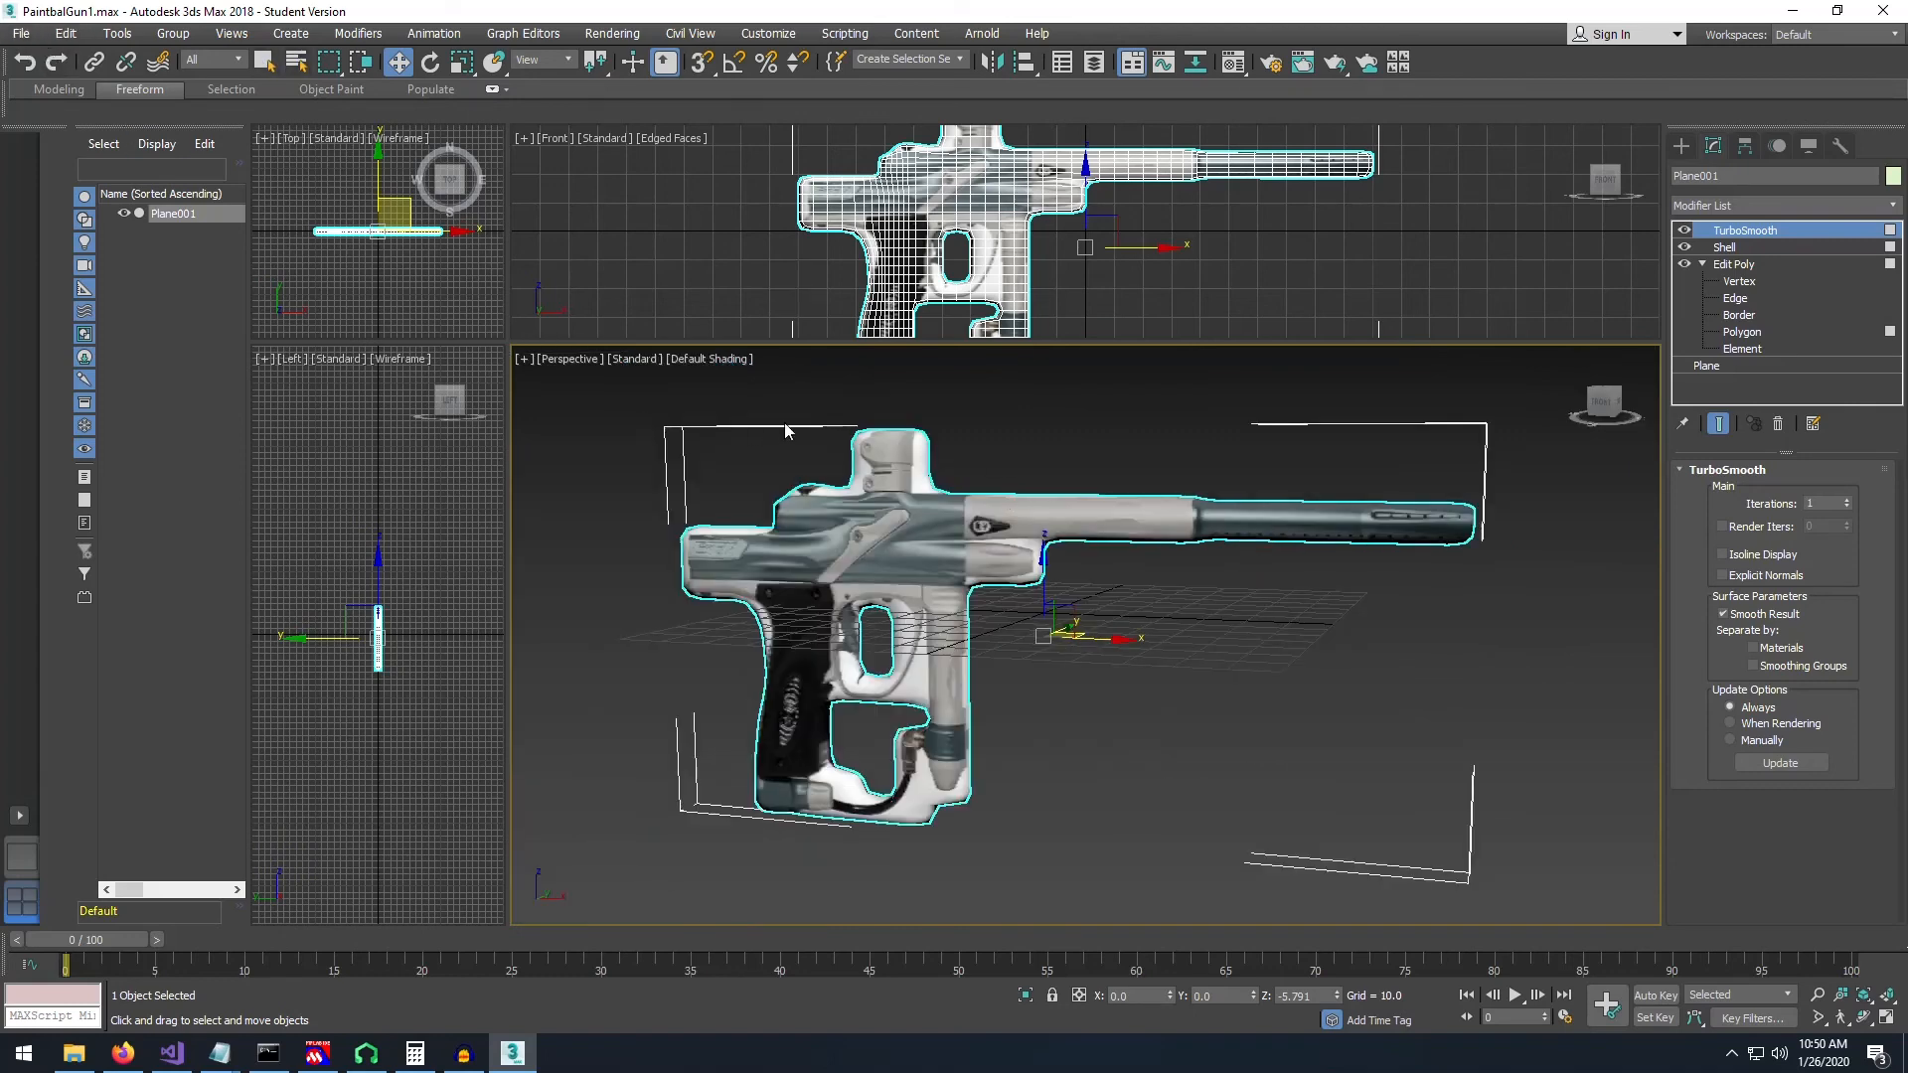
- Save the scene under the new name PaintbalGun2.max in the Lee2020 folder, using the 3ds Max (*.max) file type
click(21, 34)
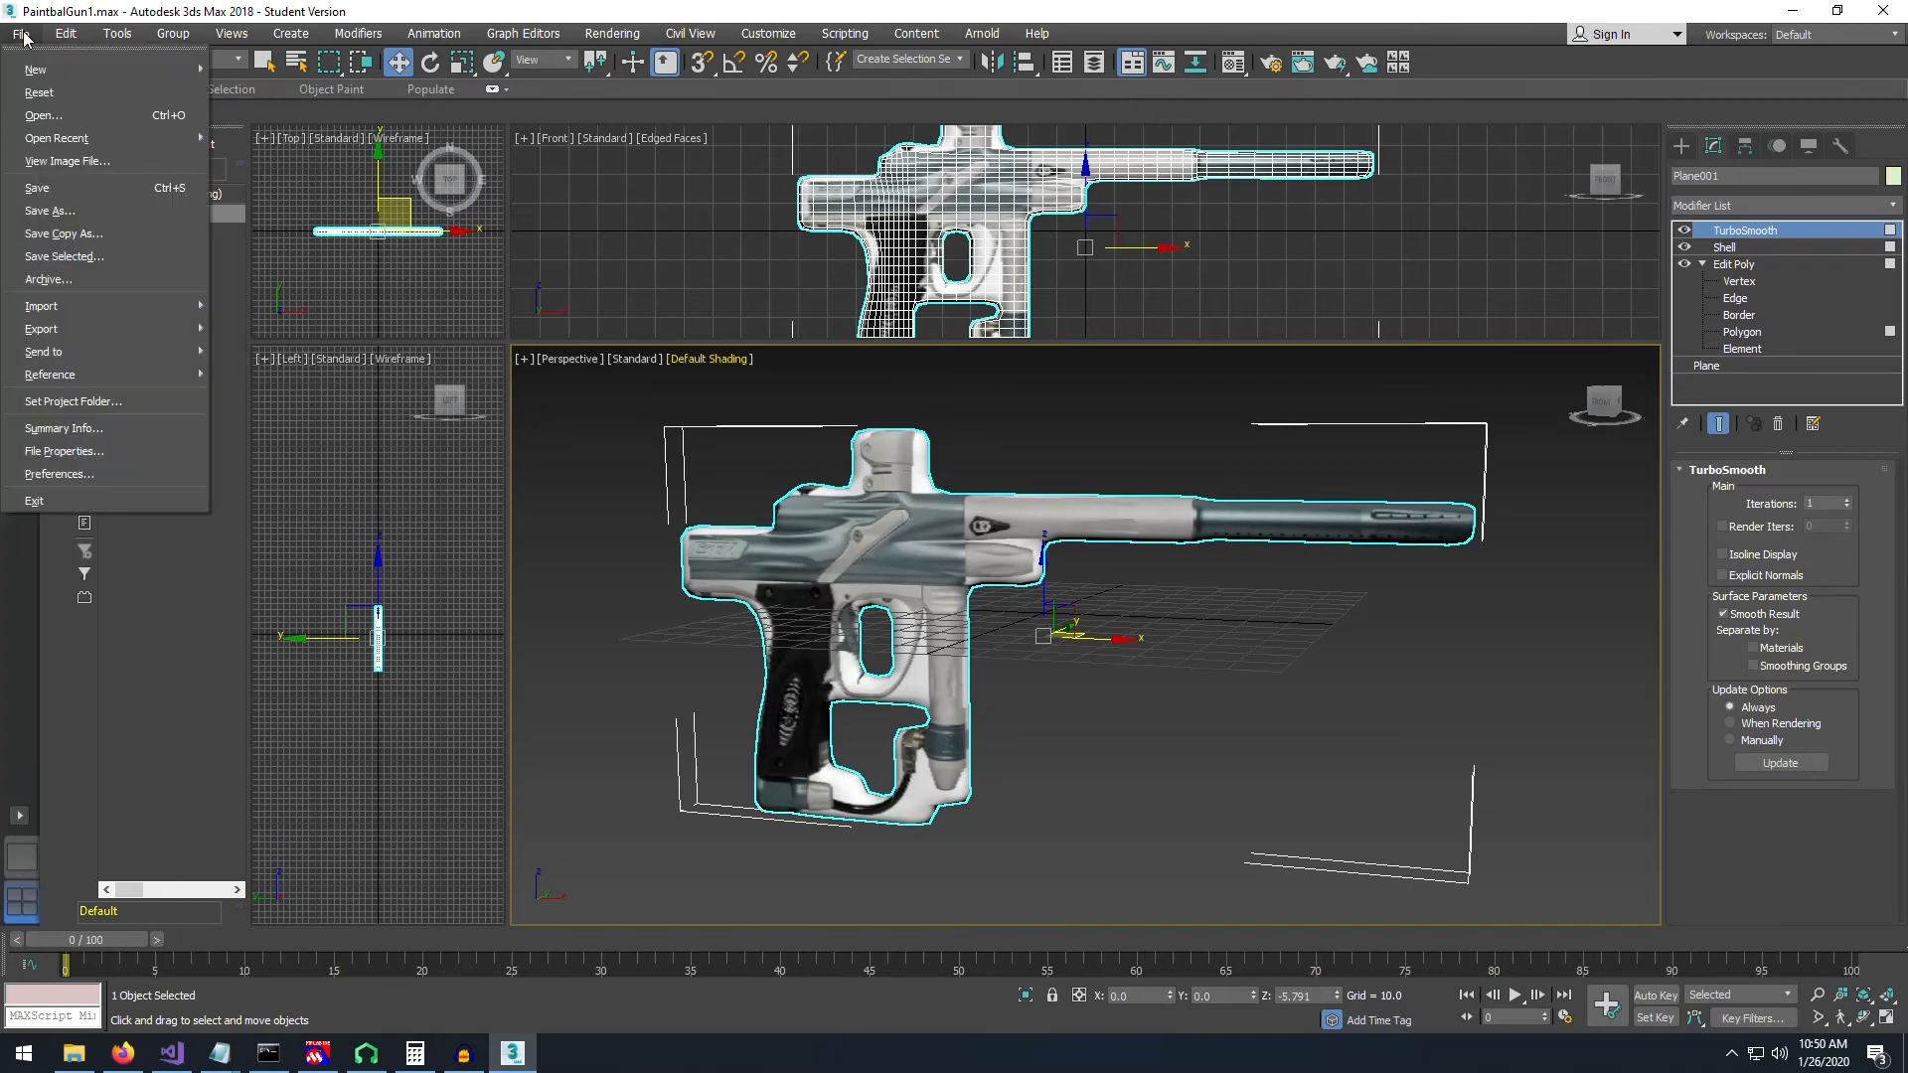
click(50, 211)
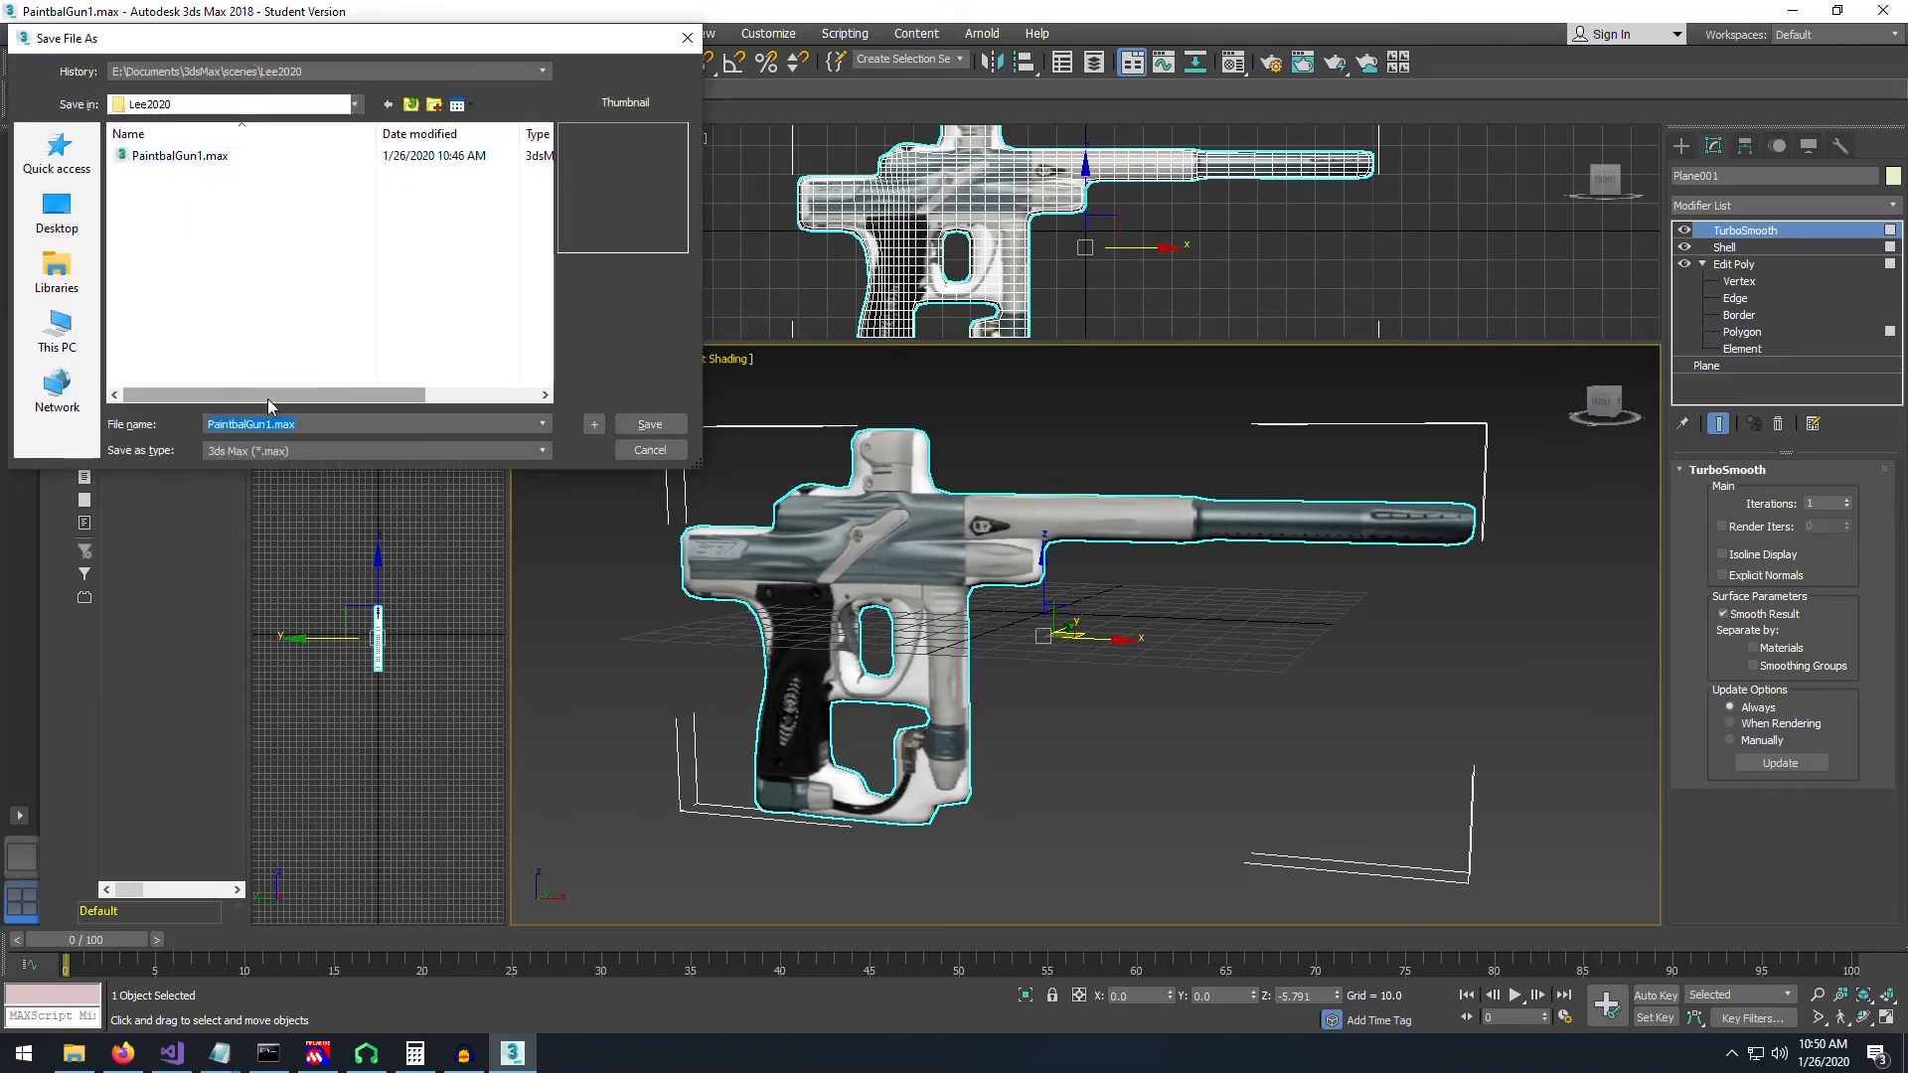
click(271, 425)
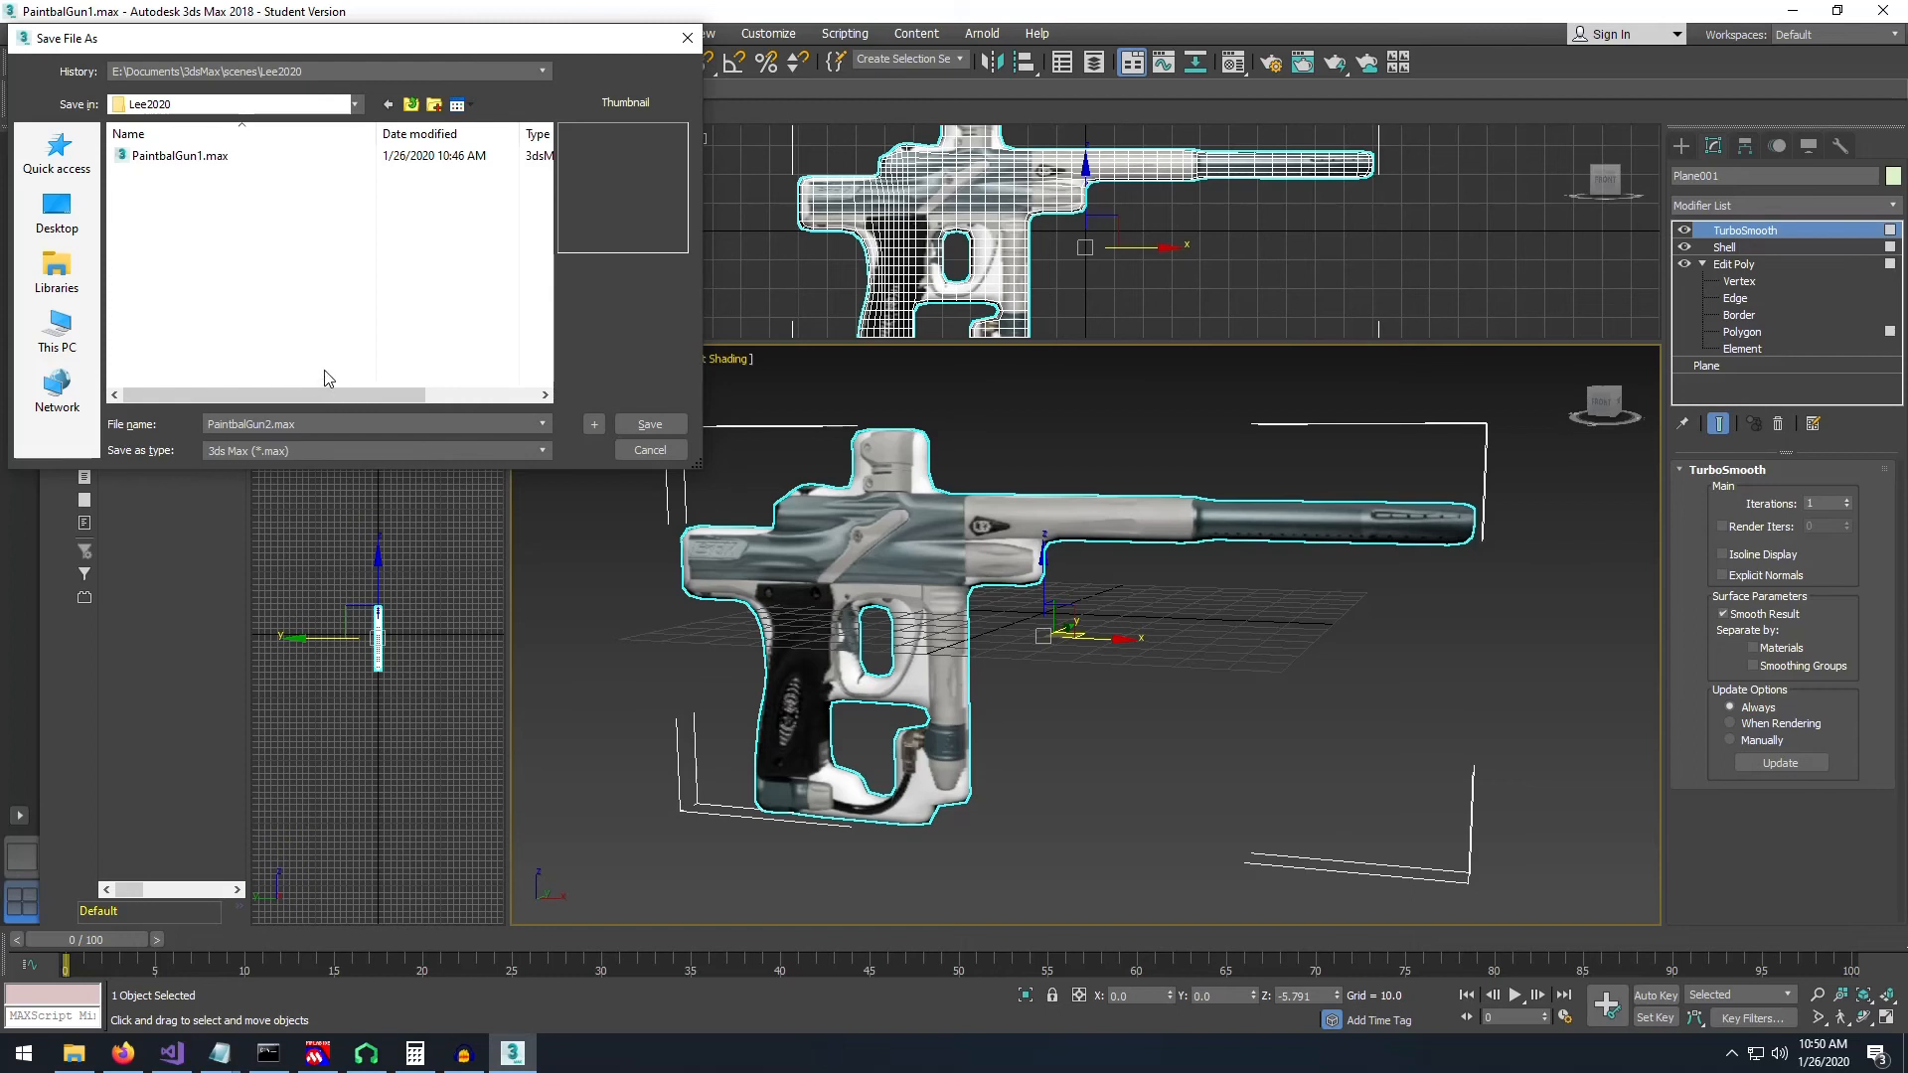
click(367, 450)
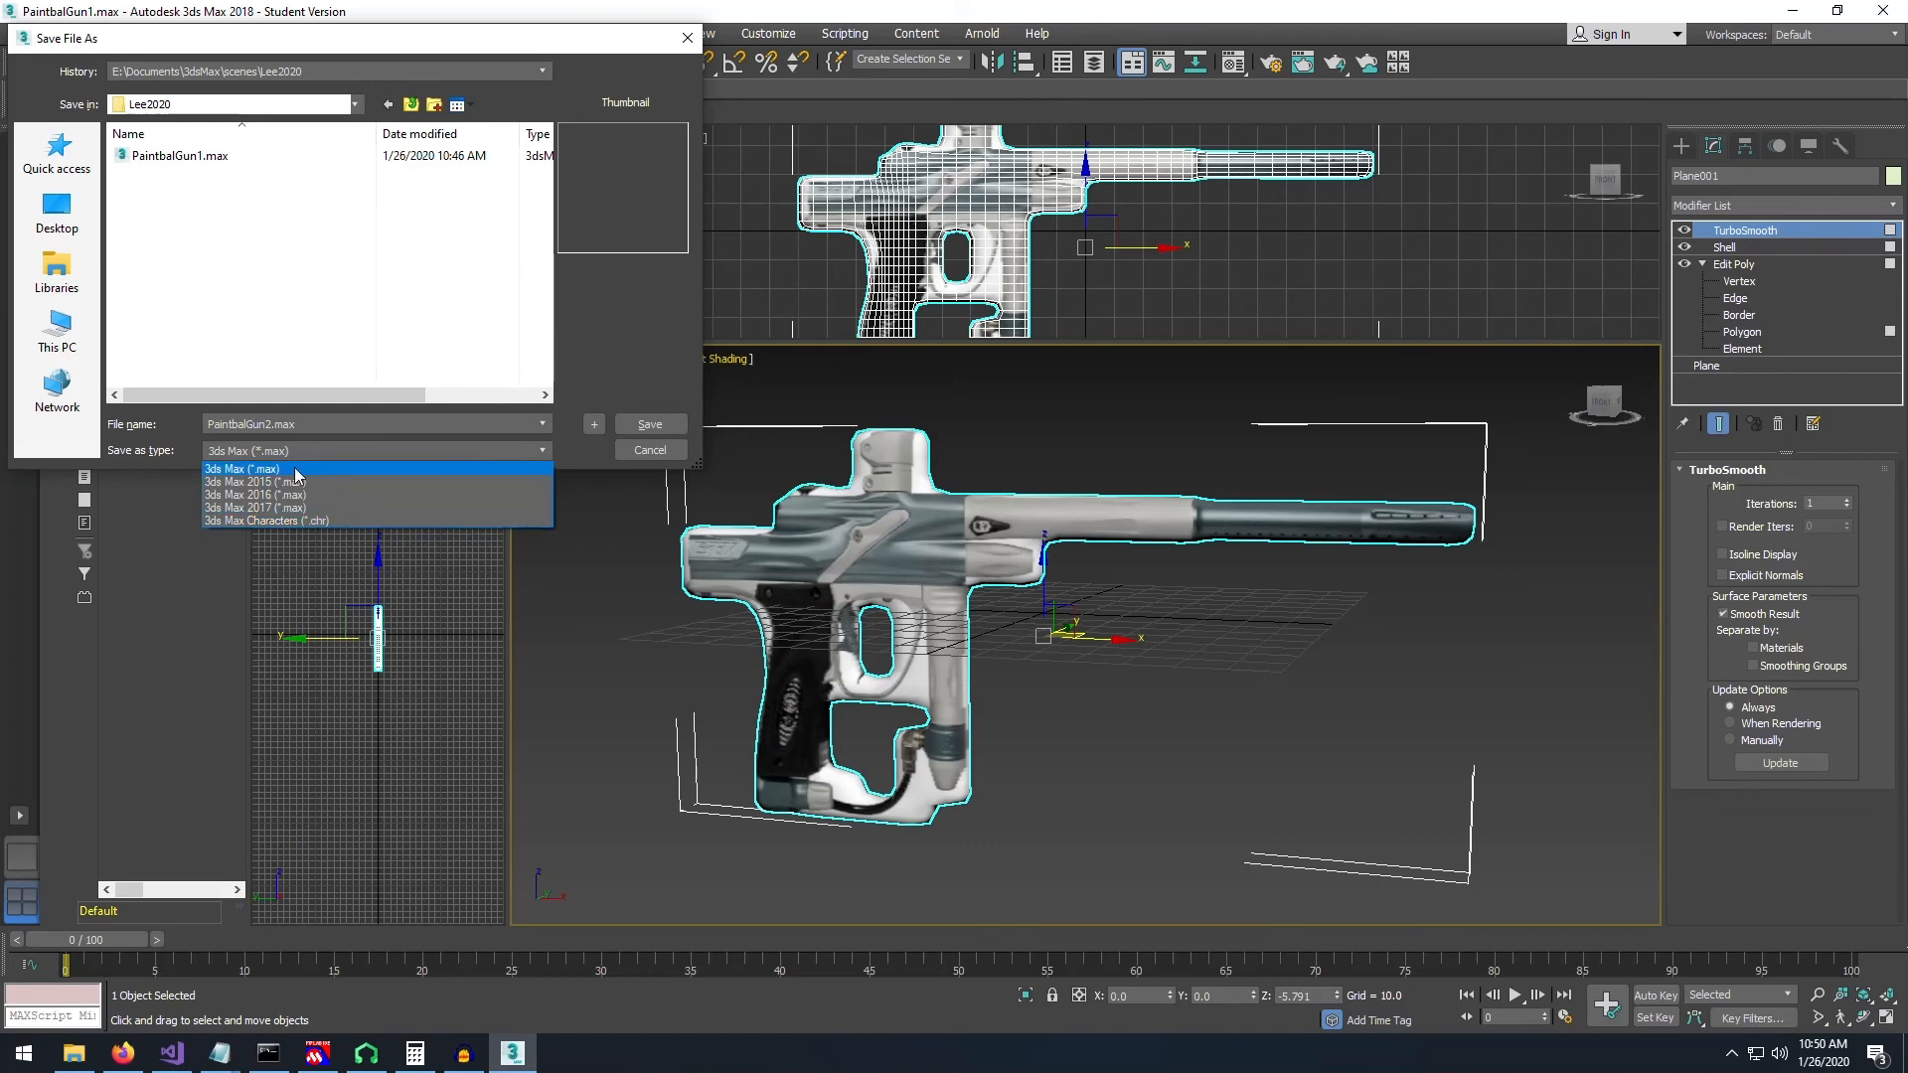
click(296, 471)
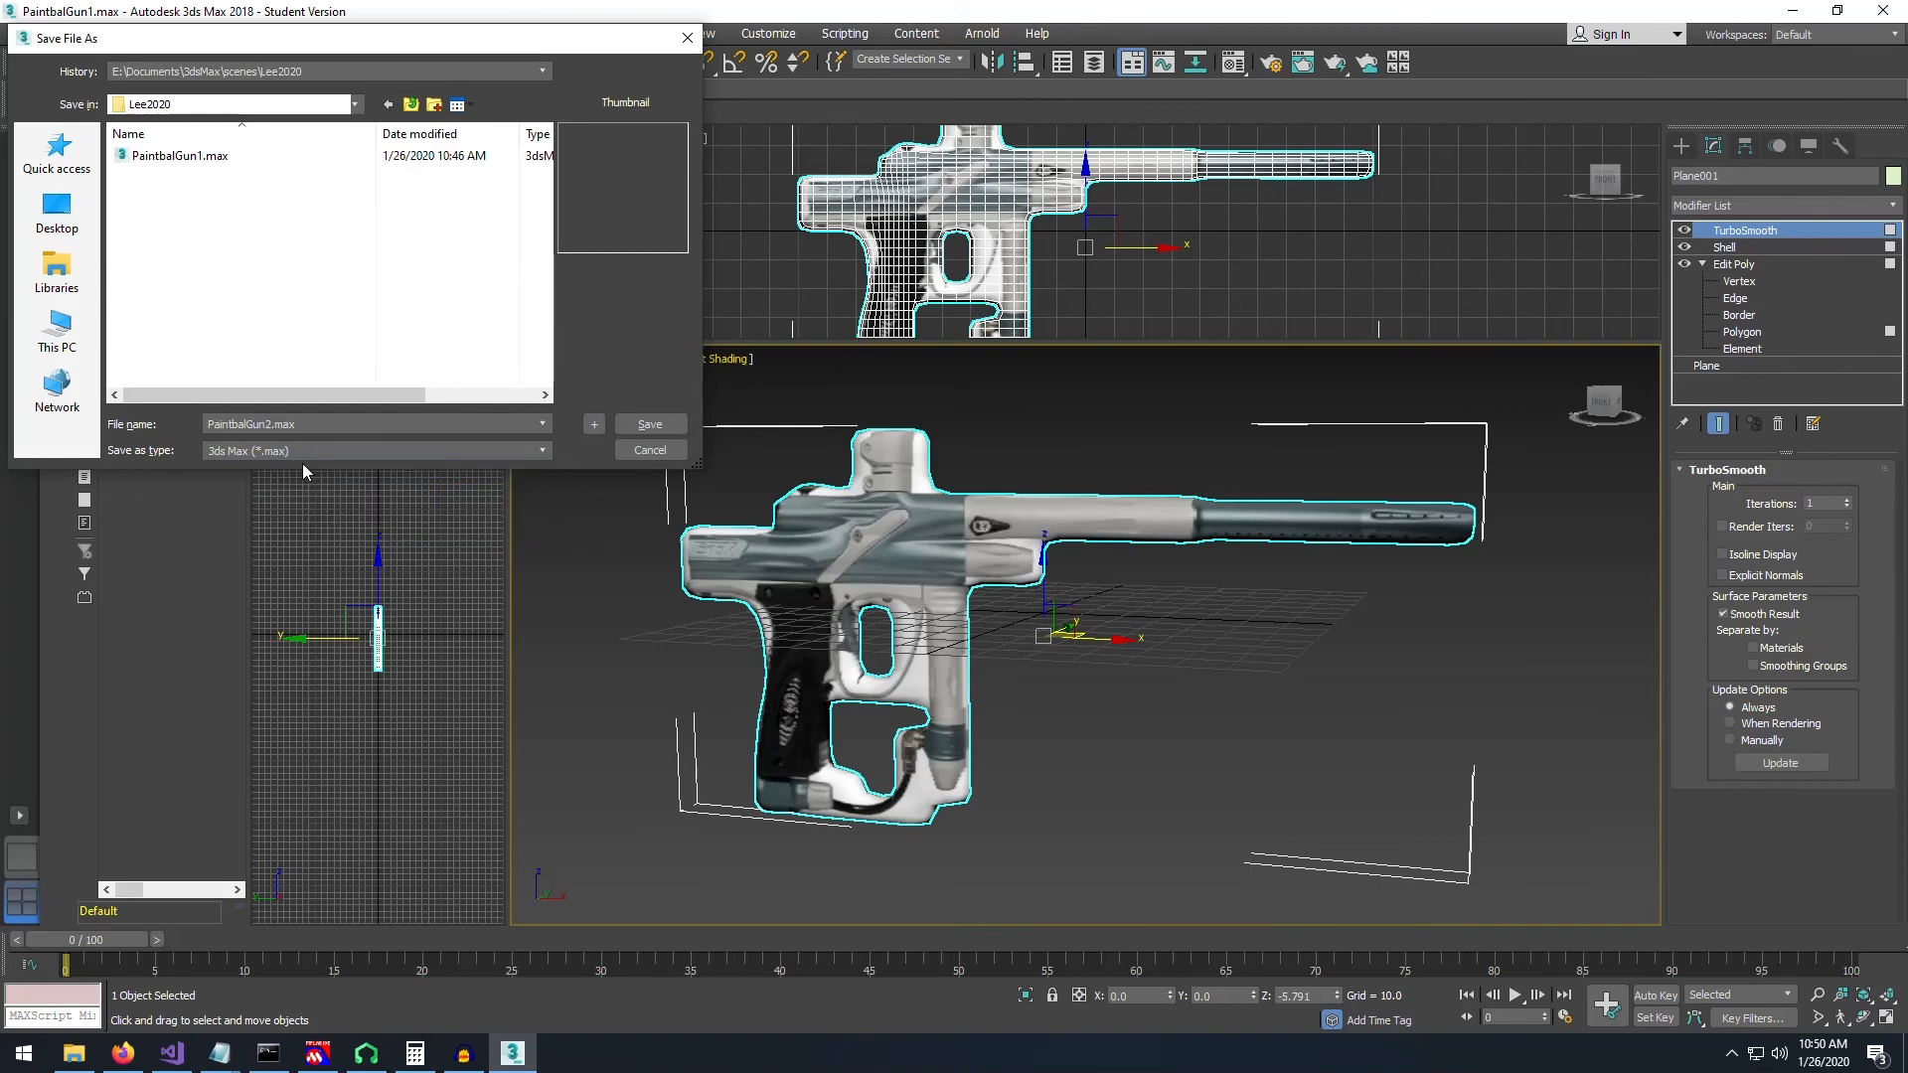
click(647, 425)
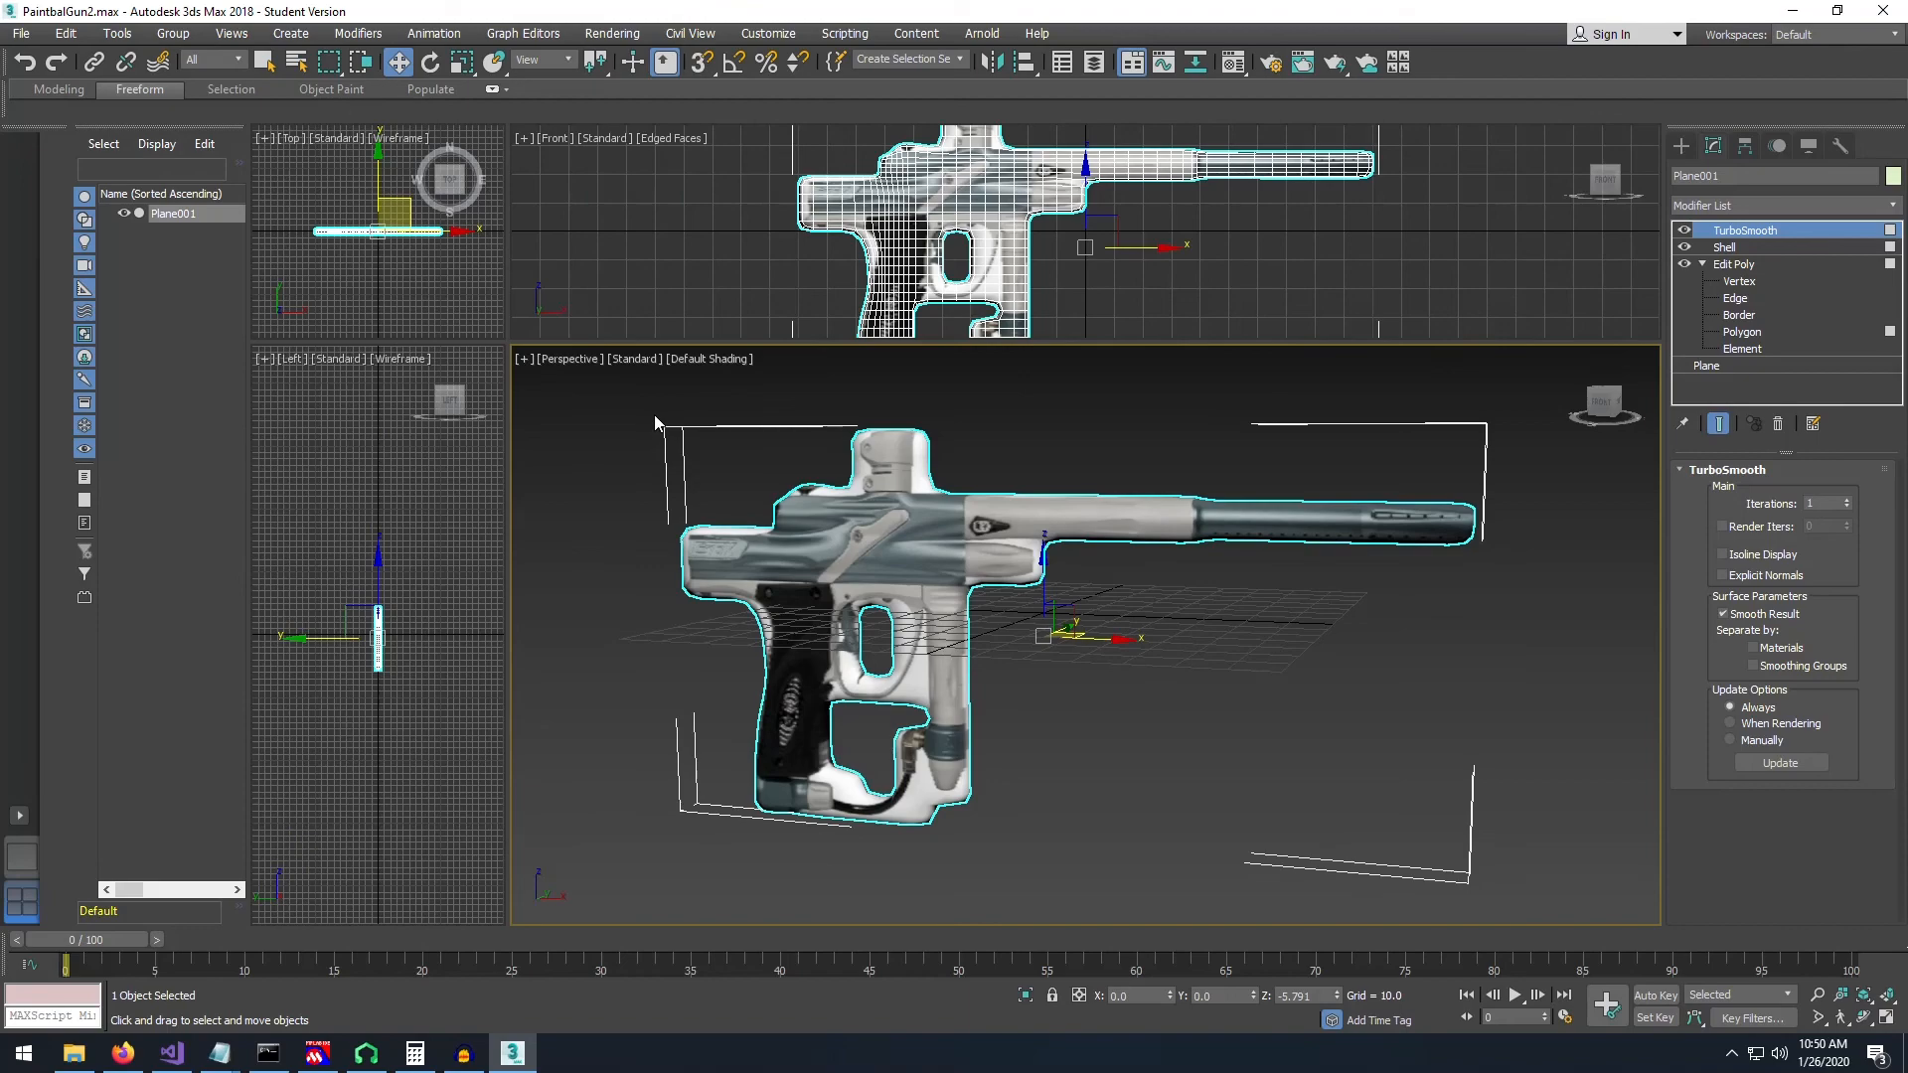
- Examine the saved gun from both sides and above, including the trigger guard and grip openings
drag(1604, 402, 1694, 408)
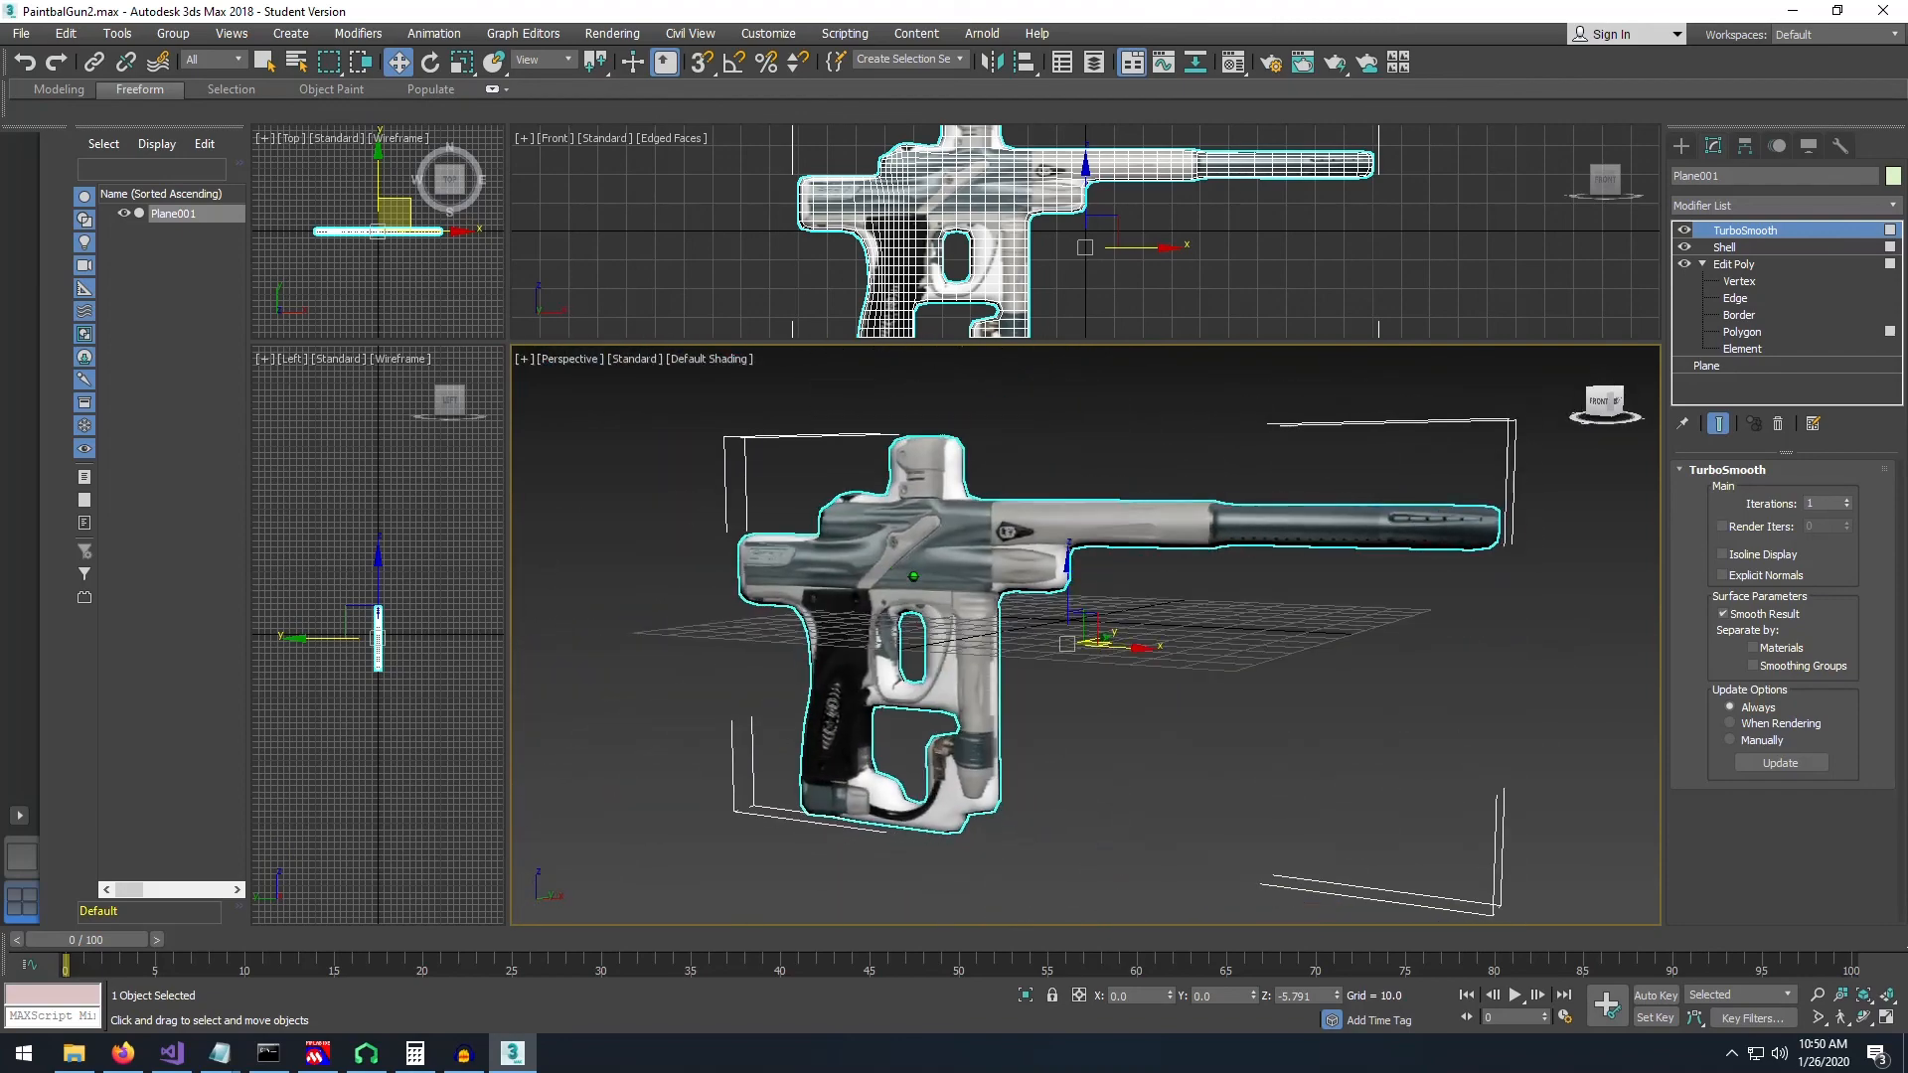
scroll(1147, 504, down, 2)
scroll(1168, 498, down, 3)
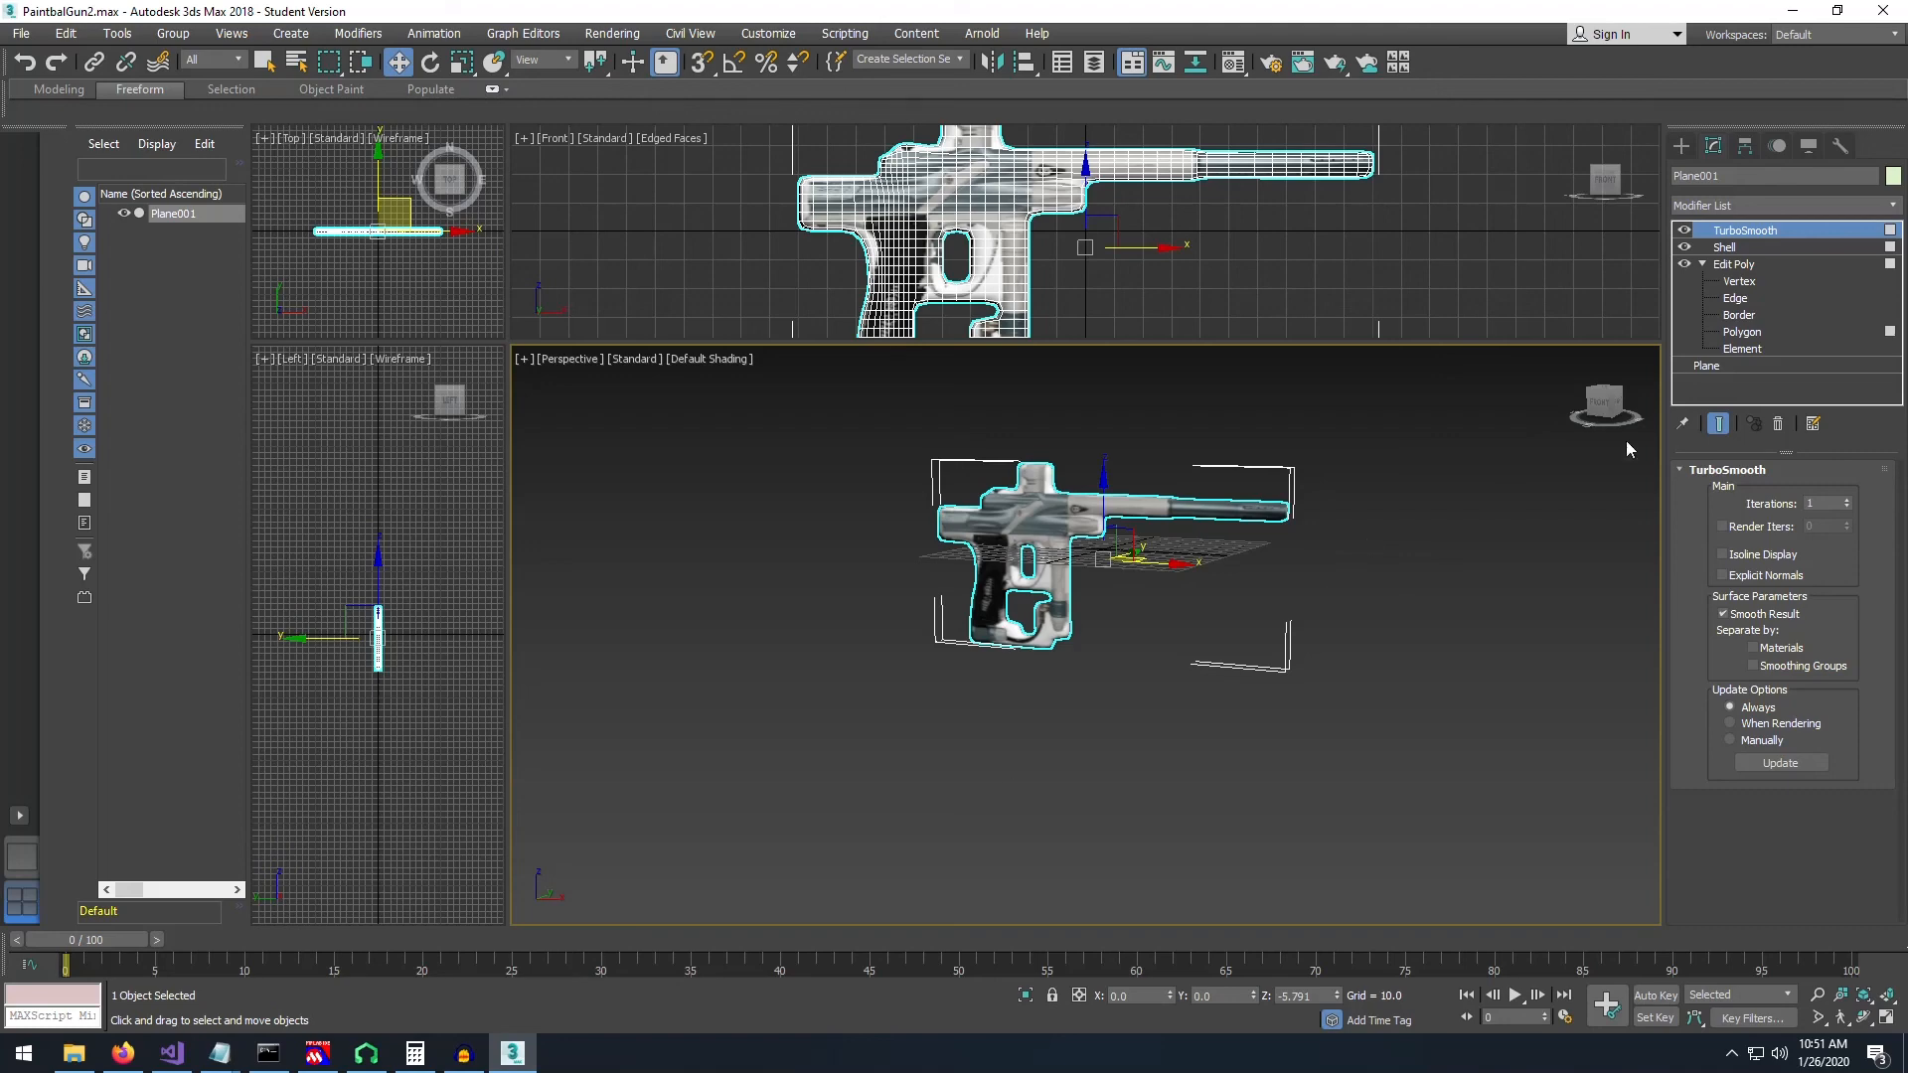
mouse_move(1626, 416)
mouse_down()
mouse_move(1540, 421)
mouse_move(1622, 406)
mouse_move(1554, 408)
mouse_move(1602, 403)
mouse_up()
scroll(1178, 514, up, 3)
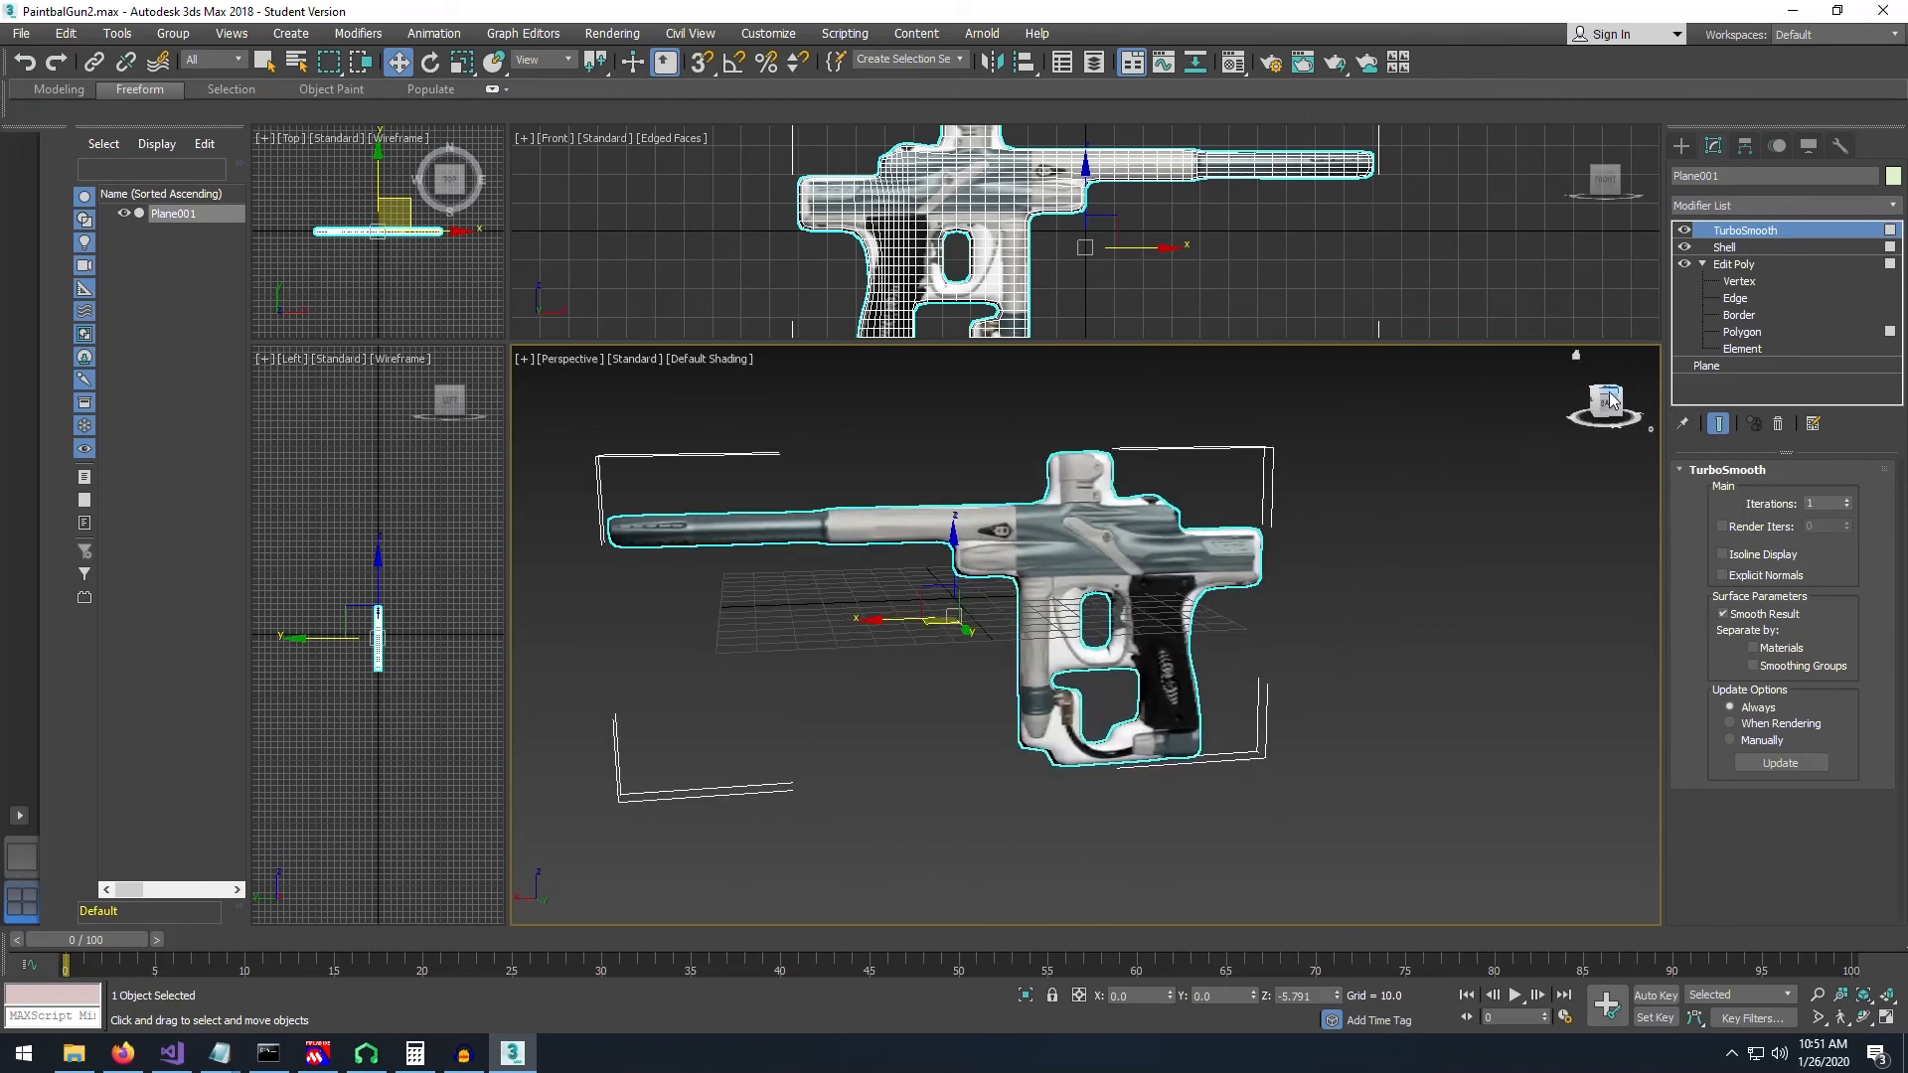
alt+middle_drag(969, 537, 977, 540)
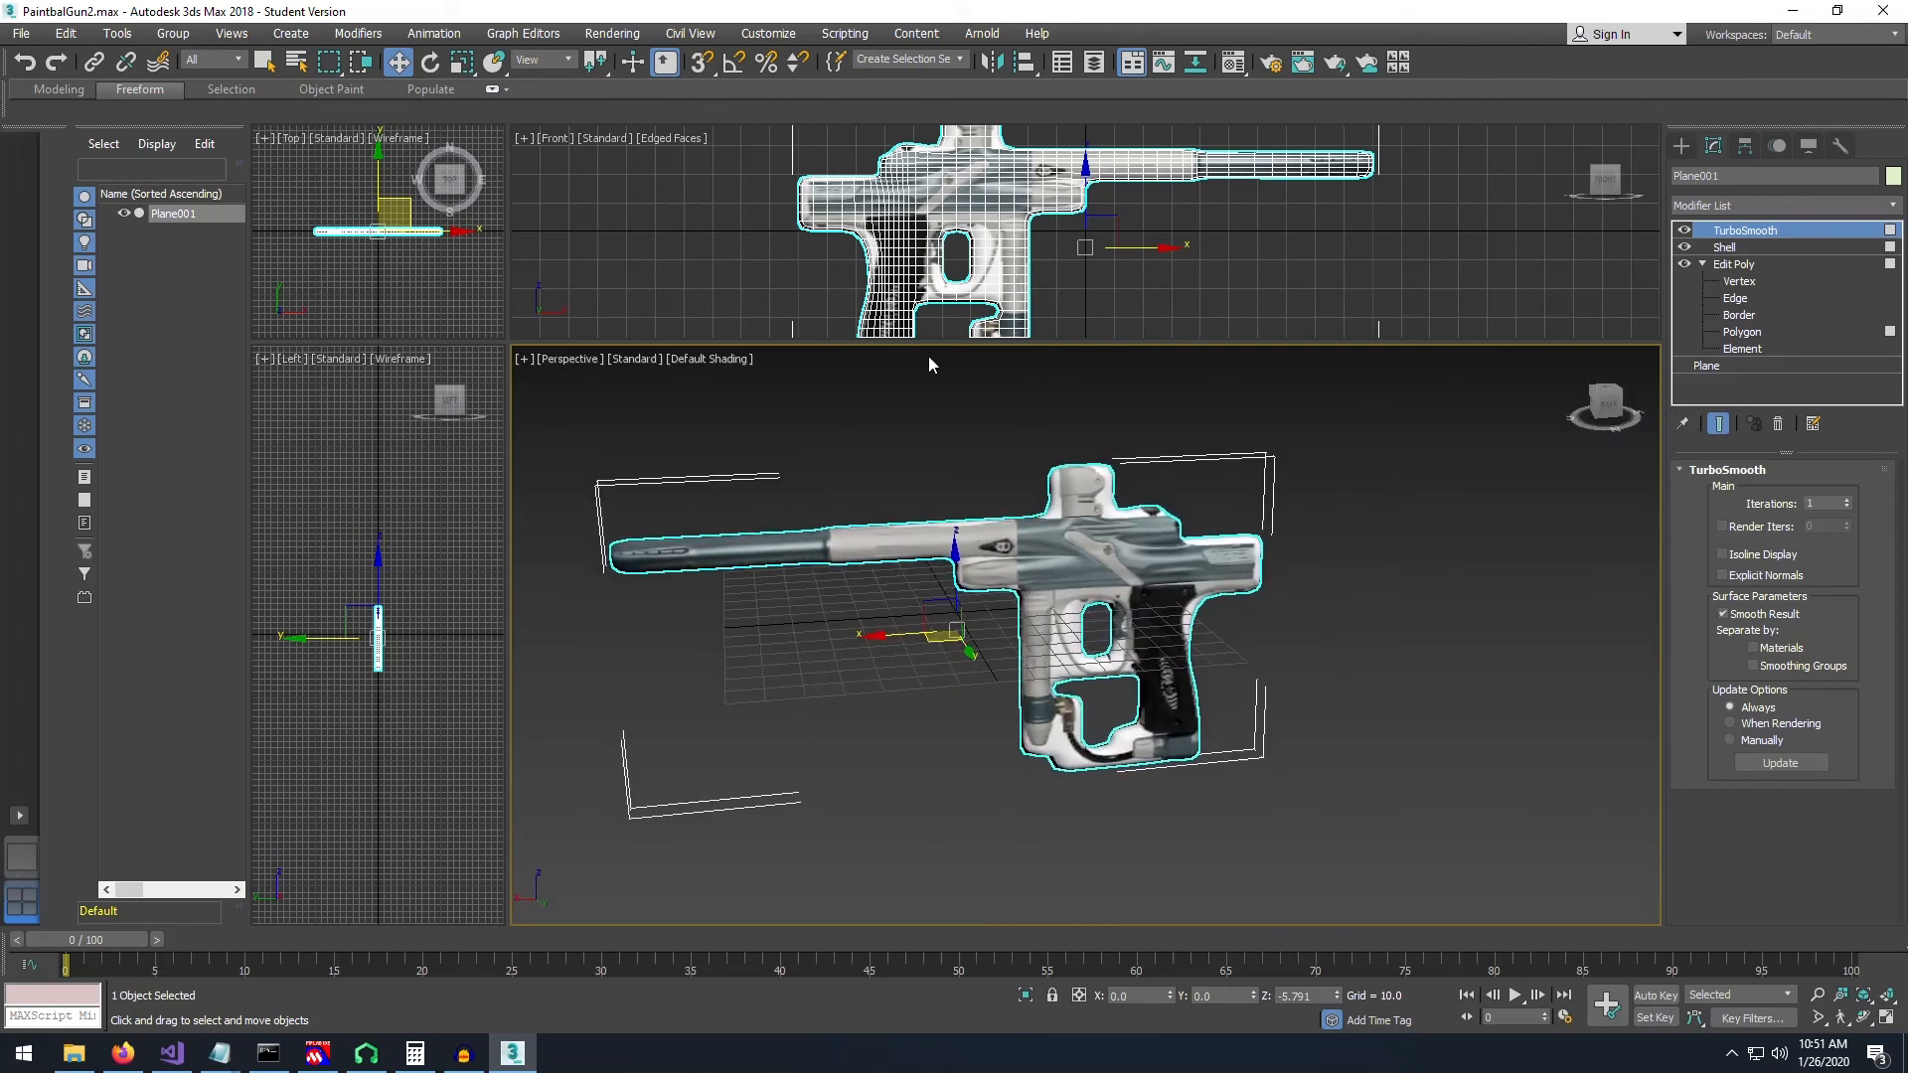
alt+middle_drag(977, 541, 840, 534)
scroll(896, 636, up, 3)
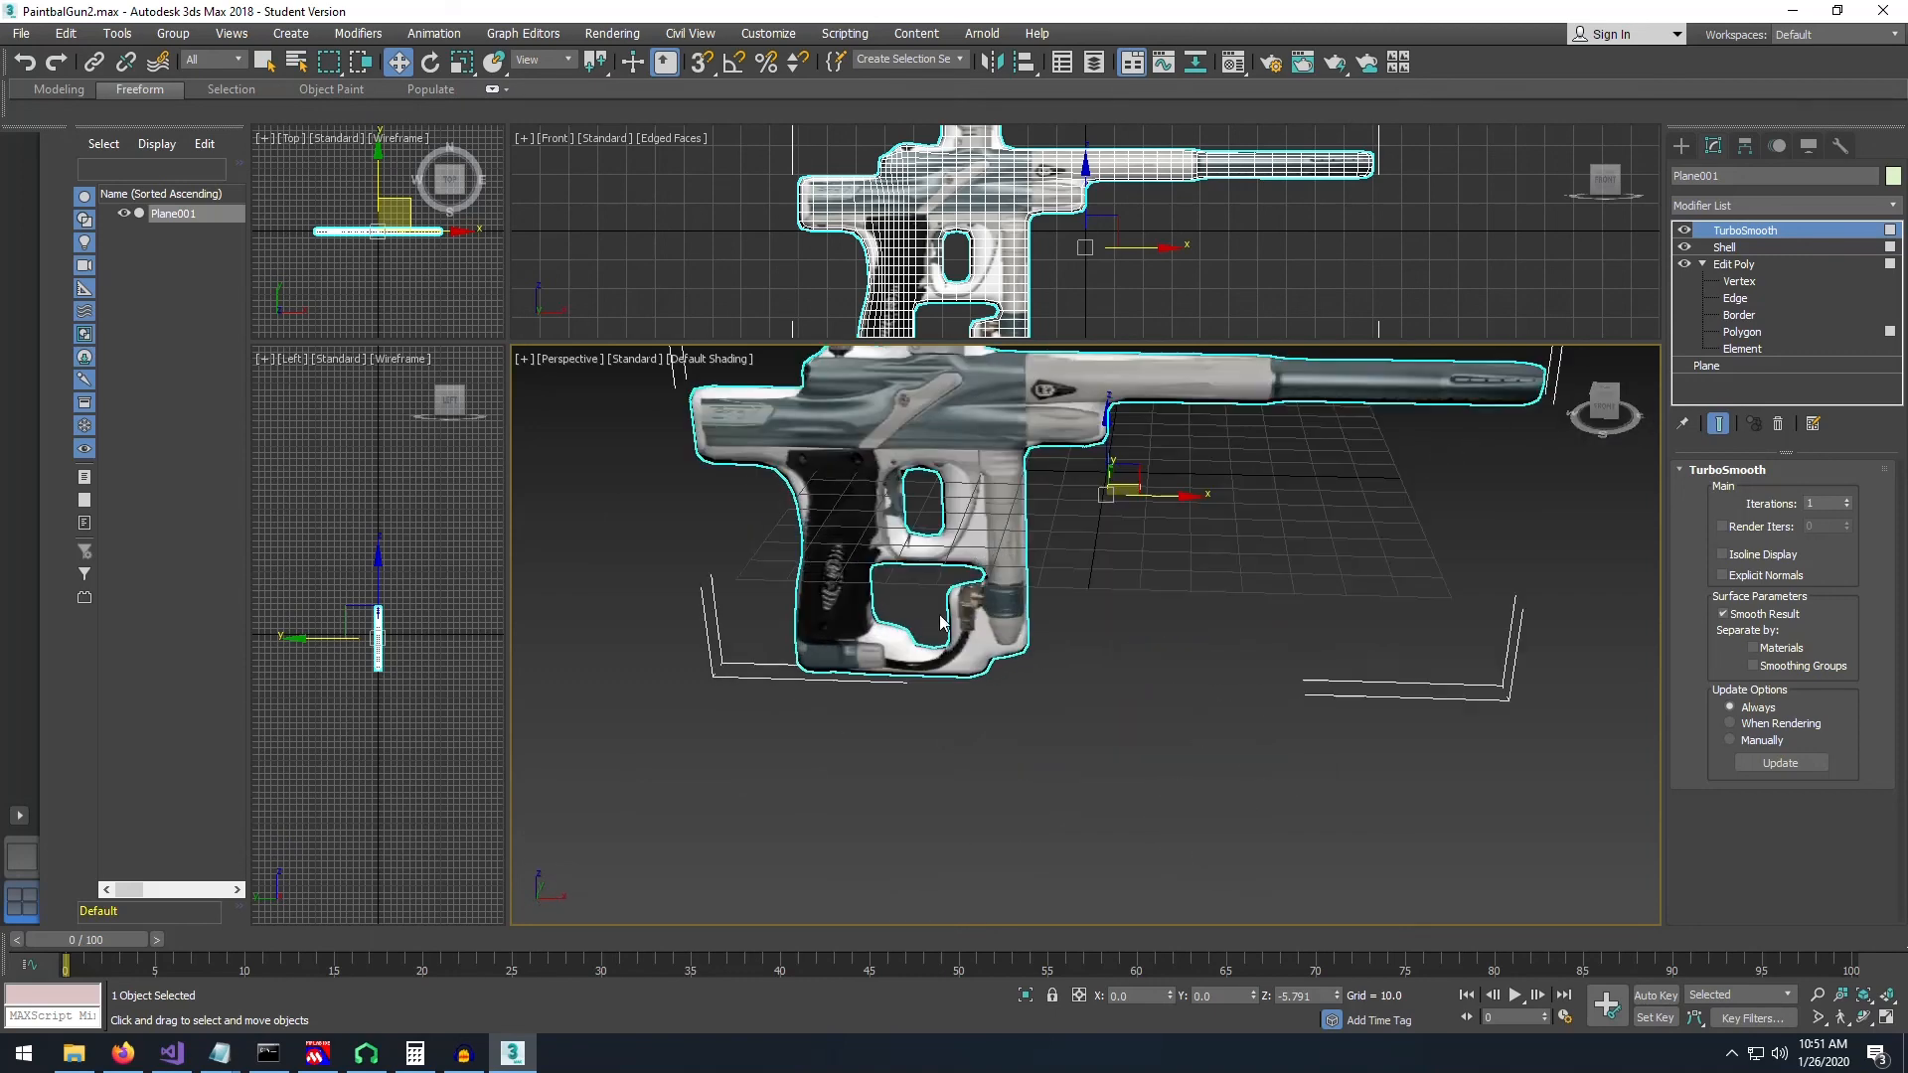
scroll(931, 622, up, 2)
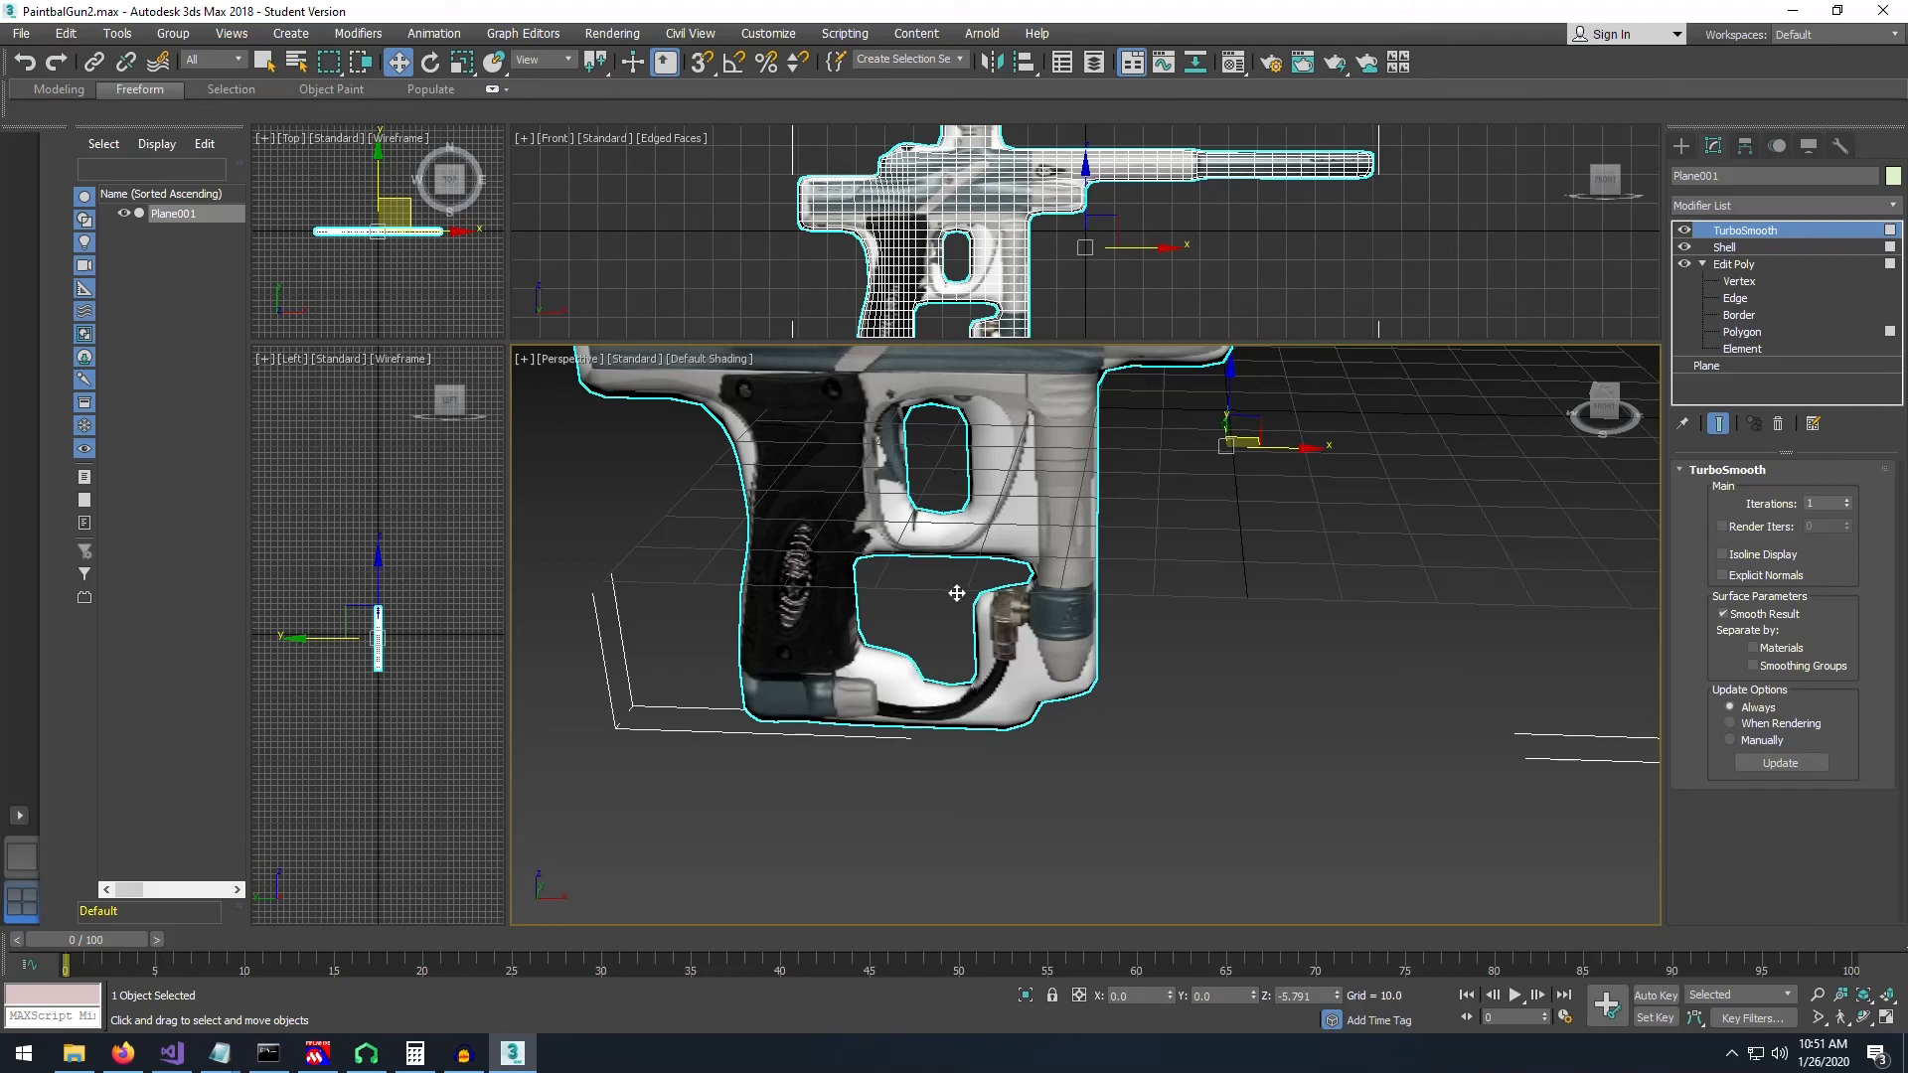
click(1594, 392)
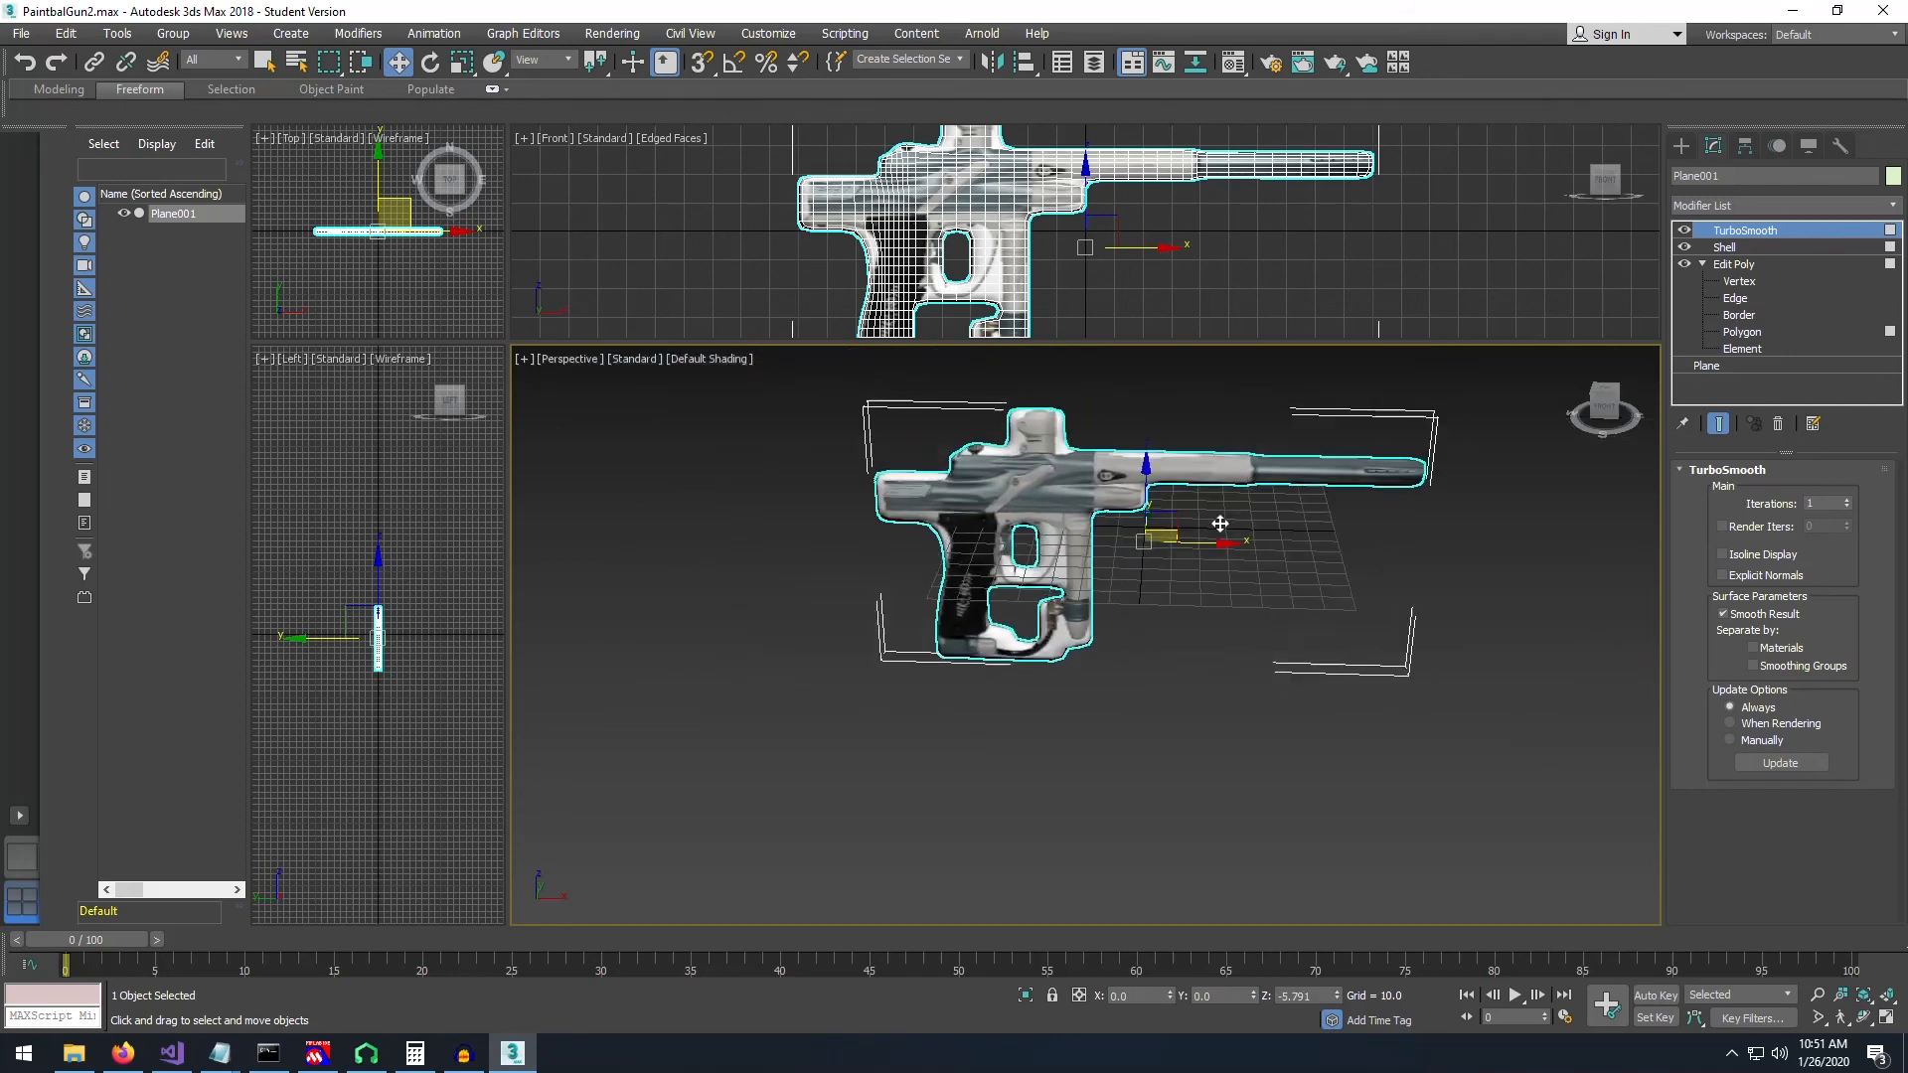
drag(1609, 409, 1575, 359)
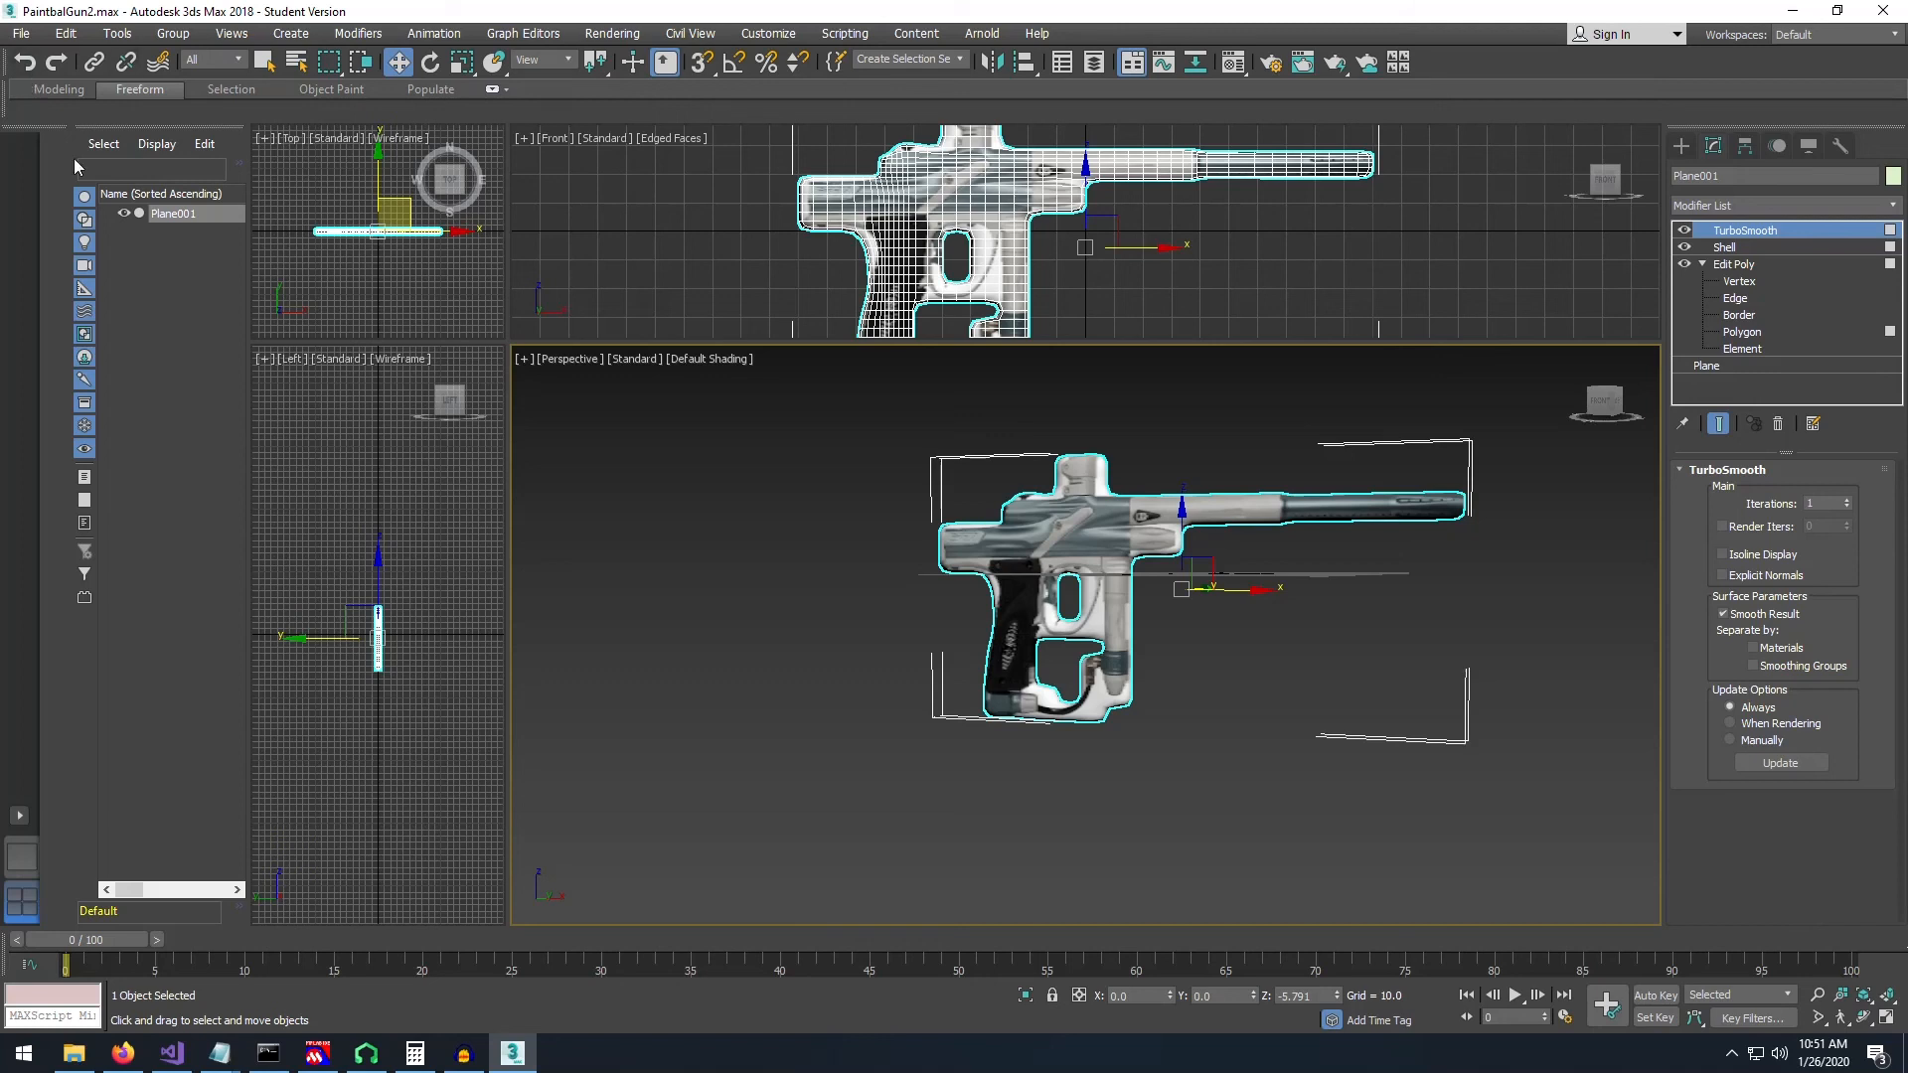
- Review the Plane primitive's creation parameters and the GunMap.jpg texture file in its project folder
click(1683, 145)
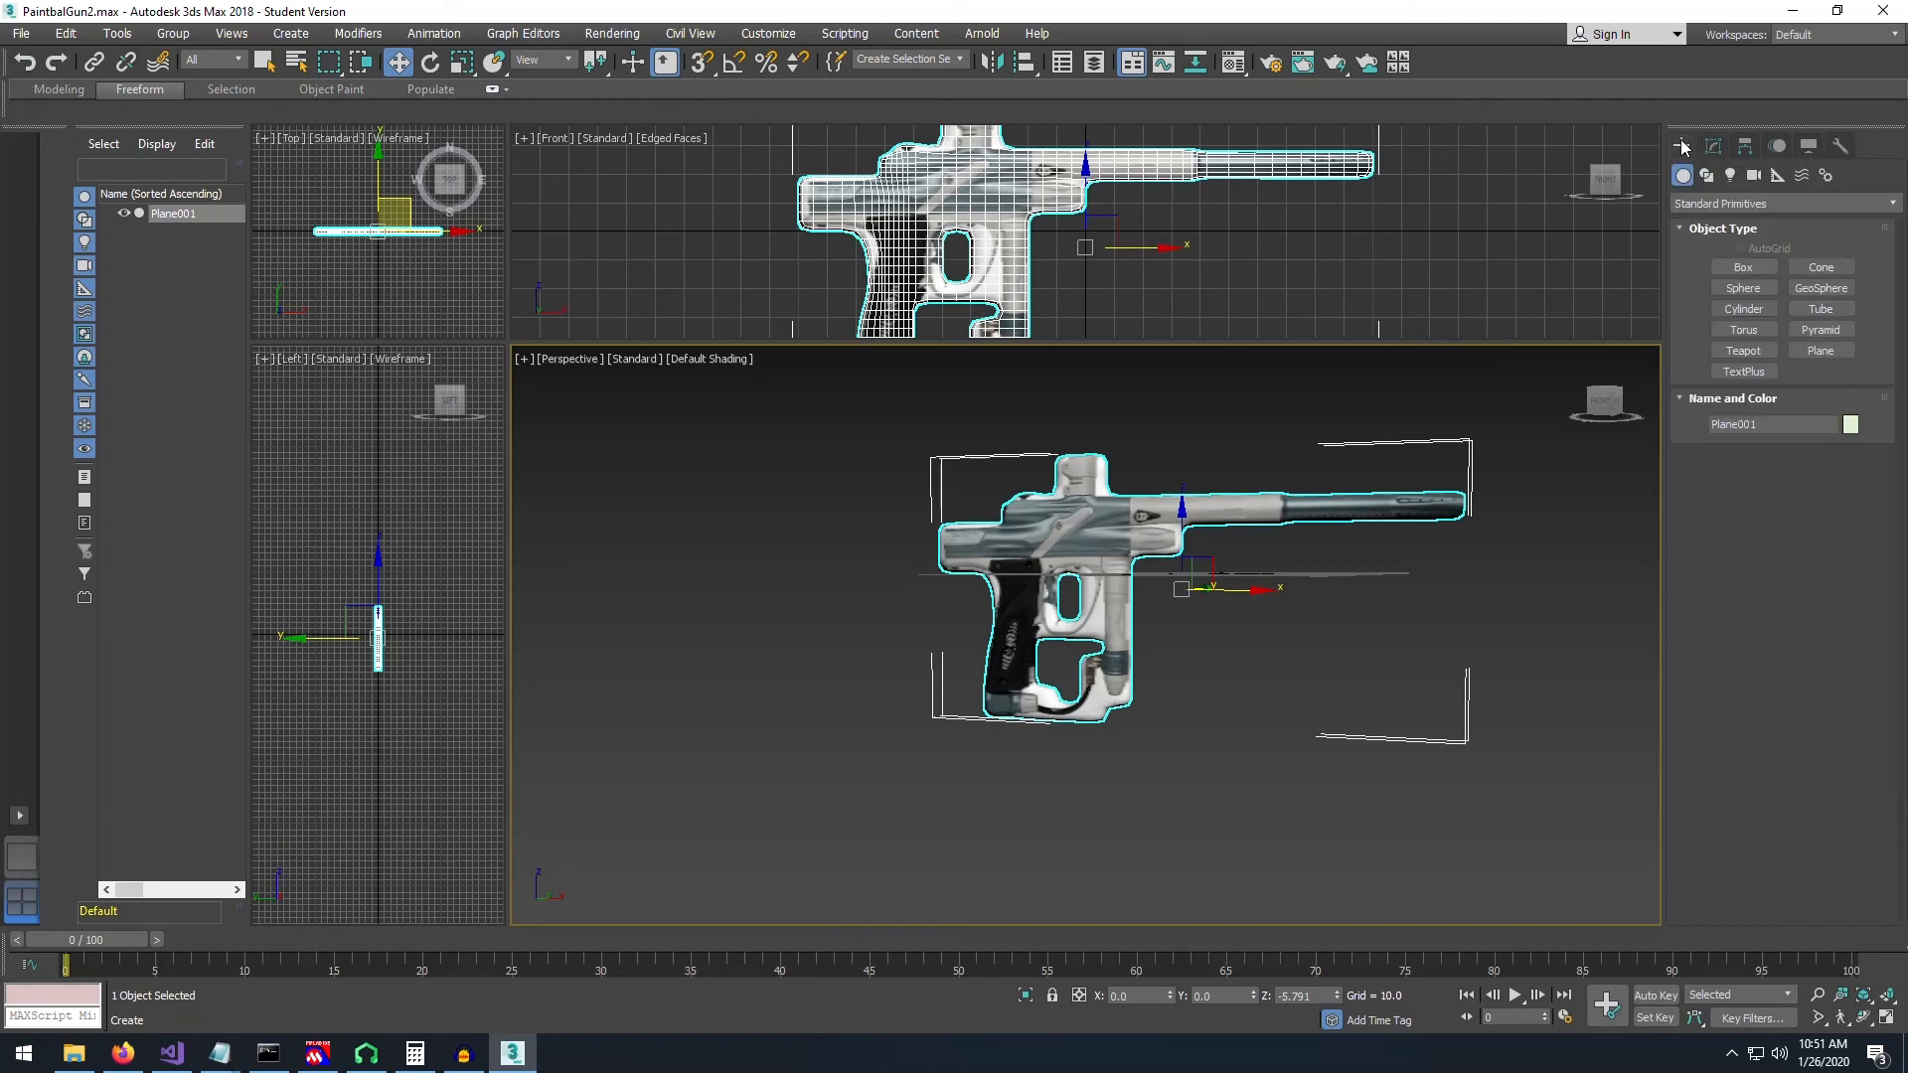
click(1822, 351)
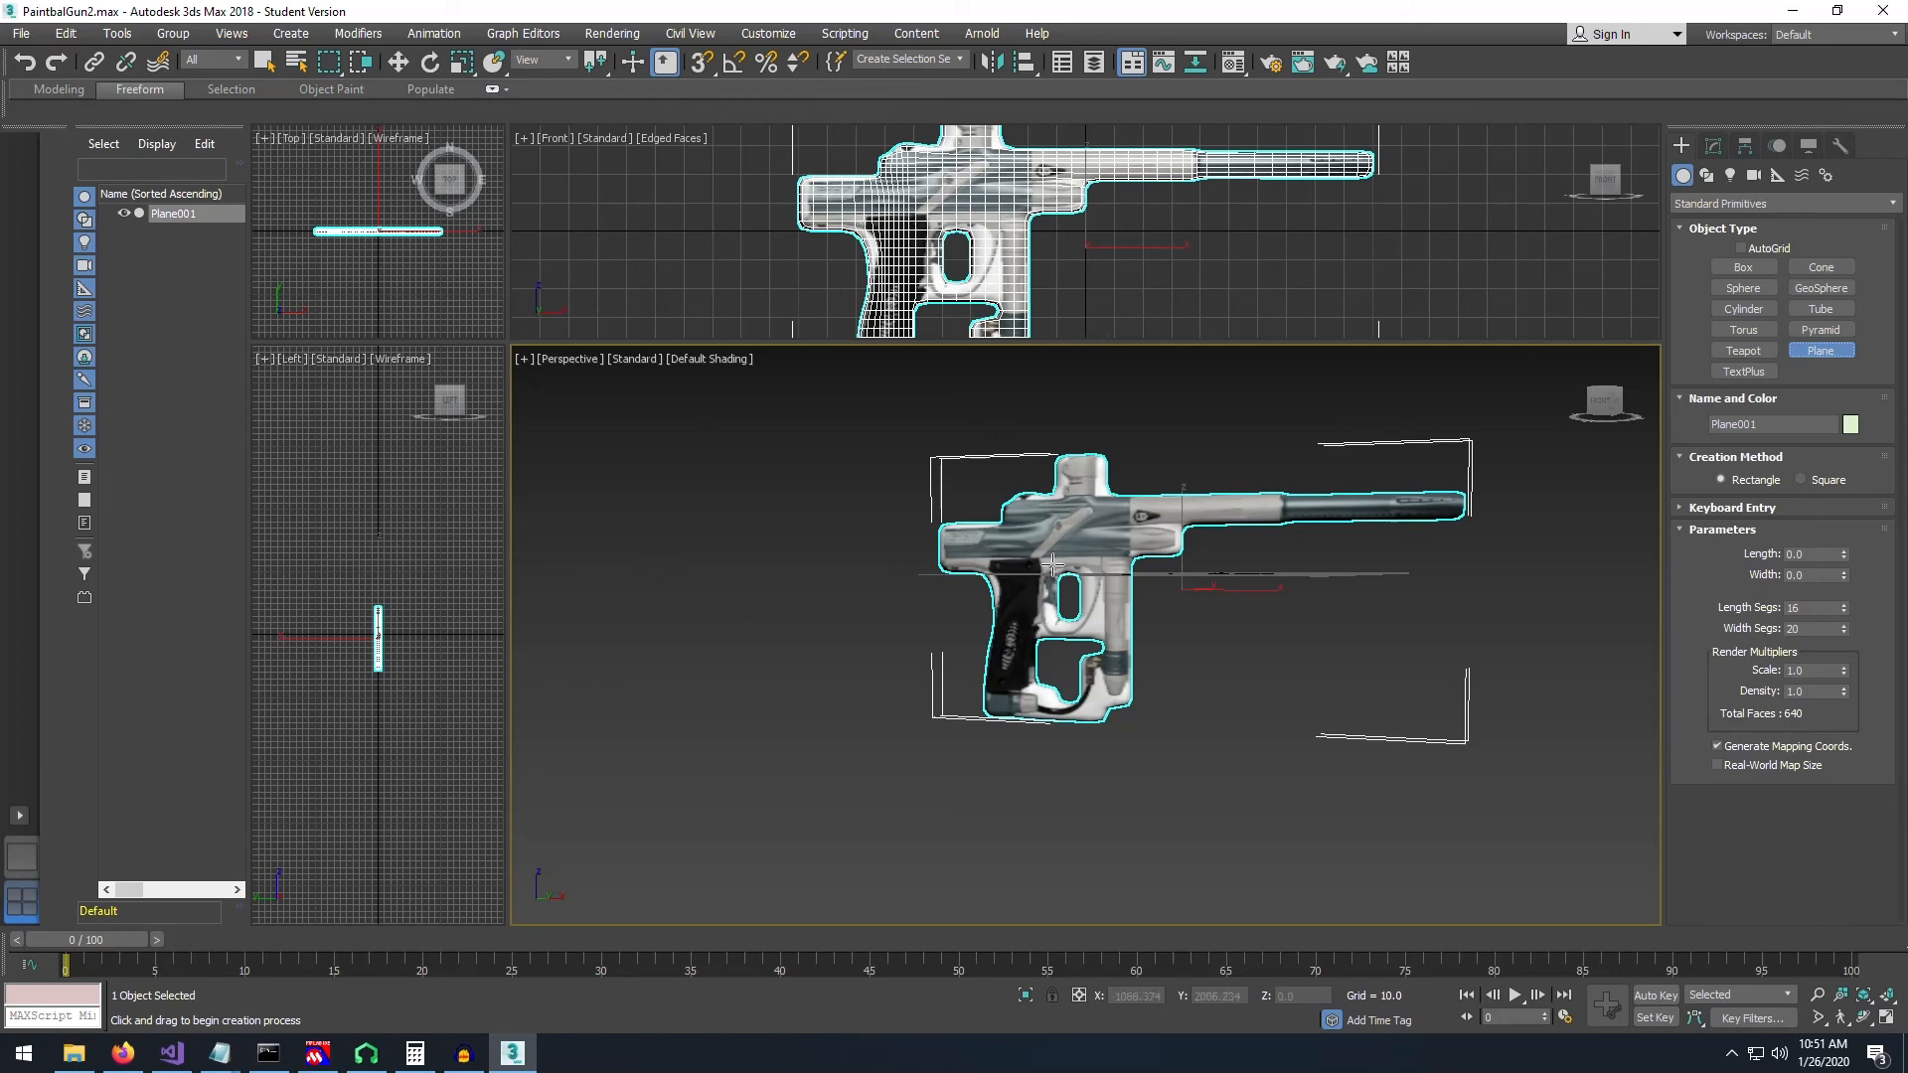
click(73, 1052)
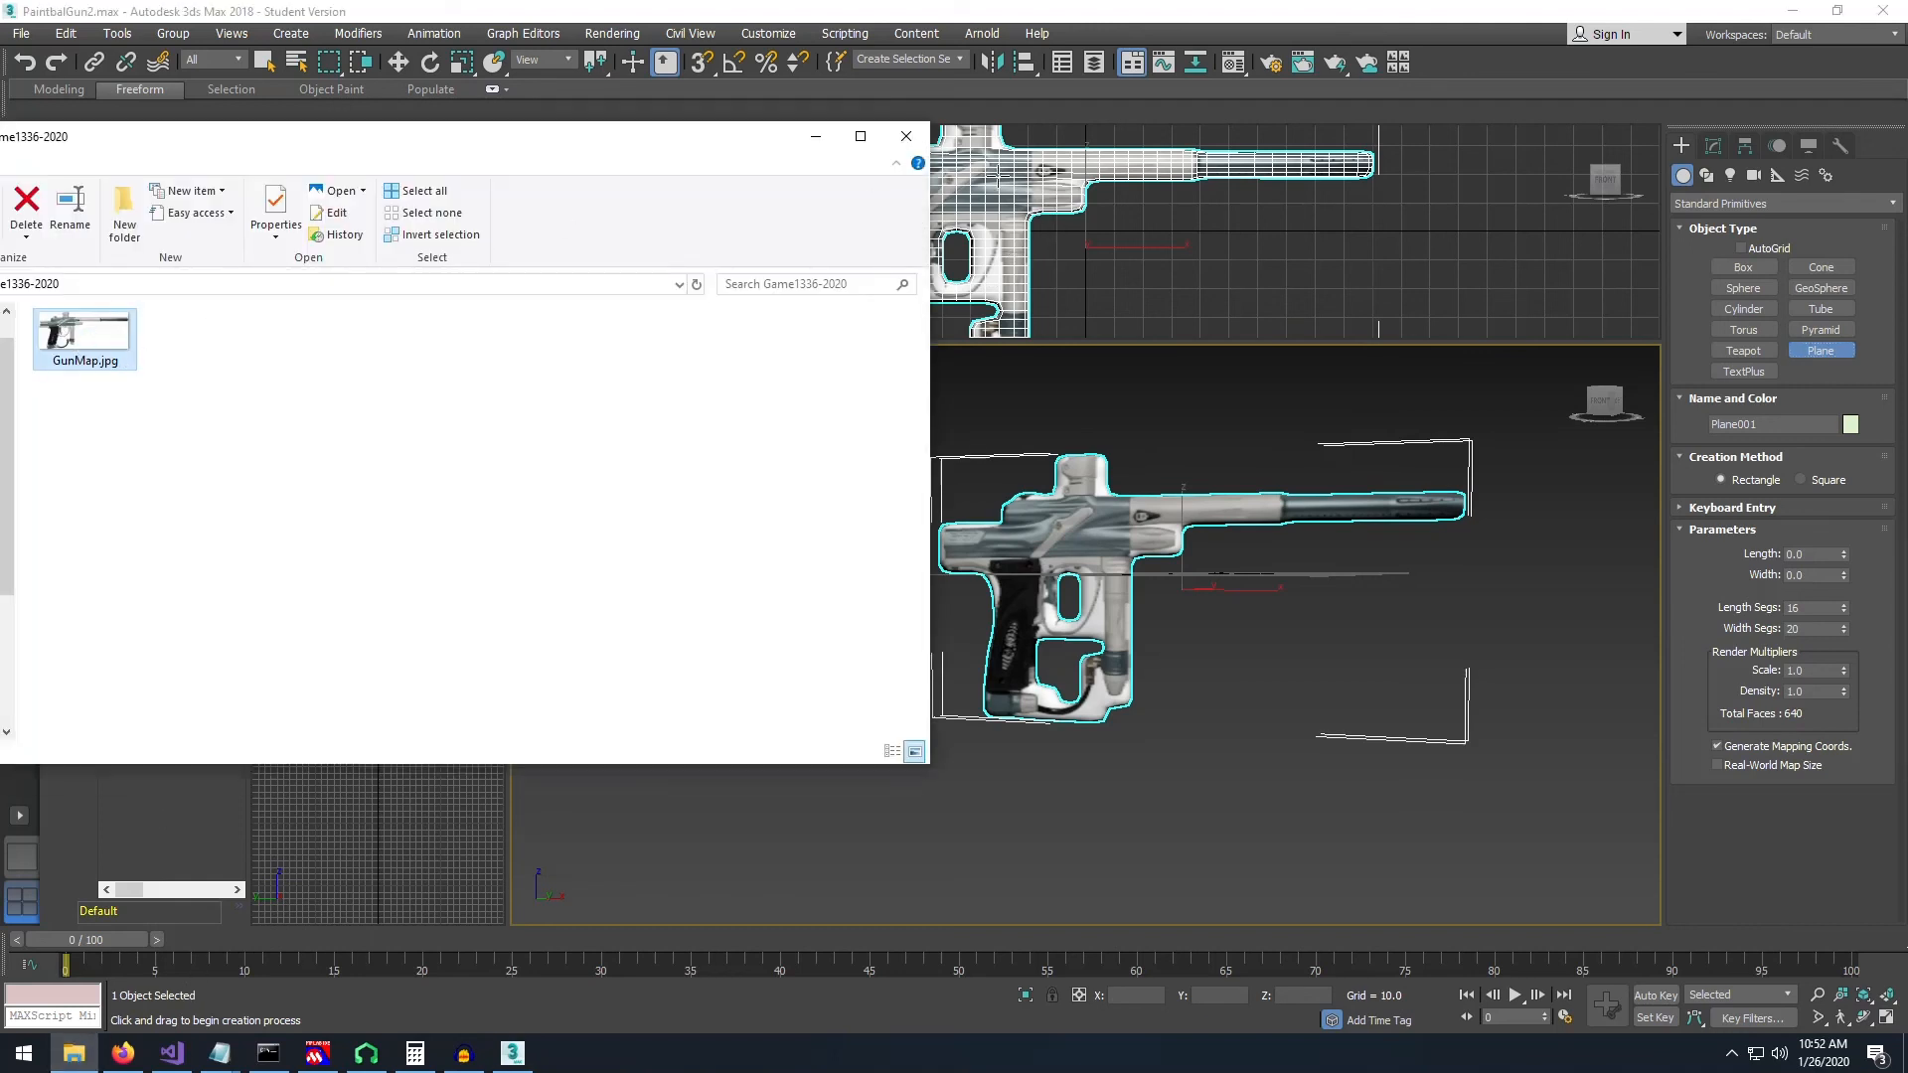
click(821, 141)
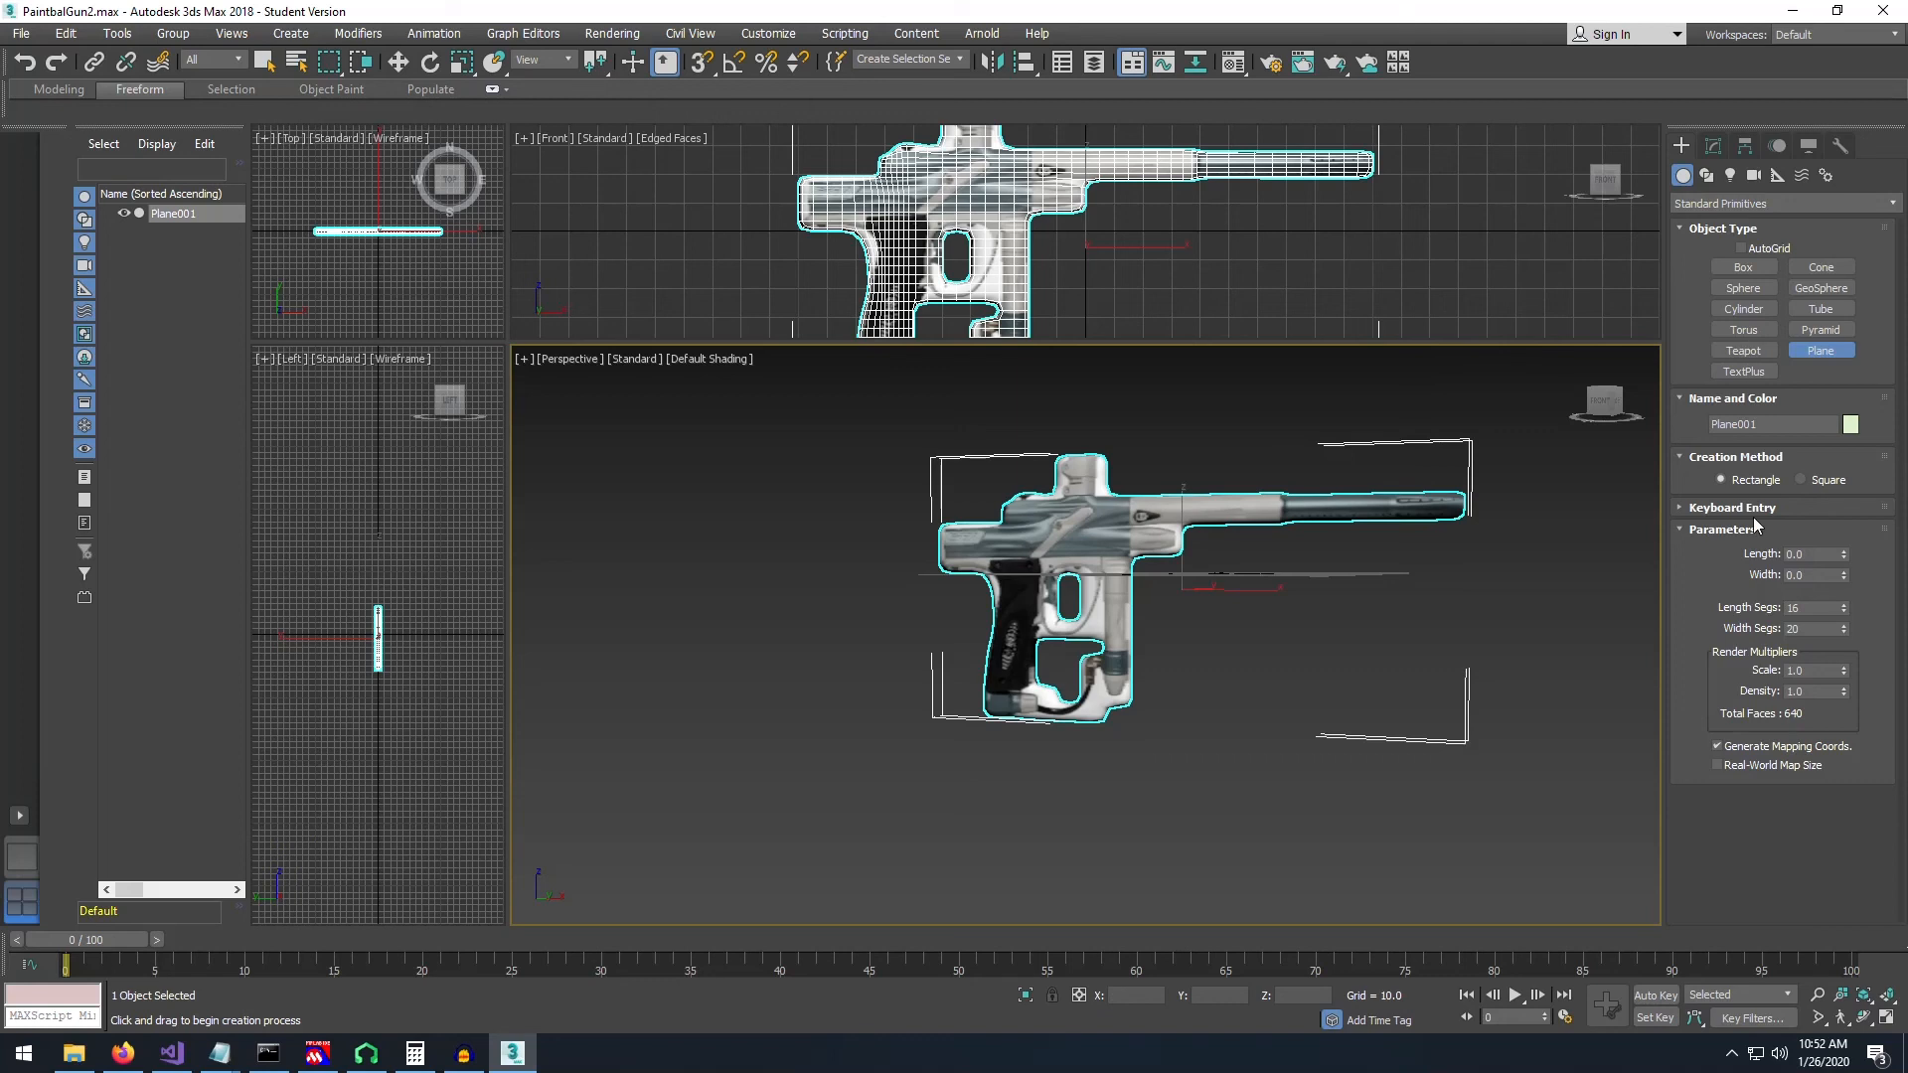
- Return to the gun's Edit Poly modifier beneath the Shell and review its Selection and Edit Geometry options
click(1711, 157)
click(1740, 267)
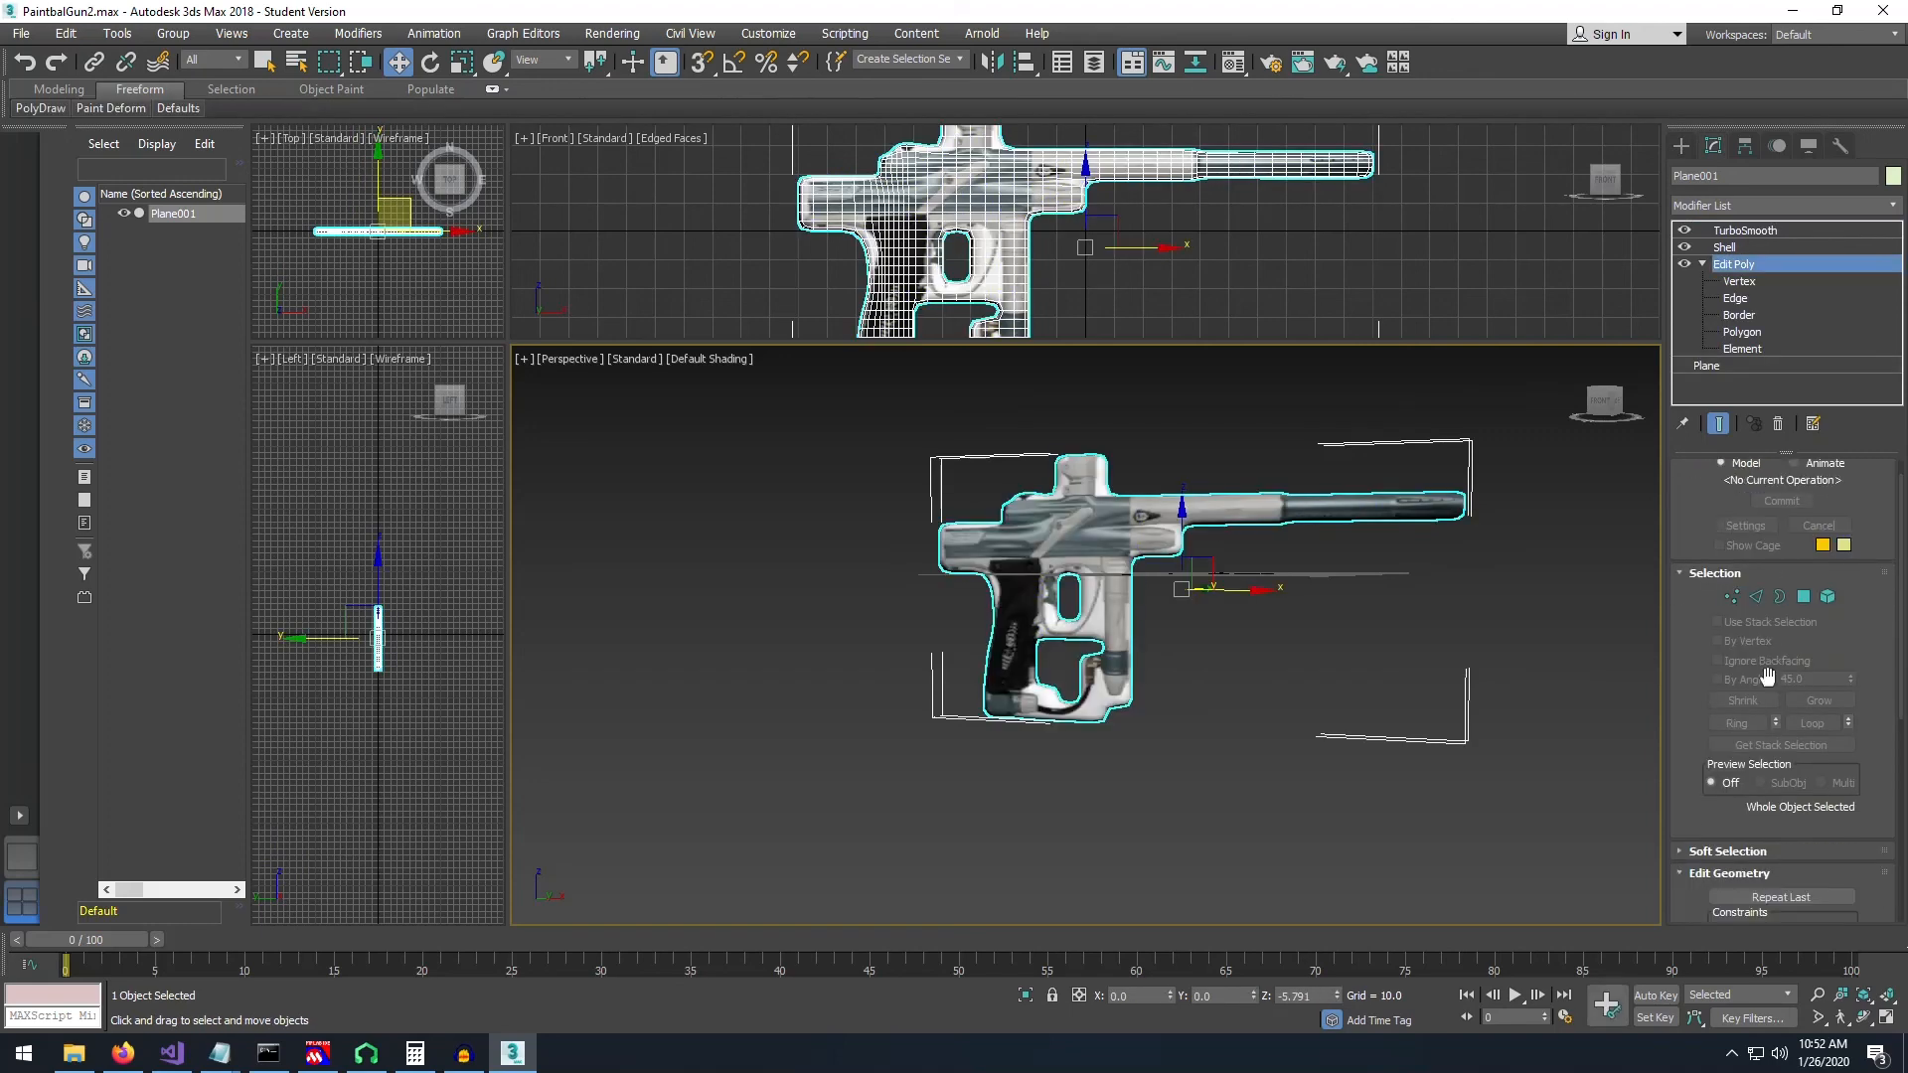
scroll(1767, 686, down, 3)
scroll(1781, 723, down, 5)
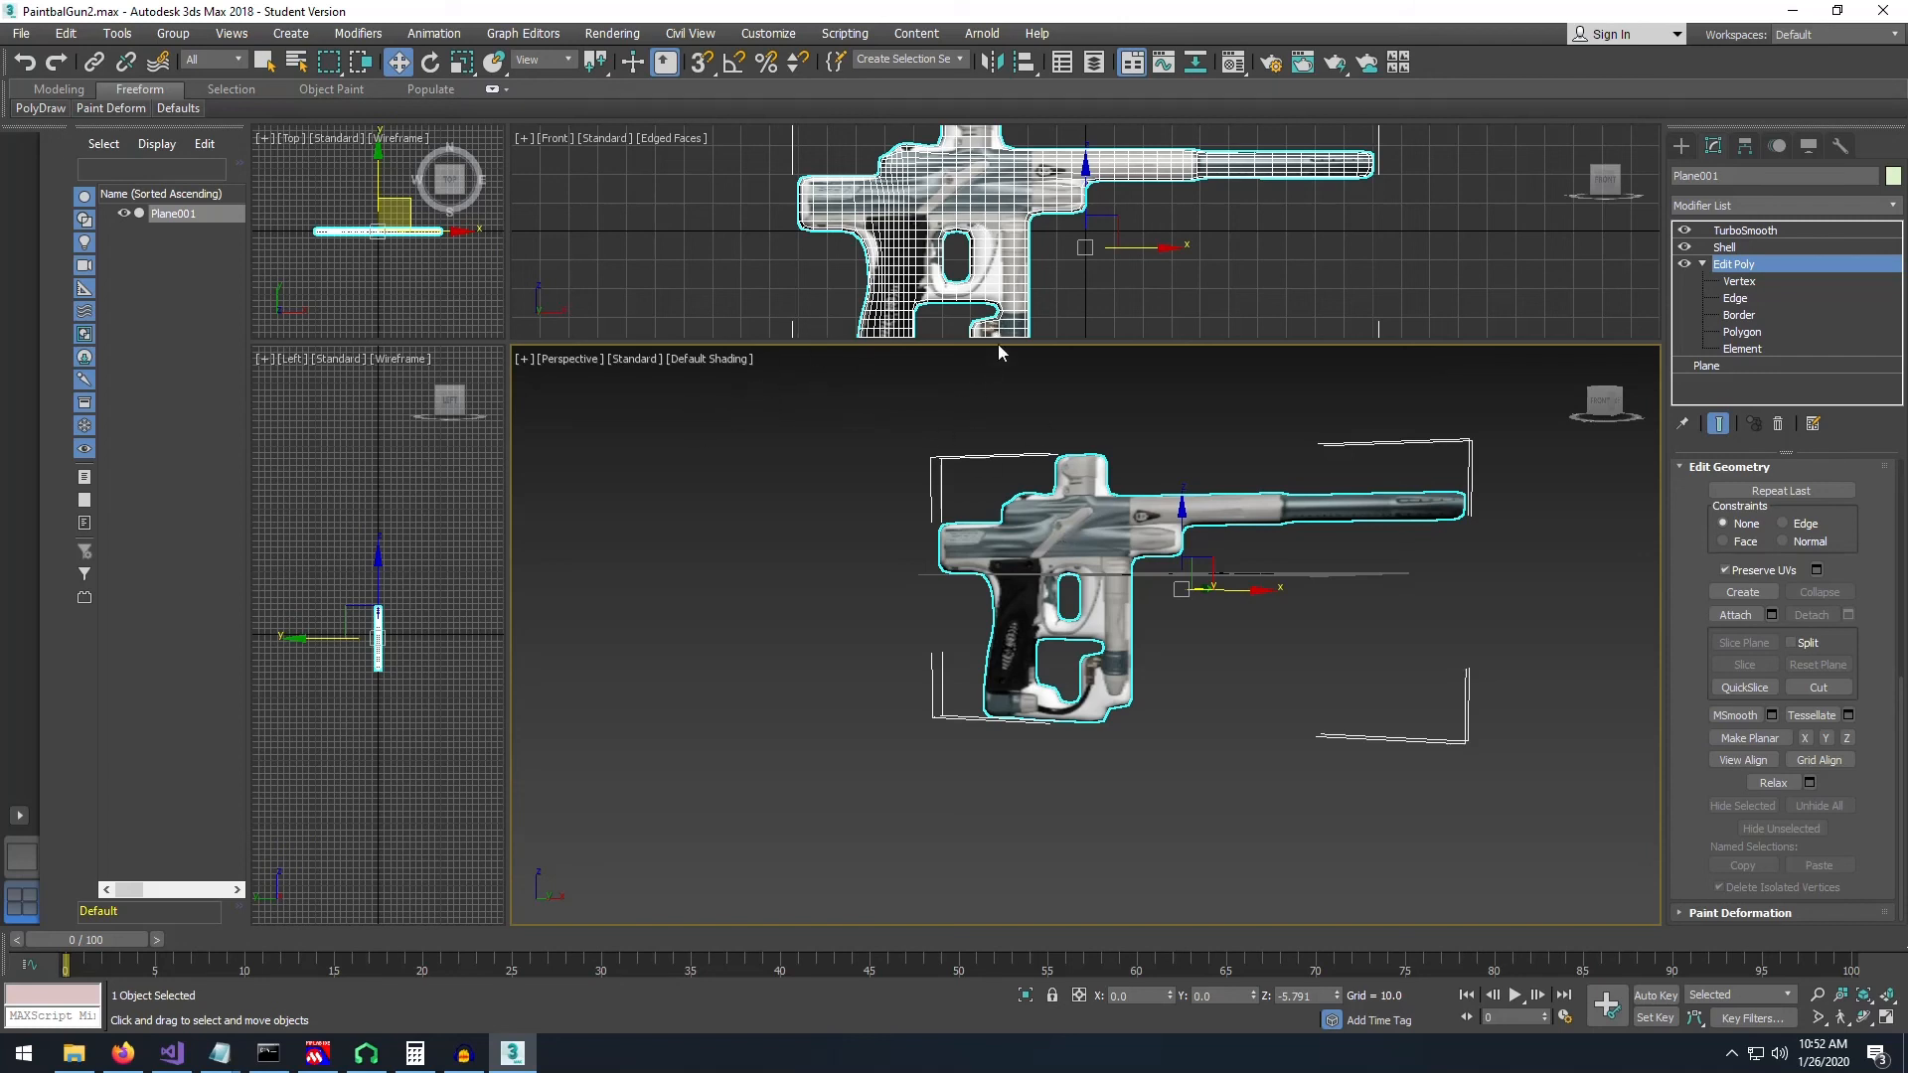
- Enlarge the Front viewport, keep its Edged Faces display and deselect the gun to inspect the smoothed mesh
drag(987, 548, 983, 598)
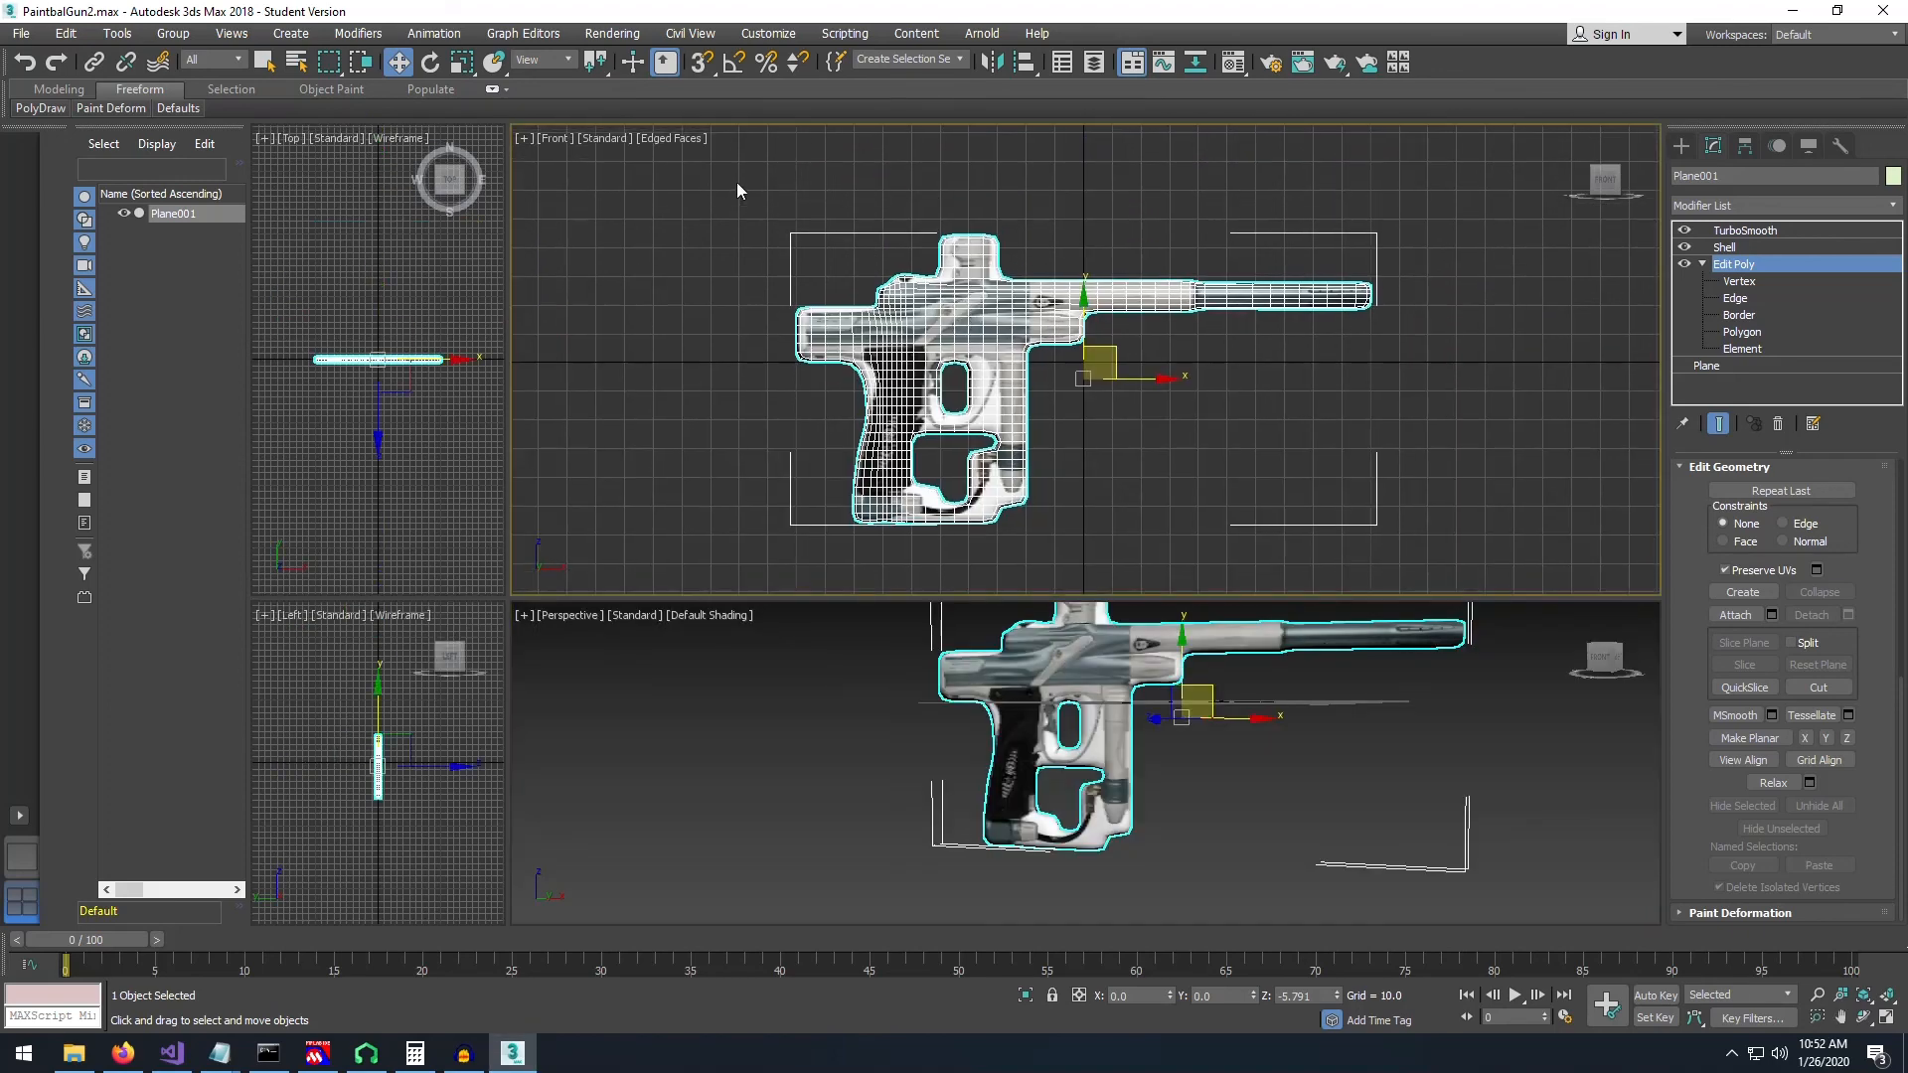
click(687, 140)
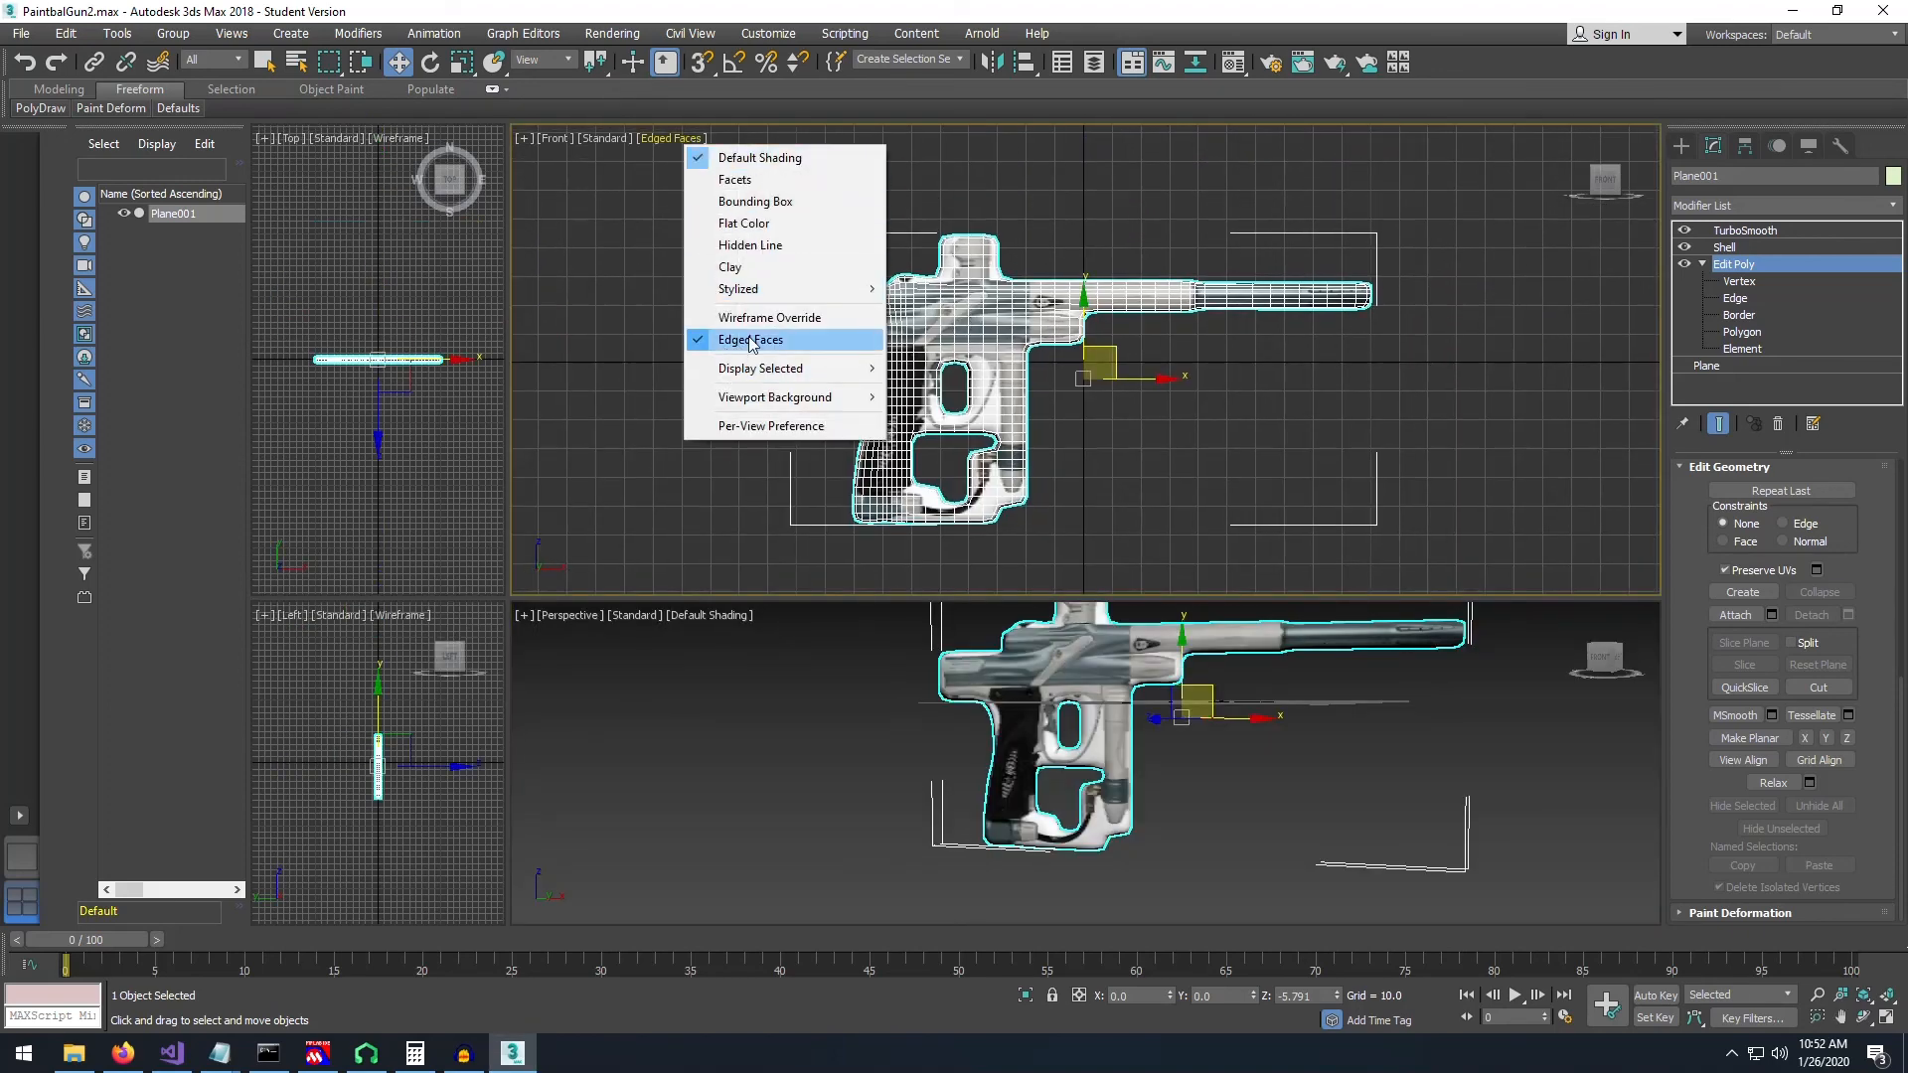
click(944, 201)
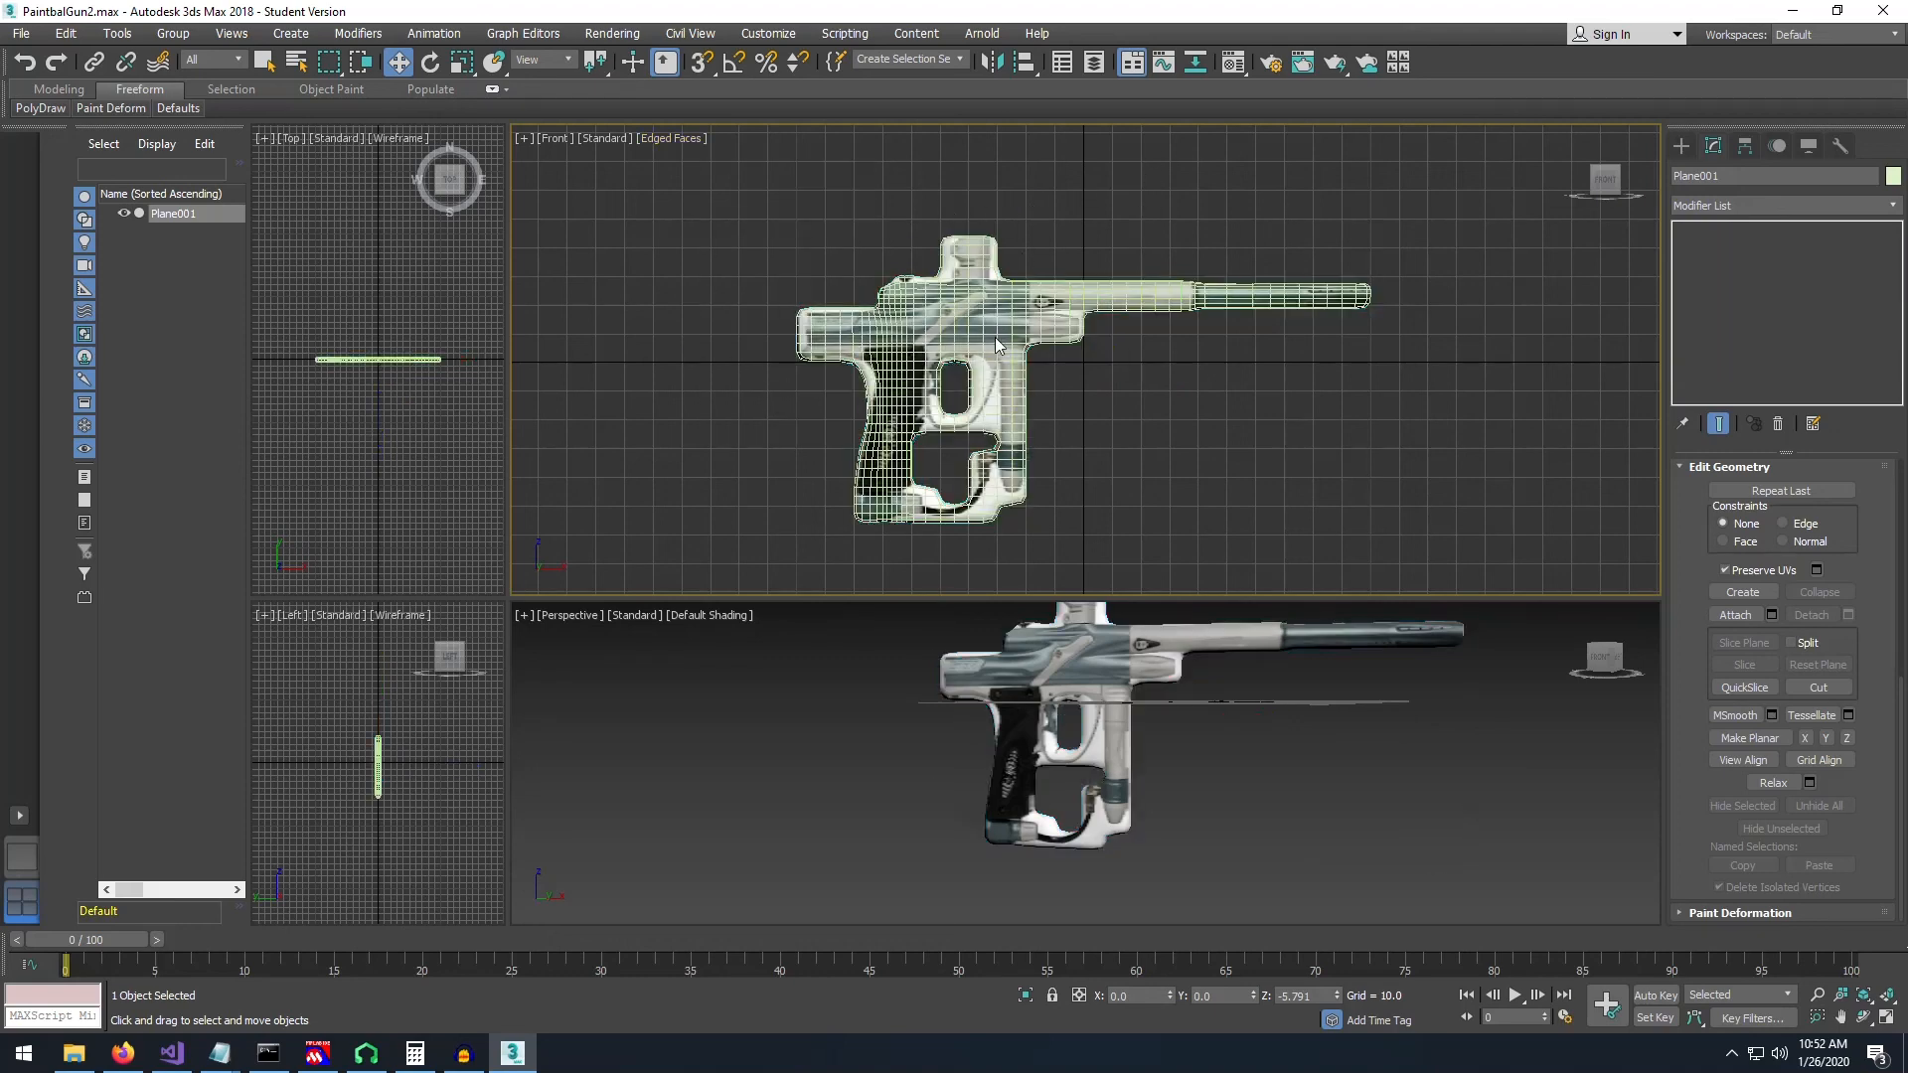
scroll(994, 338, up, 5)
scroll(861, 260, down, 4)
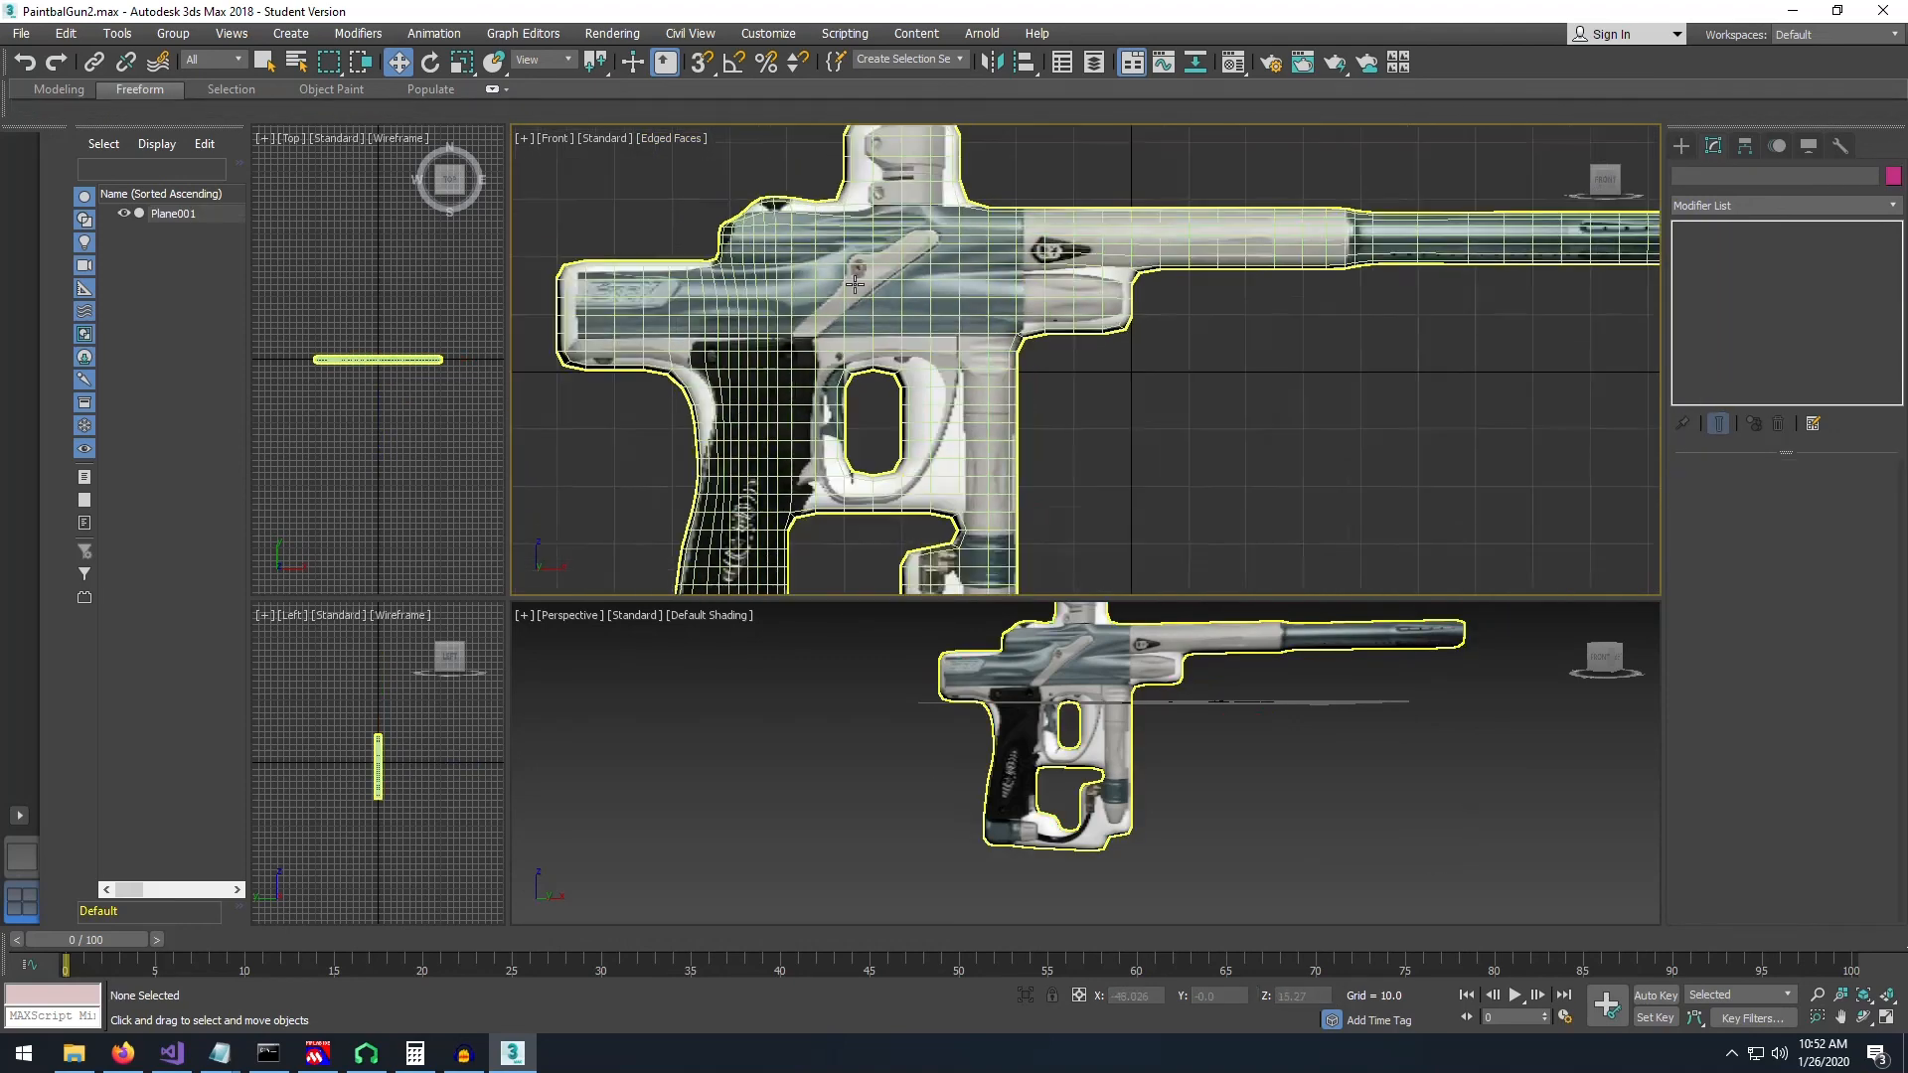
scroll(860, 260, up, 4)
scroll(860, 260, down, 4)
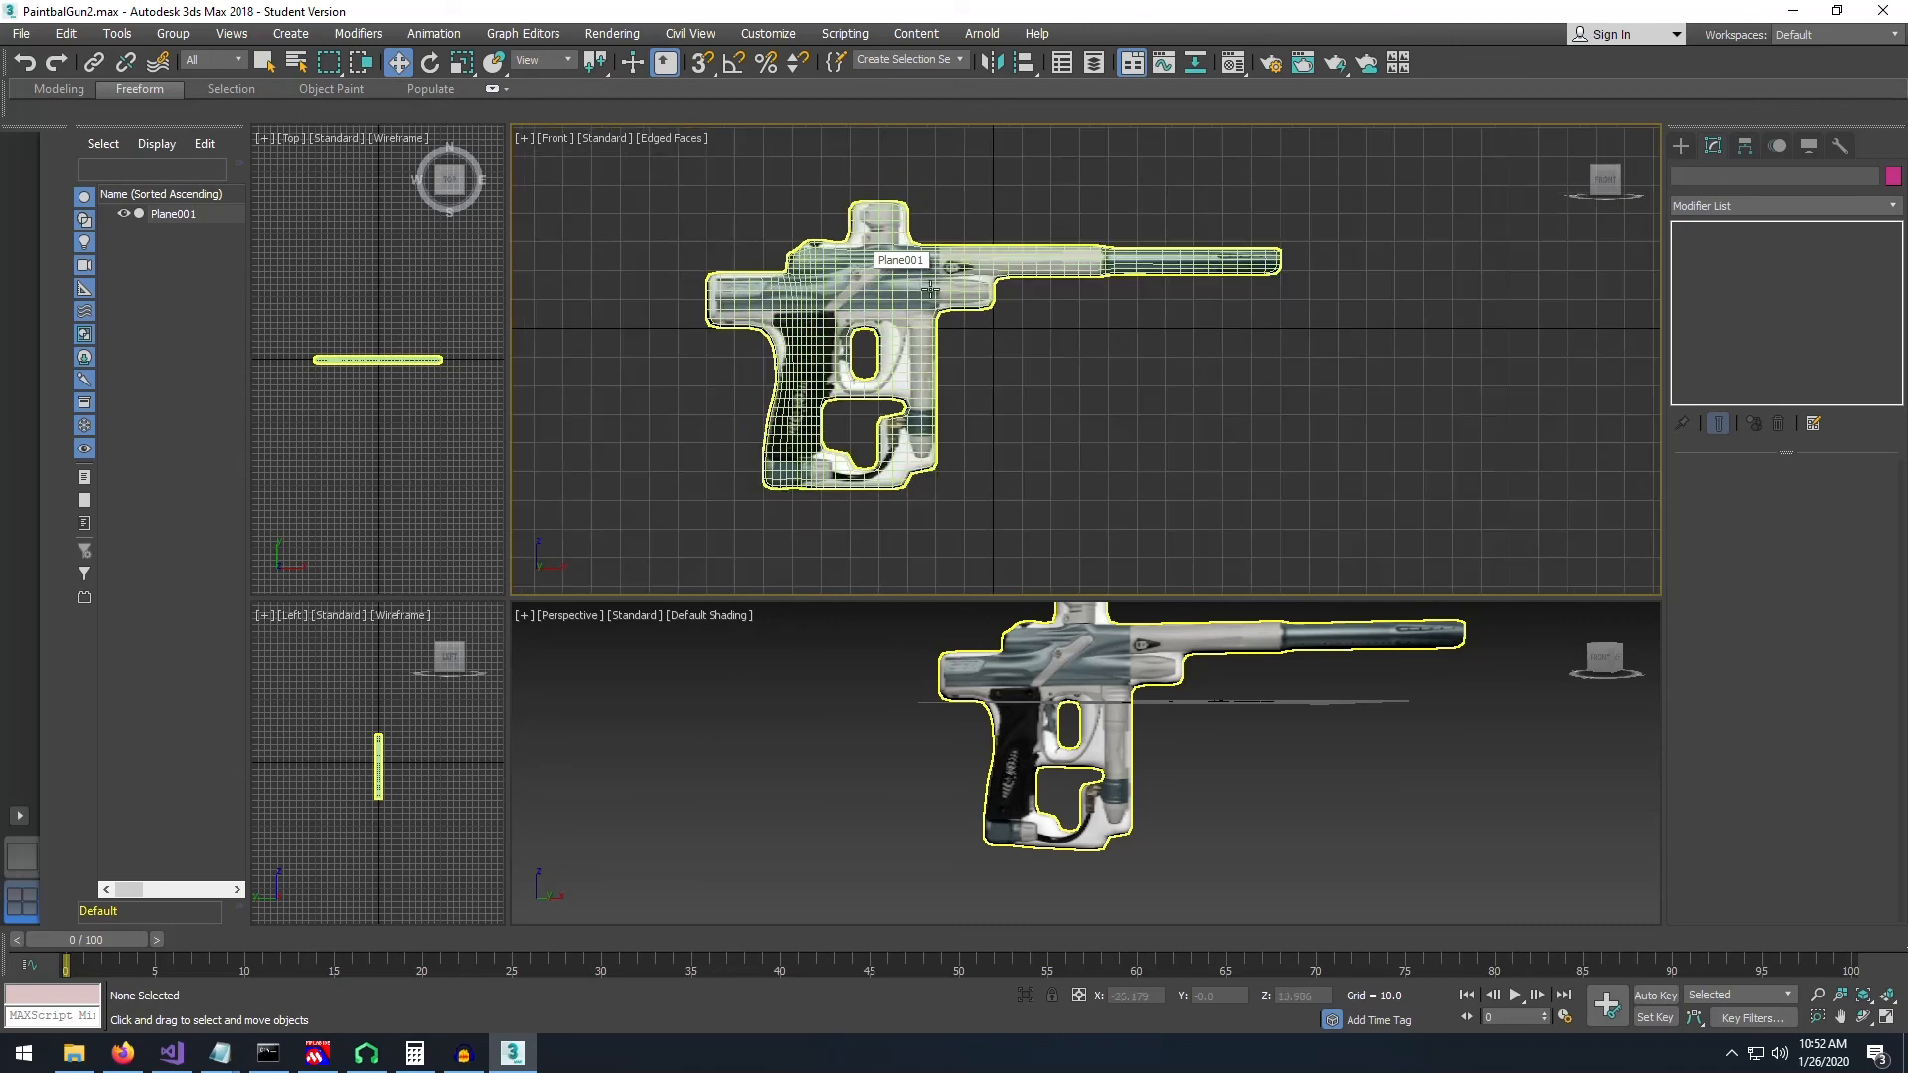